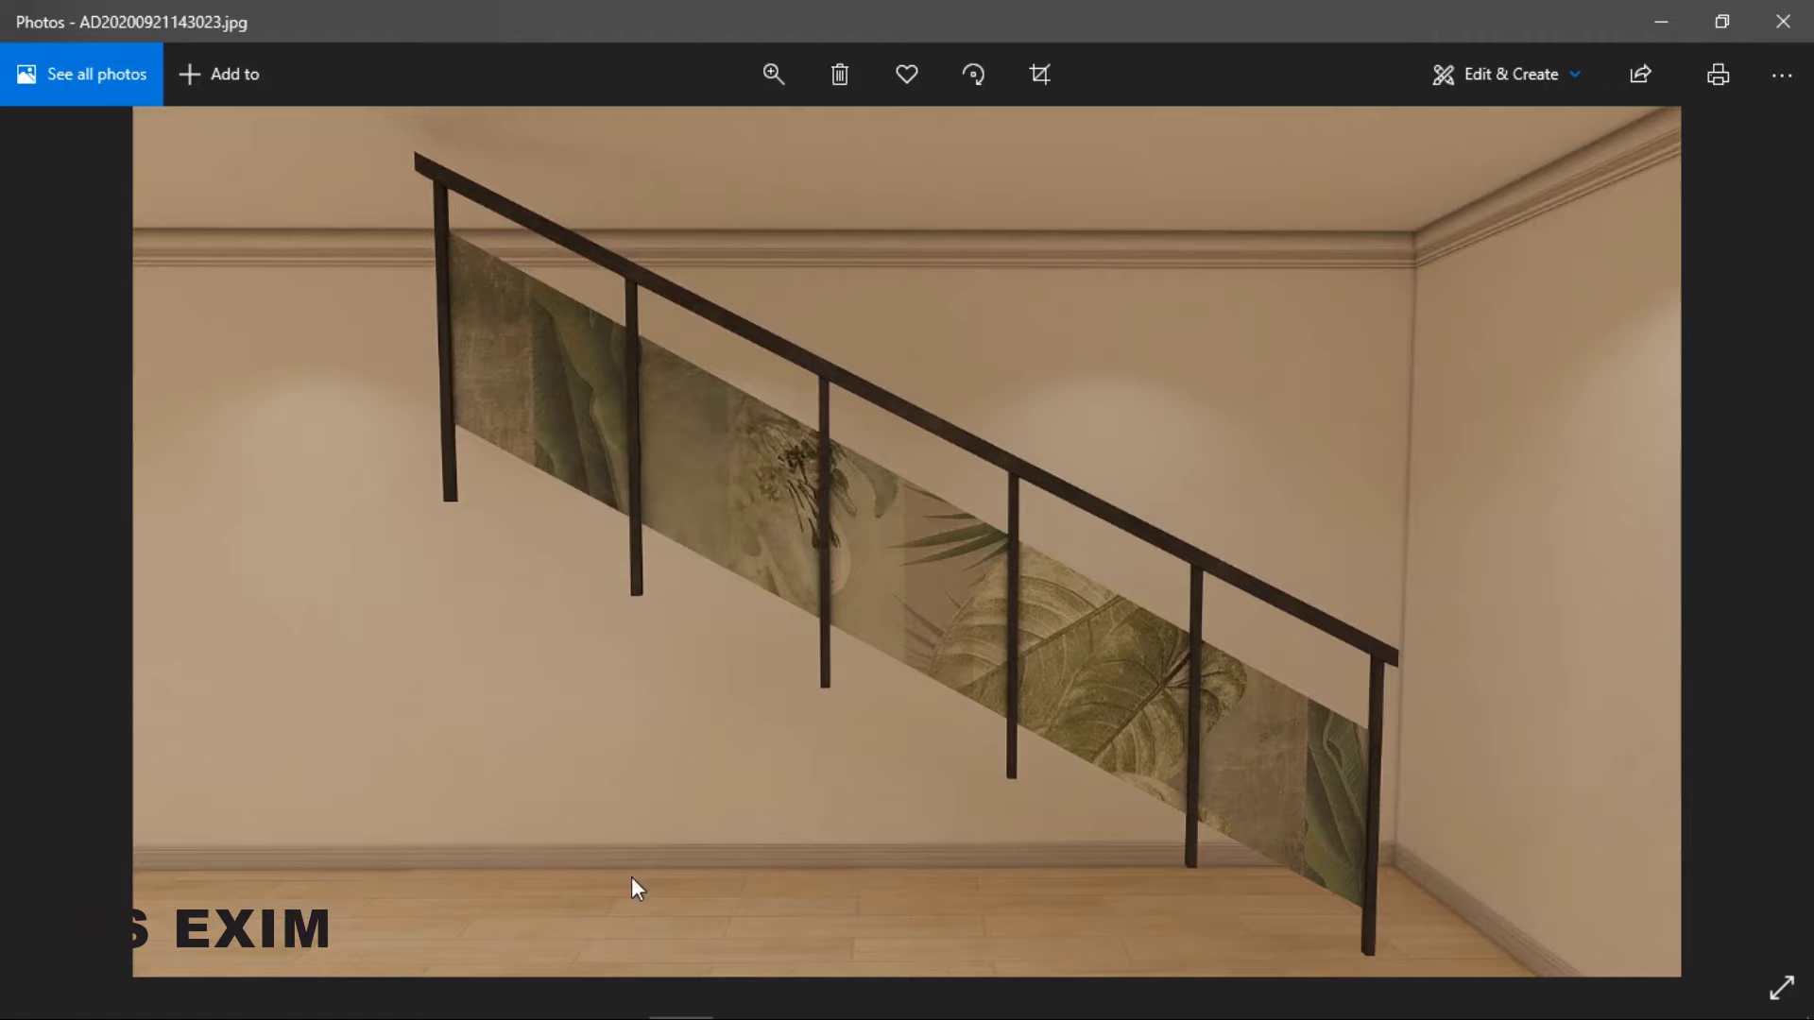
# - Switch to the AiHouse 3D design, dismiss the render results and start Free modeling
pyautogui.click(547, 992)
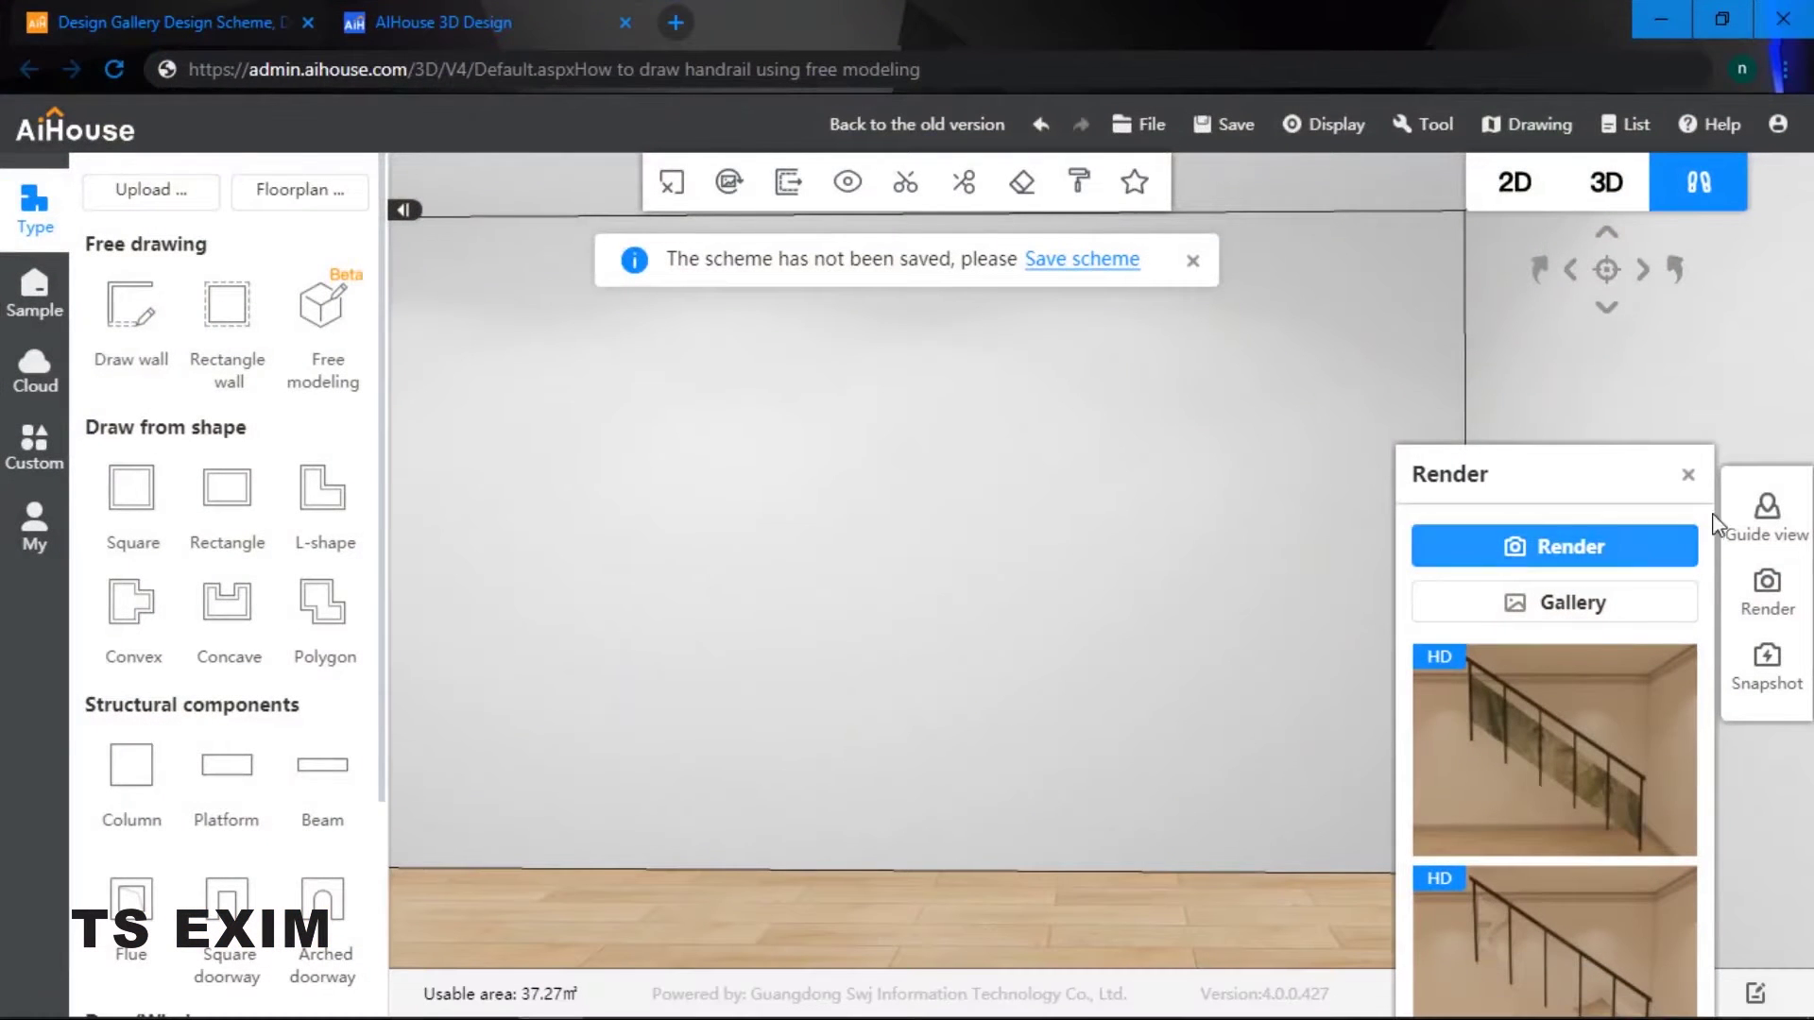
pyautogui.click(1688, 474)
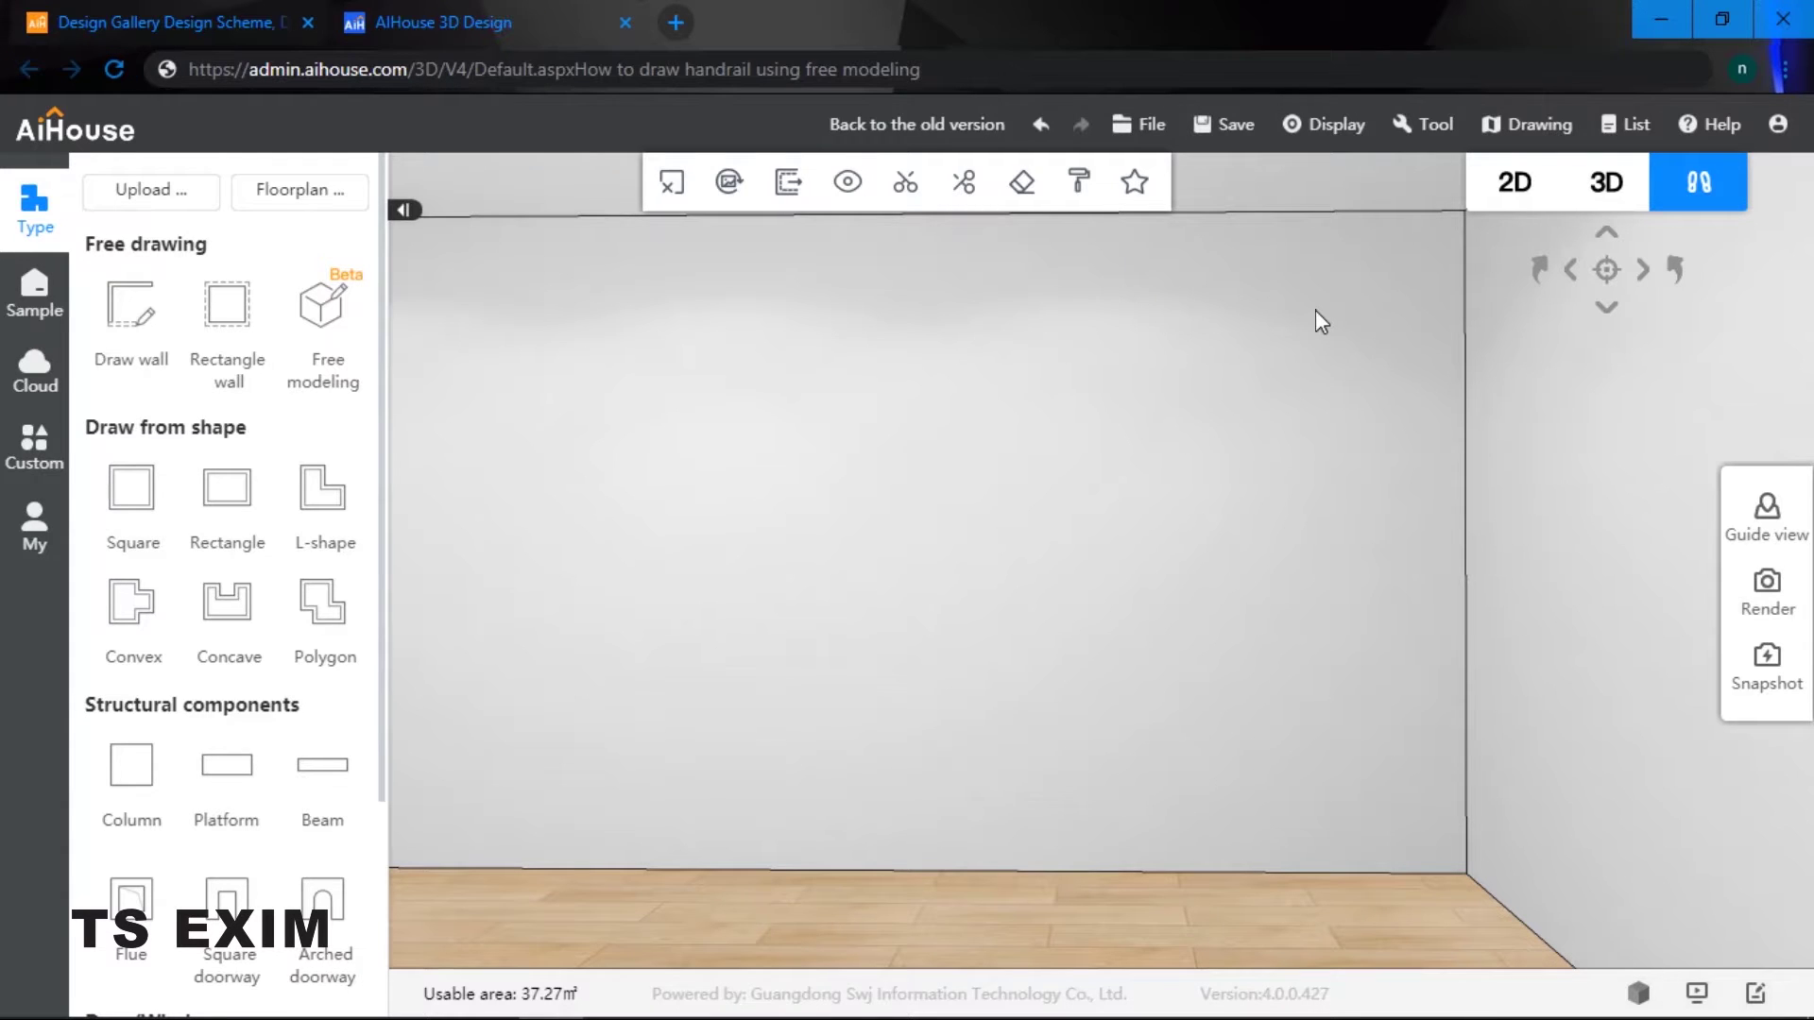
pyautogui.click(338, 326)
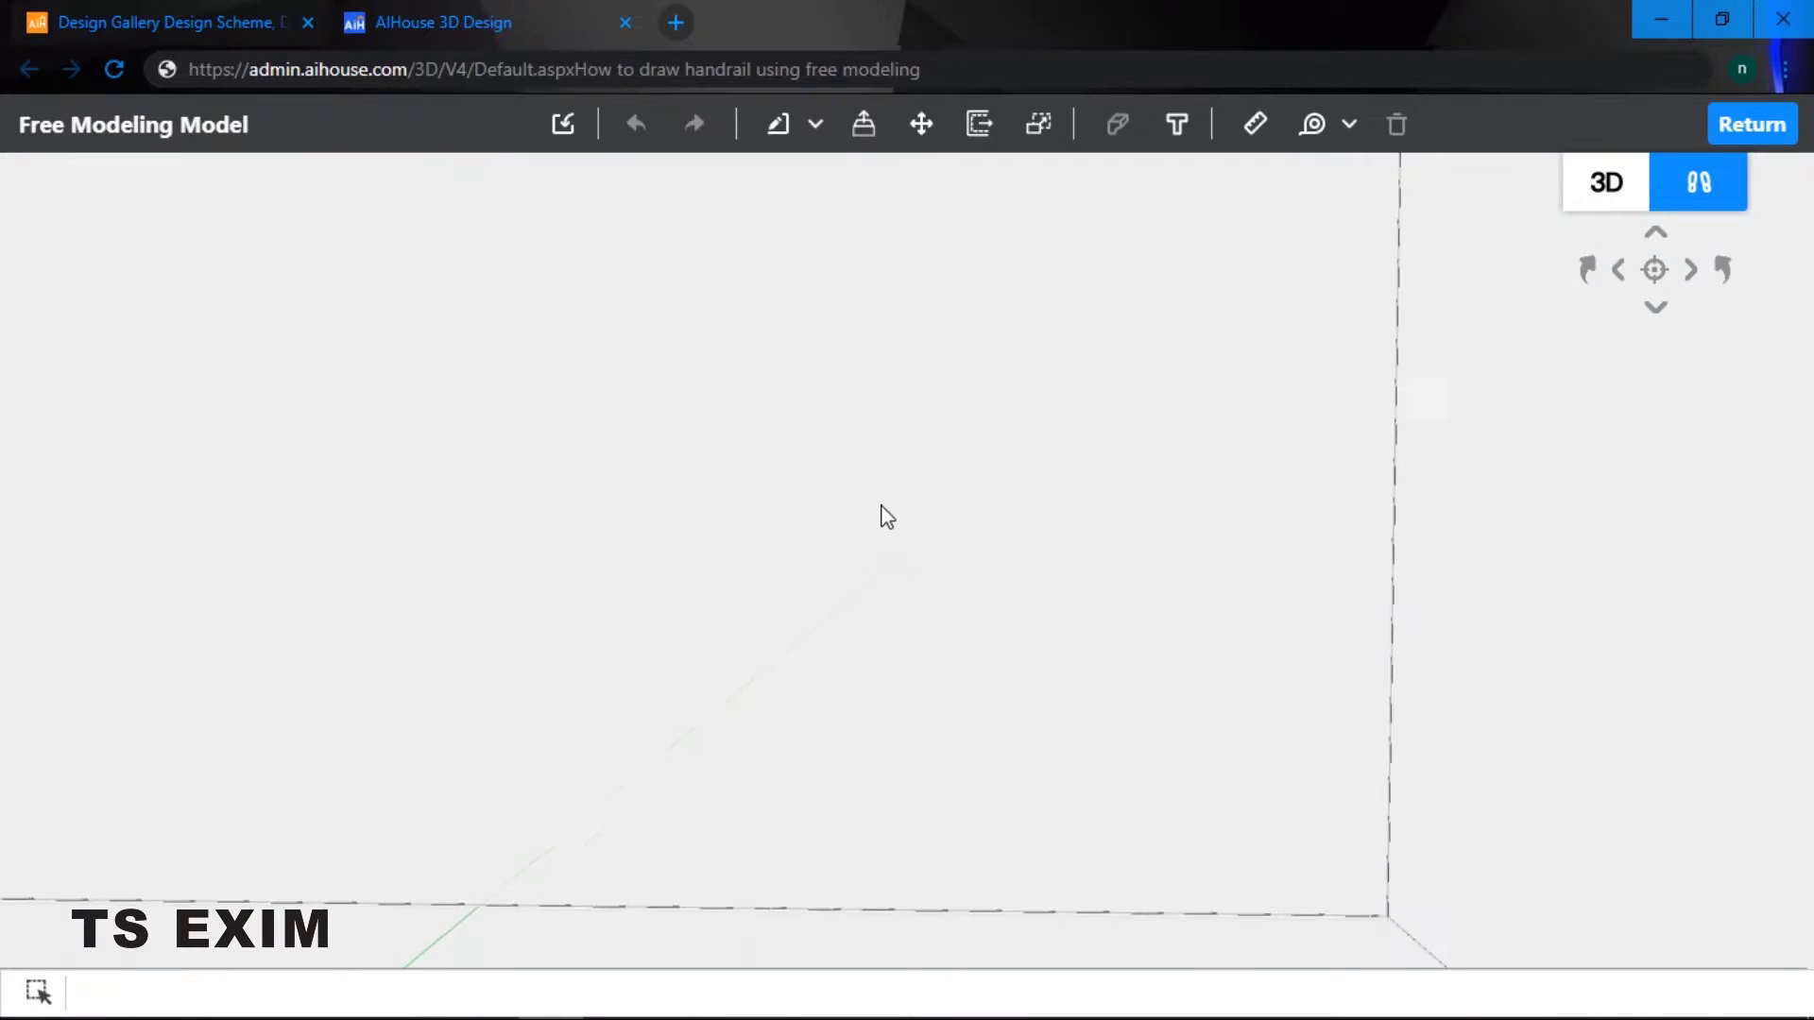
# - Draw the first stair step on the back wall as lines: a 150 riser from the floor edge and a 300 tread towards the left
pyautogui.scroll(1, 885, 502)
pyautogui.scroll(-1, 894, 494)
pyautogui.scroll(-3, 945, 479)
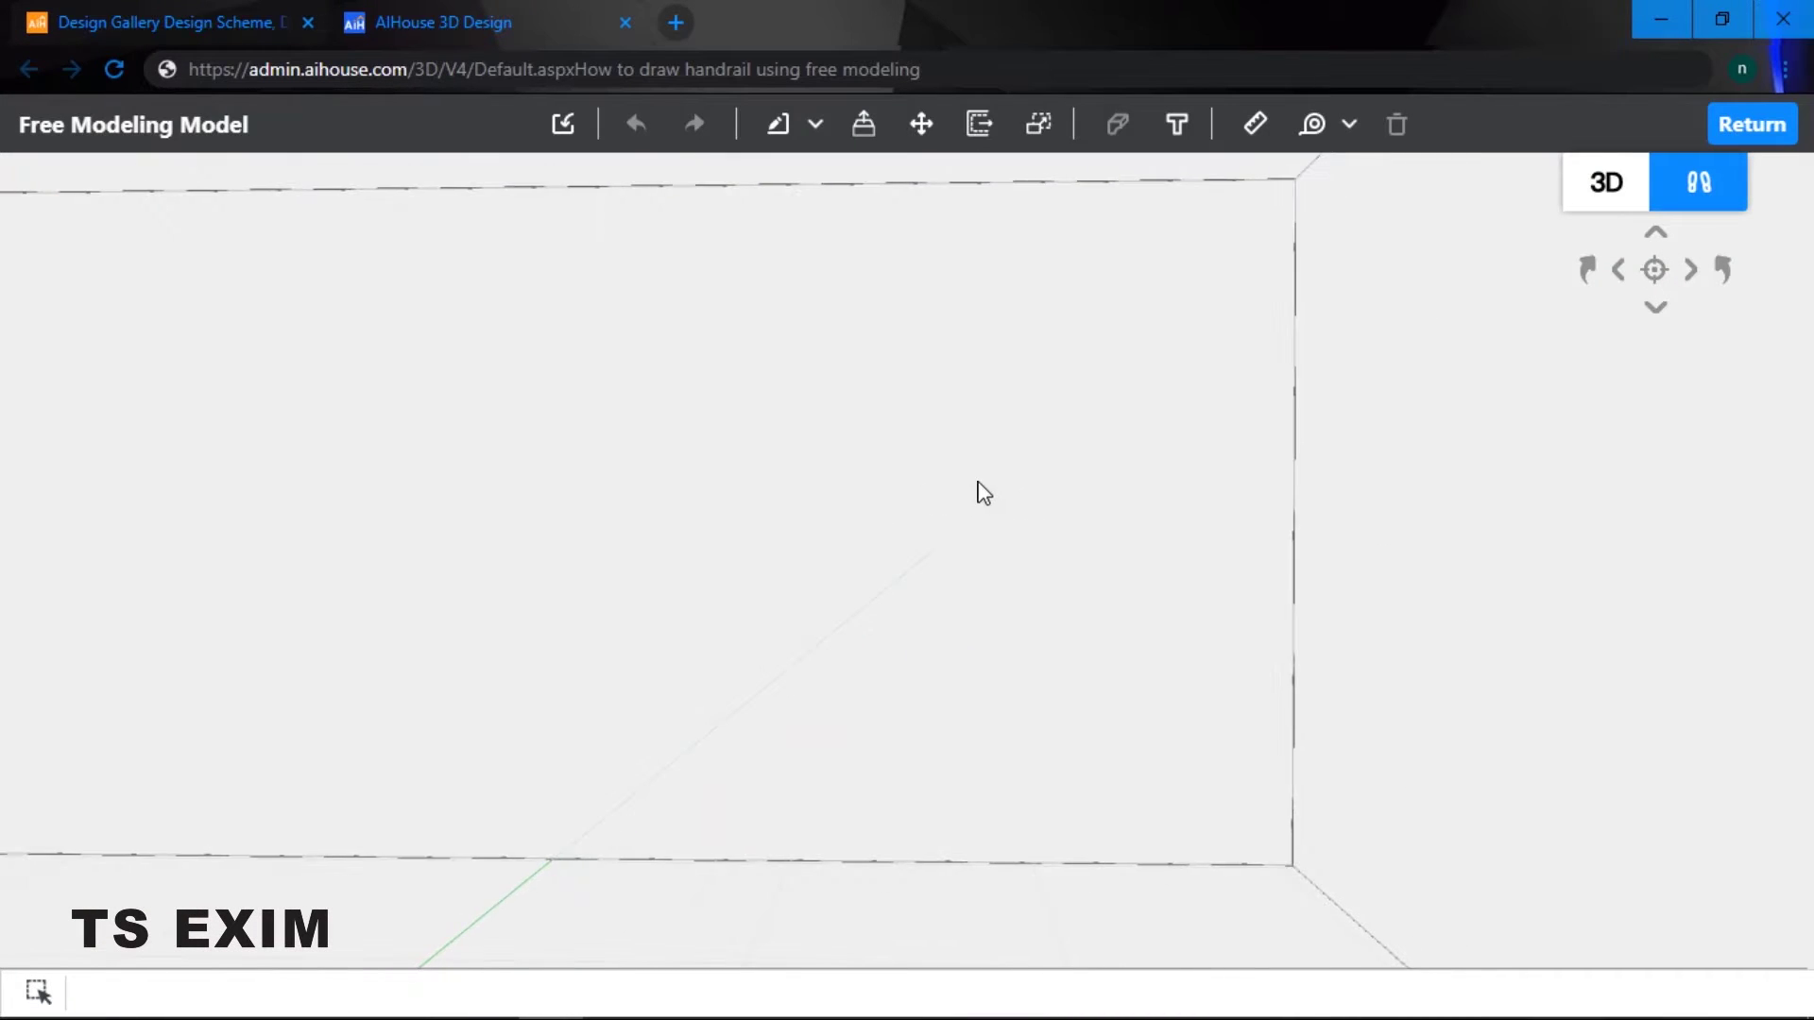
pyautogui.scroll(1, 977, 482)
pyautogui.scroll(-1, 994, 482)
pyautogui.scroll(1, 1002, 478)
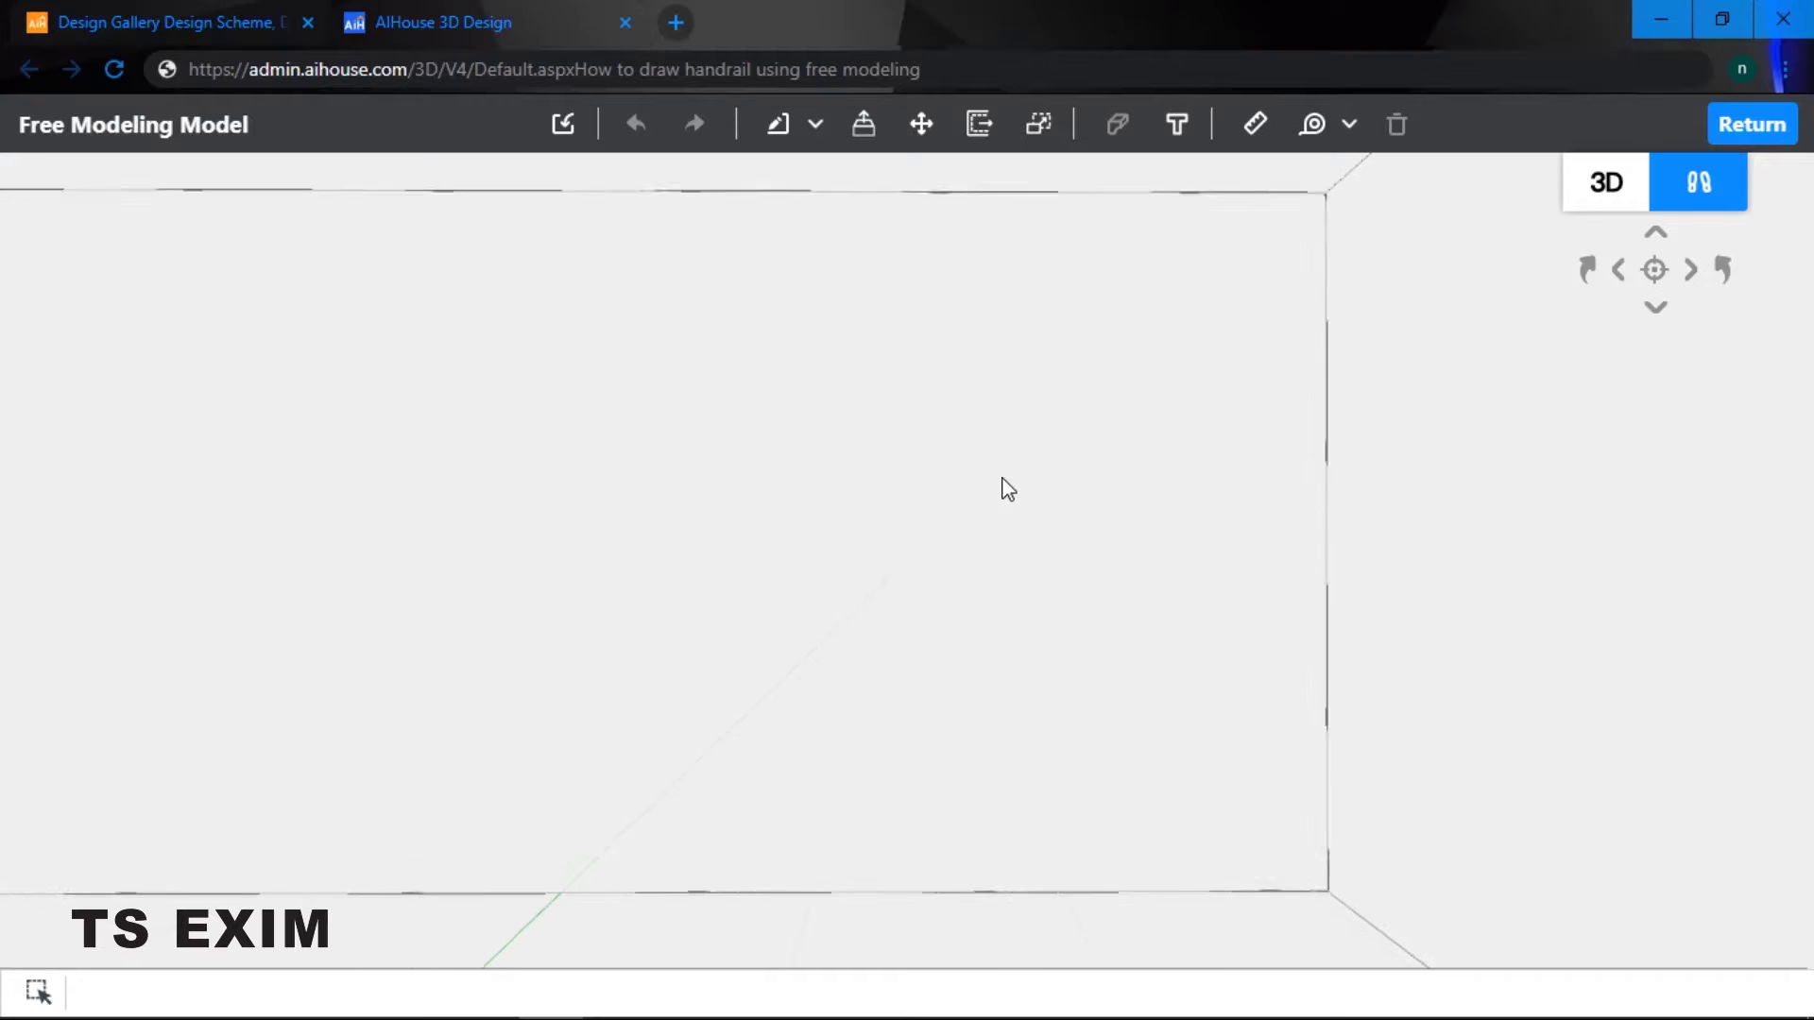
pyautogui.scroll(1, 1009, 488)
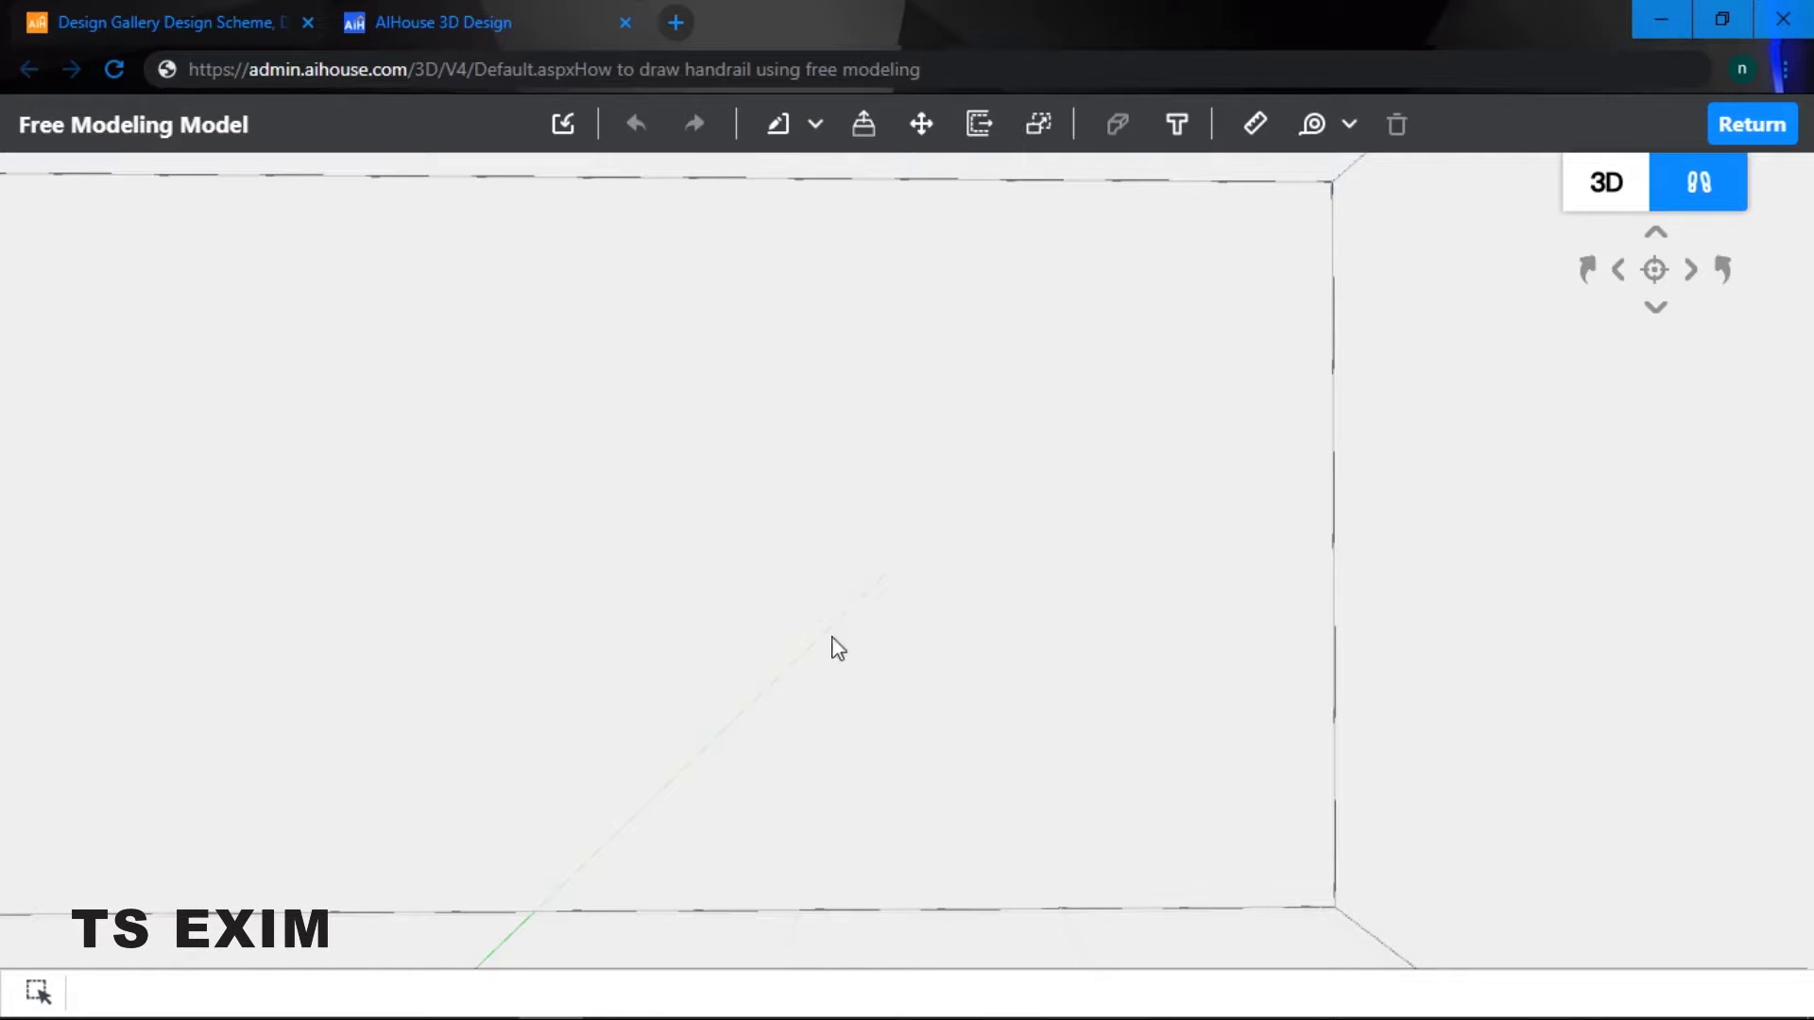
pyautogui.click(778, 127)
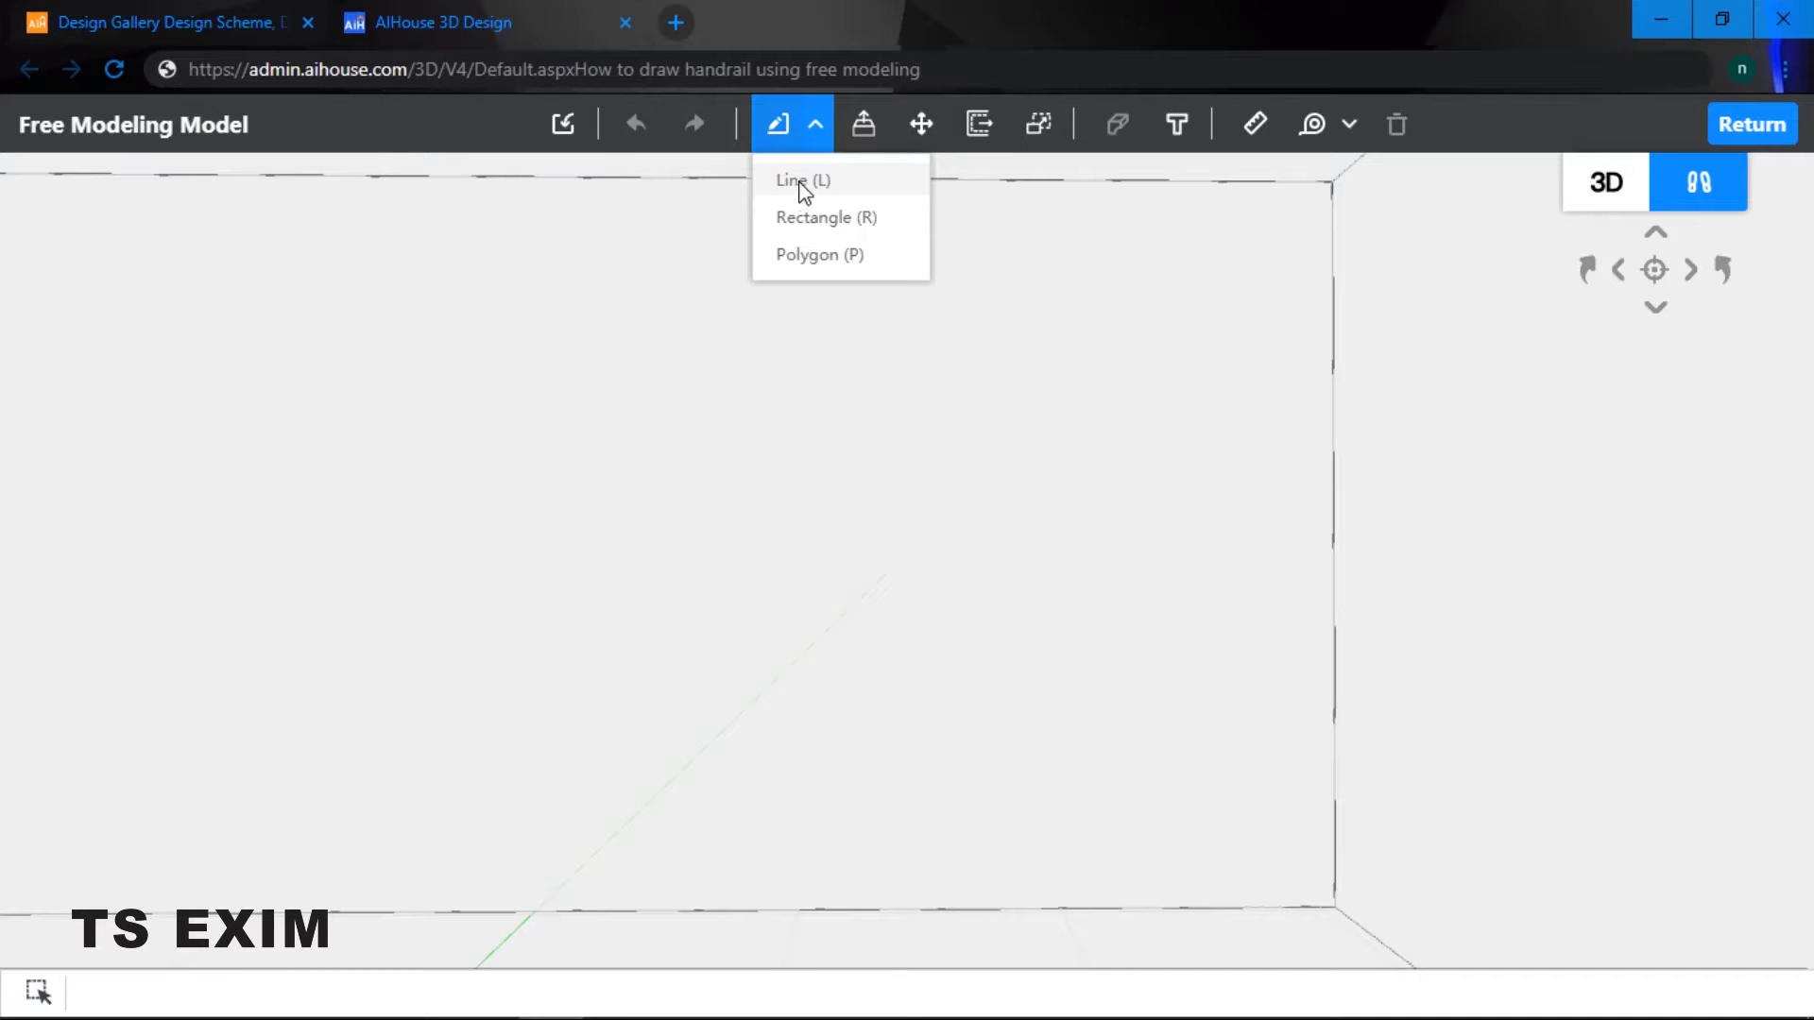
pyautogui.click(803, 182)
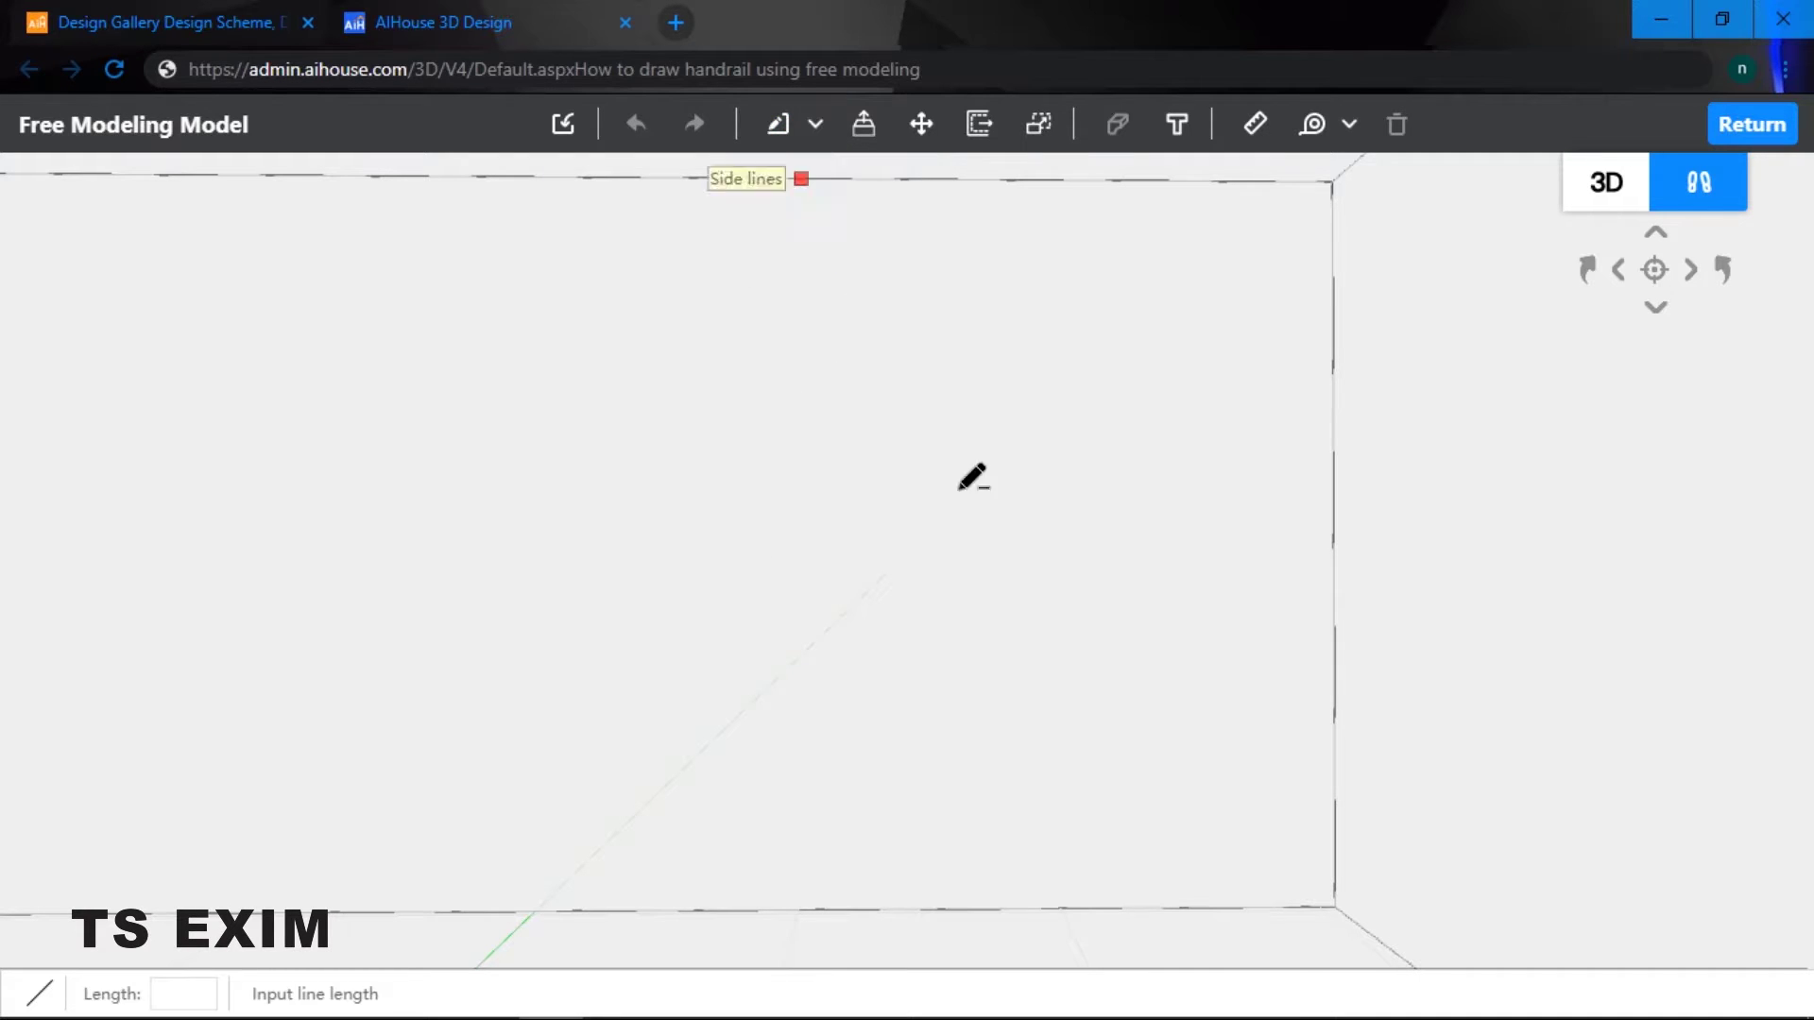
pyautogui.click(1178, 907)
pyautogui.write('150')
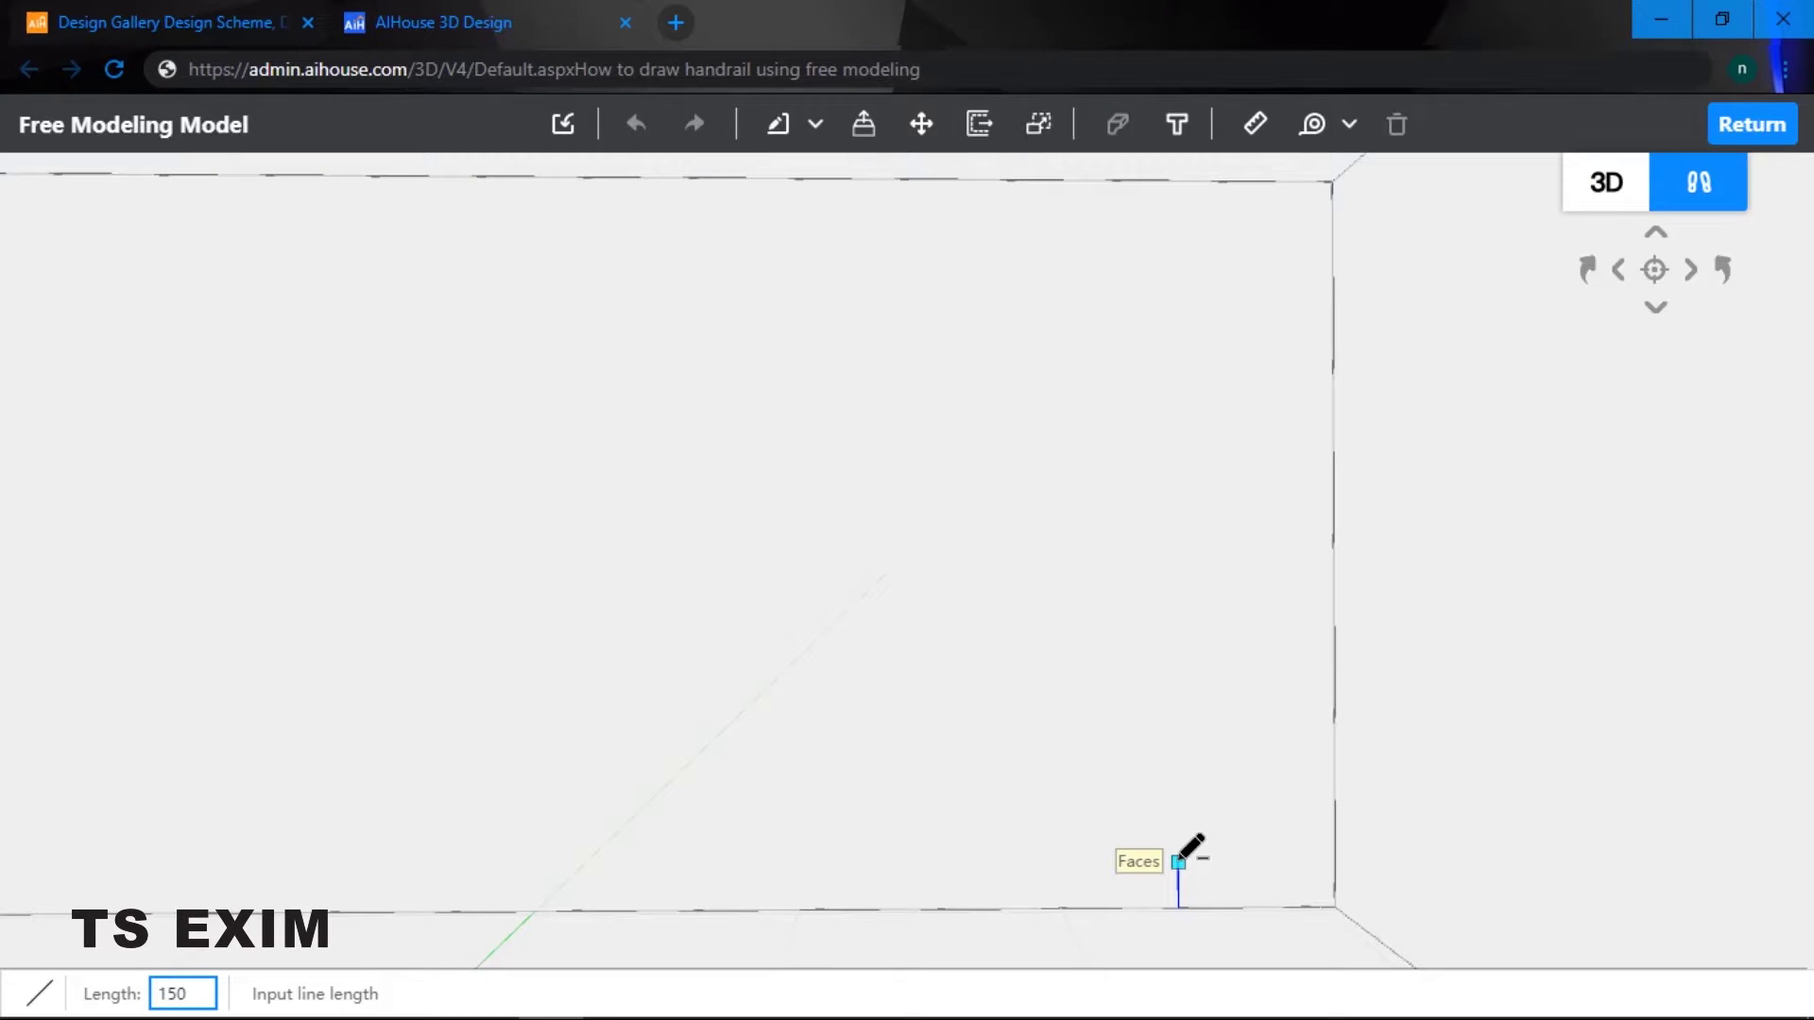
pyautogui.press('Return')
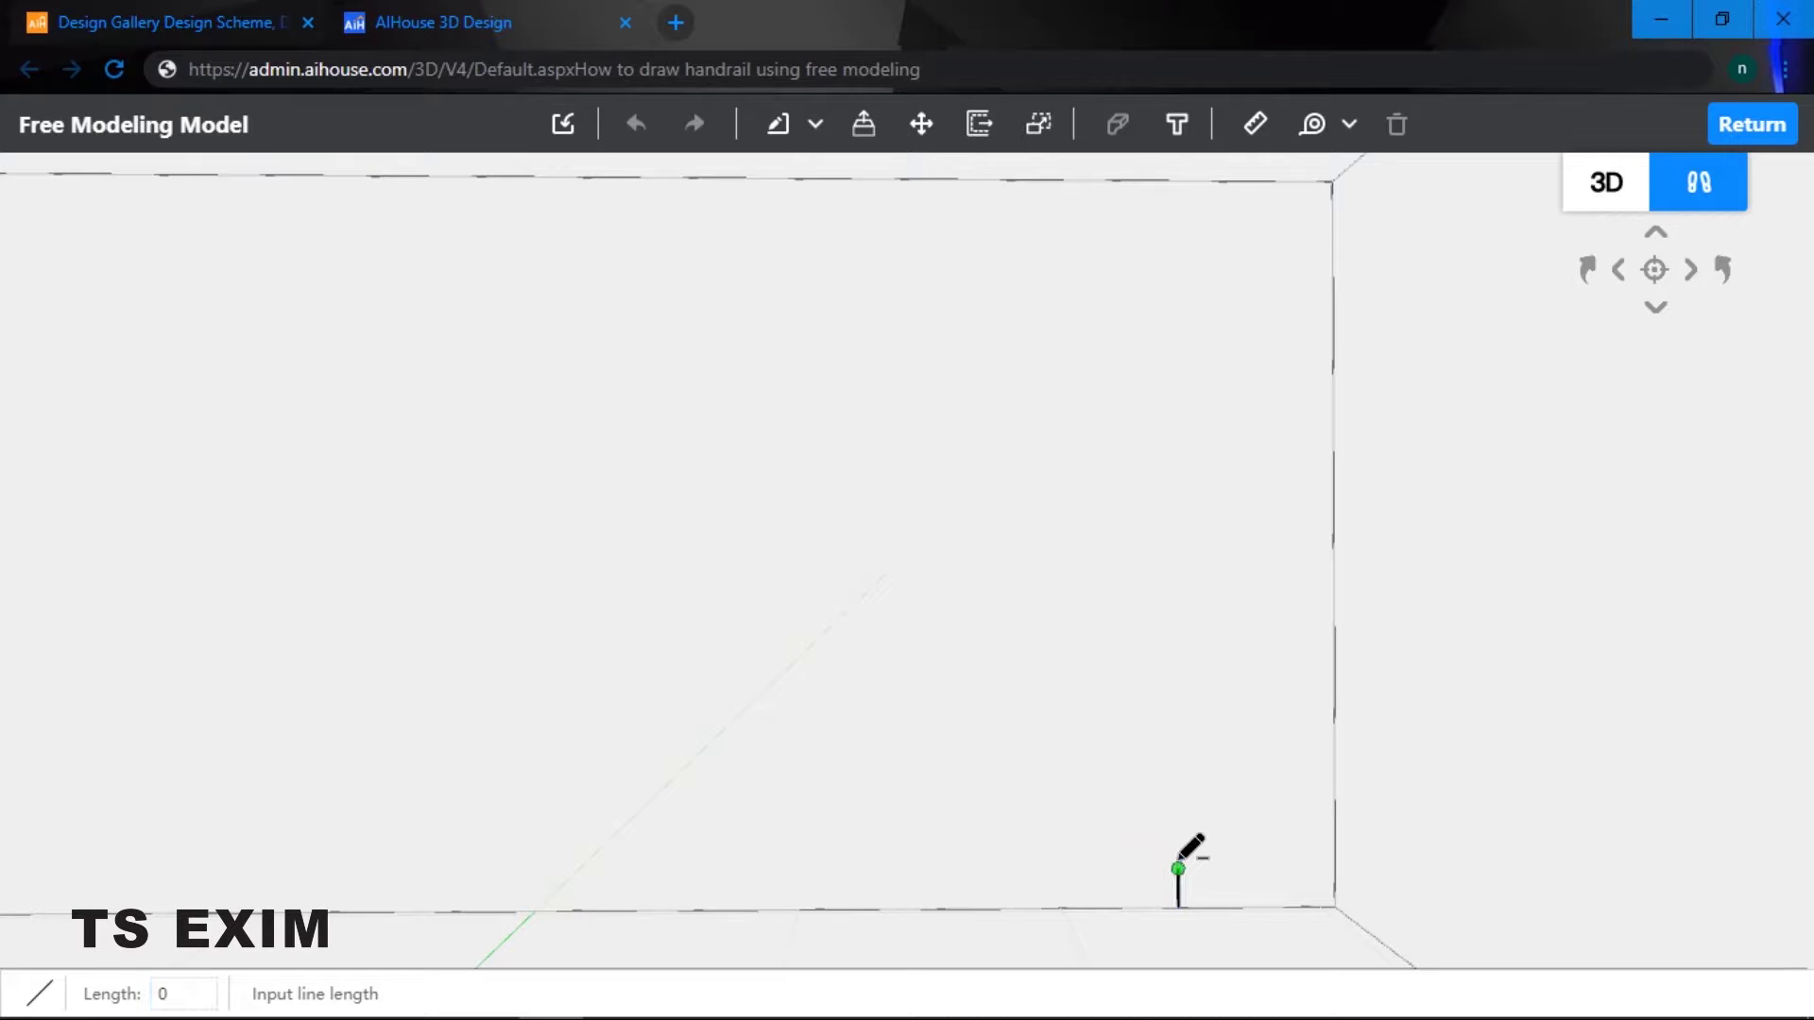
pyautogui.write('3')
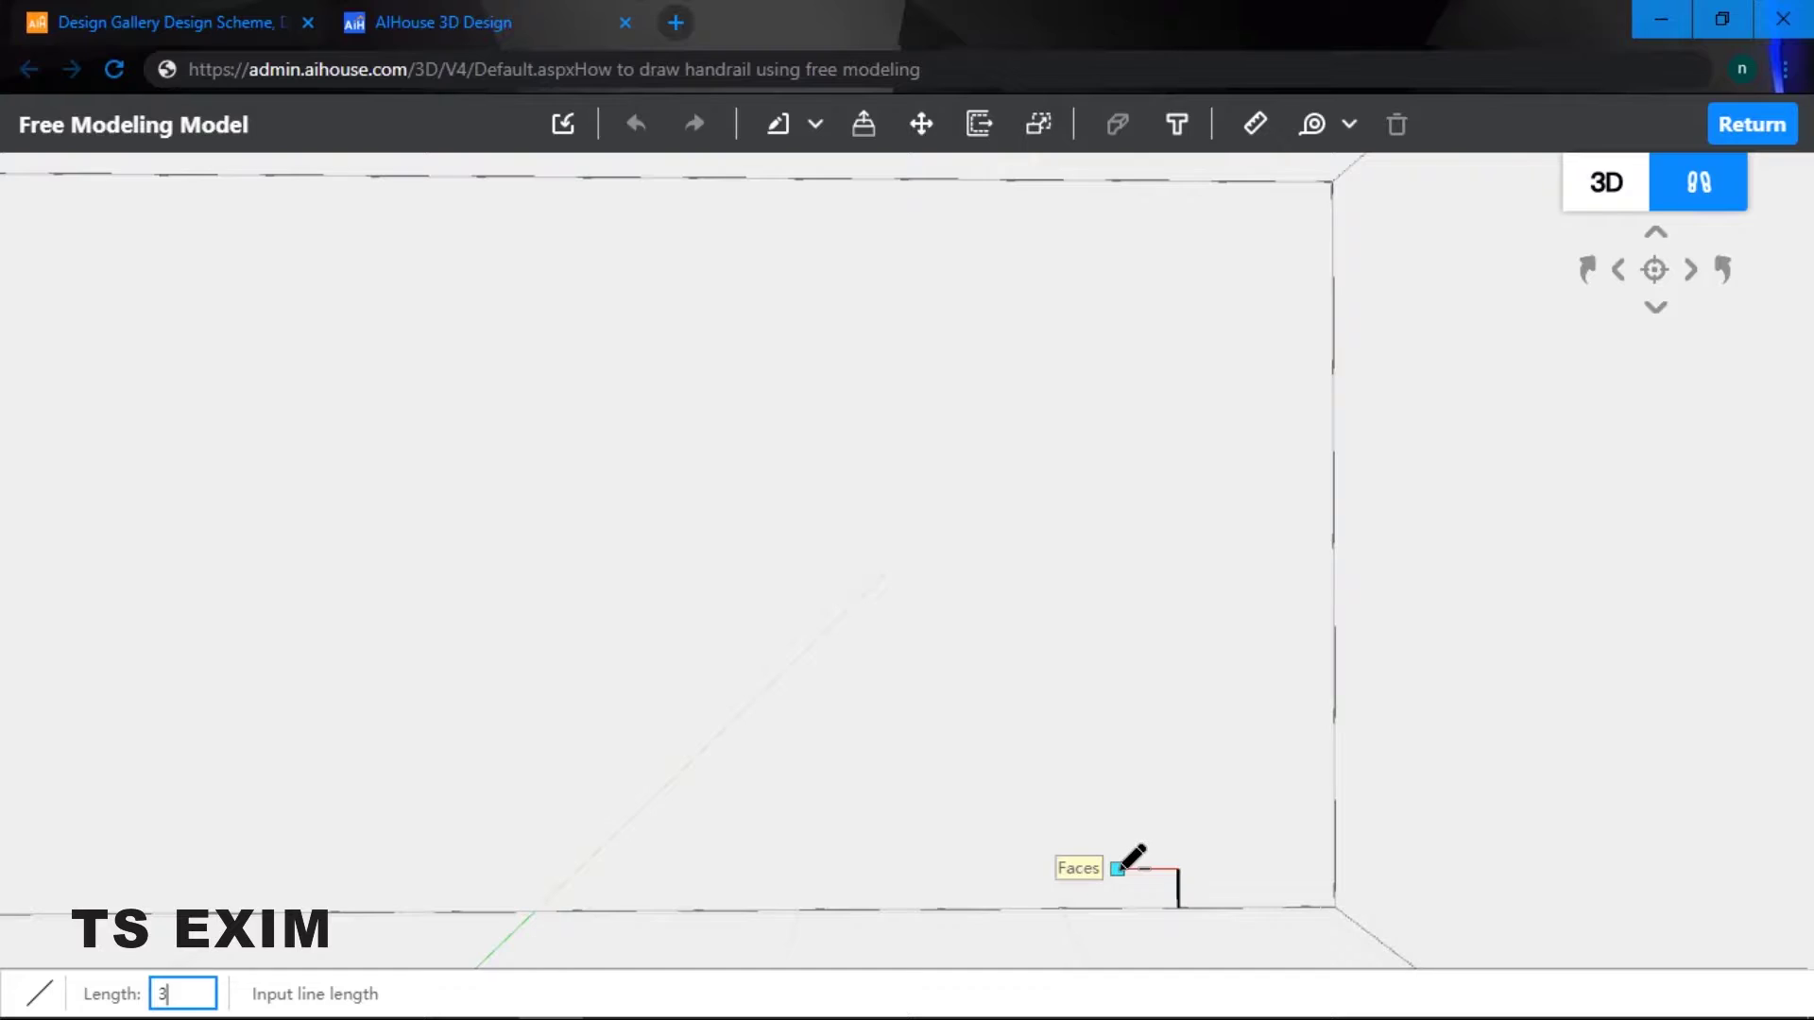
pyautogui.write('00')
pyautogui.press('Return')
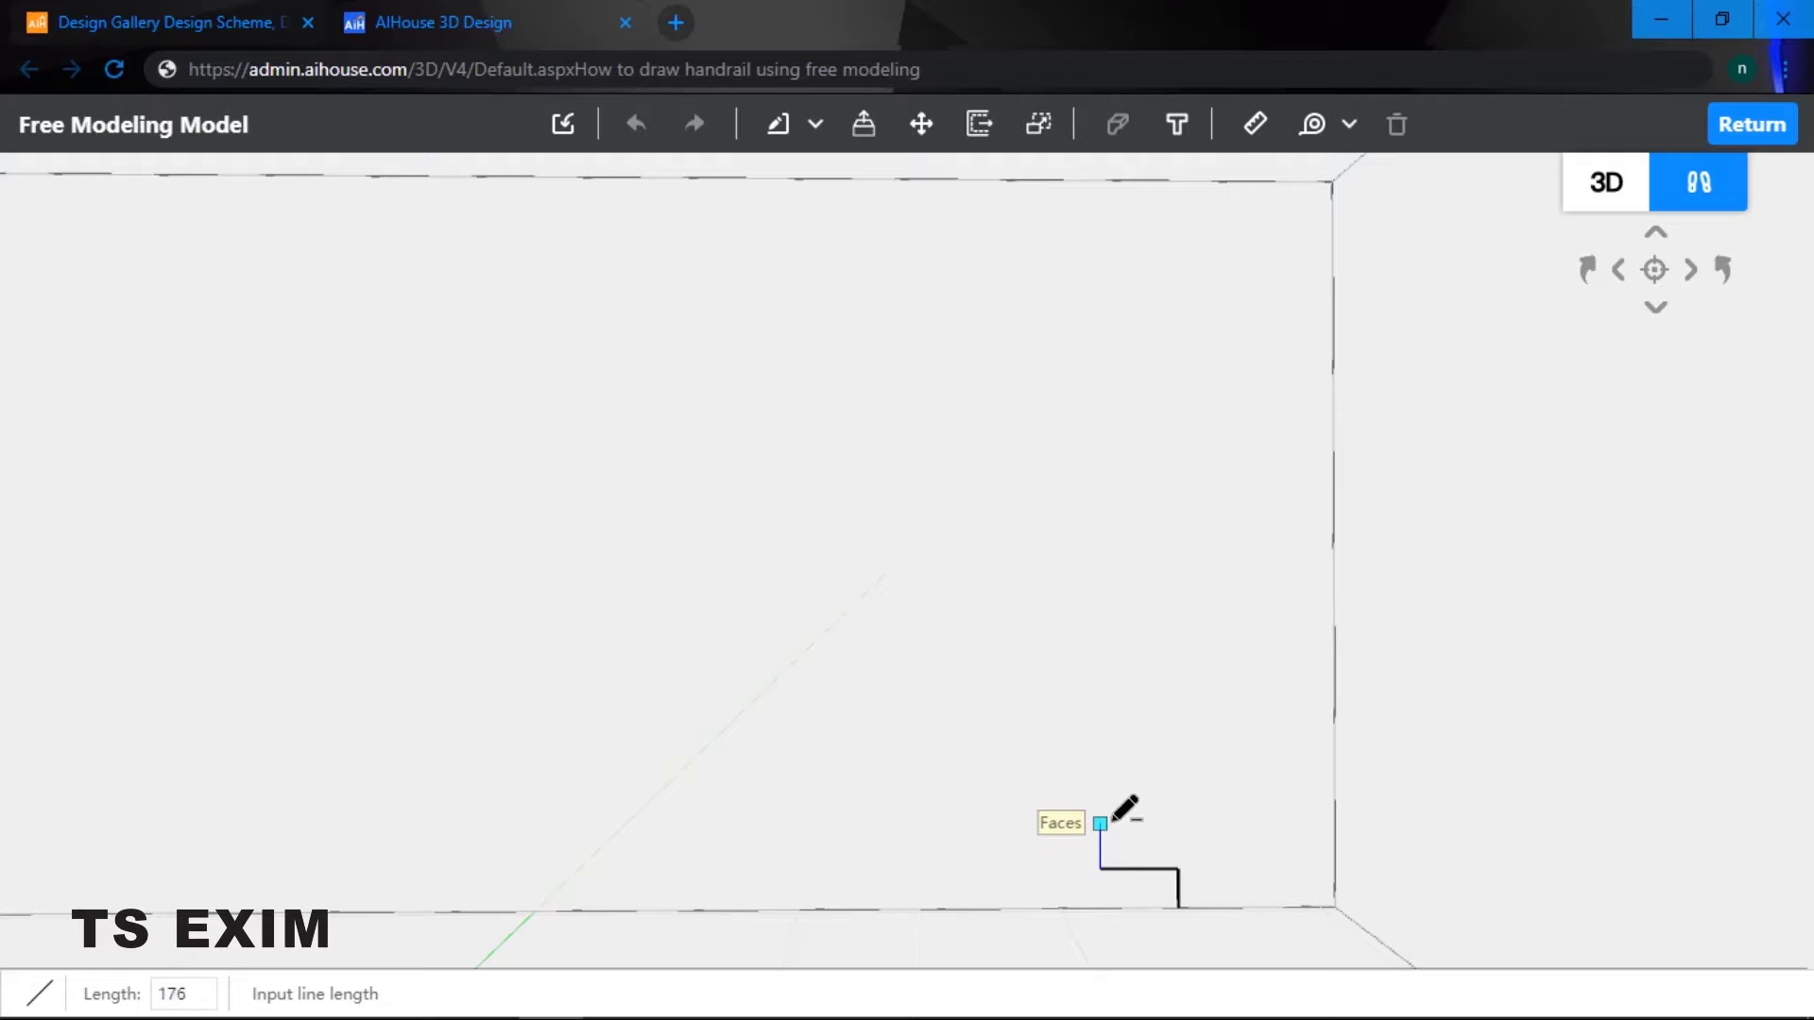
# - Continue the stair outline with the second and third steps, each with a 150 riser and a 300 tread
pyautogui.write('150')
pyautogui.press('Return')
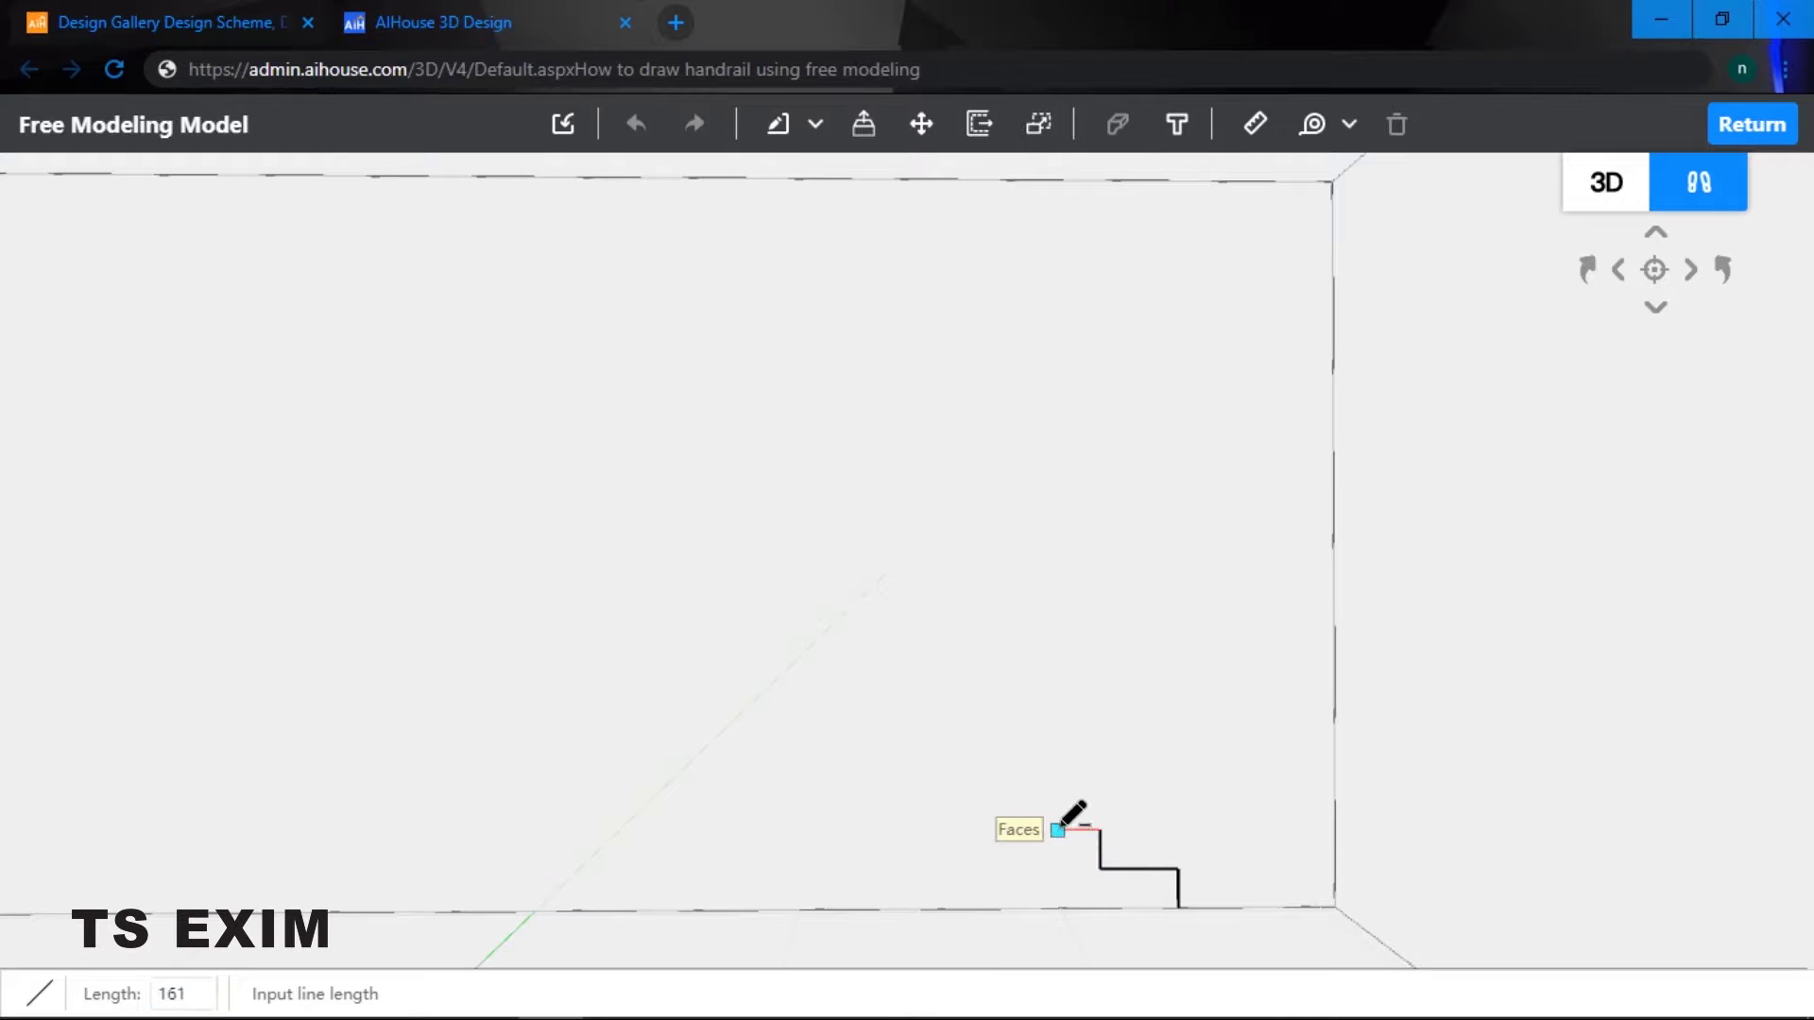
pyautogui.write('300')
pyautogui.press('Return')
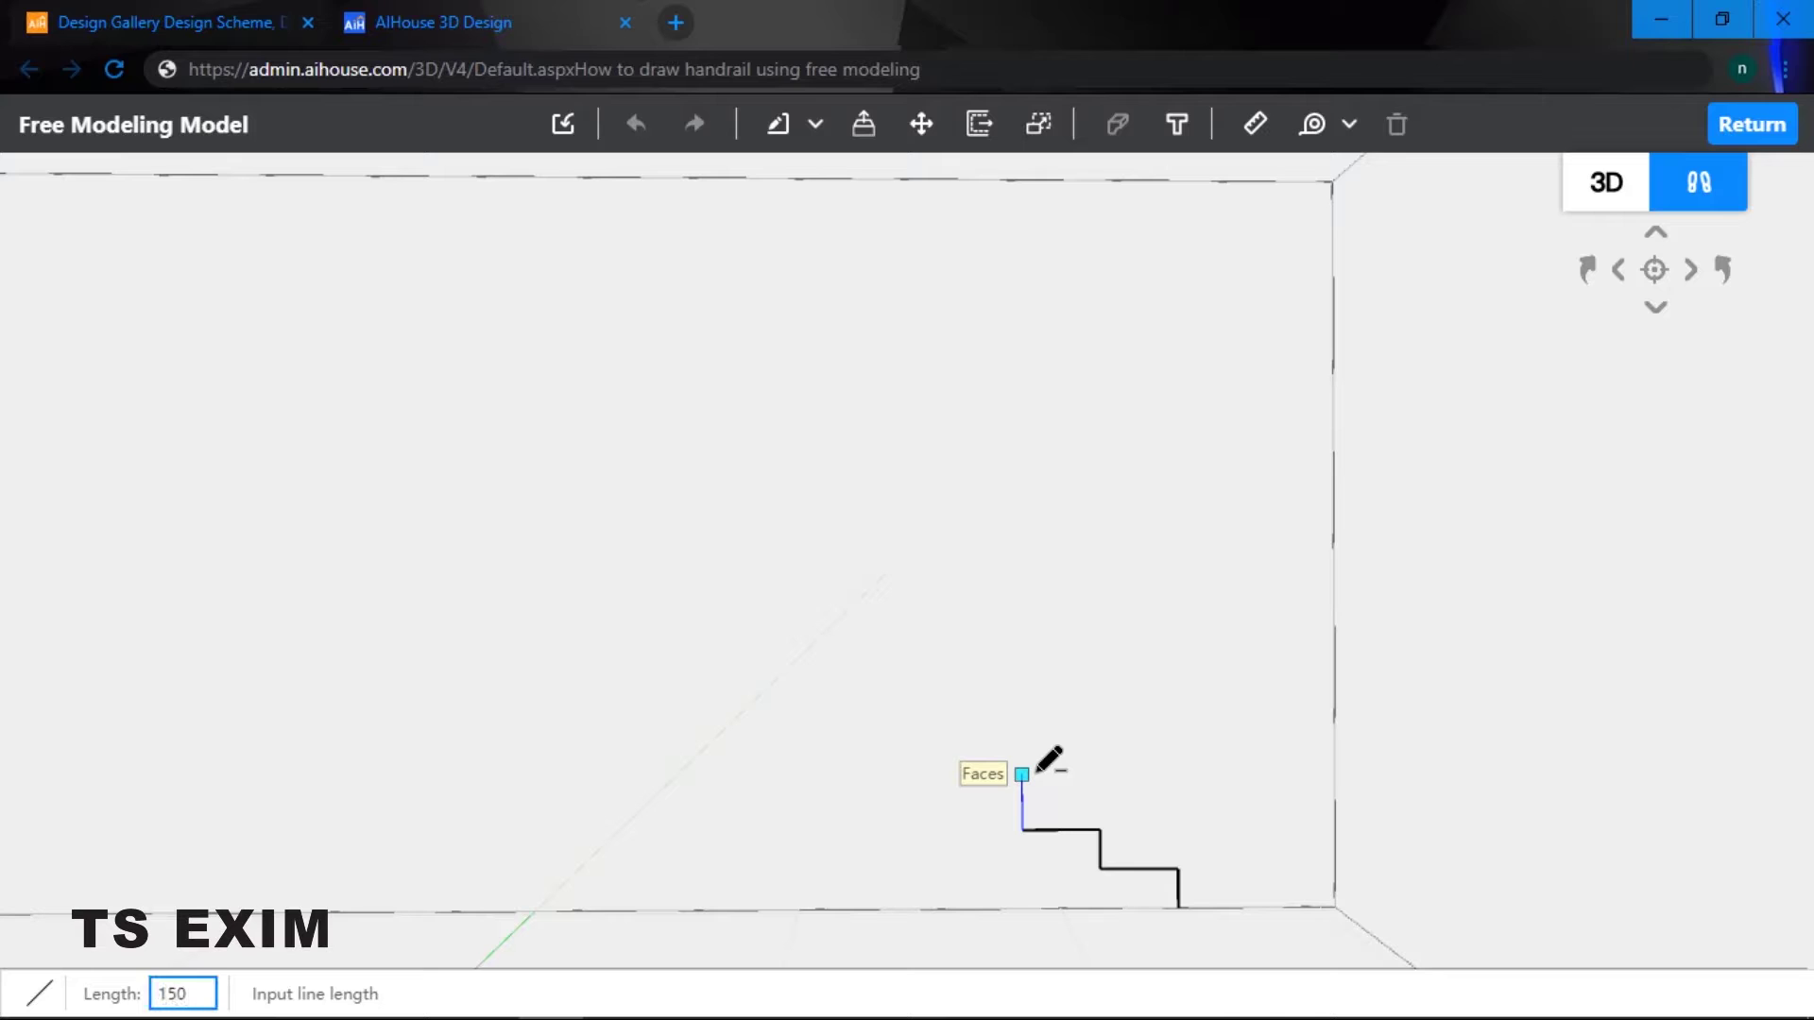
pyautogui.write('150')
pyautogui.press('Return')
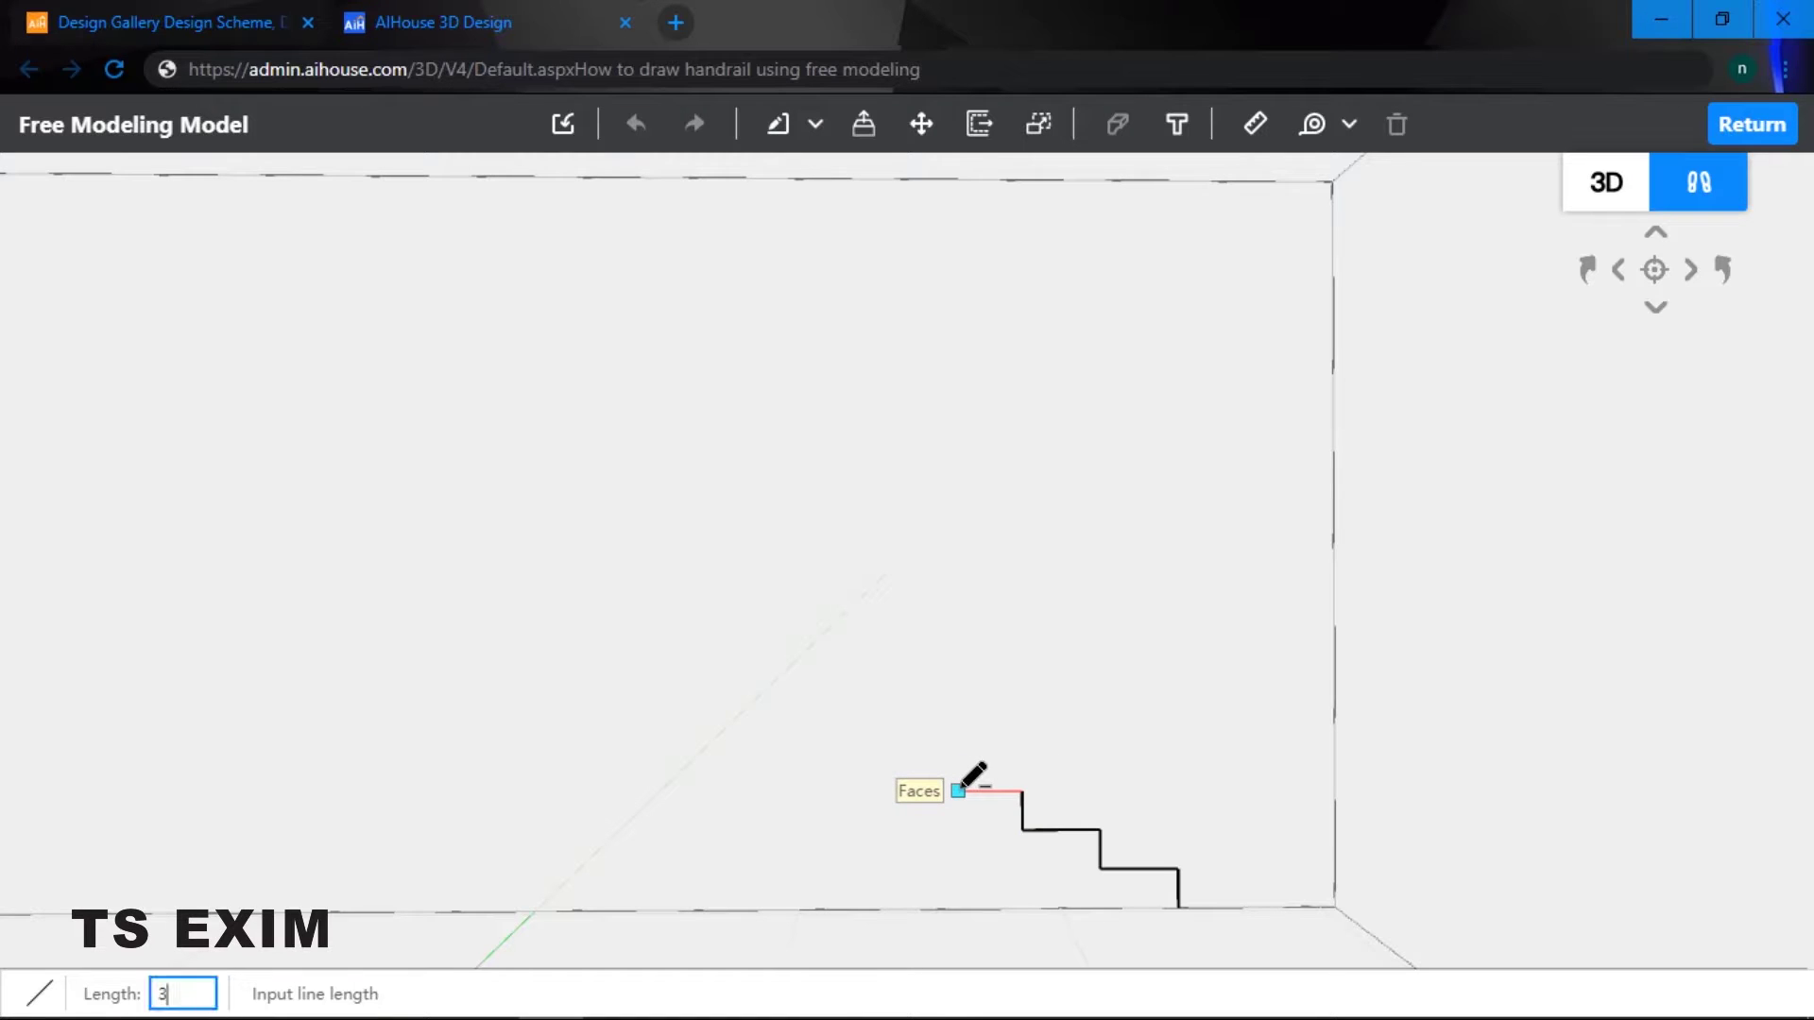
pyautogui.press('Return')
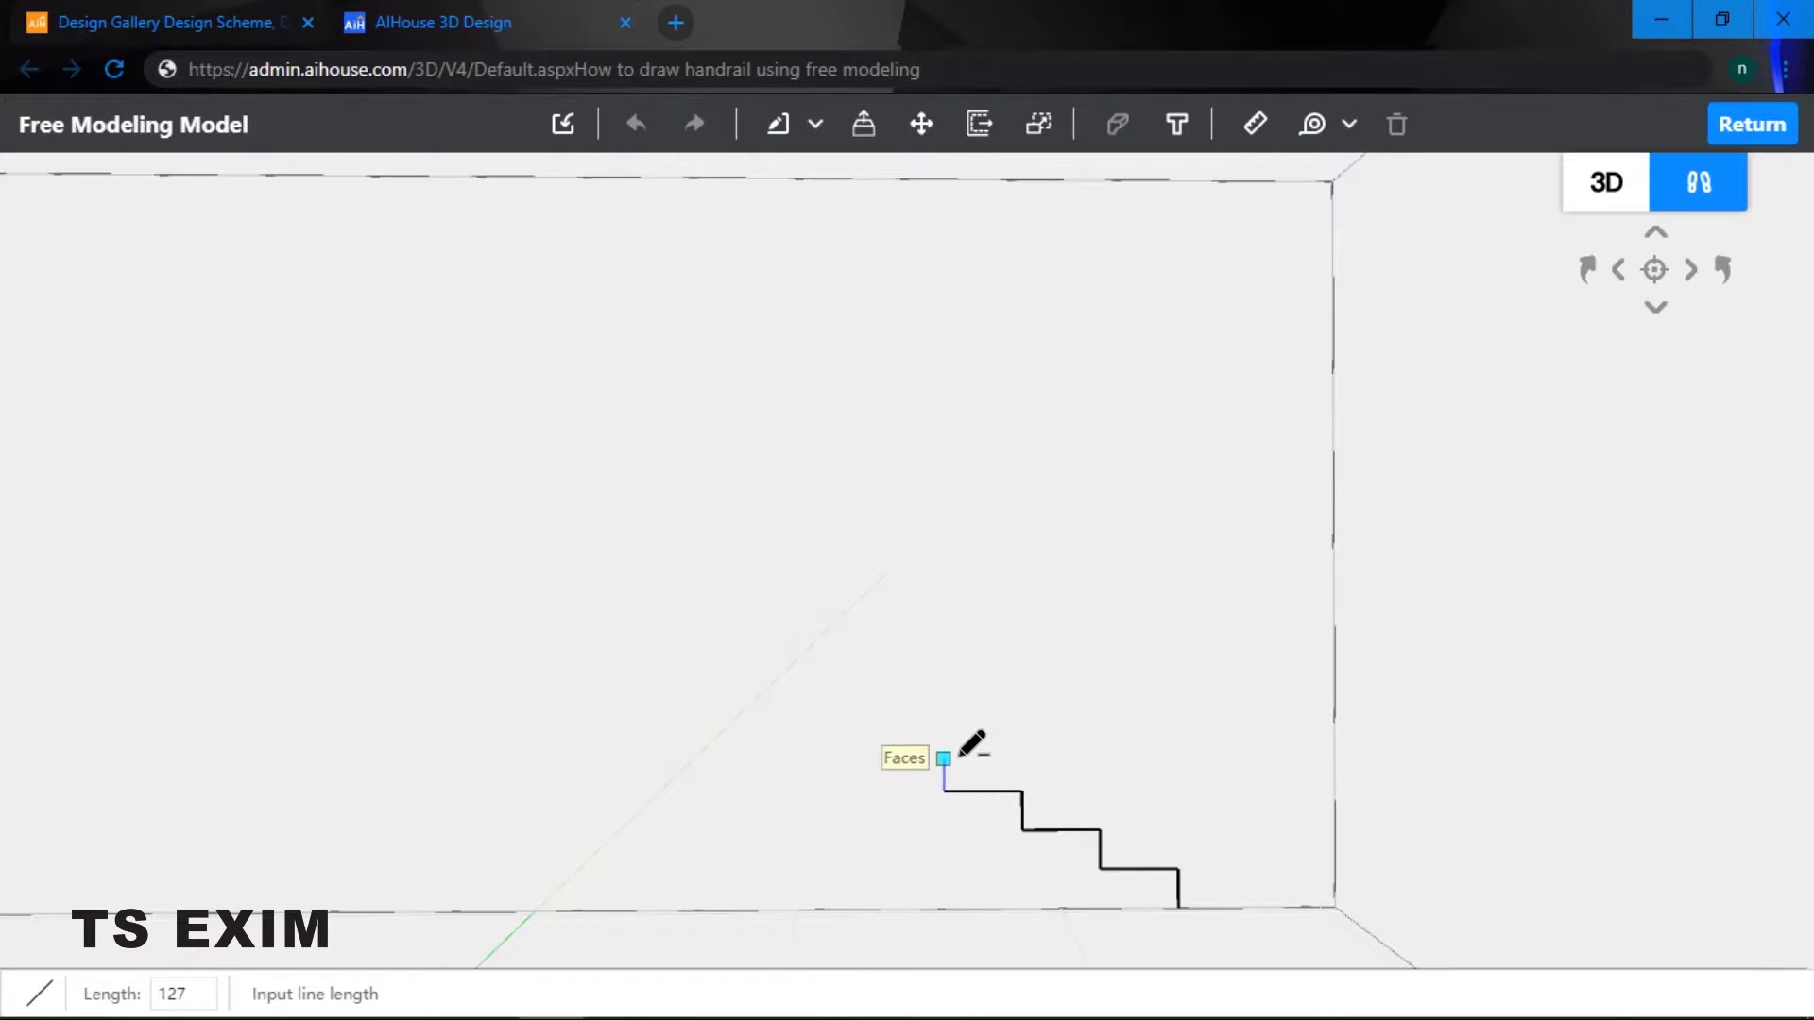
# - Add the fourth, fifth and sixth steps to the stair outline, each with a 150 riser and a 300 tread
pyautogui.press('Return')
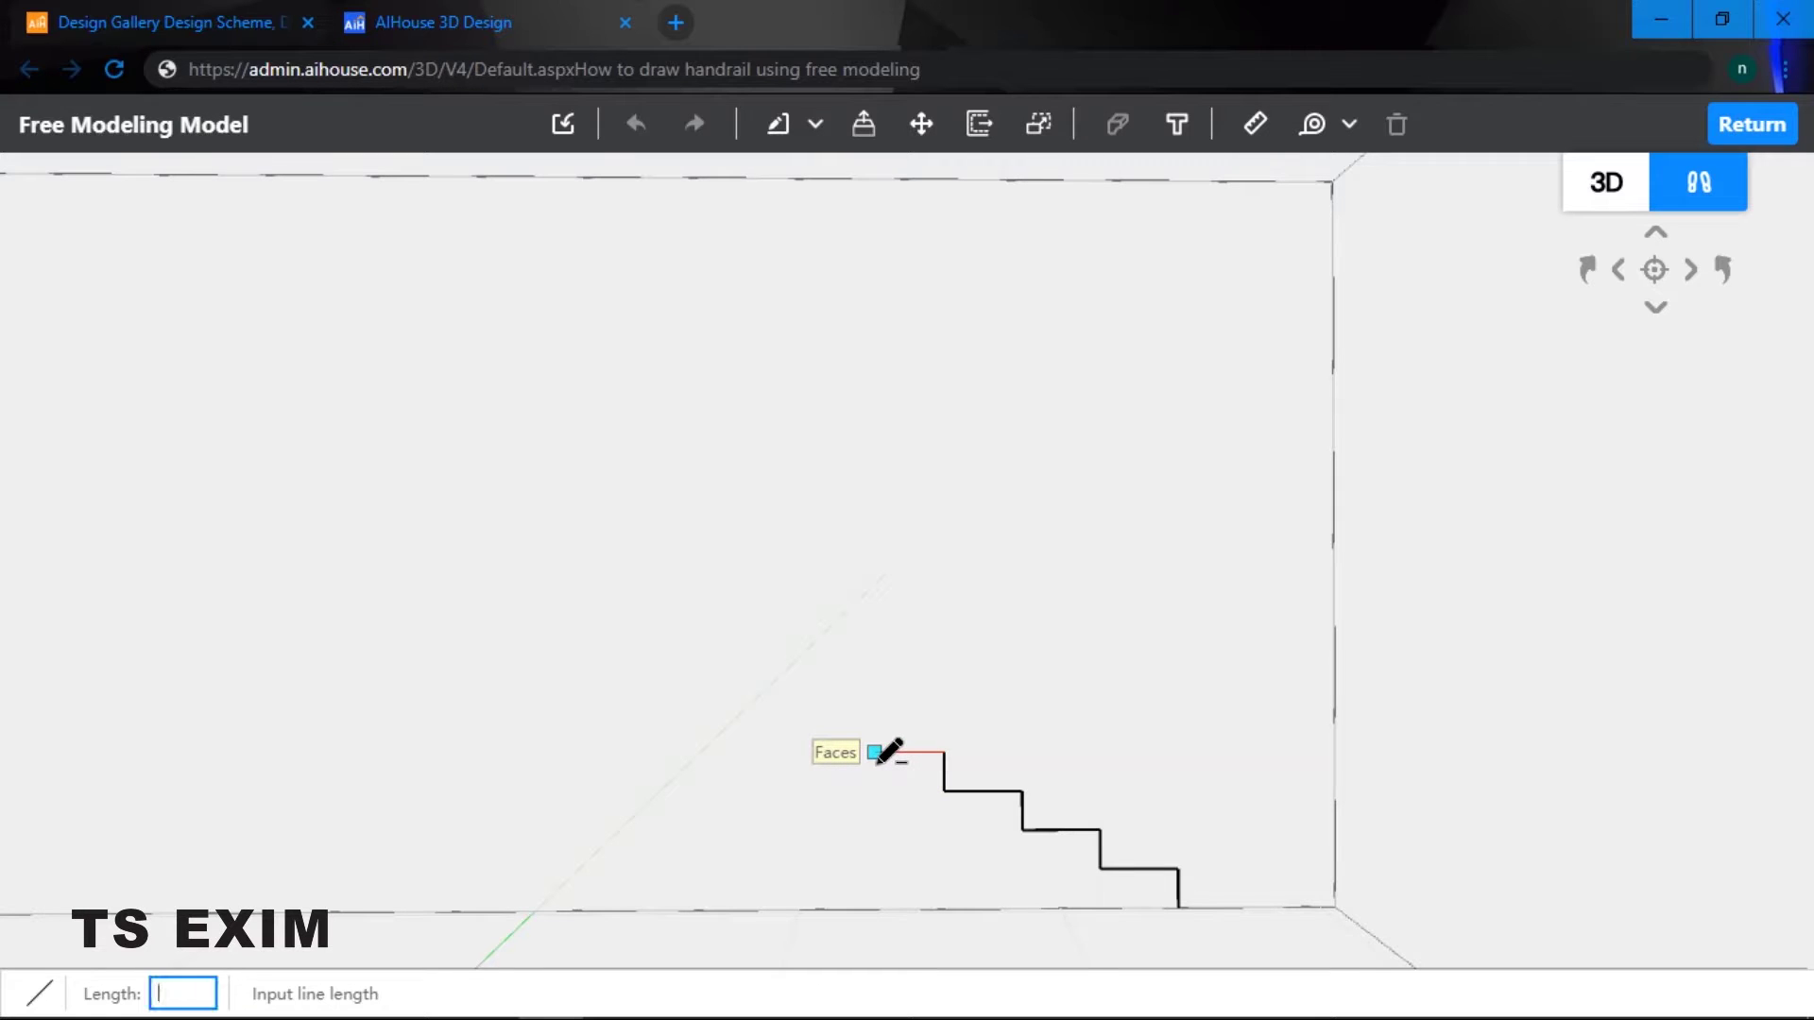
pyautogui.write('300')
pyautogui.press('Return')
pyautogui.write('150')
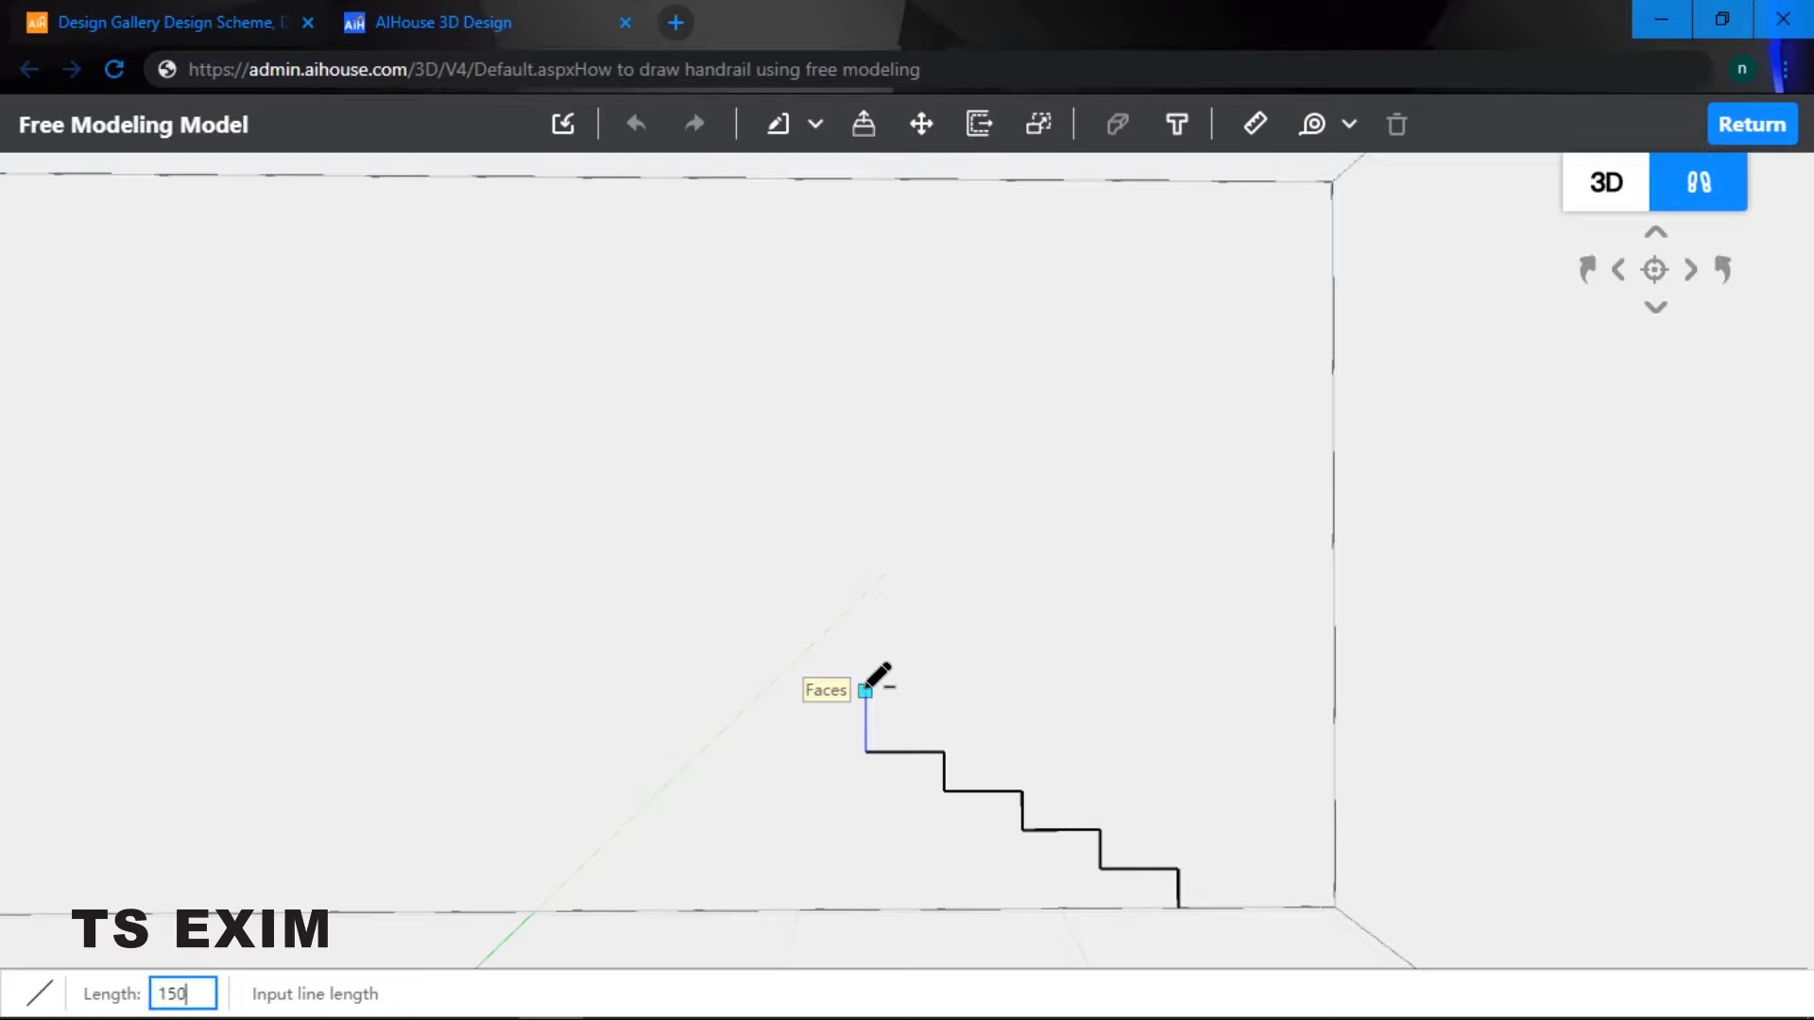
pyautogui.press('Return')
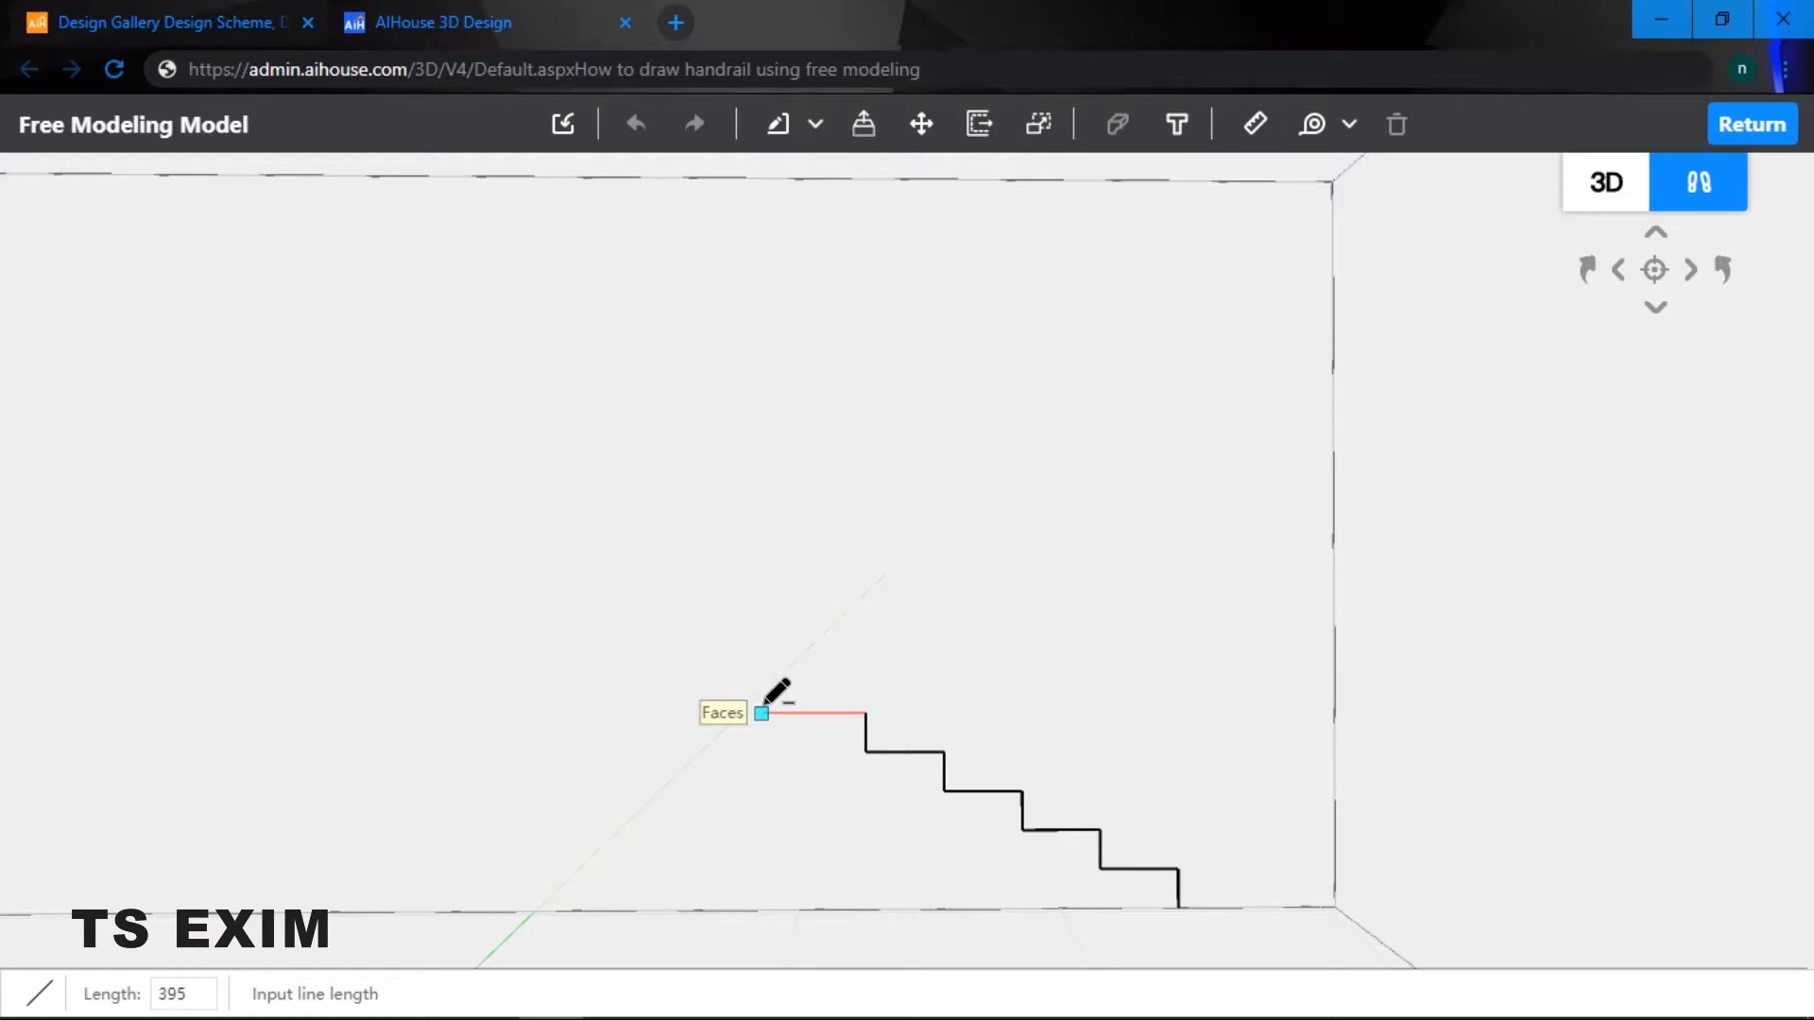
pyautogui.press('Return')
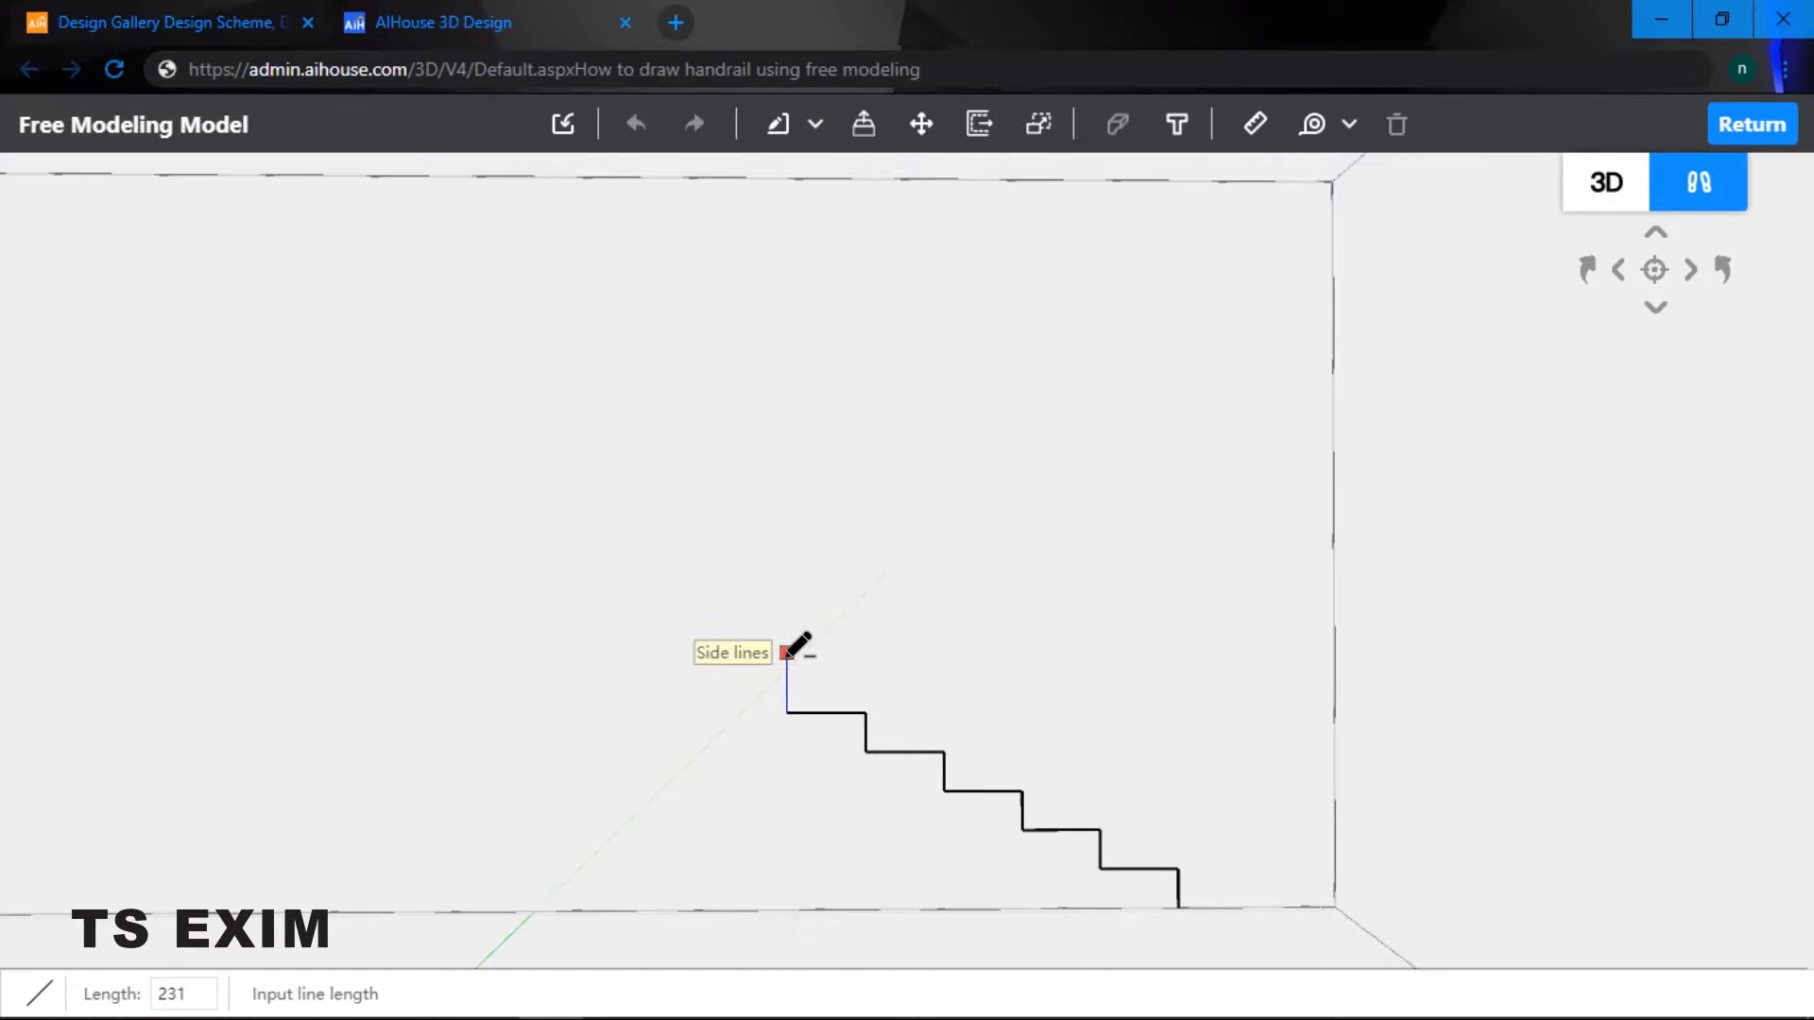
pyautogui.press('Return')
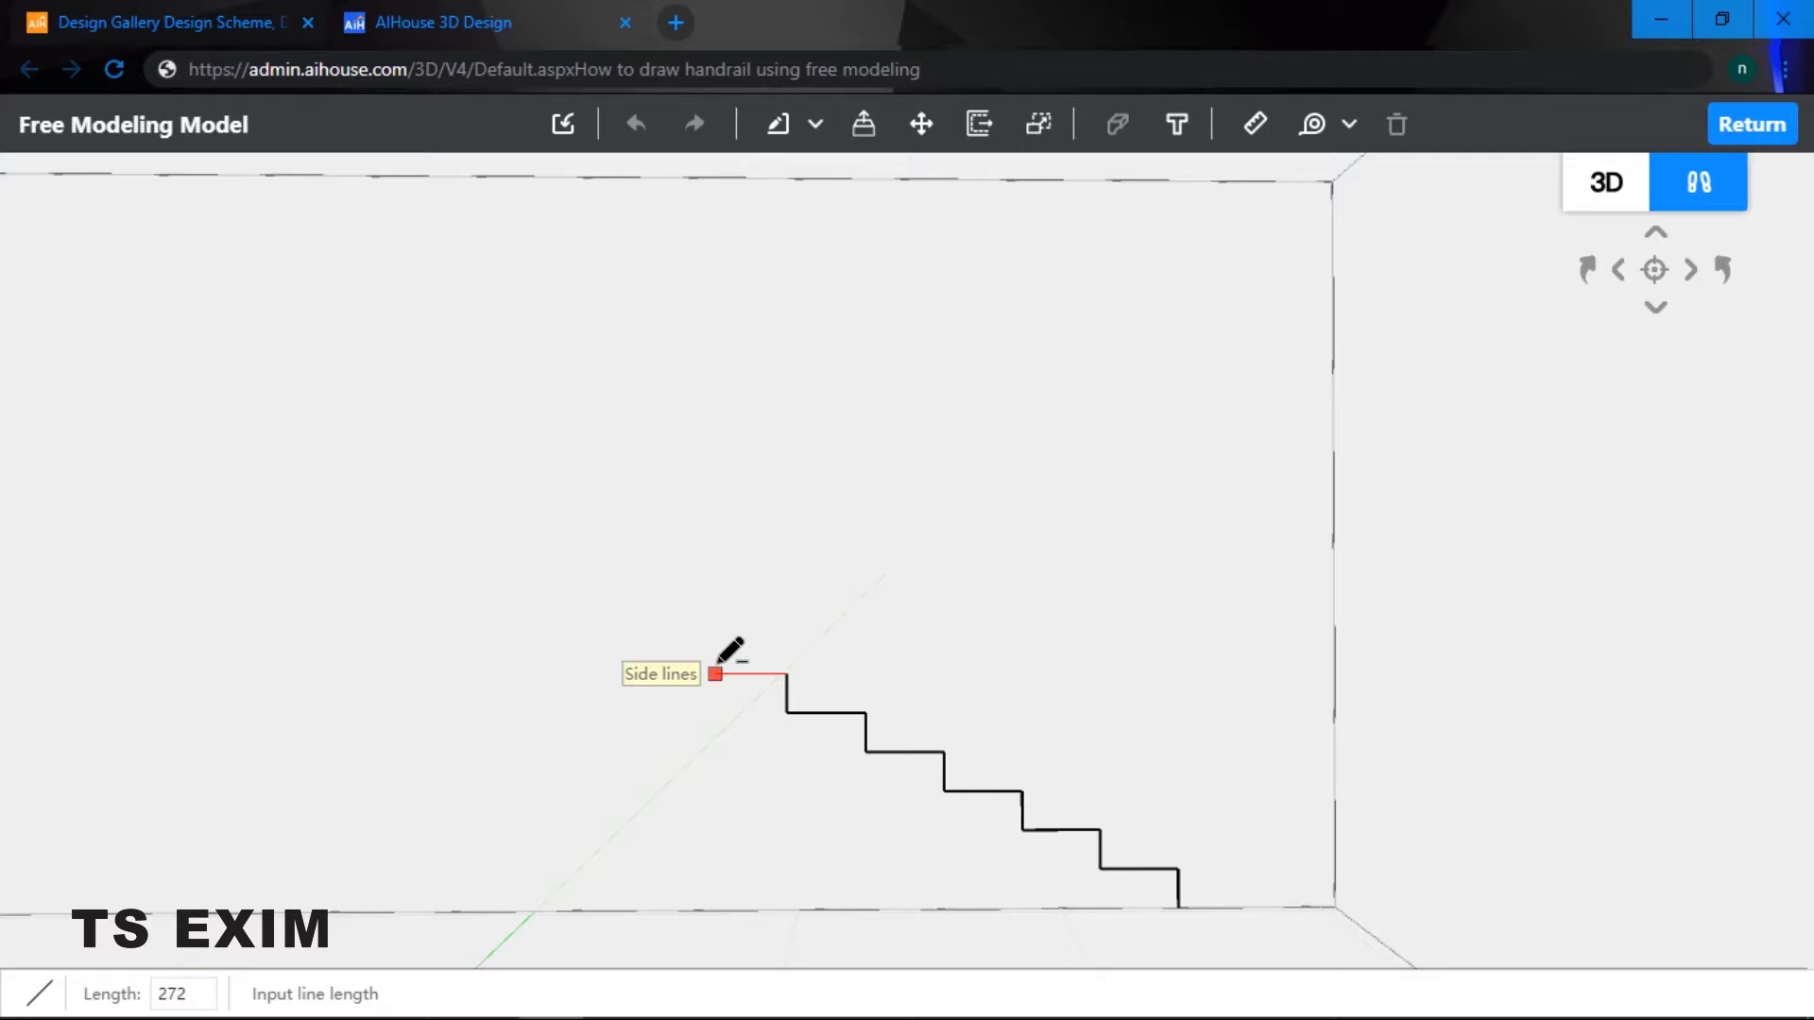
pyautogui.write('300')
pyautogui.press('Return')
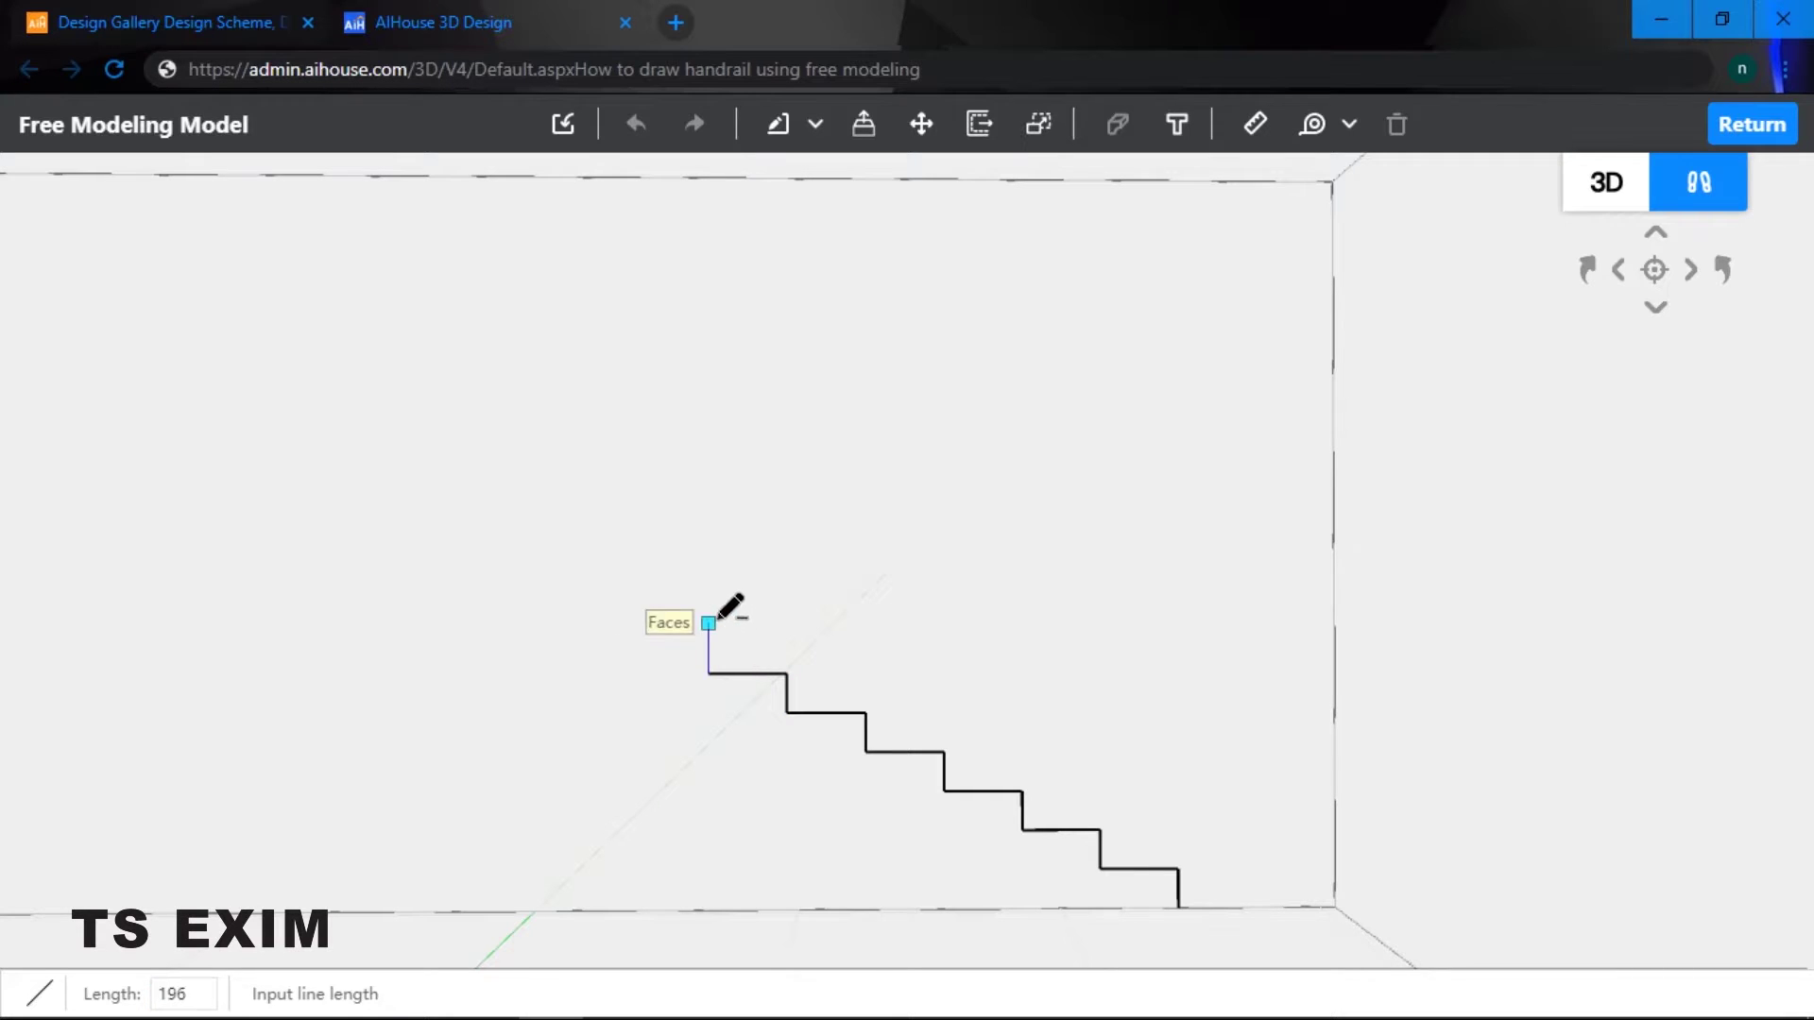
# - Extend the stair outline with the seventh to ninth steps, using 150 risers and 300 treads
pyautogui.write('150')
pyautogui.press('Return')
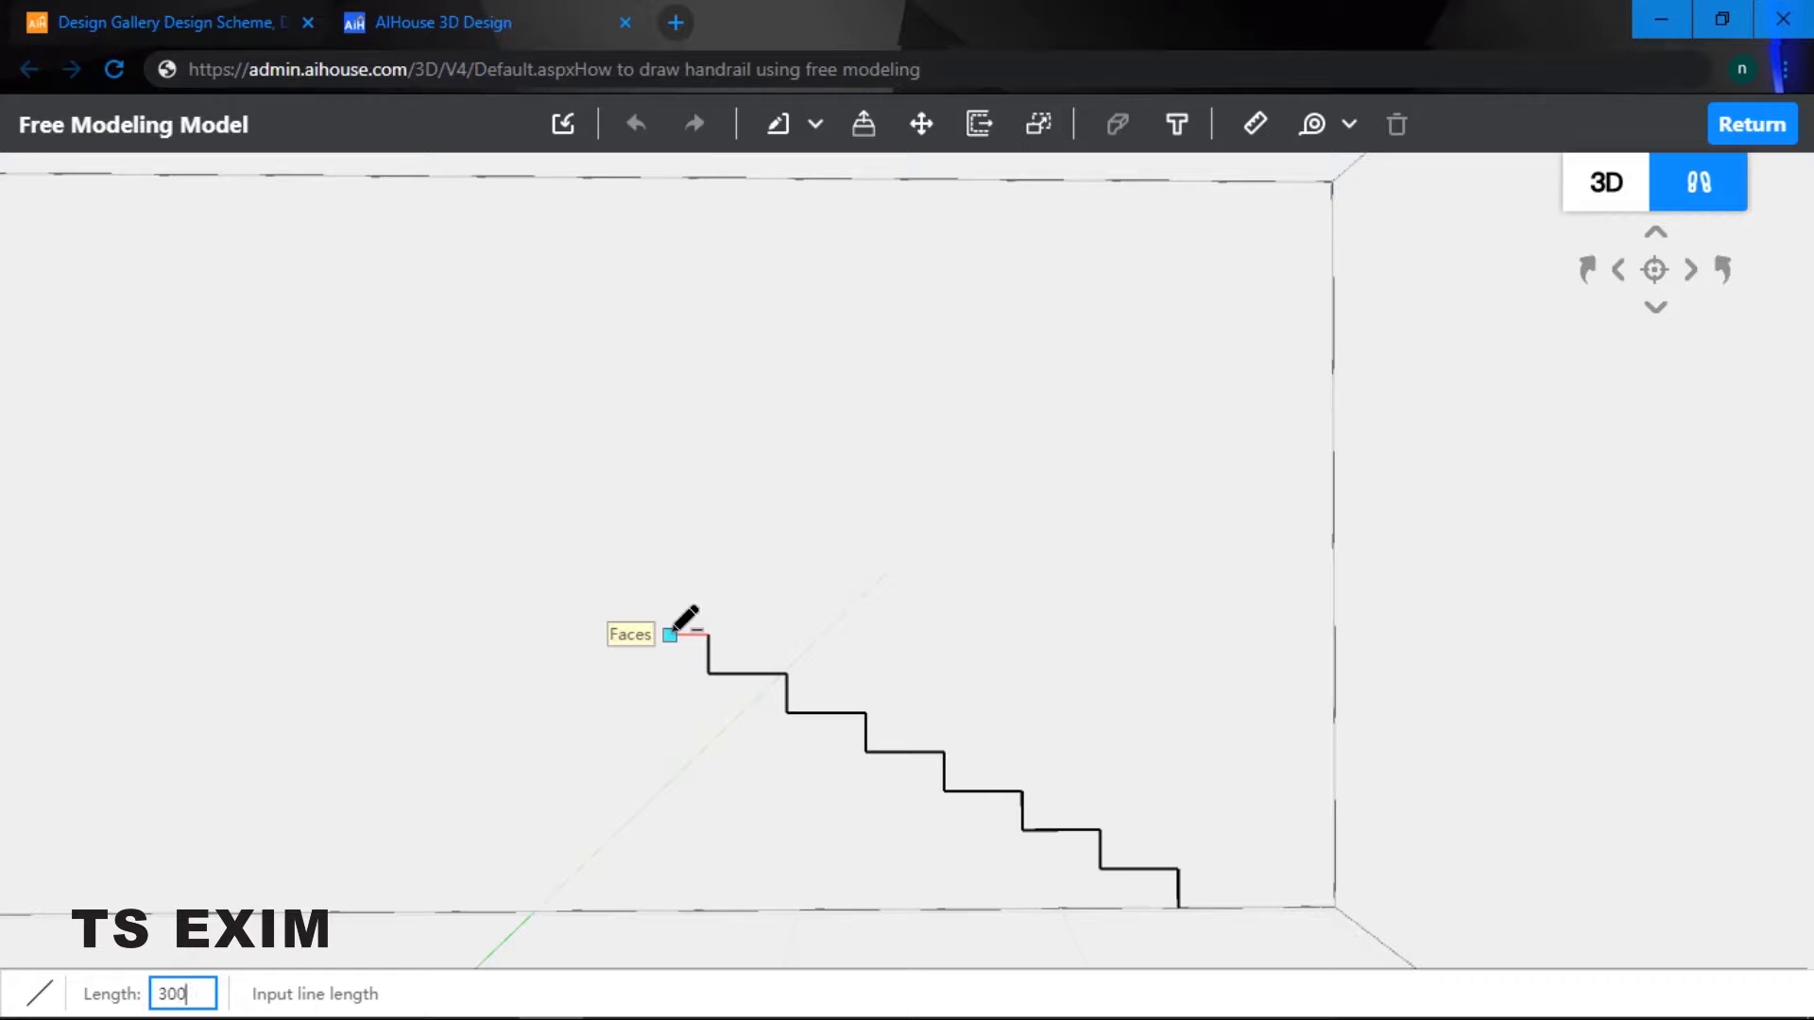
pyautogui.write('300')
pyautogui.press('Return')
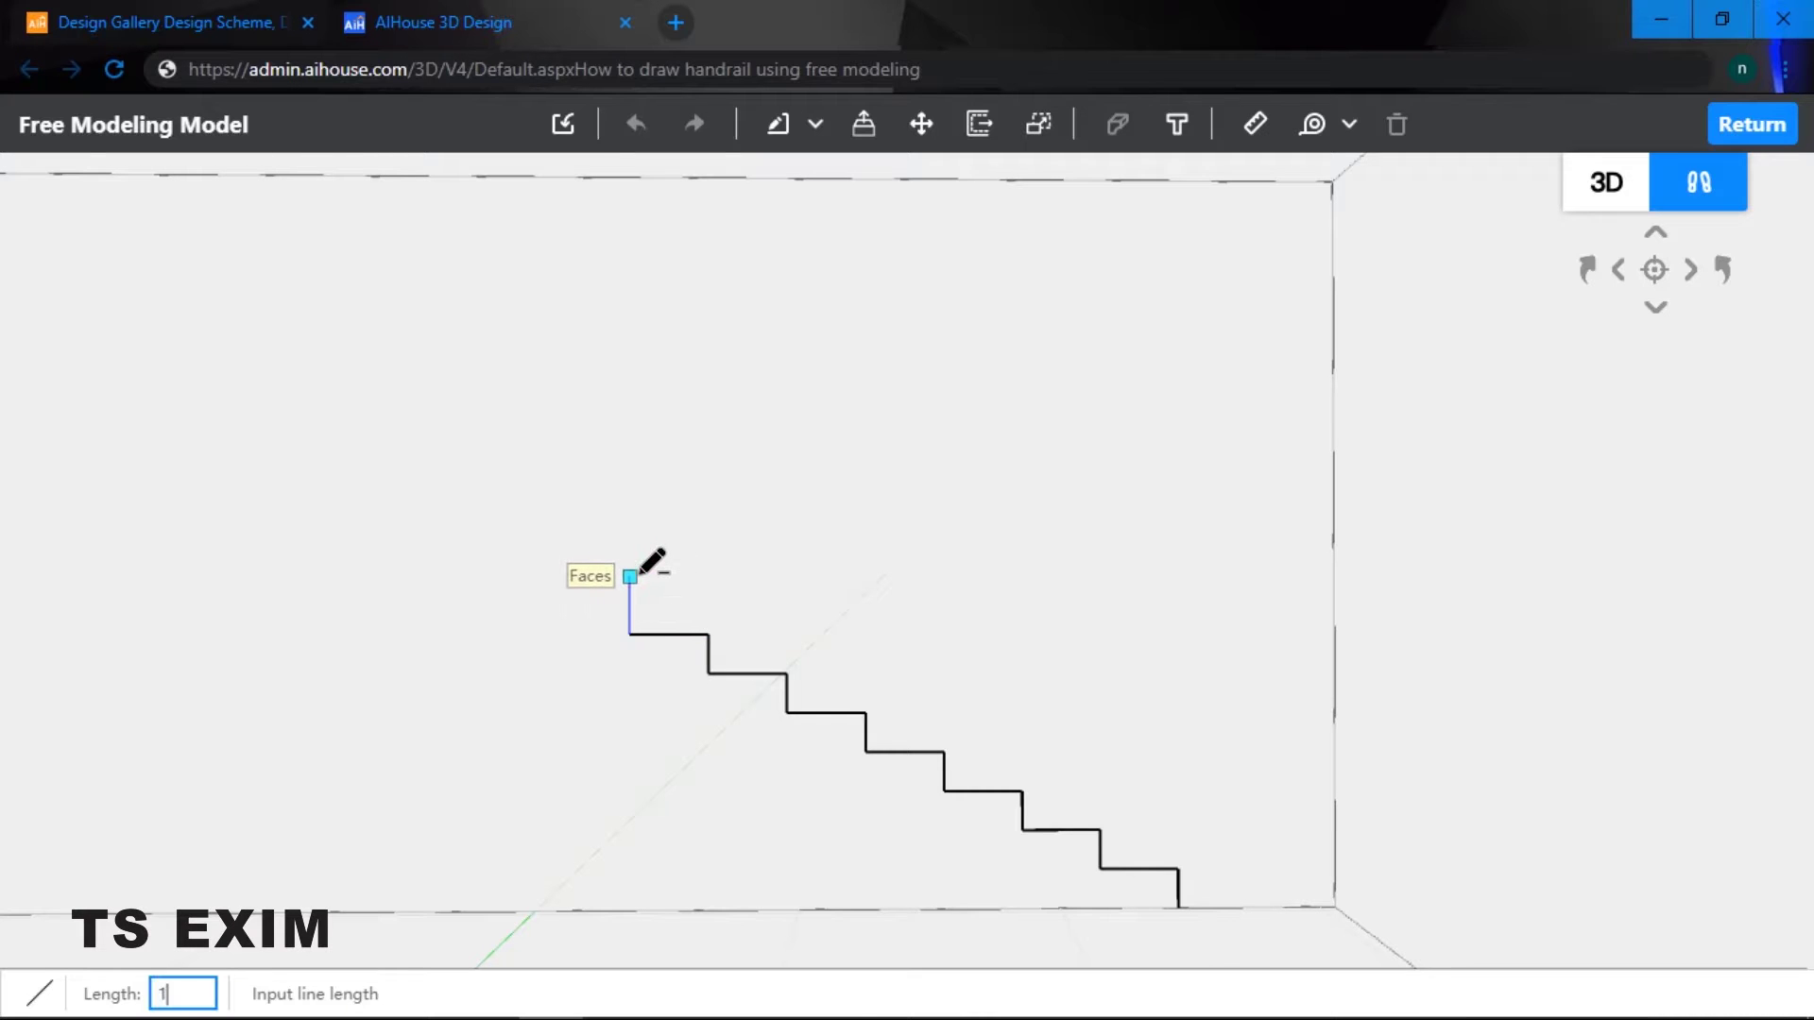
pyautogui.write('150')
pyautogui.press('Return')
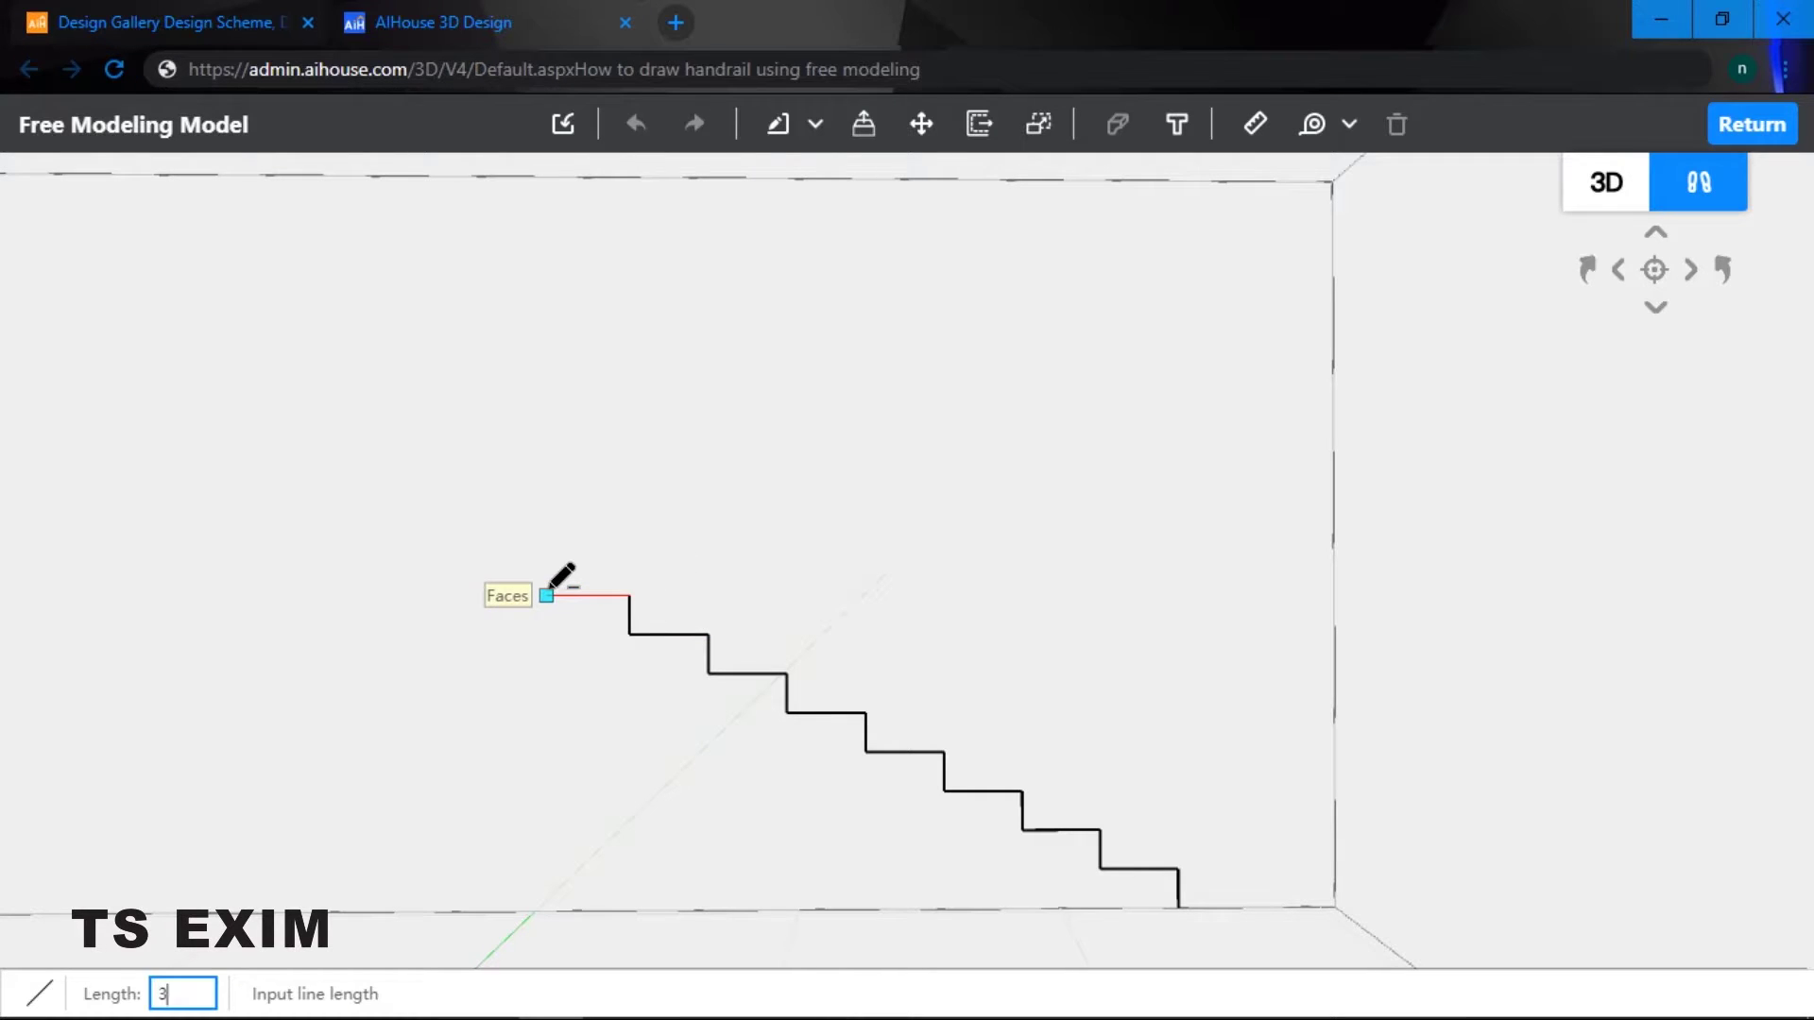
pyautogui.press('Return')
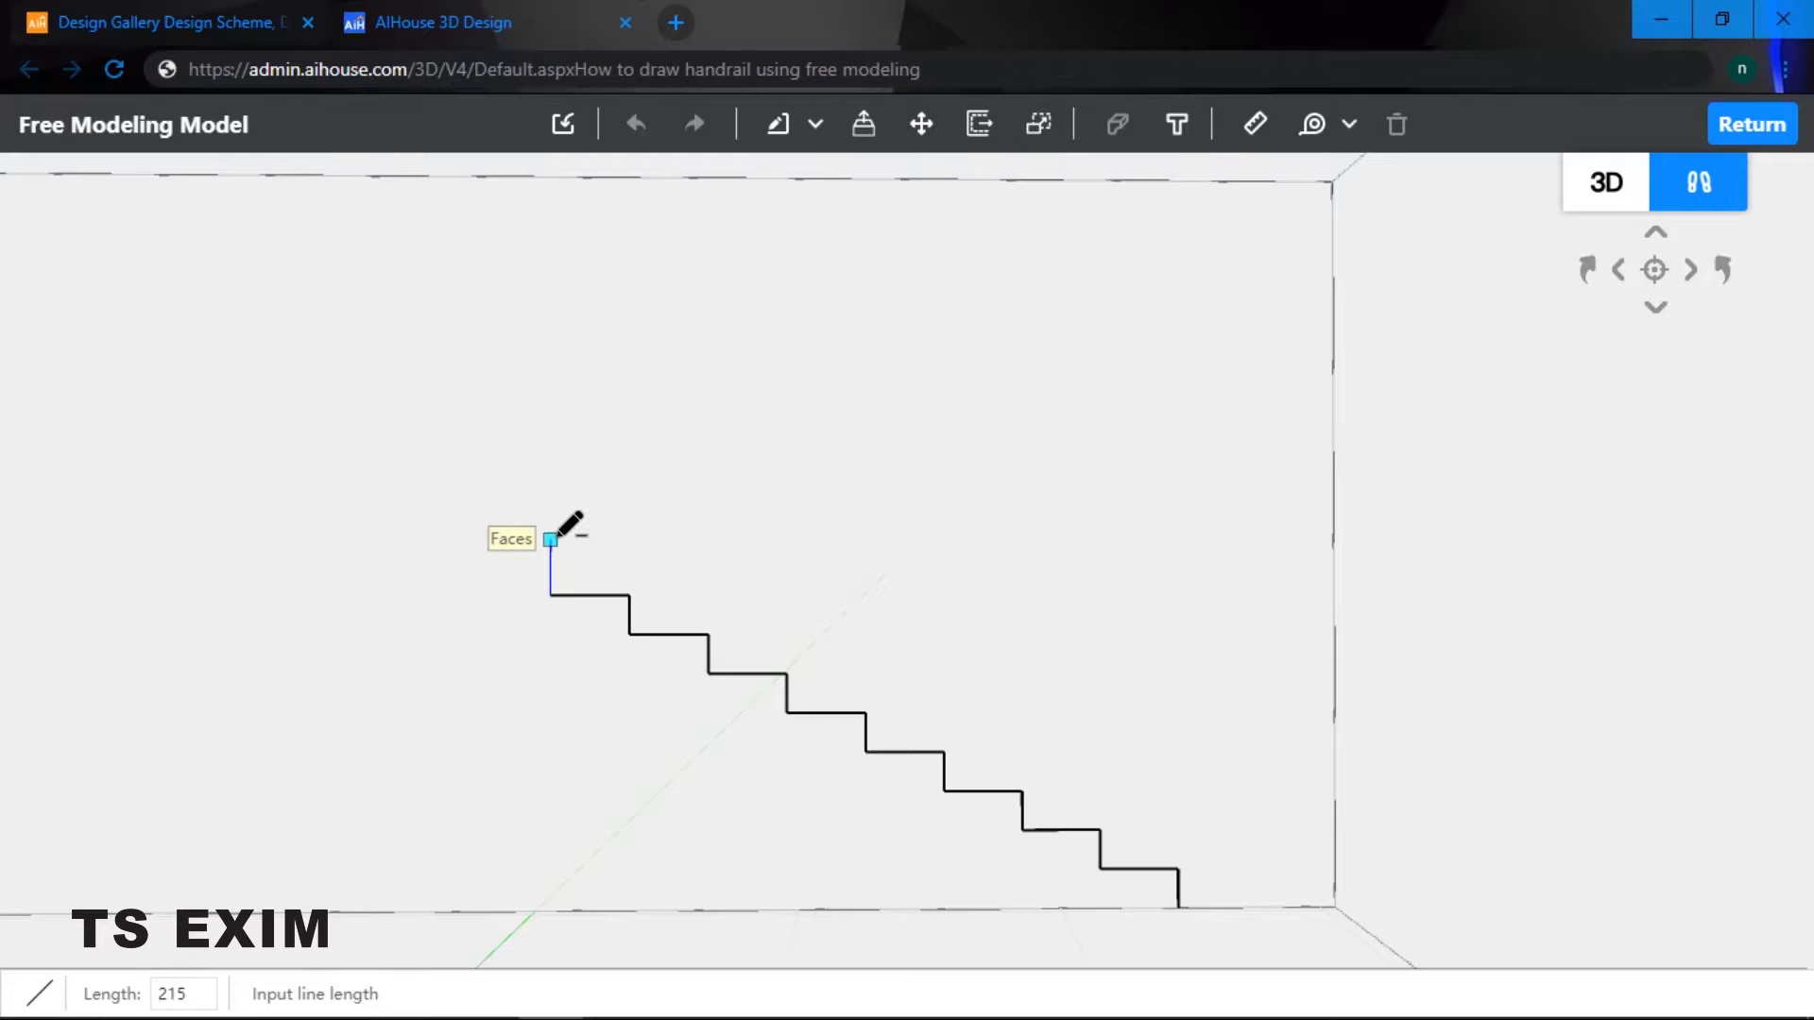
pyautogui.press('Return')
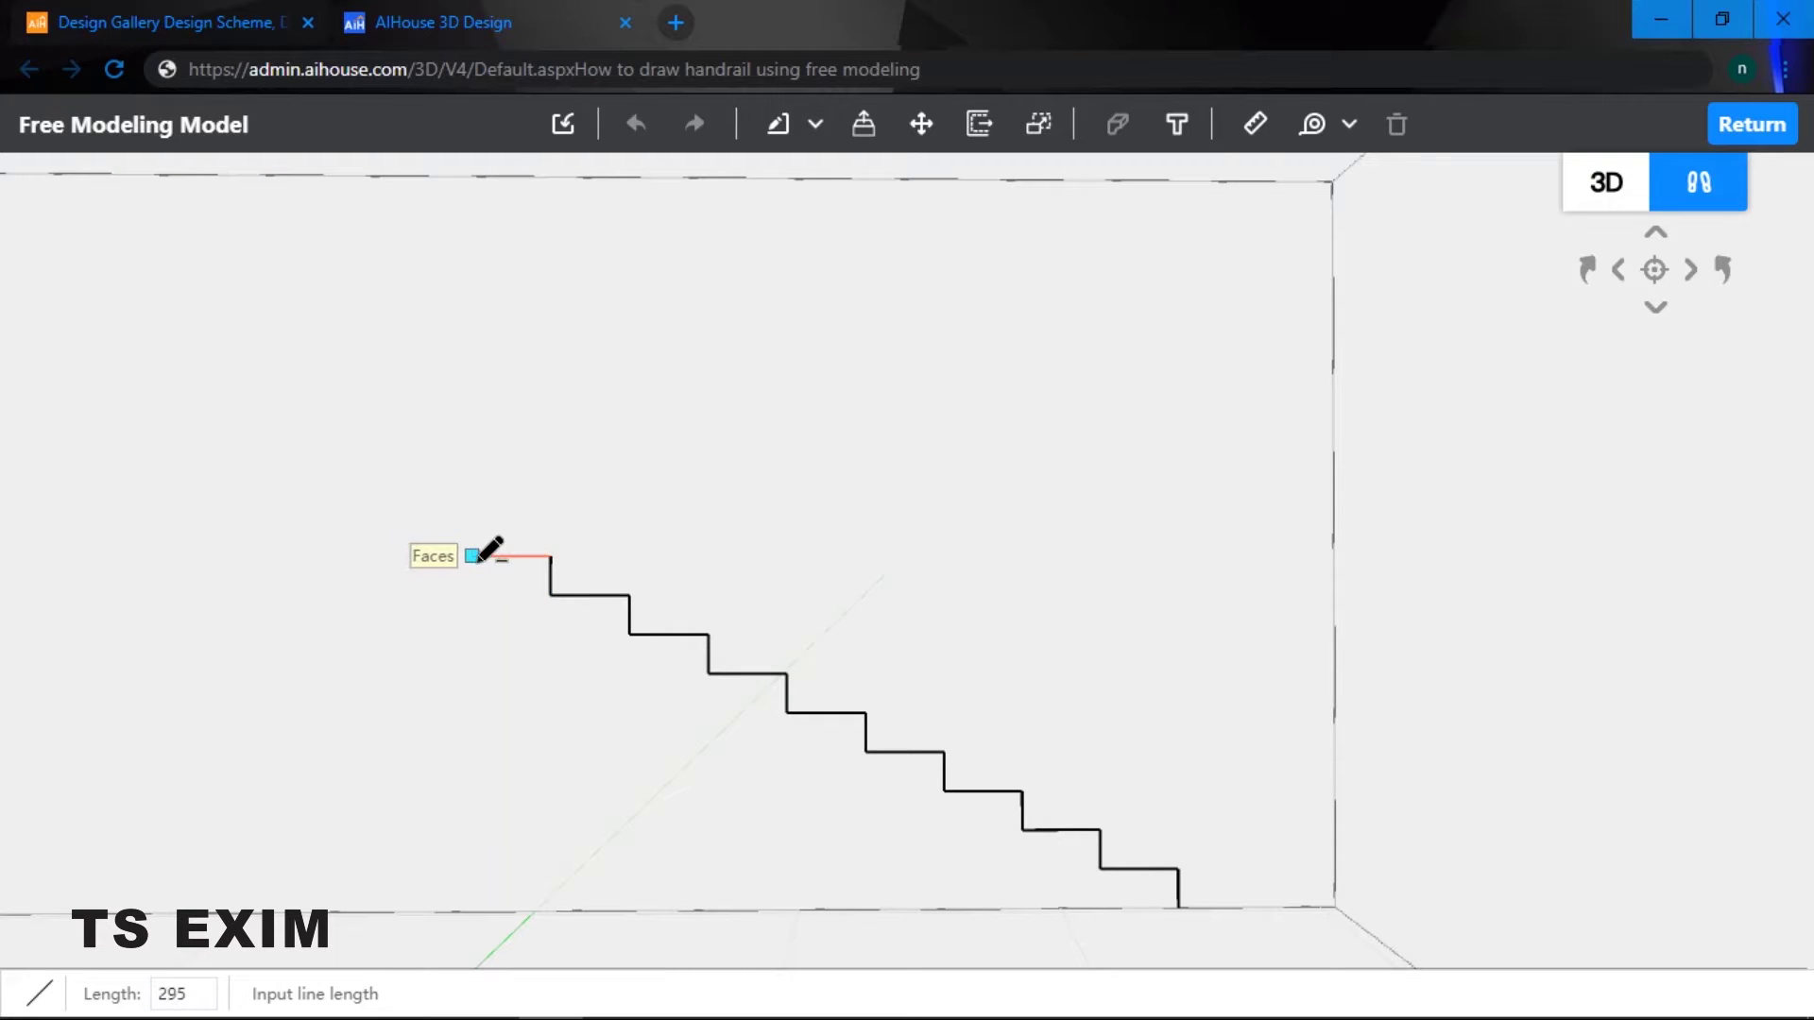
pyautogui.press('Return')
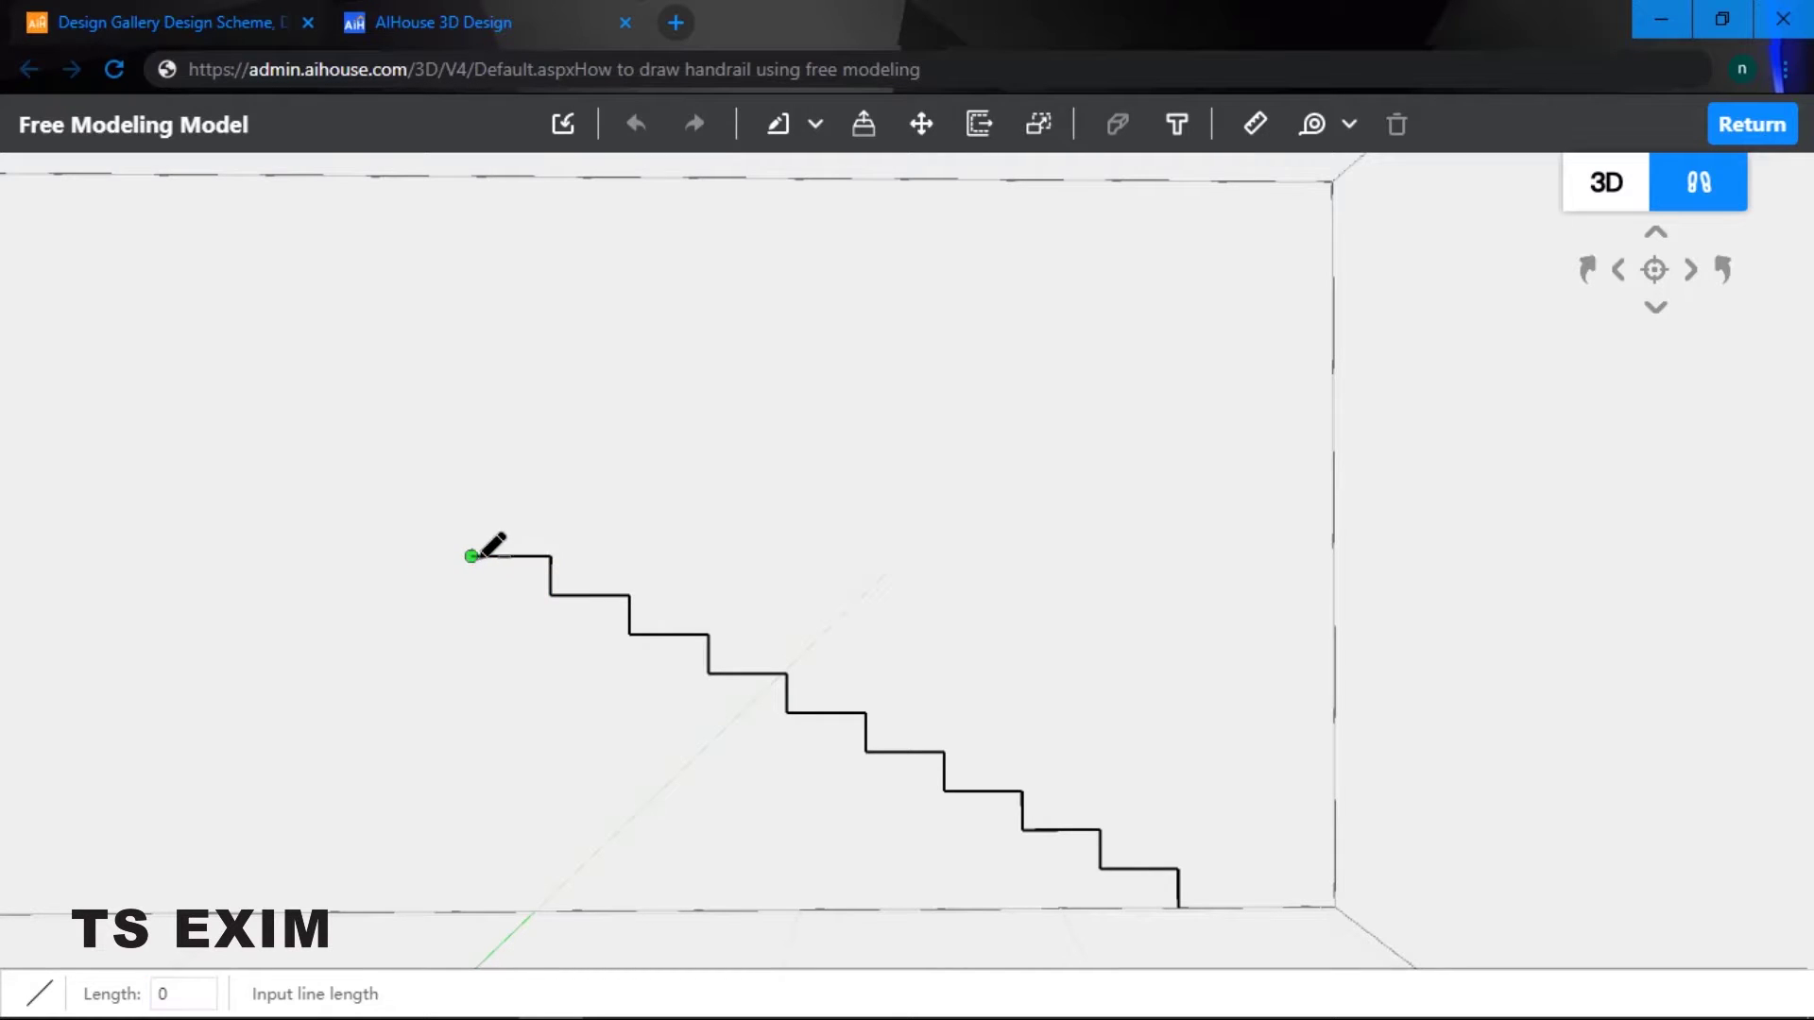
# - Complete the stair outline with the tenth and eleventh steps, each with a 150 riser and a 300 tread
pyautogui.press('Return')
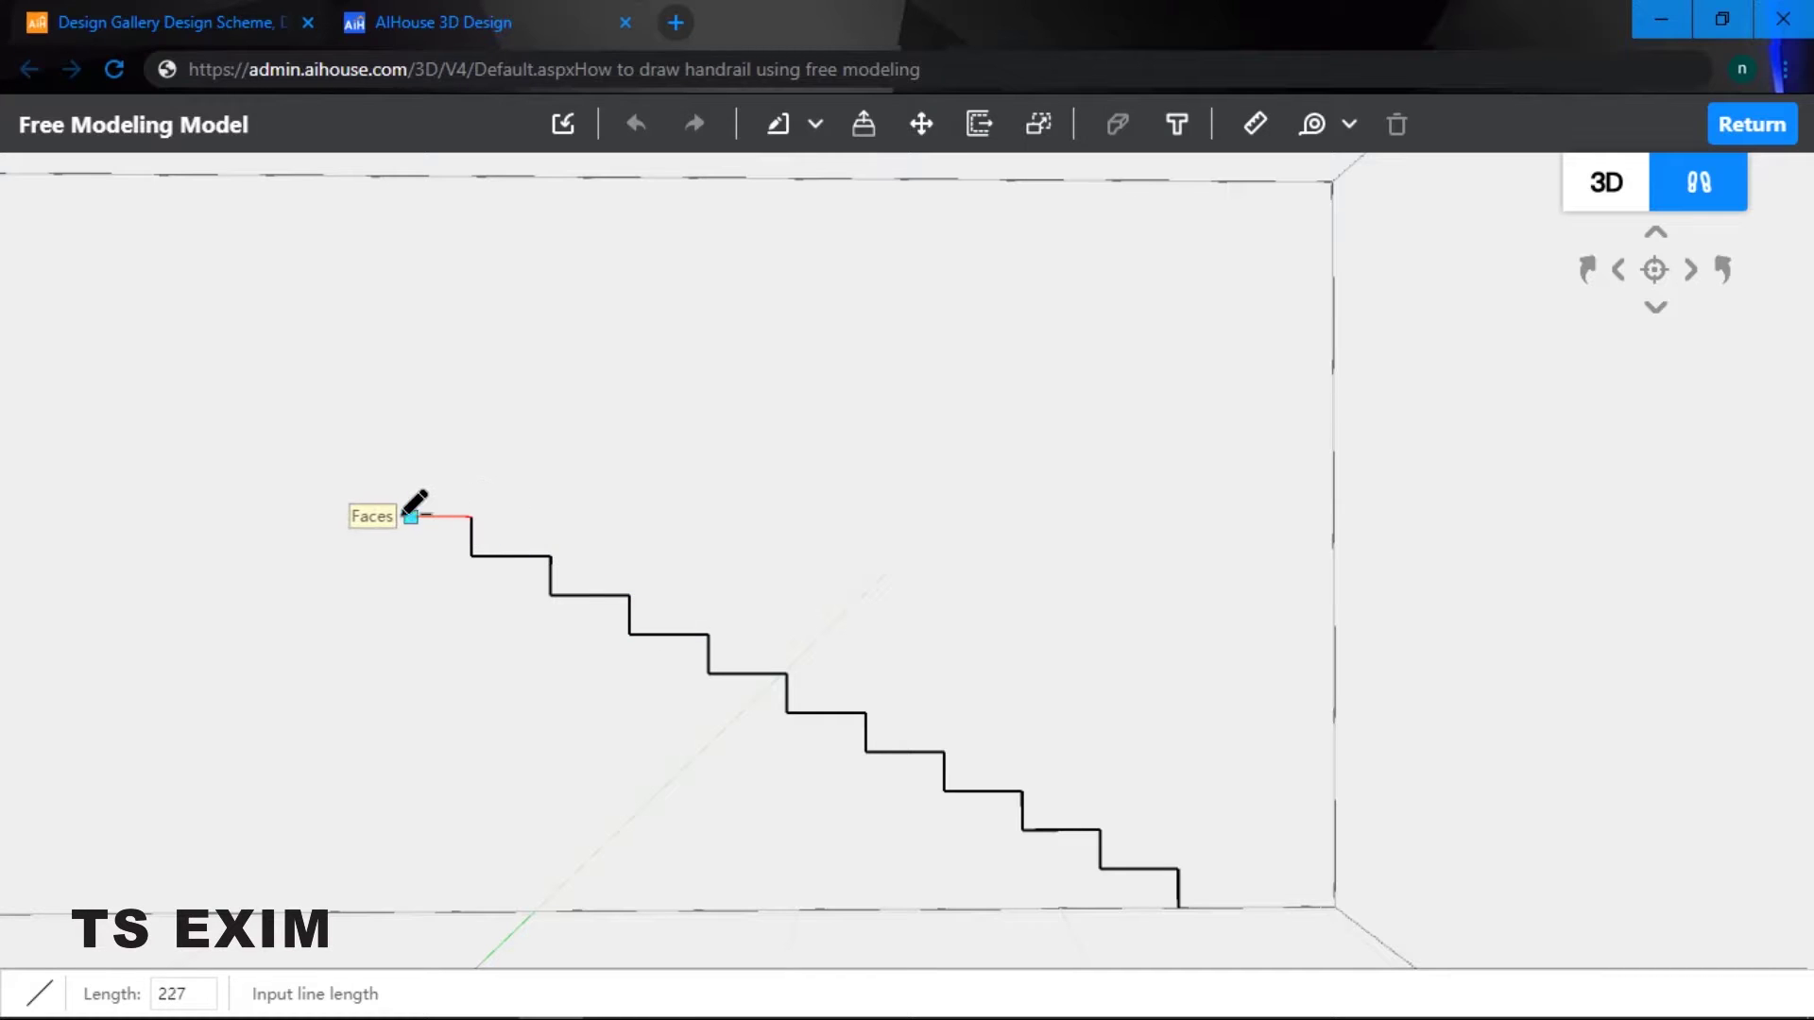
pyautogui.press('Return')
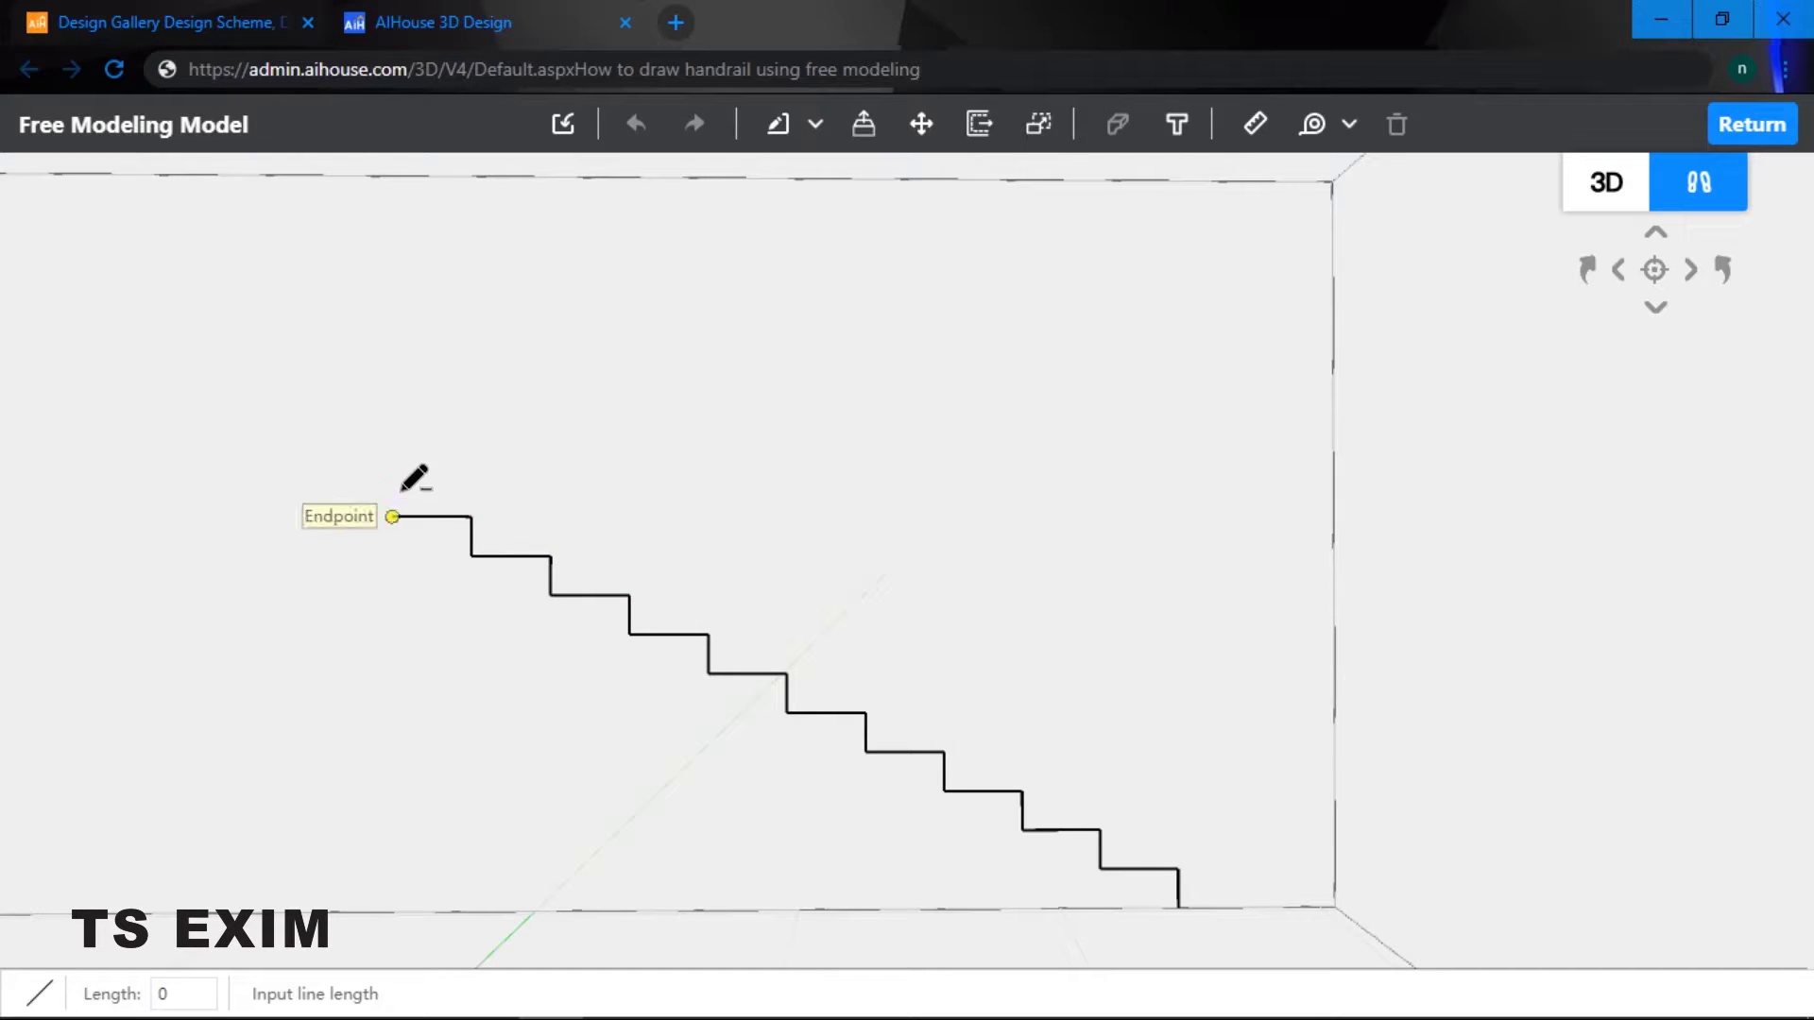
pyautogui.write('150')
pyautogui.press('Return')
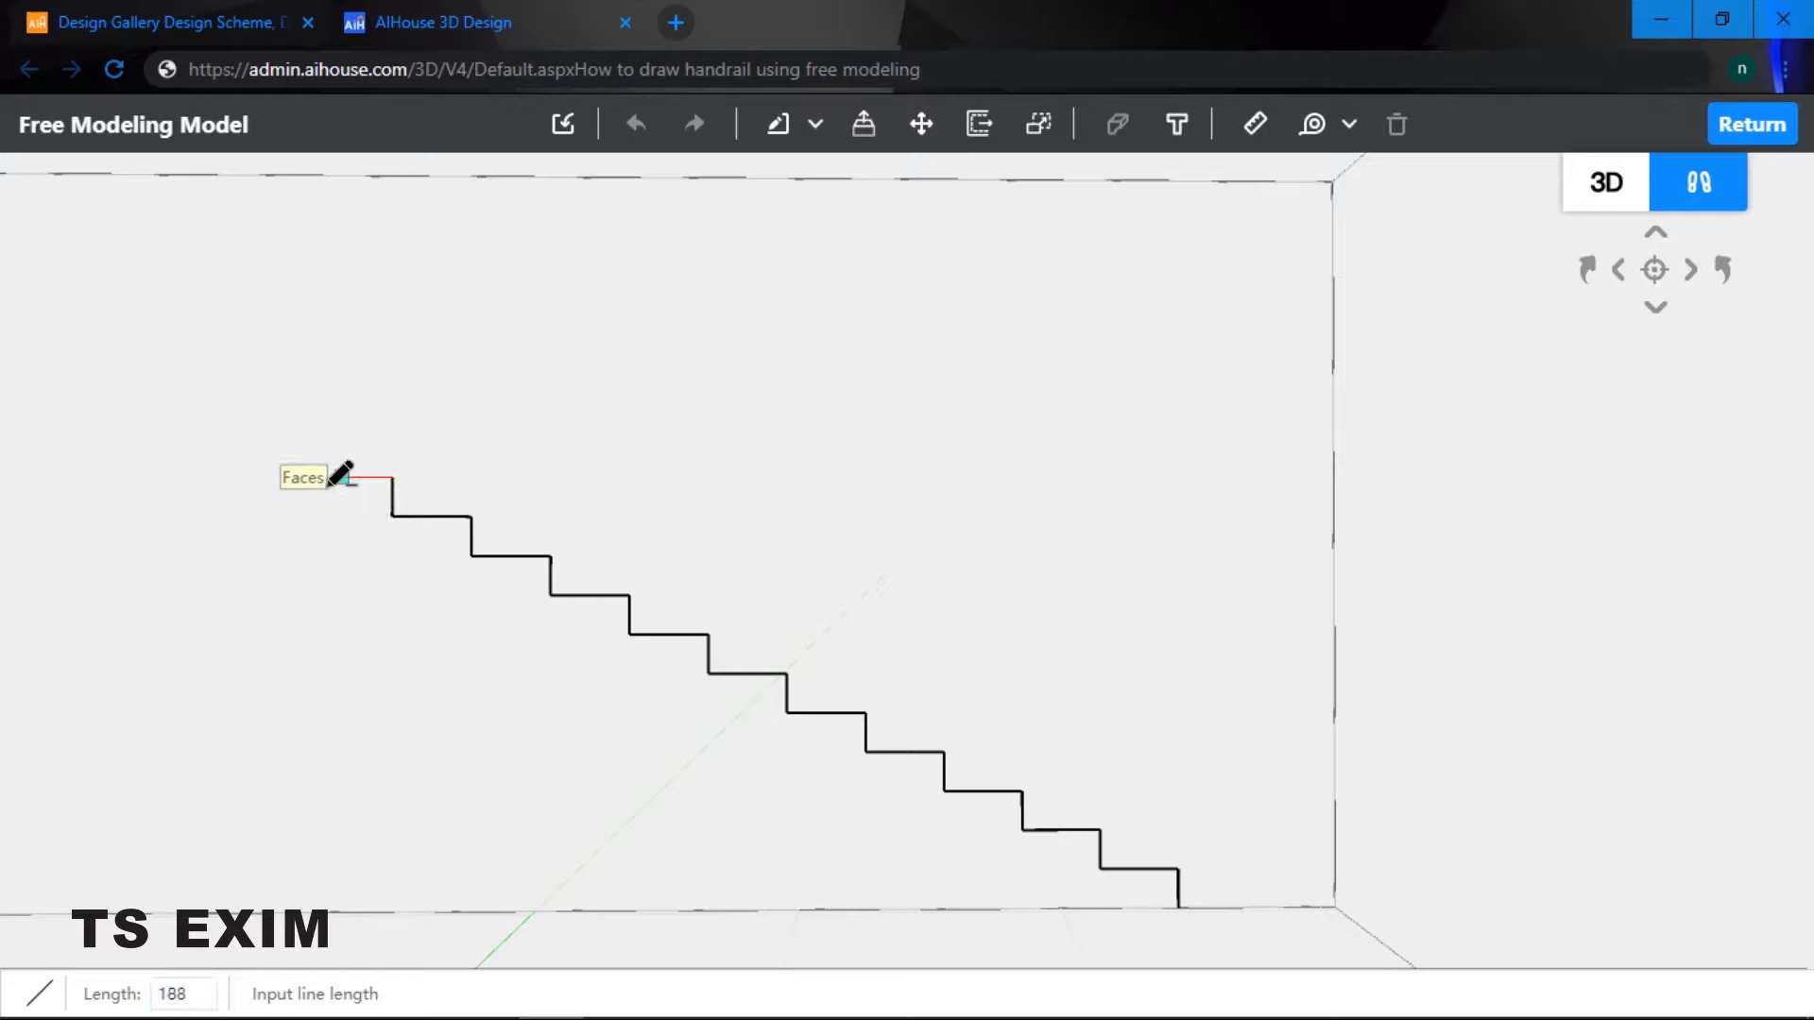
pyautogui.write('300')
pyautogui.press('Return')
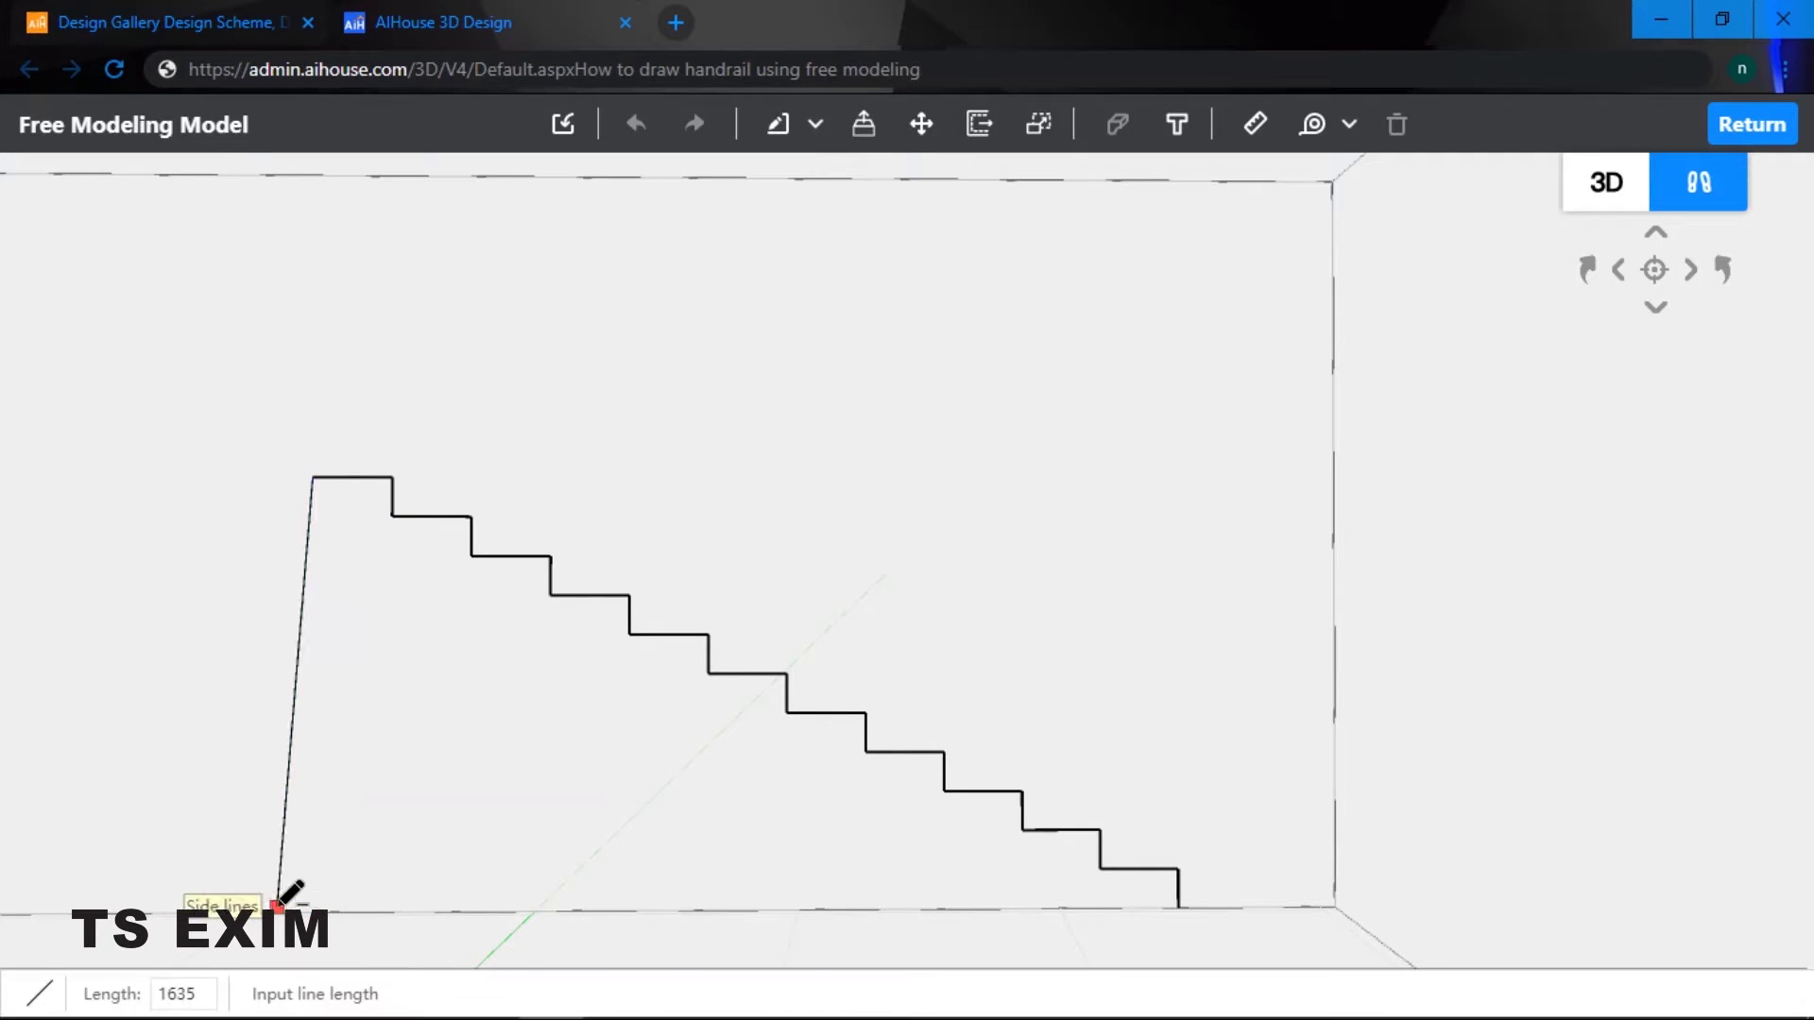
# - Close the stair outline with a vertical line from the top tread to the floor and a line along the floor to the lowest riser
pyautogui.press('w')
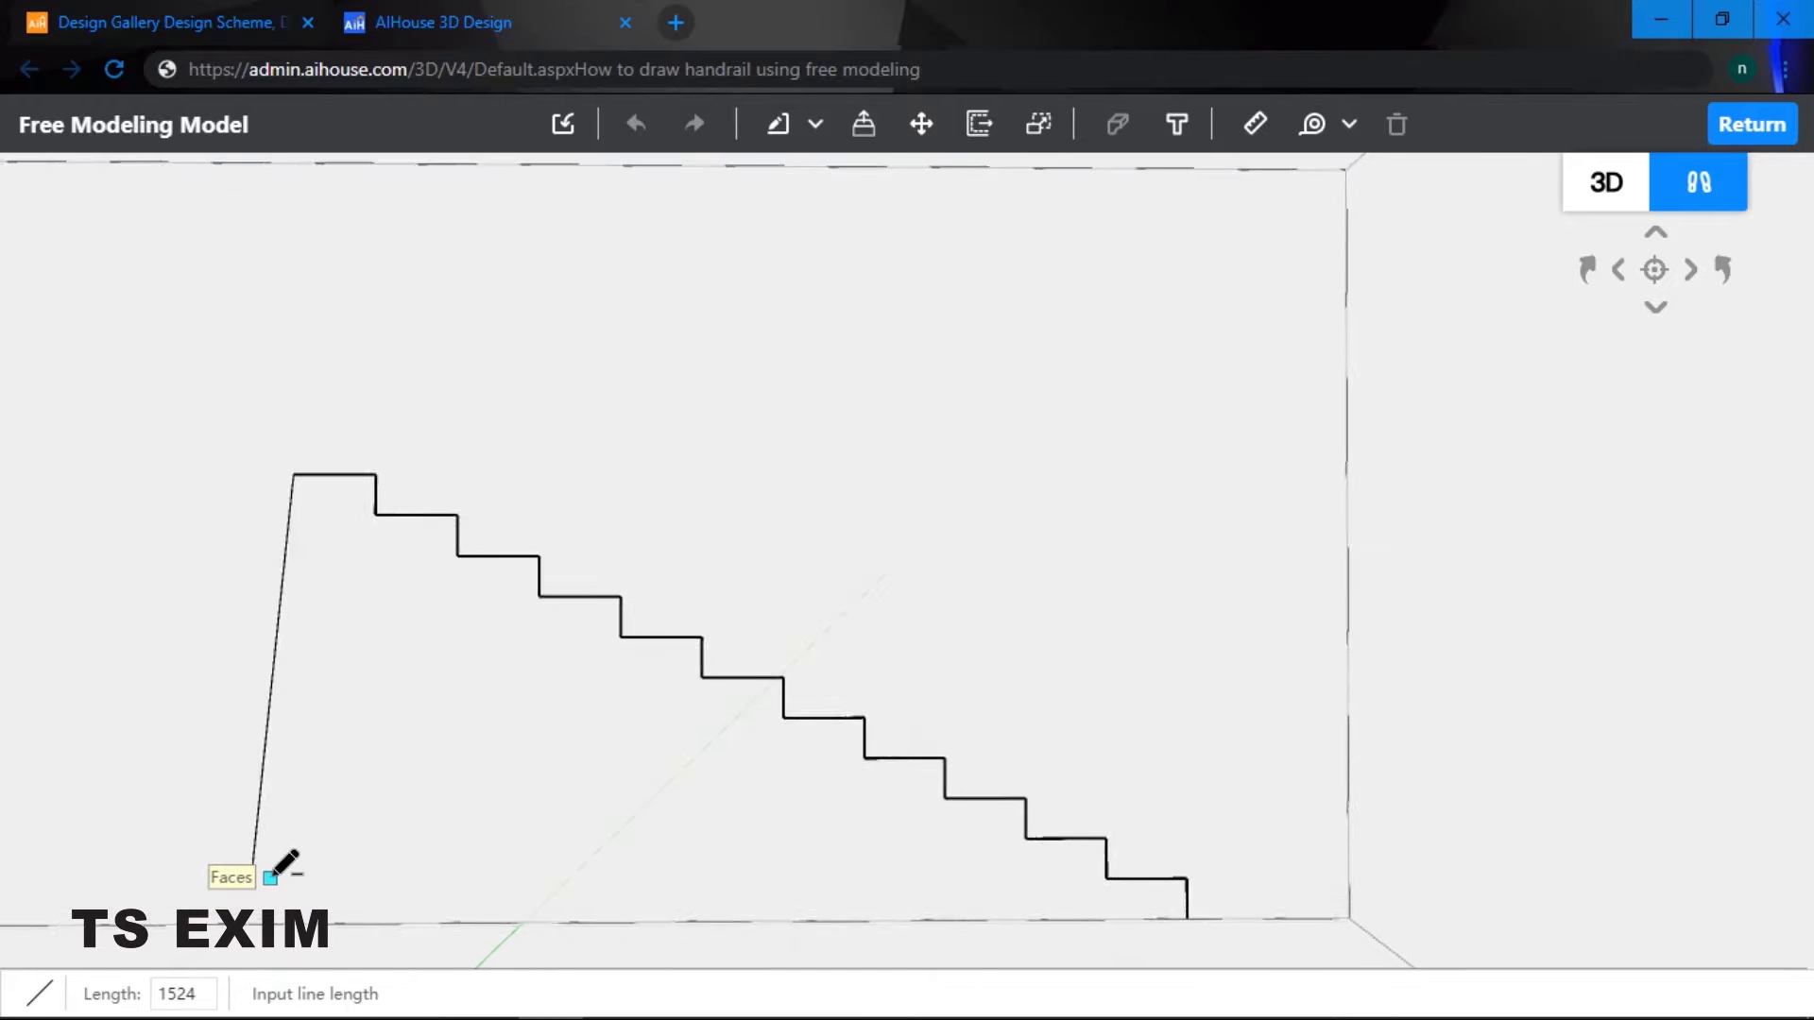
pyautogui.press('s')
pyautogui.press('a')
pyautogui.press('w')
pyautogui.press('a')
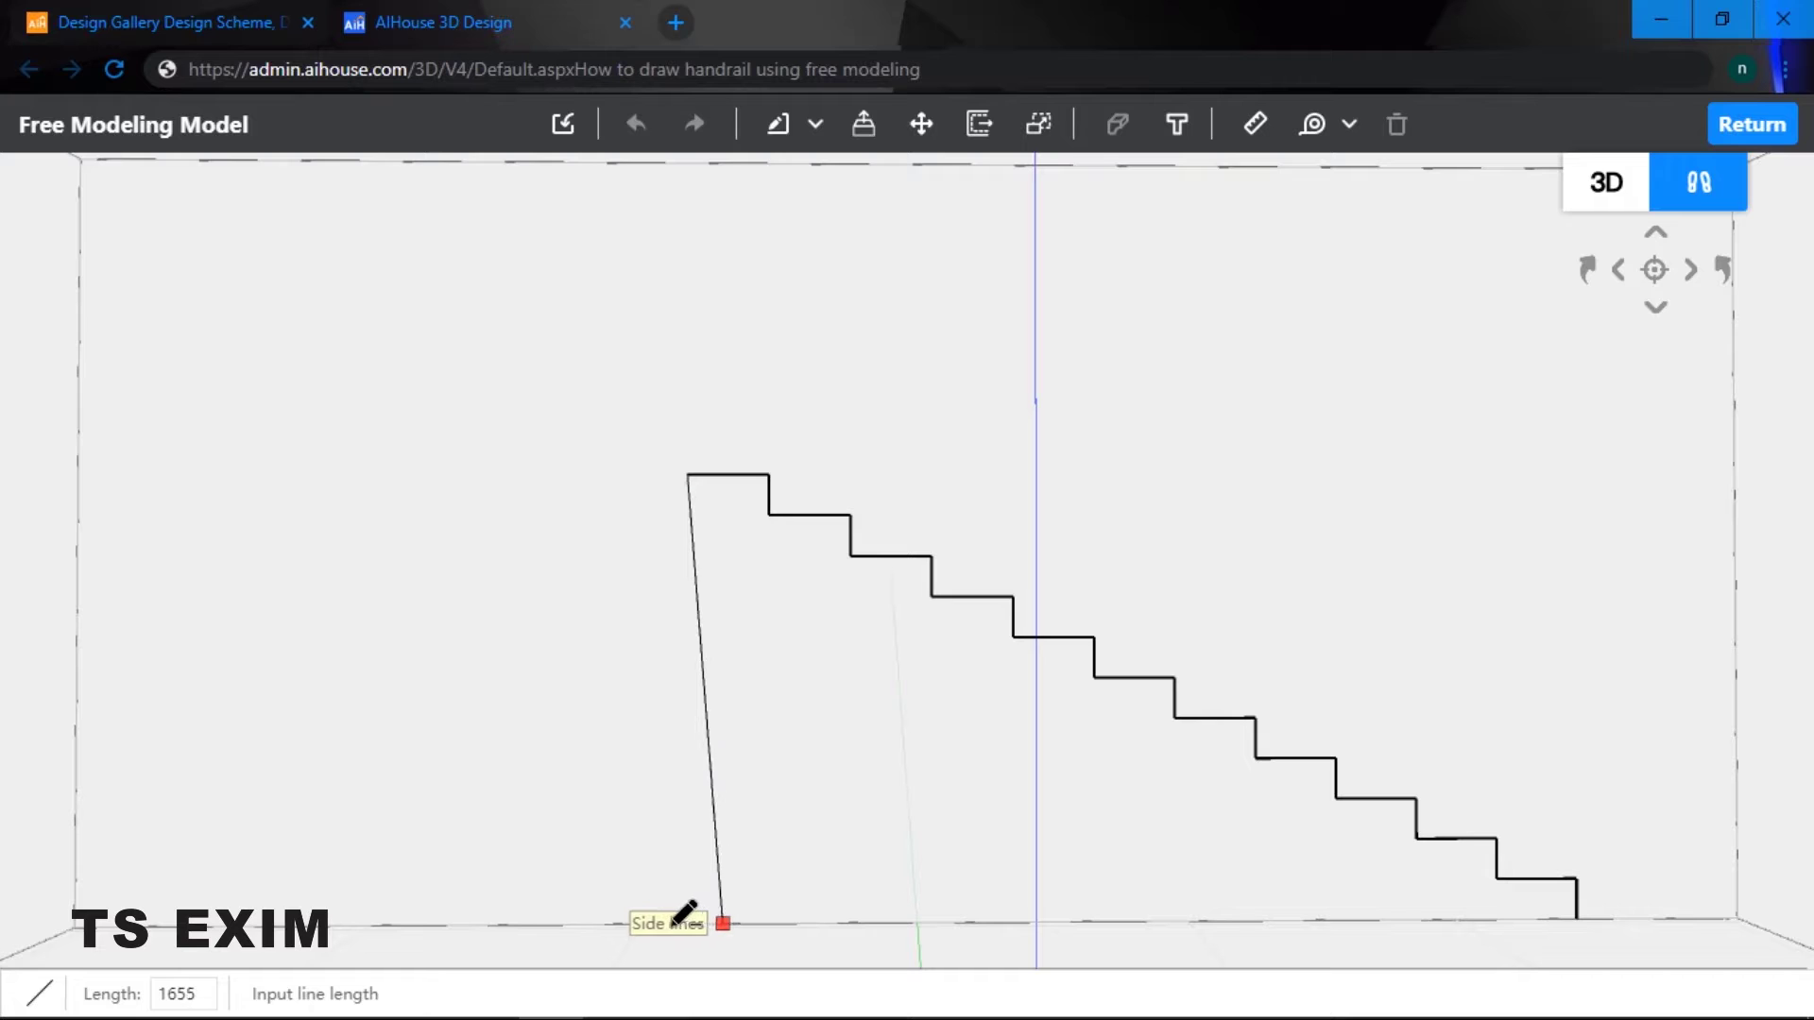
pyautogui.press('s')
pyautogui.press('w')
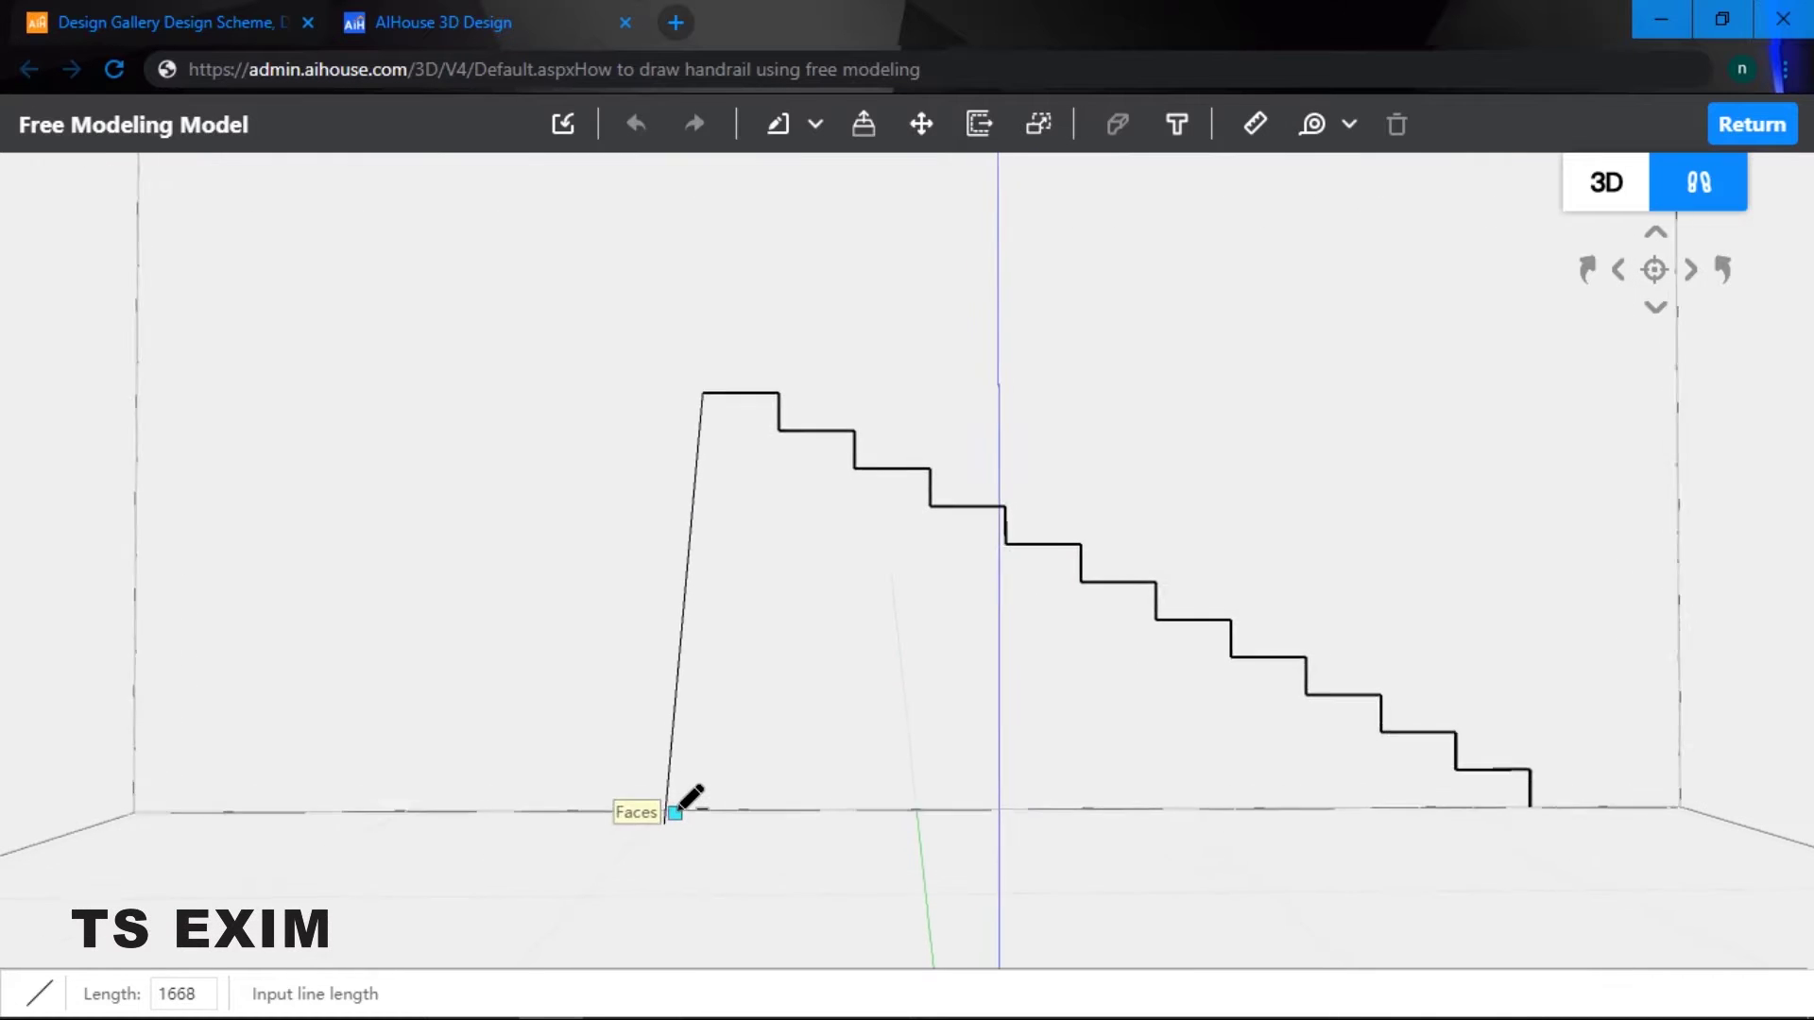
pyautogui.click(700, 810)
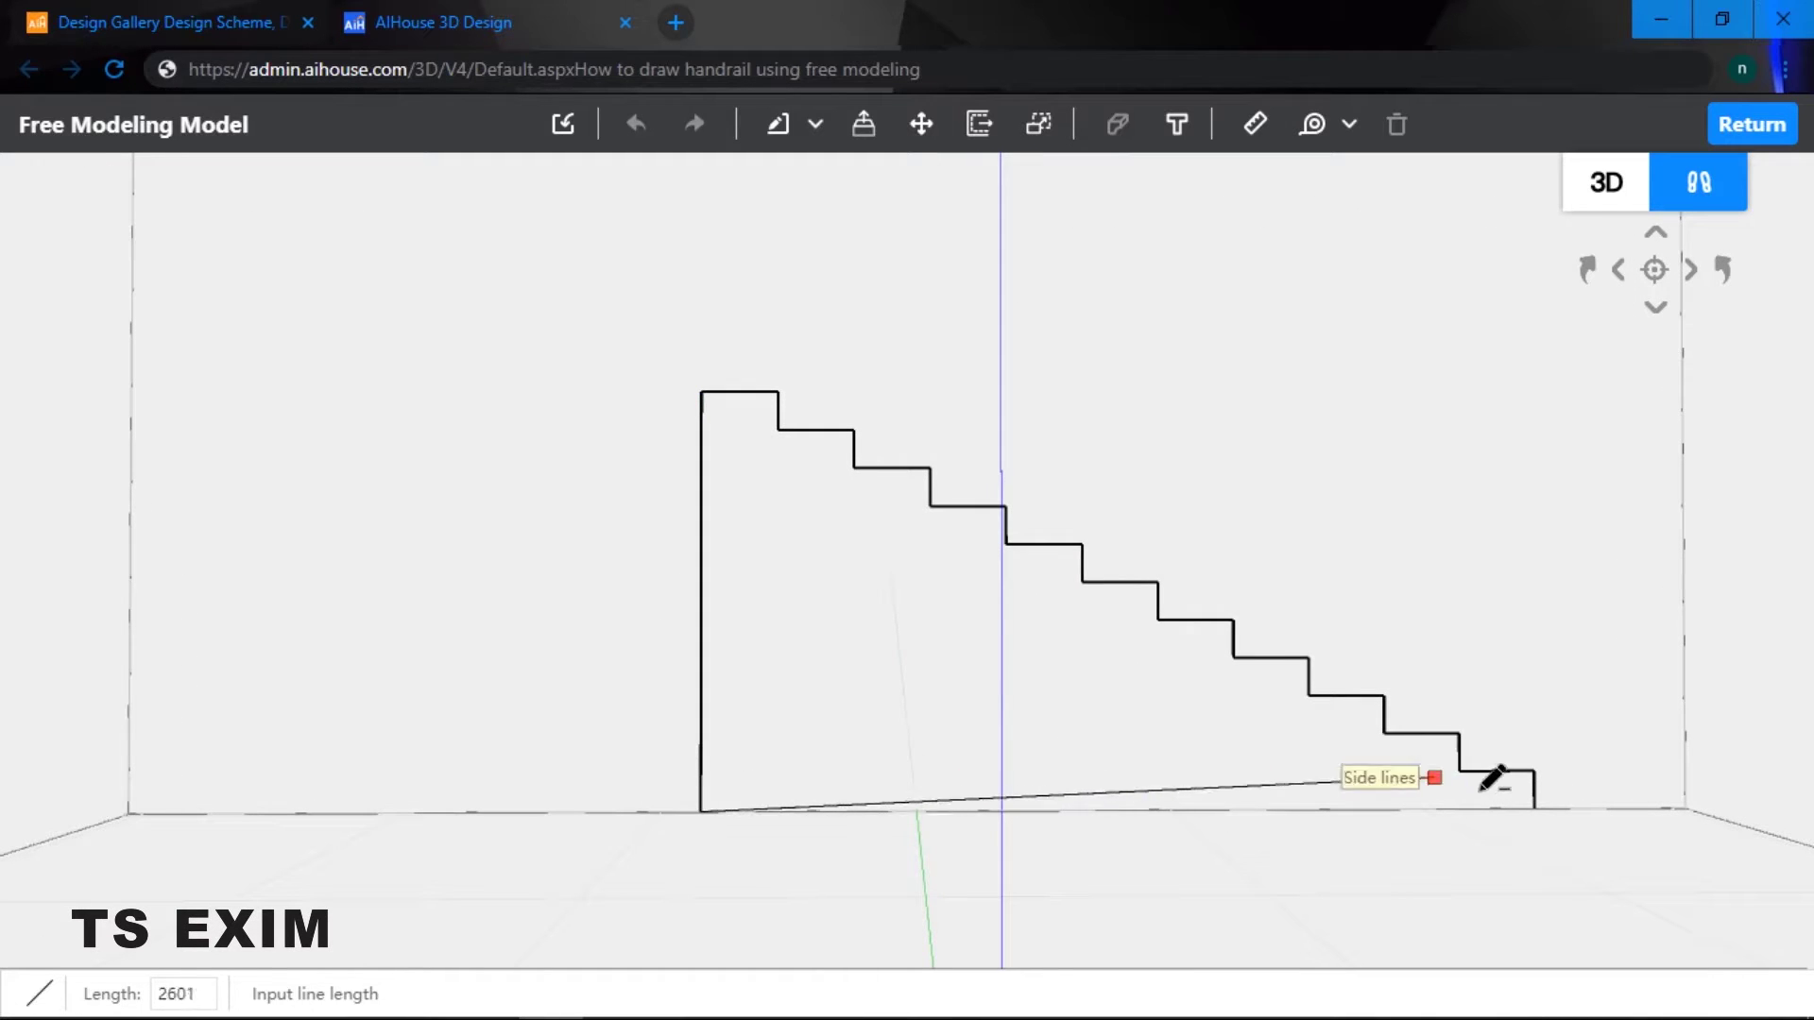
pyautogui.click(1531, 805)
pyautogui.press('d')
pyautogui.press('s')
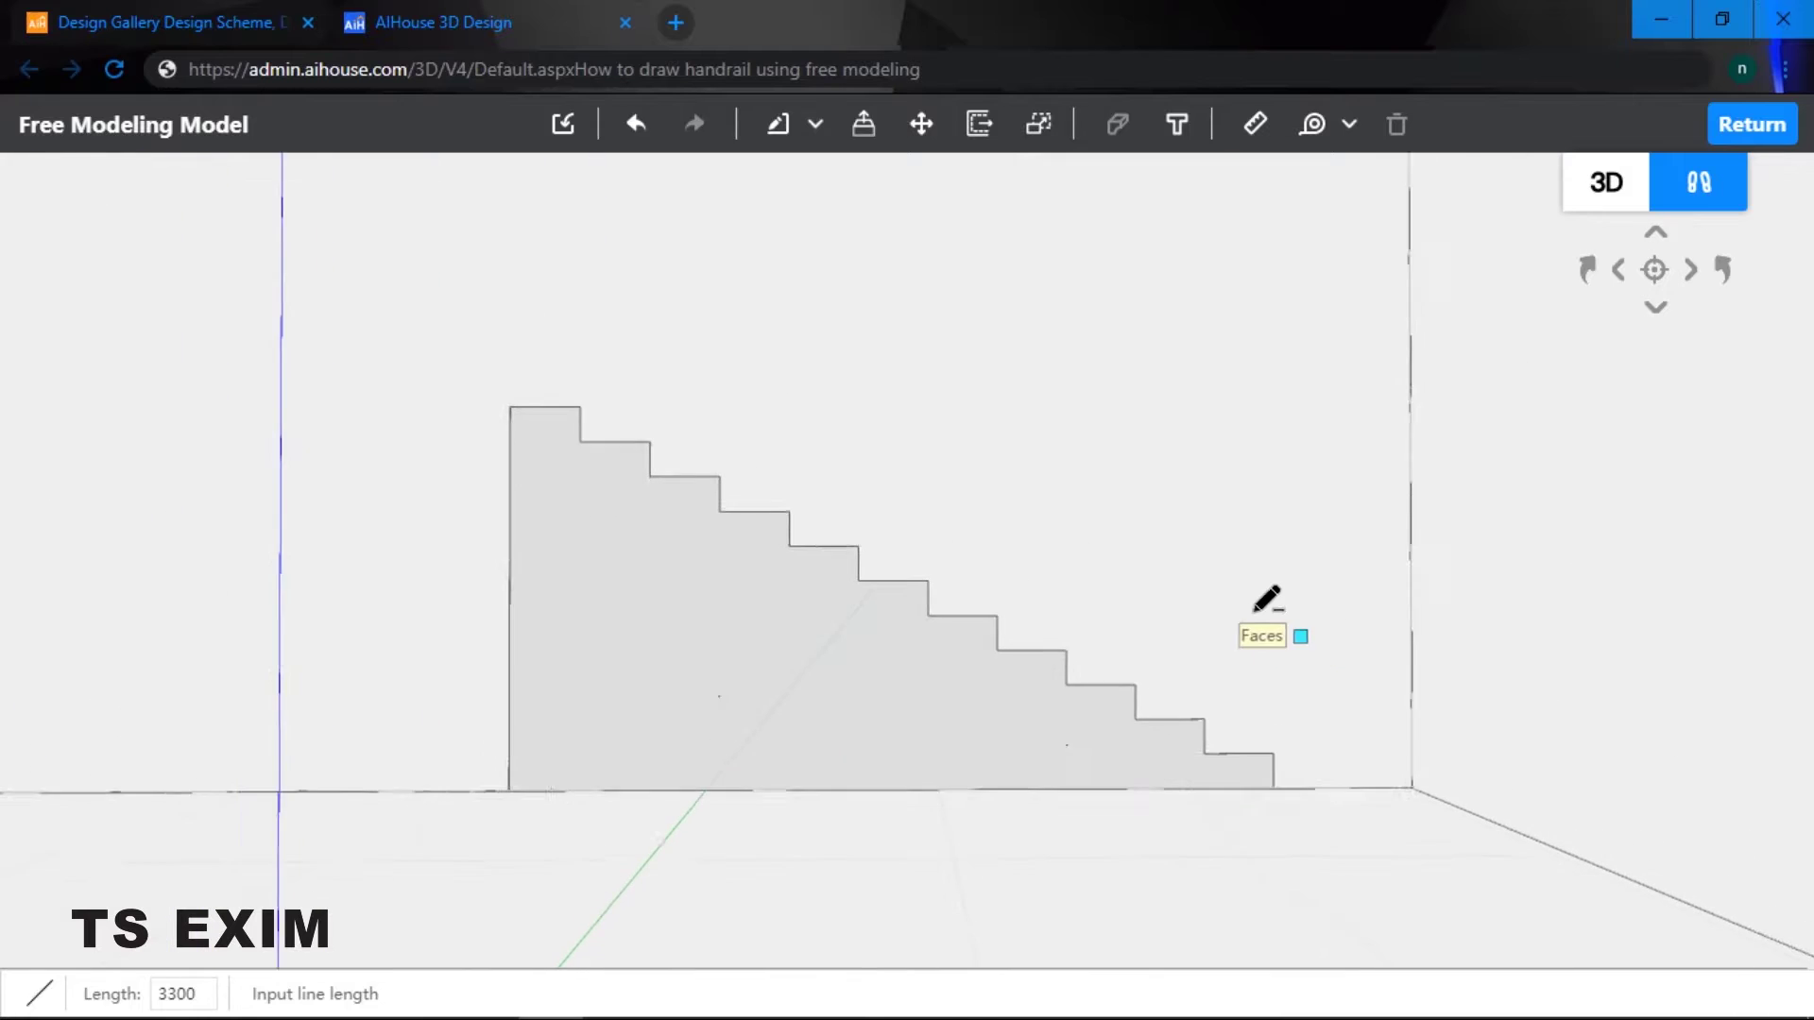
pyautogui.press('Escape')
# - Draw an upright rectangular post, 1000 long and 30 wide, on the middle of the top tread
pyautogui.press('a')
pyautogui.press('w')
pyautogui.moveTo(1224, 619); pyautogui.dragTo(1182, 628, button='middle')
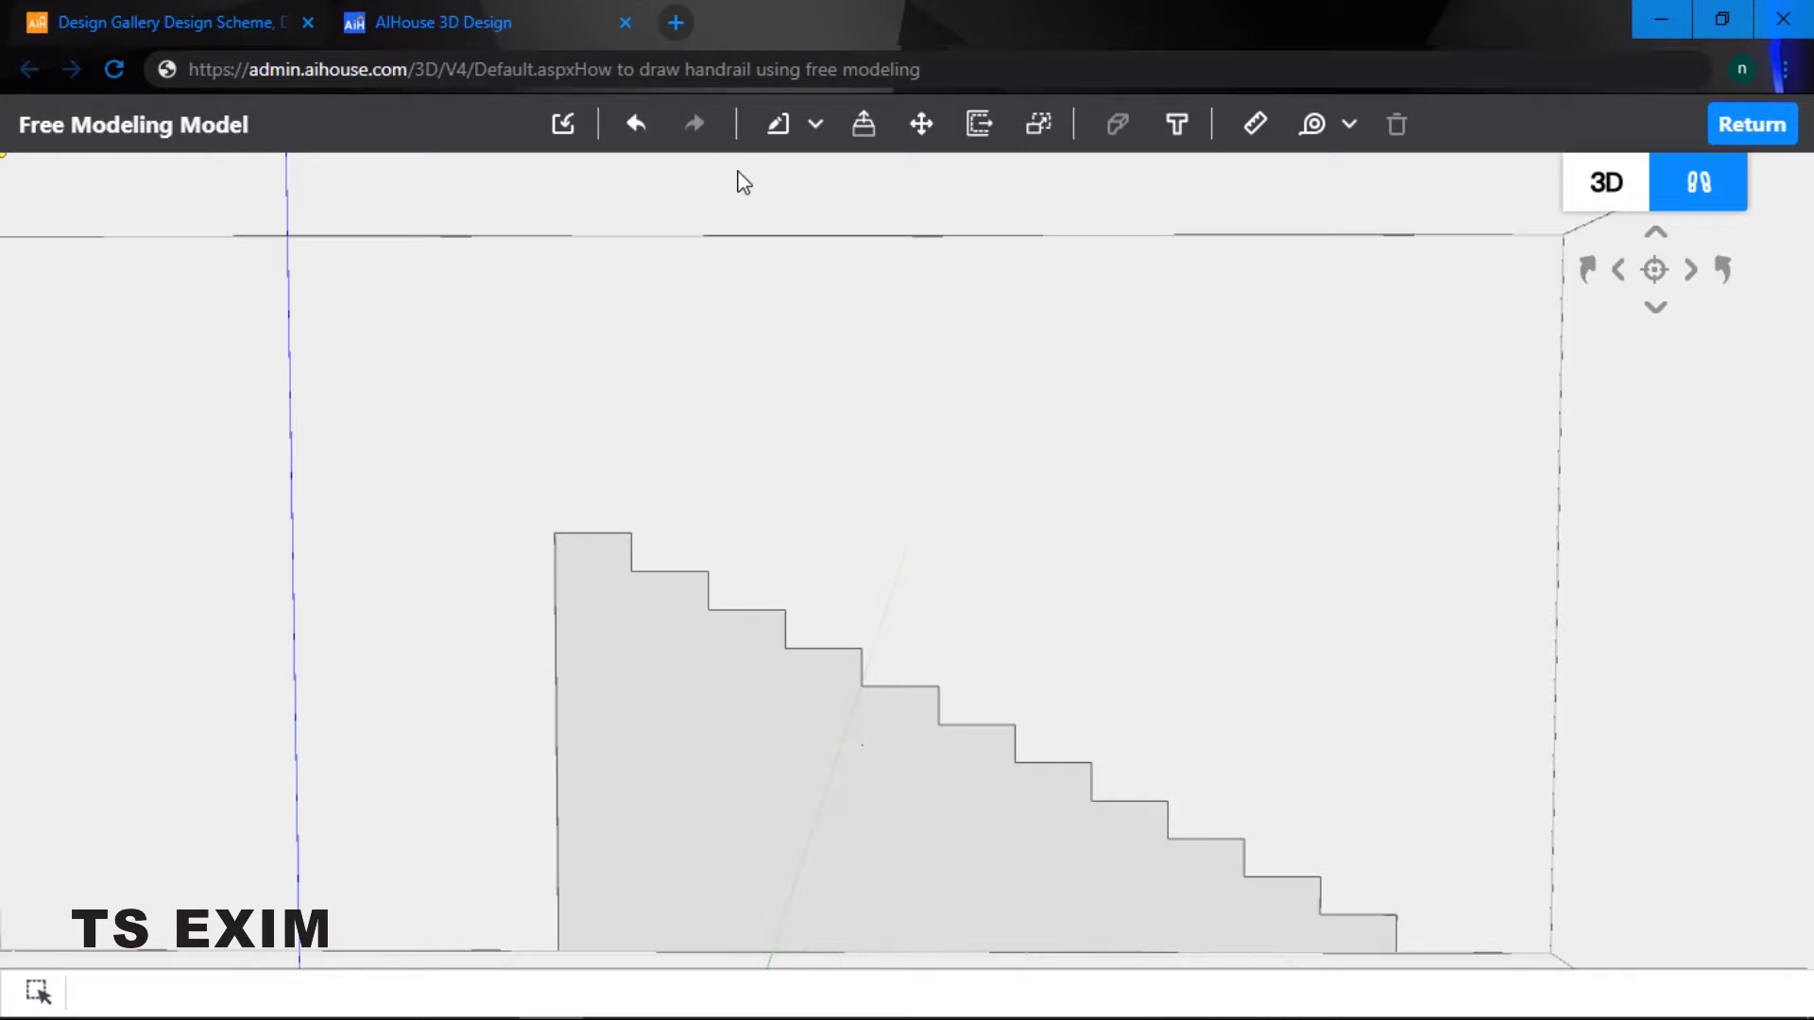
pyautogui.click(791, 131)
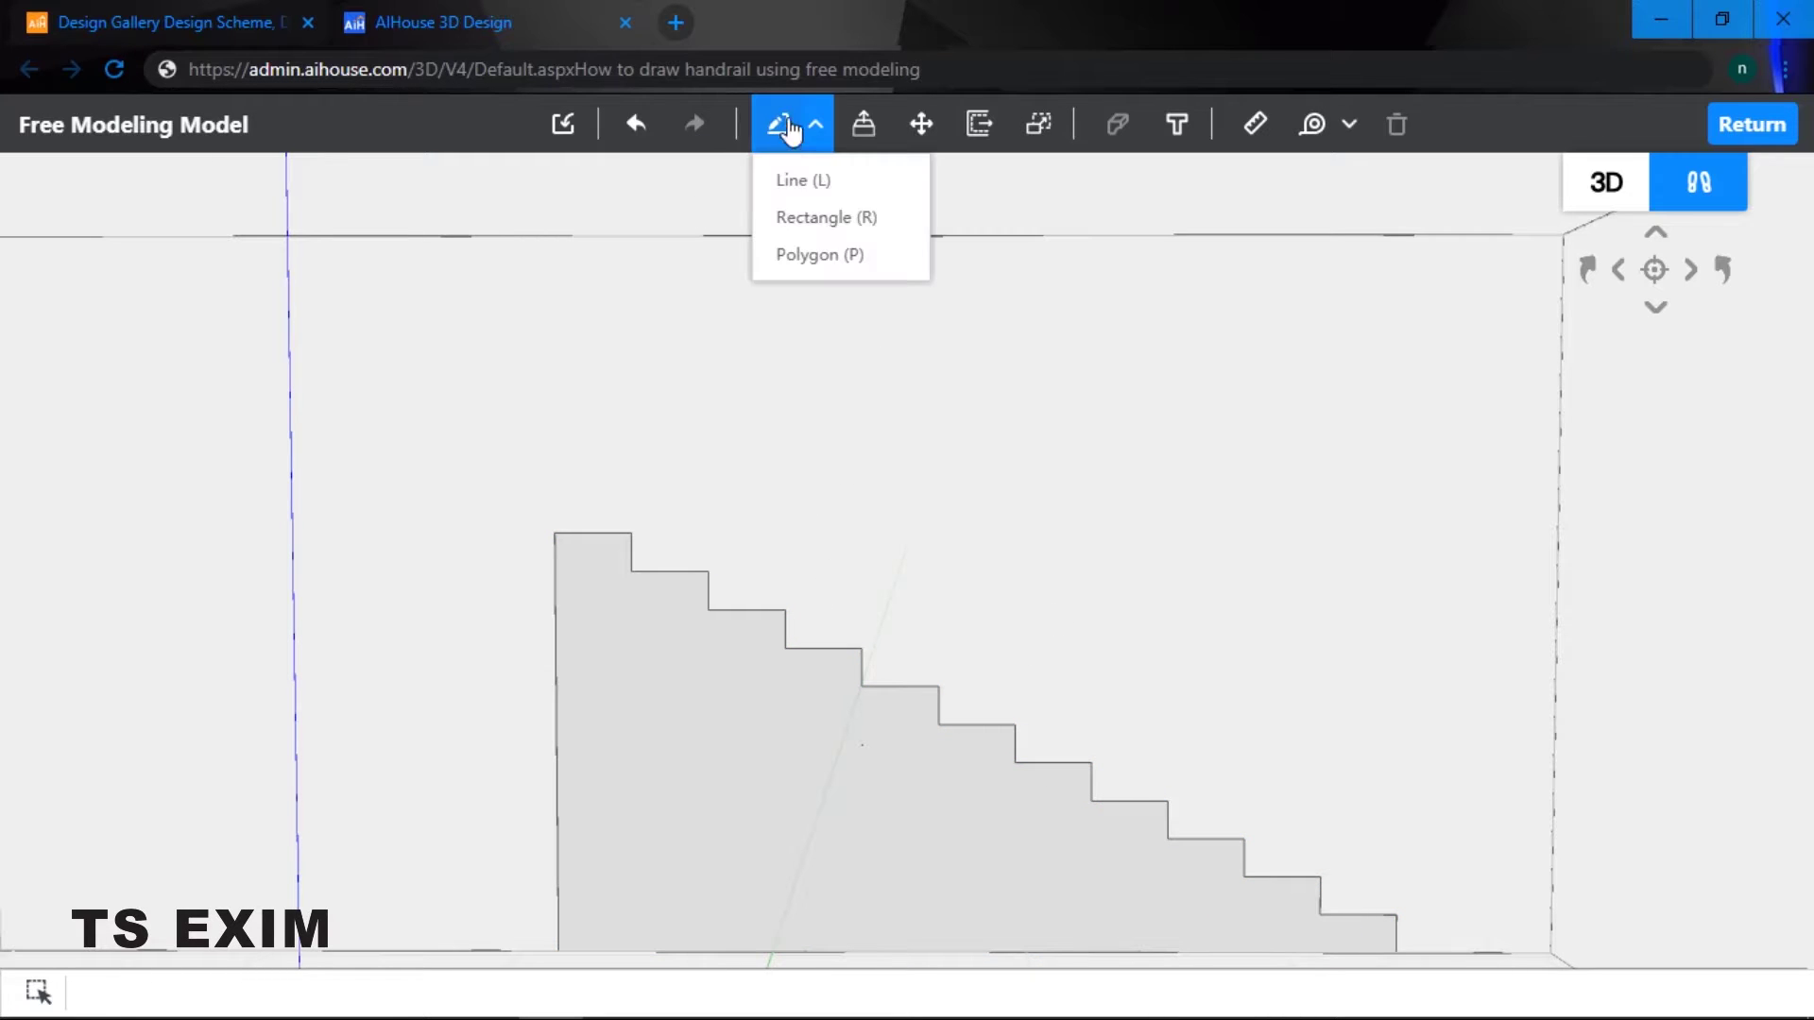
pyautogui.click(835, 219)
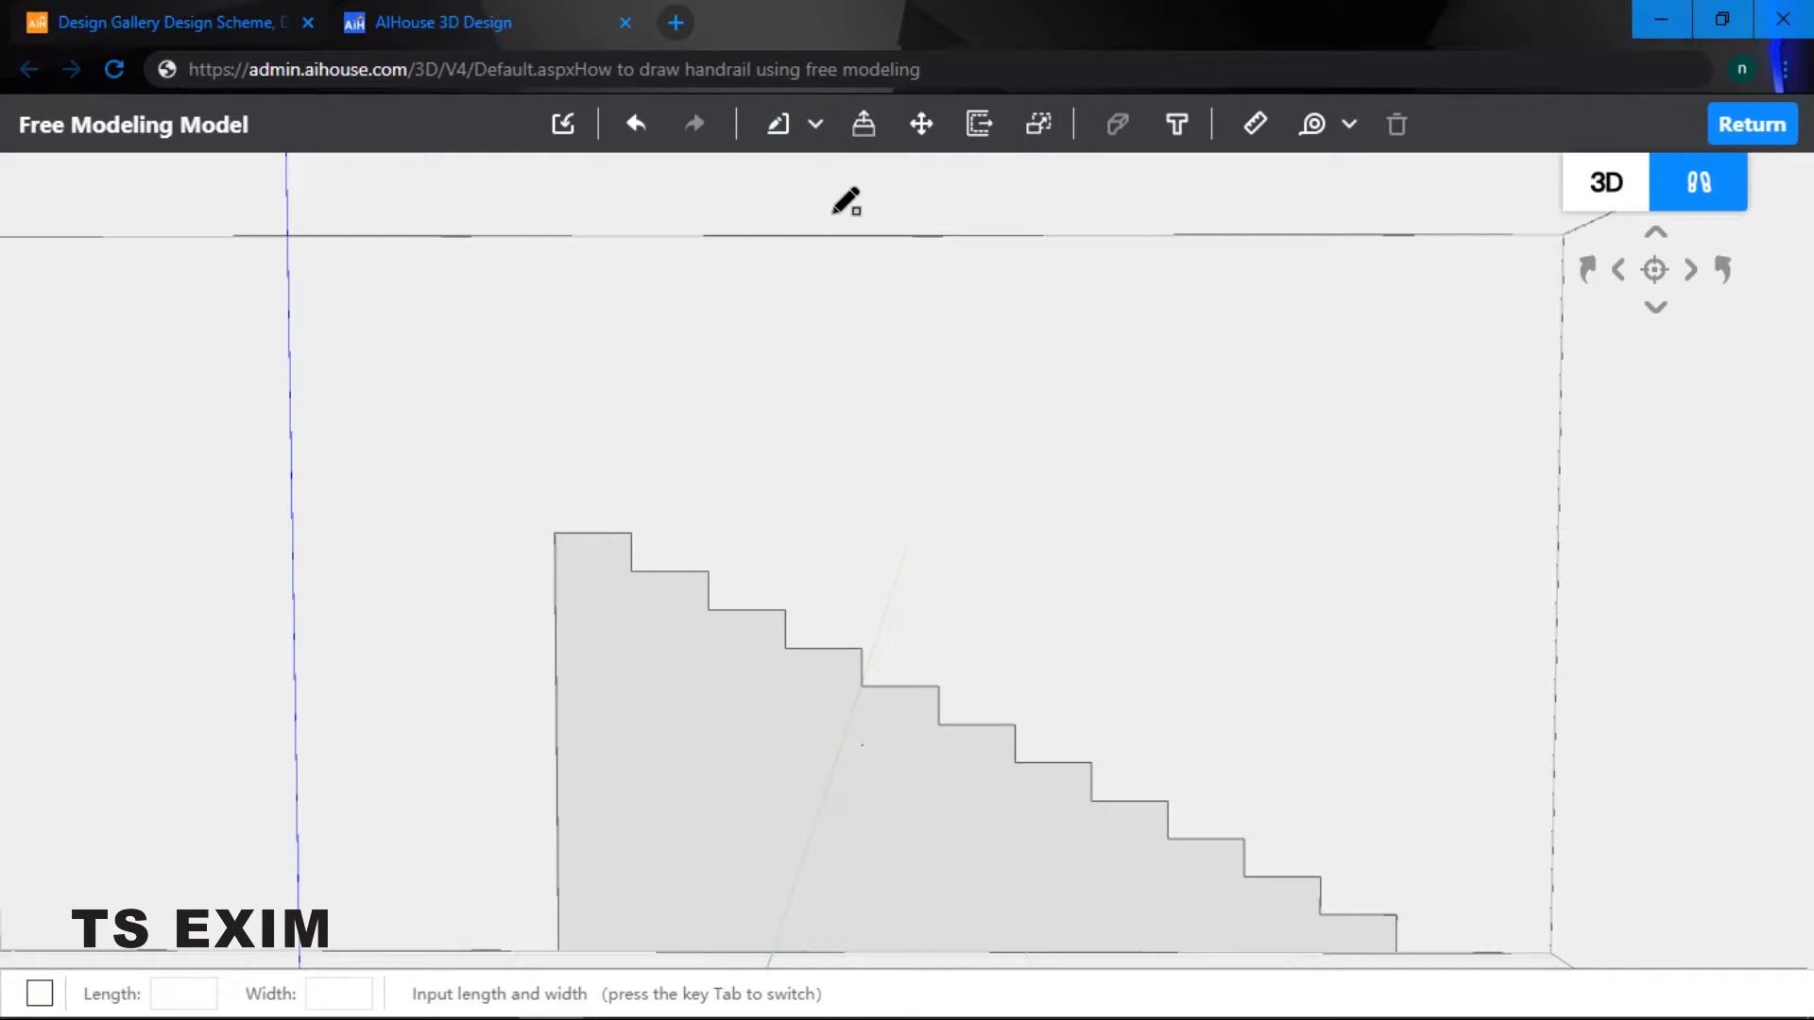
pyautogui.click(588, 533)
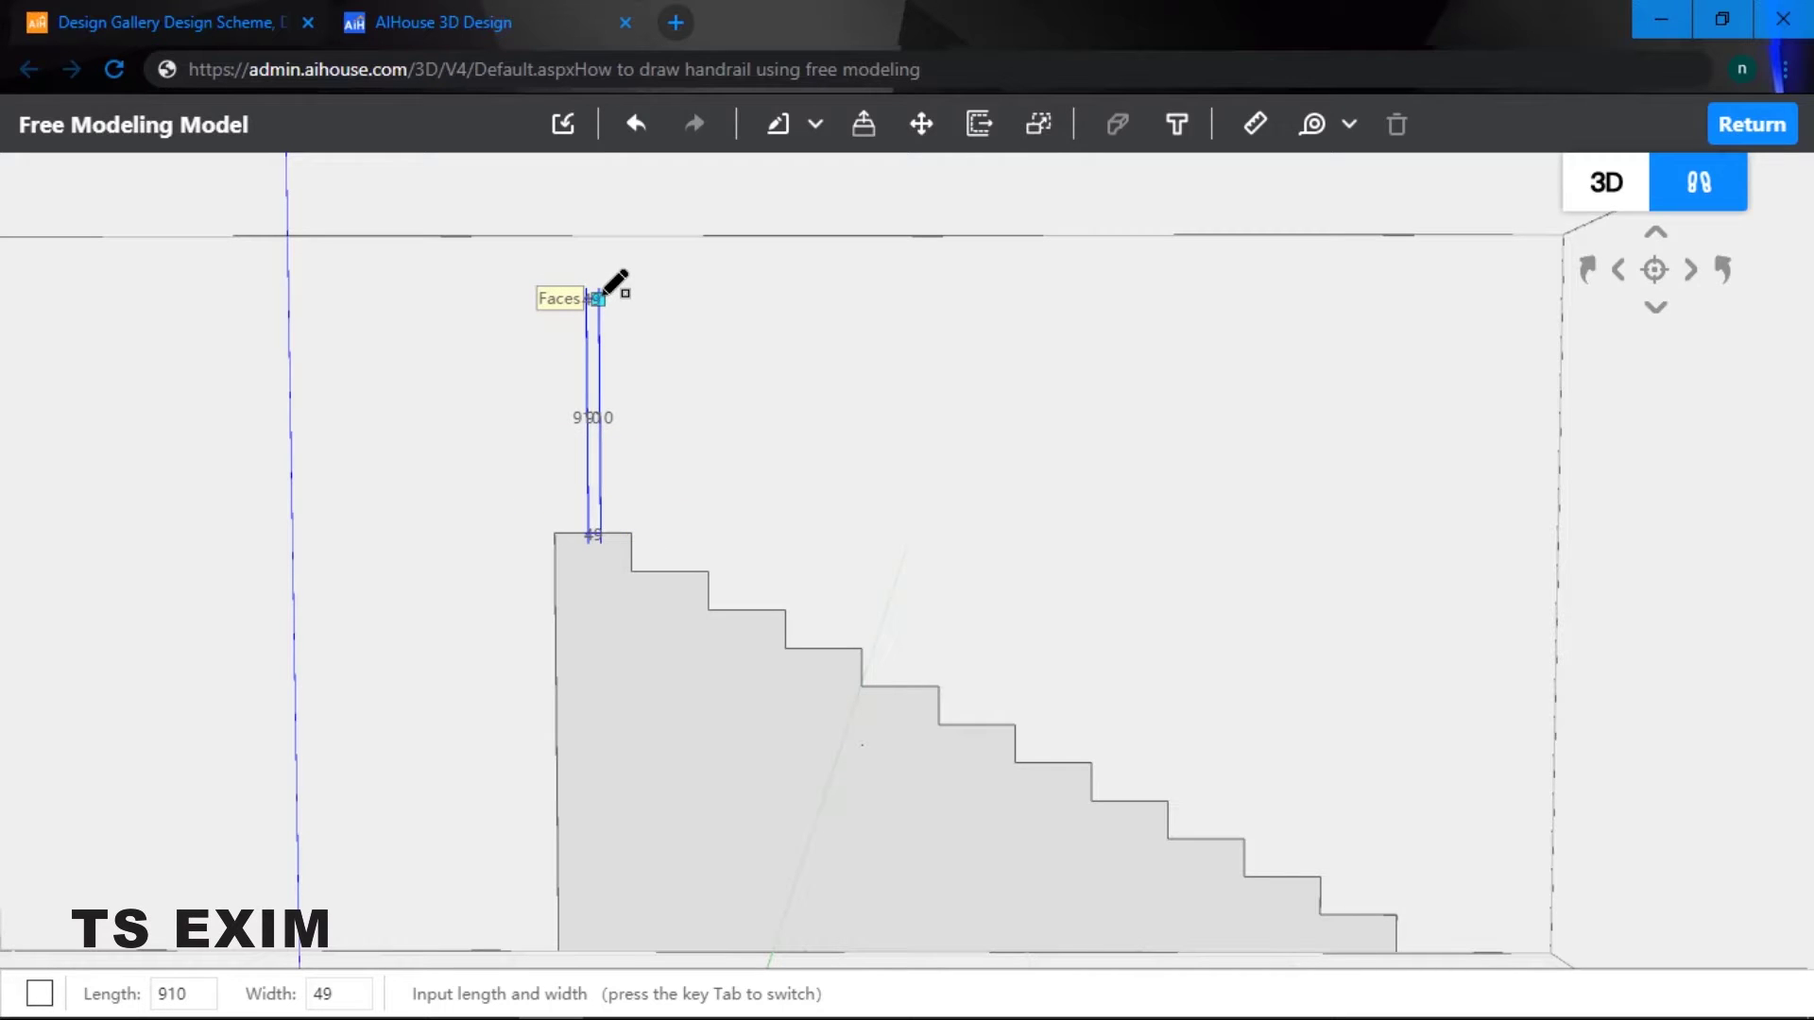
pyautogui.write('1')
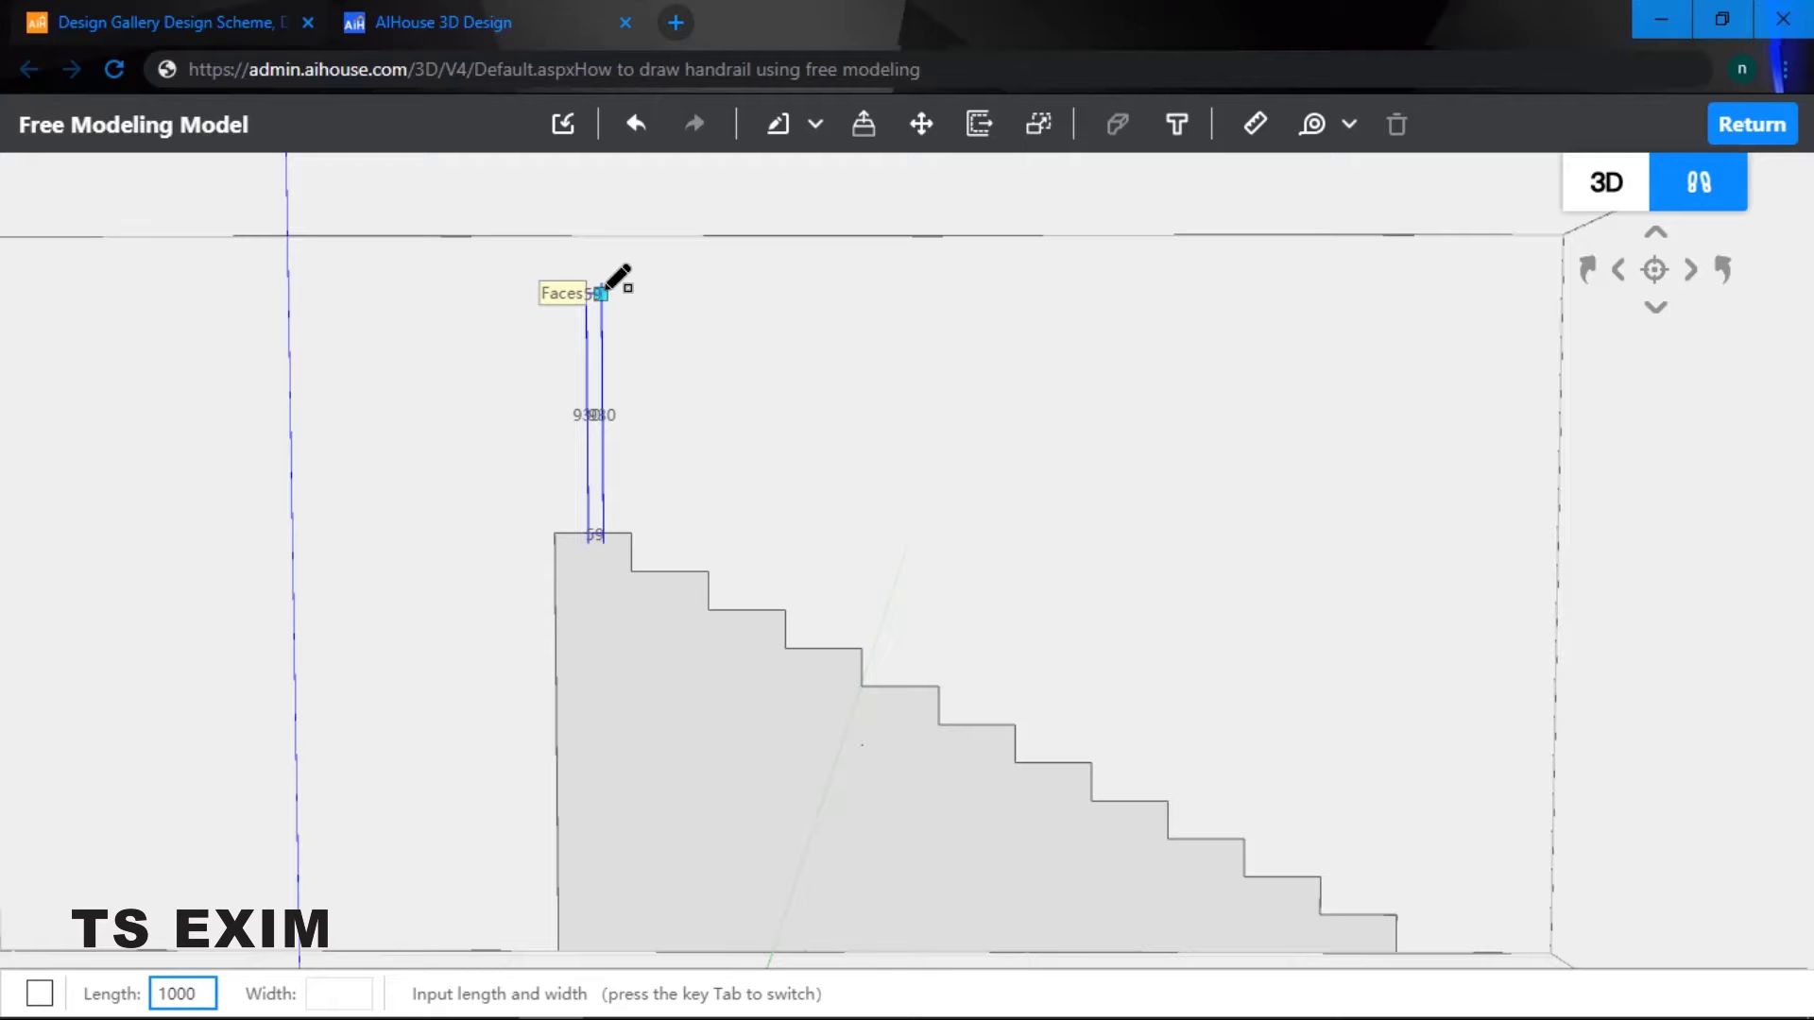
pyautogui.press('Tab')
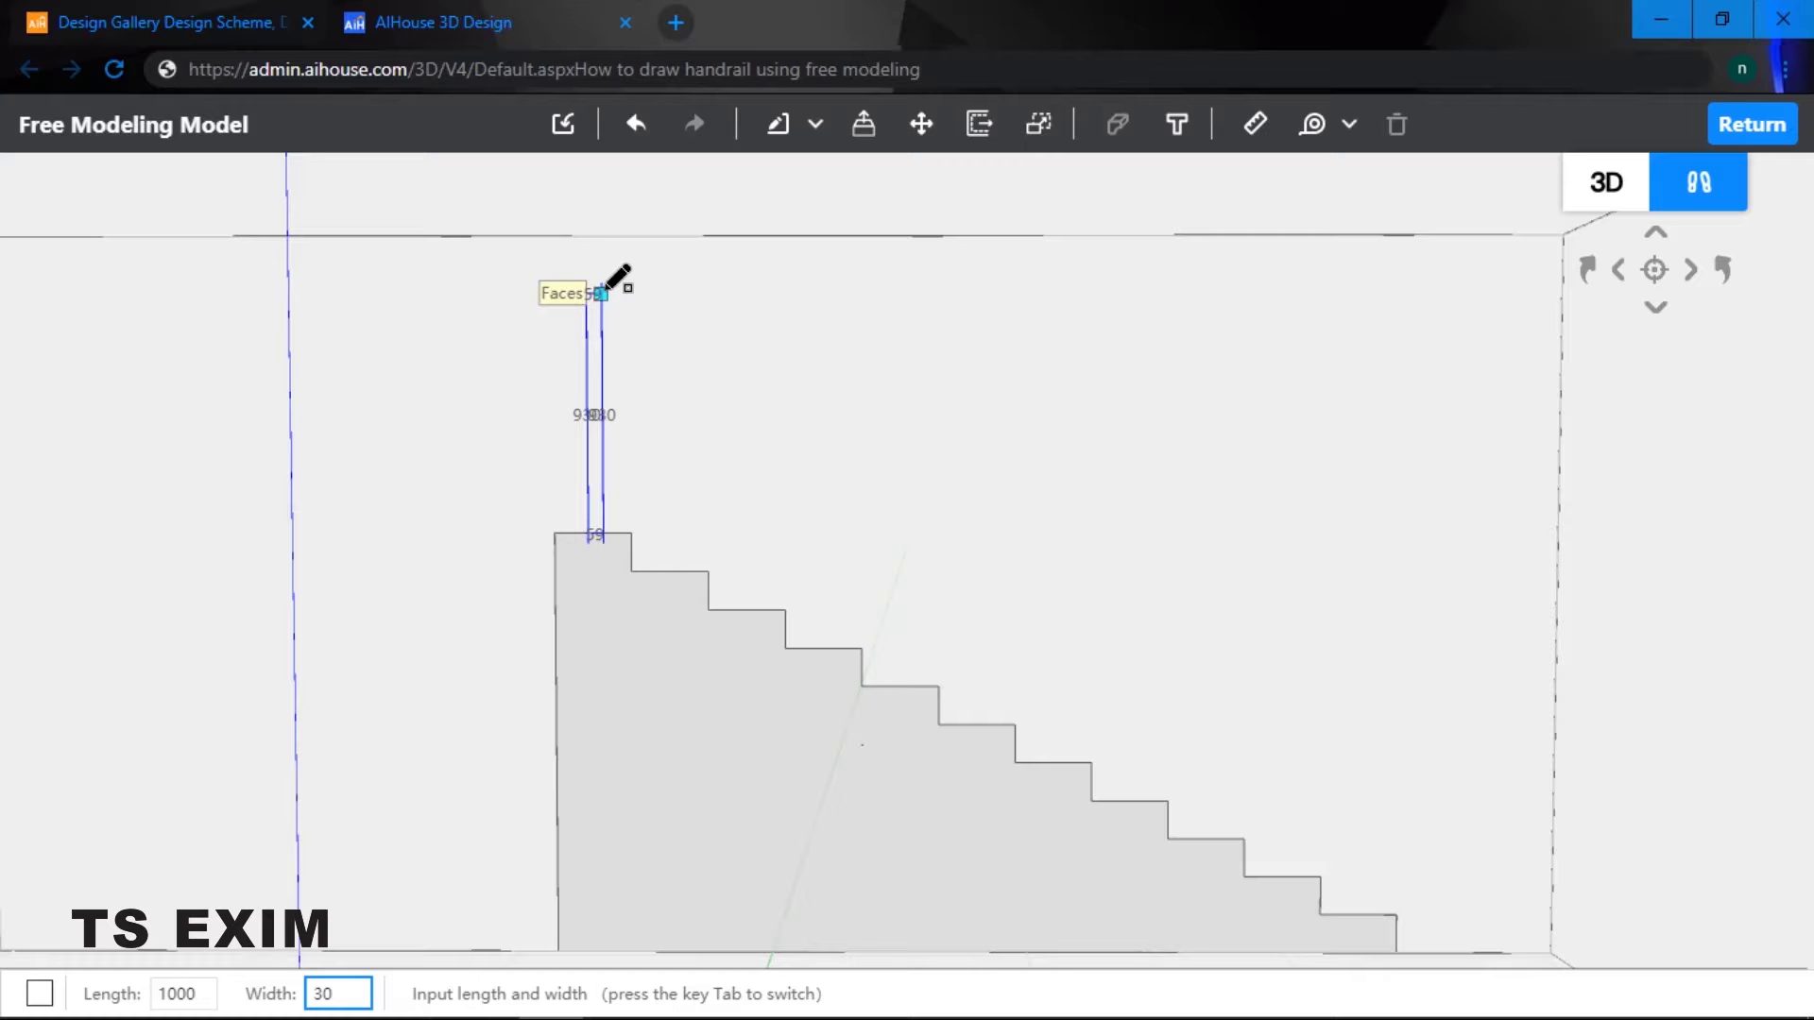
pyautogui.press('Return')
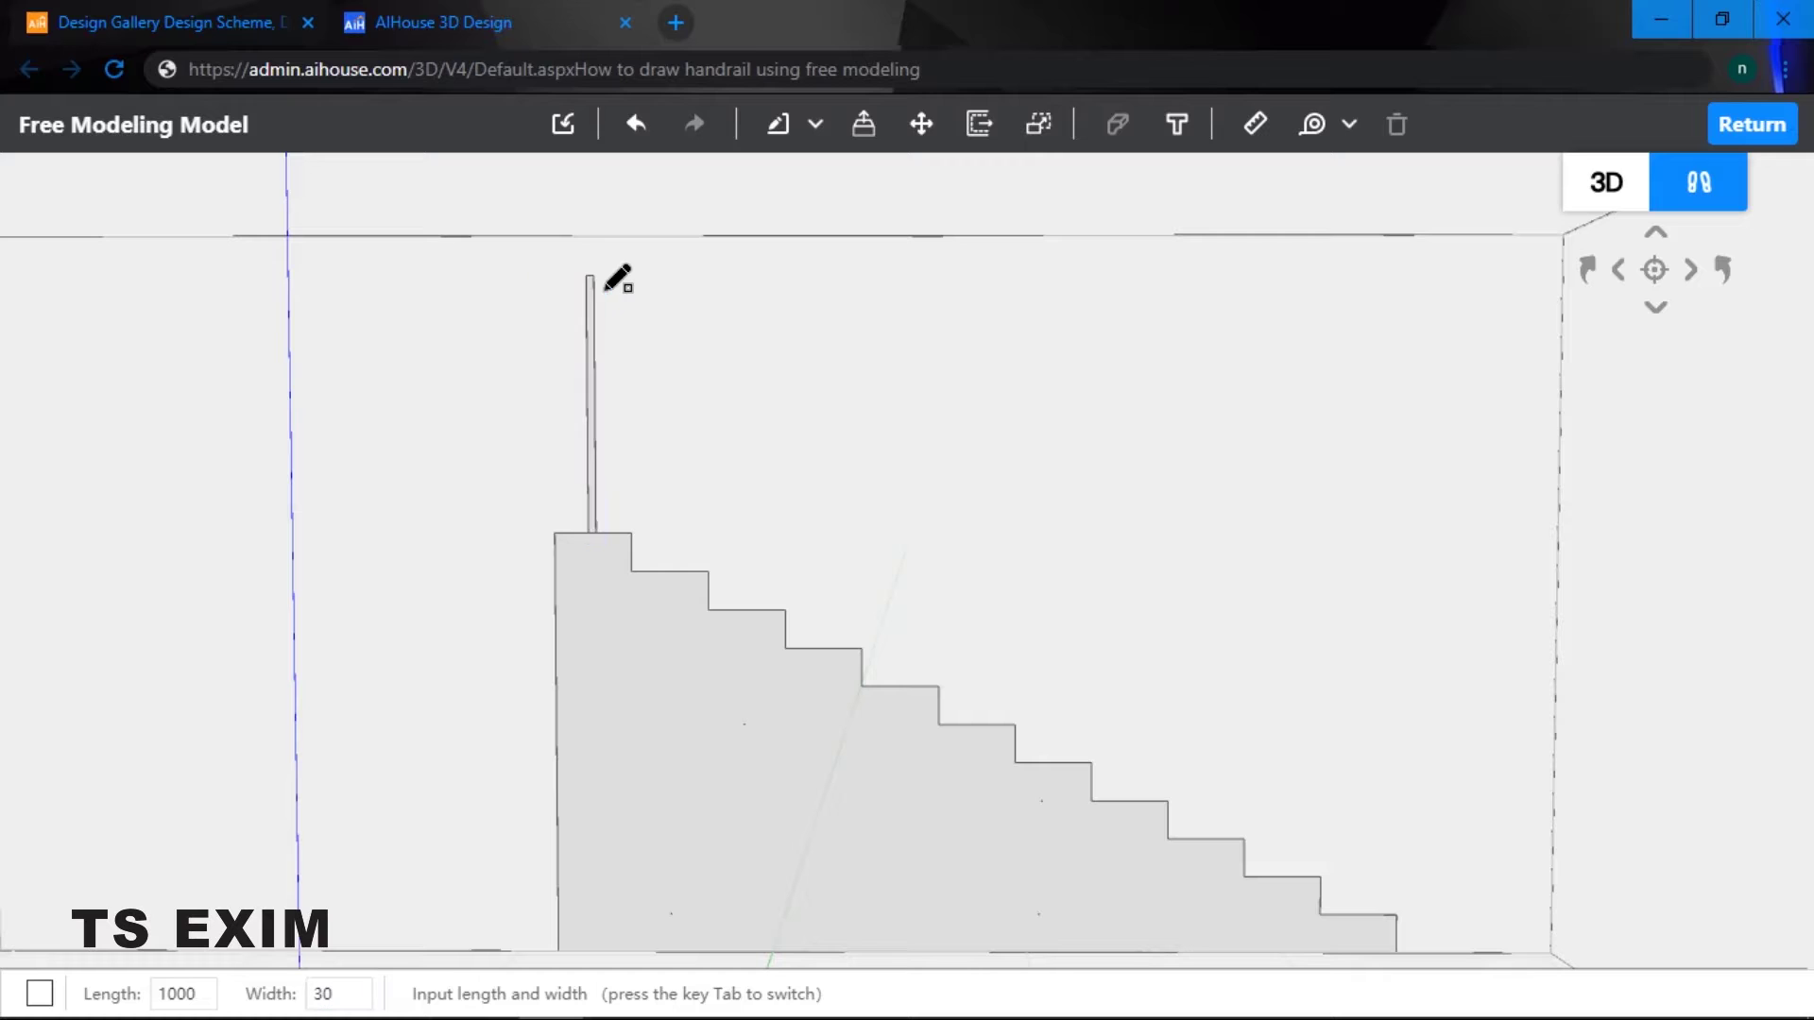
# - Draw upright 1000 by 30 rectangular posts on the third and fifth treads from the top
pyautogui.click(750, 609)
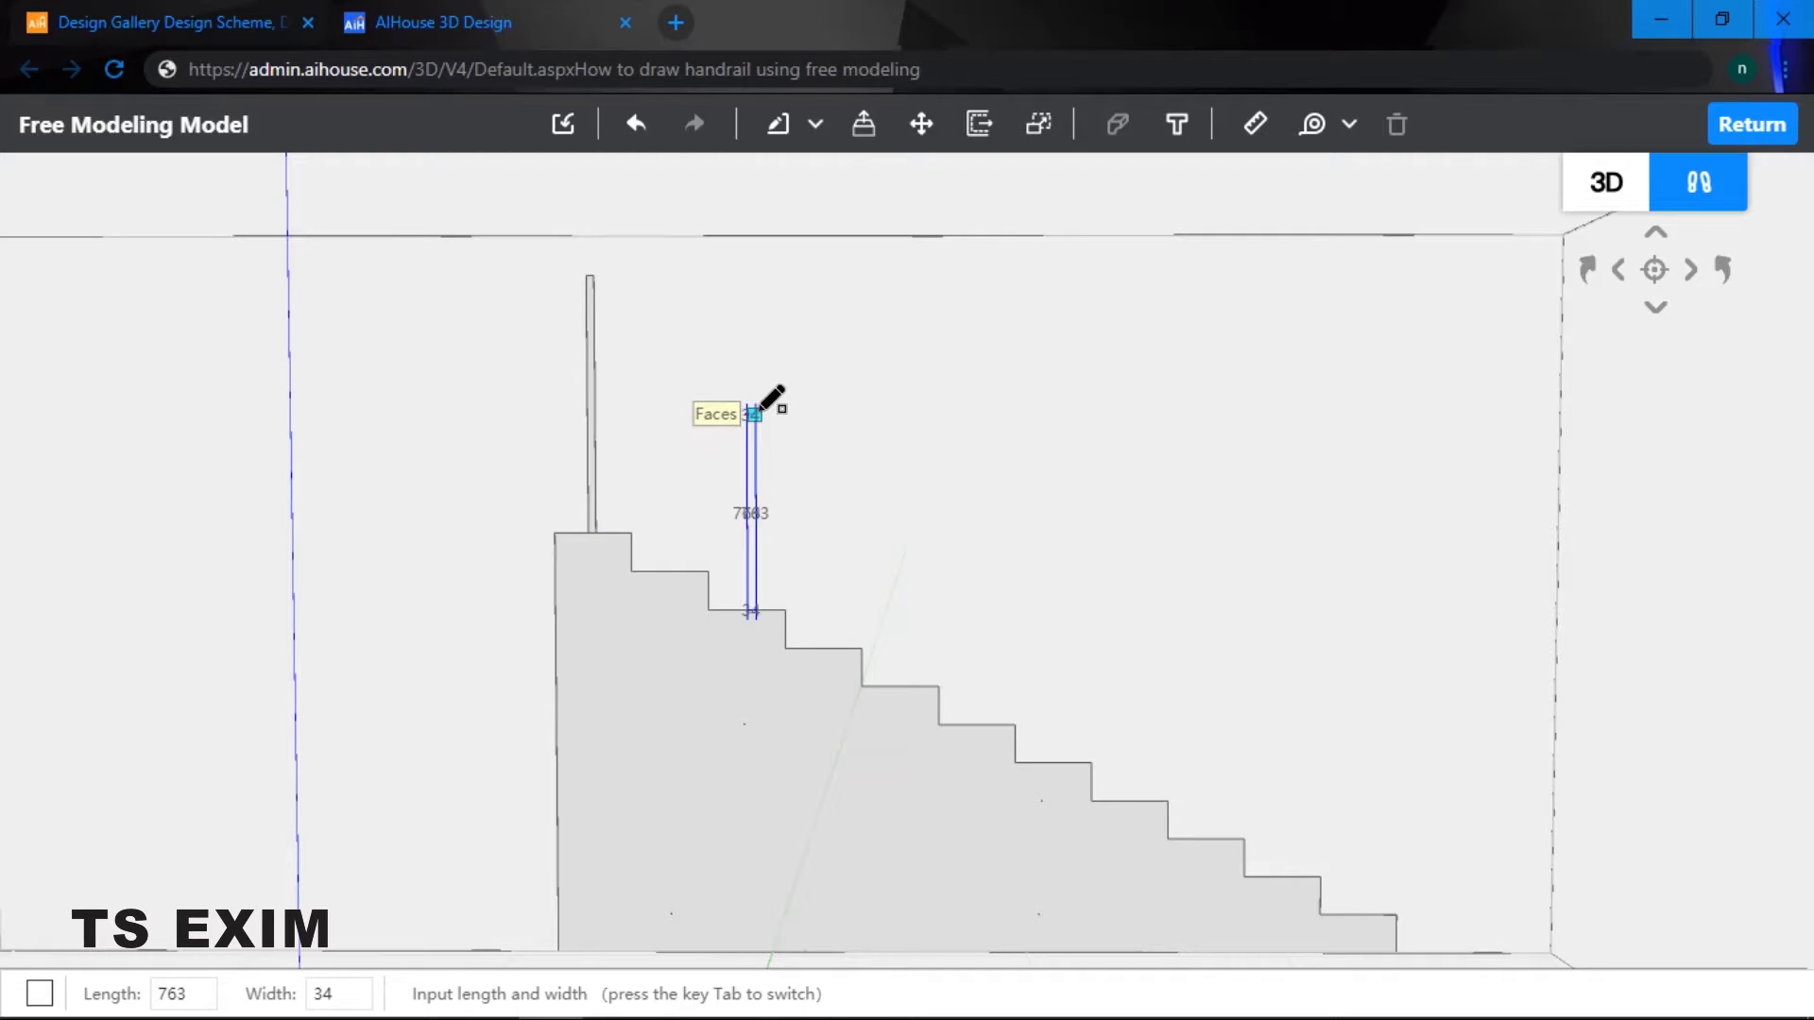
pyautogui.write('1000')
pyautogui.press('Tab')
pyautogui.write('3')
pyautogui.press('Return')
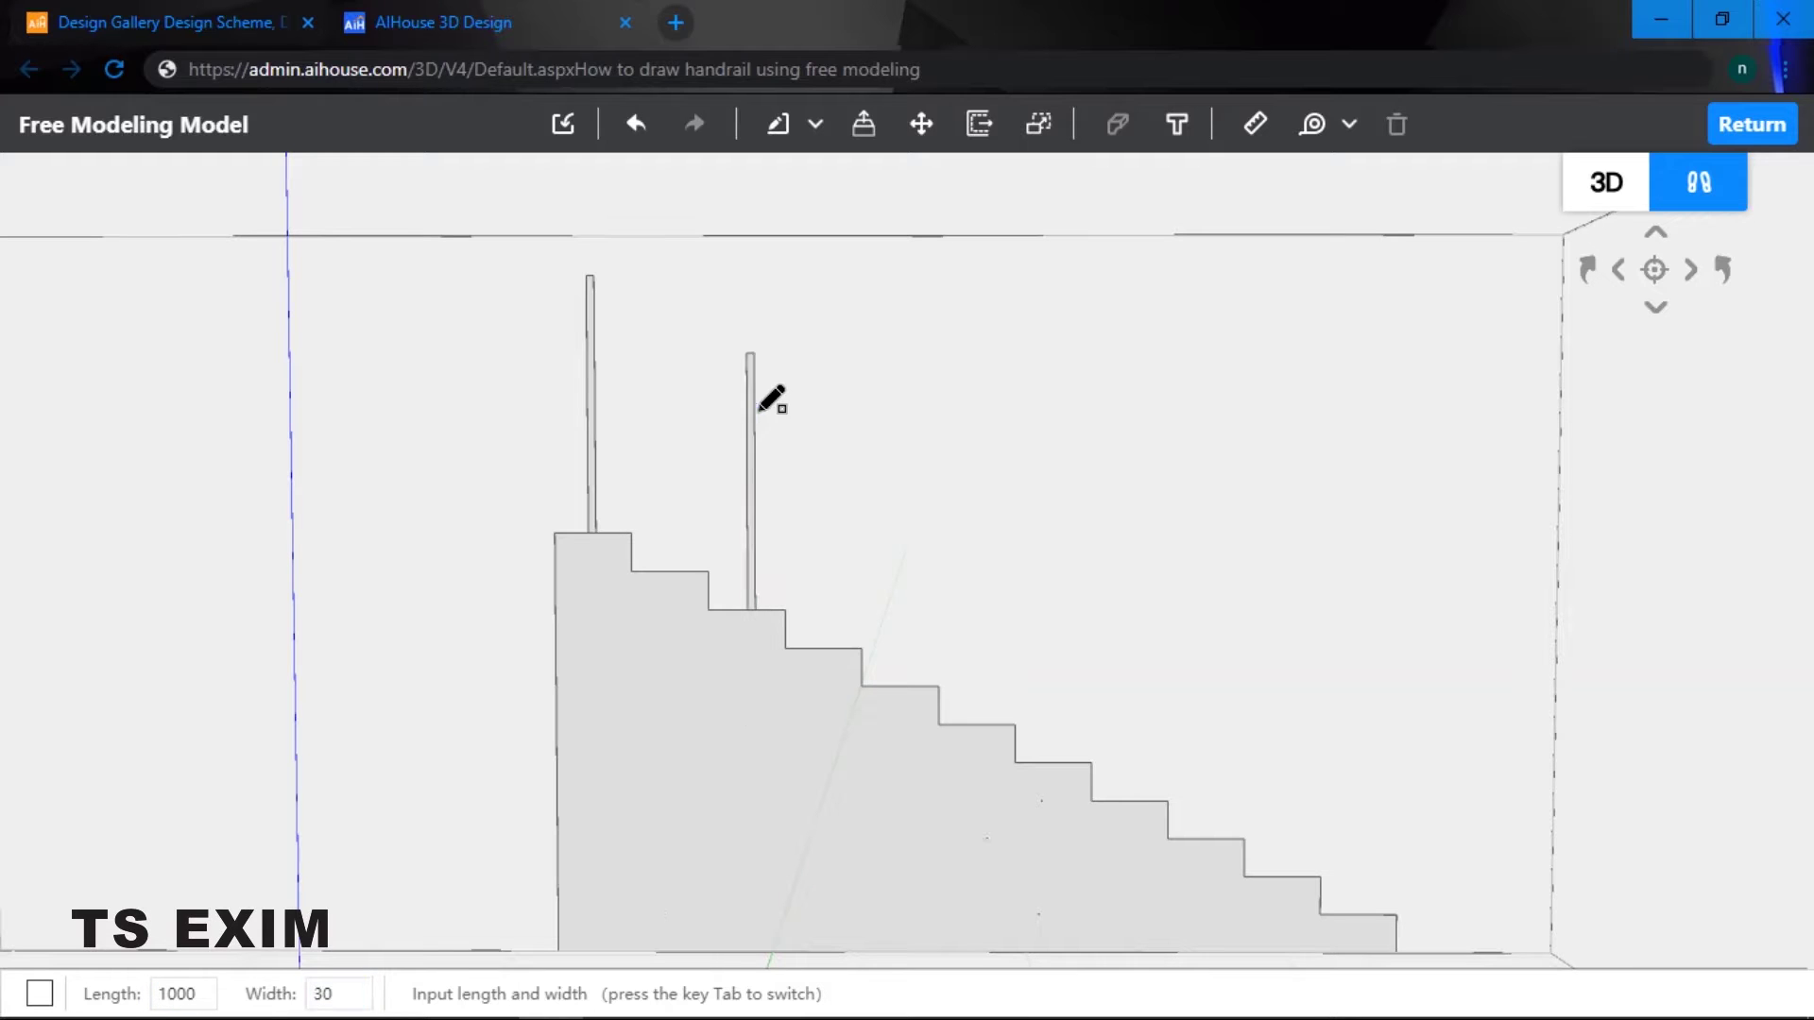
pyautogui.click(897, 688)
pyautogui.write('1')
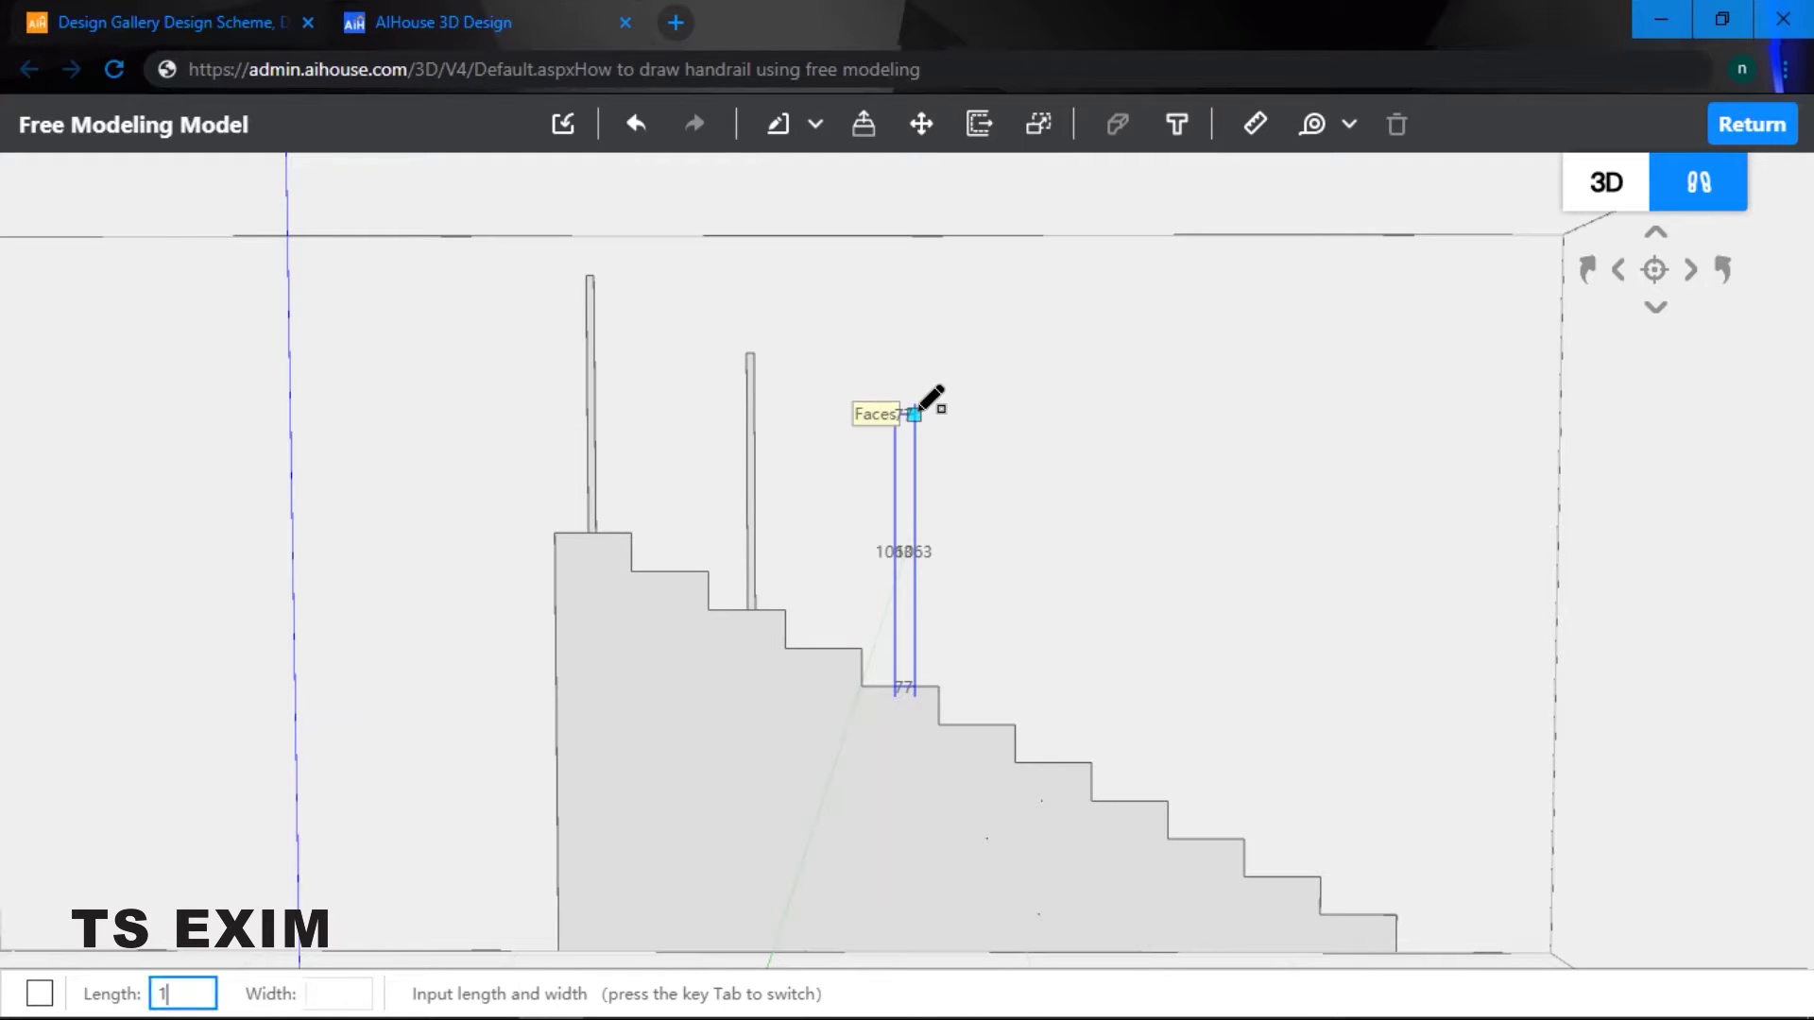
pyautogui.press('Tab')
pyautogui.write('3')
pyautogui.press('Return')
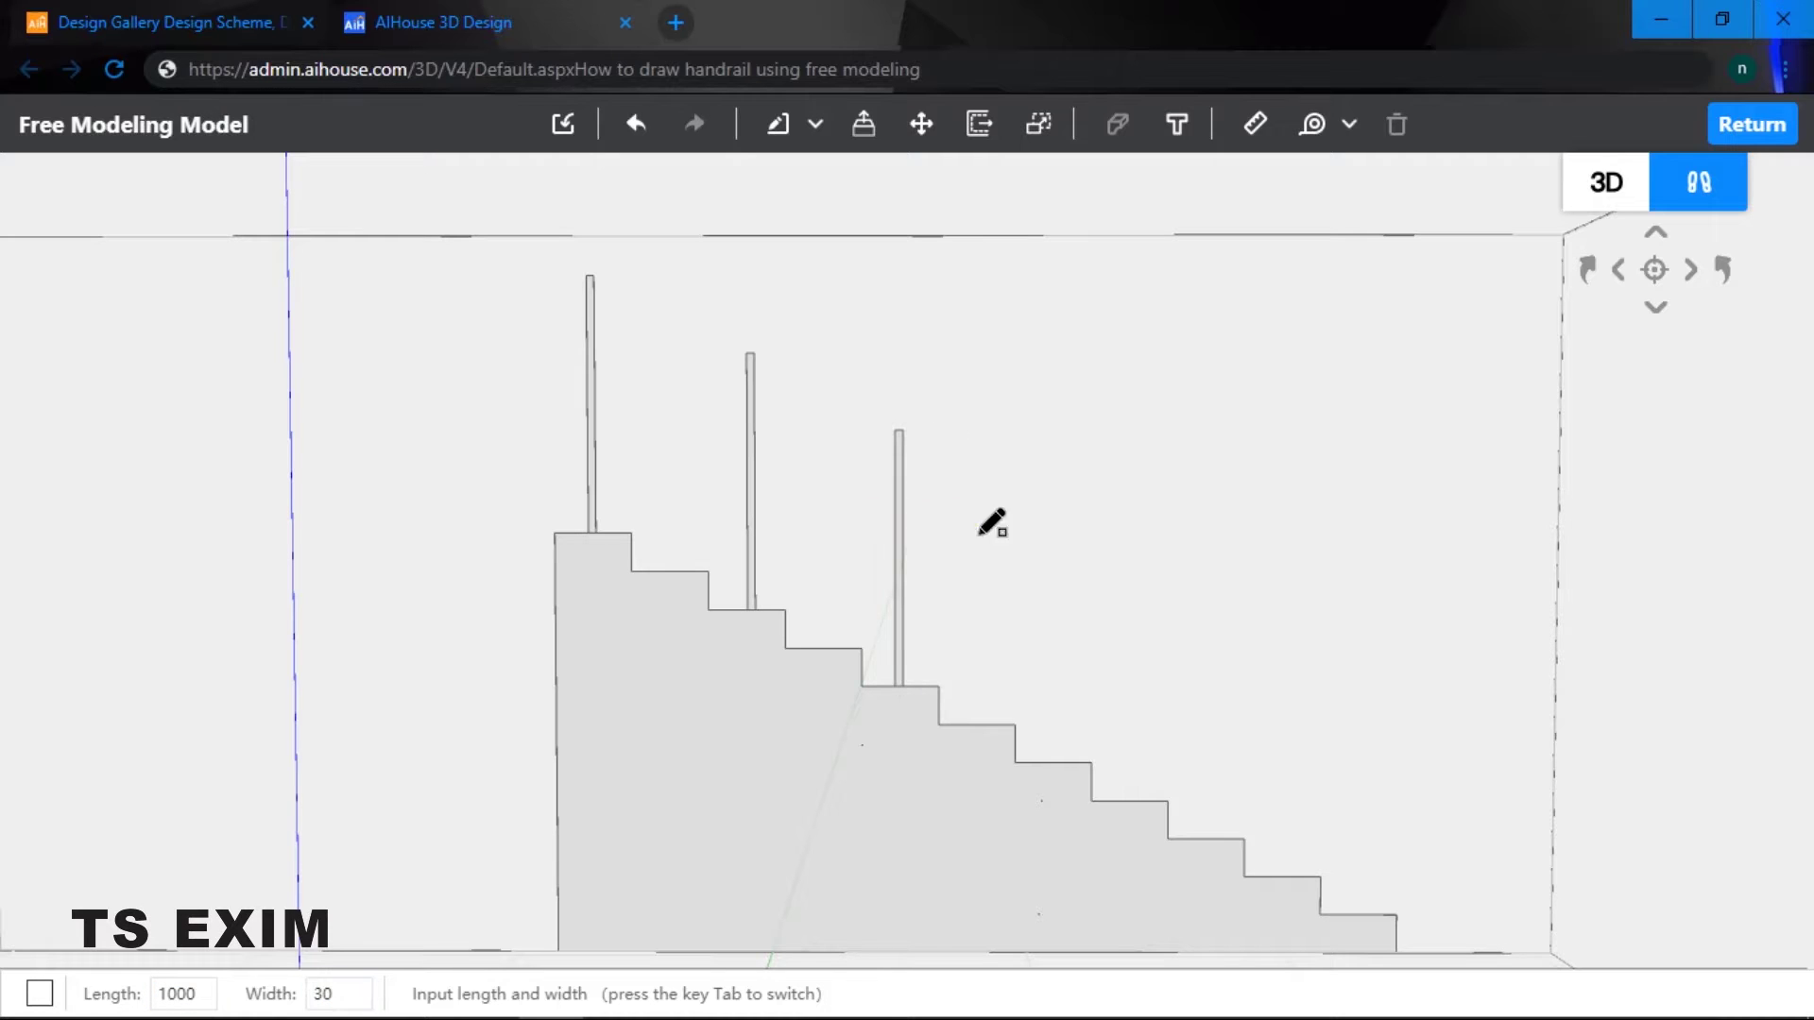
# - Draw upright 1000 by 30 rectangular posts on the seventh and ninth treads from the top
pyautogui.click(1057, 764)
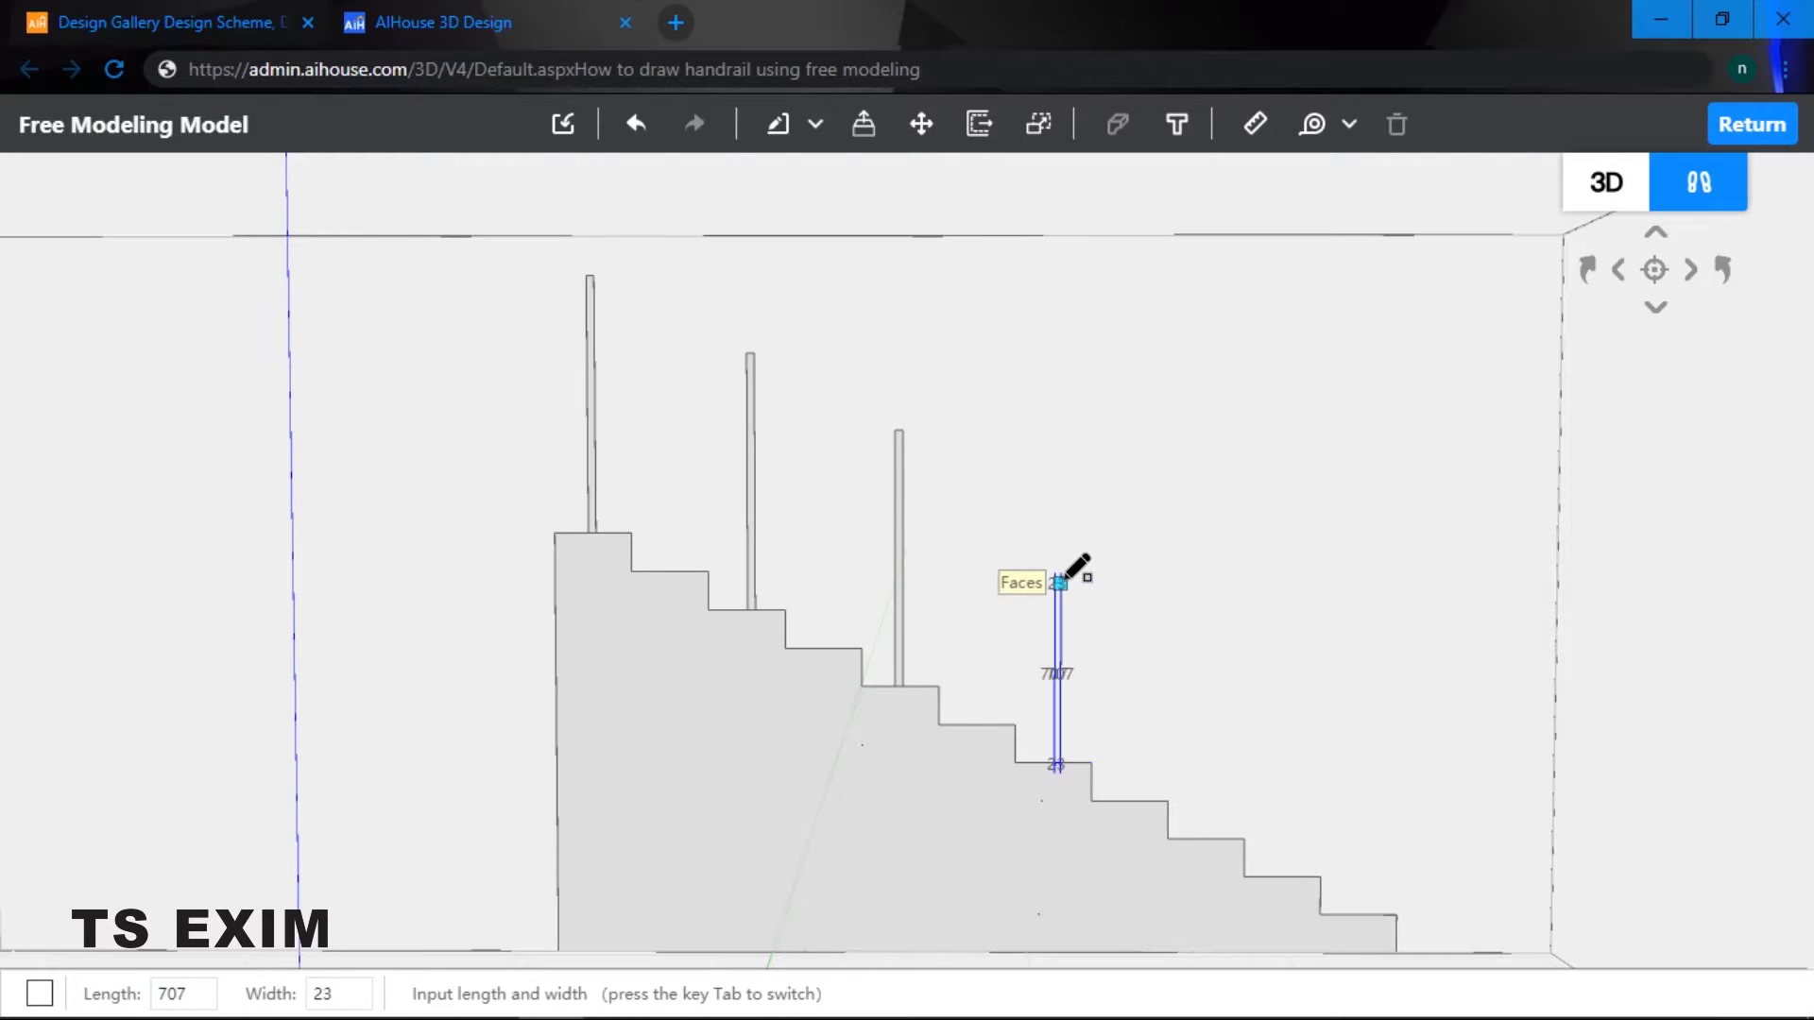
pyautogui.write('1000')
pyautogui.press('Tab')
pyautogui.write('30')
pyautogui.press('Return')
pyautogui.click(1202, 839)
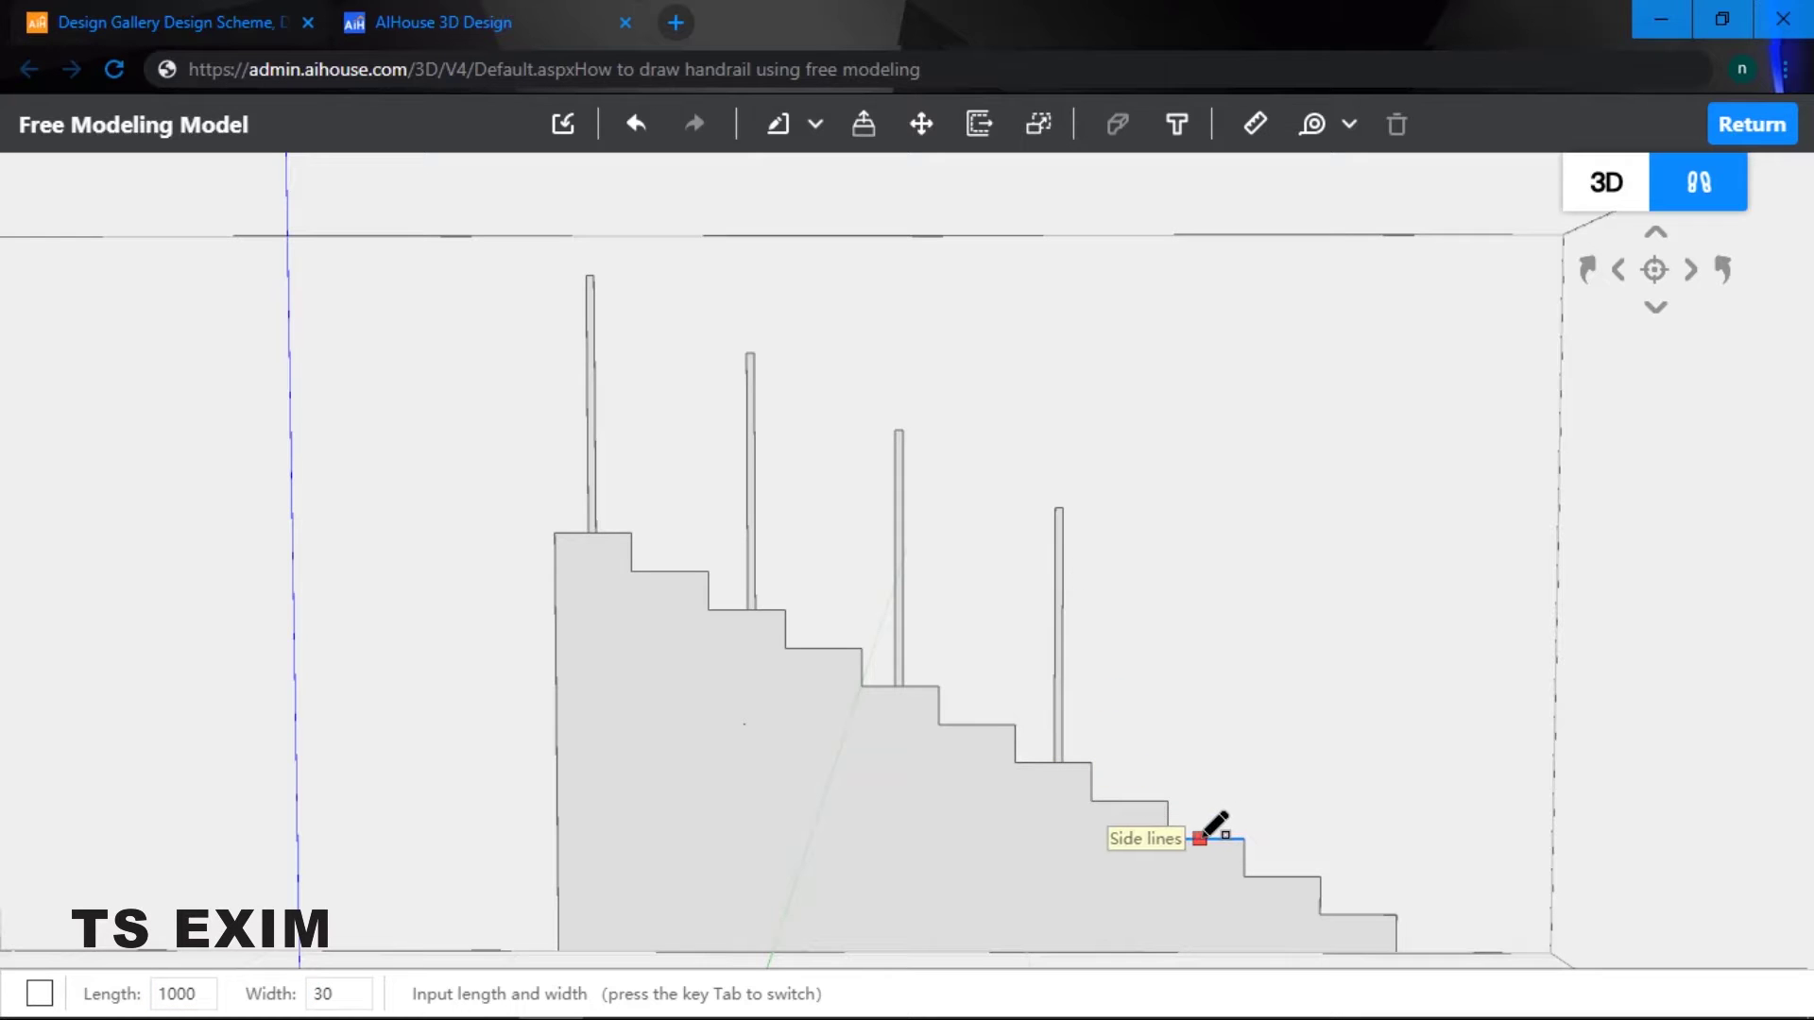
pyautogui.write('10')
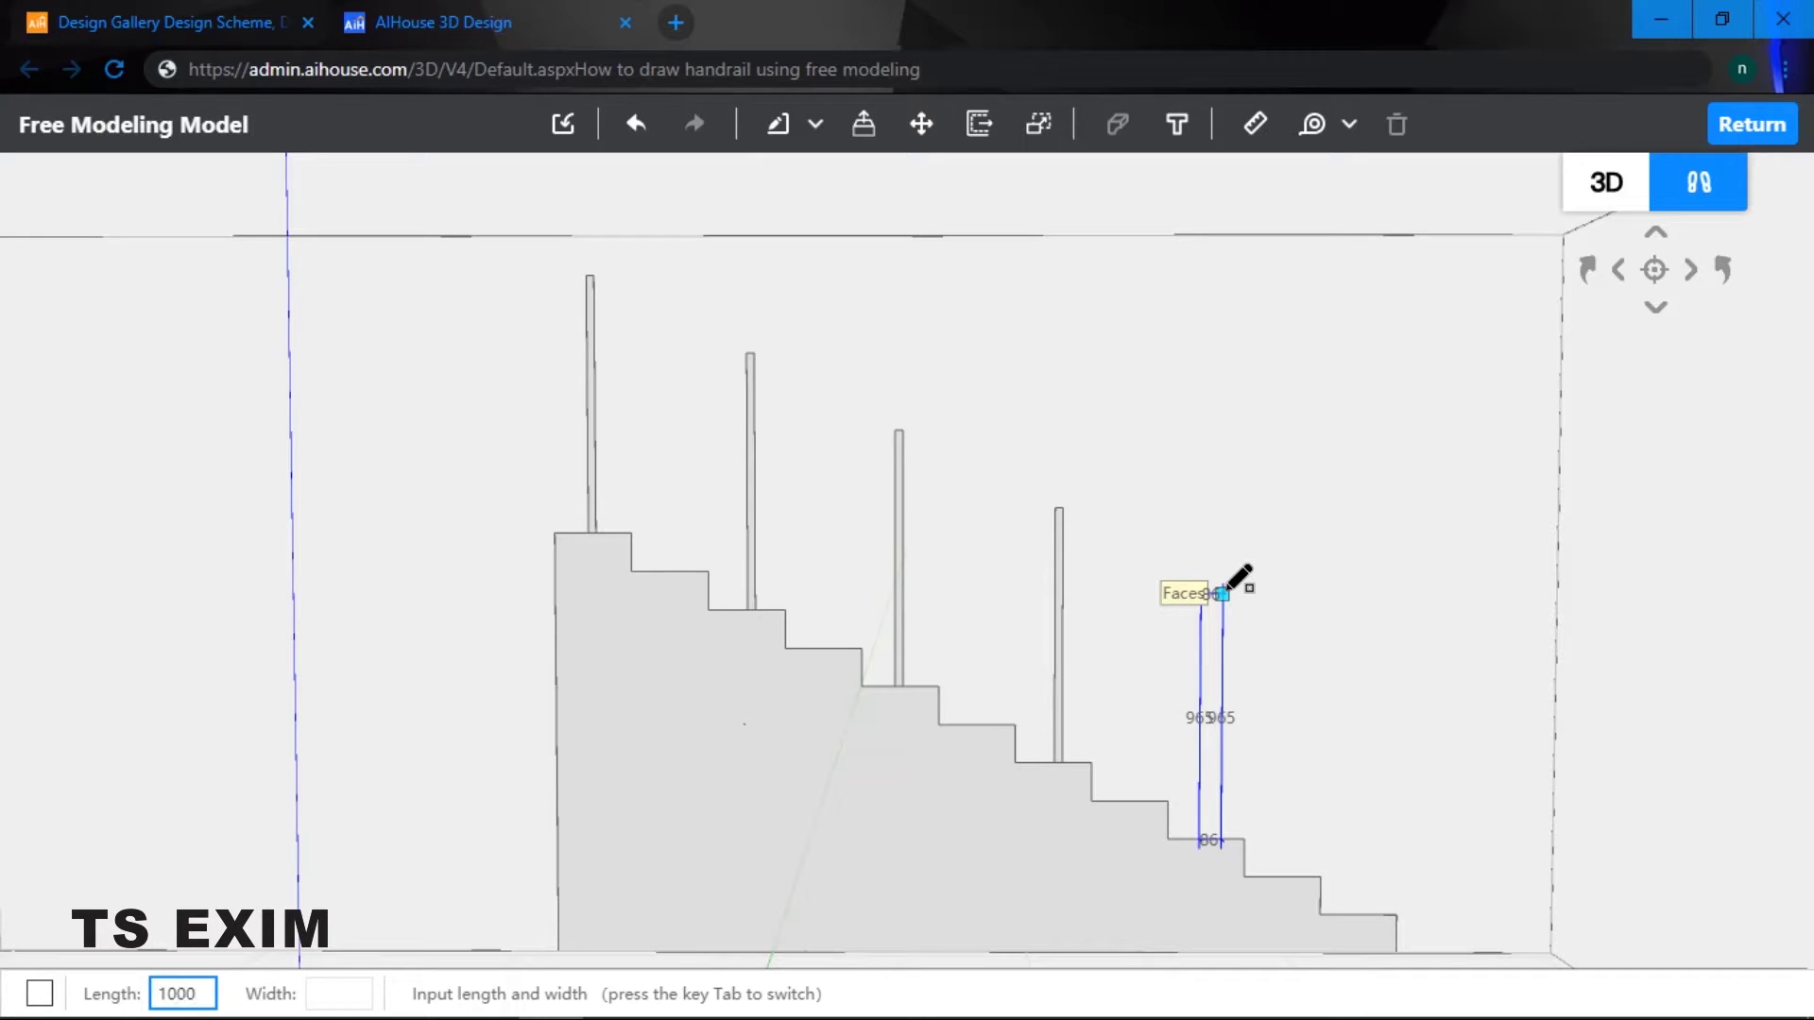
pyautogui.press('Tab')
pyautogui.write('30')
pyautogui.press('Return')
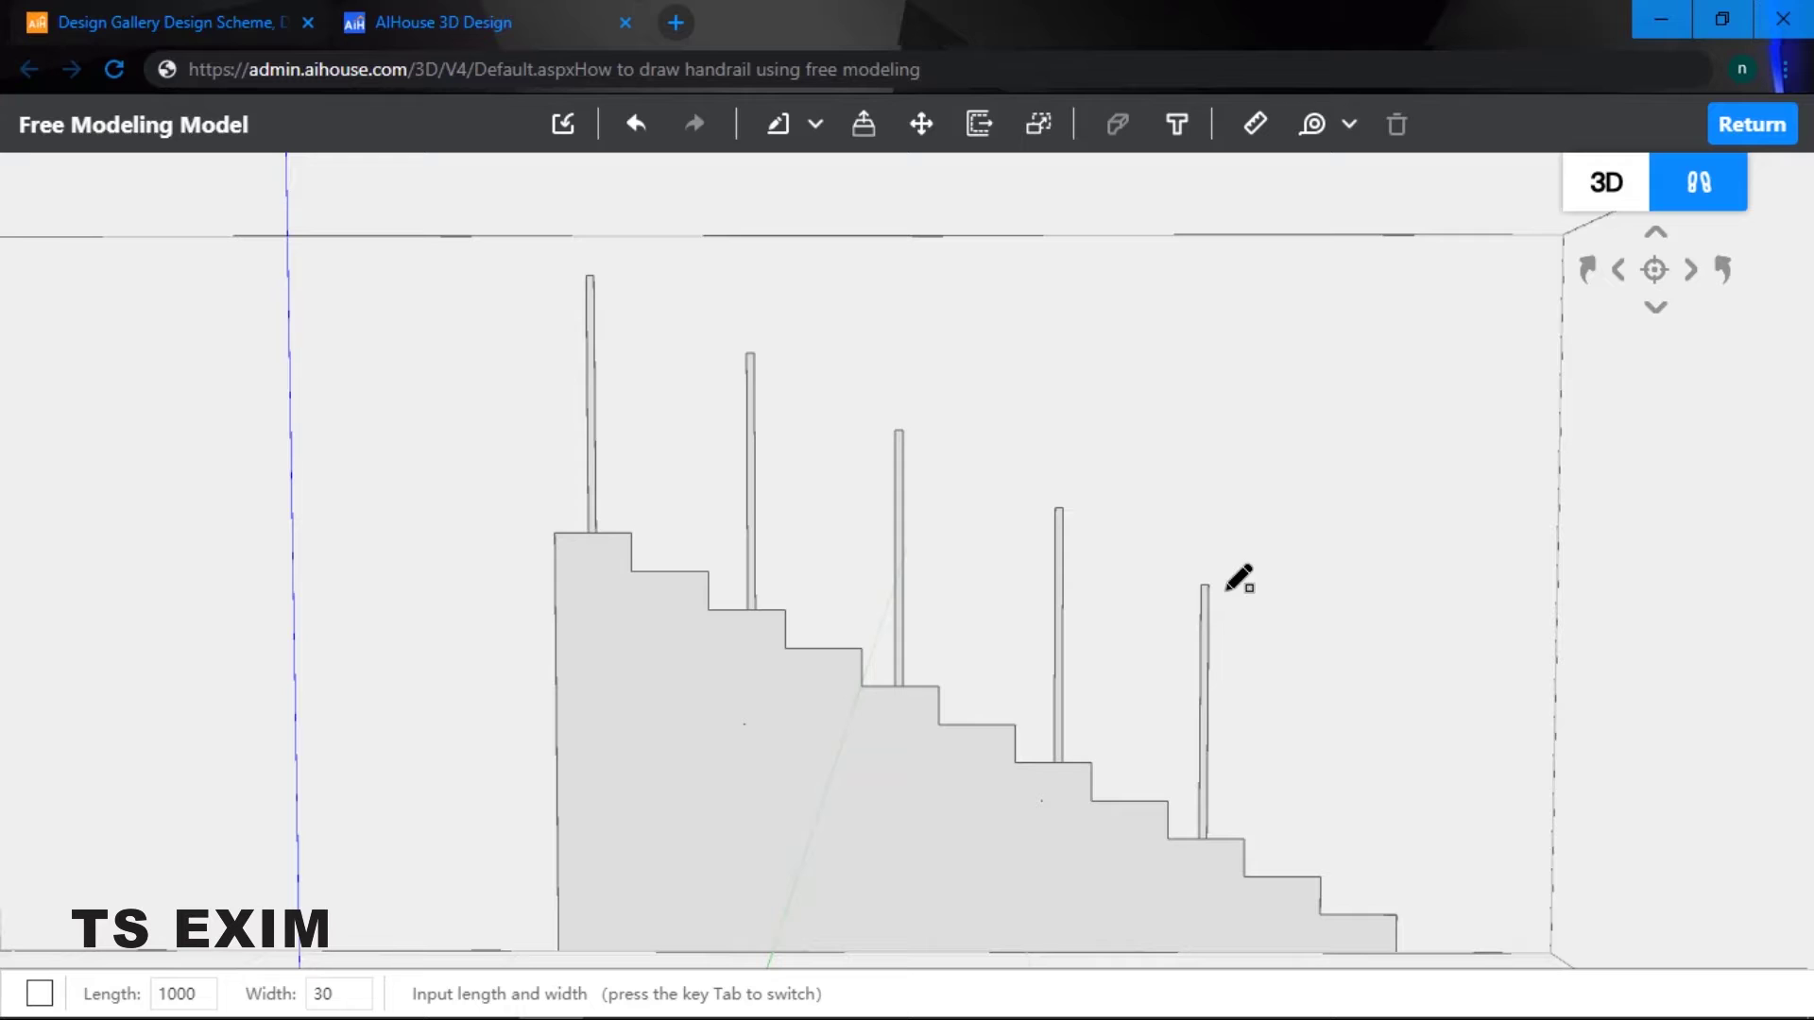
# - Draw the last upright rectangular post, 1000 long and 30 wide, on the lowest tread
pyautogui.click(1356, 914)
pyautogui.write('100')
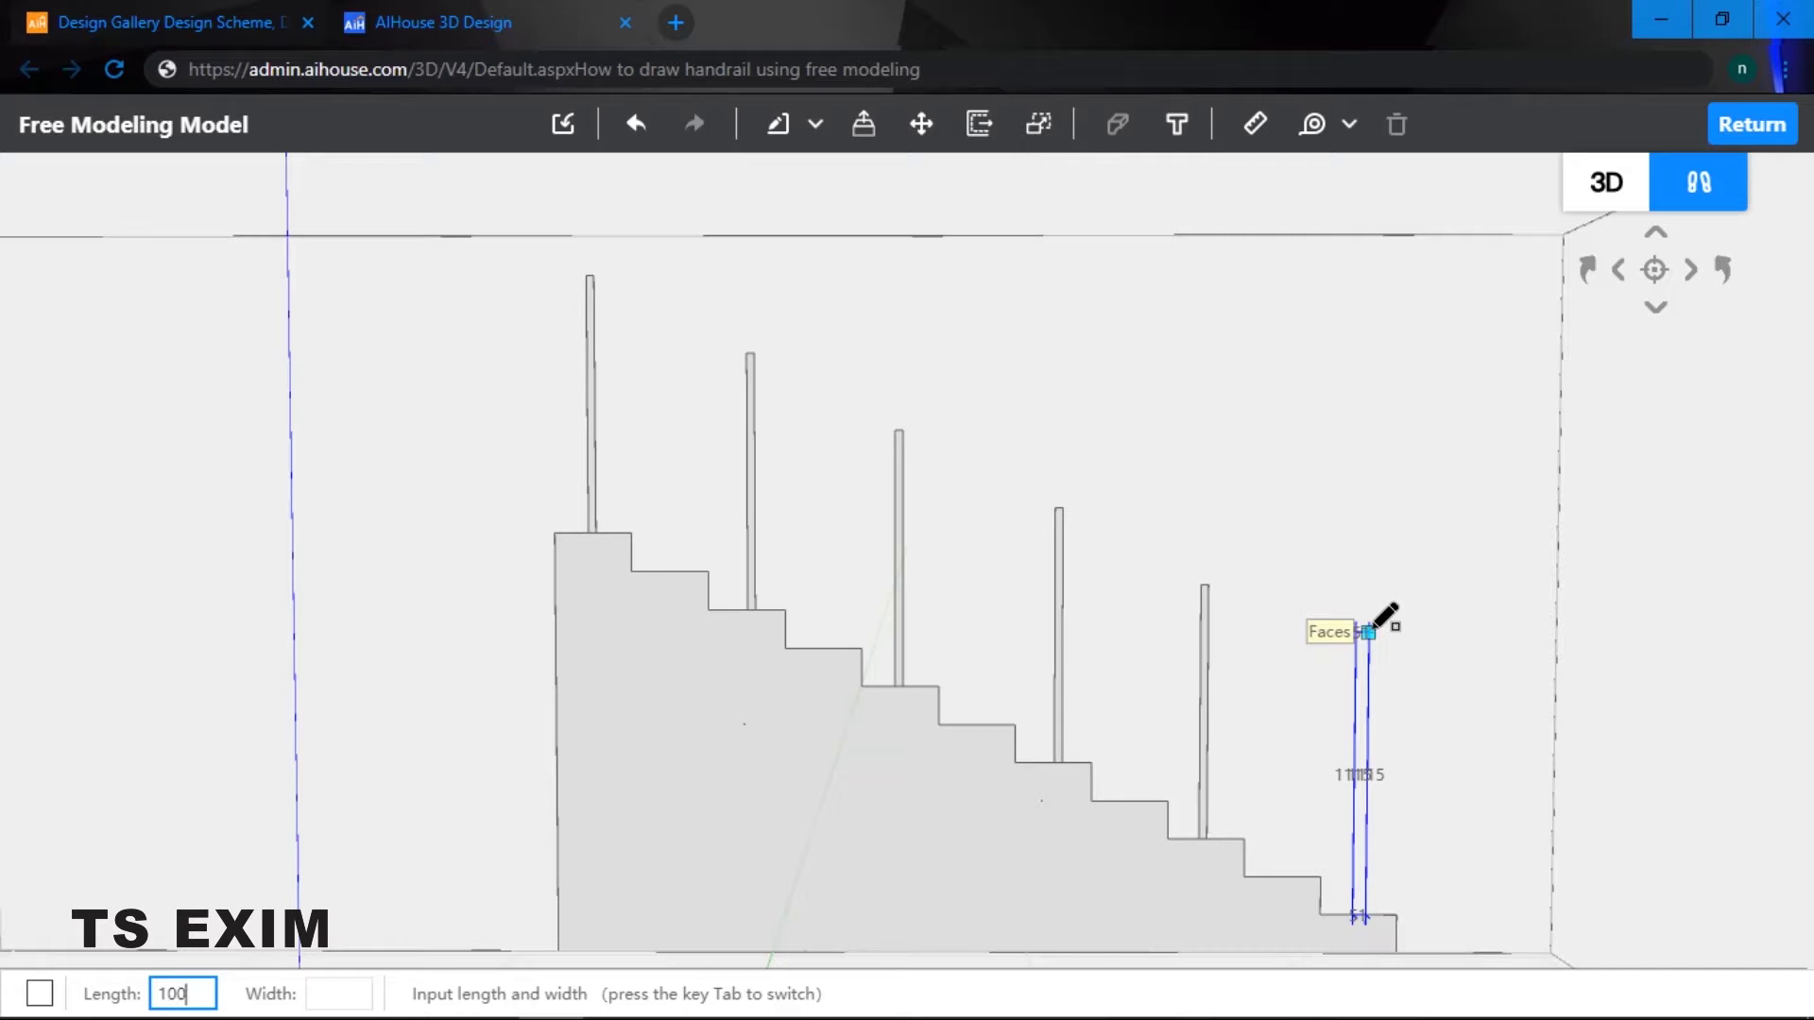
pyautogui.press('Tab')
pyautogui.write('3')
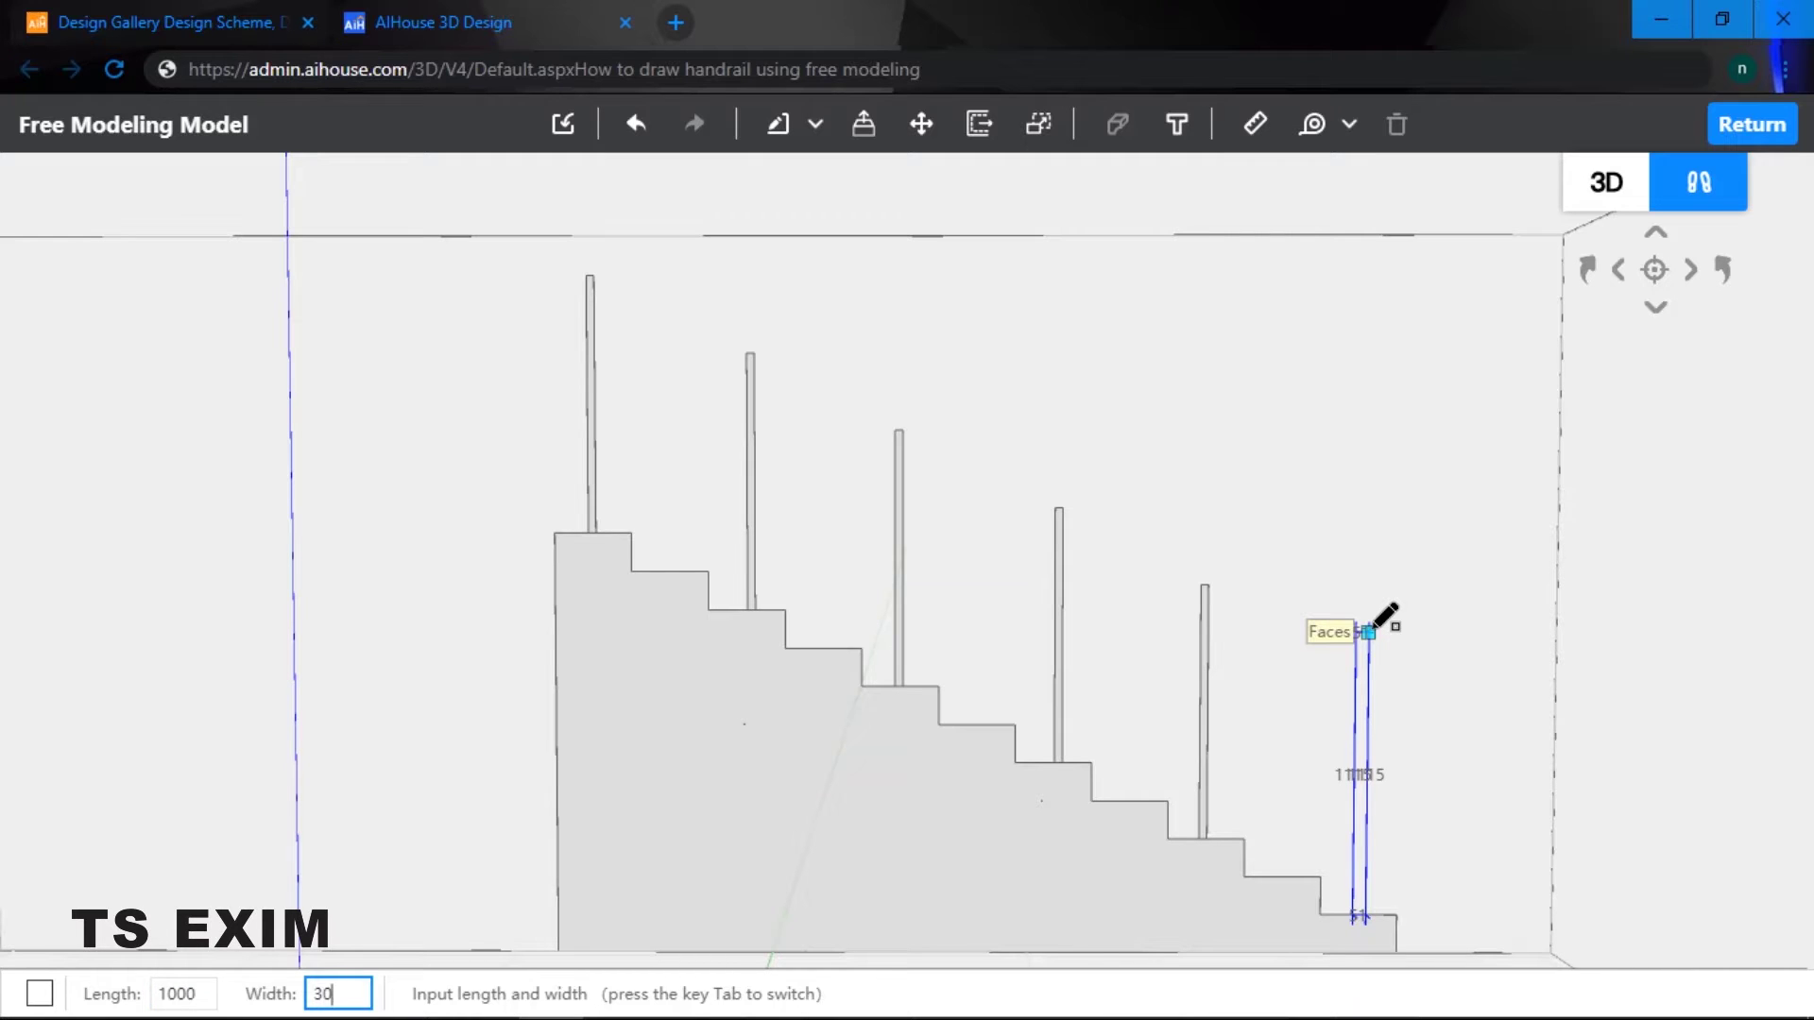
pyautogui.write('0')
pyautogui.press('Return')
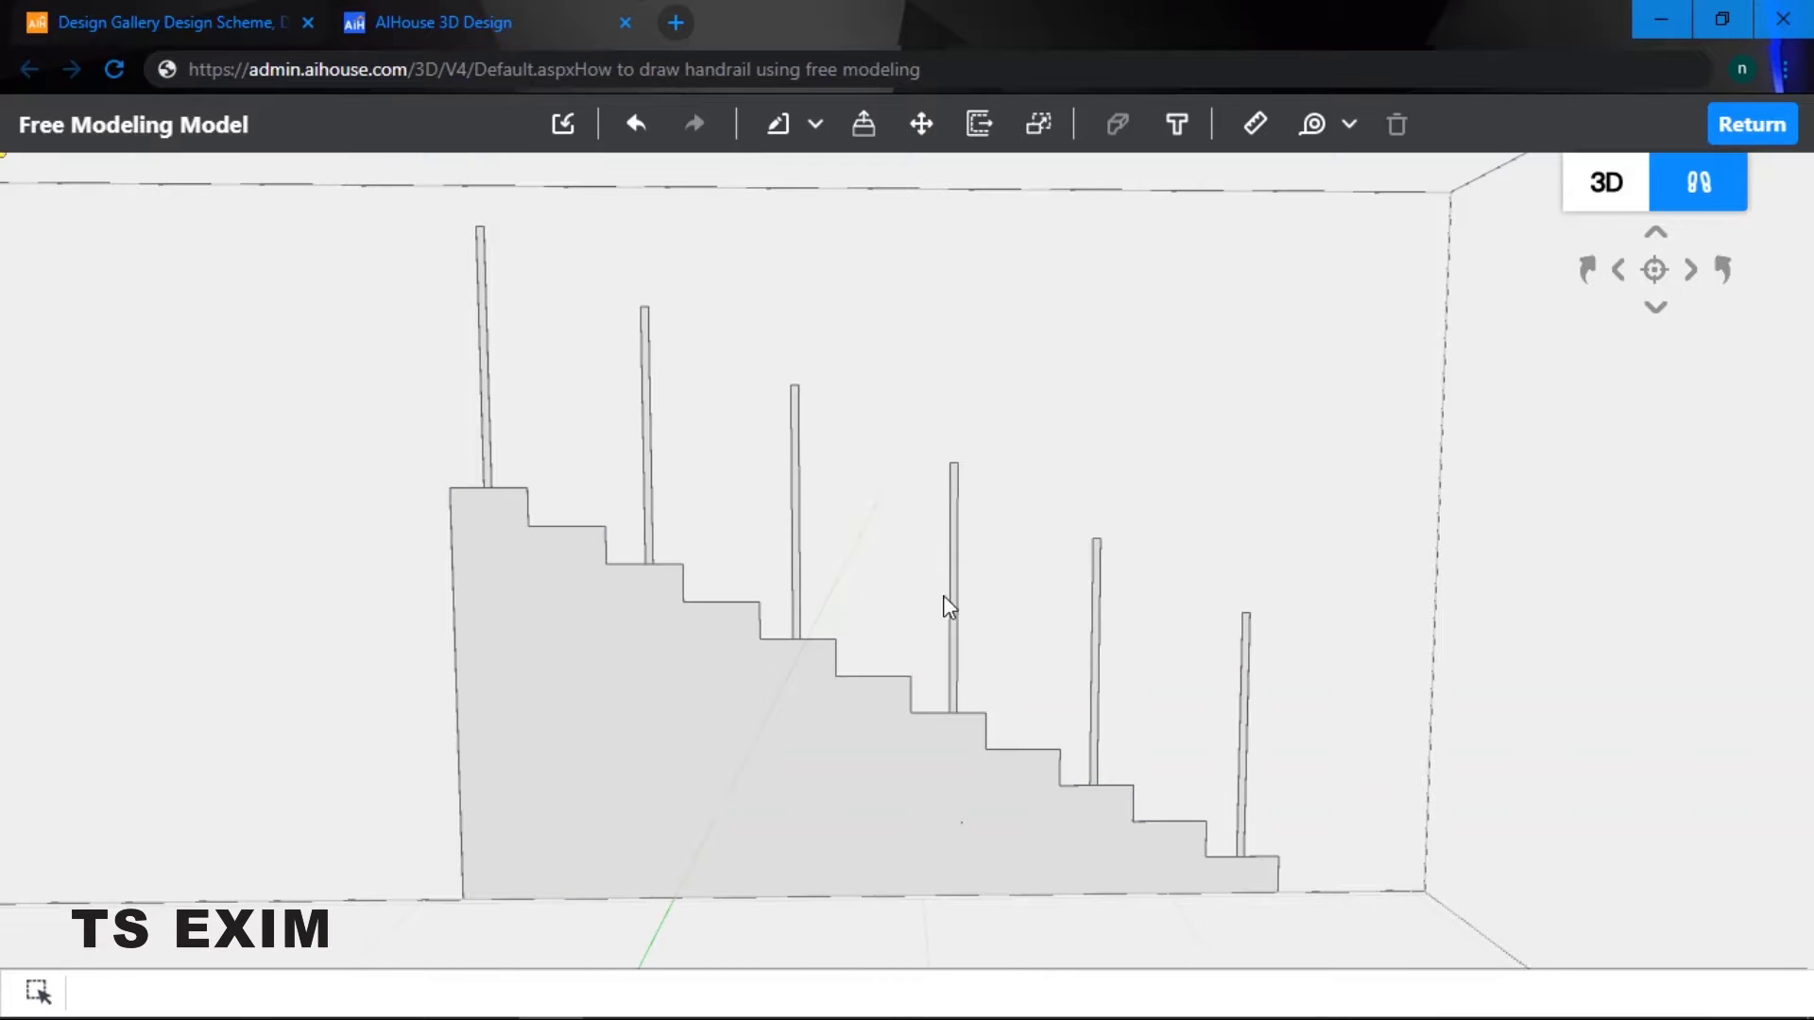
# - Add a horizontal subline 150 below the top edge of the post on the lowest tread
pyautogui.moveTo(752, 454); pyautogui.dragTo(751, 447, button='right')
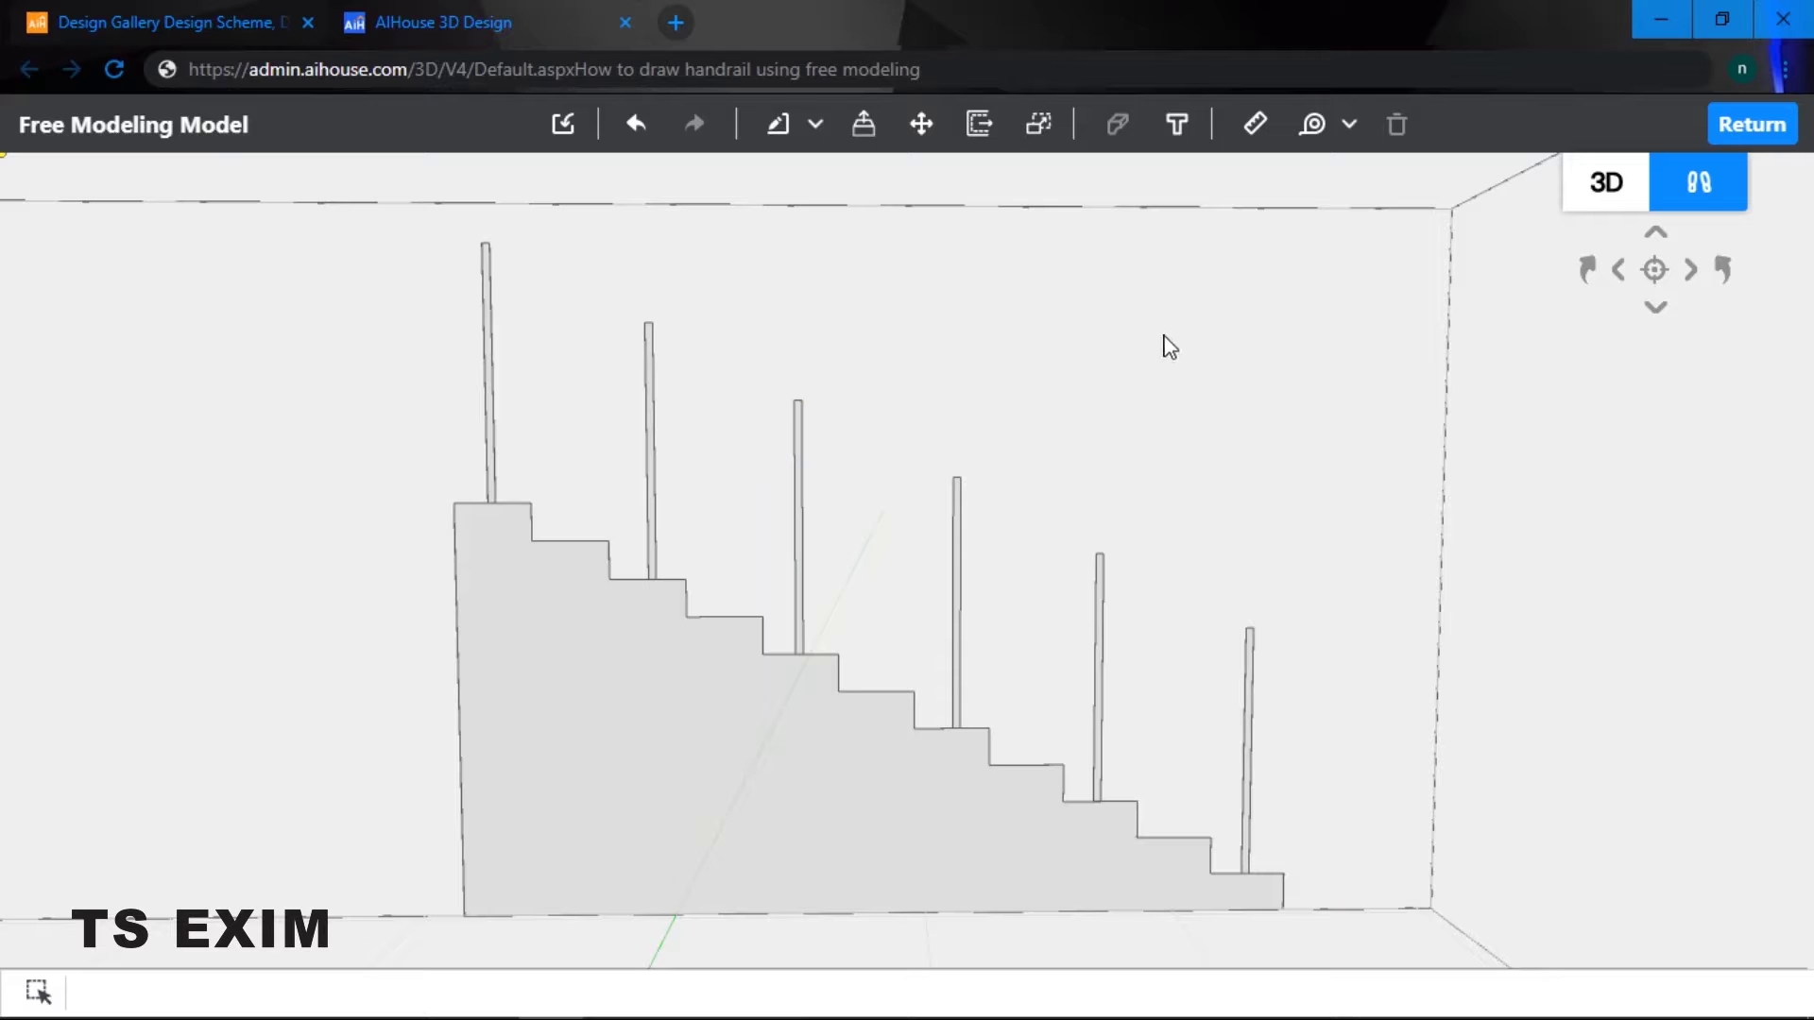
pyautogui.click(1322, 127)
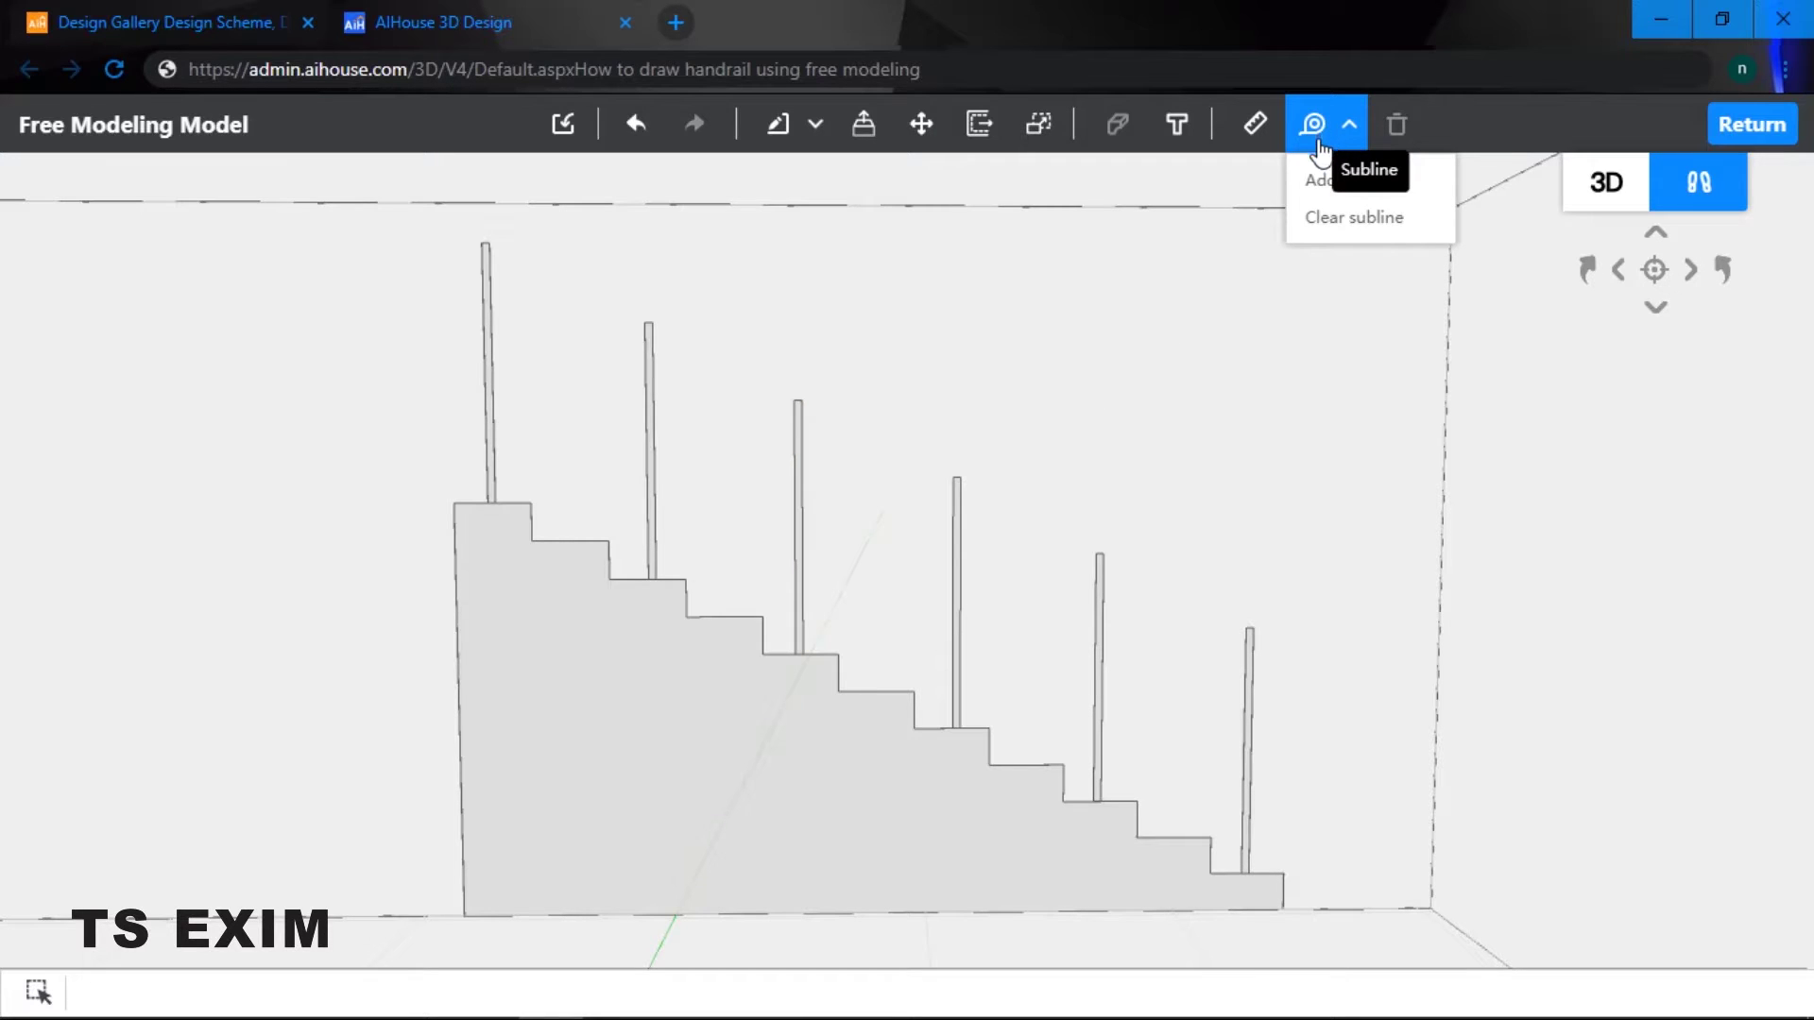
pyautogui.click(1332, 182)
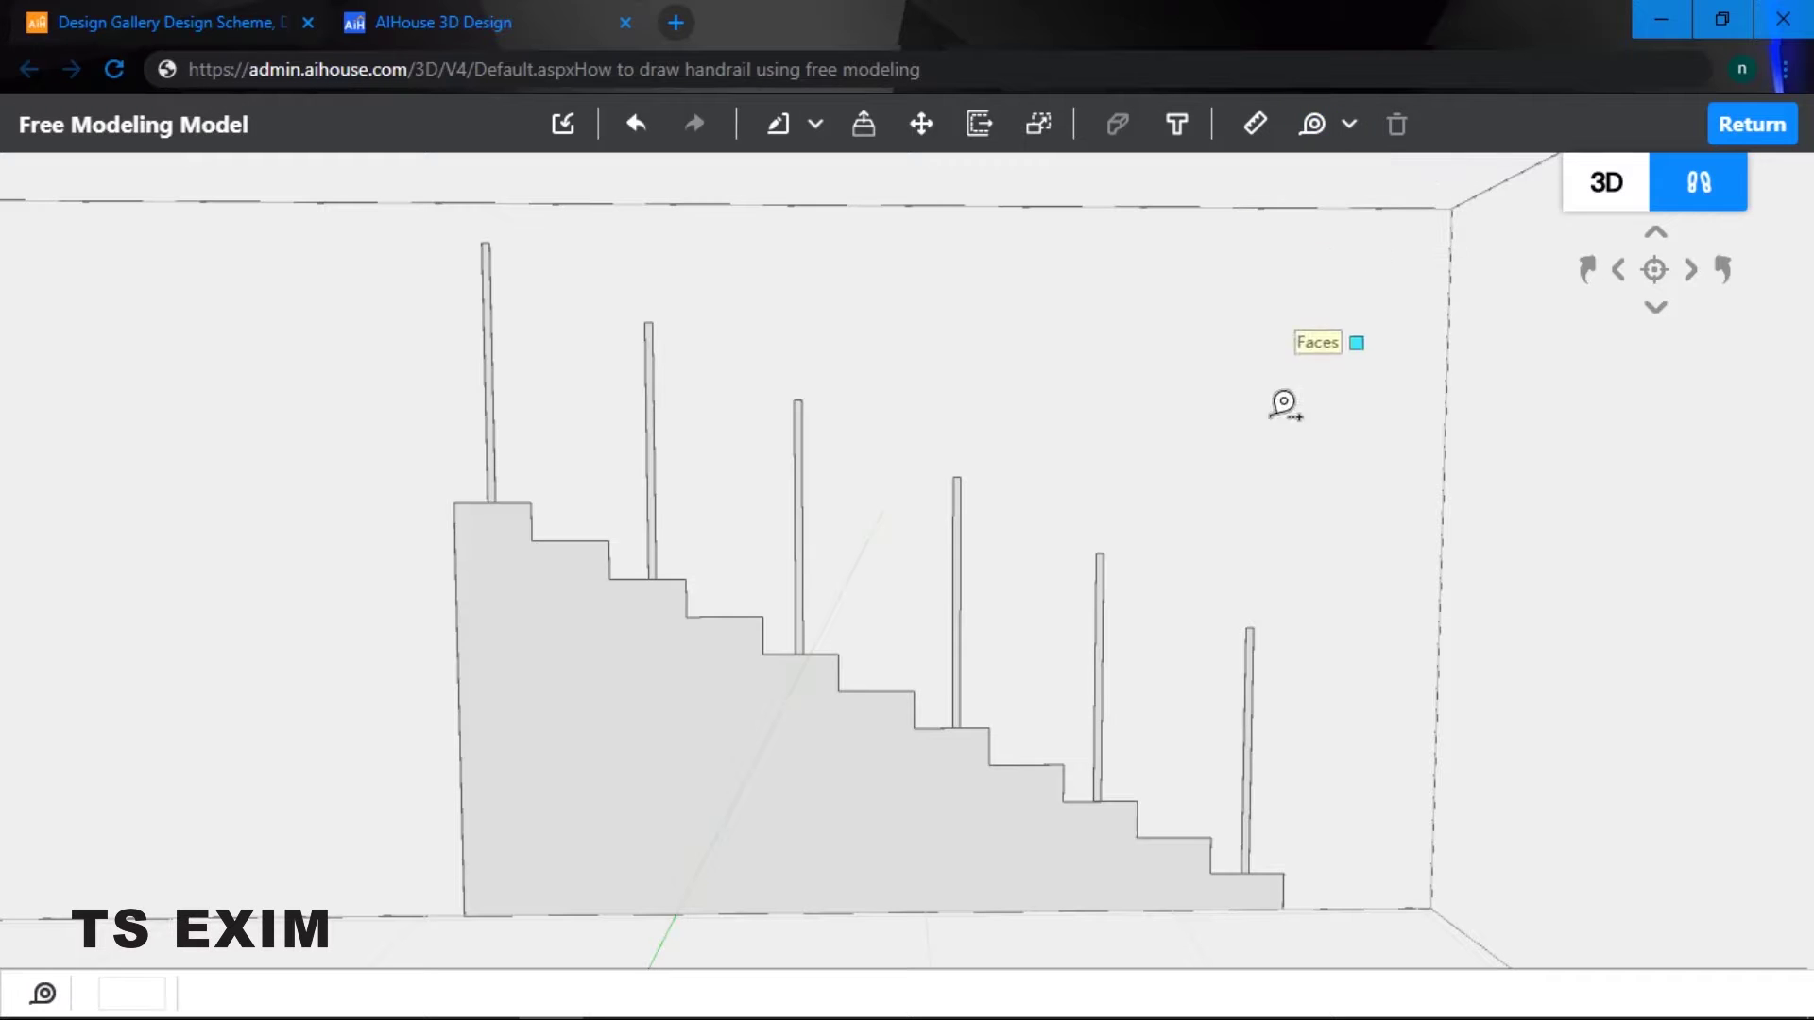
pyautogui.scroll(6, 1334, 789)
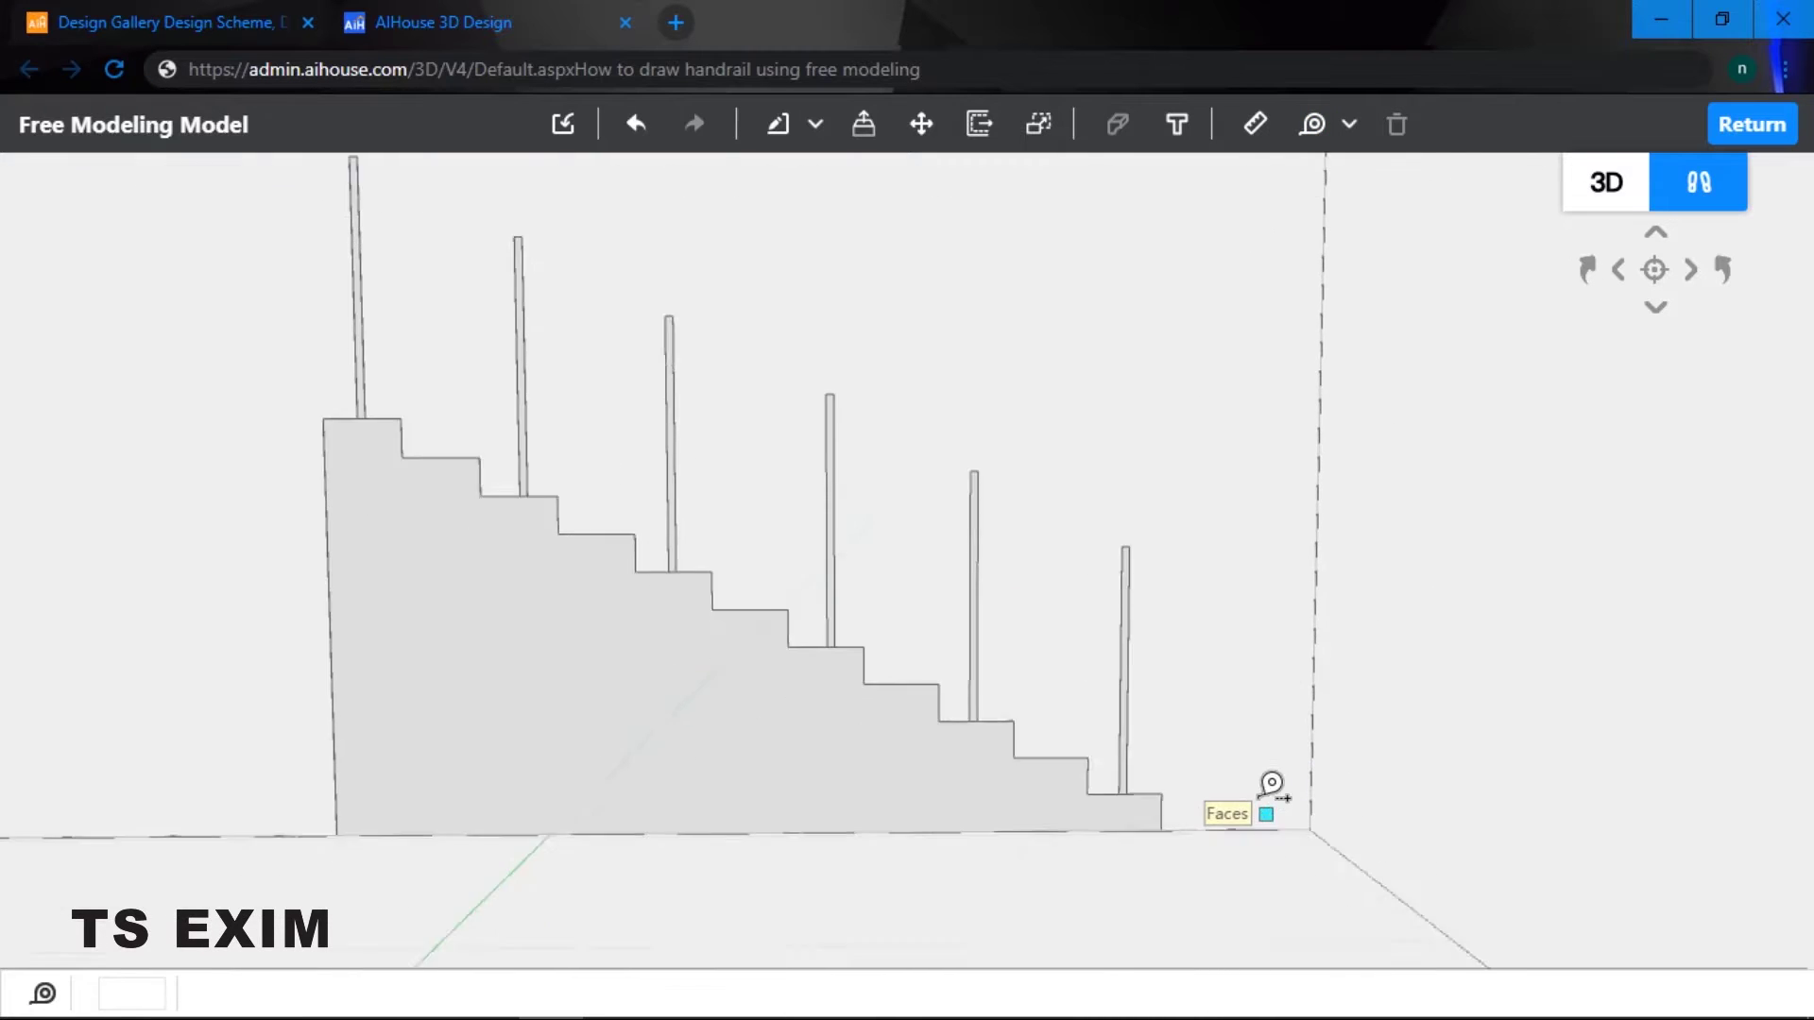
pyautogui.scroll(5, 1205, 715)
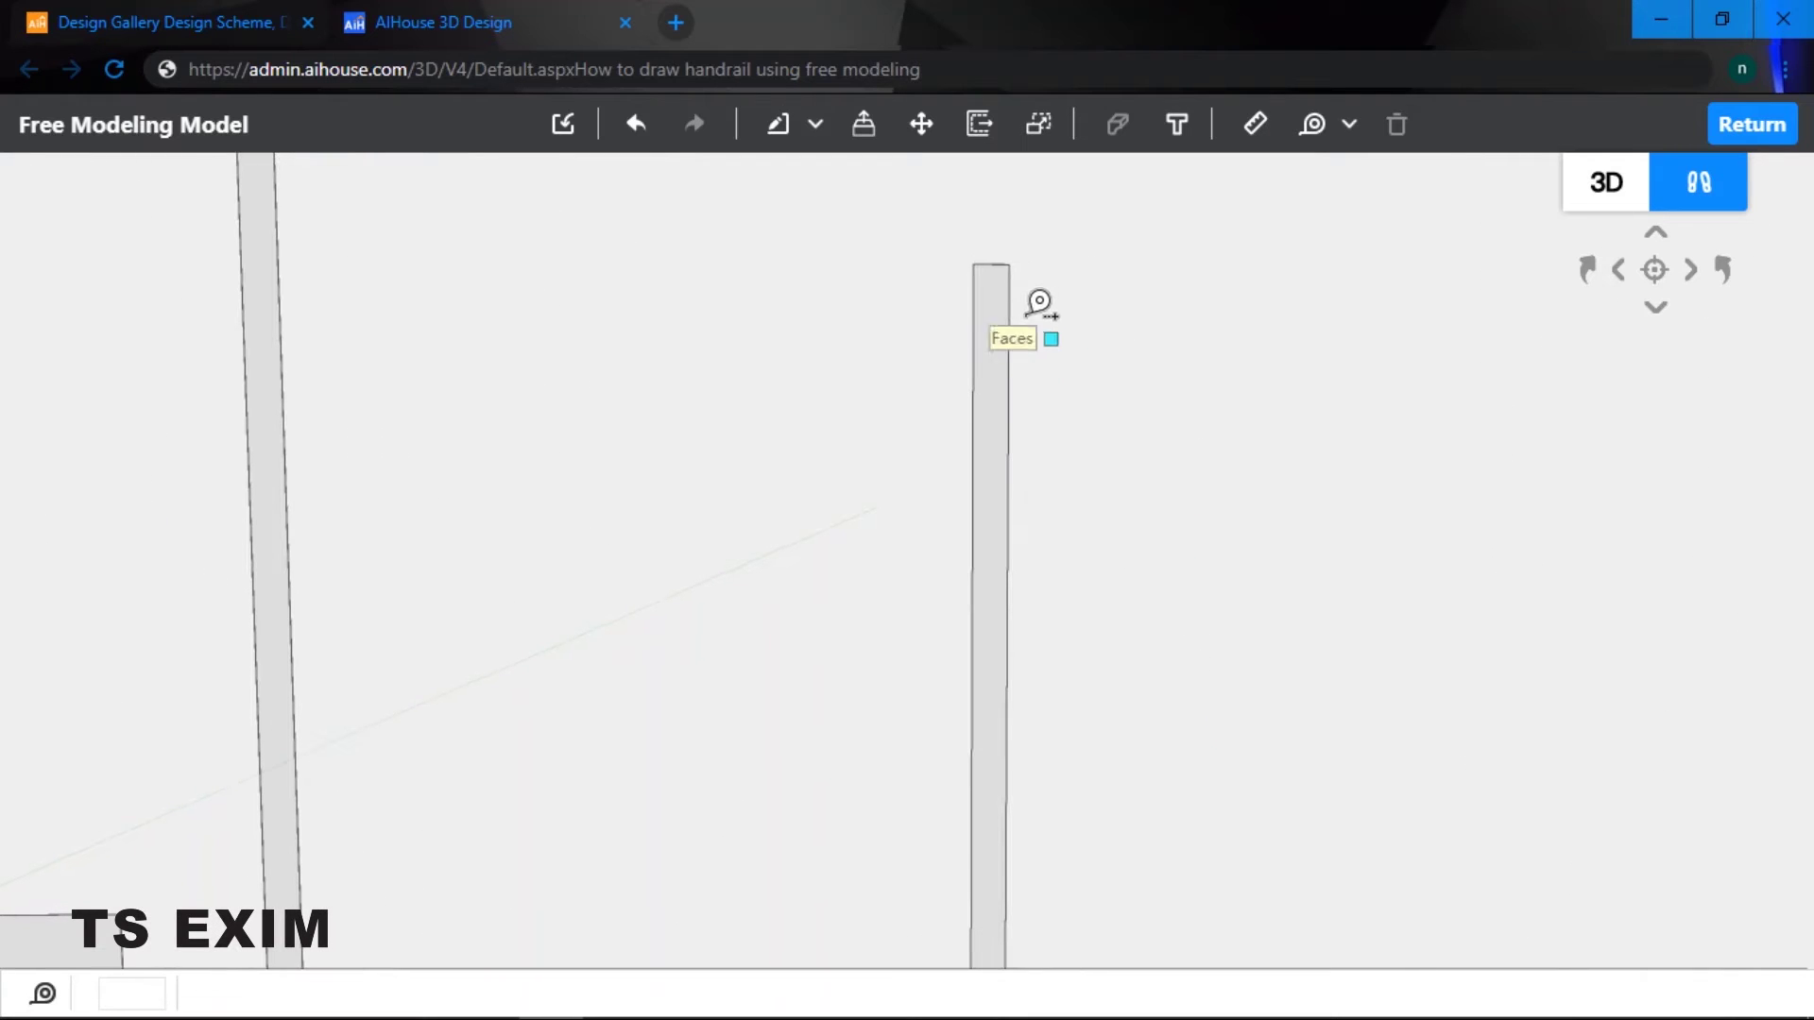
pyautogui.click(991, 265)
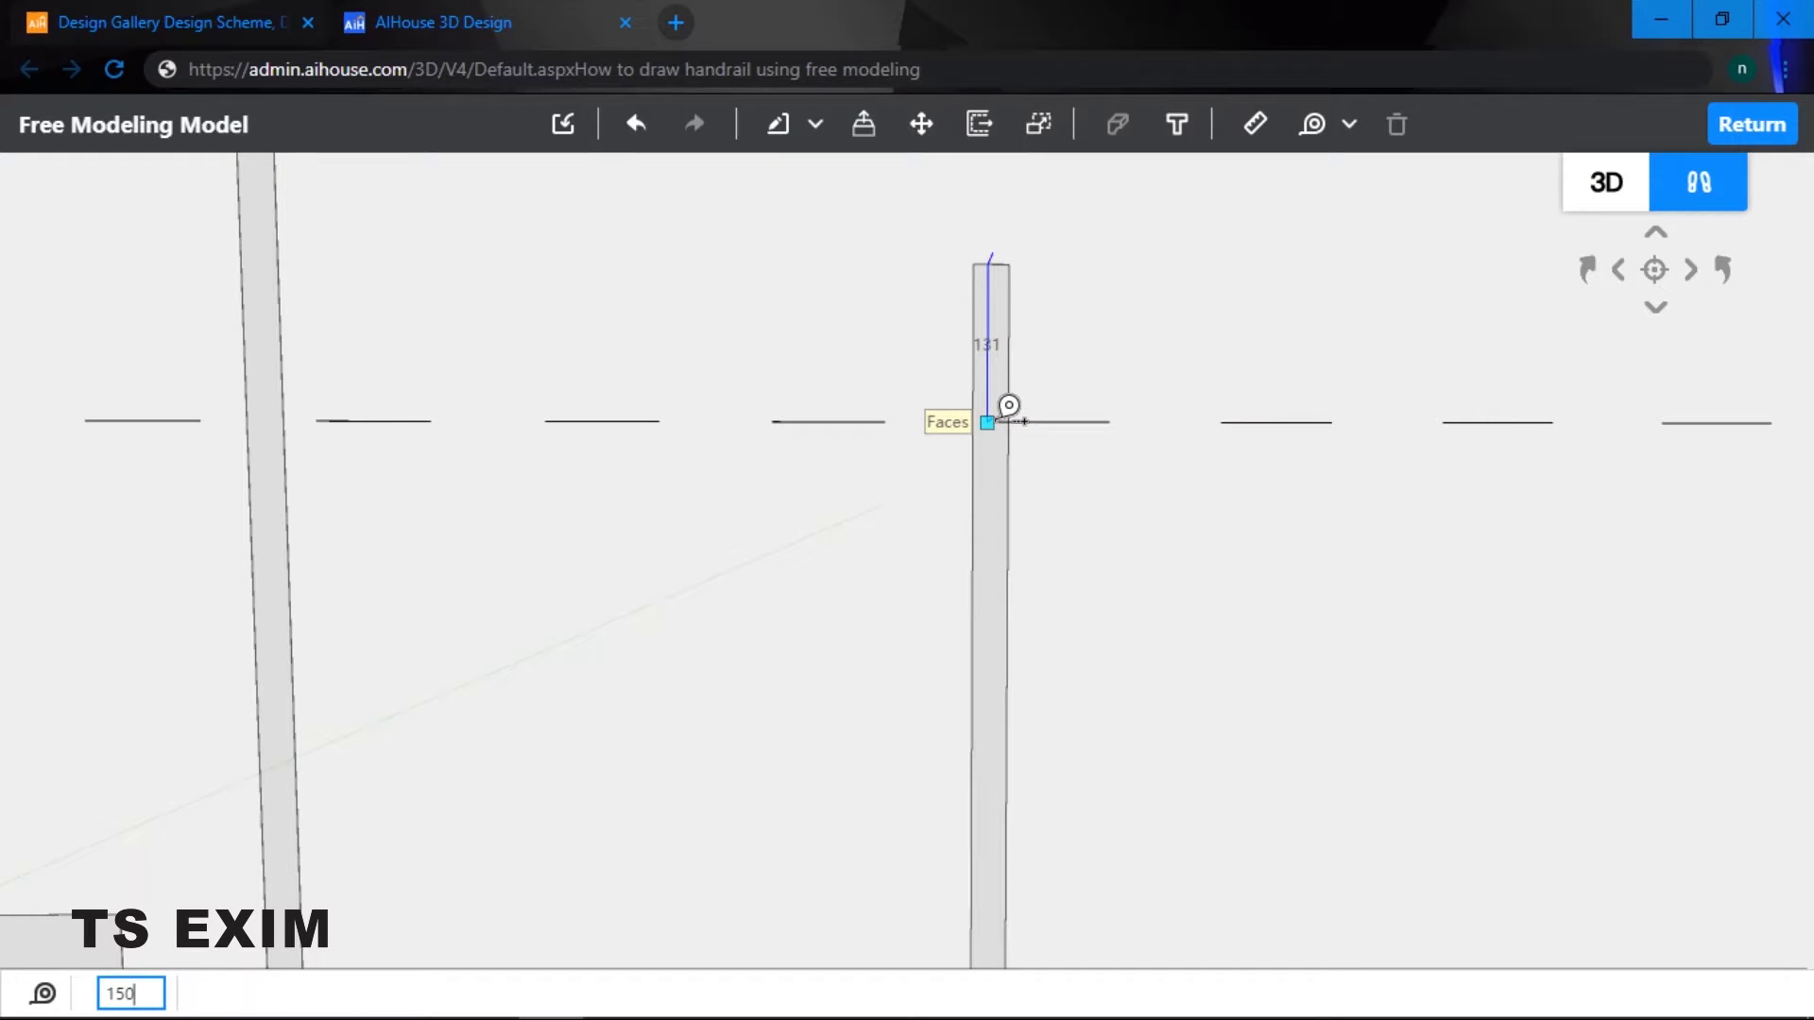
pyautogui.press('Return')
# - Add a horizontal subline 150 above the lowest tread at the base of its post
pyautogui.press('e')
pyautogui.press('q')
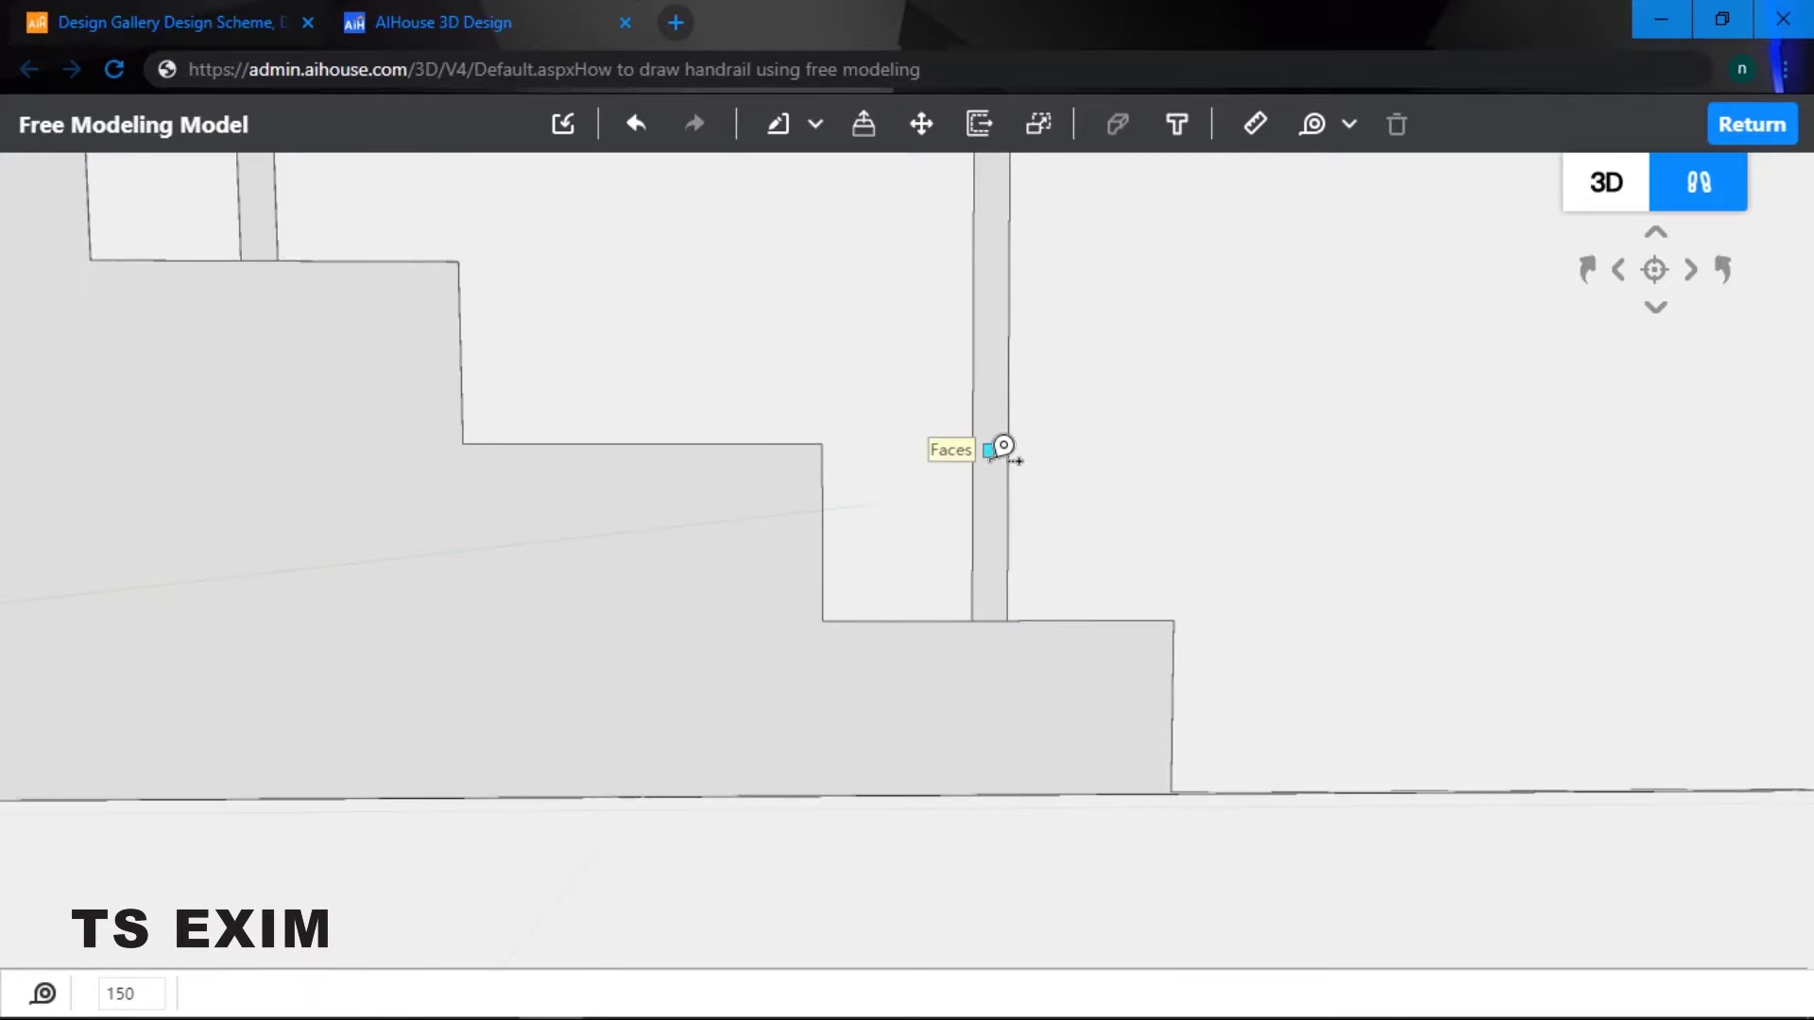
pyautogui.click(1000, 572)
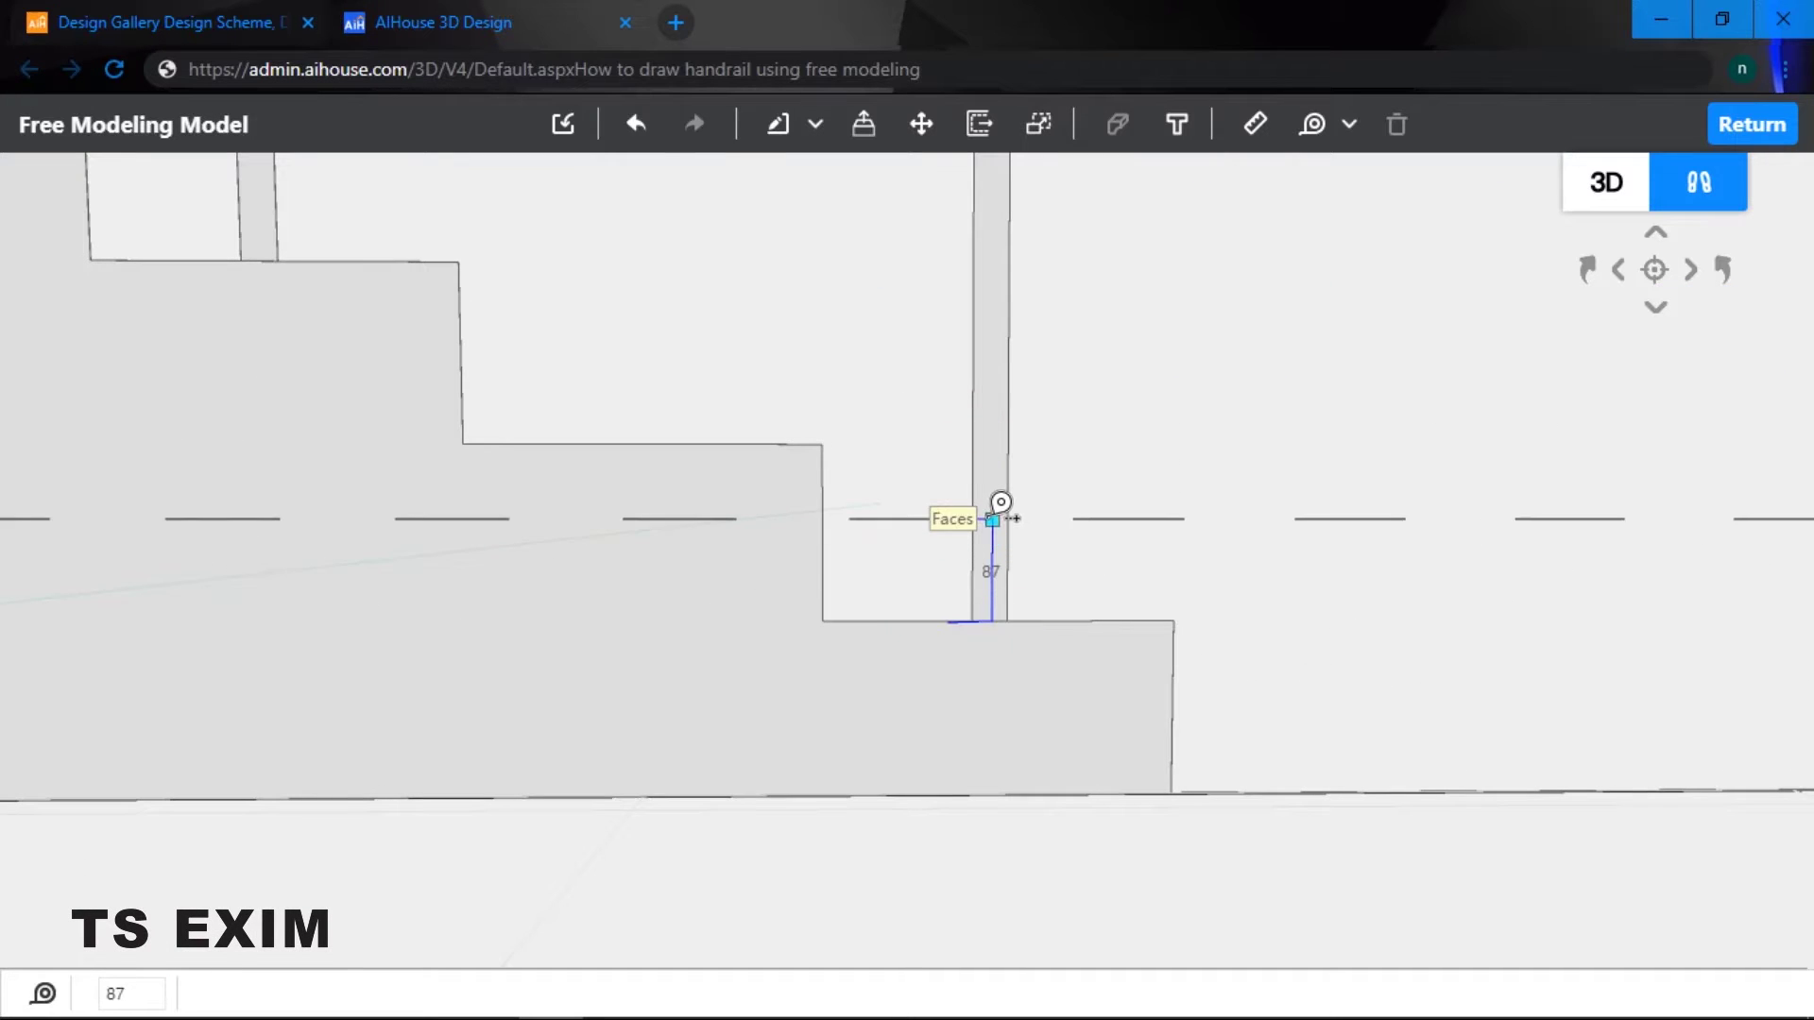
pyautogui.press('Return')
# - Add horizontal sublines 150 above the base and 150 below the top of the second-lowest post
pyautogui.press('a')
pyautogui.press('q')
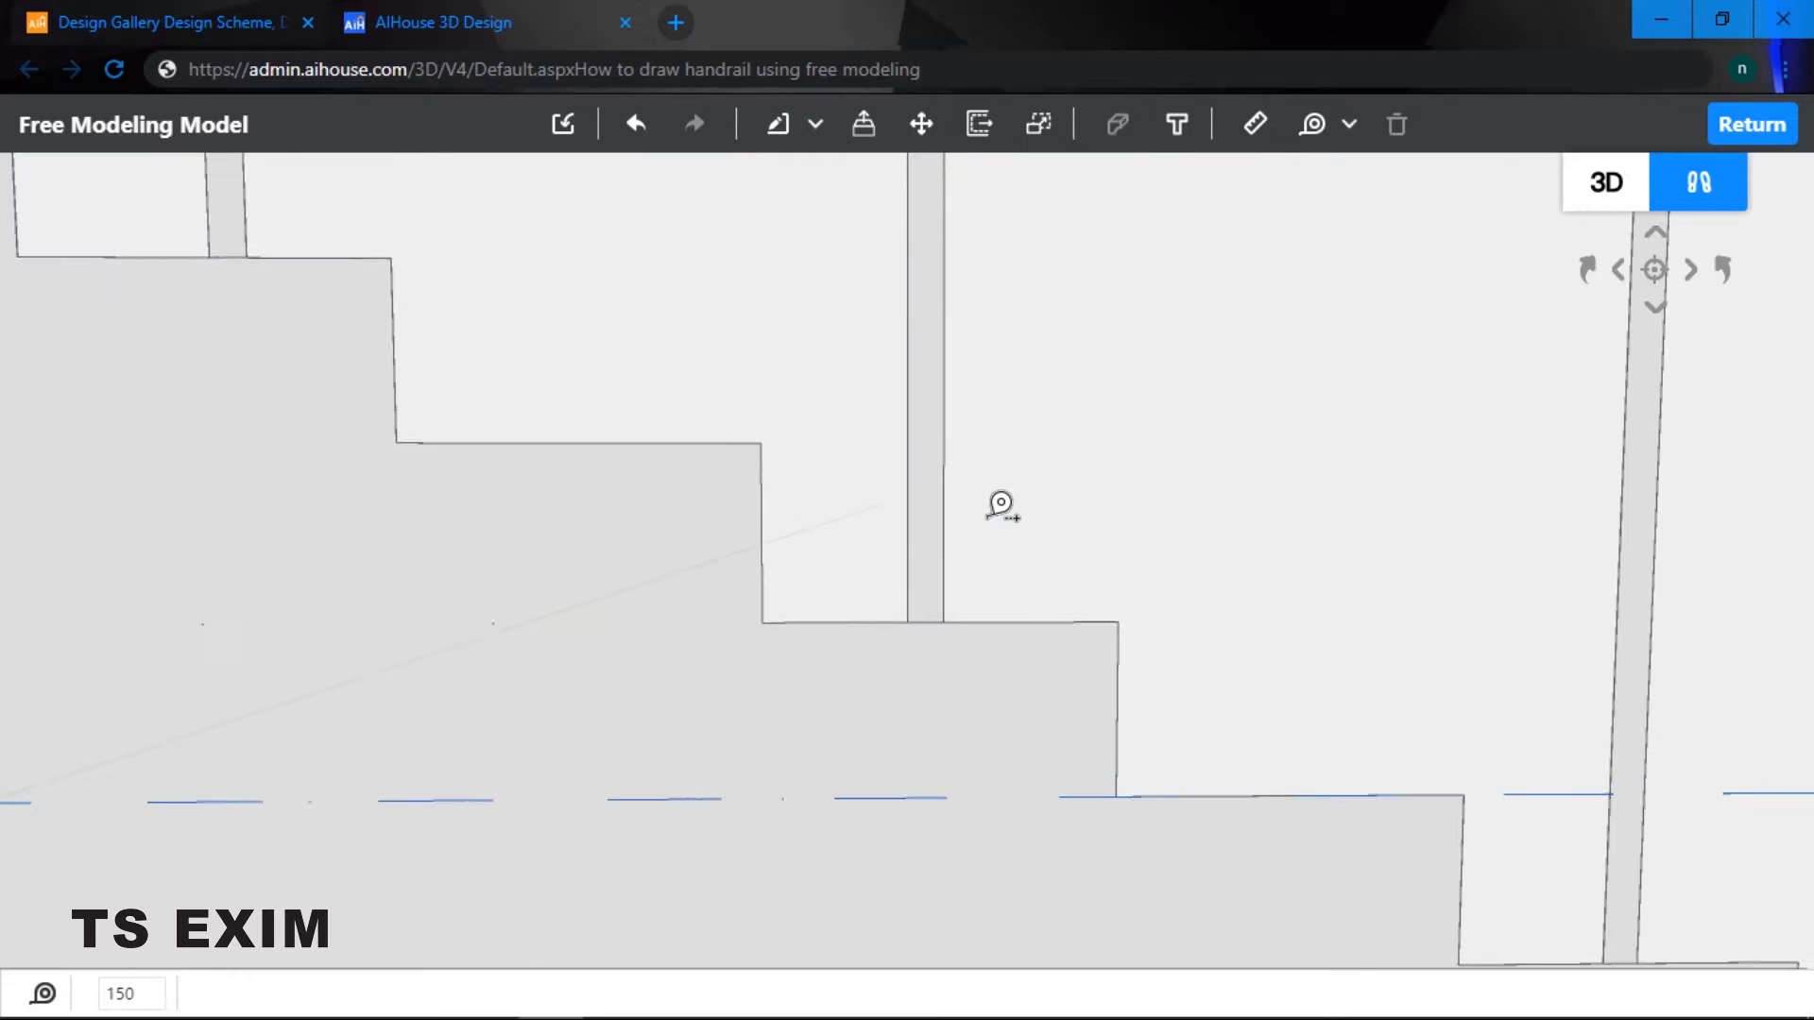
pyautogui.click(938, 604)
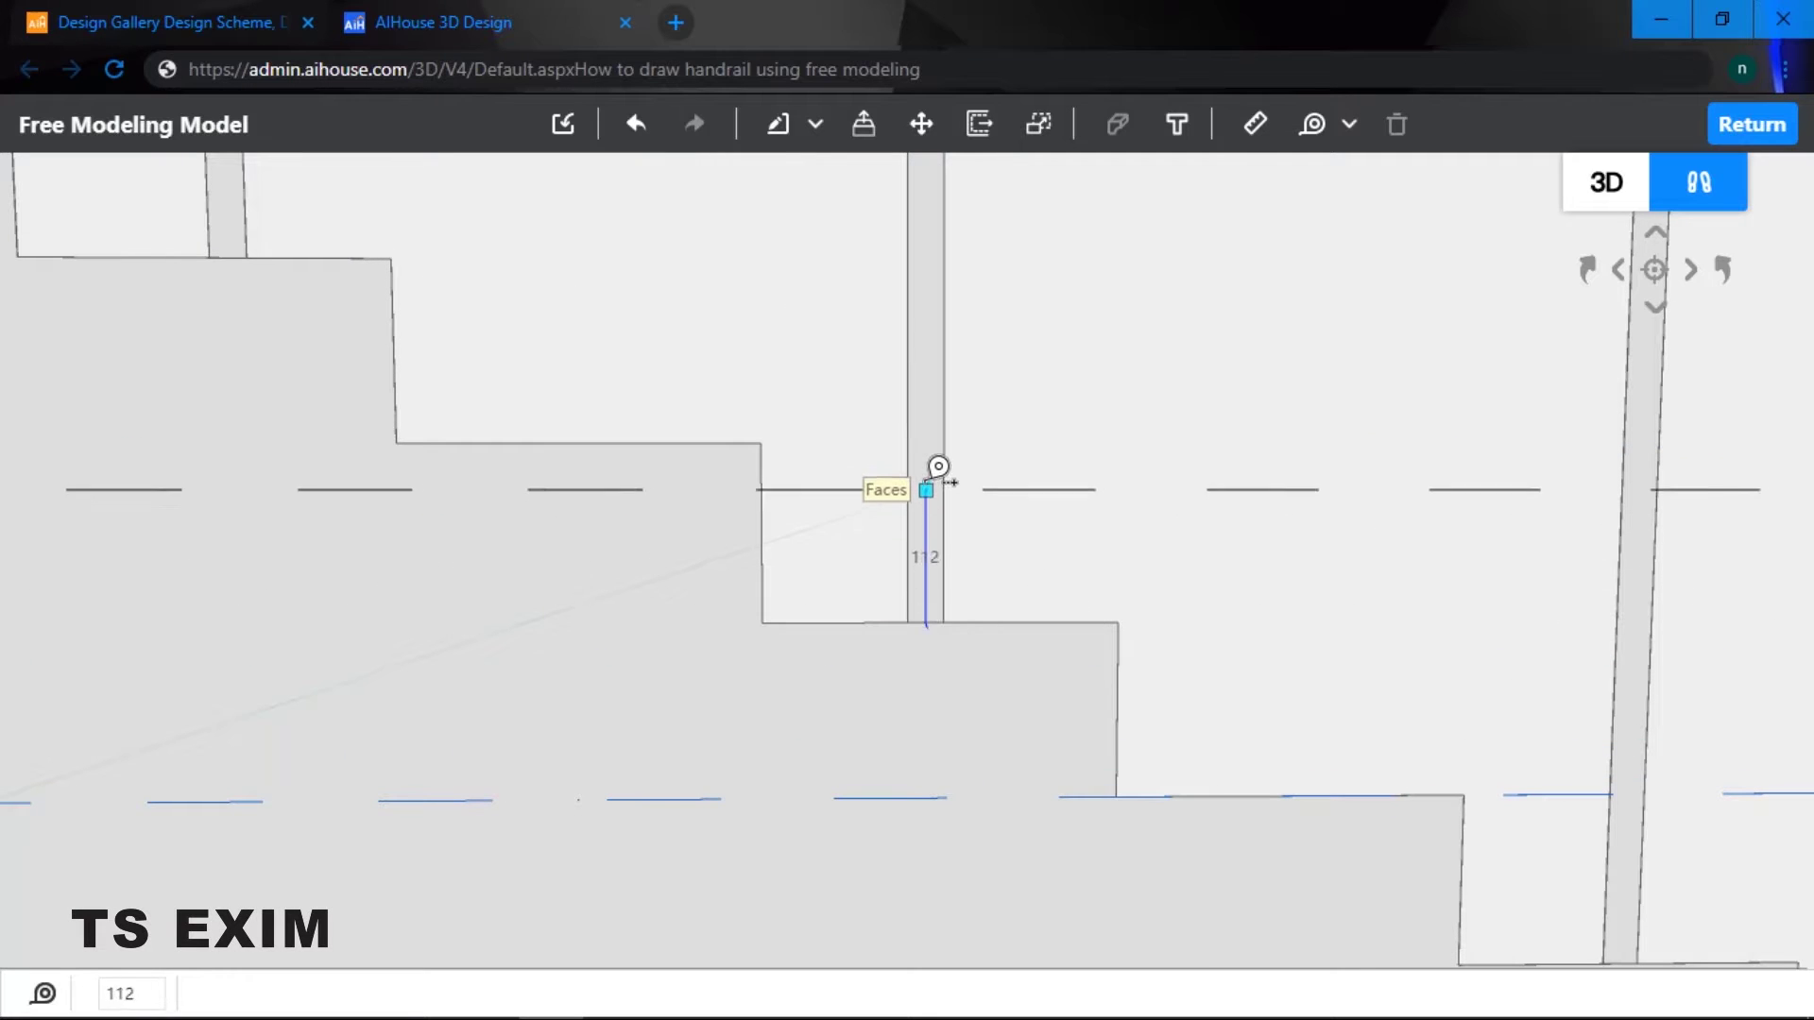
pyautogui.write('150')
pyautogui.press('Return')
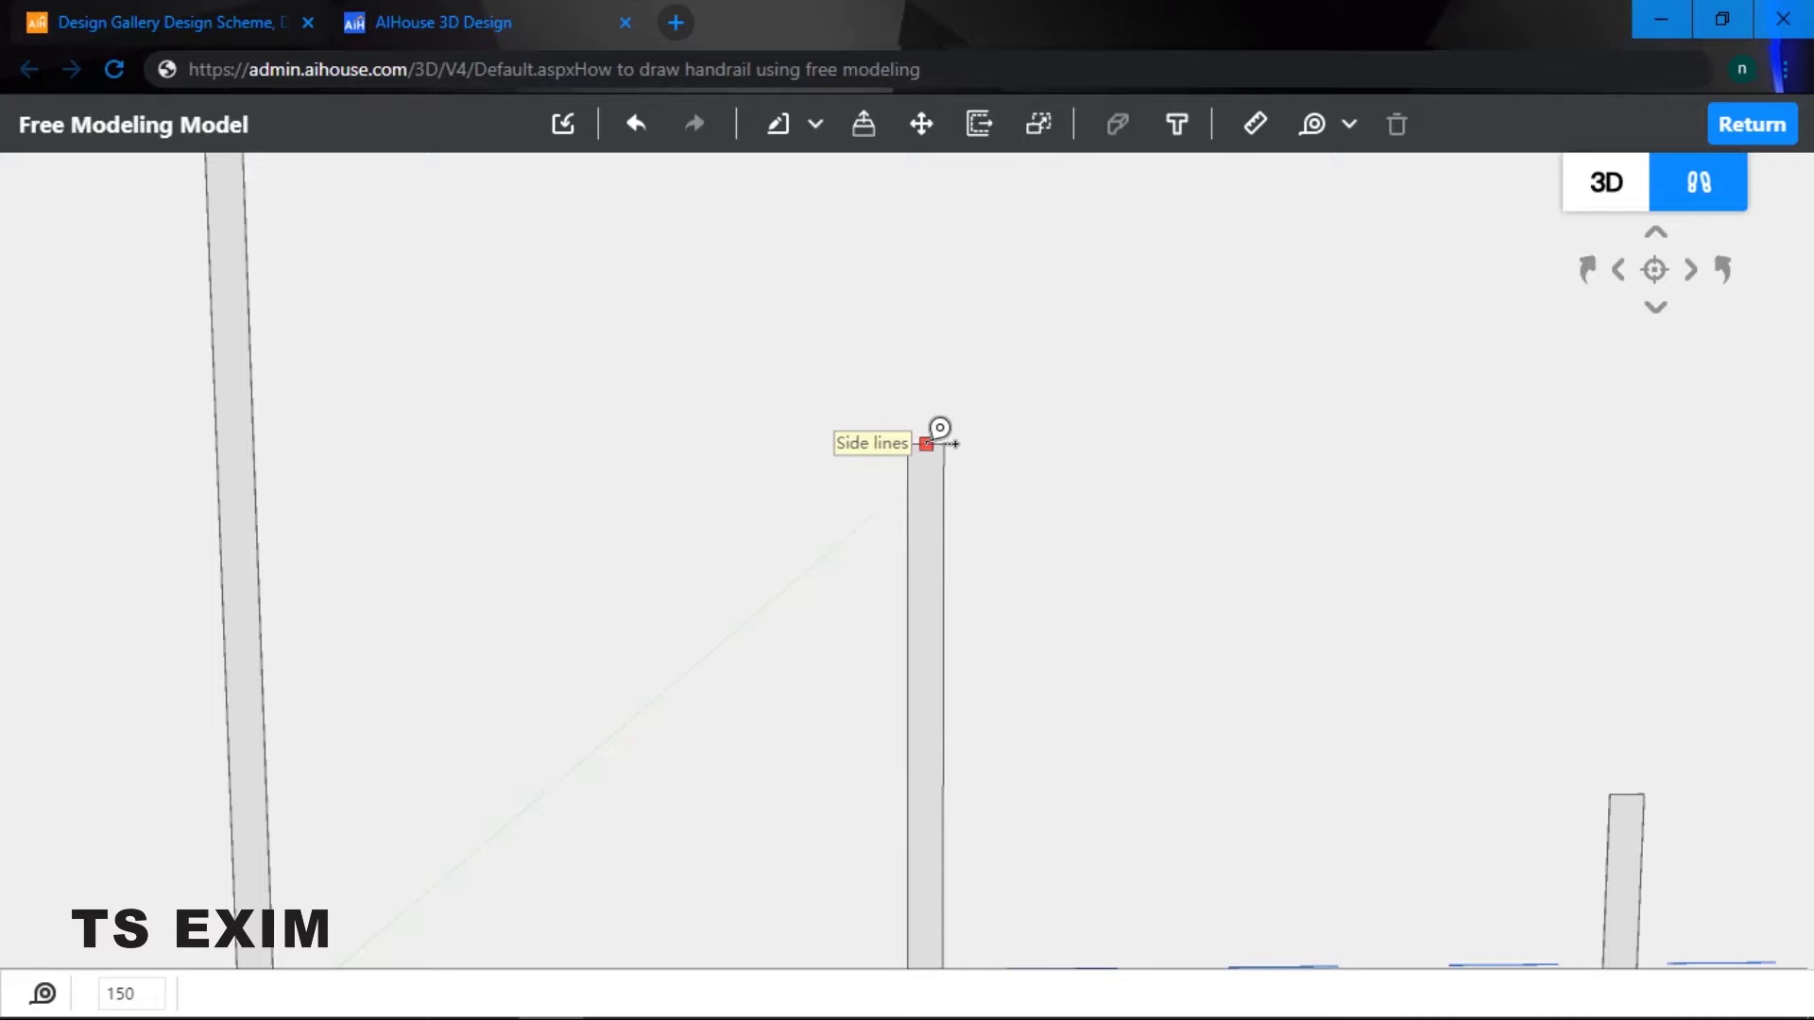
pyautogui.click(940, 428)
pyautogui.write('150')
pyautogui.press('Return')
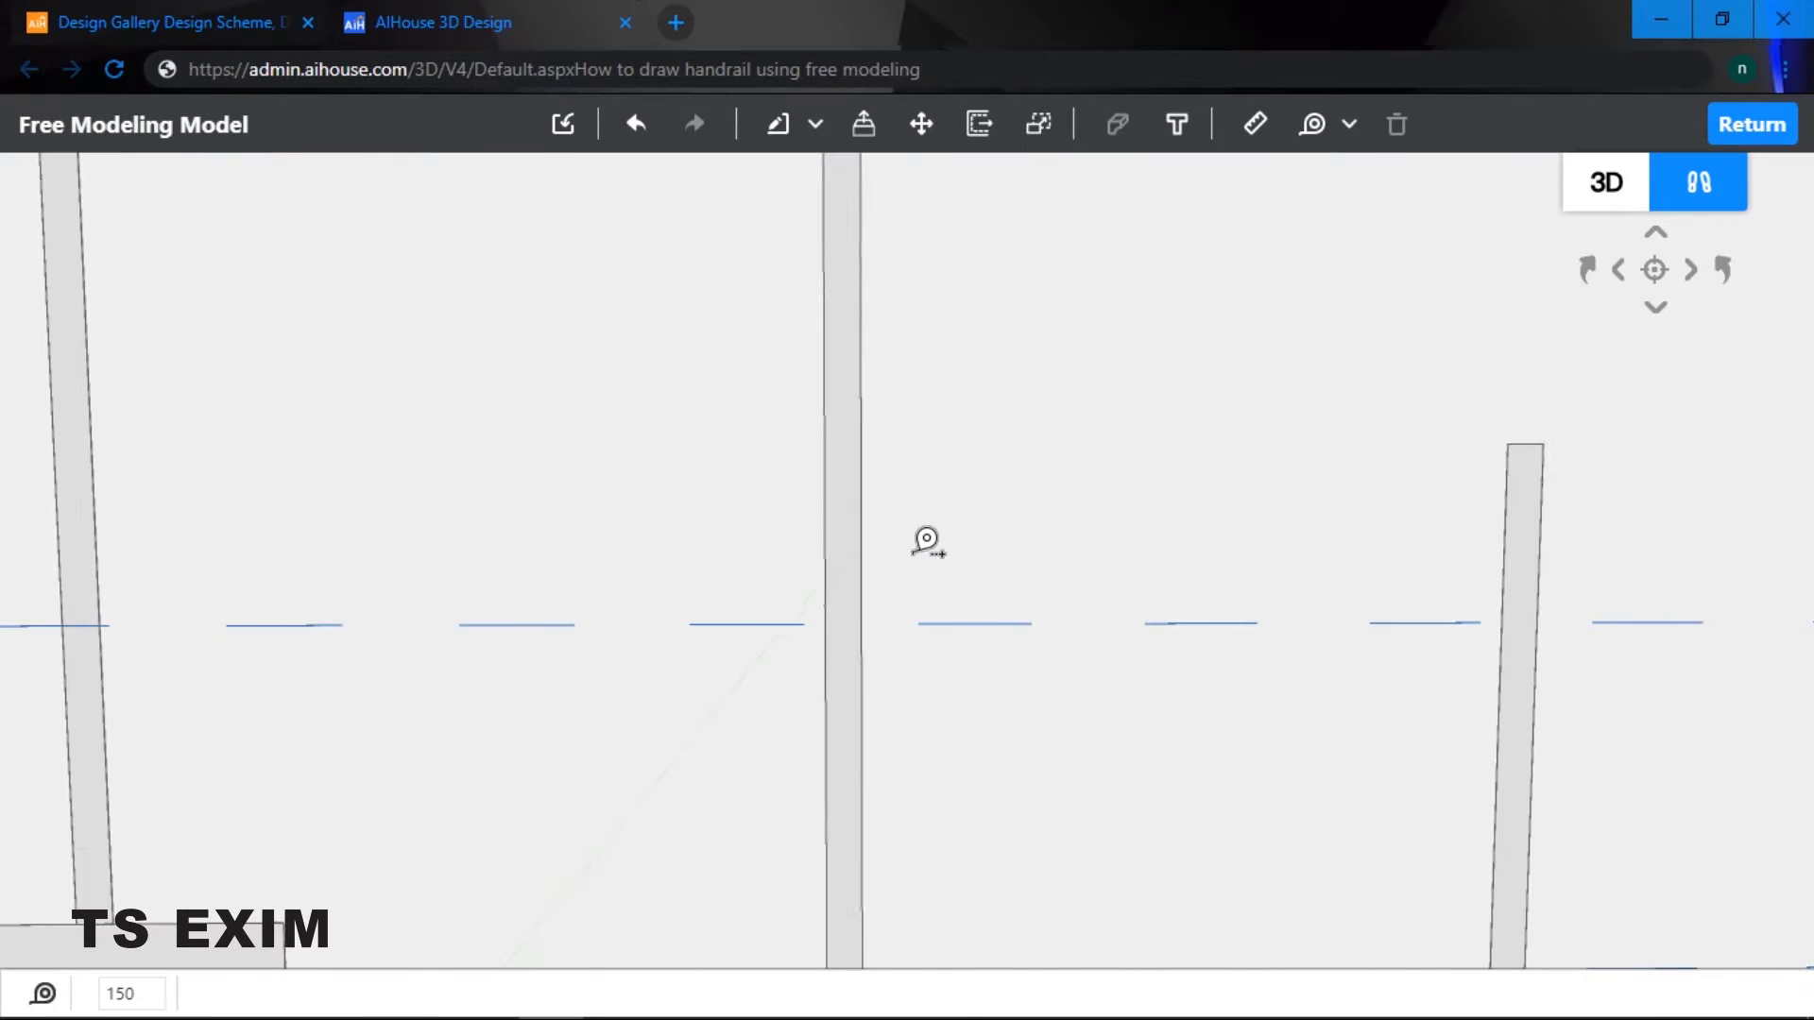
# - Add horizontal sublines 150 below the top and 150 above the base of the third-lowest post
pyautogui.click(852, 432)
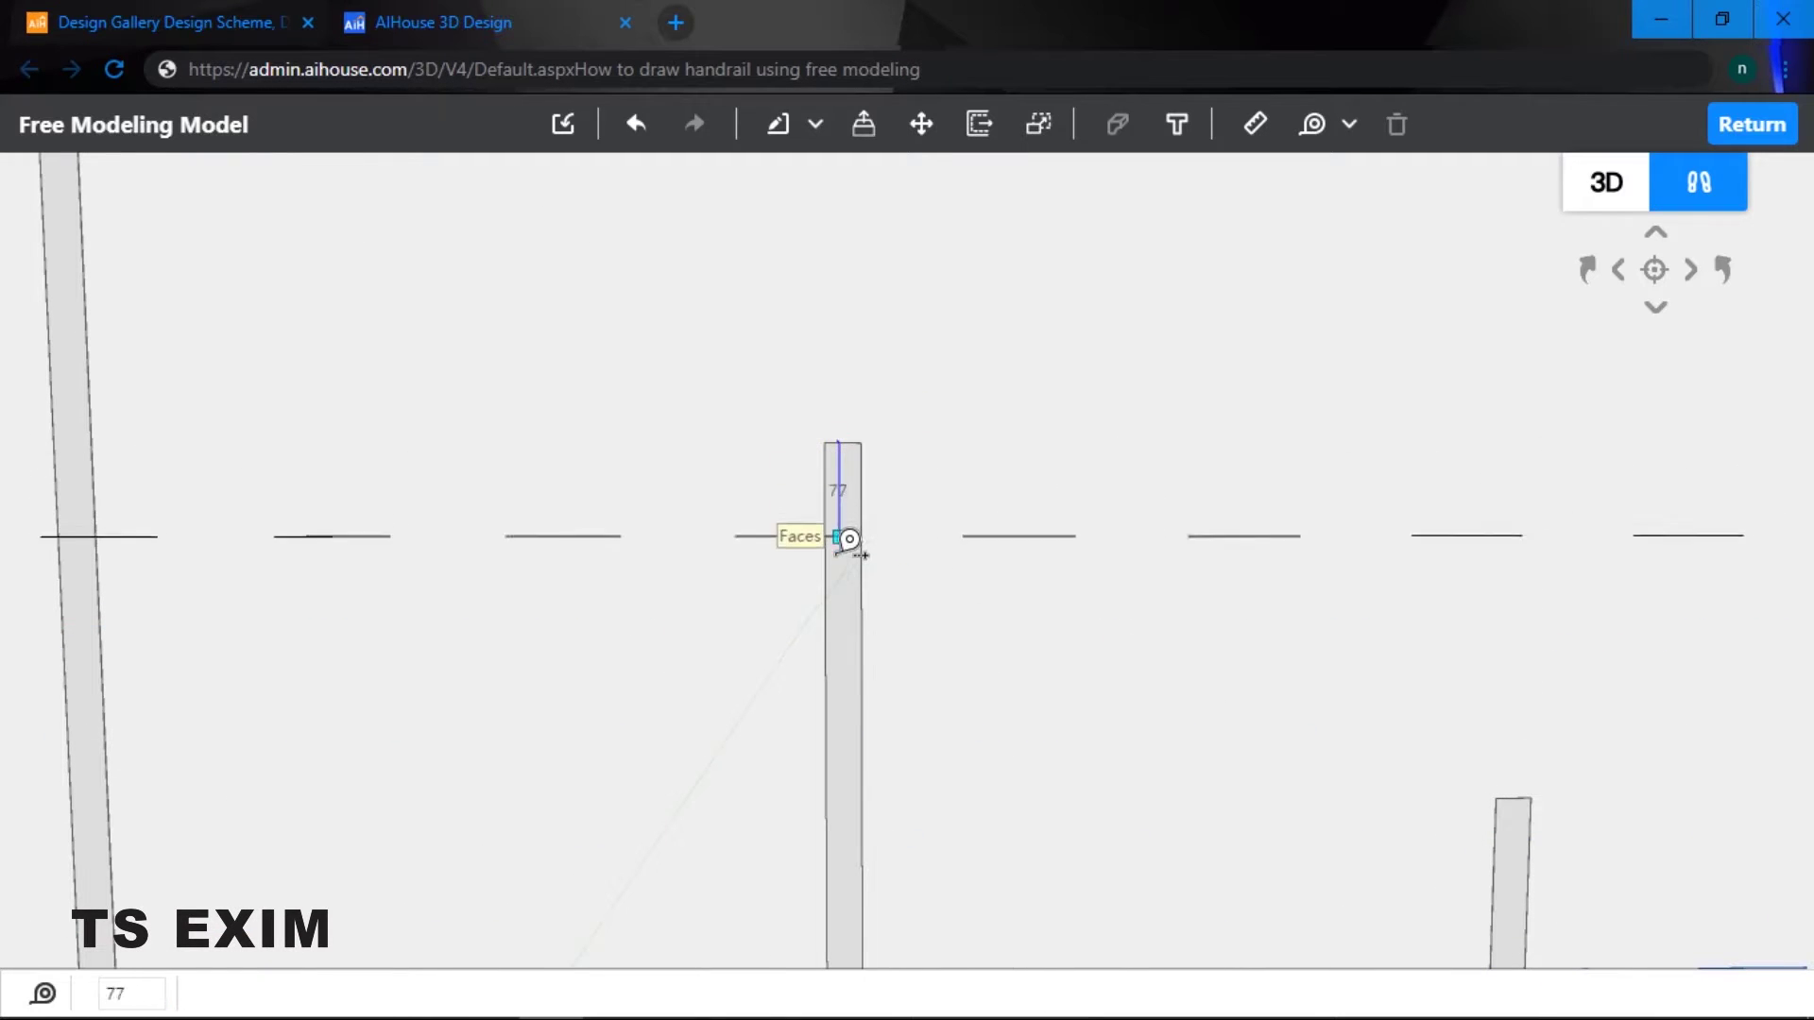
pyautogui.write('150')
pyautogui.press('Return')
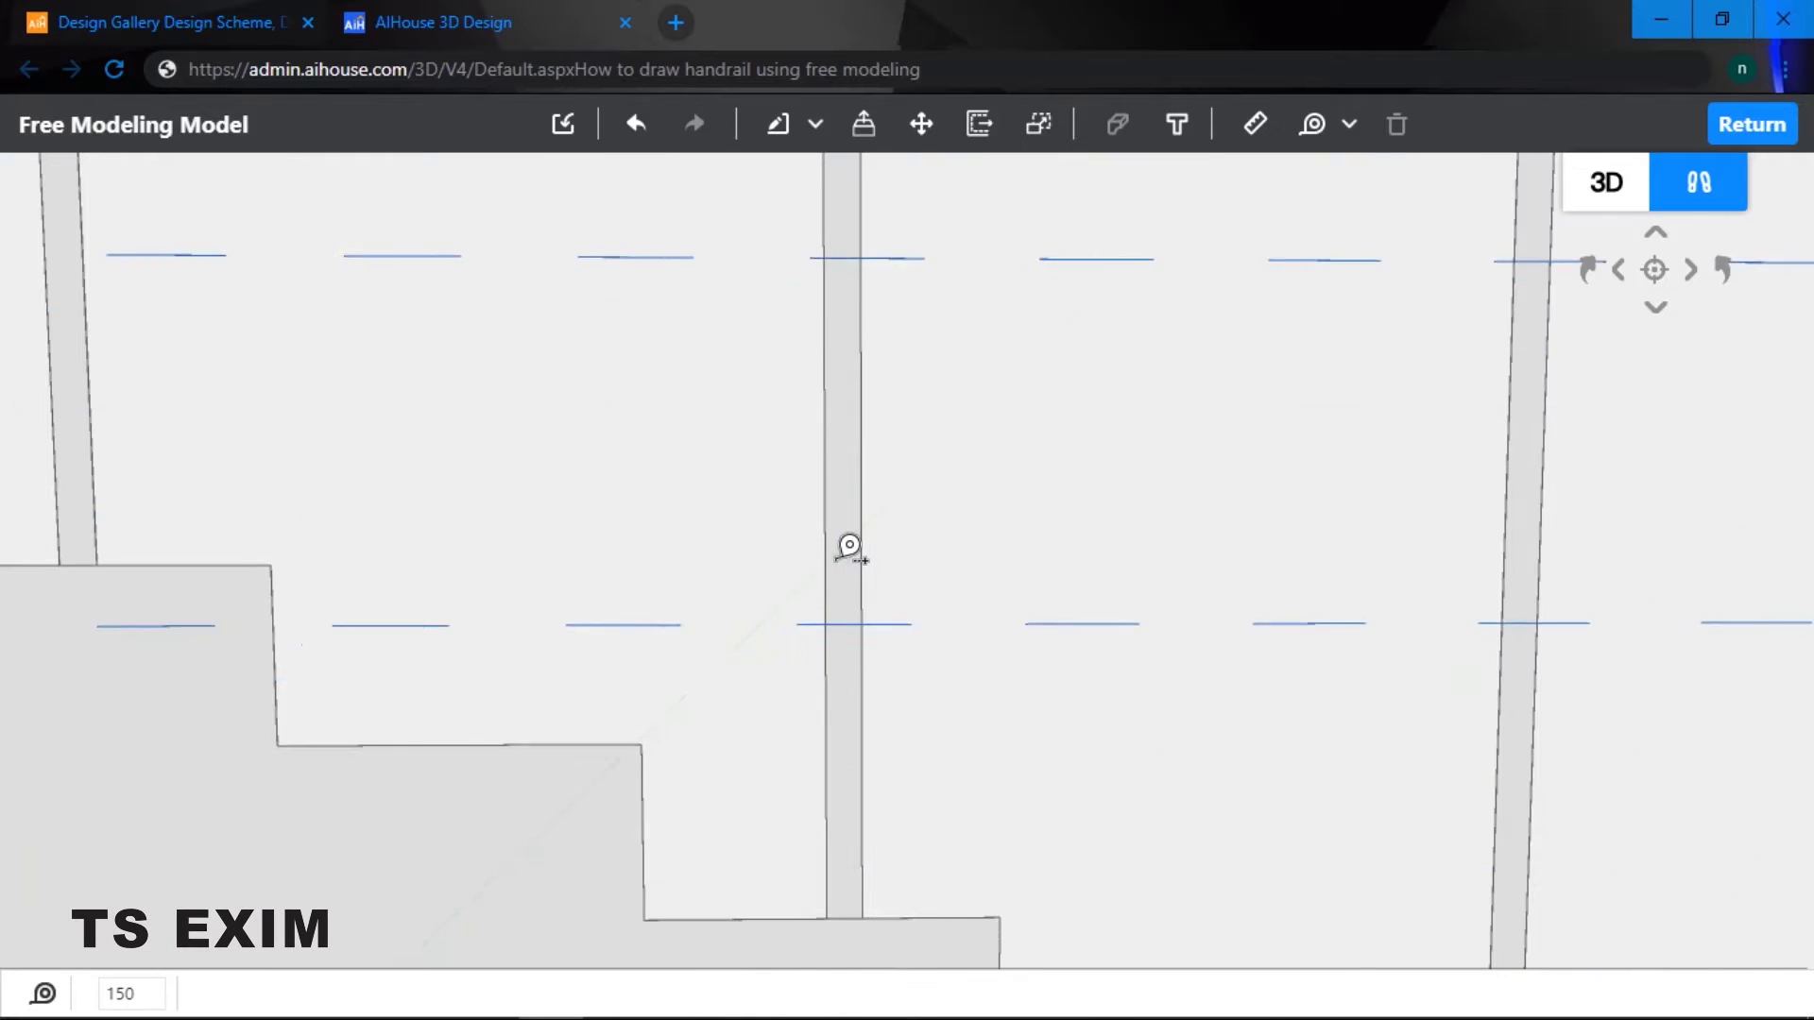
pyautogui.click(843, 623)
pyautogui.write('1')
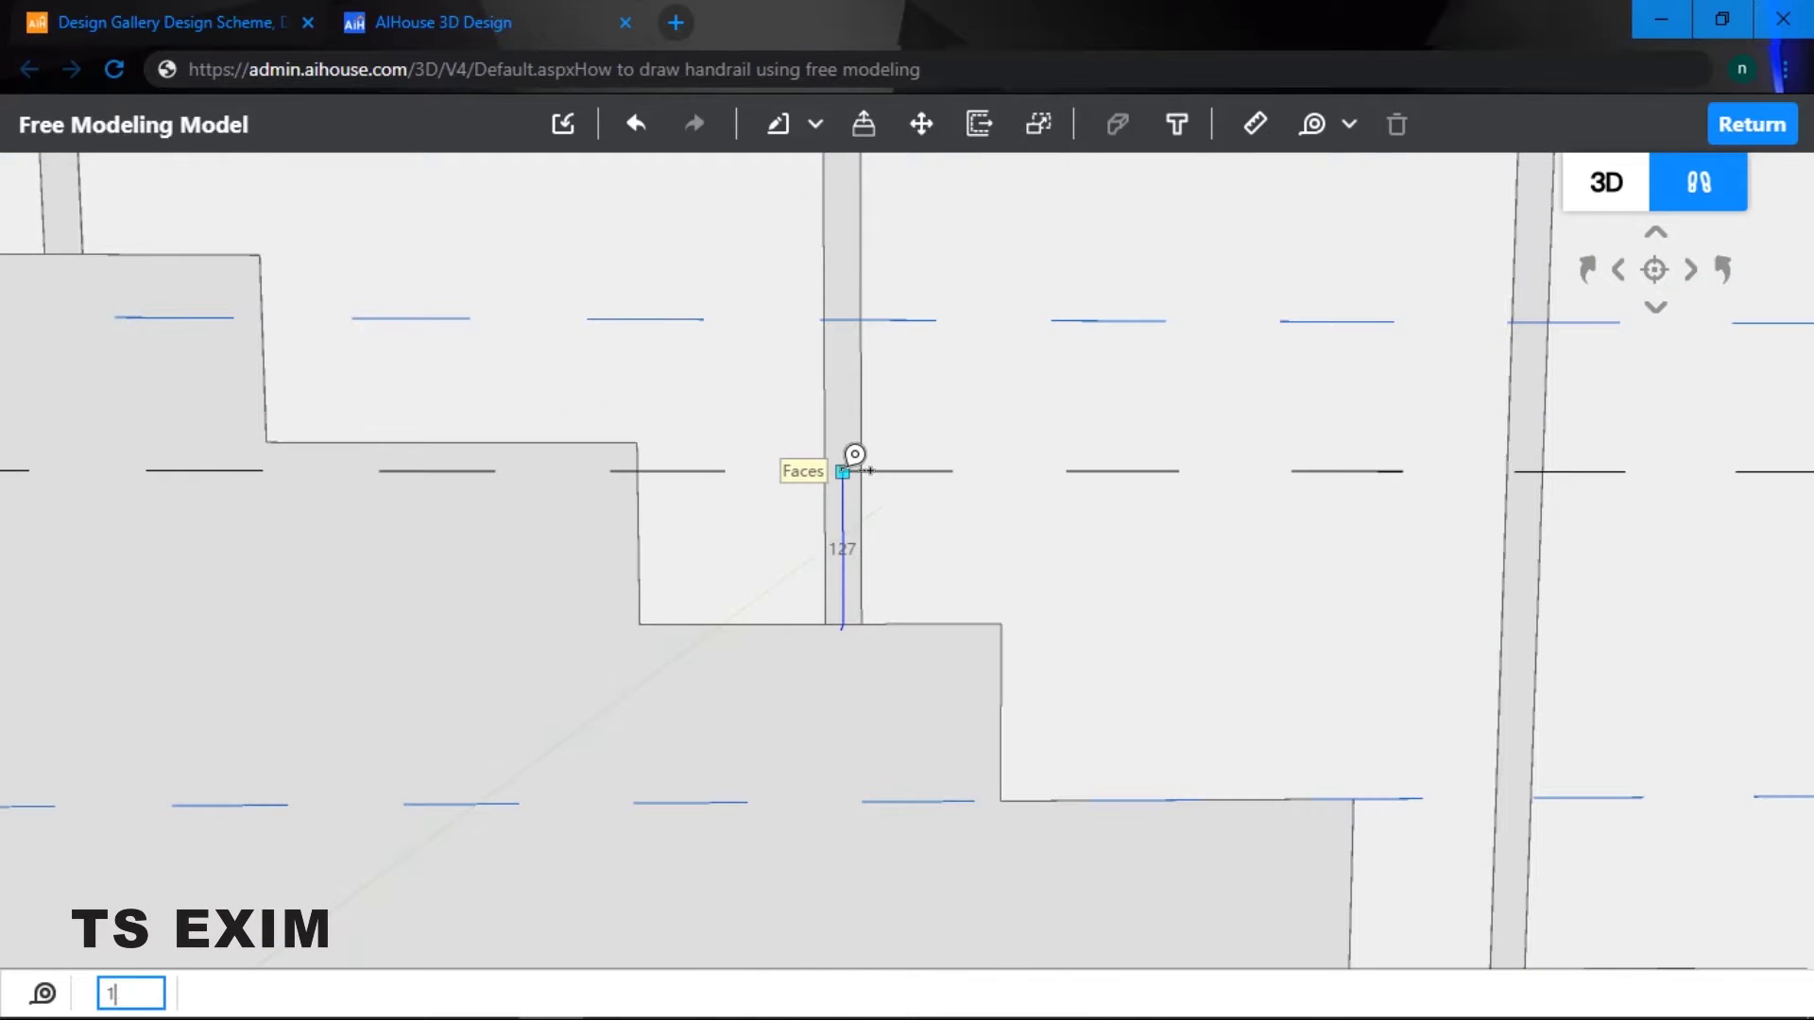
pyautogui.press('Return')
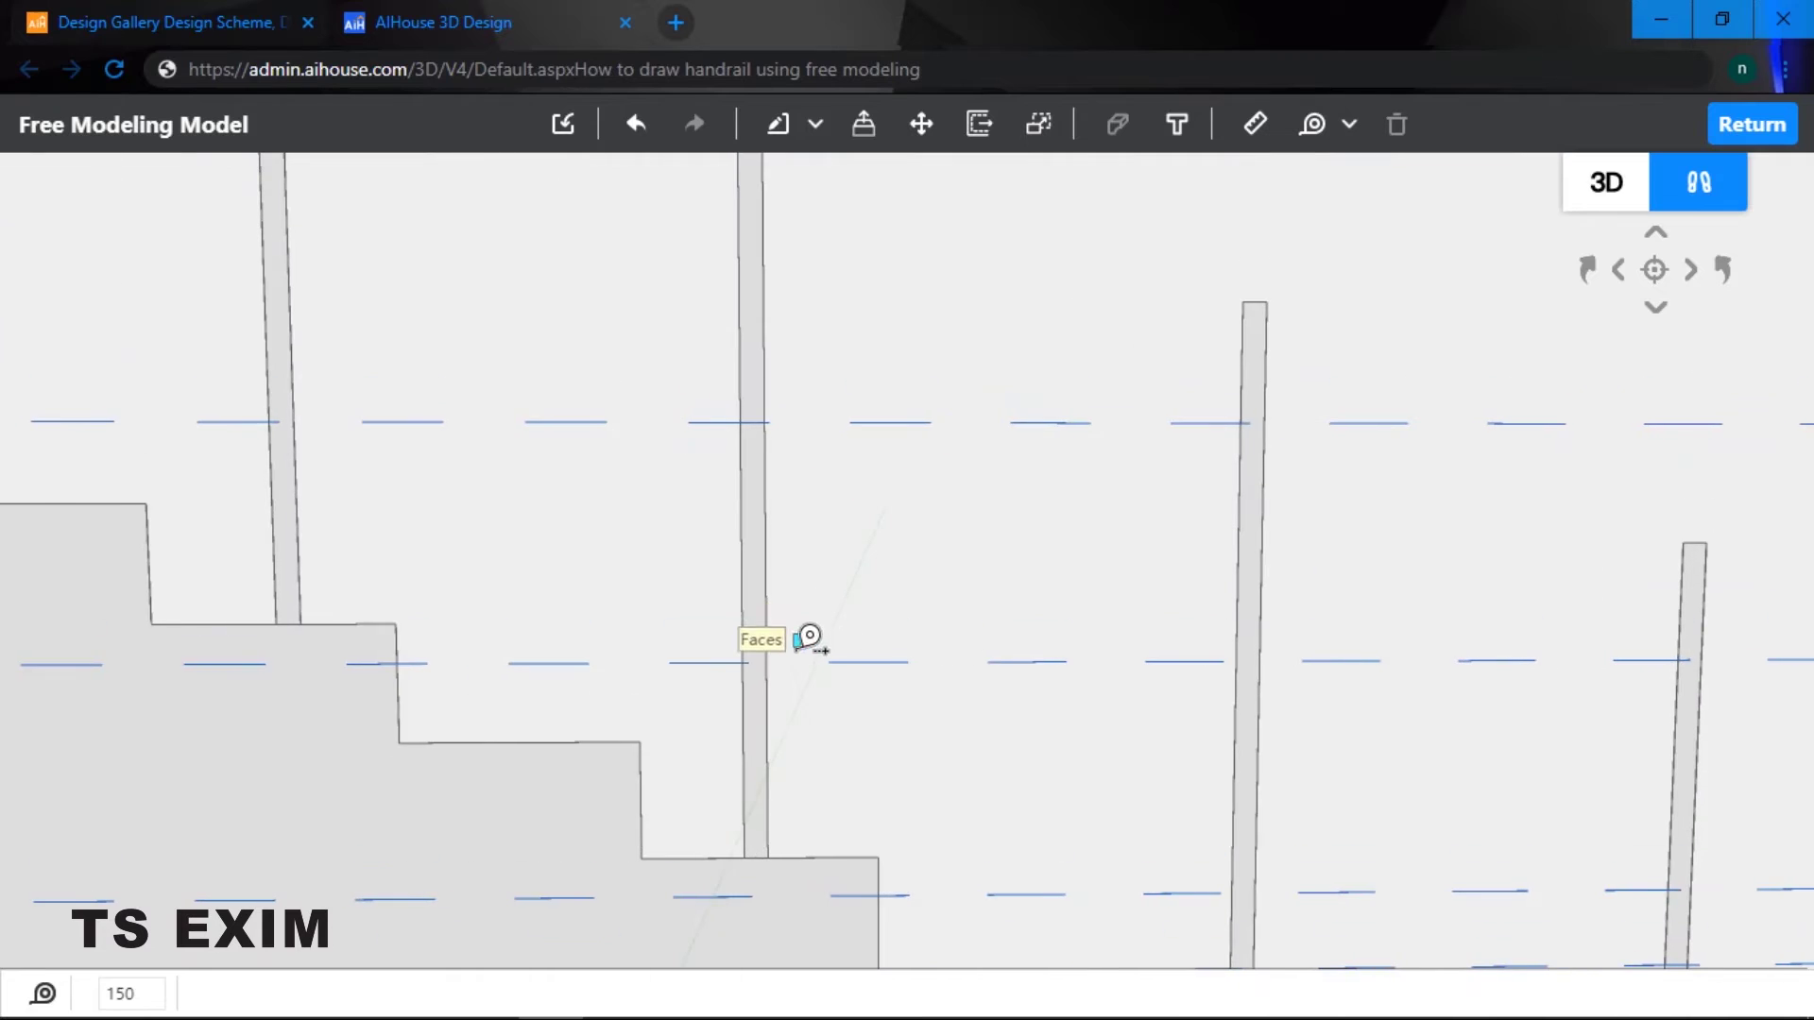
# - Add horizontal sublines 150 above the base and 150 below the top of the third post from the stair's upper end
pyautogui.scroll(2, 756, 586)
pyautogui.press('a')
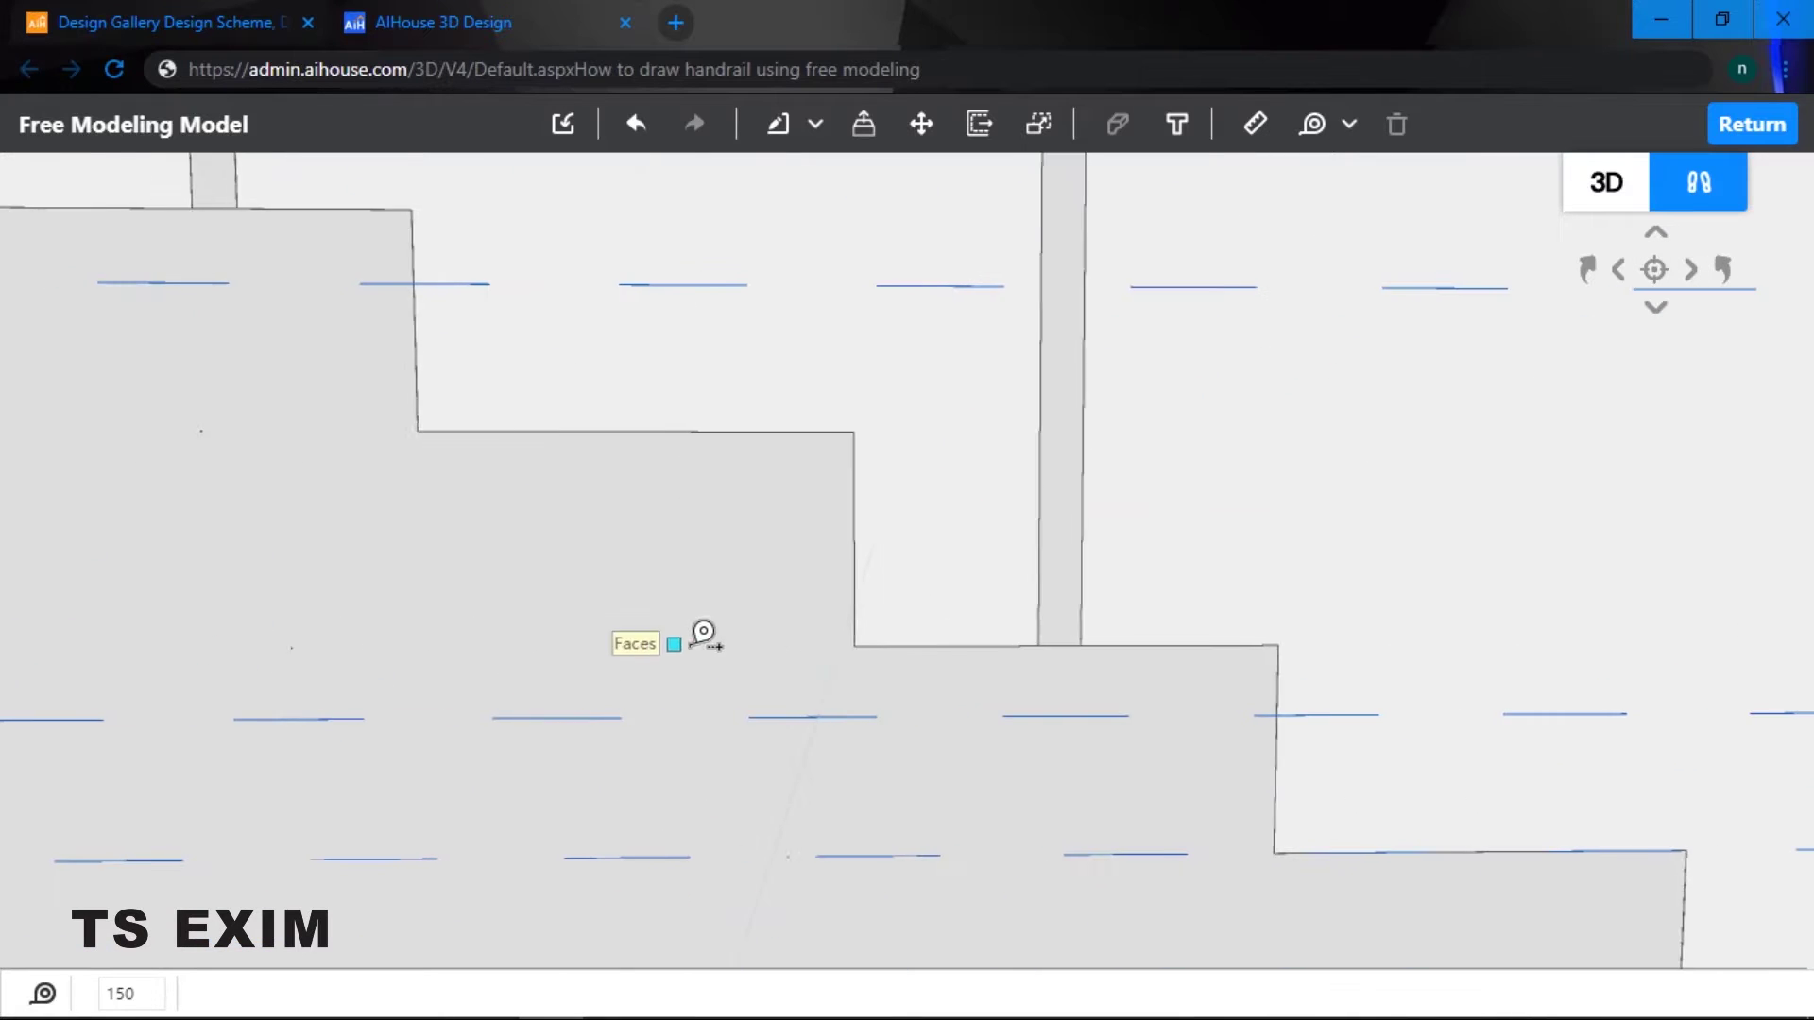
pyautogui.press('d')
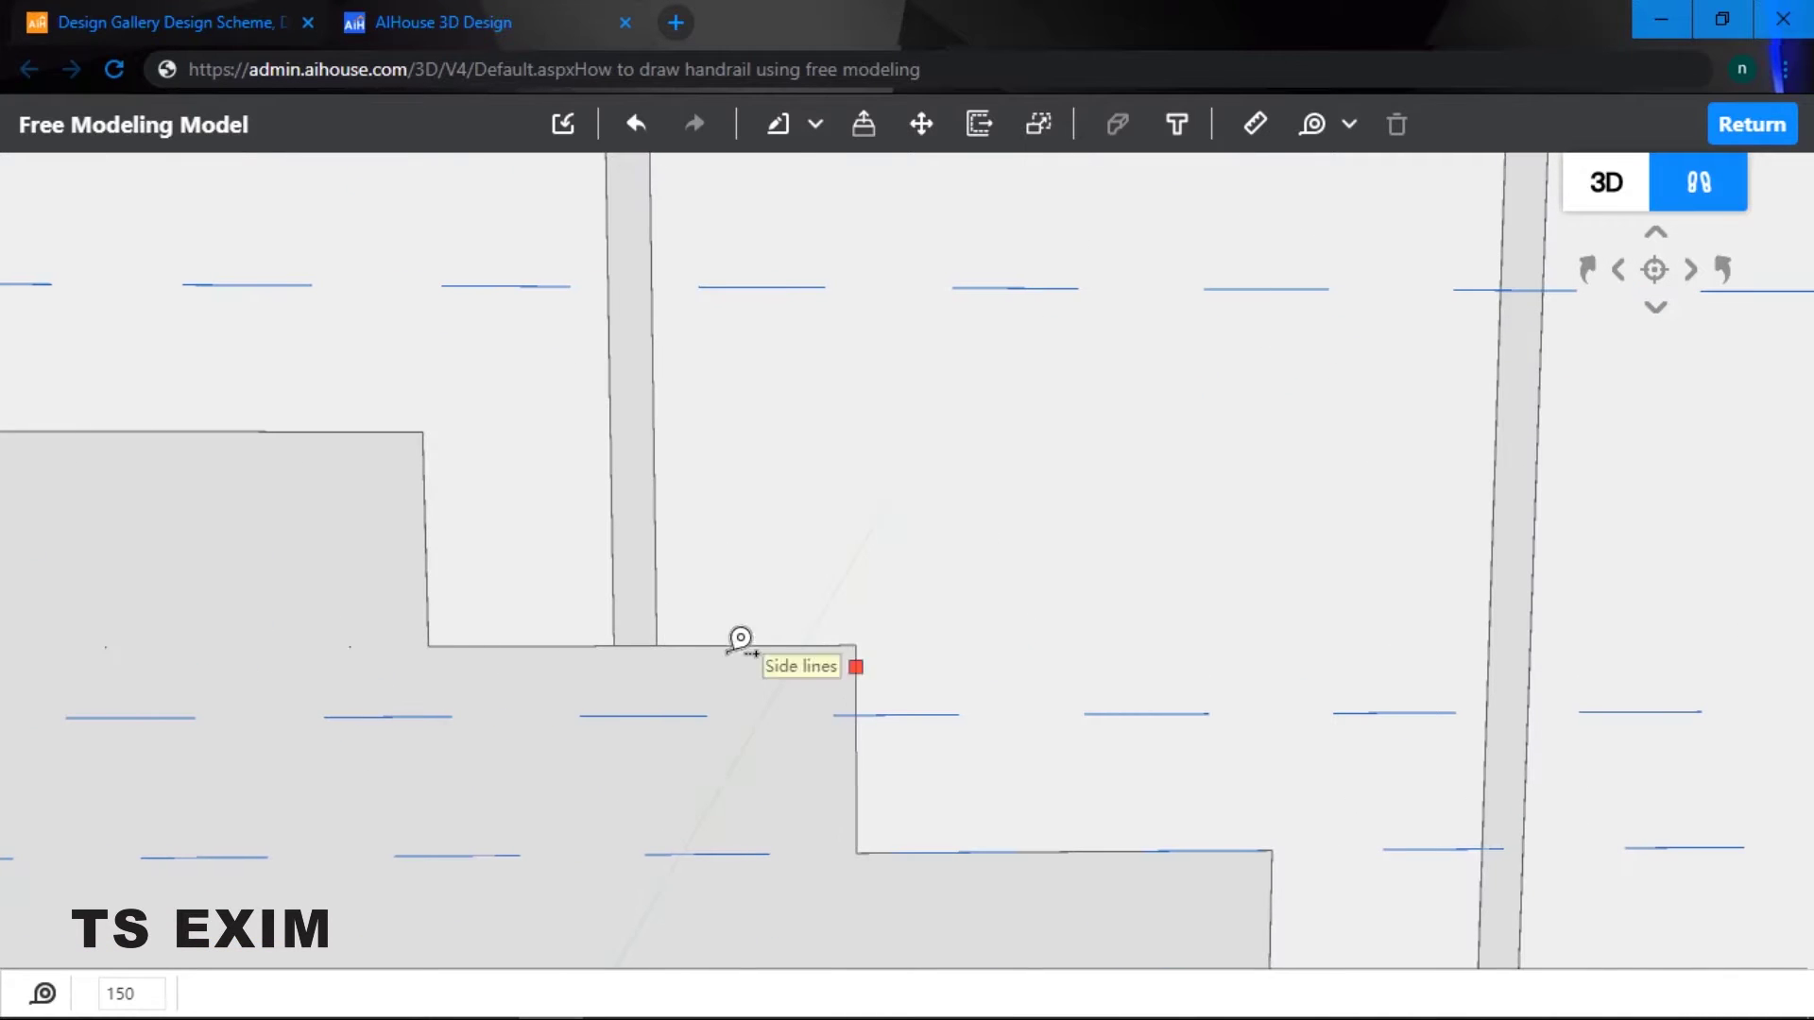
pyautogui.click(659, 619)
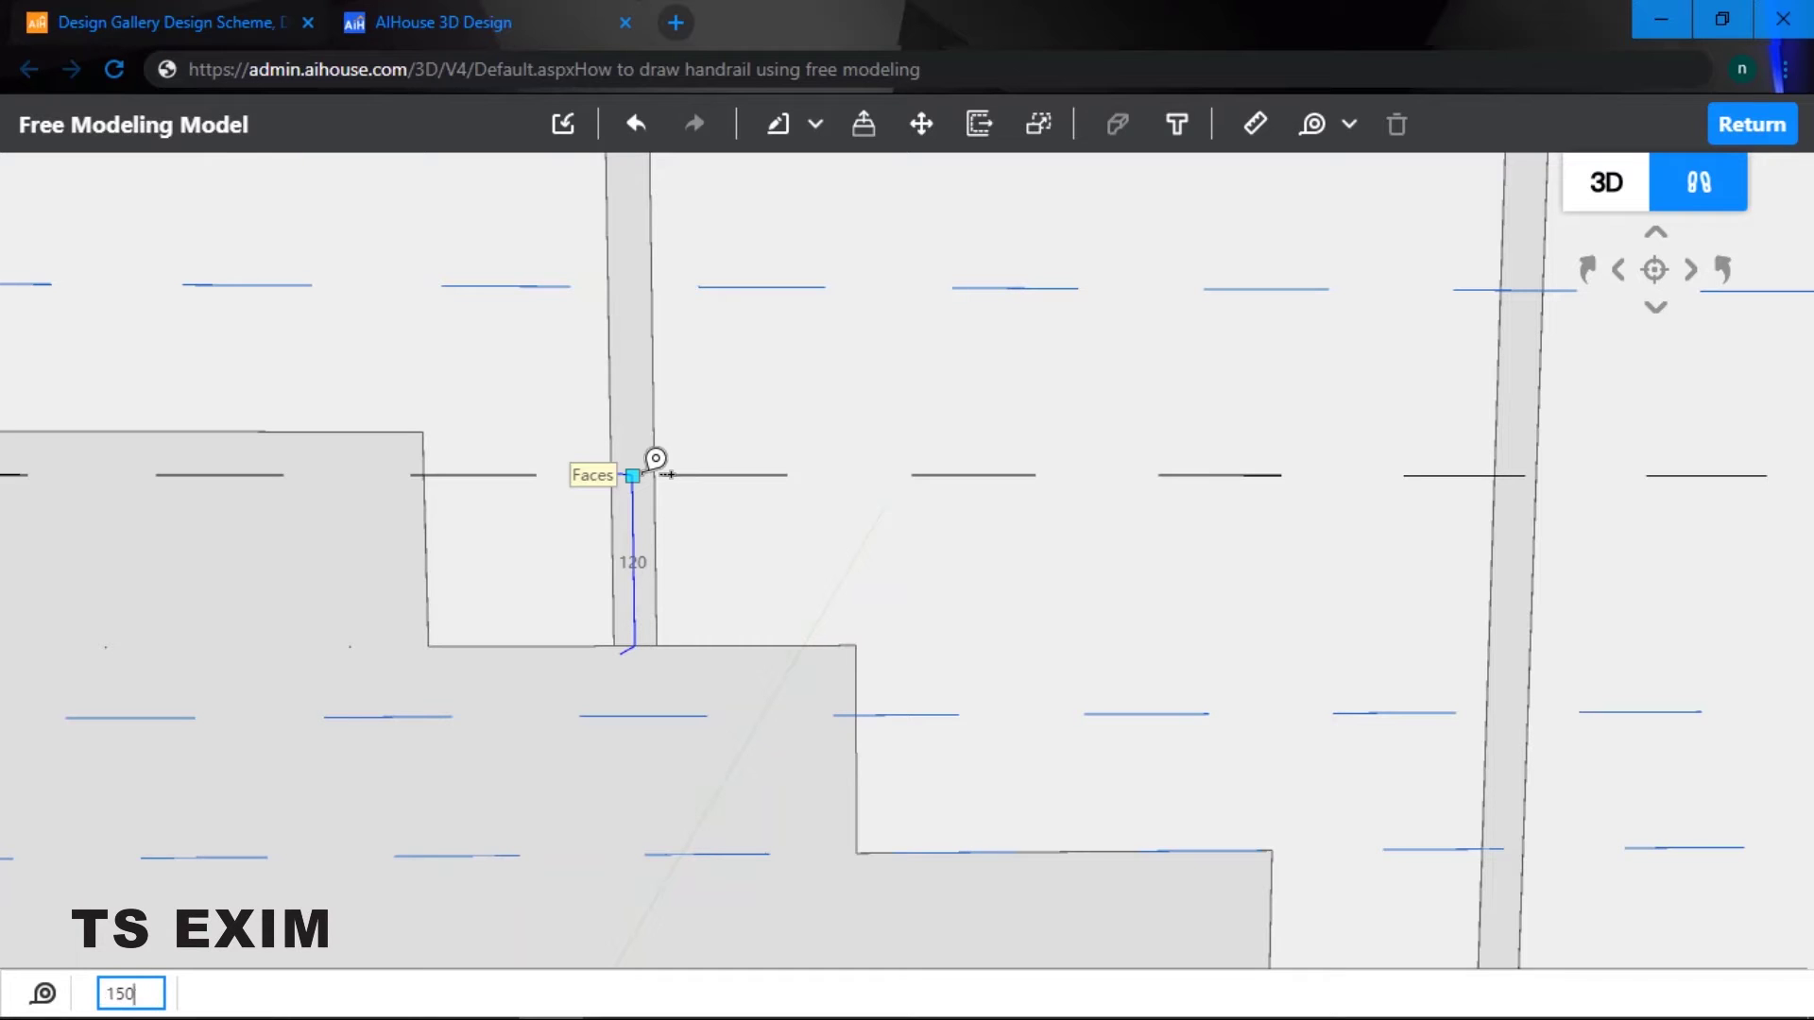
pyautogui.press('Return')
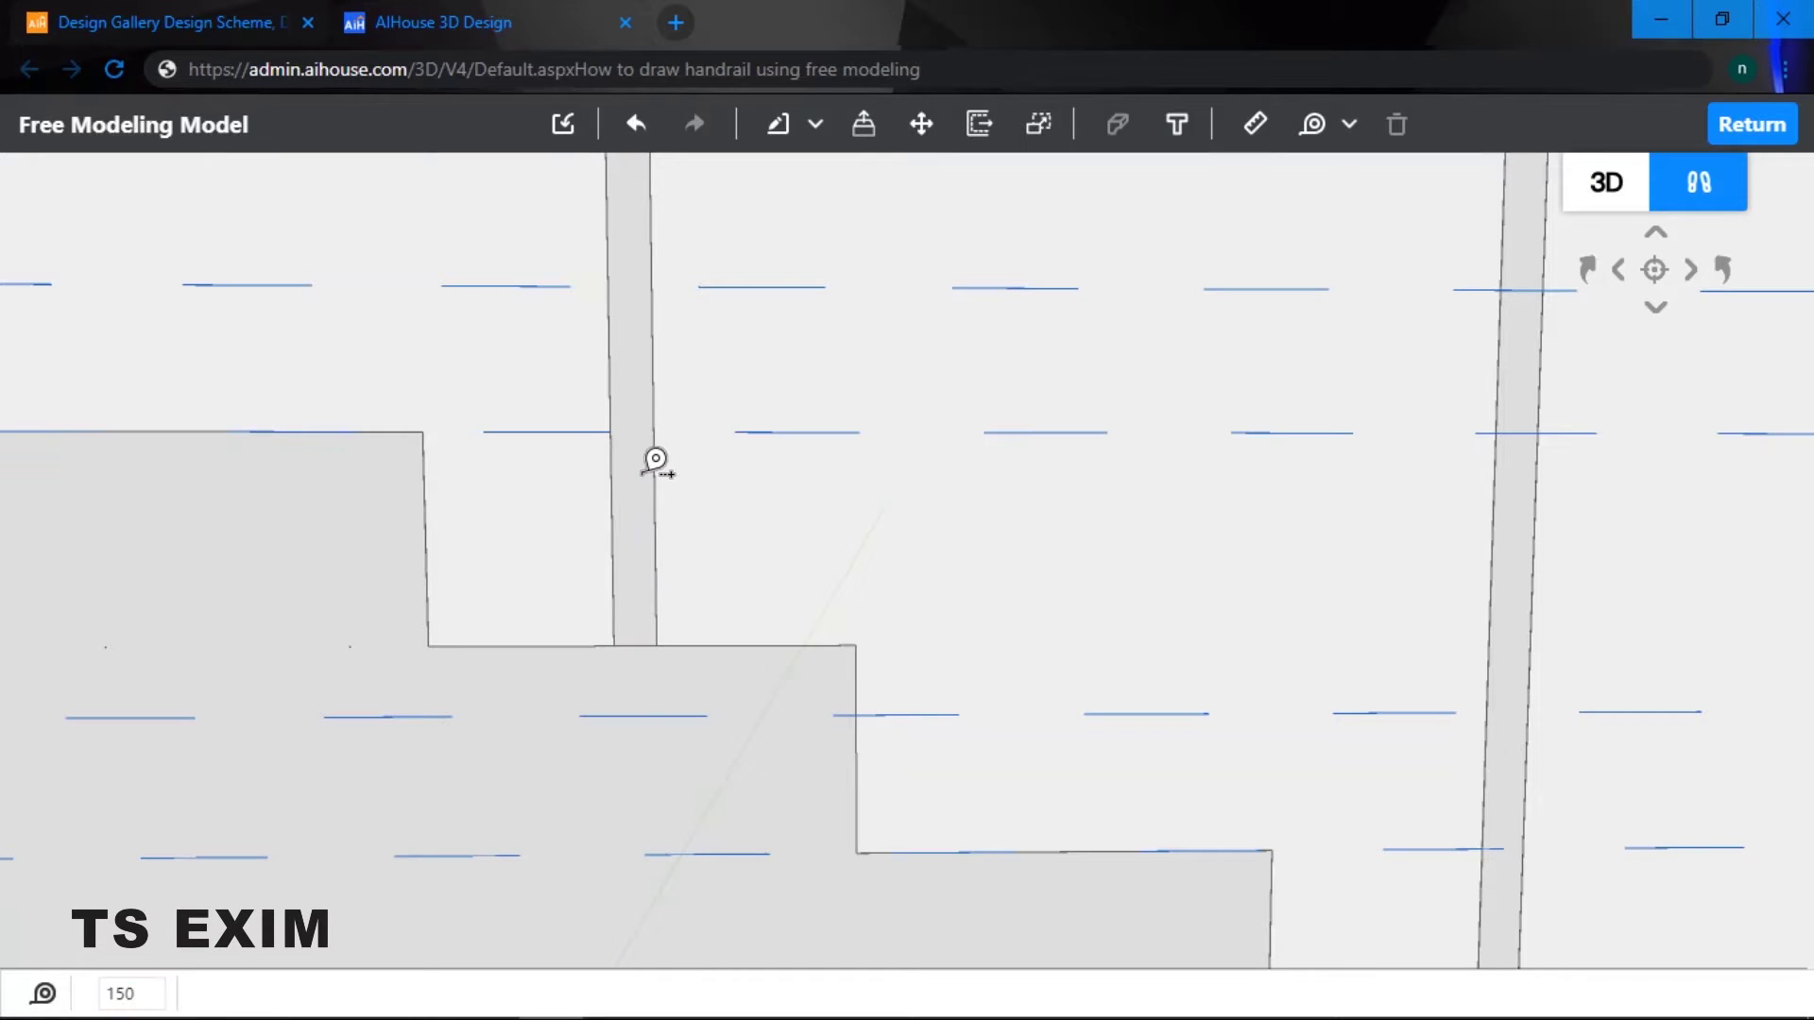
pyautogui.press('q')
pyautogui.click(659, 580)
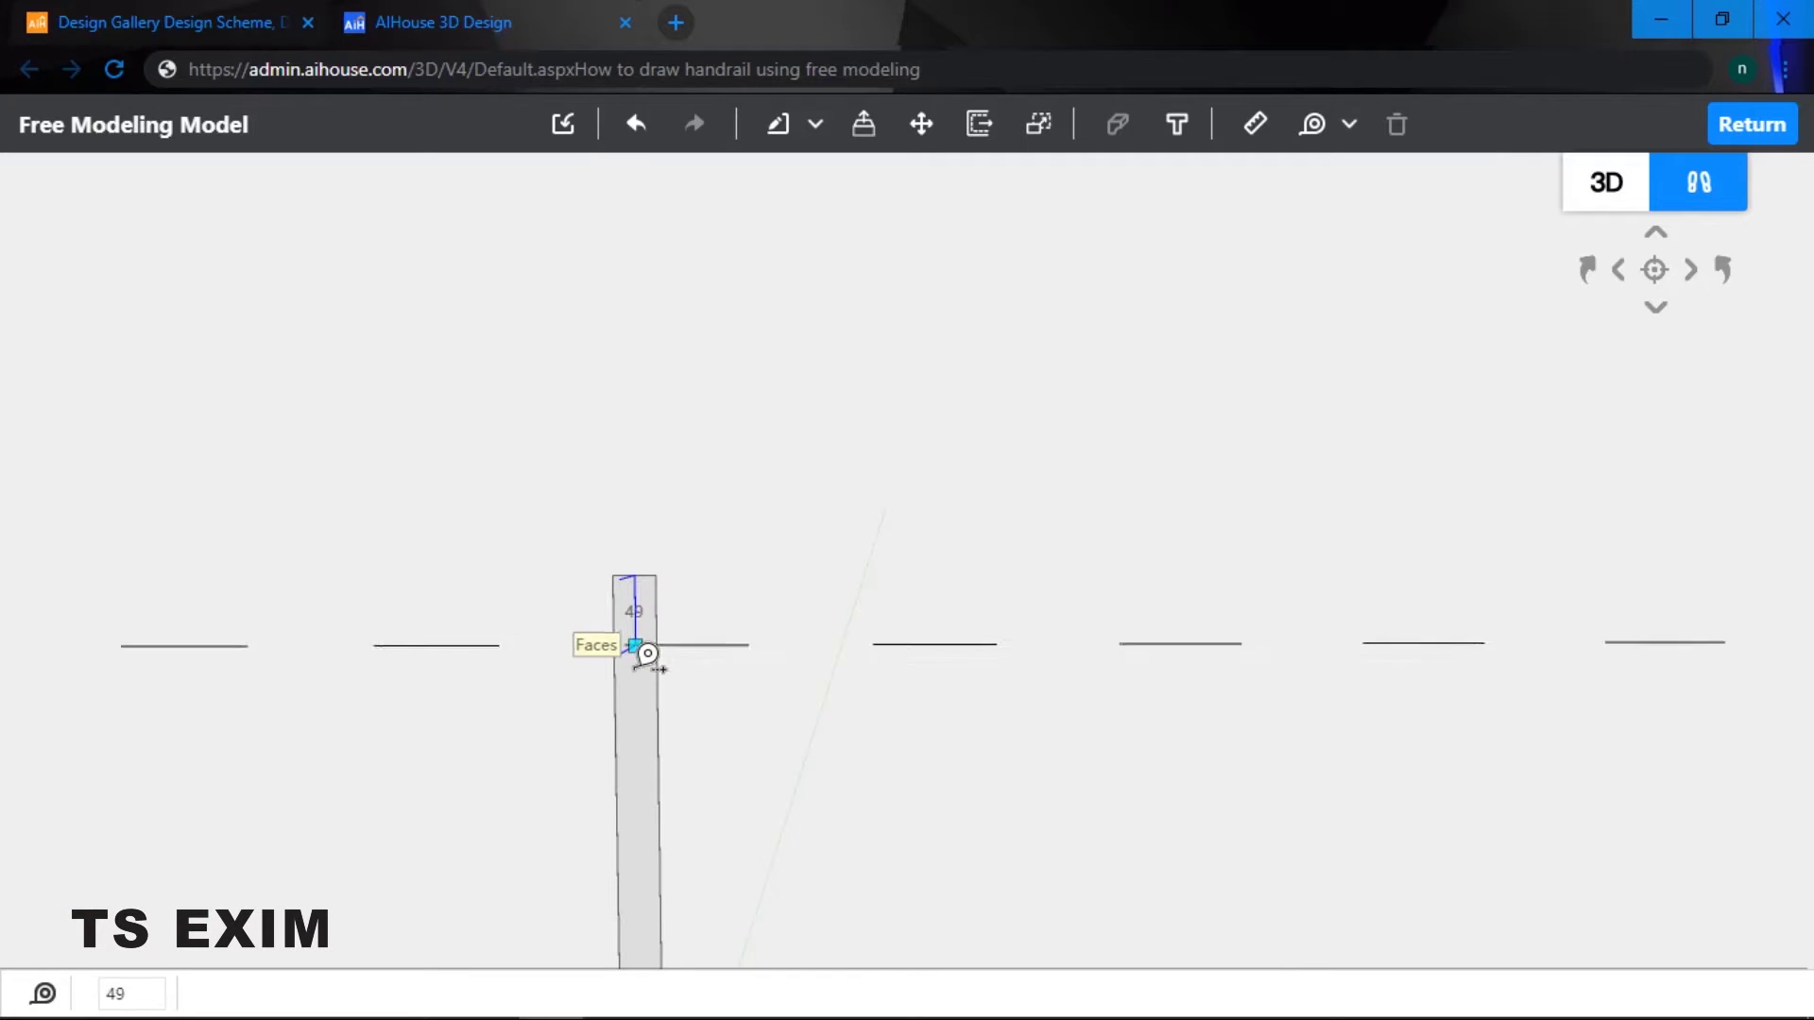
pyautogui.press('Return')
# - Add a horizontal subline 150 below the top edge of the second-highest post
pyautogui.press('s')
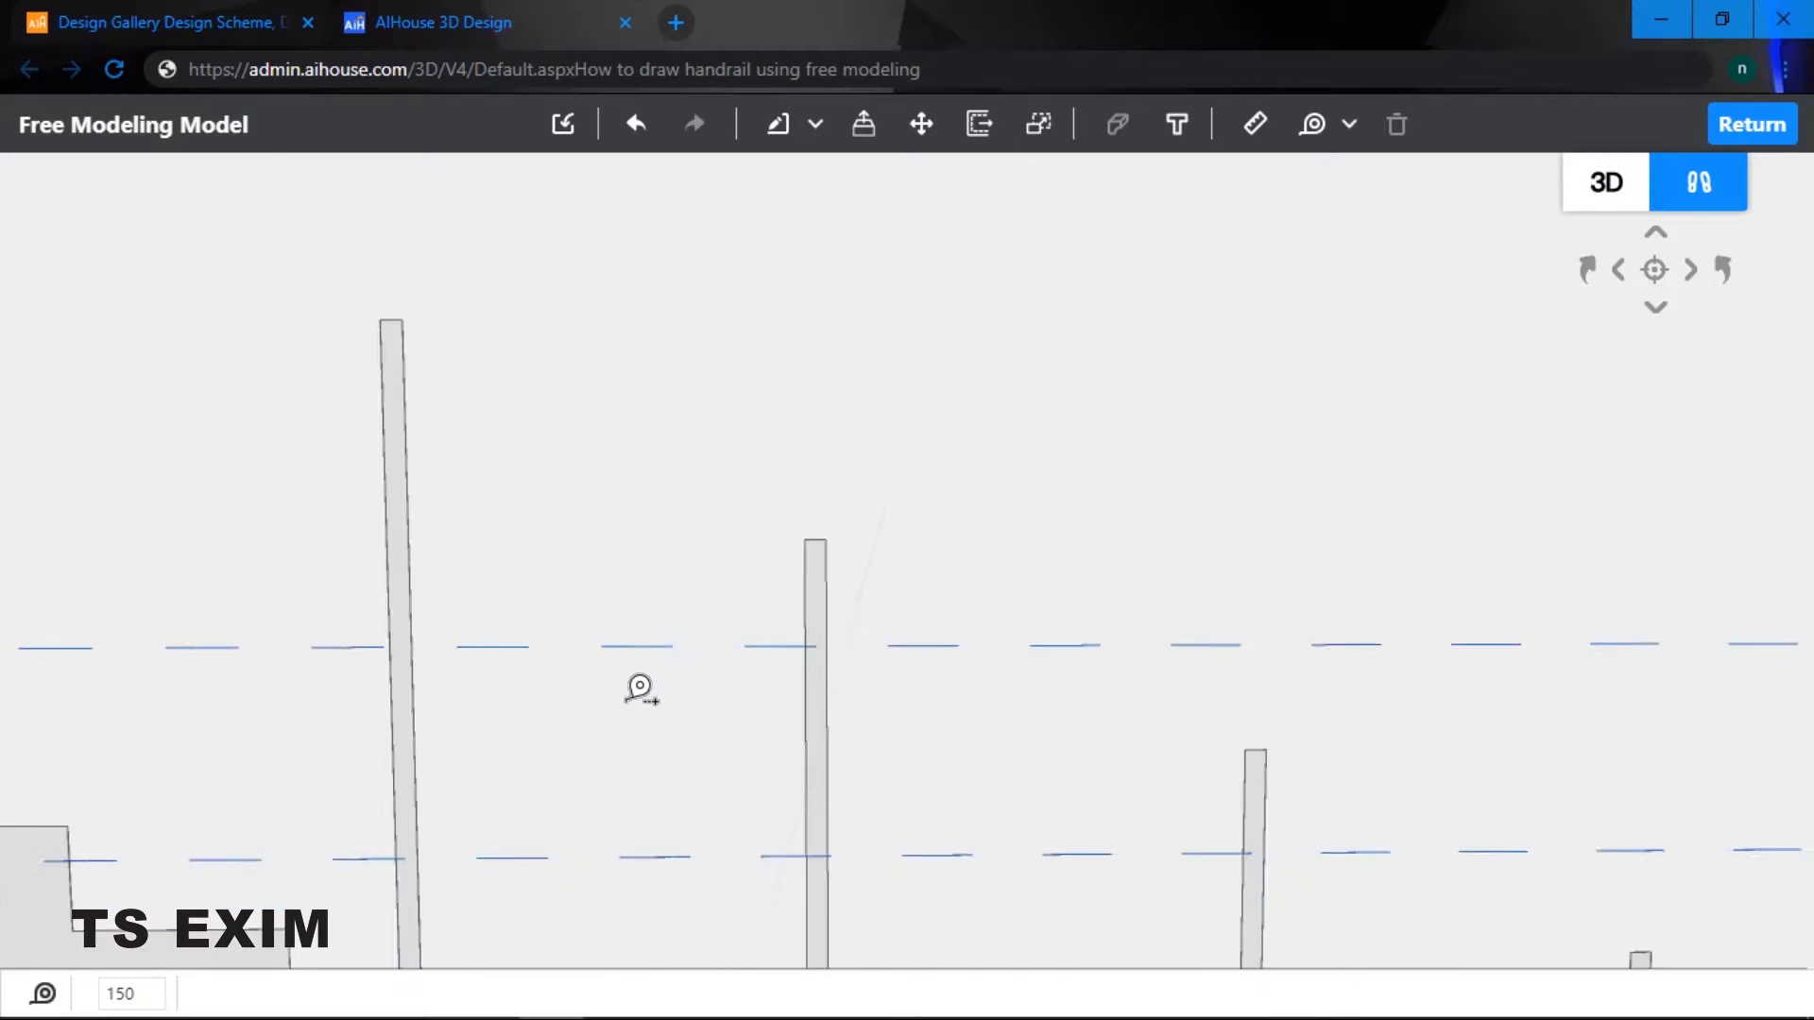
pyautogui.press('a')
pyautogui.press('w')
pyautogui.press('q')
pyautogui.press('e')
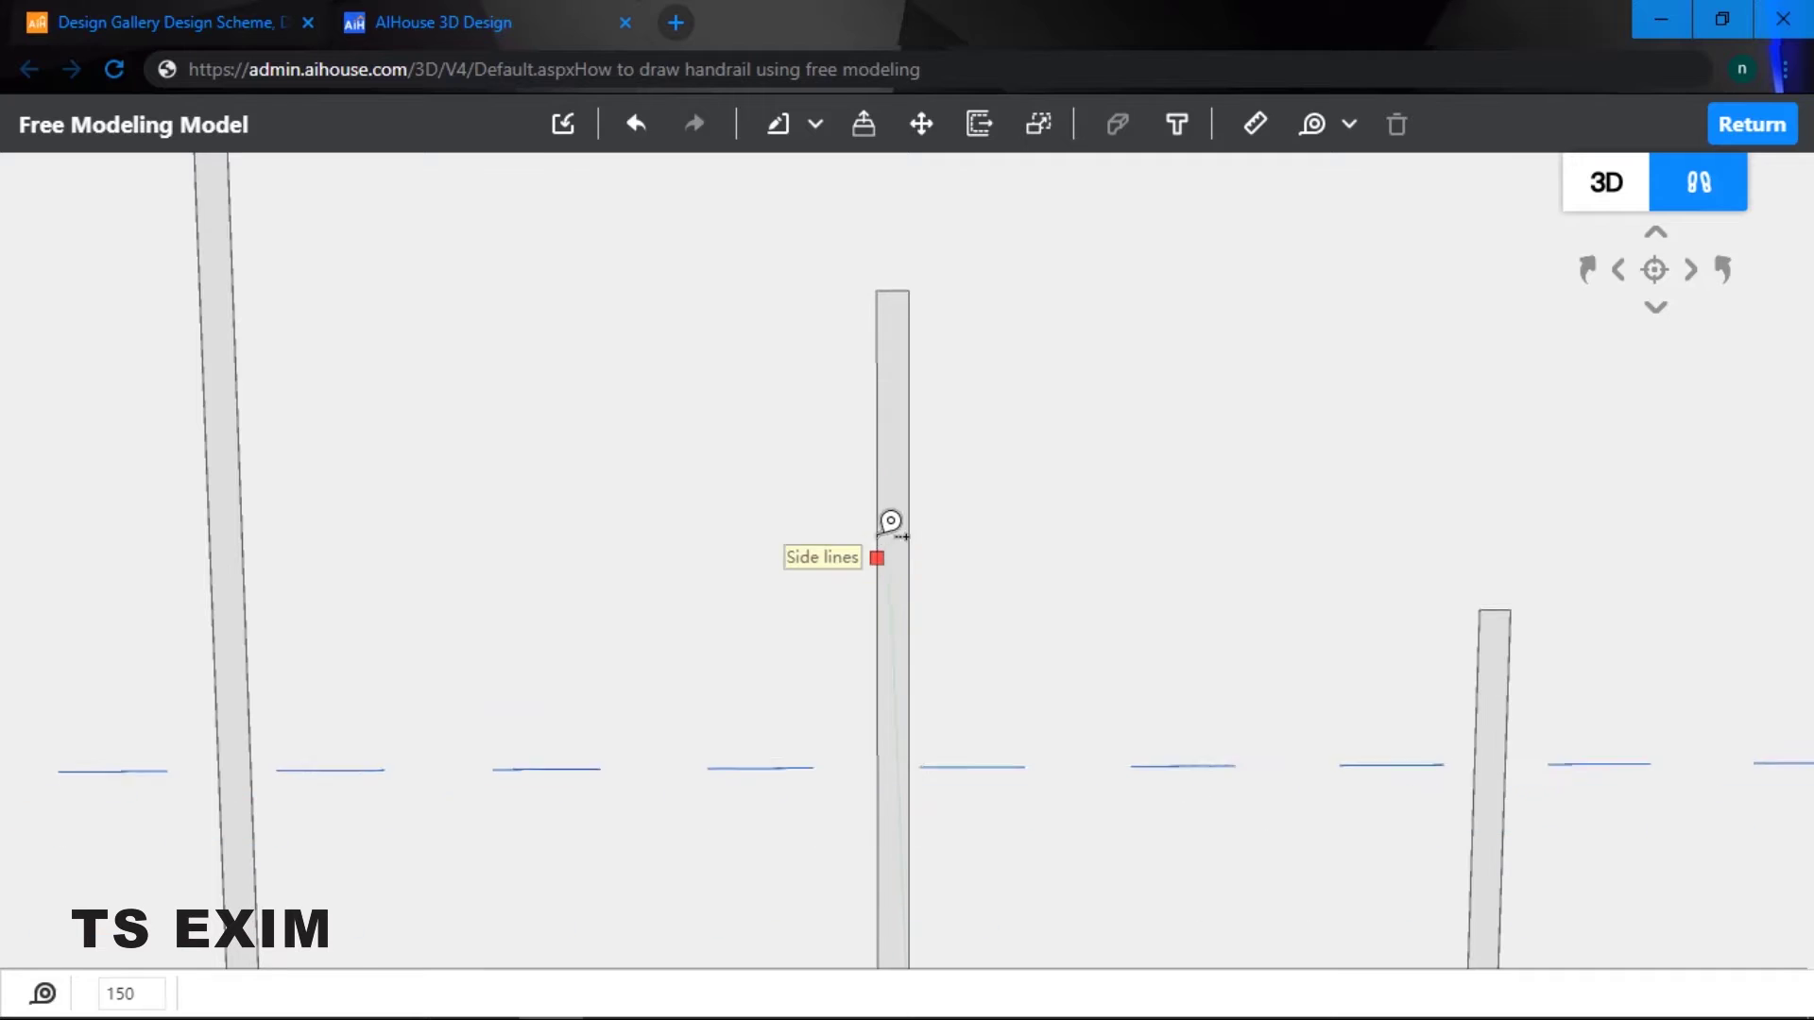
pyautogui.click(907, 283)
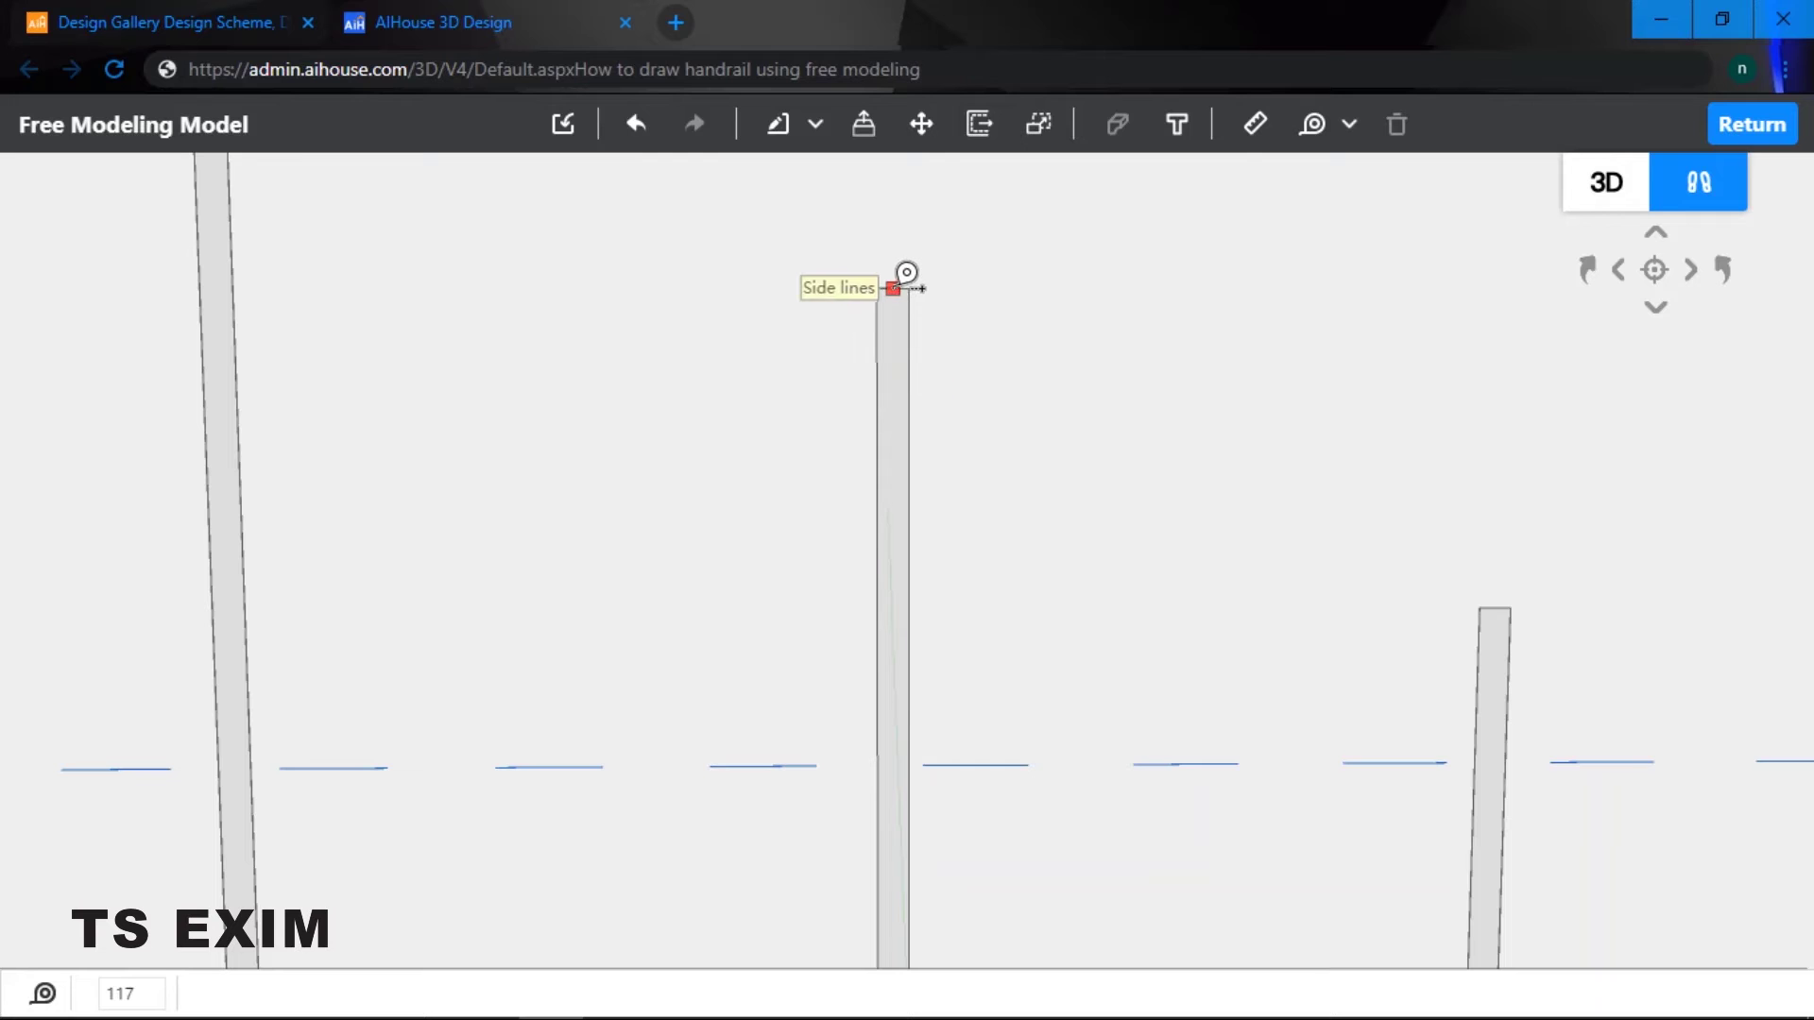
pyautogui.scroll(1, 893, 407)
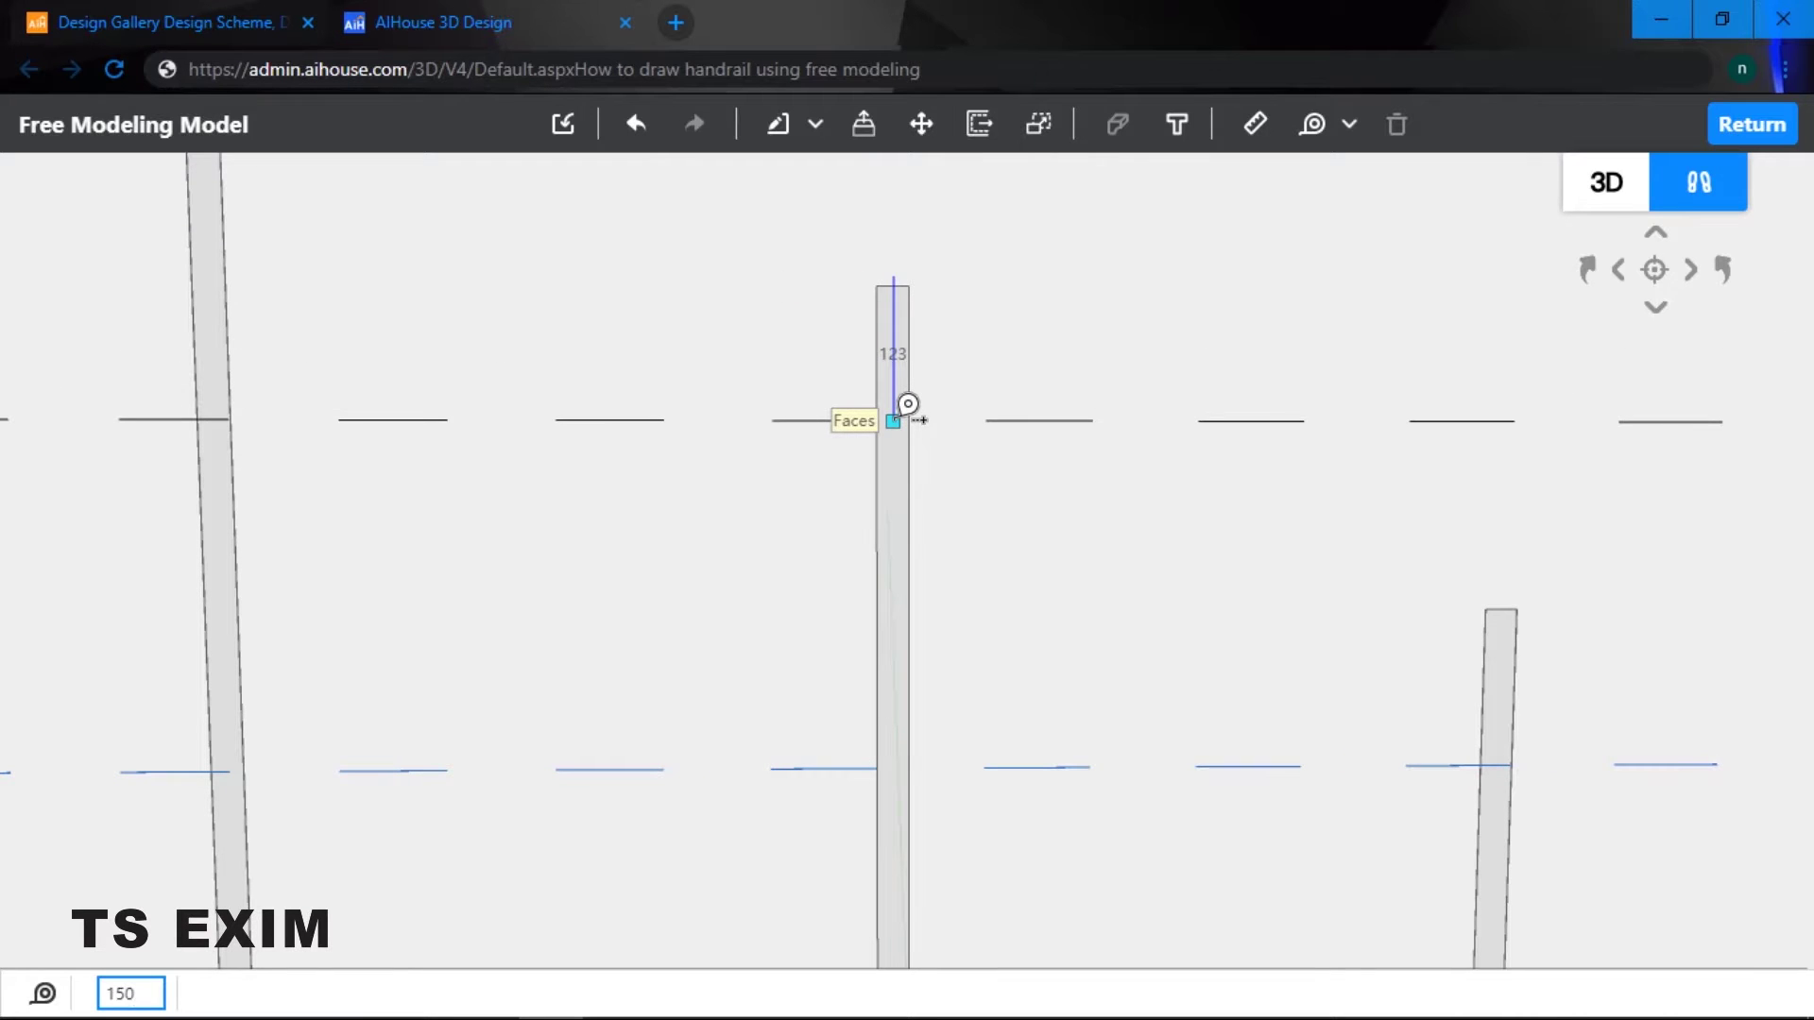
pyautogui.press('Return')
# - Add a horizontal subline 150 above the tread at the base of the second-highest post
pyautogui.scroll(-3, 897, 418)
pyautogui.moveTo(912, 567); pyautogui.dragTo(907, 469, button='middle')
pyautogui.scroll(3, 925, 525)
pyautogui.moveTo(922, 672); pyautogui.dragTo(895, 561, button='middle')
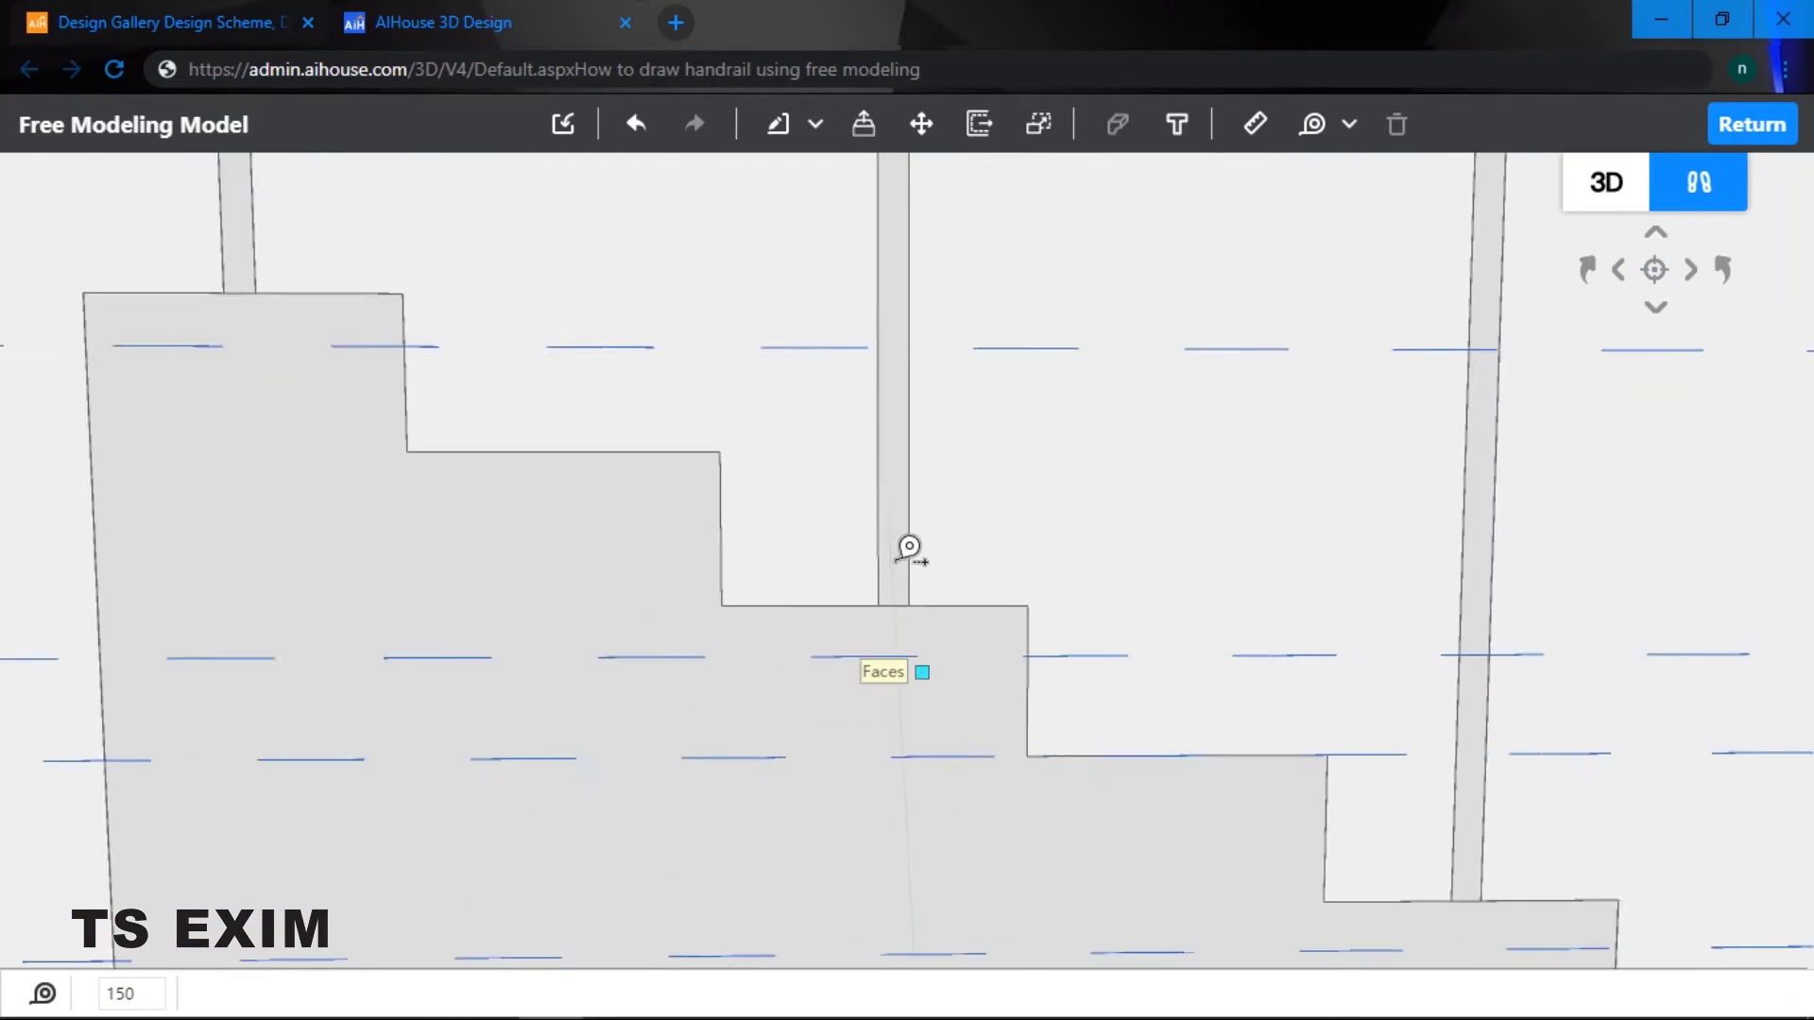
pyautogui.scroll(1, 909, 548)
pyautogui.click(907, 501)
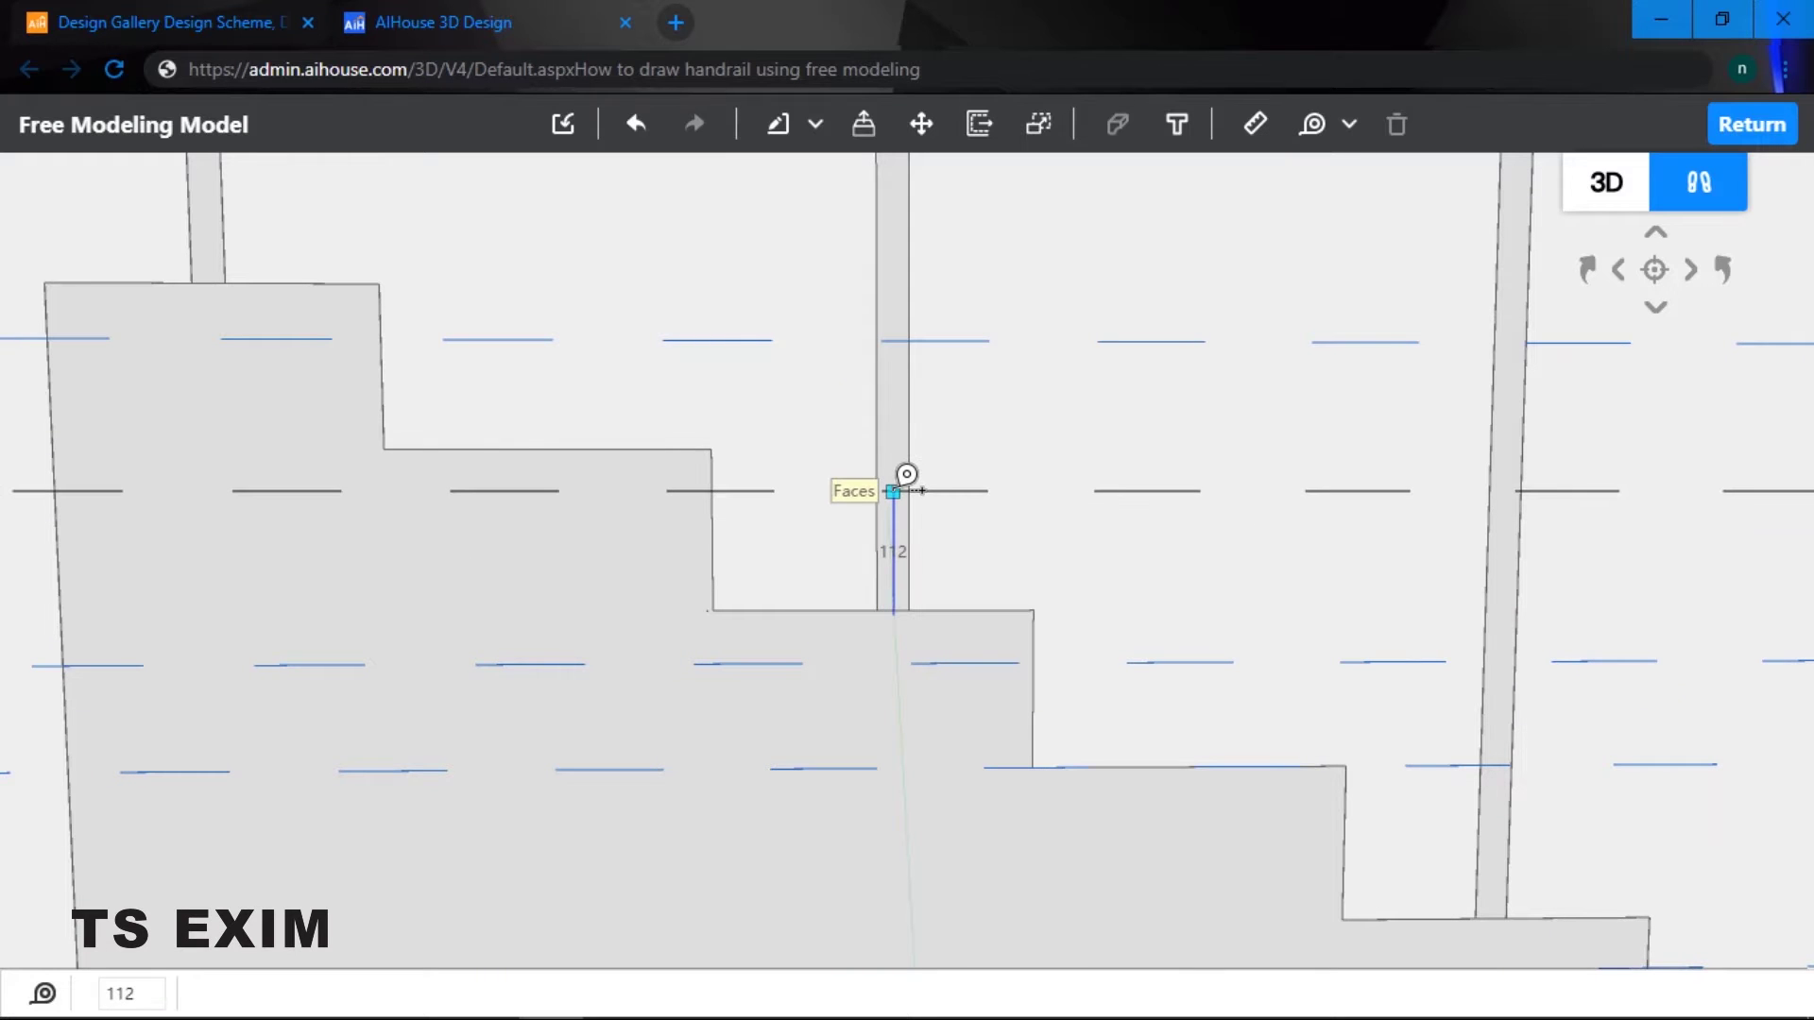
pyautogui.press('Return')
pyautogui.press('a')
pyautogui.press('q')
pyautogui.press('d')
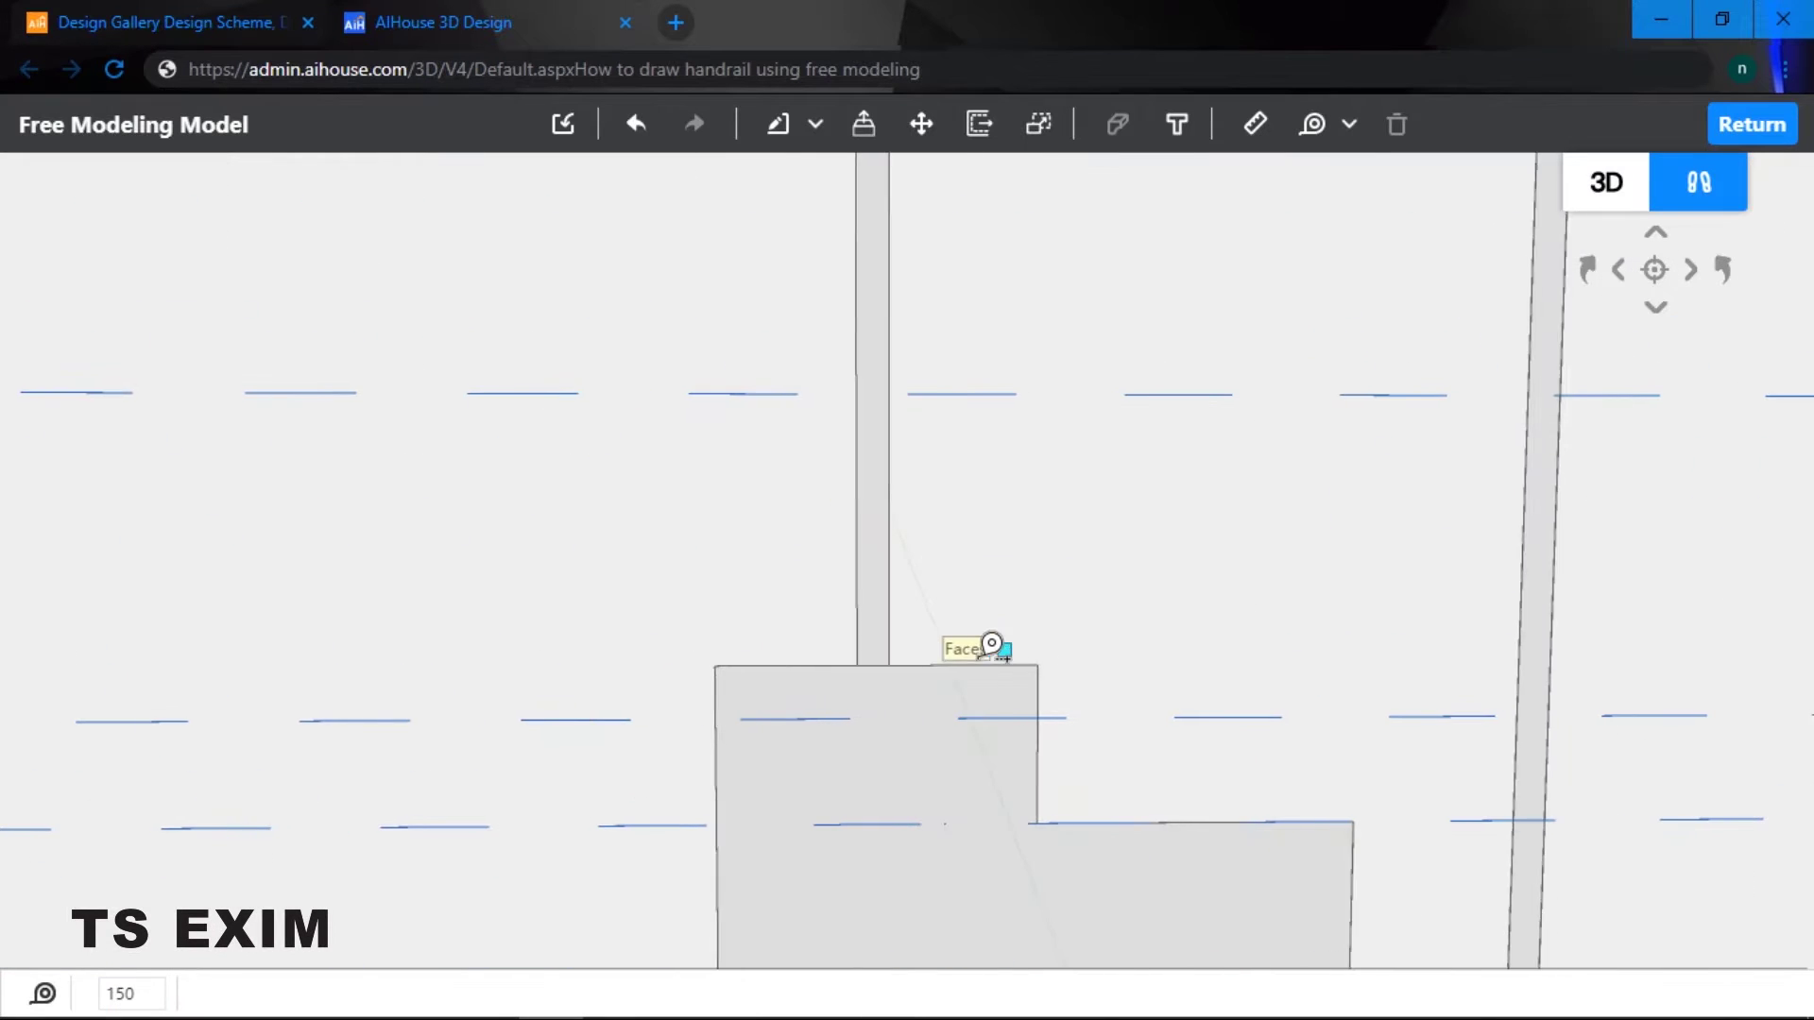
pyautogui.click(893, 666)
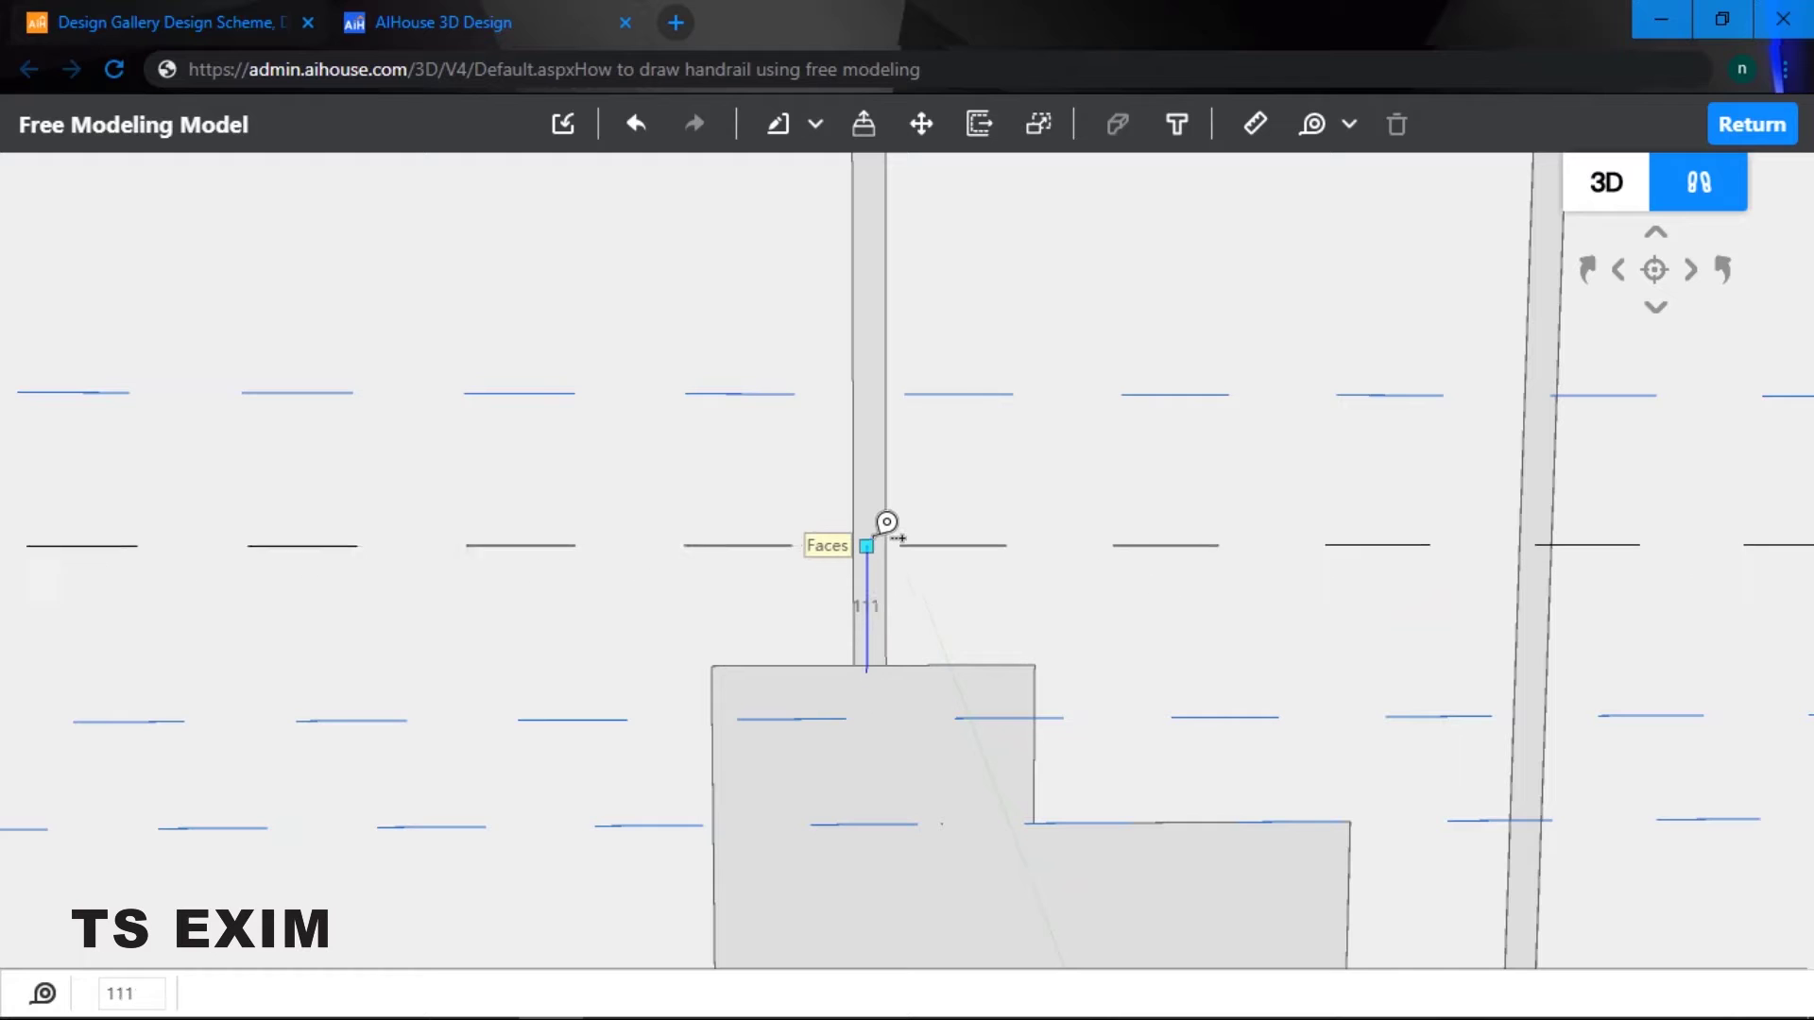
pyautogui.press('o')
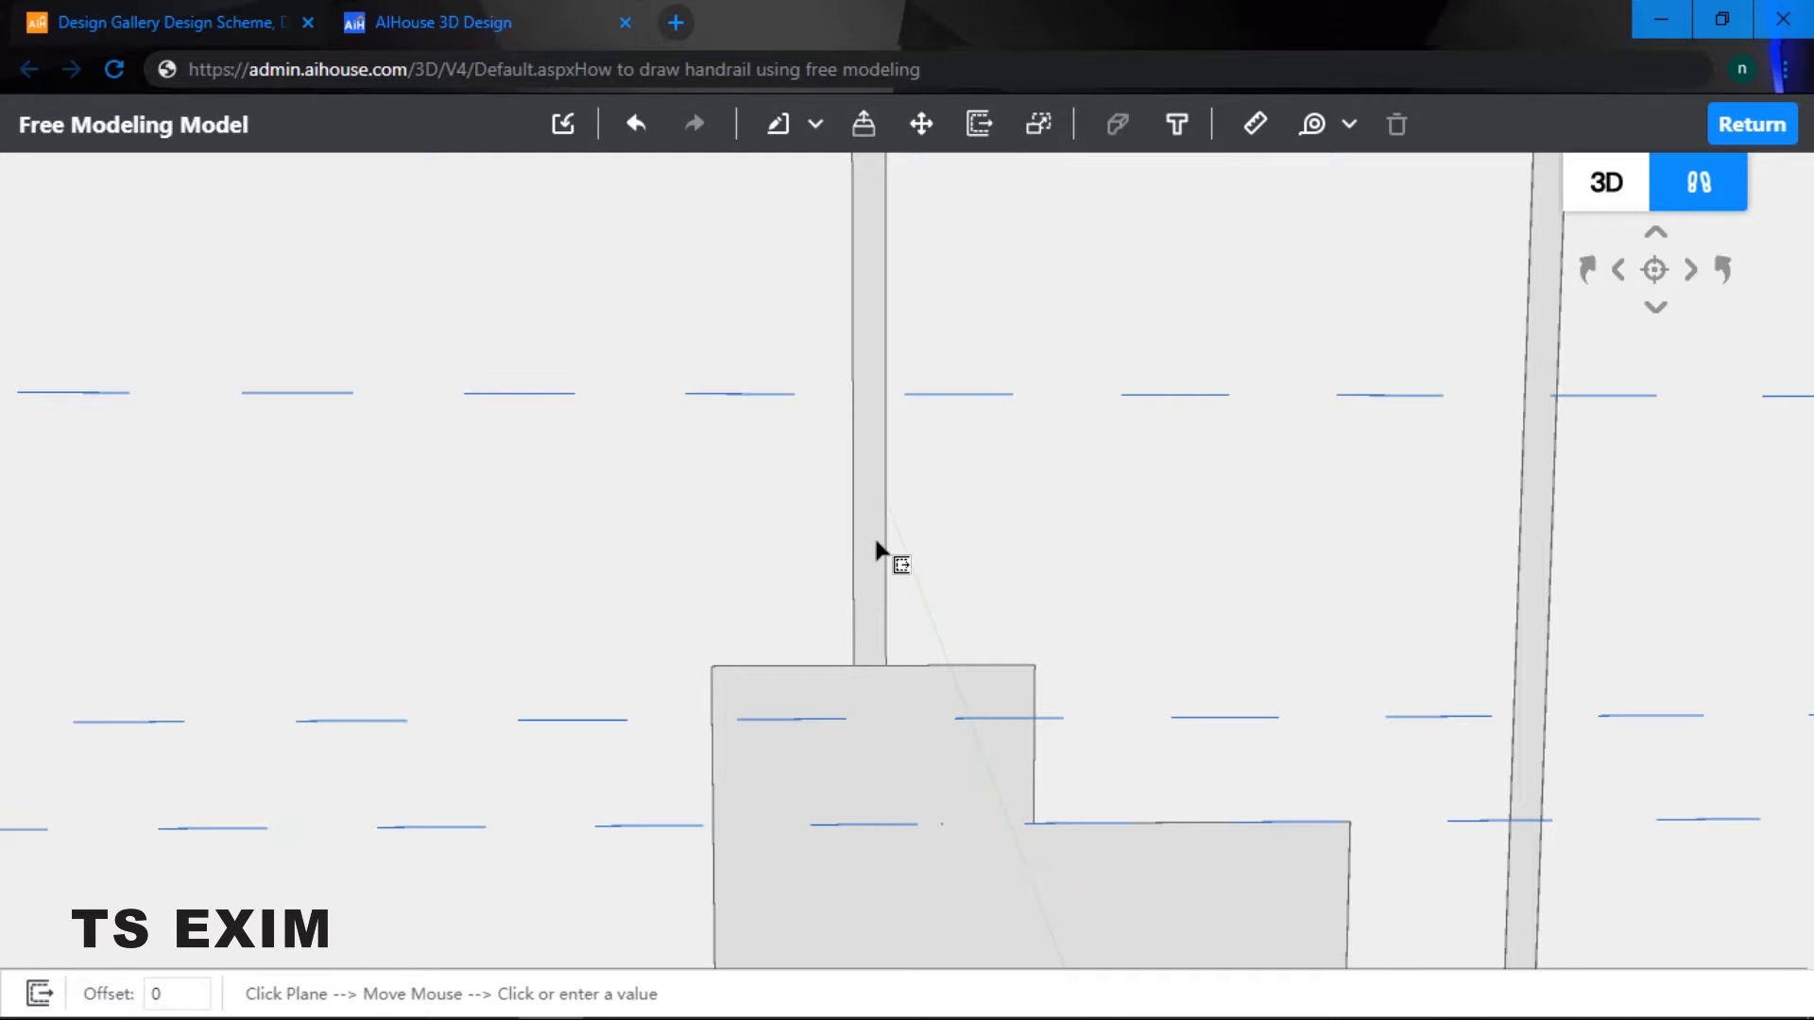
pyautogui.press('Escape')
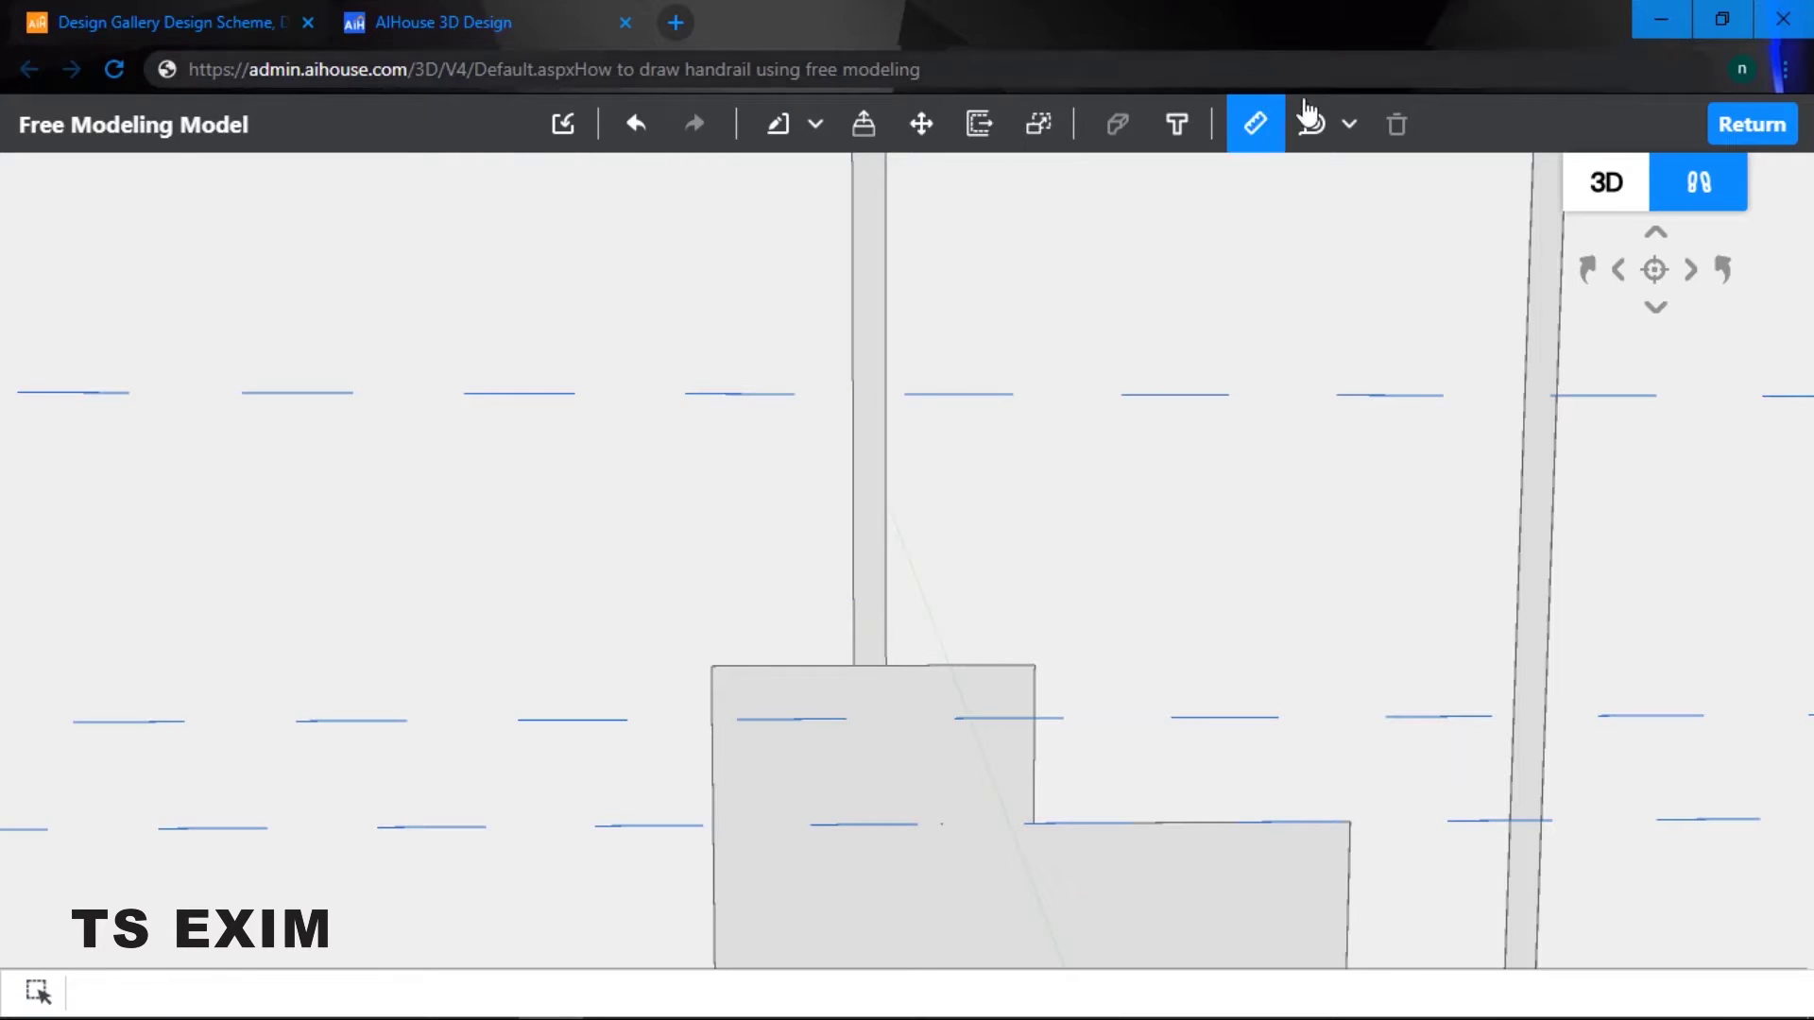
# - Add a horizontal subline 150 above the top tread at the base of the highest post
pyautogui.moveTo(1311, 124)
pyautogui.click(1320, 177)
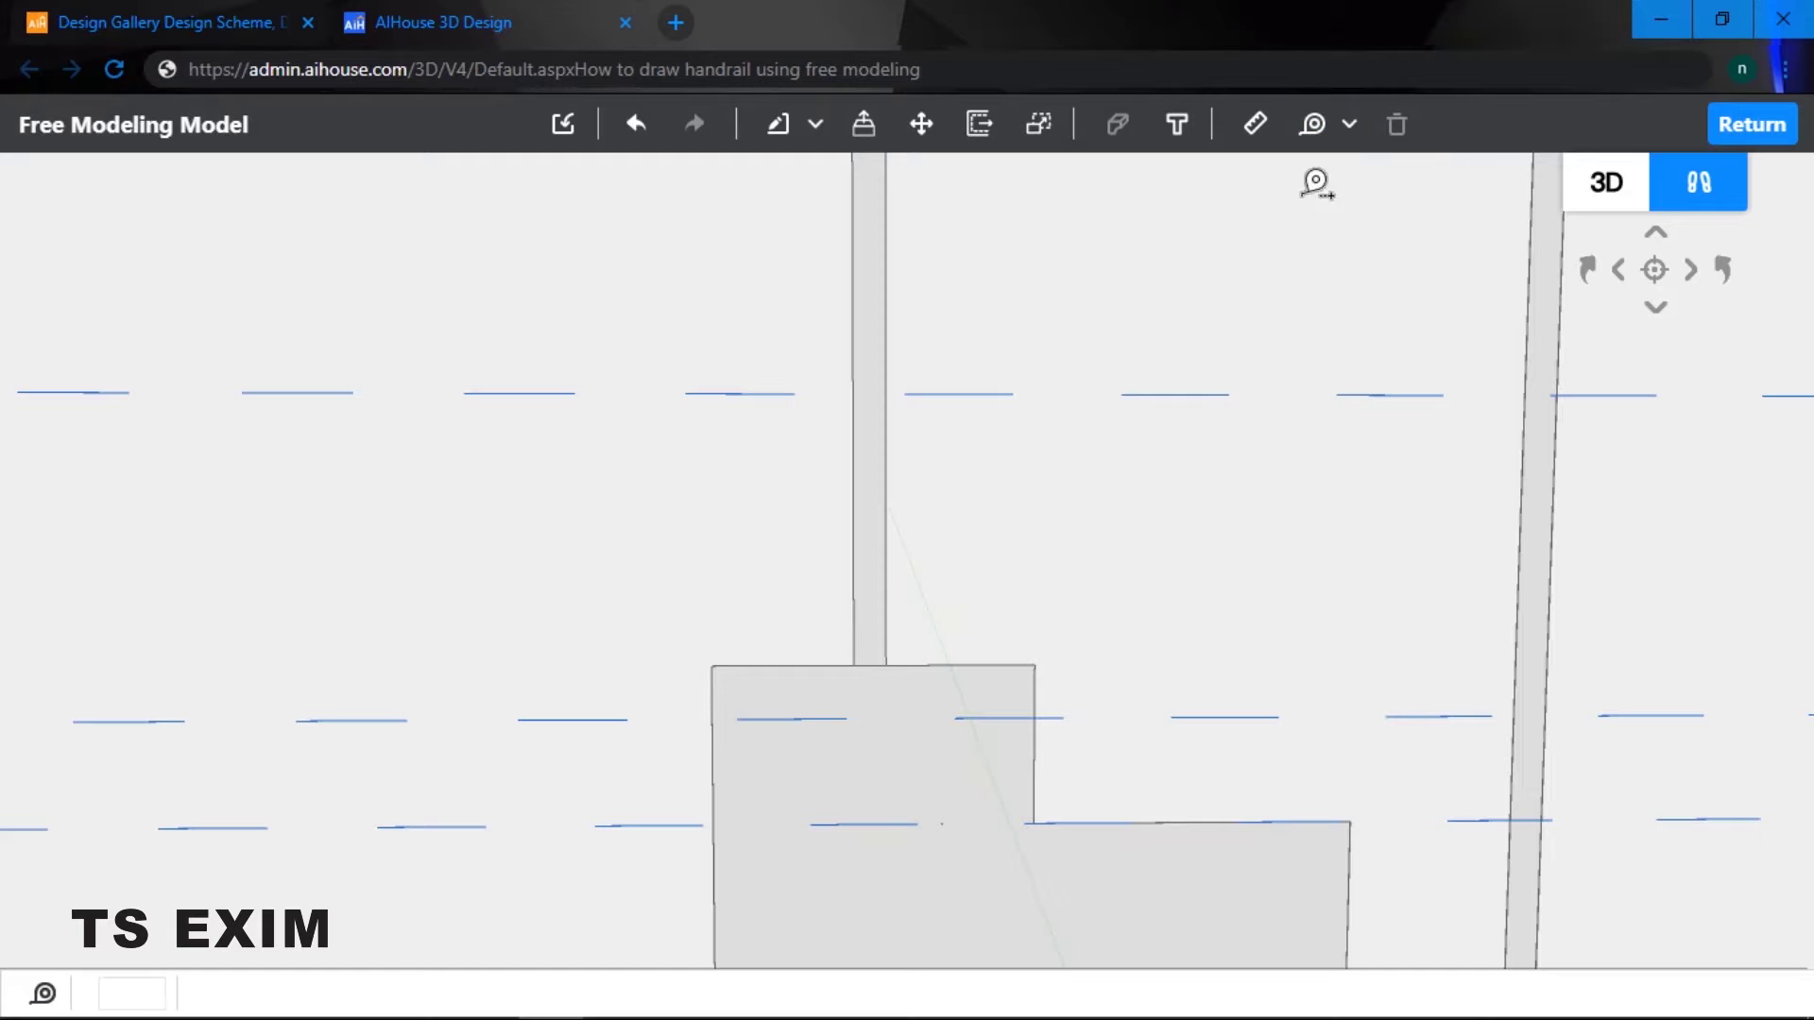
pyautogui.click(873, 665)
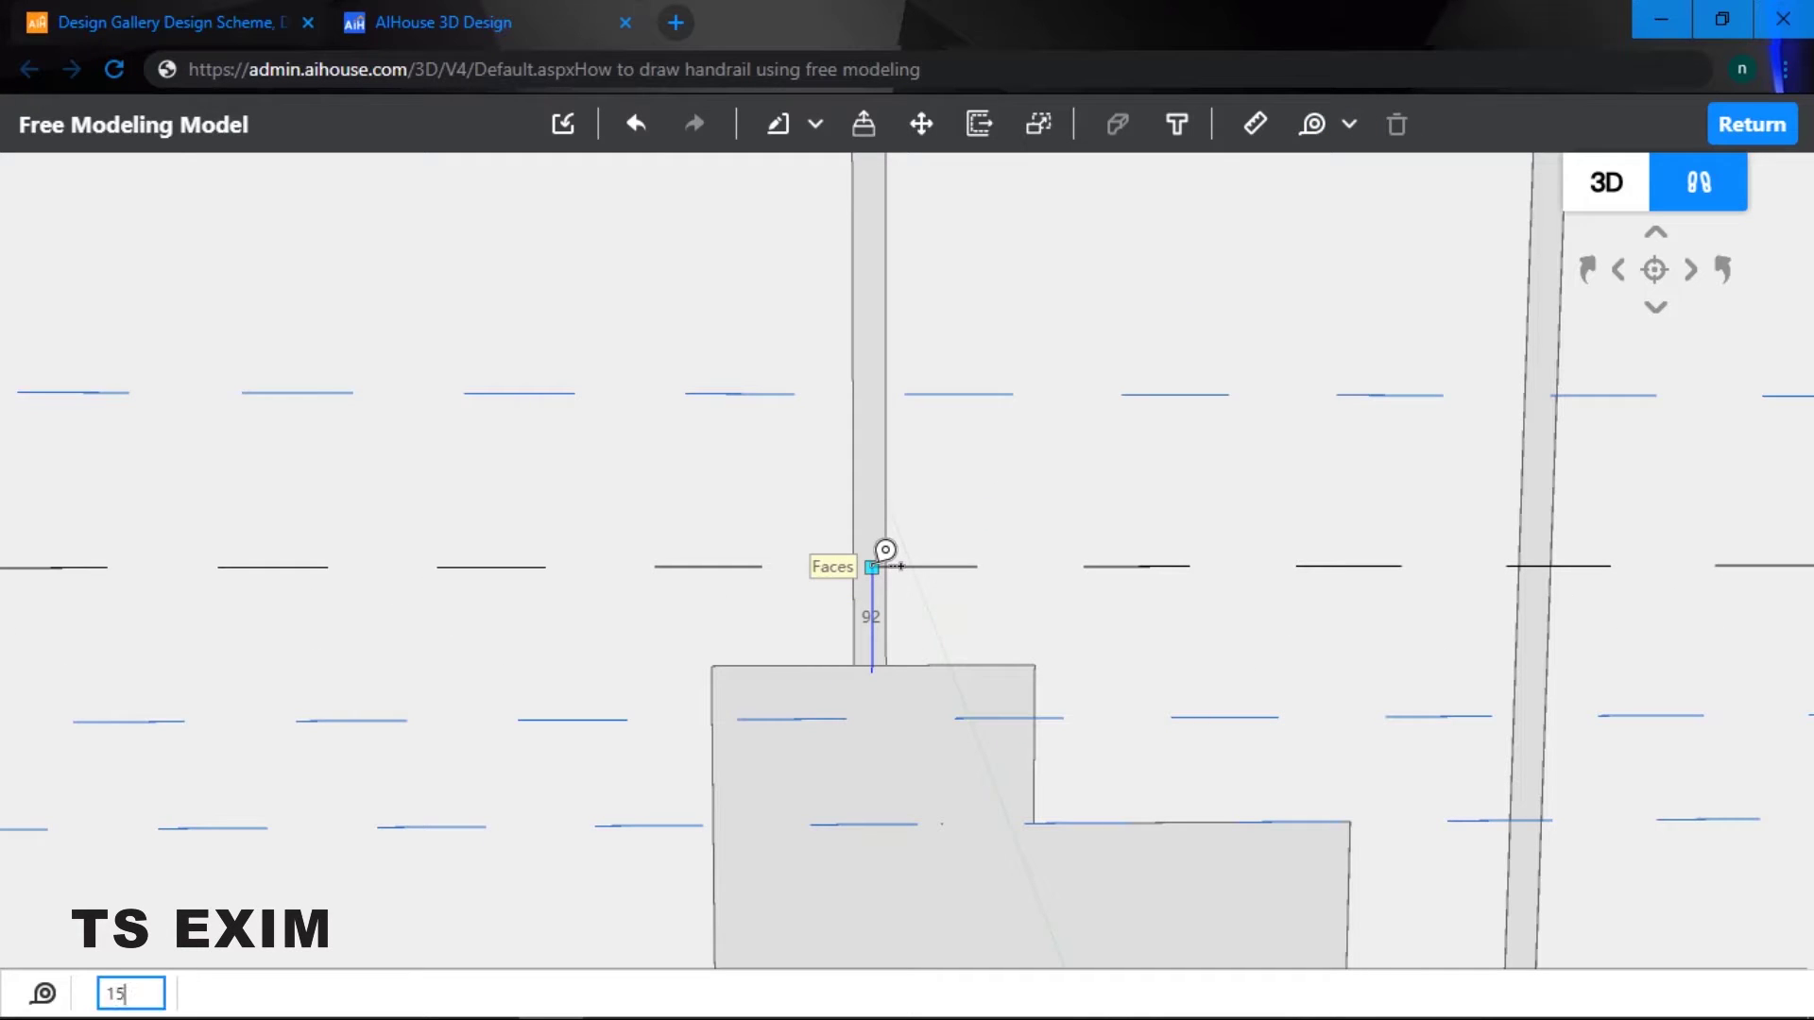
pyautogui.click(872, 566)
# - Add a horizontal subline 150 below the top edge of the highest post
pyautogui.scroll(5, 883, 558)
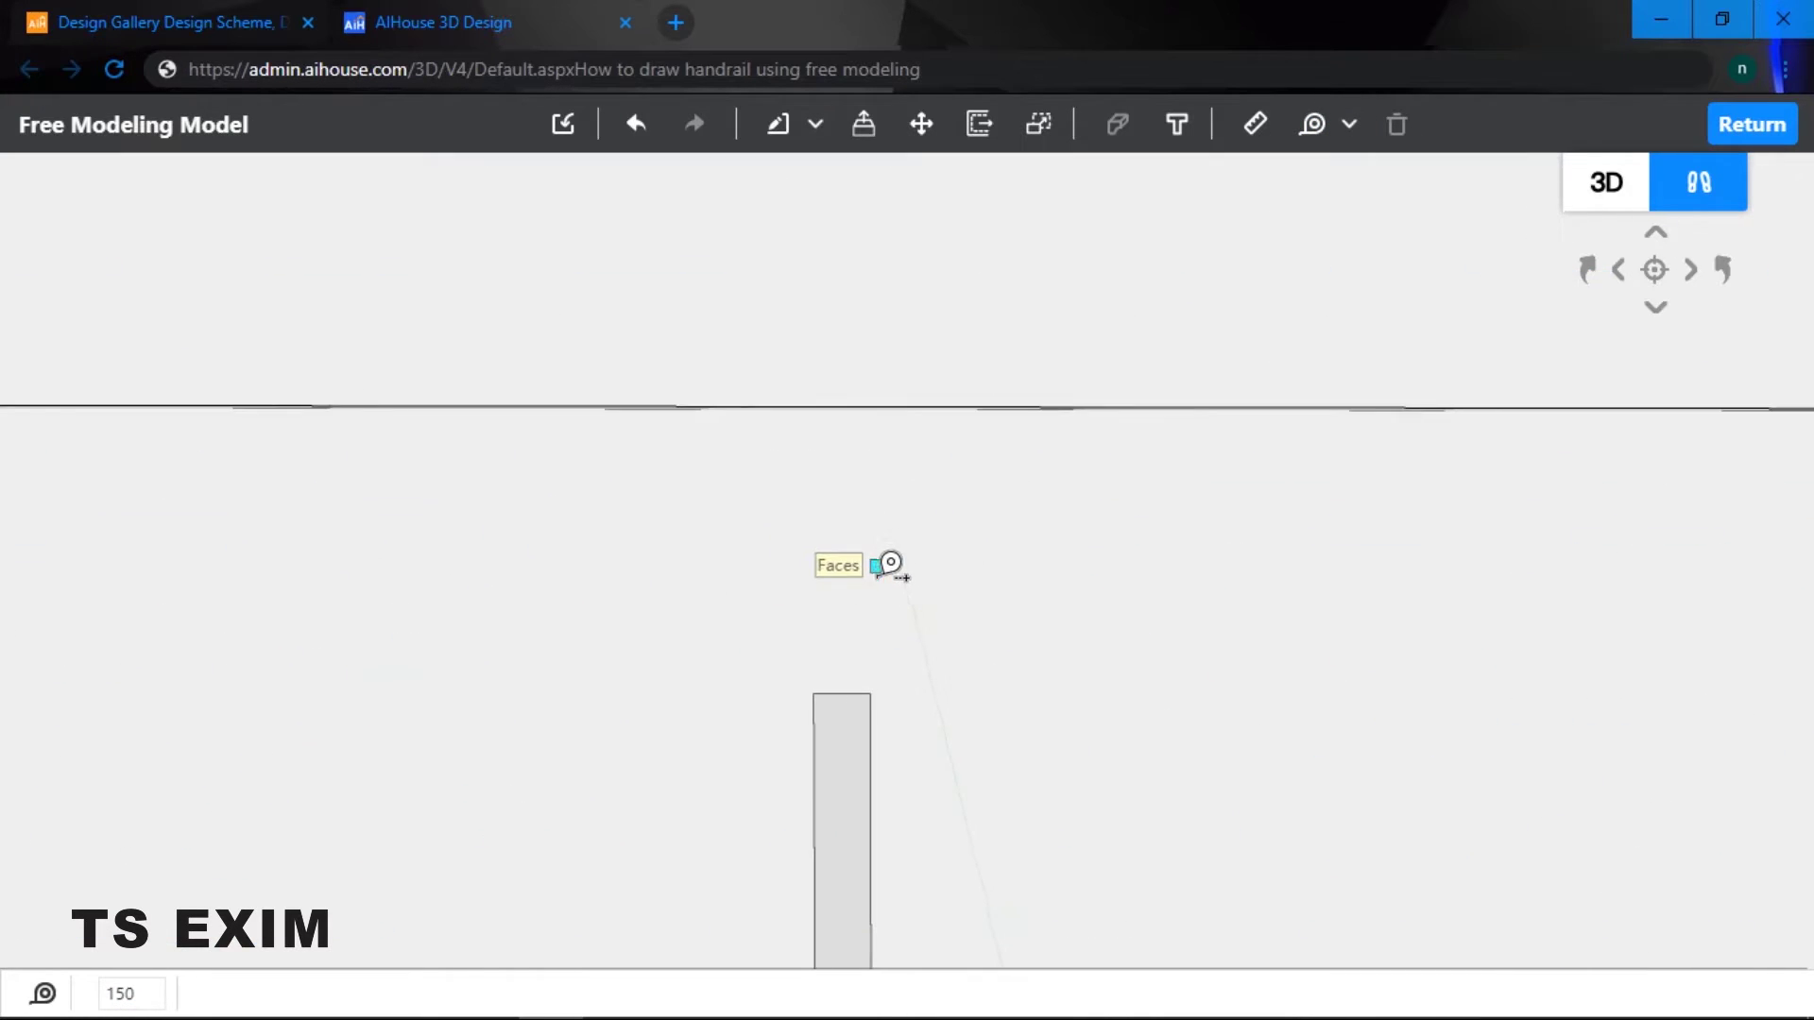
pyautogui.press('e')
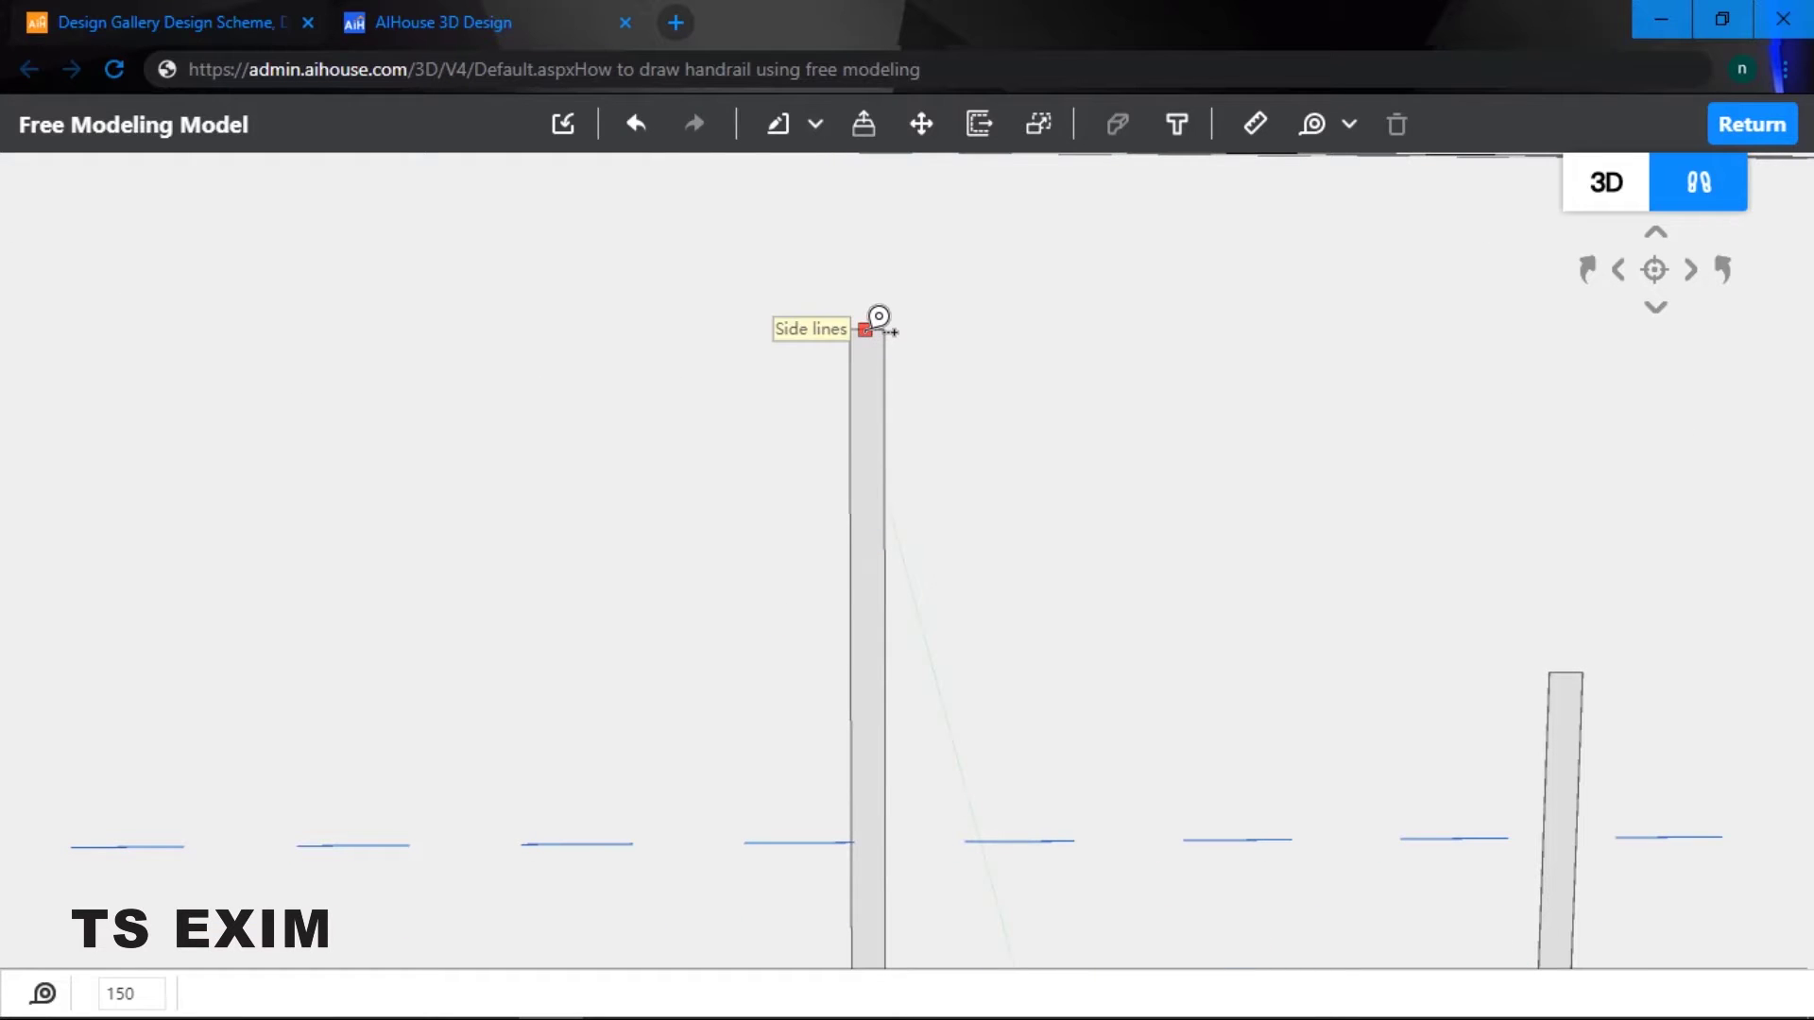
pyautogui.click(865, 329)
pyautogui.write('150')
pyautogui.press('Return')
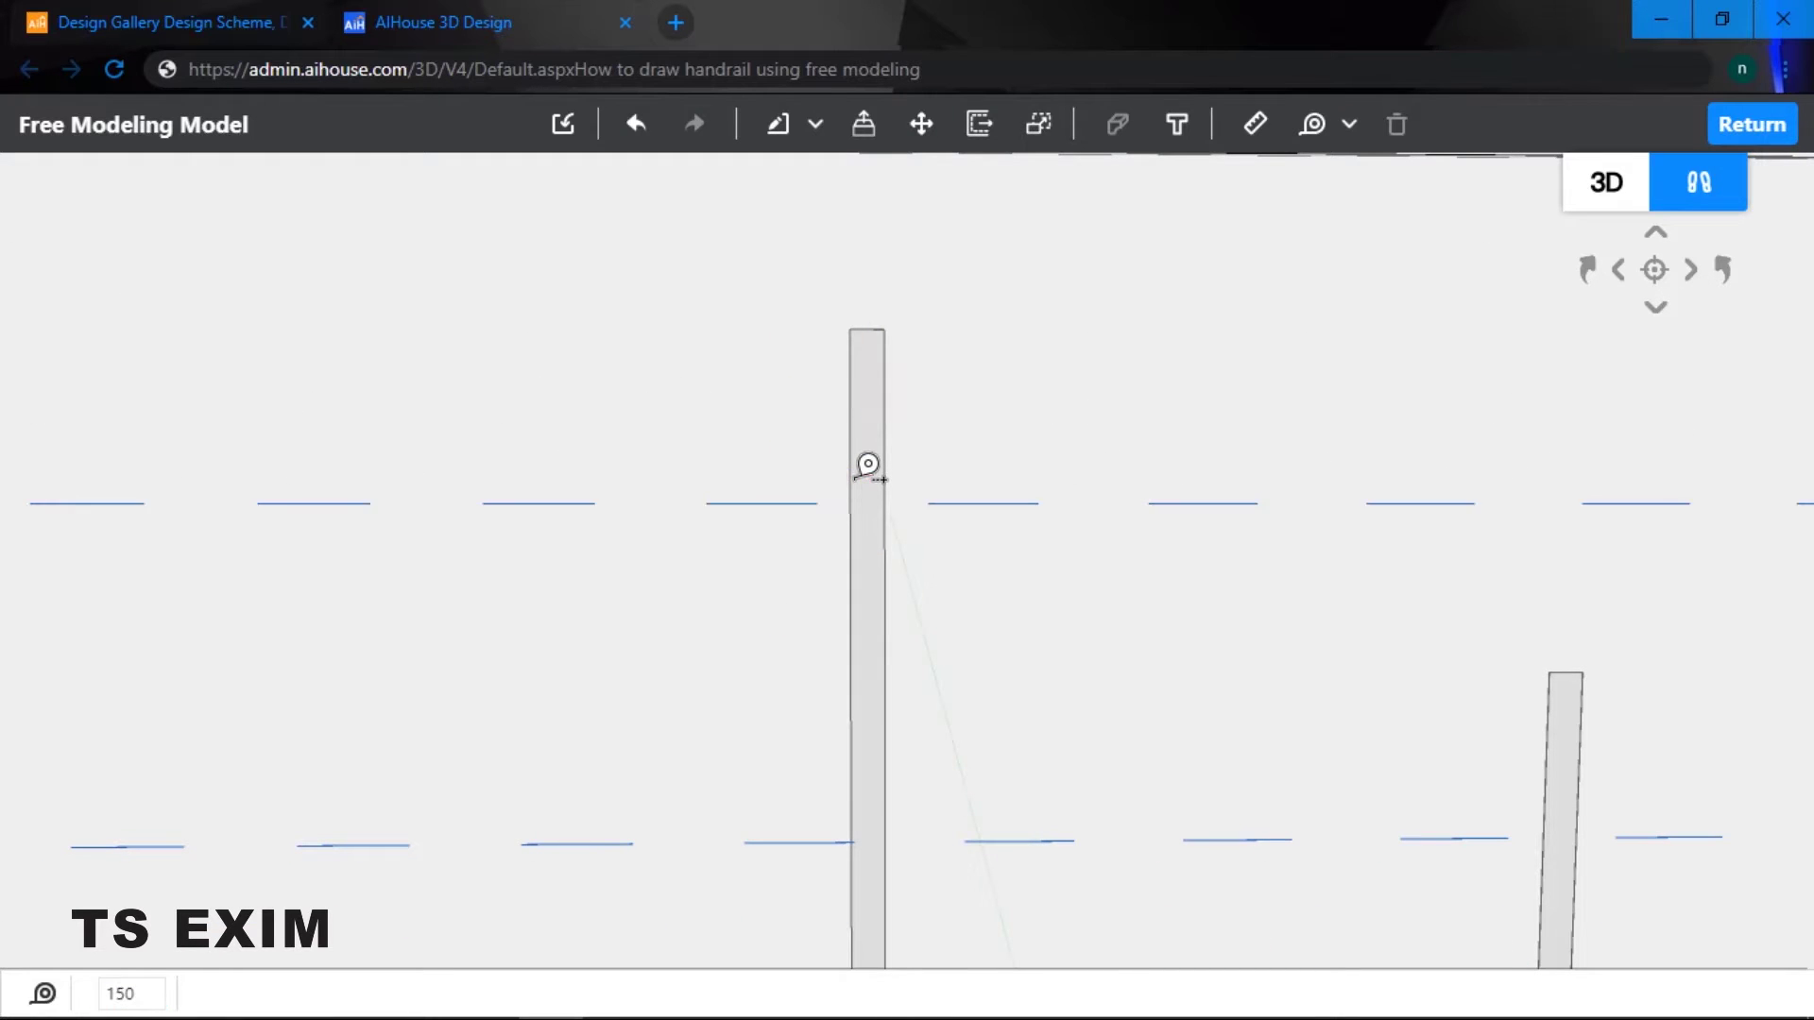
pyautogui.scroll(-5, 953, 459)
pyautogui.press('e')
pyautogui.scroll(-2, 1130, 620)
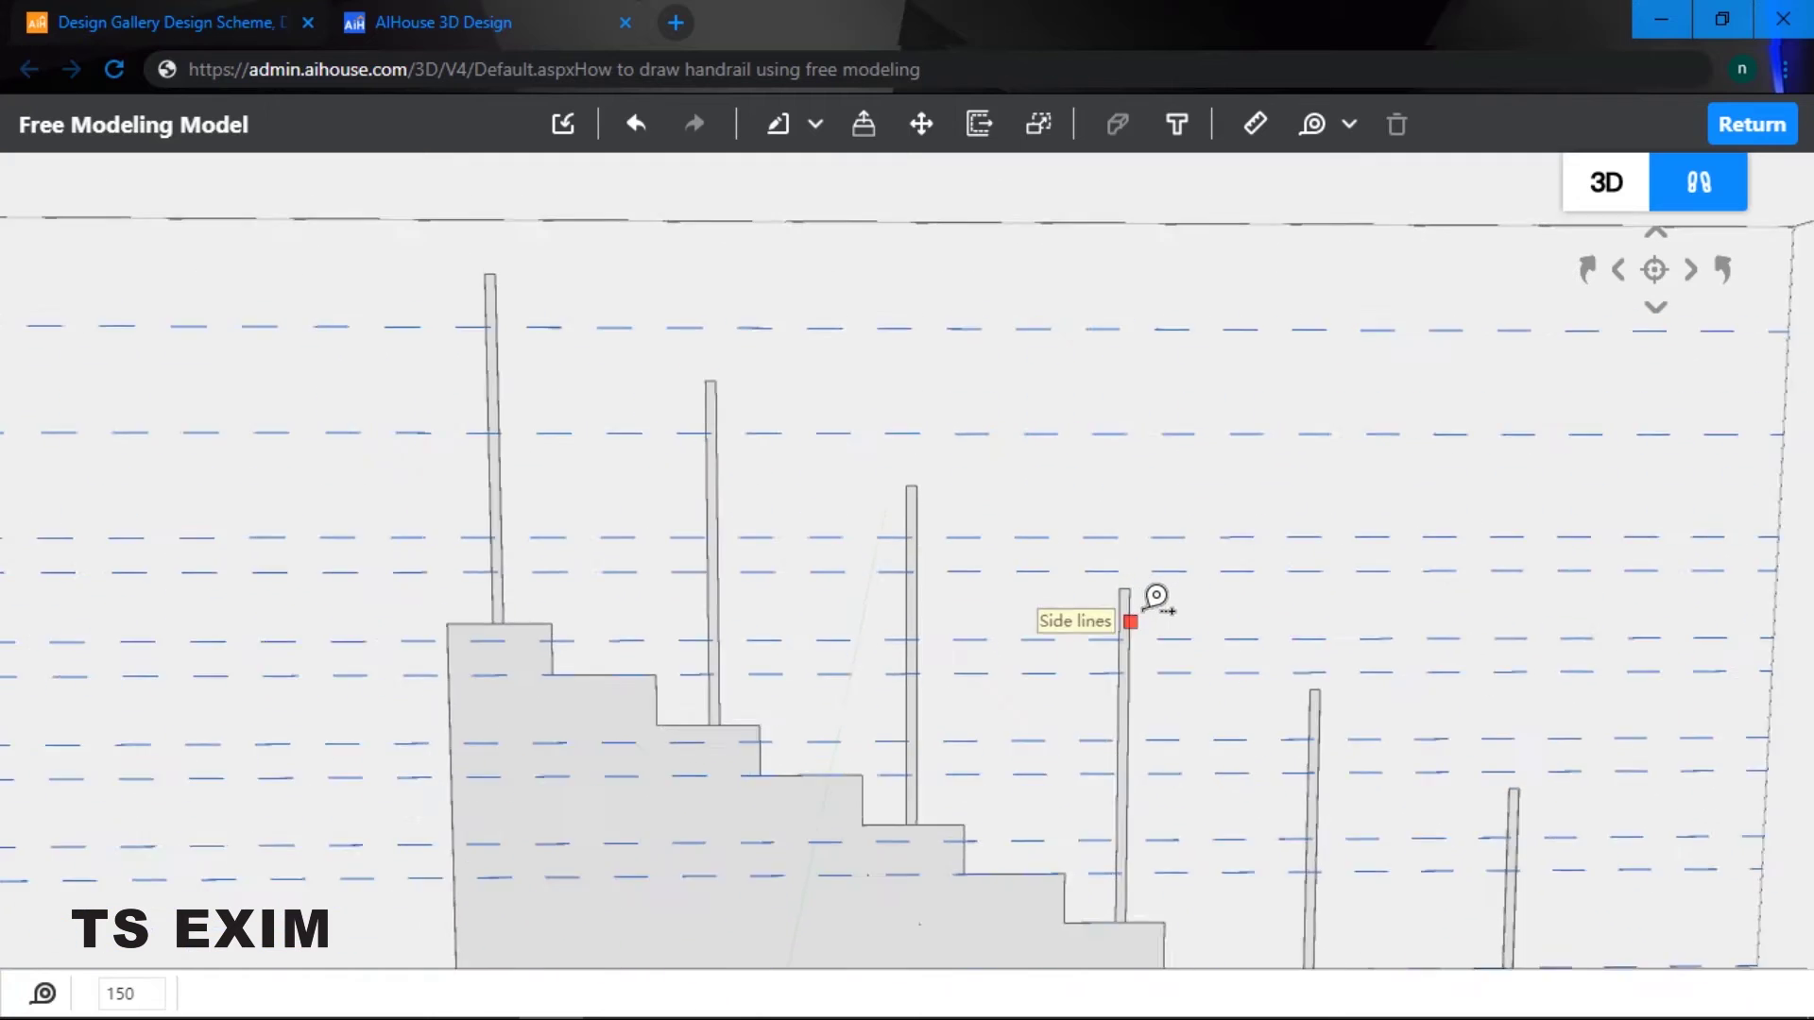
pyautogui.press('d')
pyautogui.press('a')
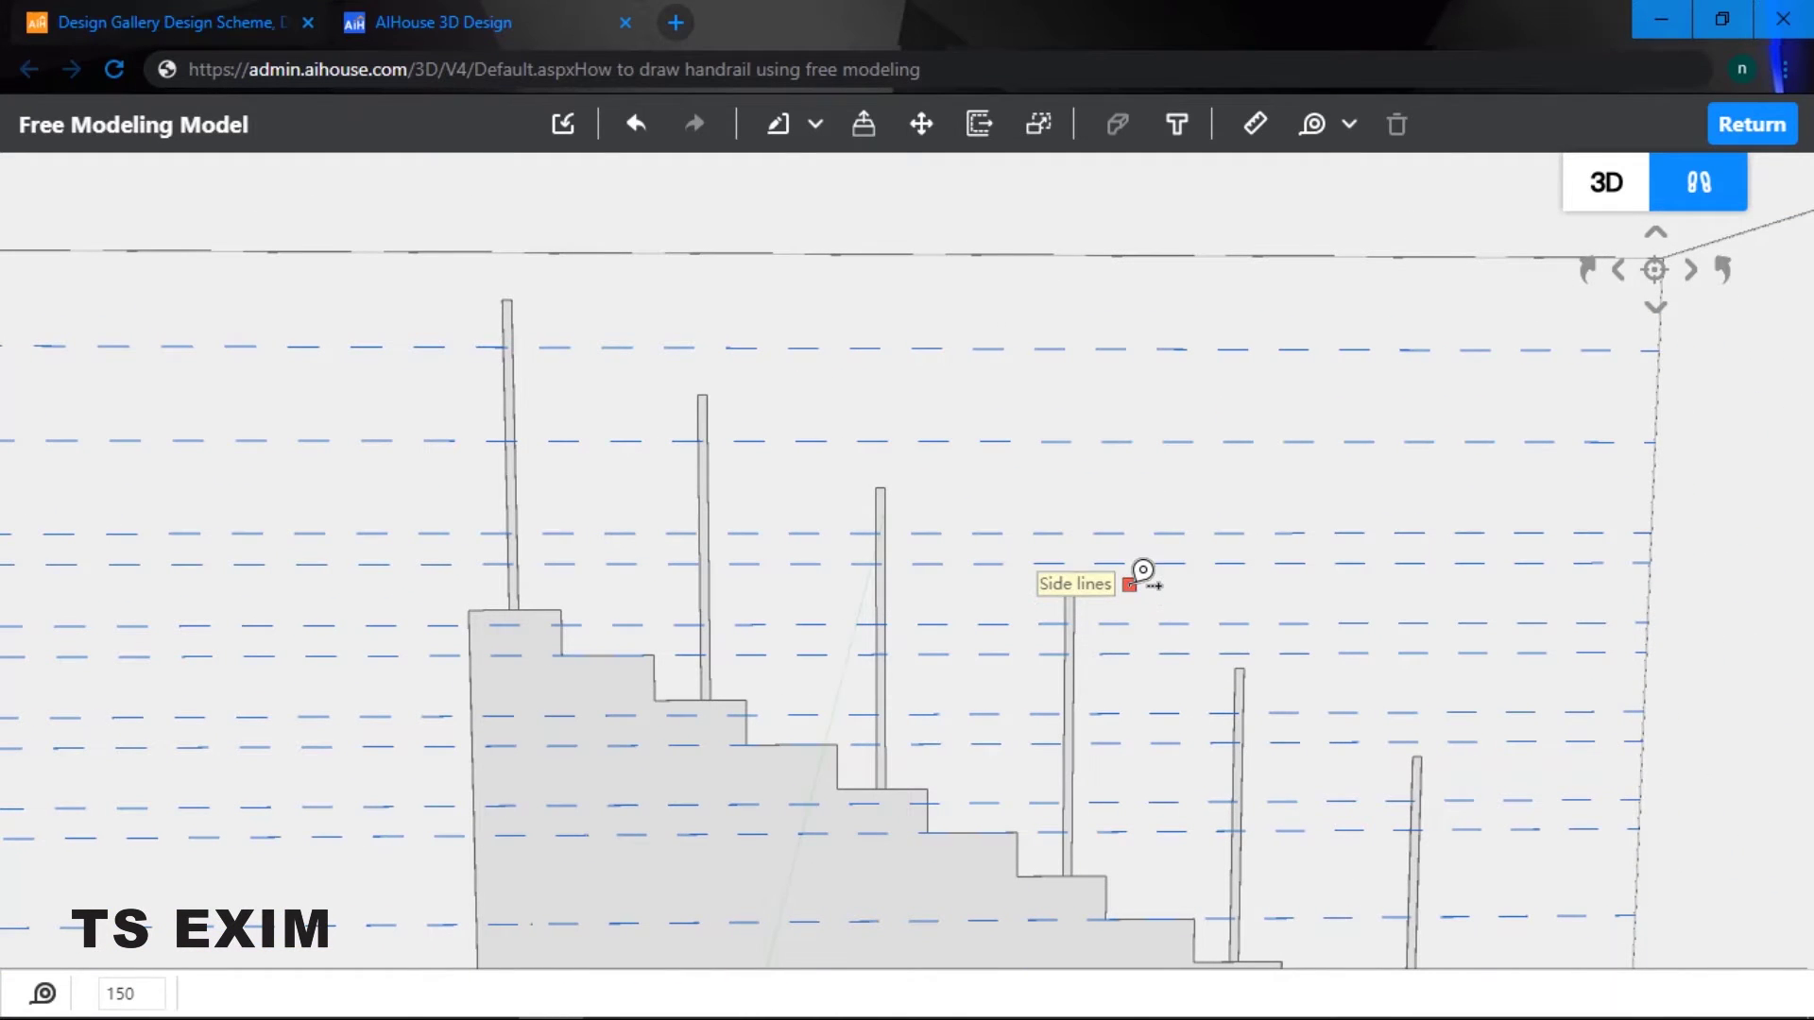
pyautogui.press('Left')
pyautogui.press('Left')
pyautogui.press('d')
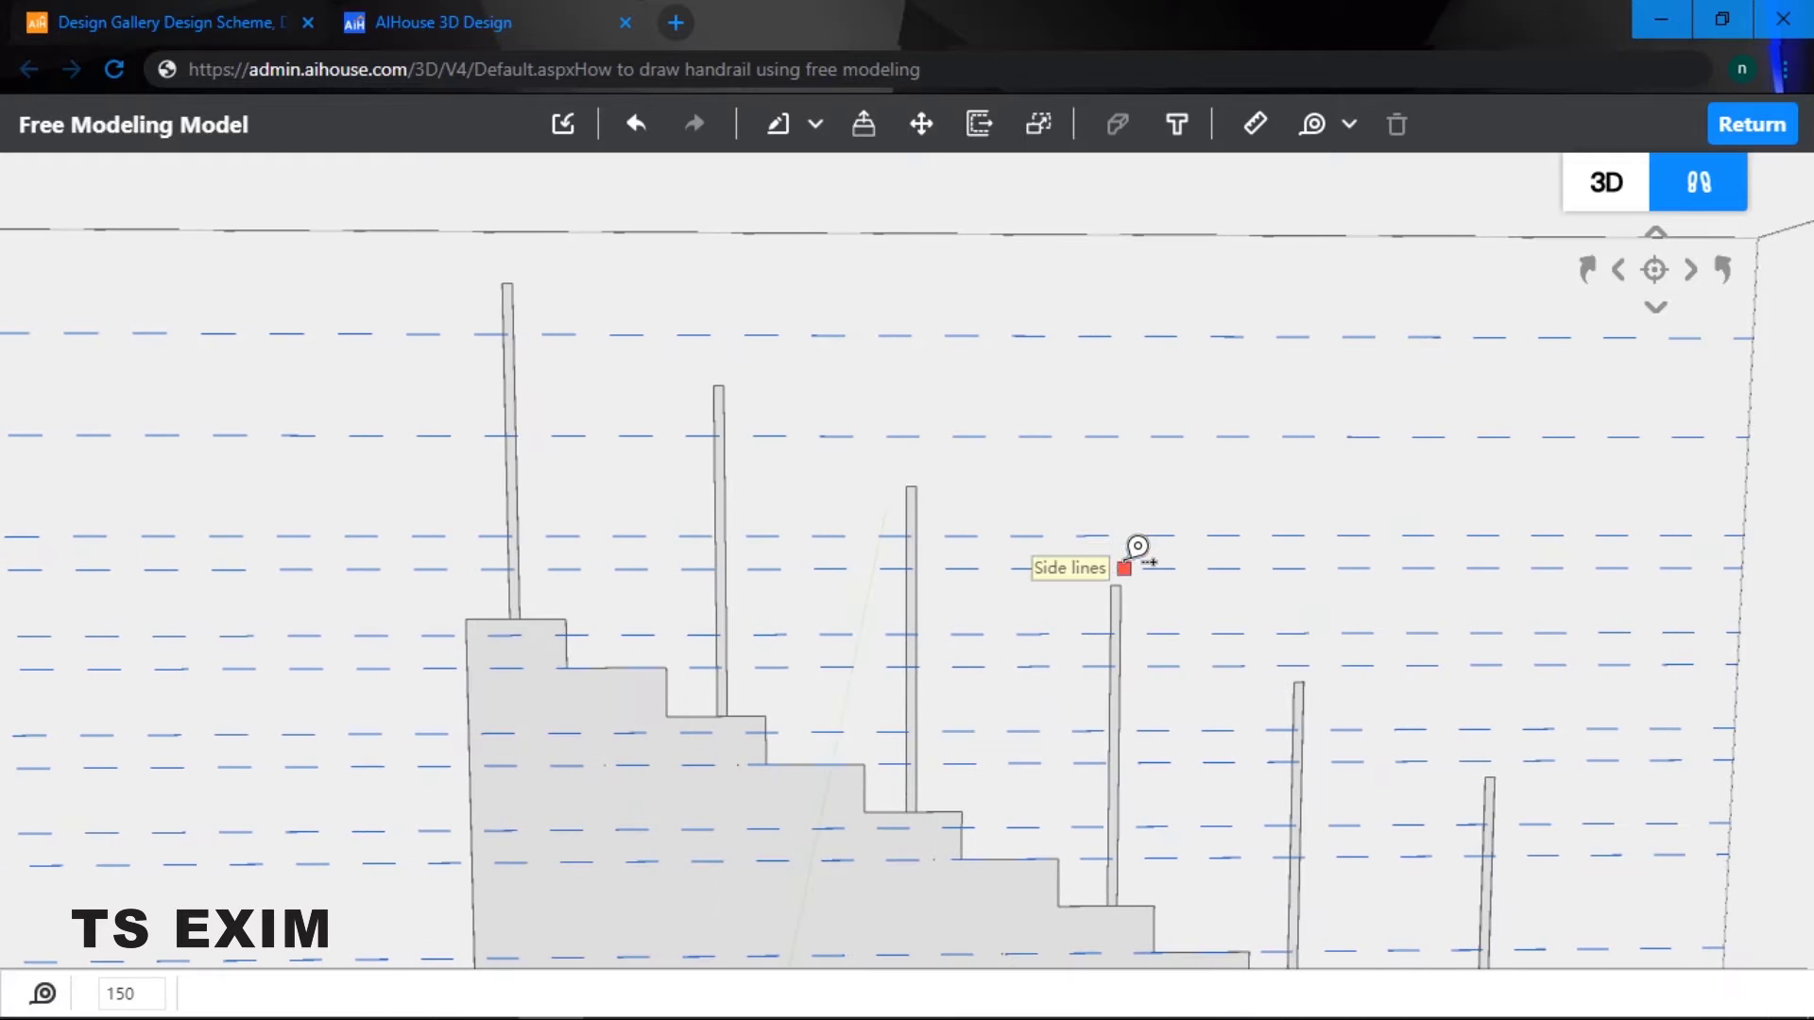
# - Add a sloped subline along the post tops, from the highest post's top corner down to the top of the lowest post
pyautogui.press('q')
pyautogui.press('a')
pyautogui.press('e')
pyautogui.press('q')
pyautogui.press('a')
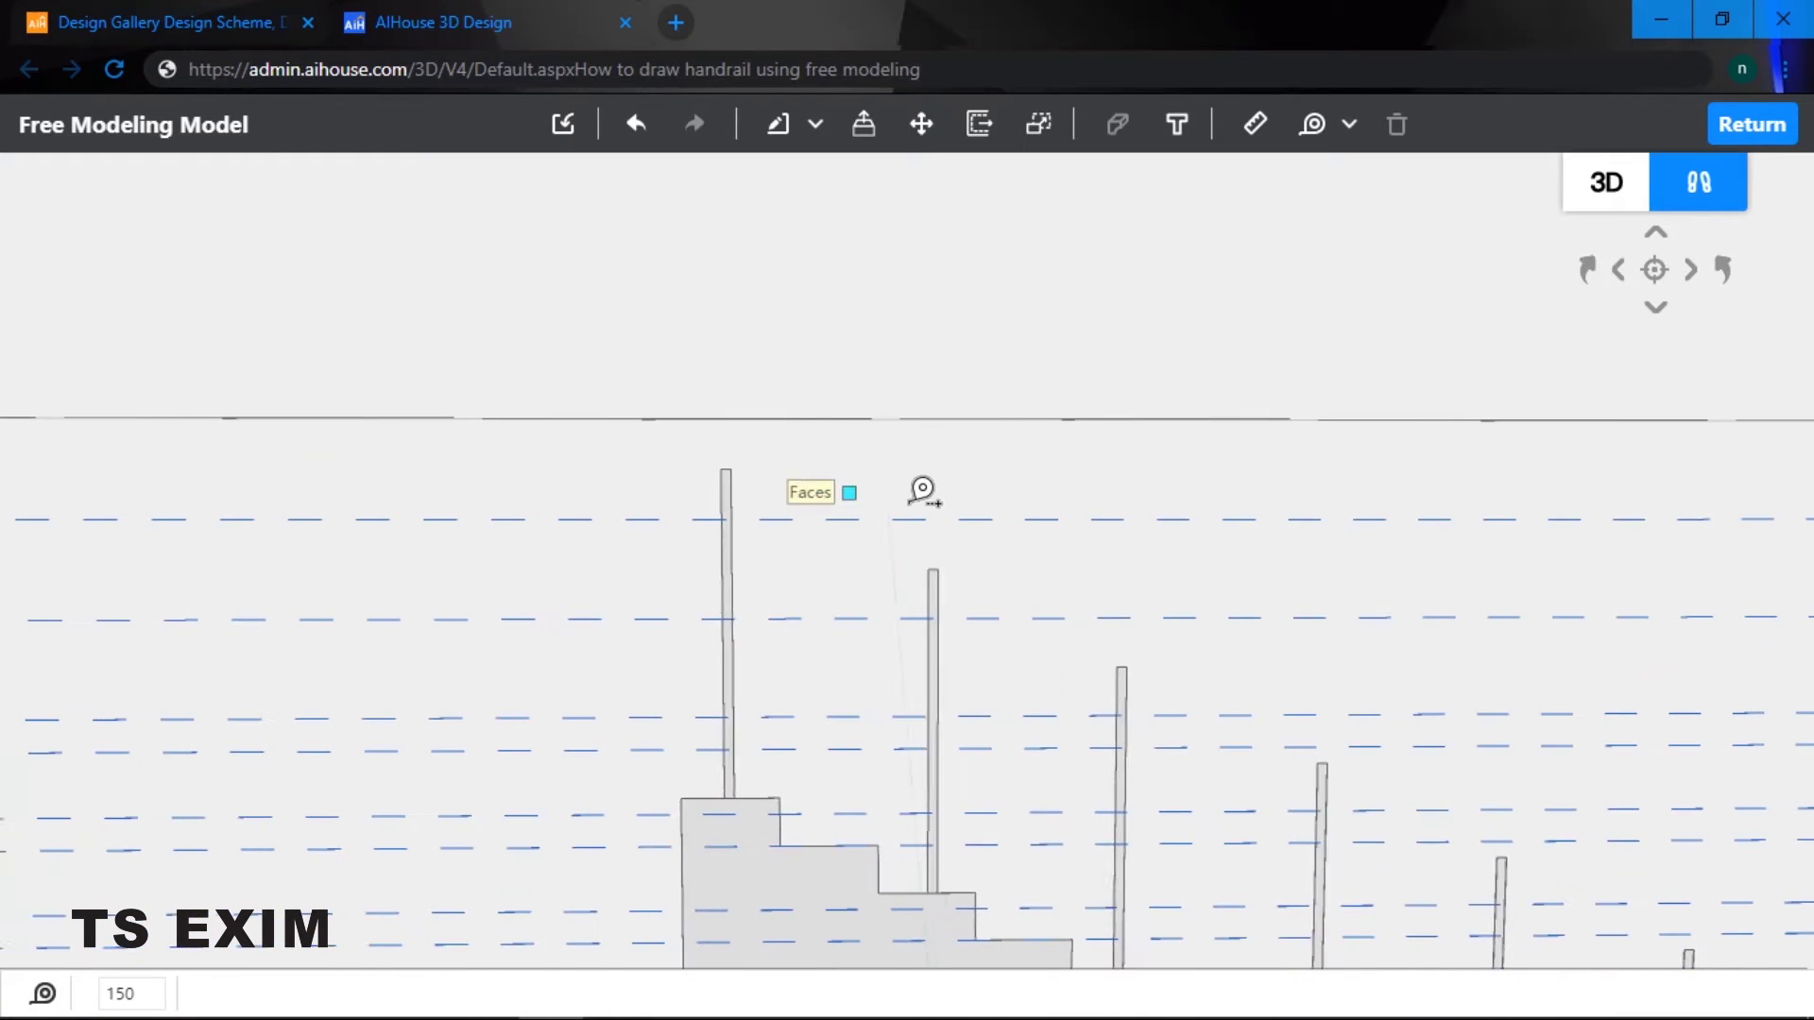
pyautogui.press('w')
pyautogui.press('e')
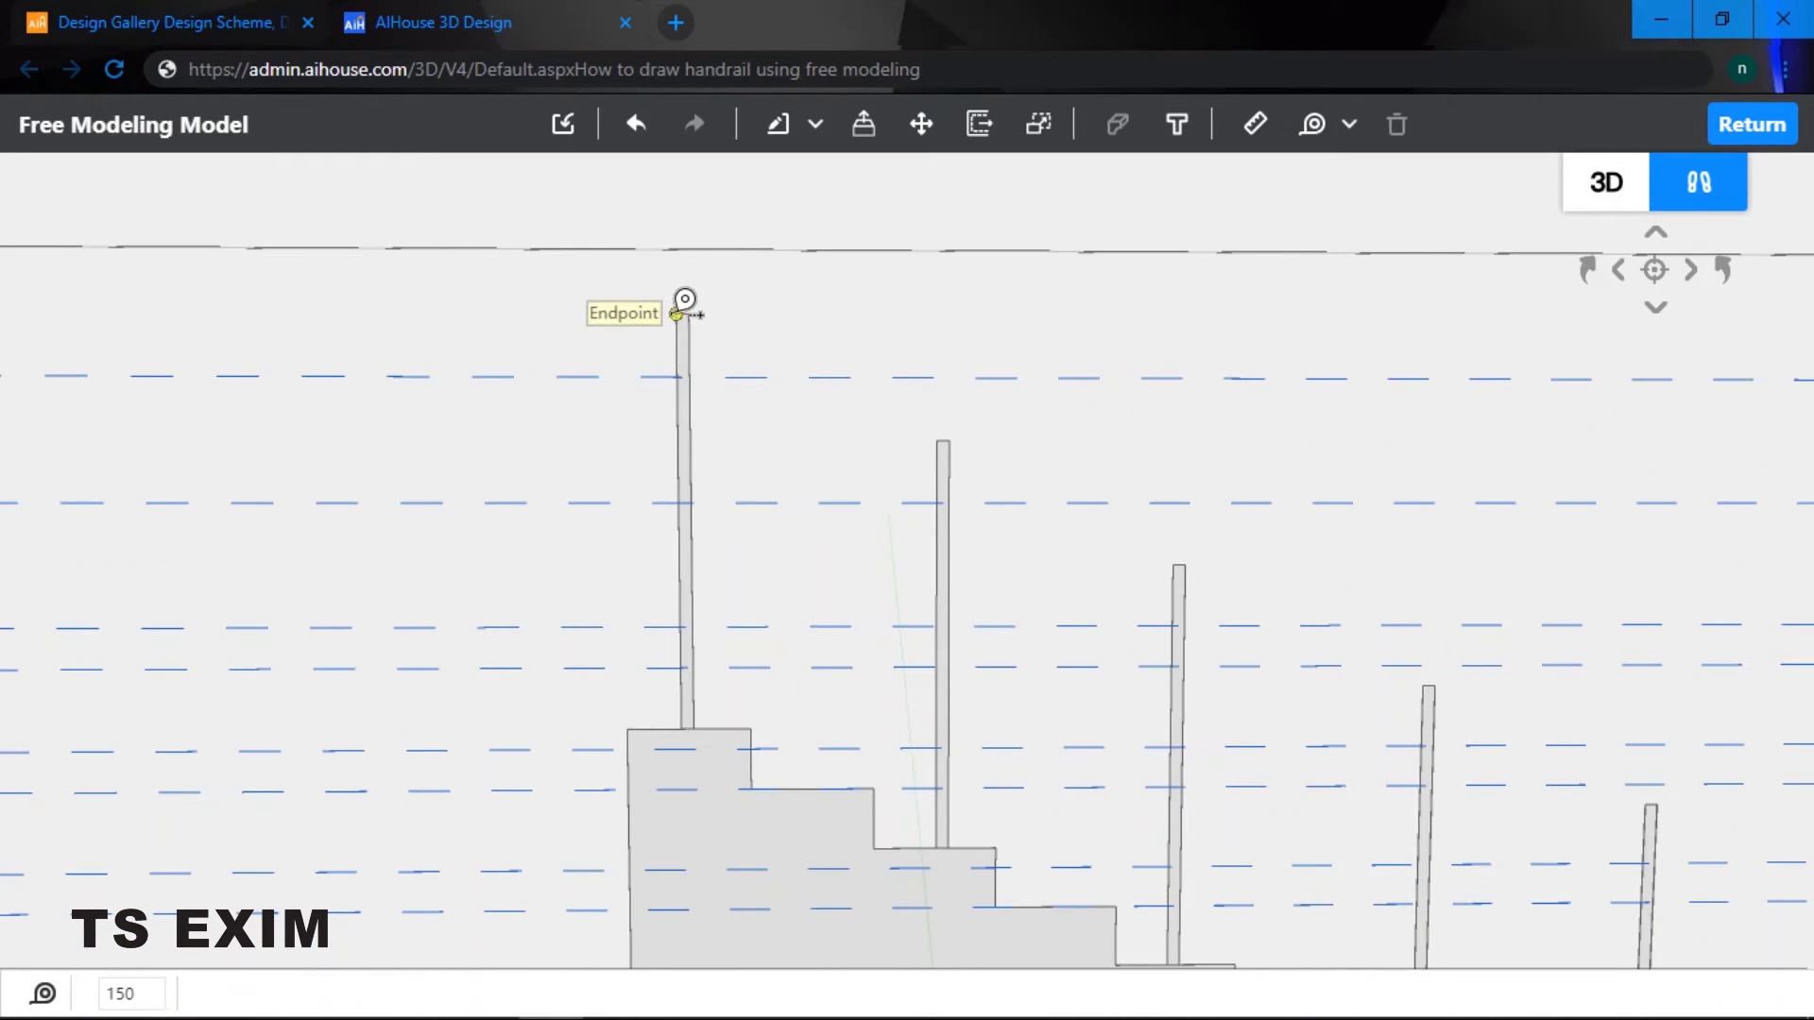
pyautogui.press('d')
pyautogui.press('e')
pyautogui.press('s')
pyautogui.press('d')
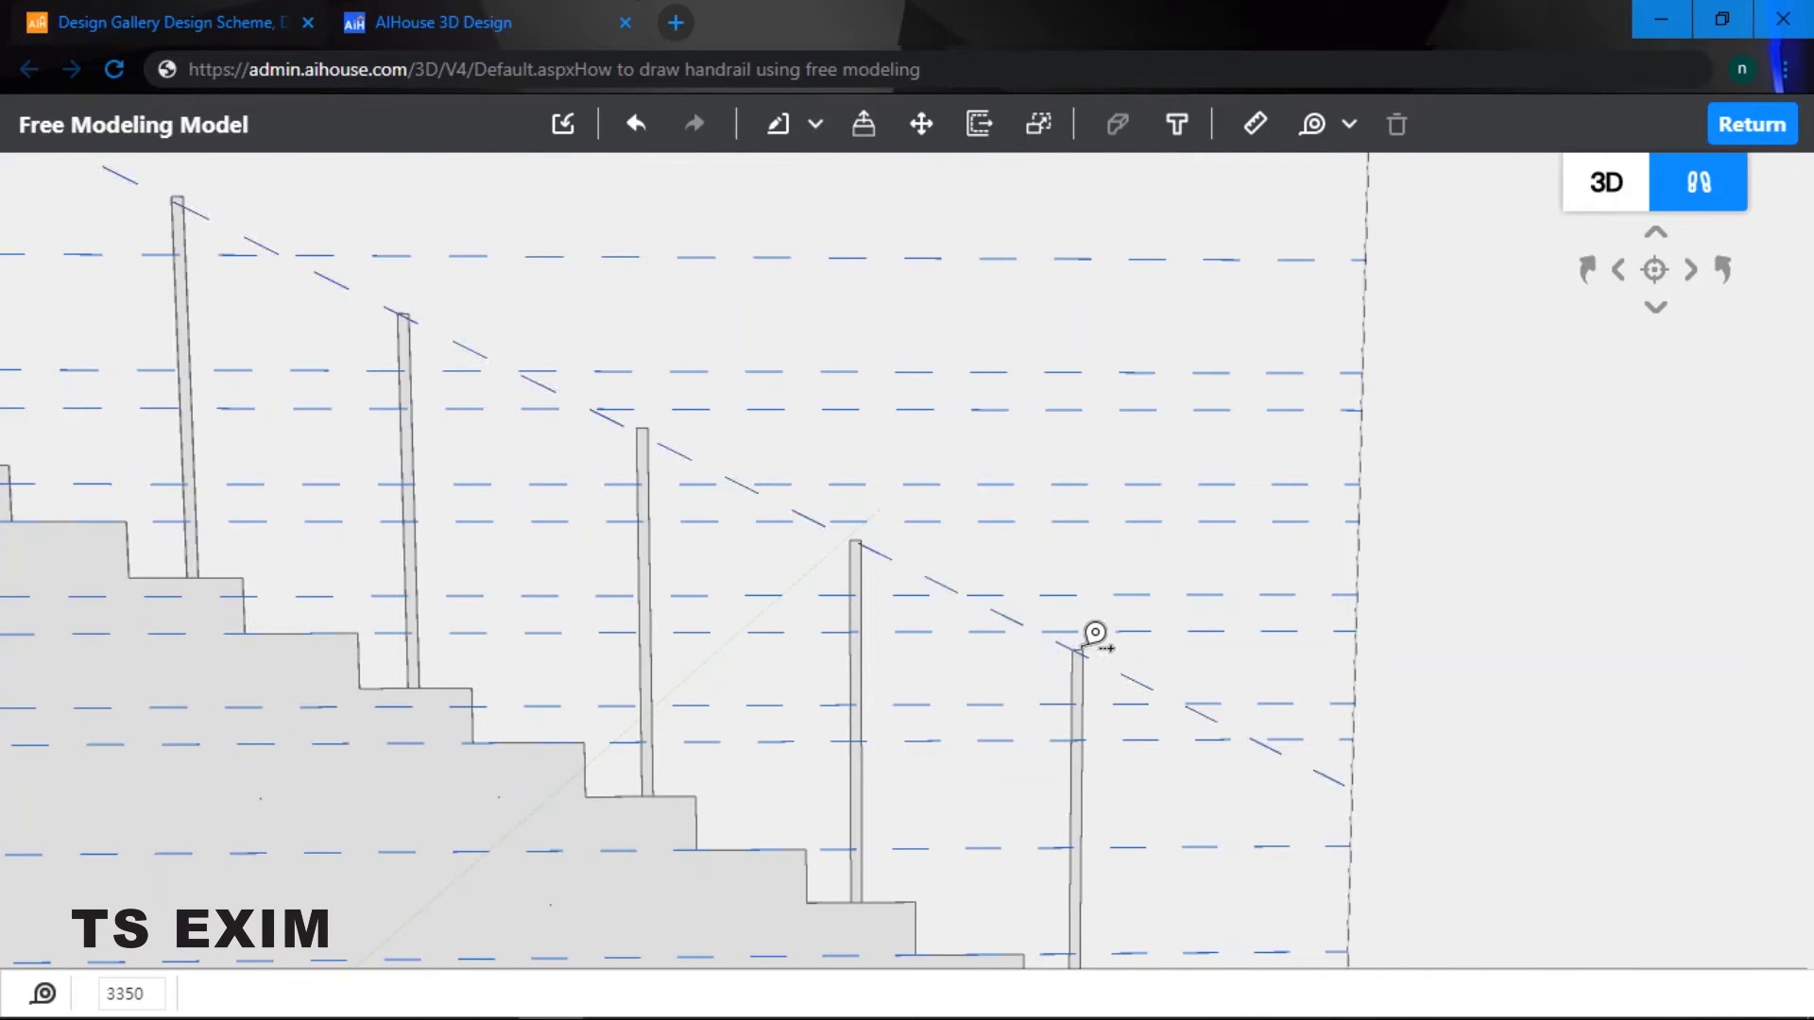
# - Add a parallel sloped subline 50 above the one running along the post tops
pyautogui.scroll(4, 1091, 585)
pyautogui.press('q')
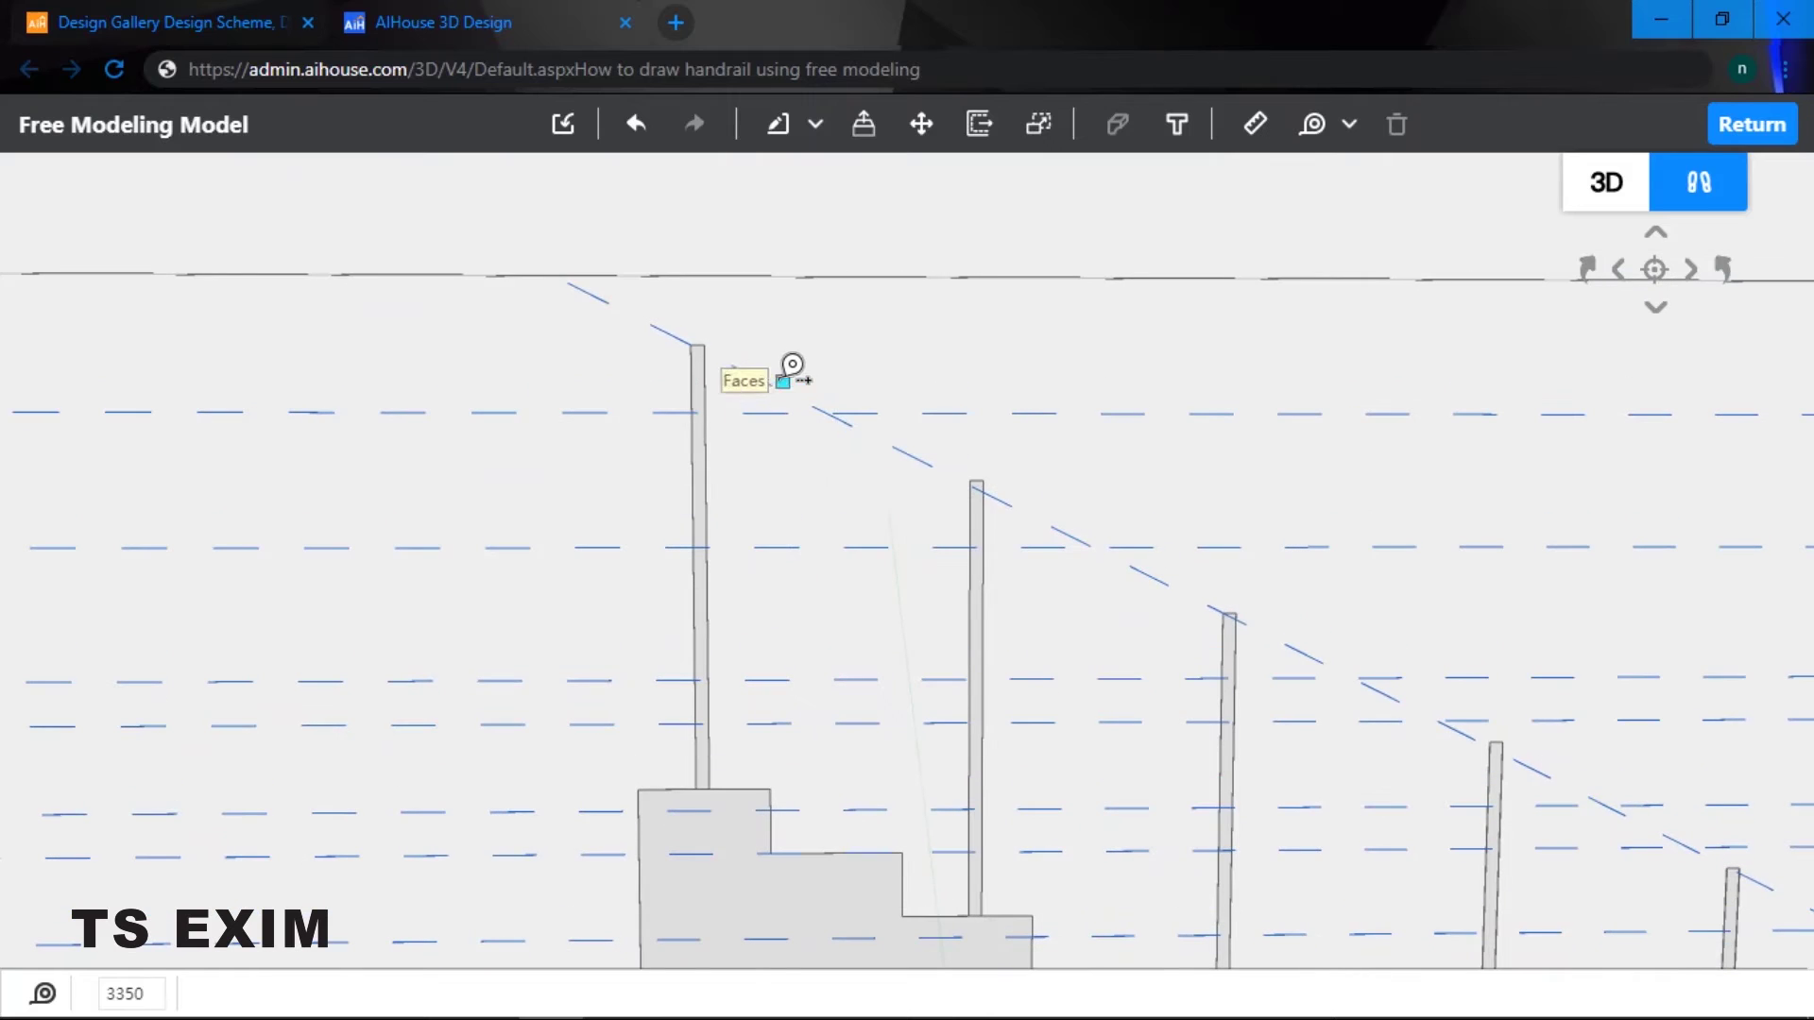
pyautogui.click(764, 379)
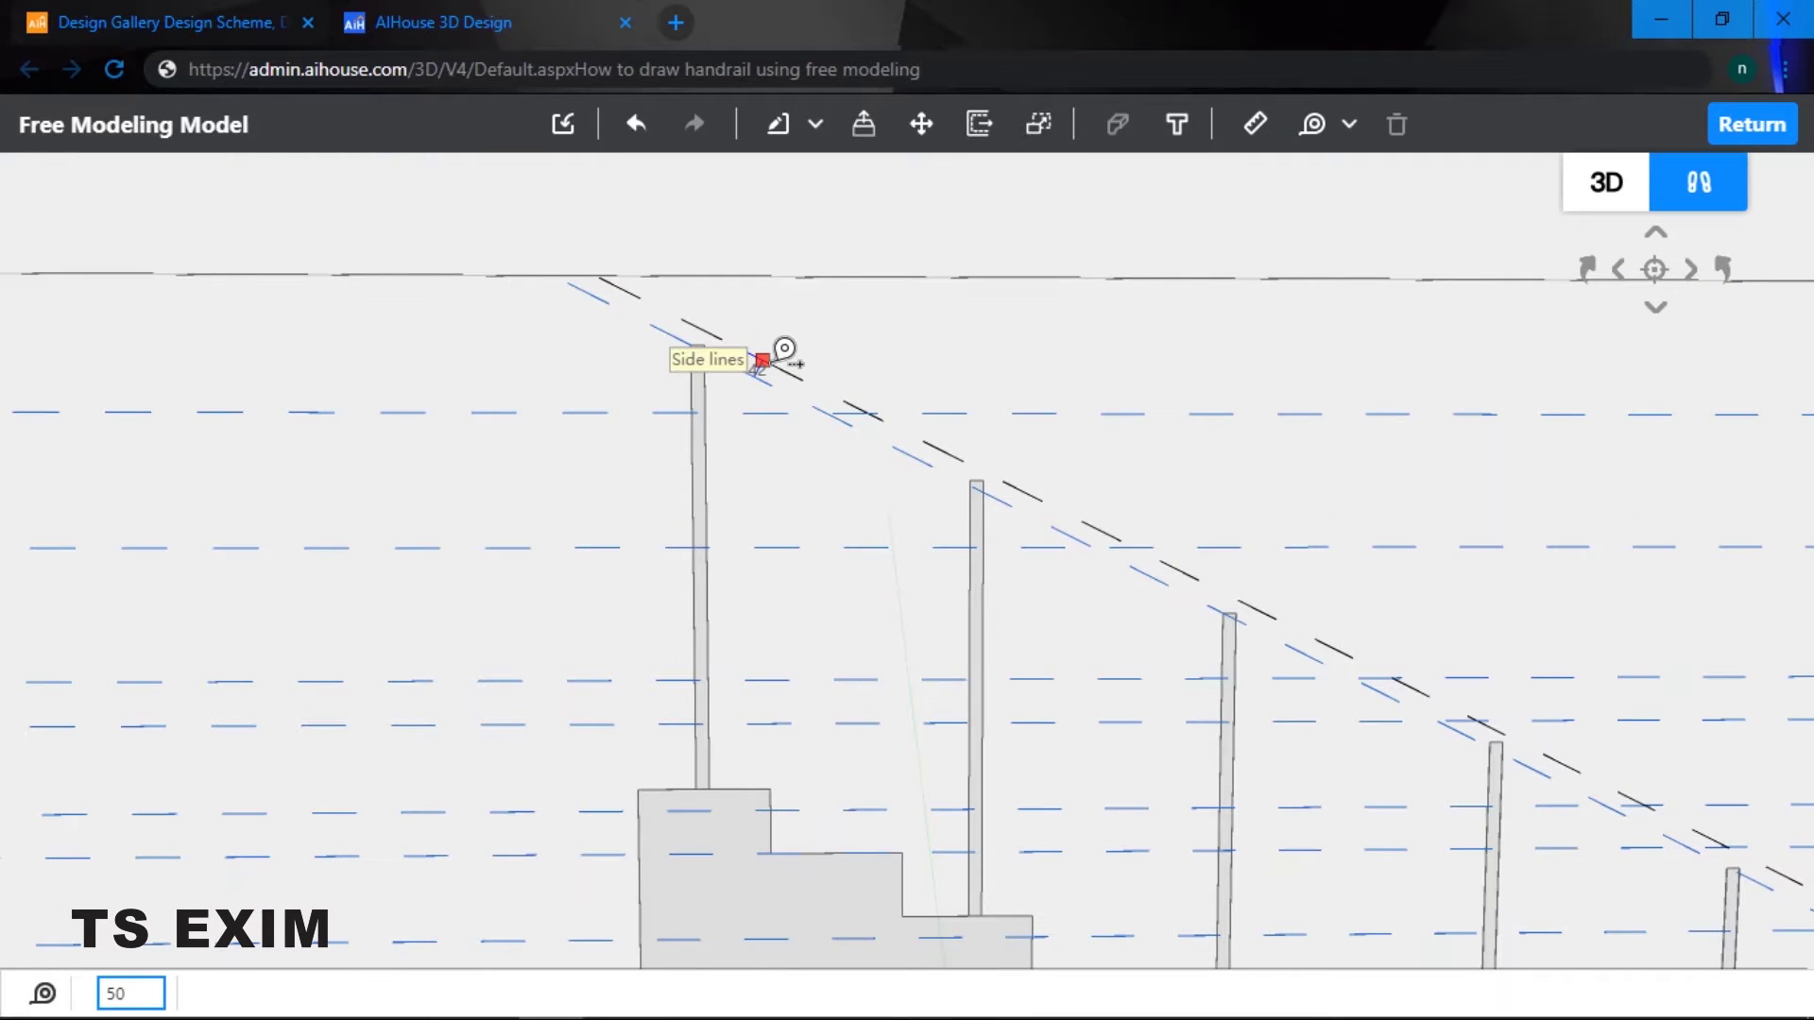
pyautogui.press('Return')
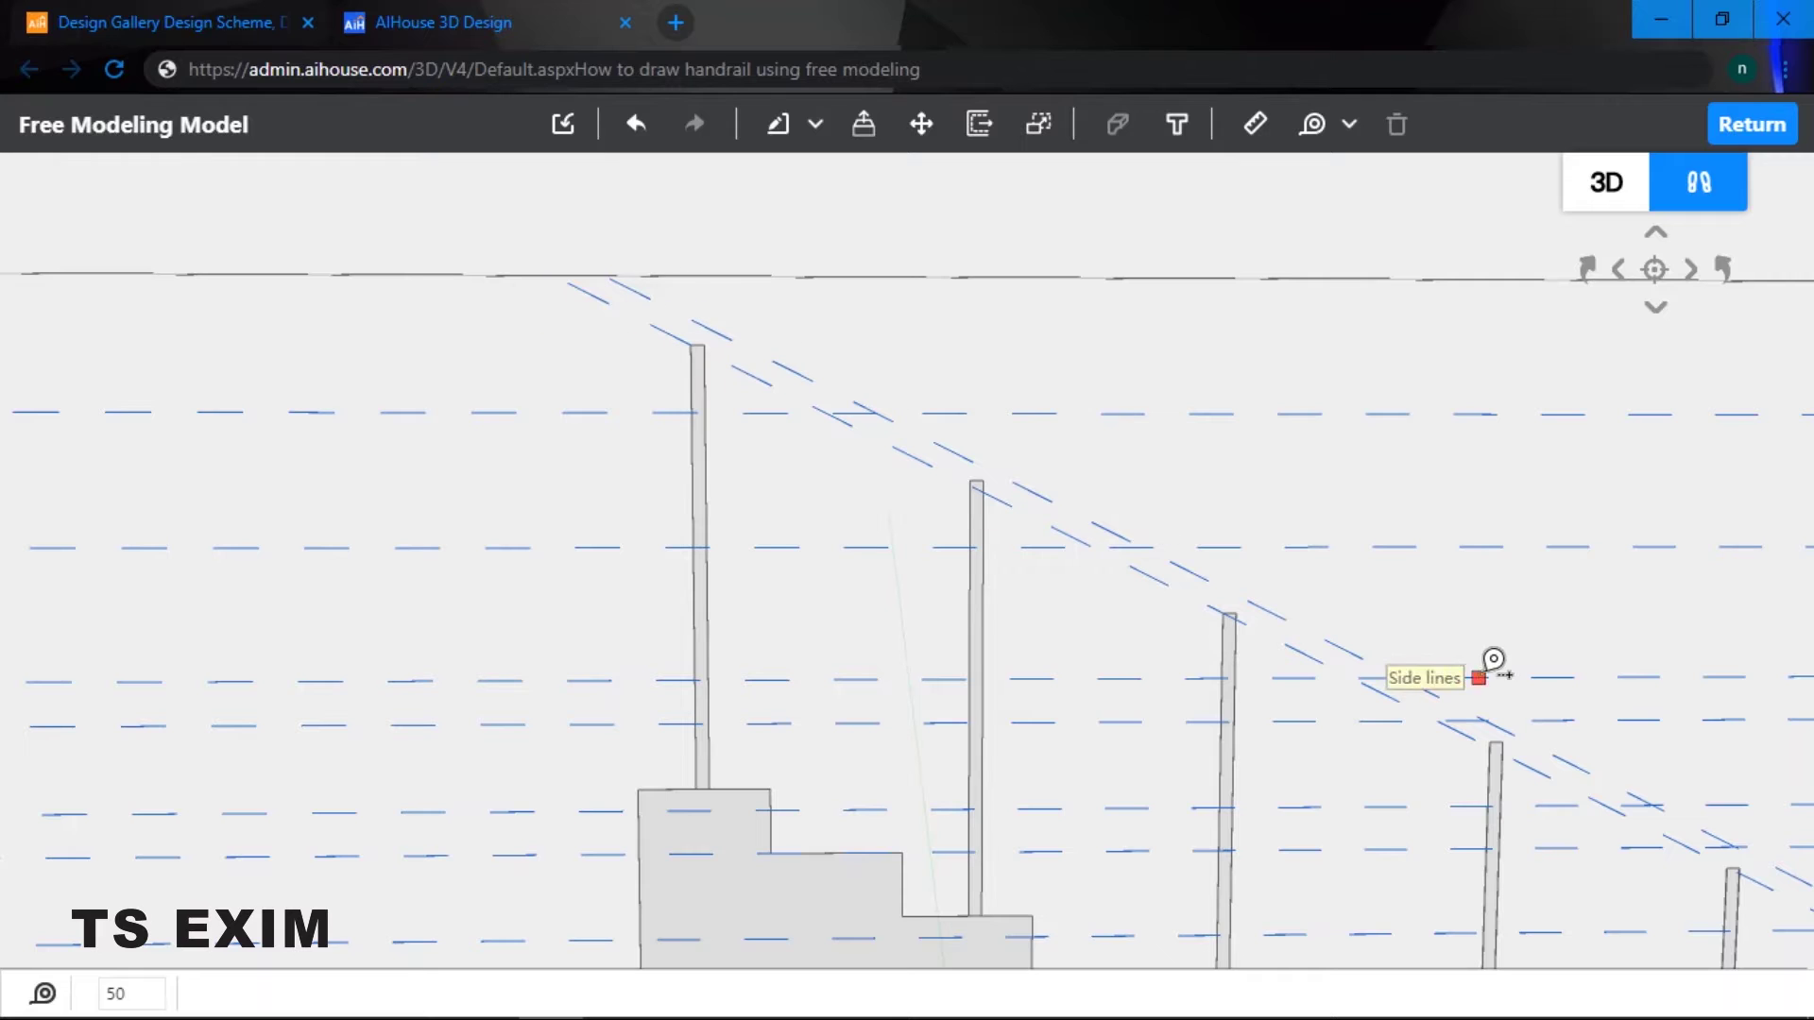
pyautogui.scroll(-2, 1403, 670)
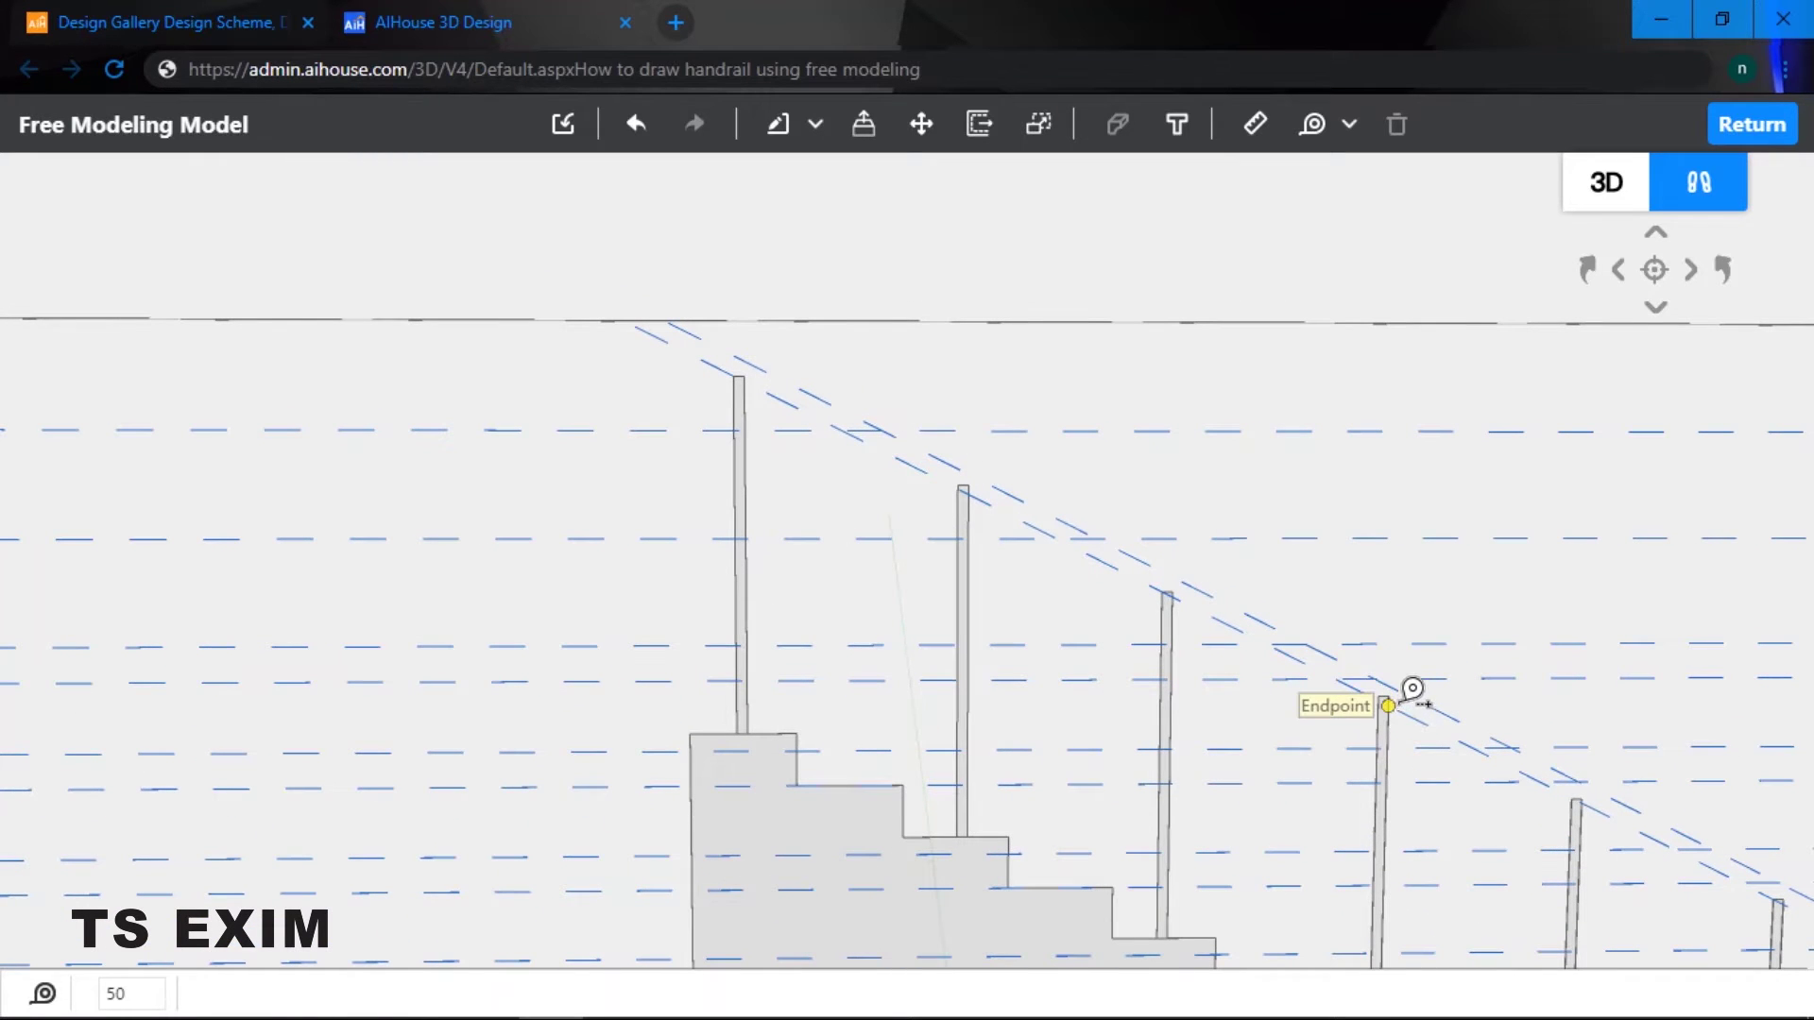
pyautogui.scroll(2, 746, 377)
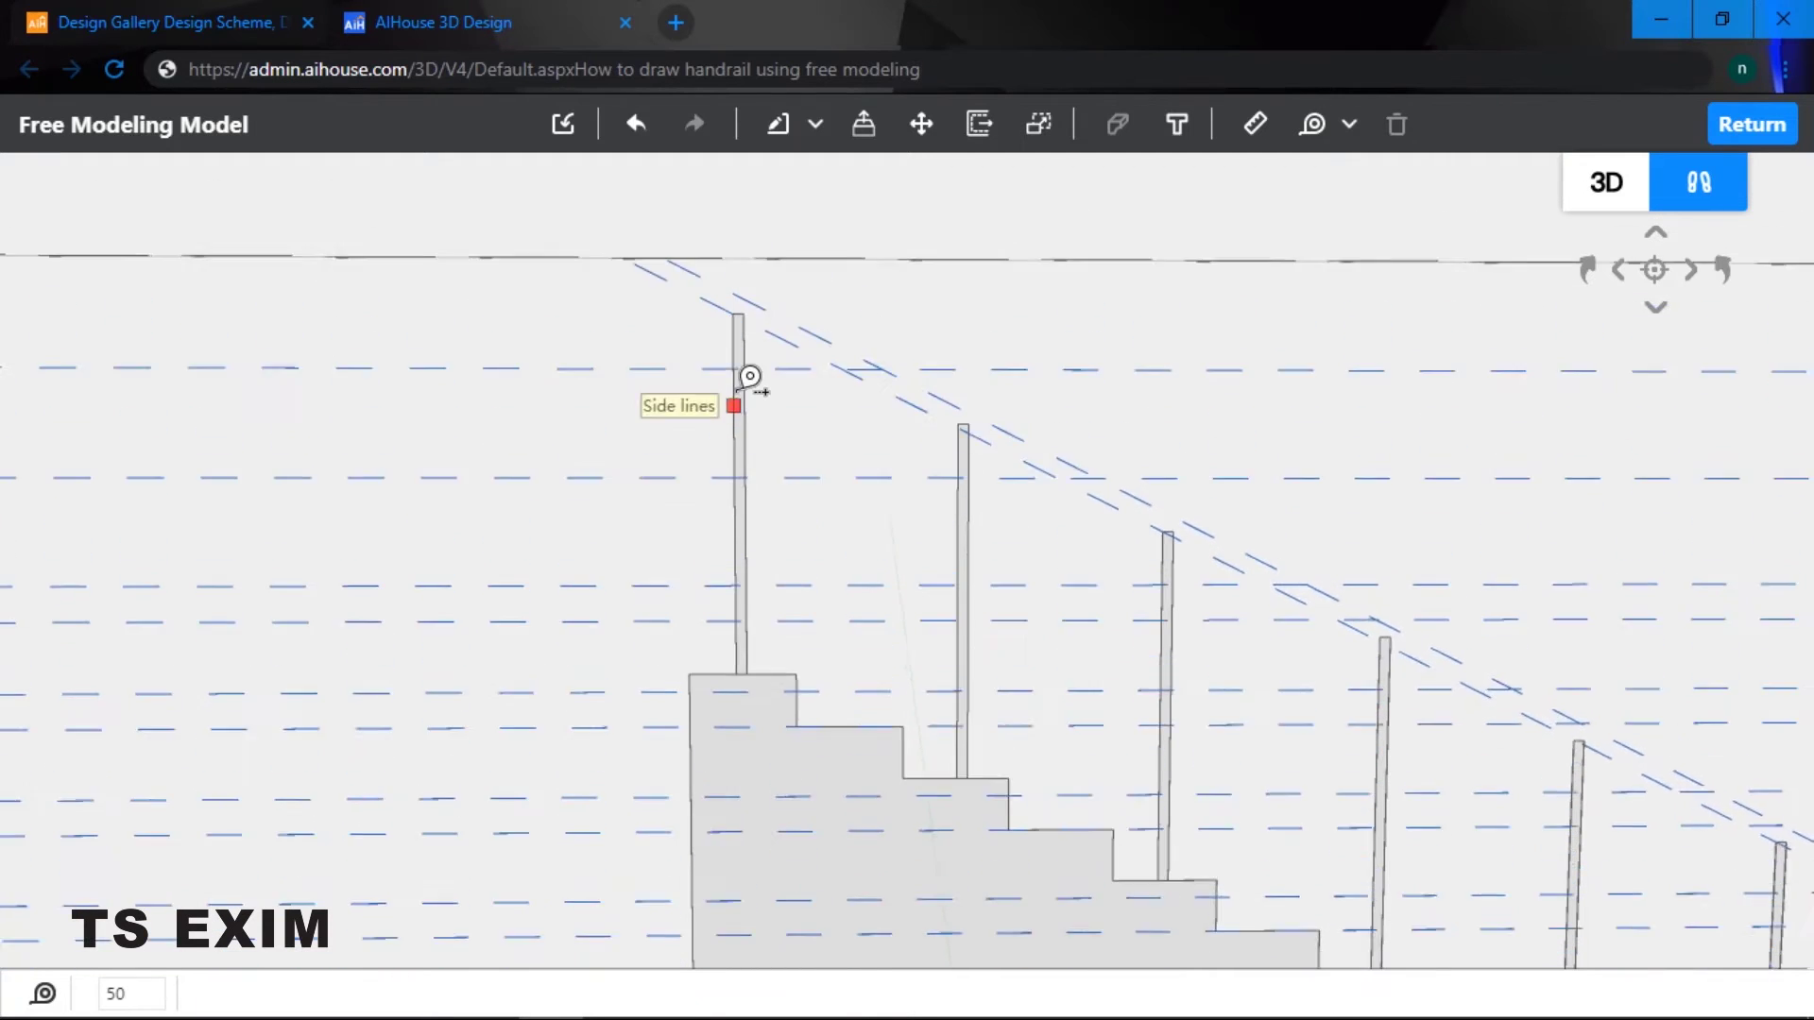
# - Add a vertical subline 50 outside the highest post and another 50 outside the lowest post
pyautogui.scroll(1, 735, 431)
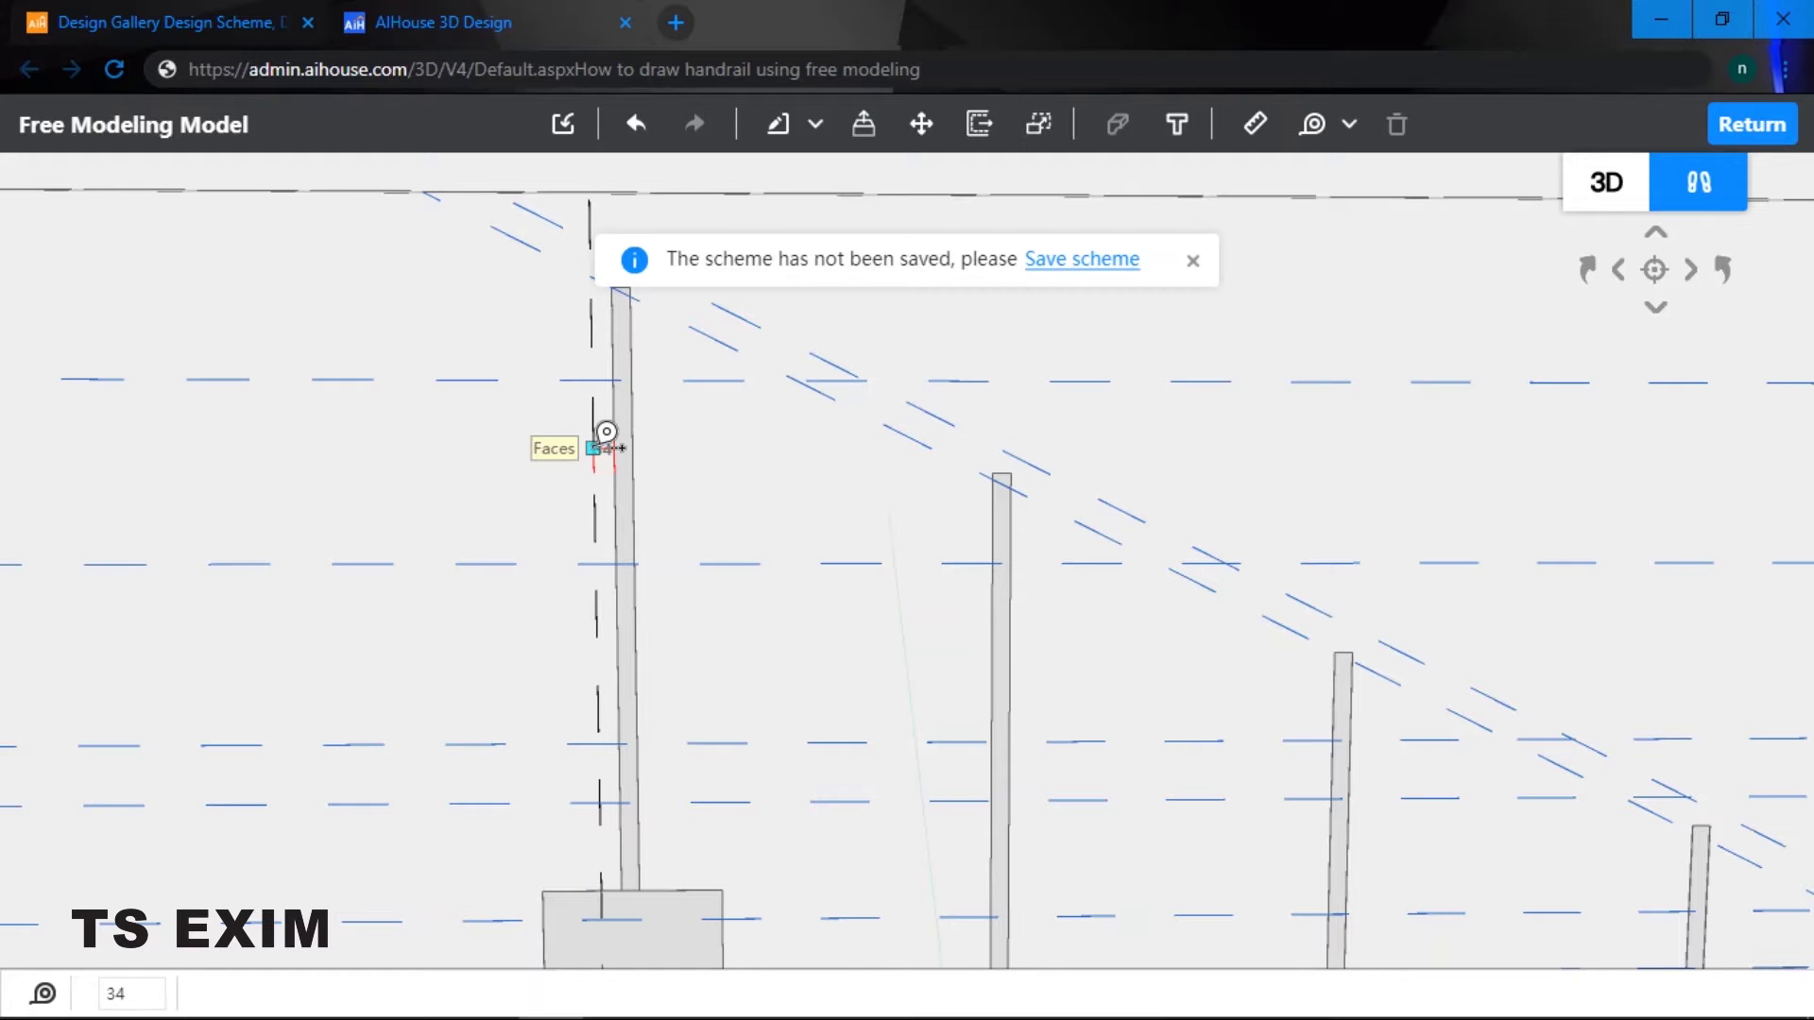
pyautogui.scroll(-5, 1081, 782)
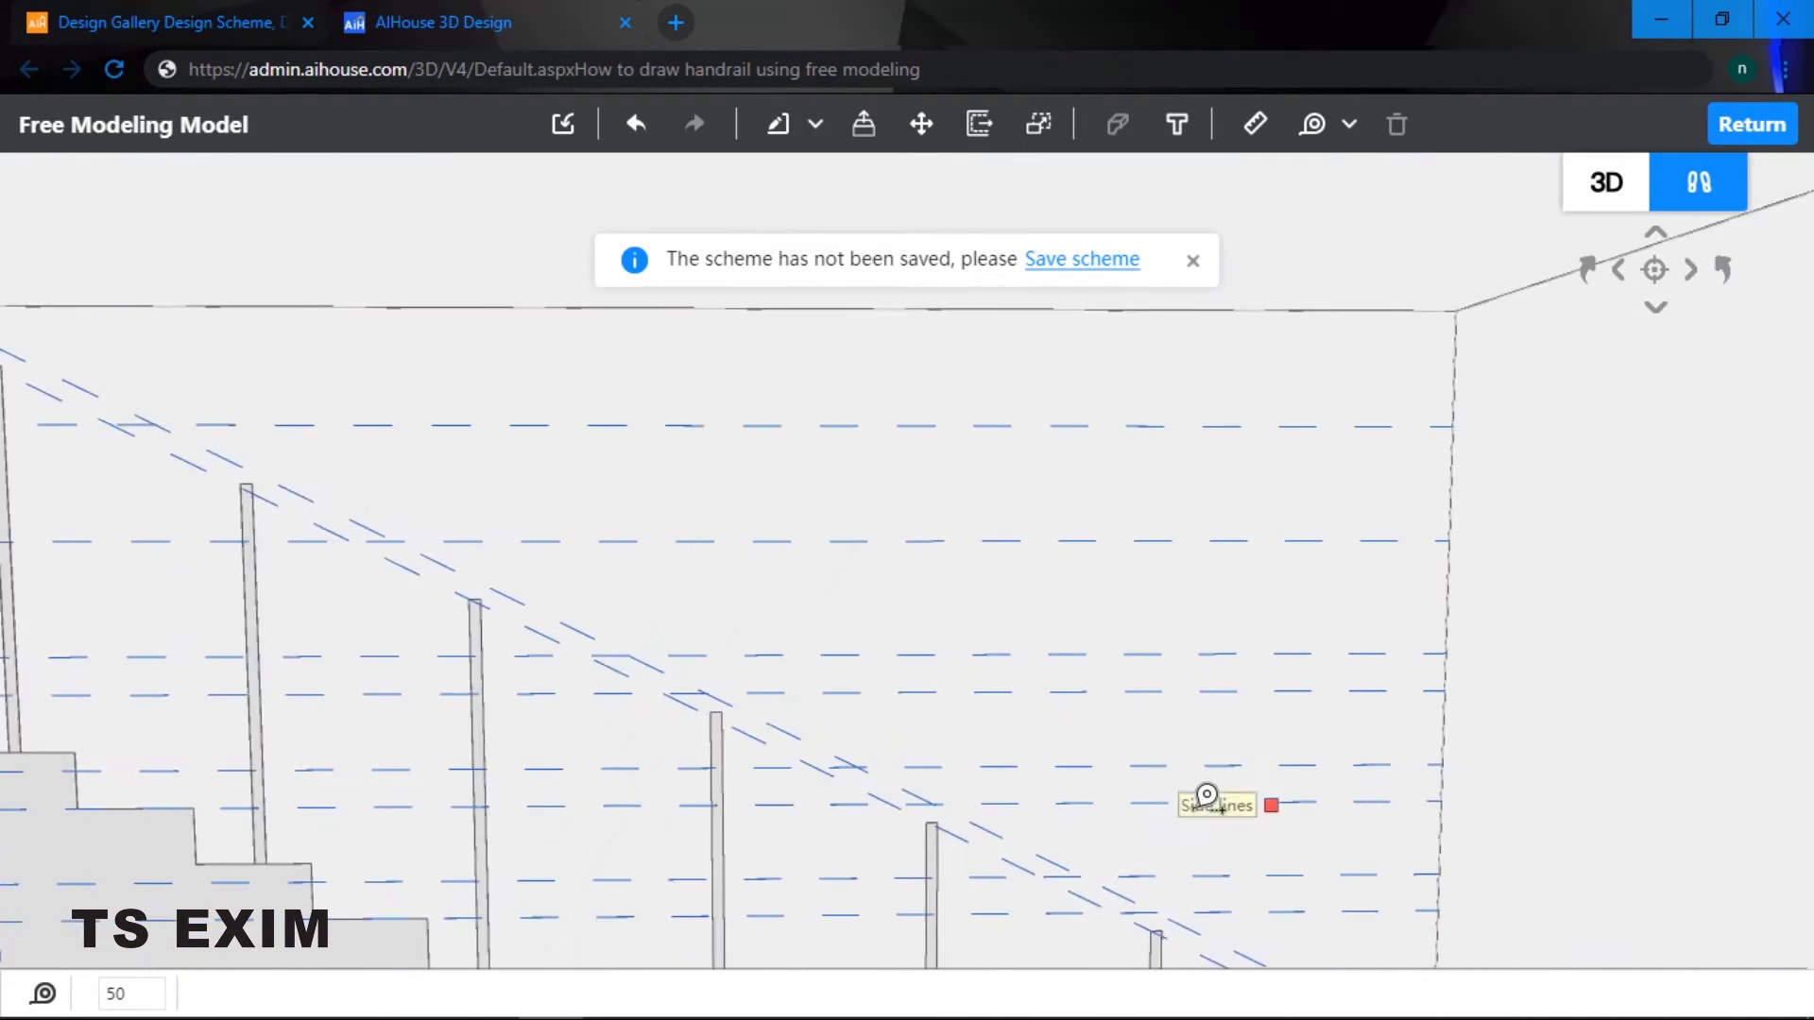
pyautogui.scroll(3, 1039, 501)
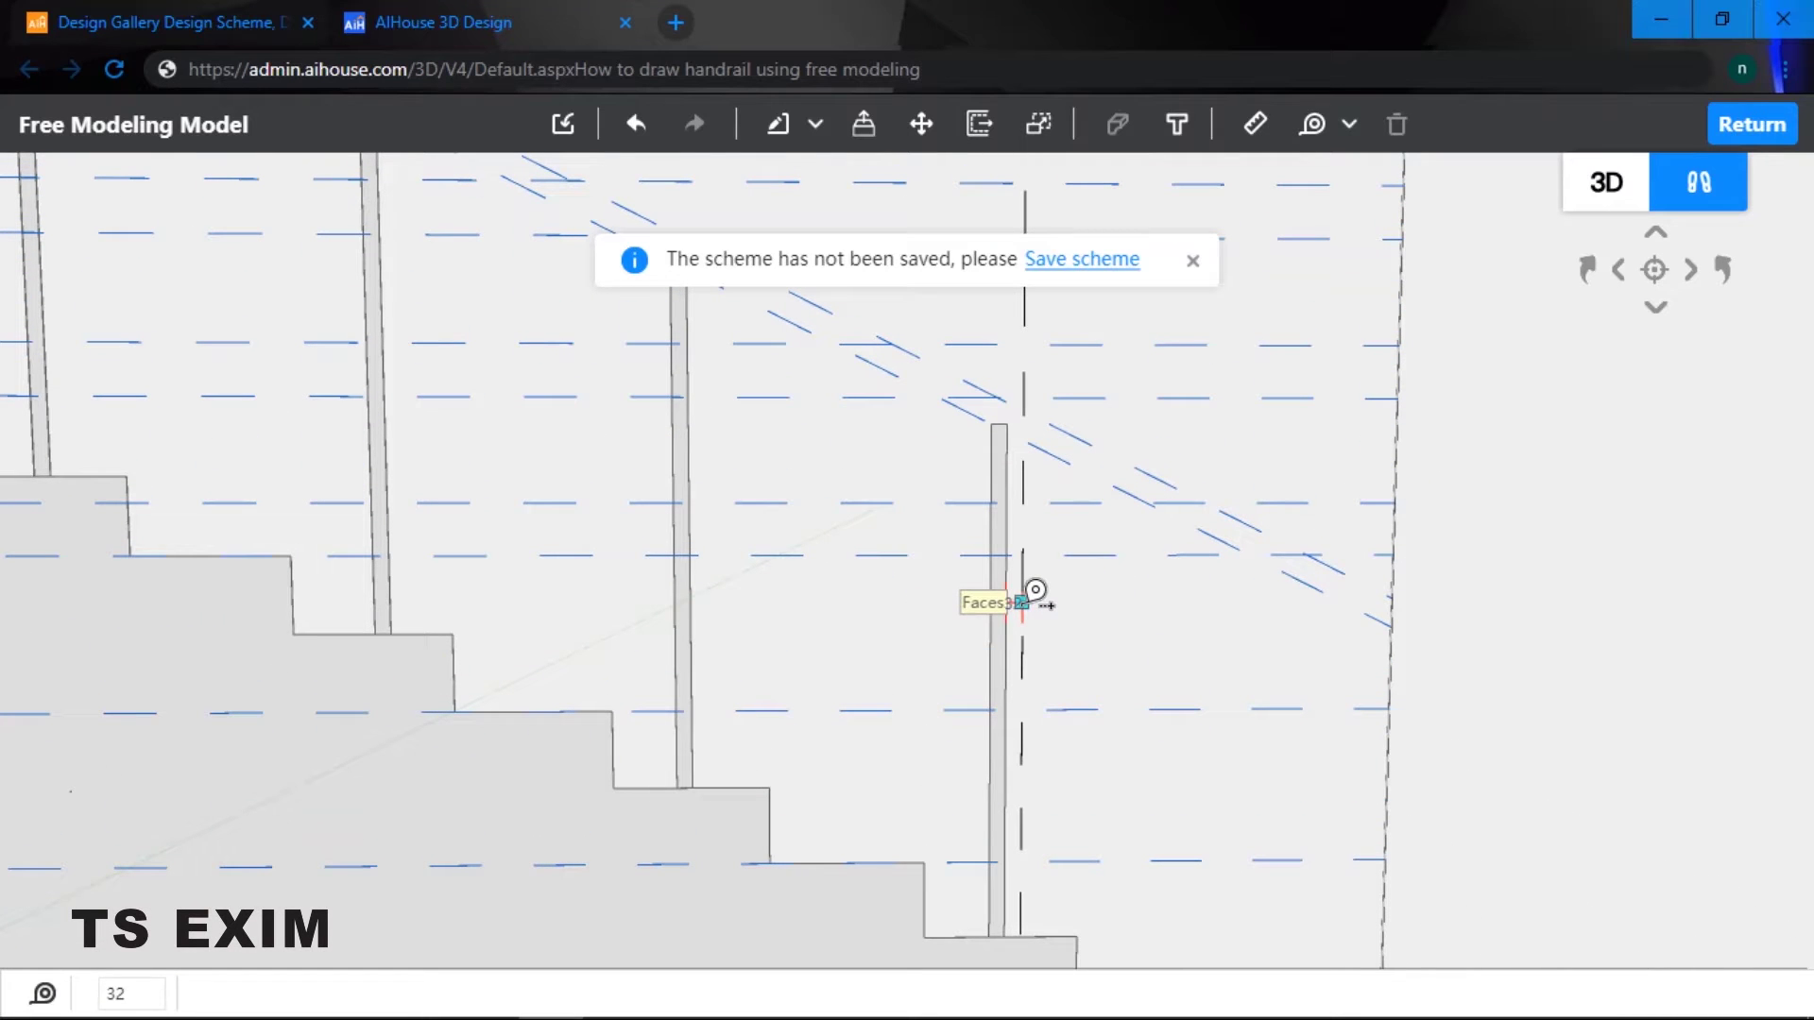
pyautogui.press('Return')
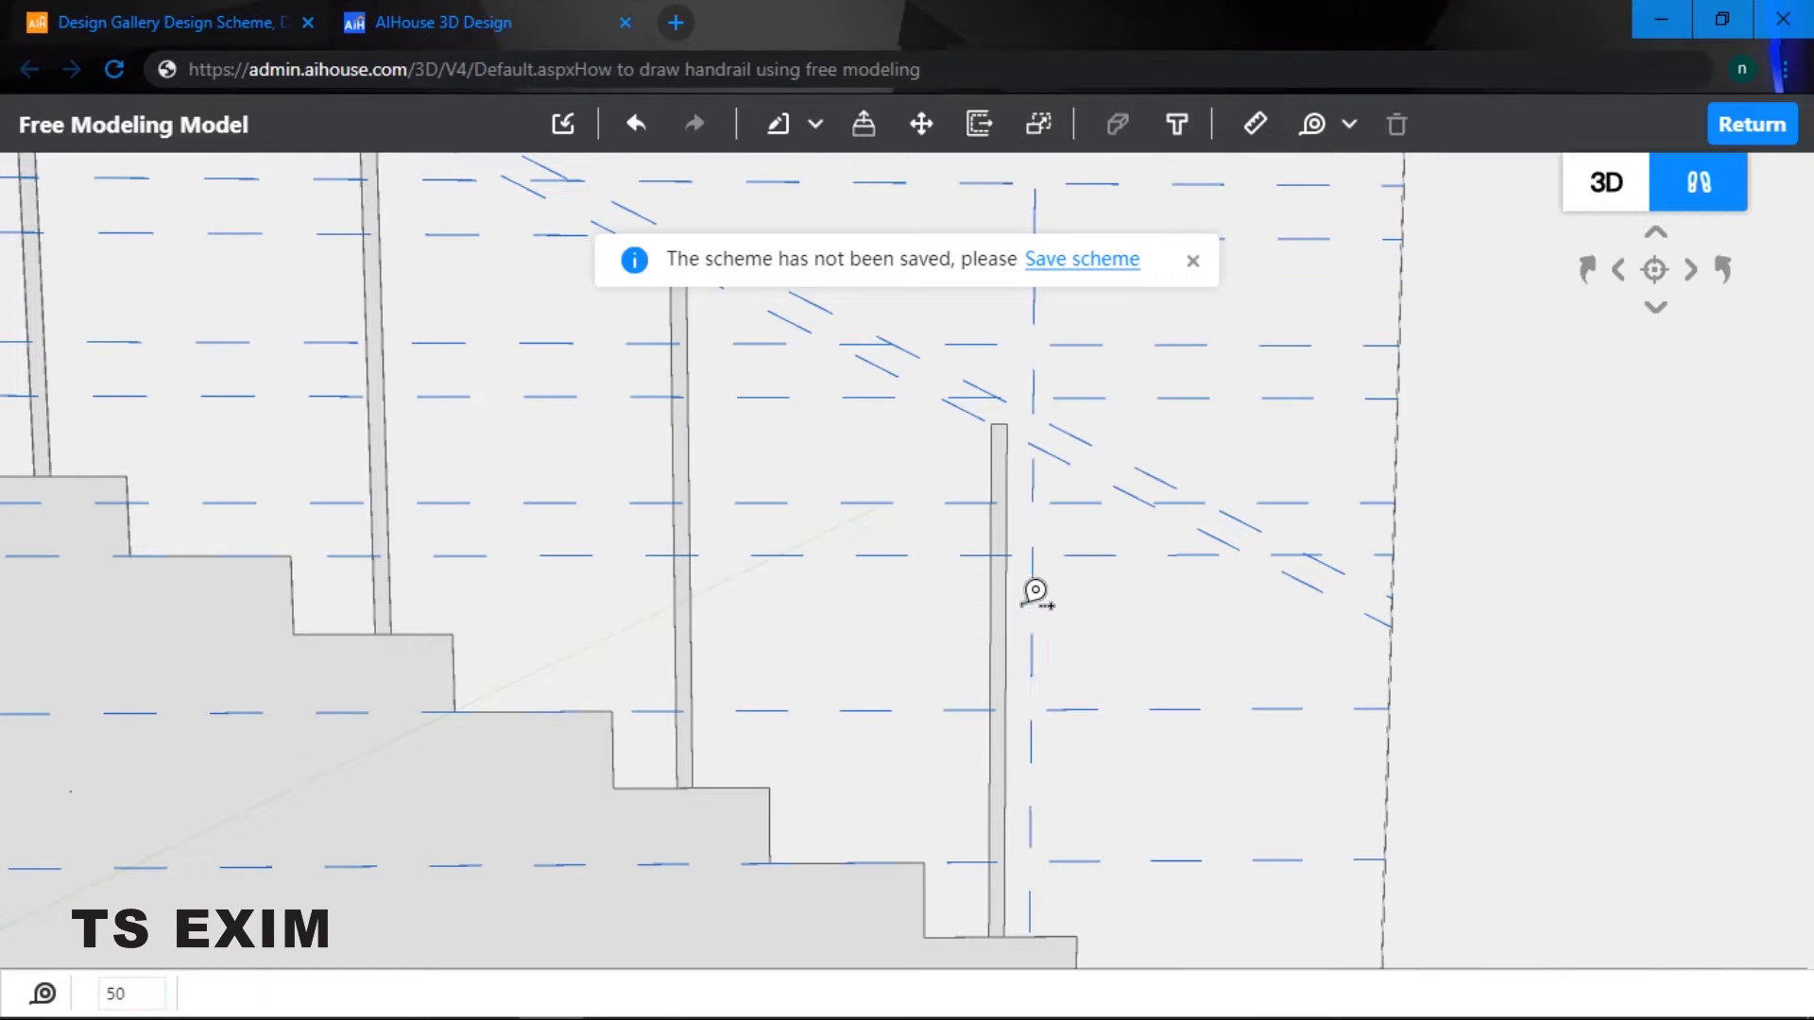
pyautogui.click(1191, 264)
pyautogui.press('s')
pyautogui.press('a')
pyautogui.press('Escape')
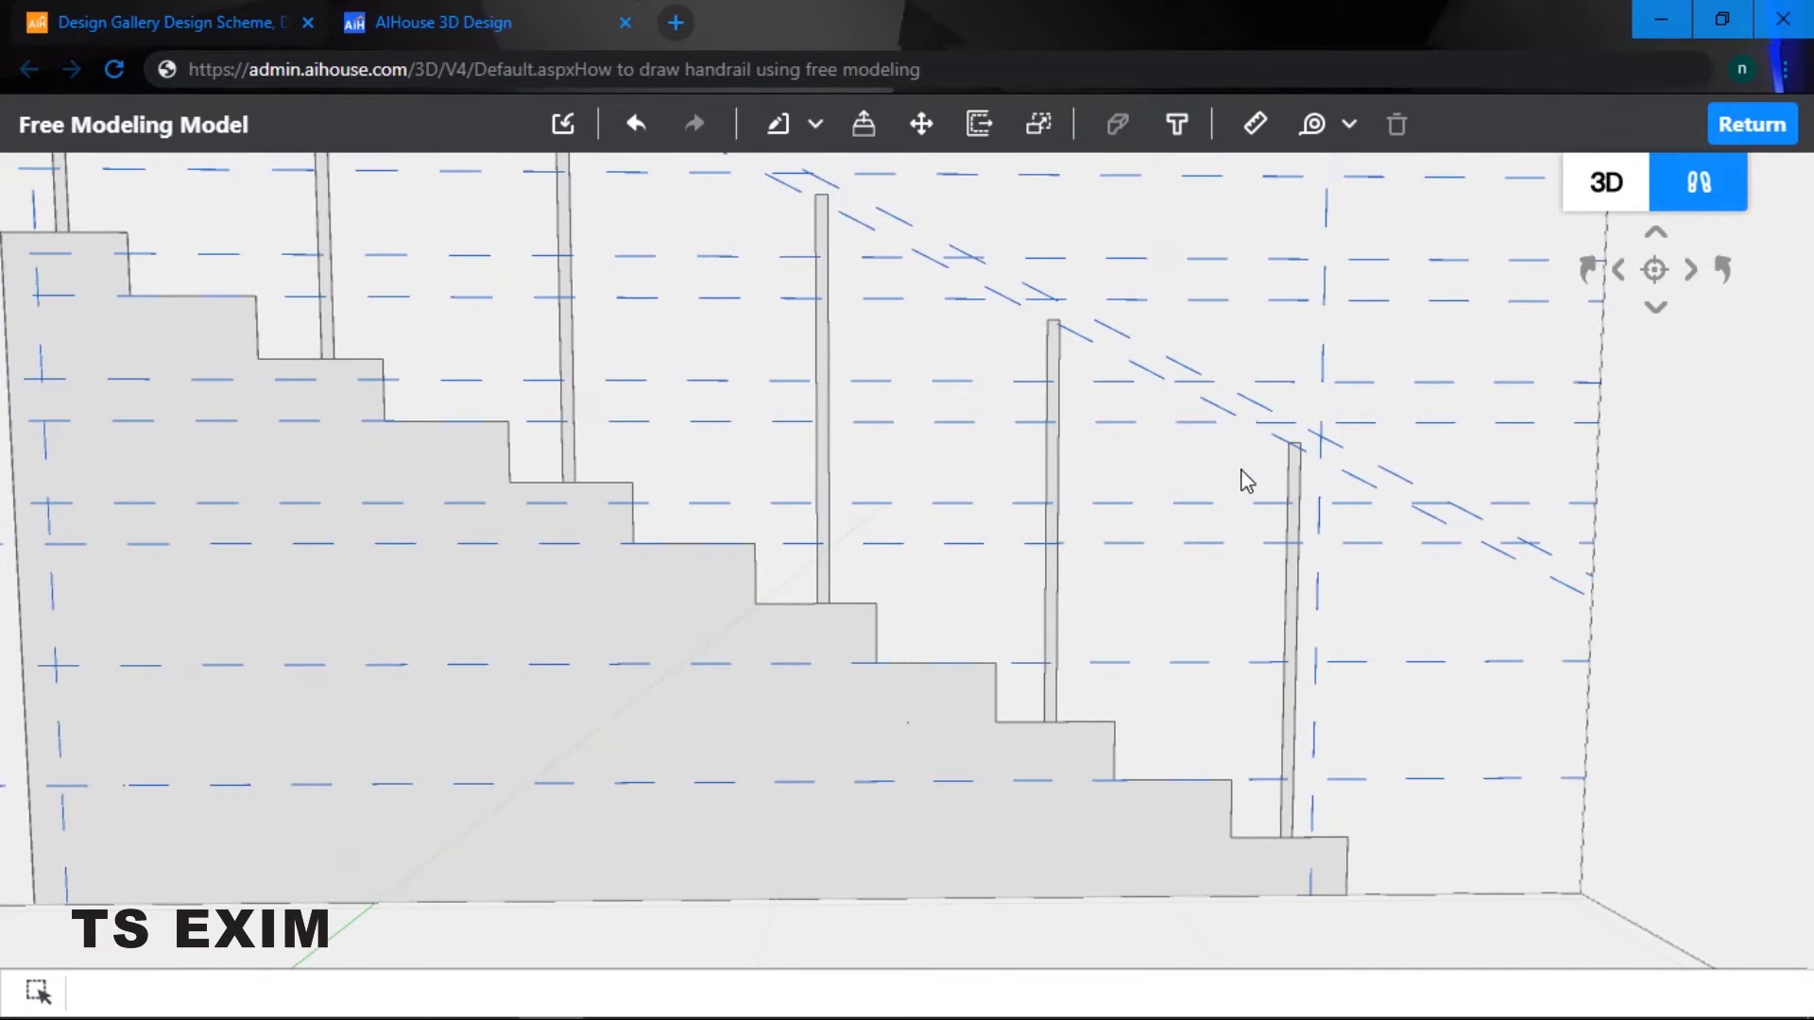
pyautogui.press('s')
pyautogui.press('d')
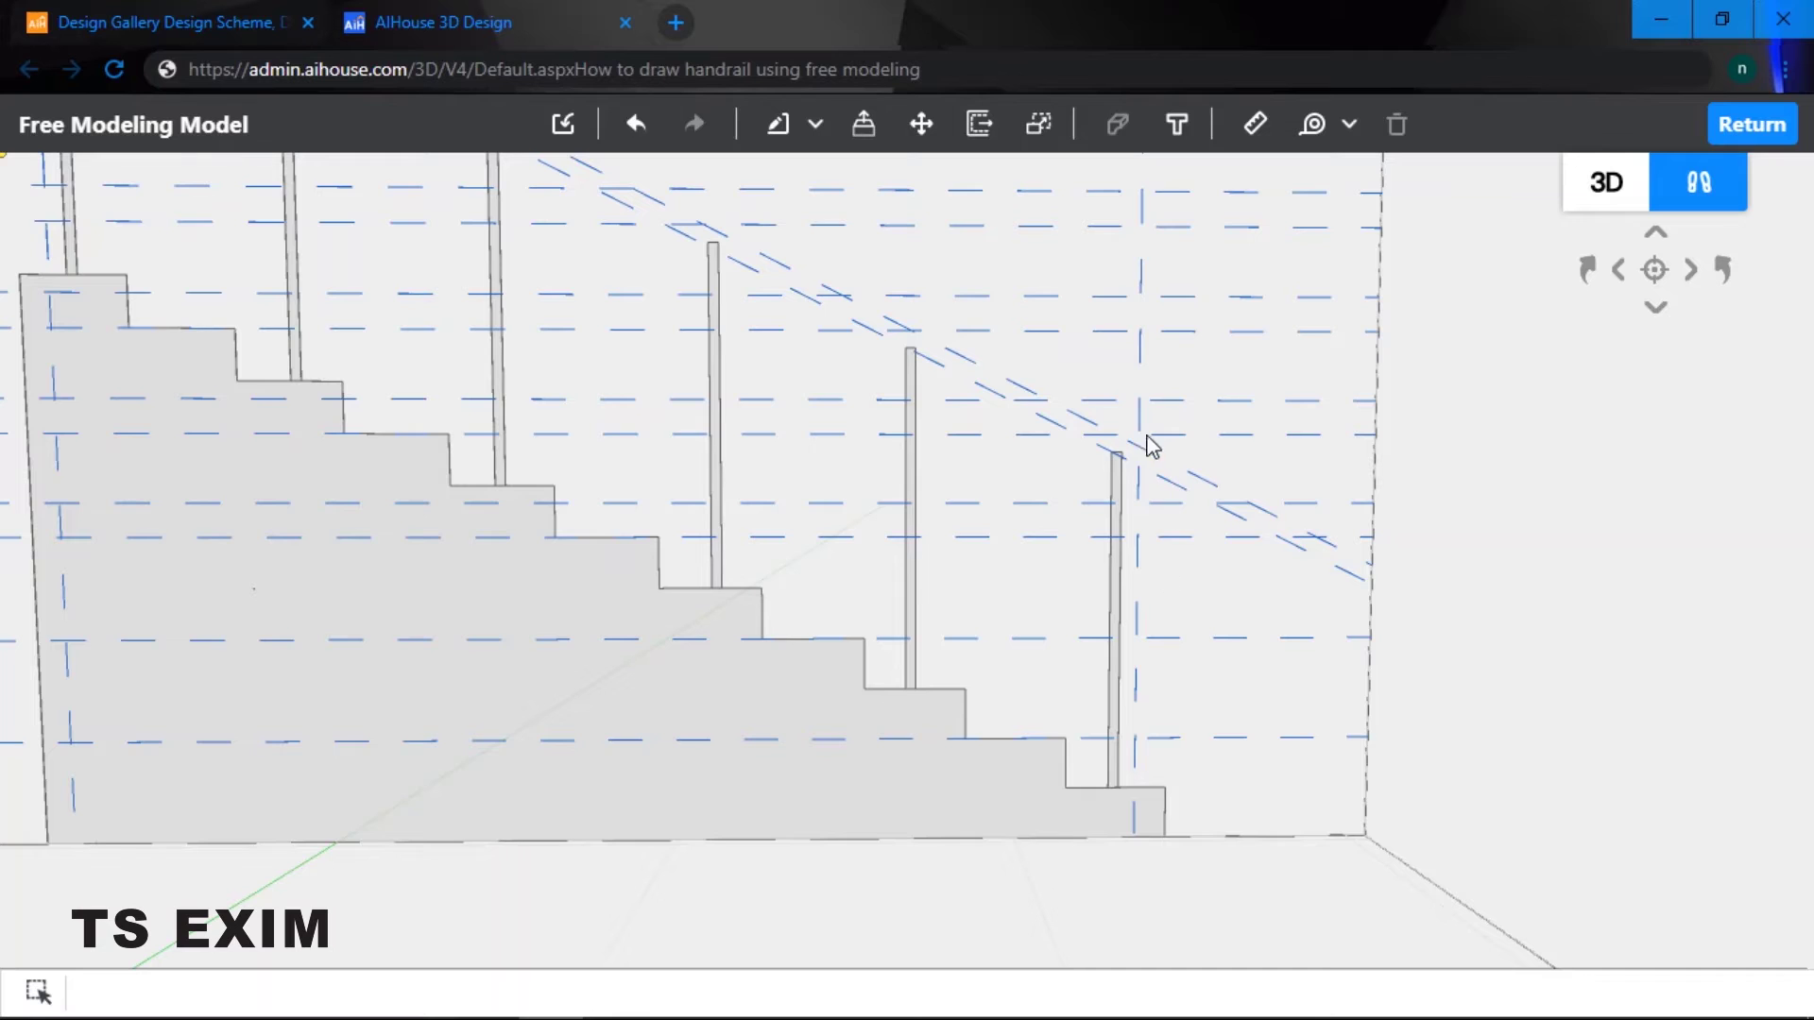
pyautogui.press('w')
pyautogui.press('d')
pyautogui.press('s')
pyautogui.press('a')
pyautogui.press('d')
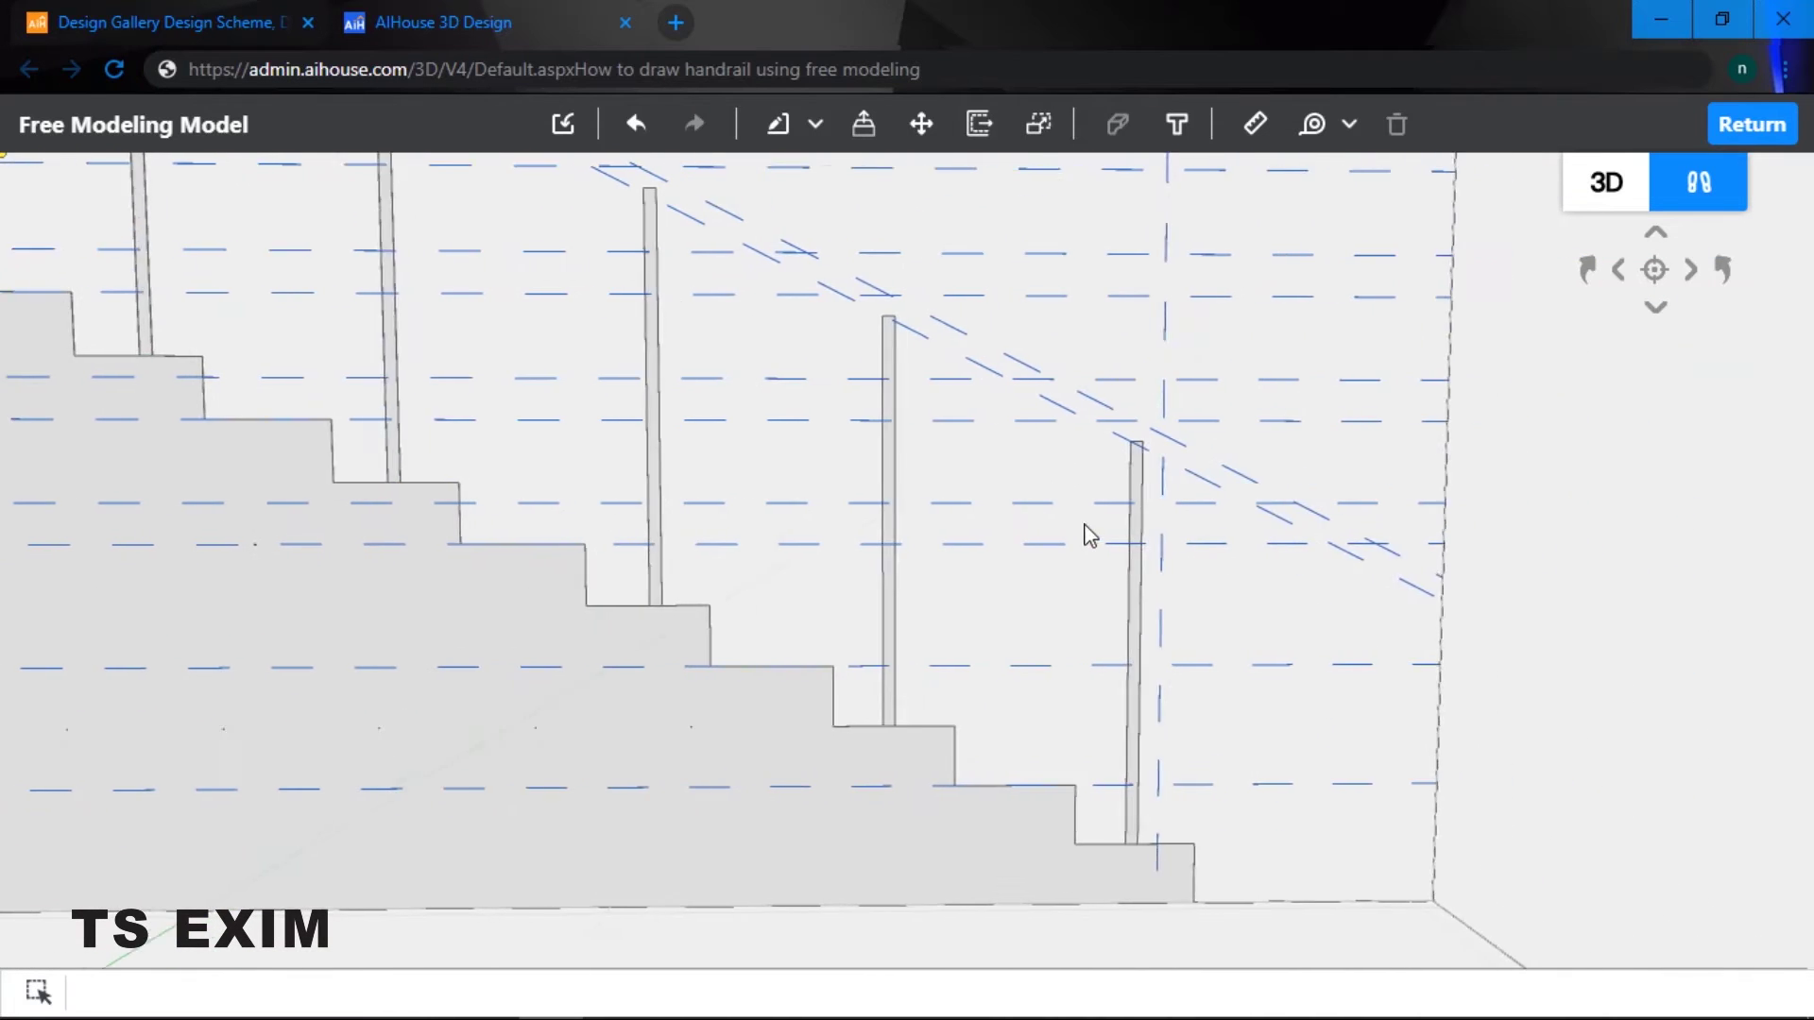
pyautogui.press('d')
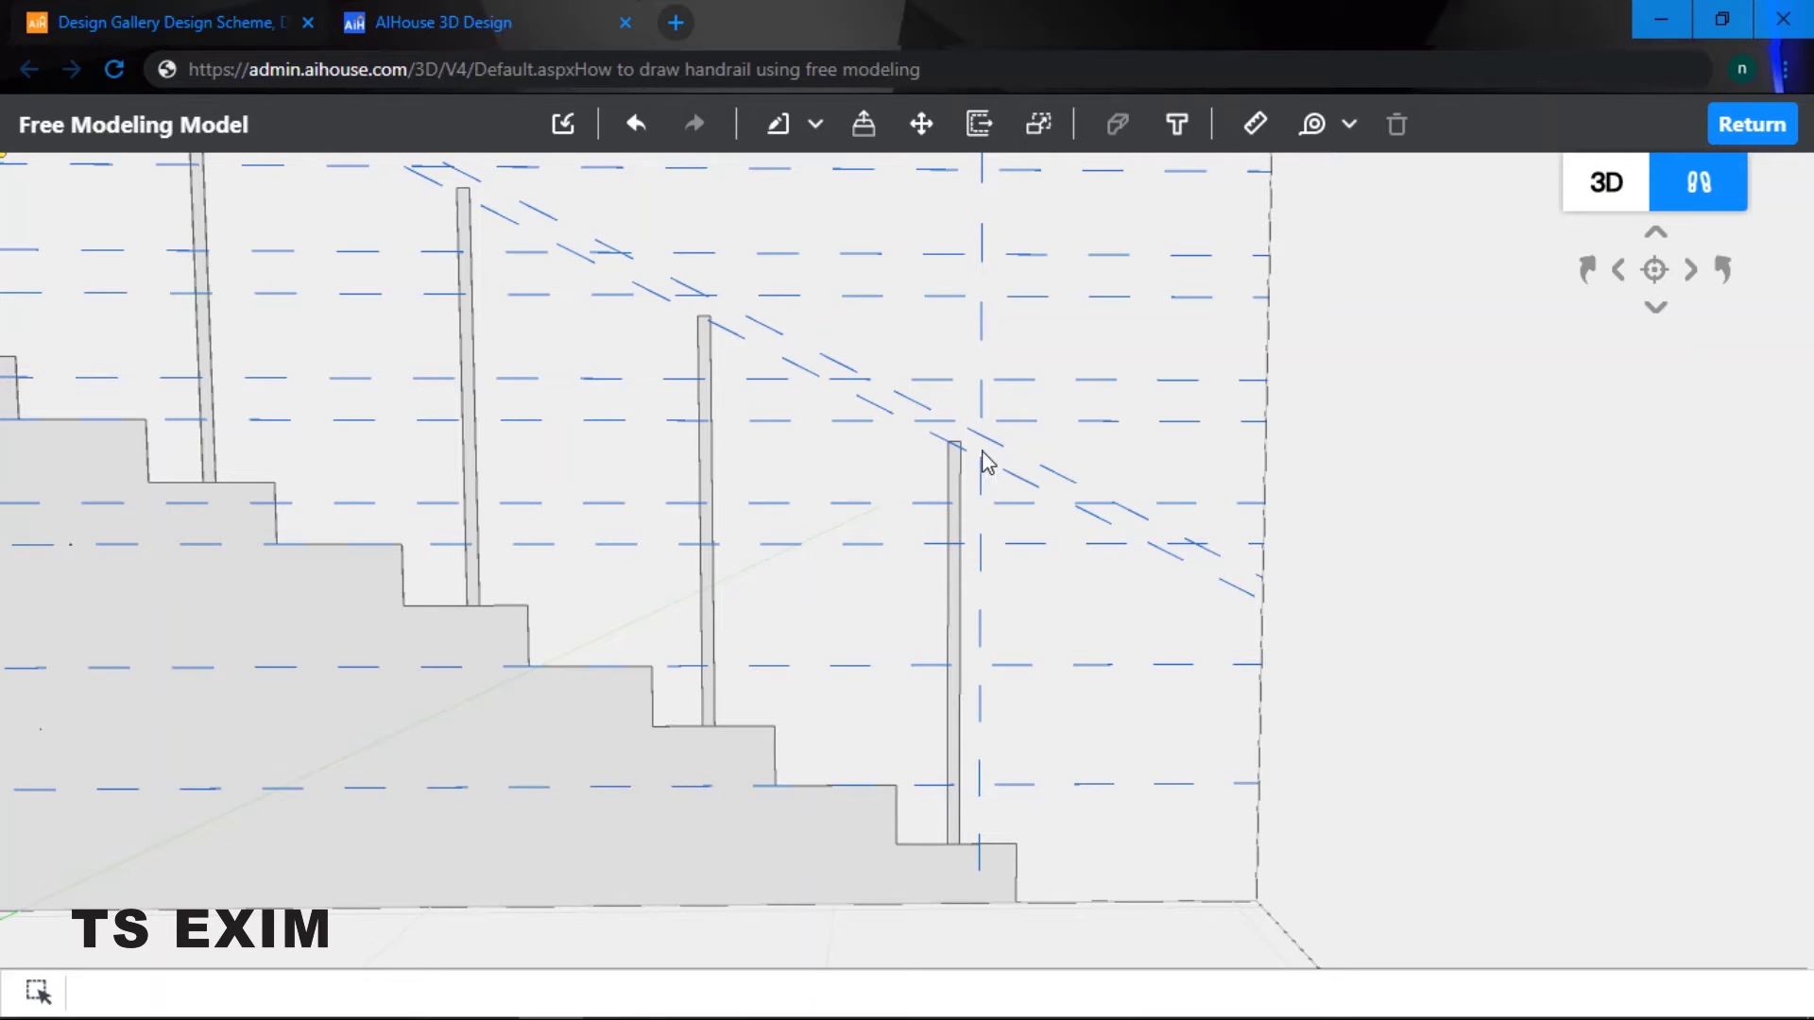
pyautogui.press('q')
pyautogui.press('a')
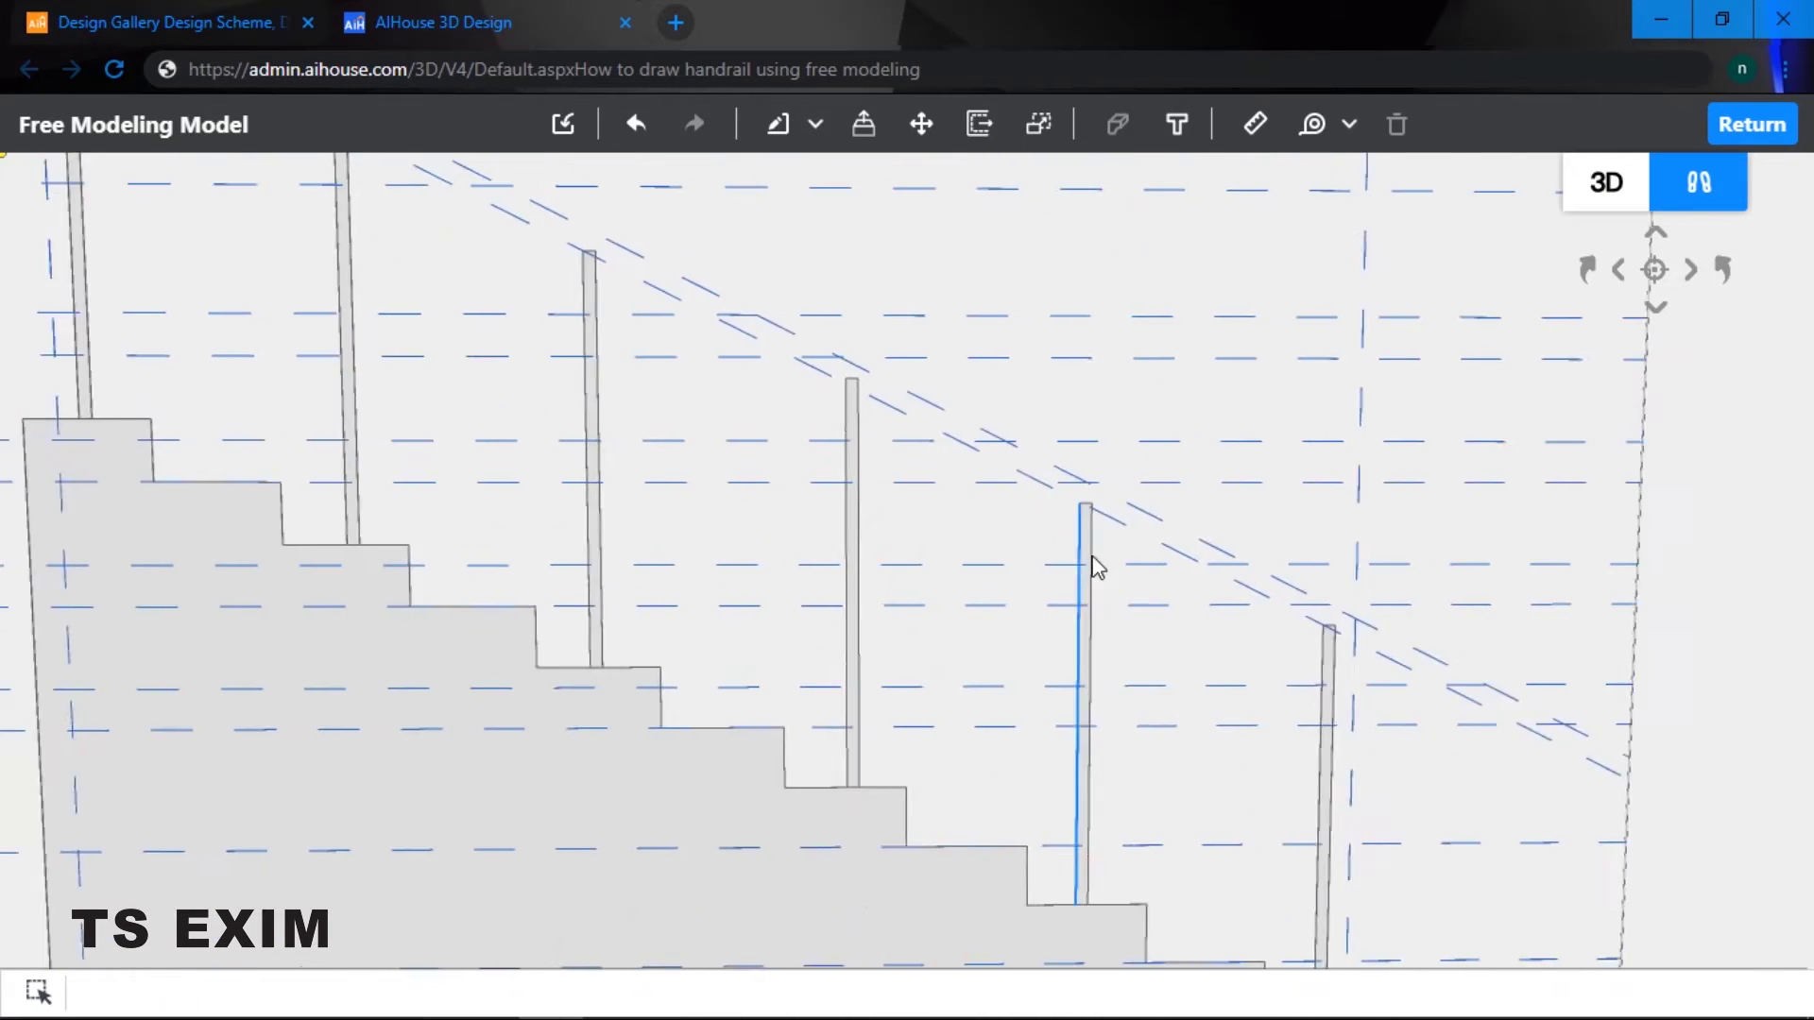
pyautogui.press('s')
pyautogui.moveTo(1162, 525); pyautogui.dragTo(1146, 525)
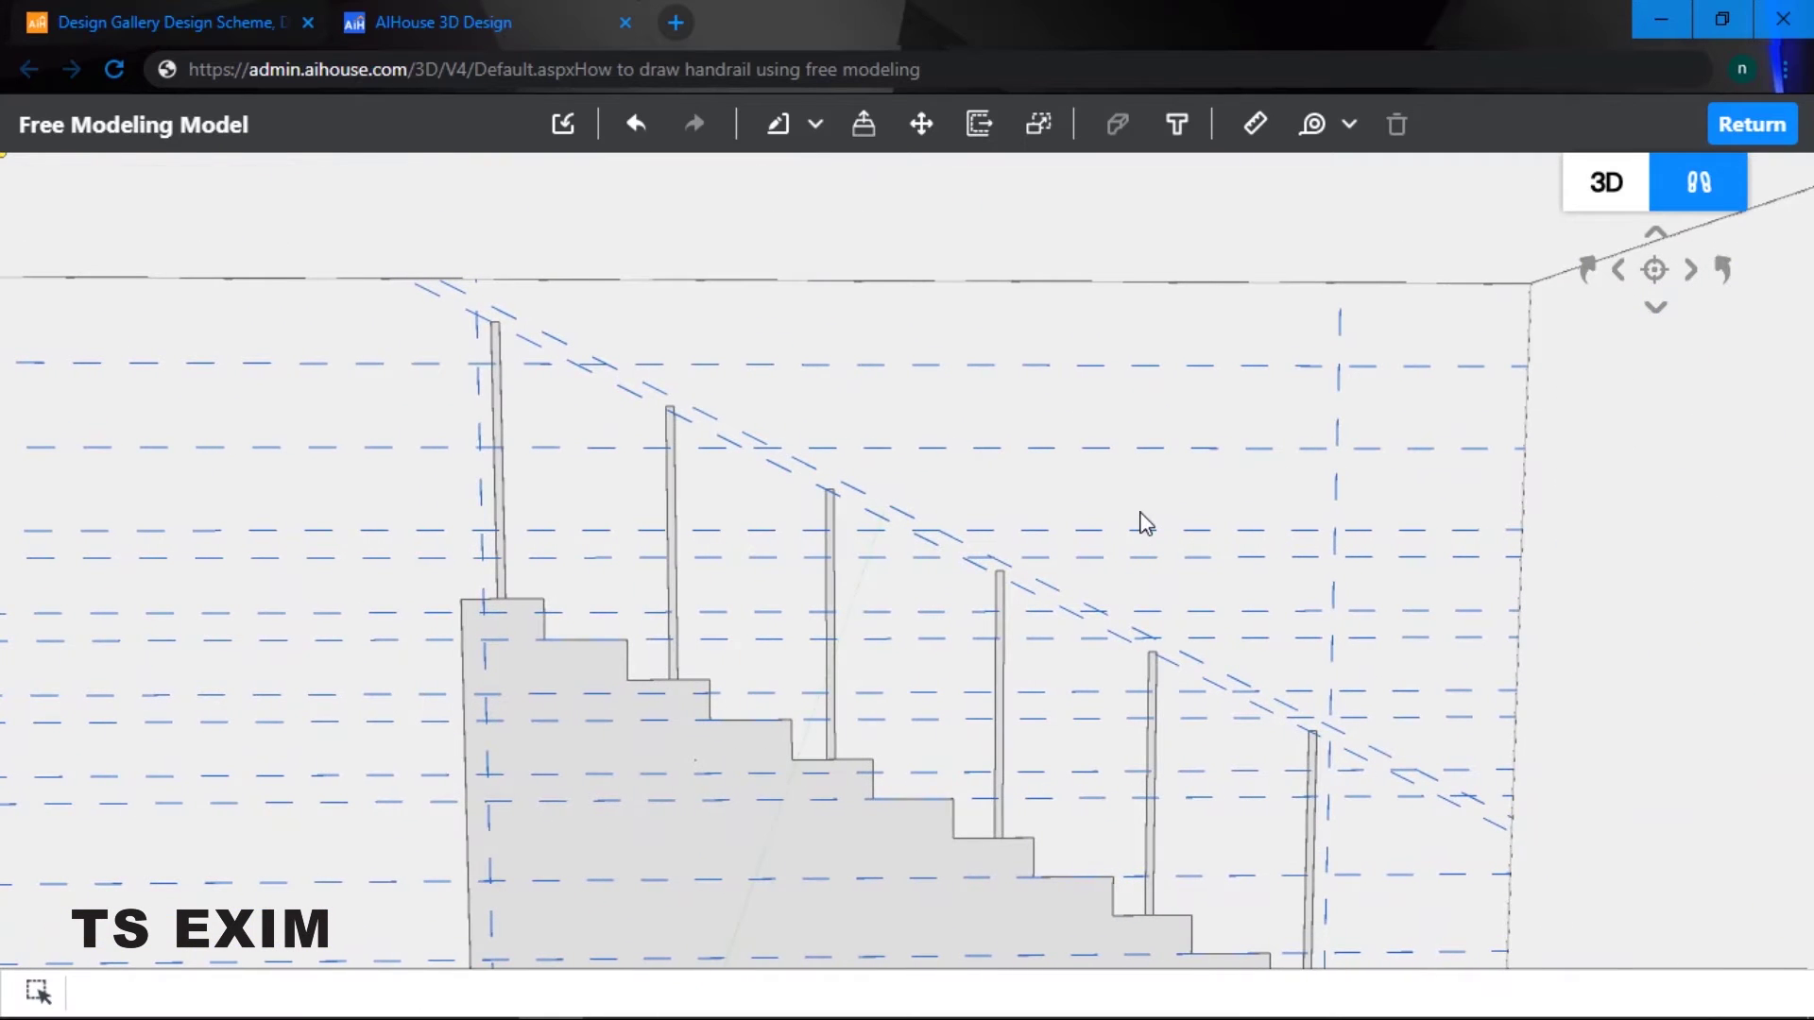
pyautogui.press('w')
pyautogui.press('s')
pyautogui.press('w')
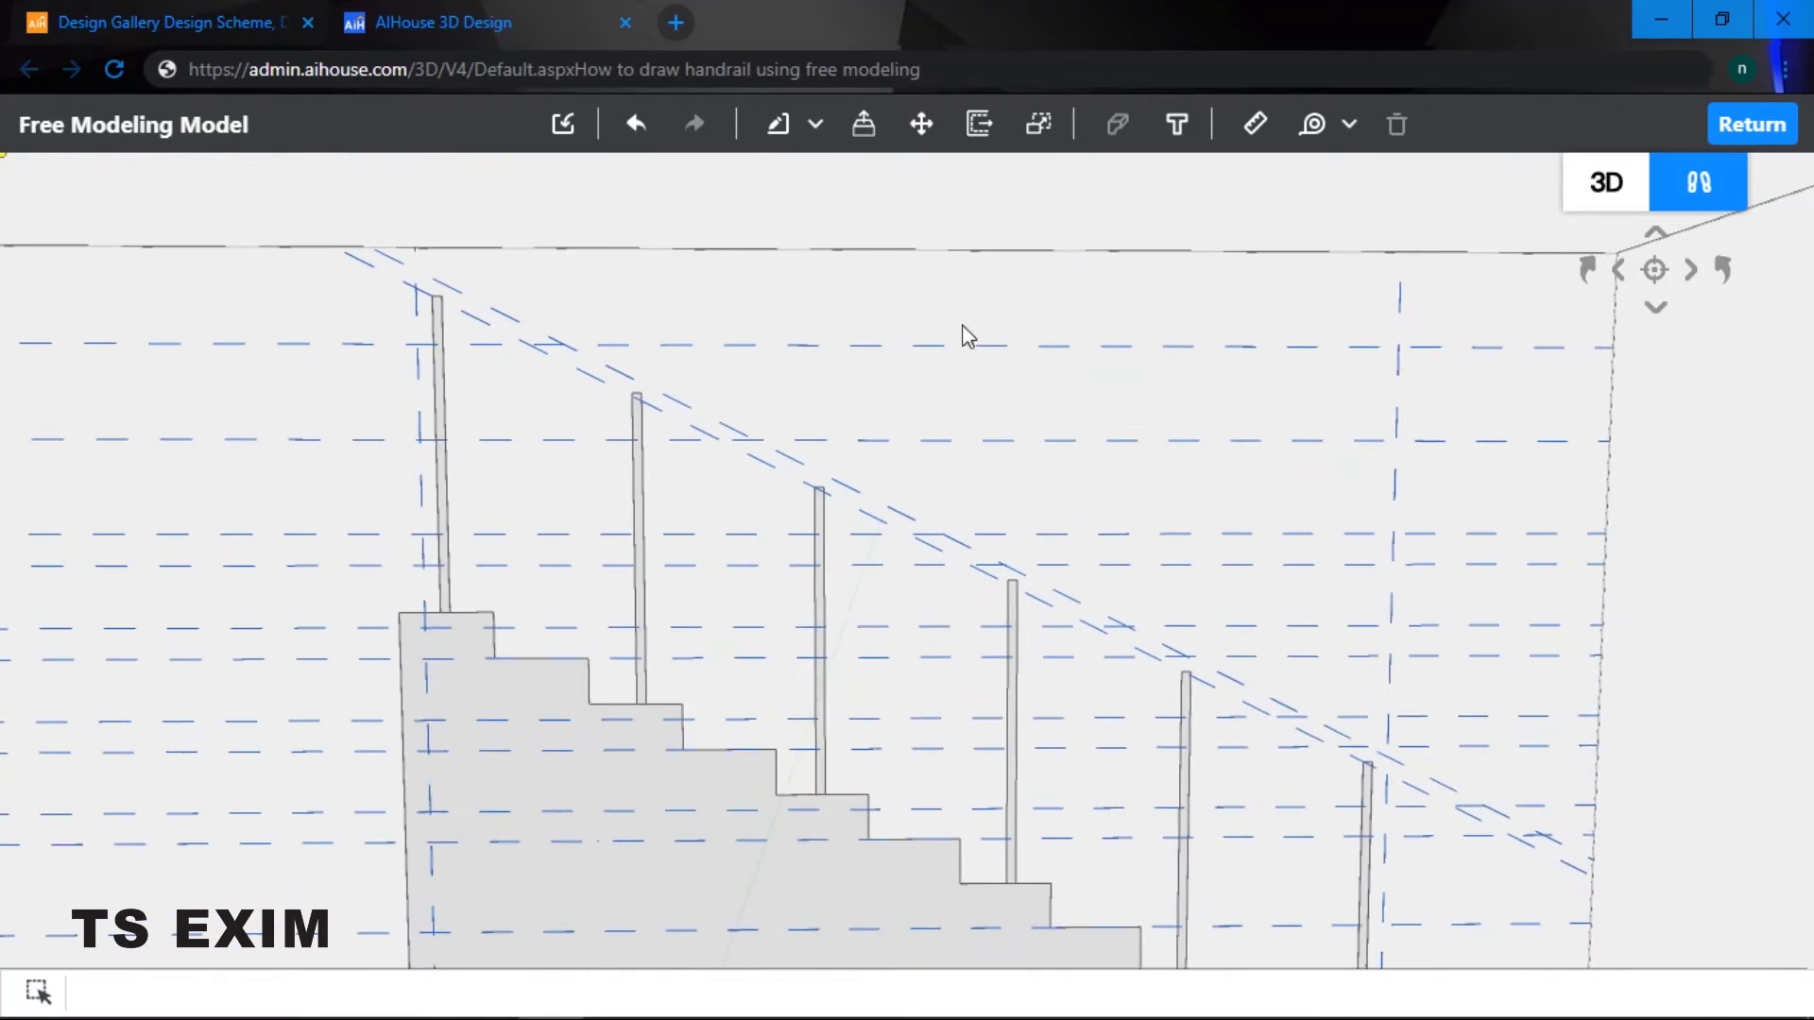
# - Draw a closed sloped panel outline with lines between the inner edges of the highest and lowest posts, 600 high at the ends
pyautogui.click(788, 143)
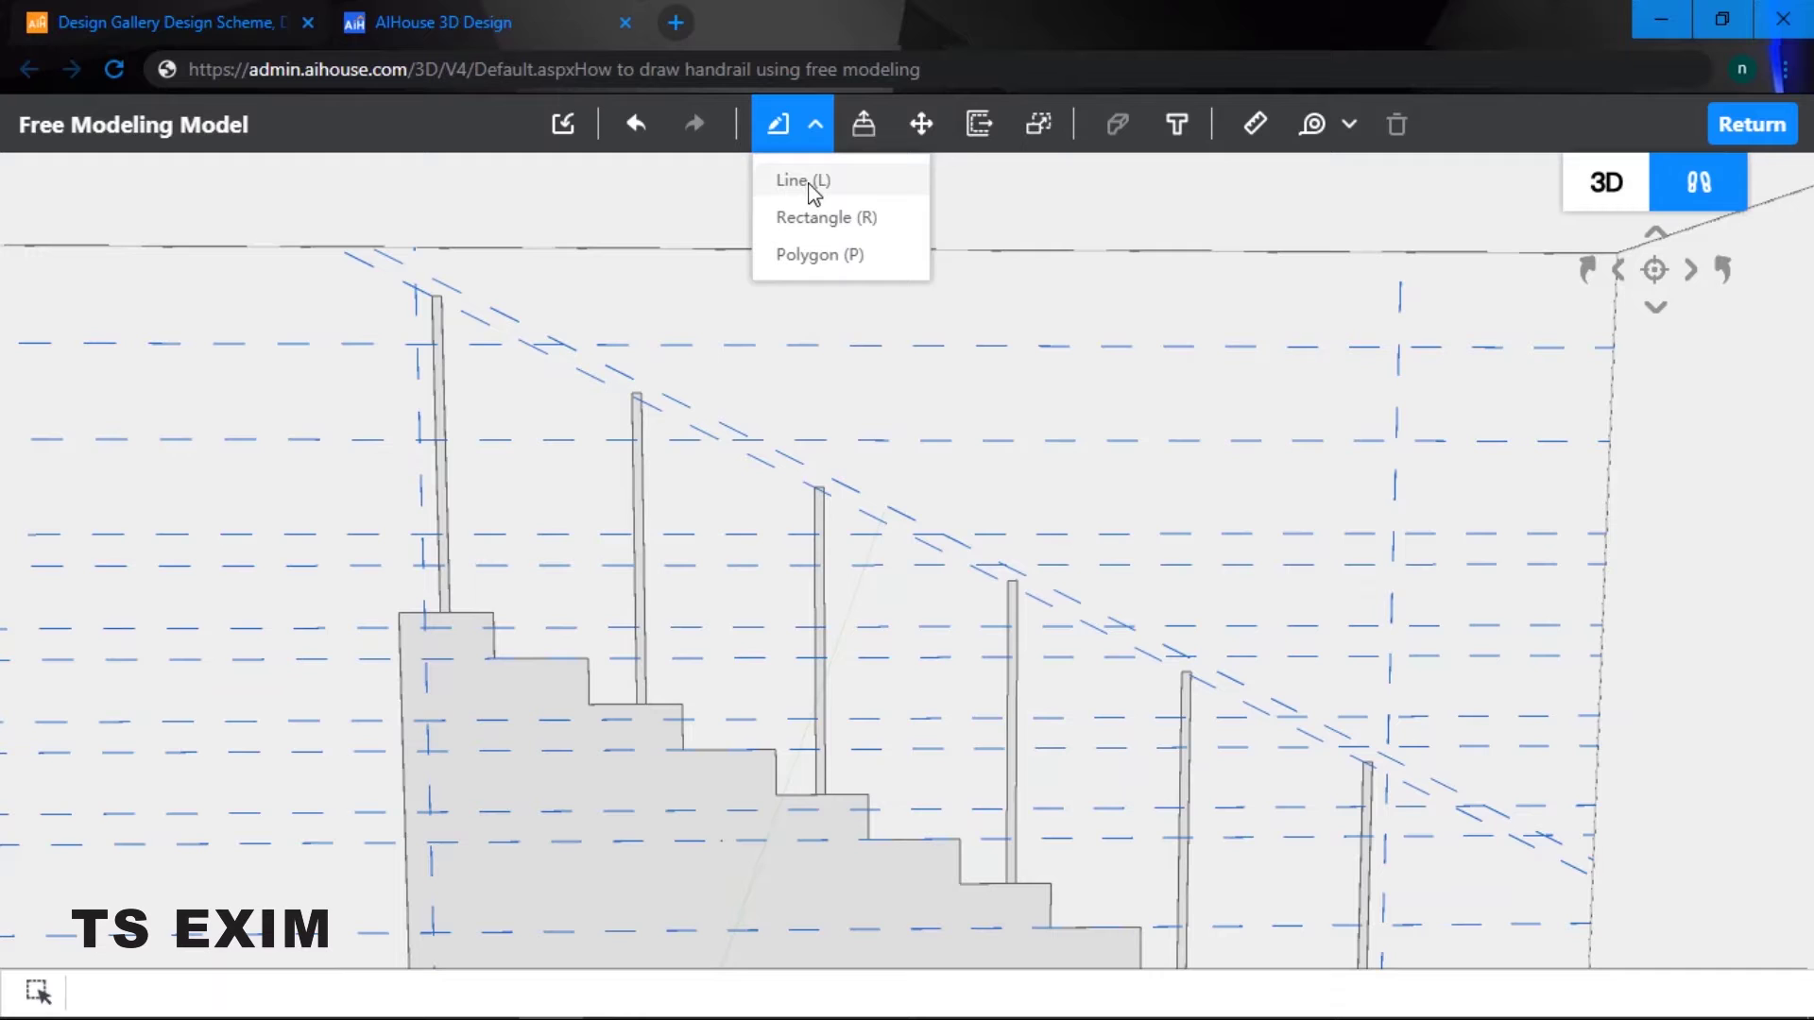
pyautogui.click(810, 180)
pyautogui.click(442, 344)
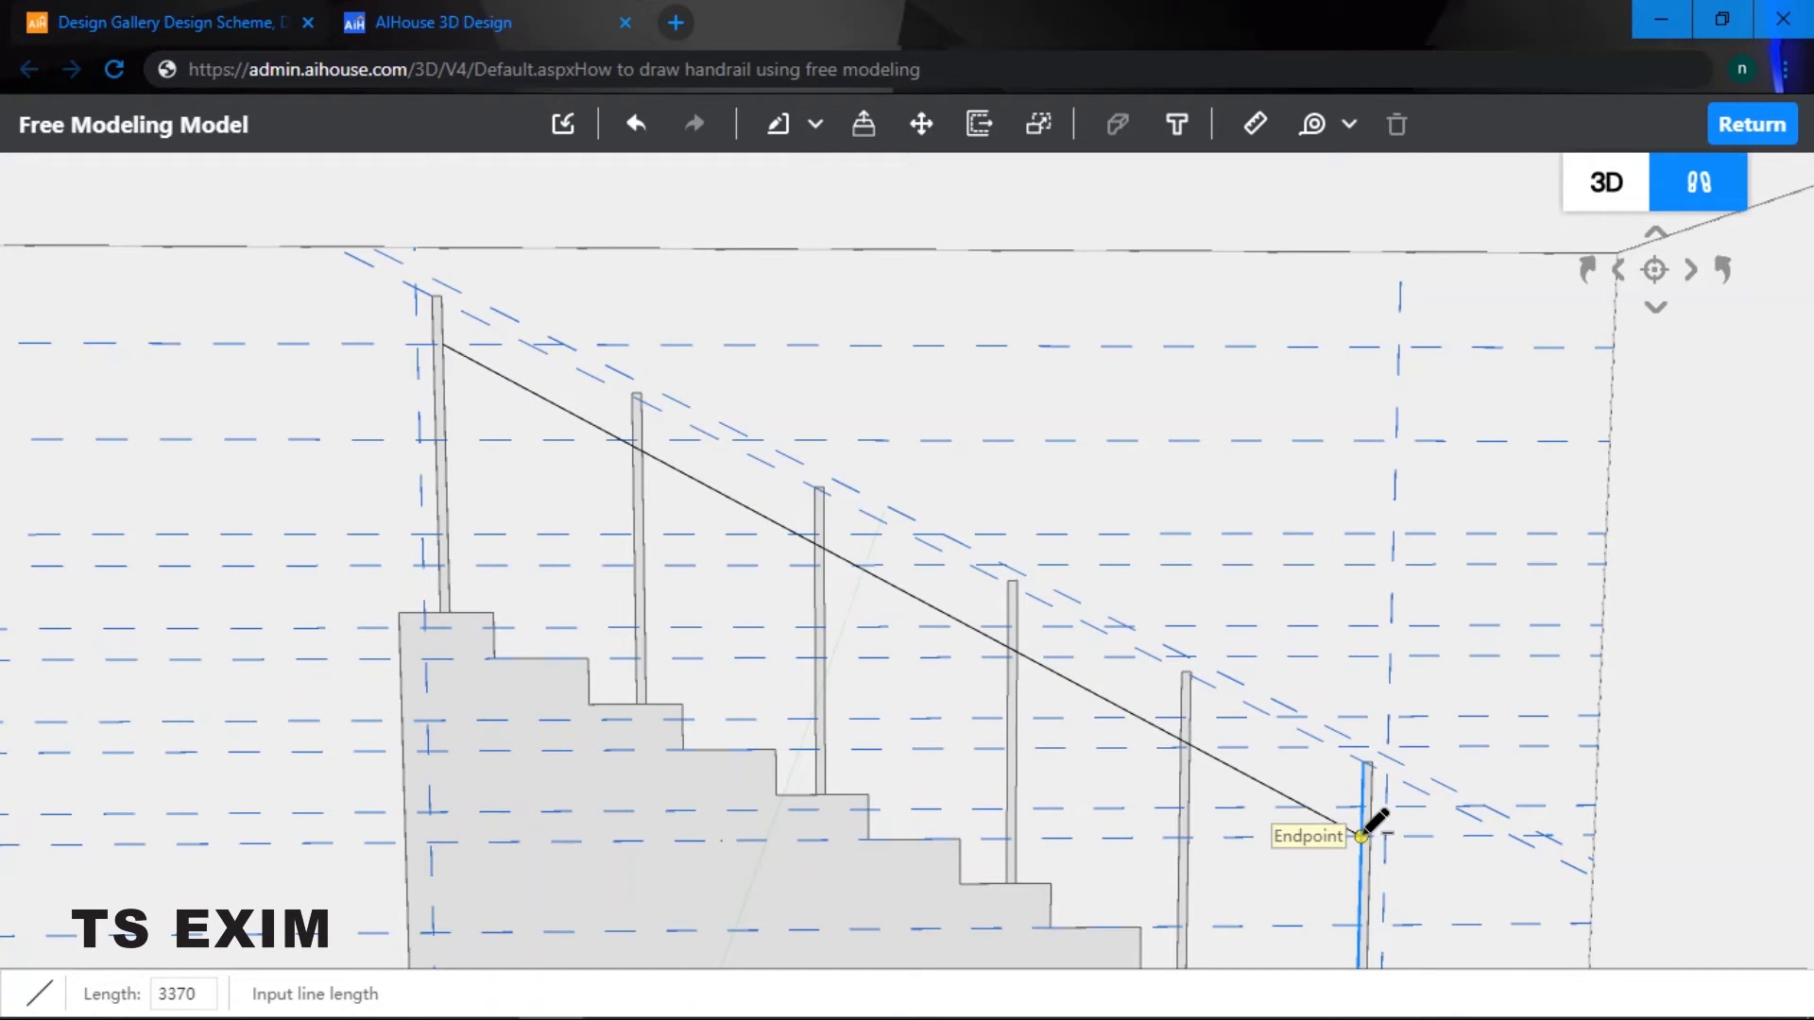
pyautogui.press('e')
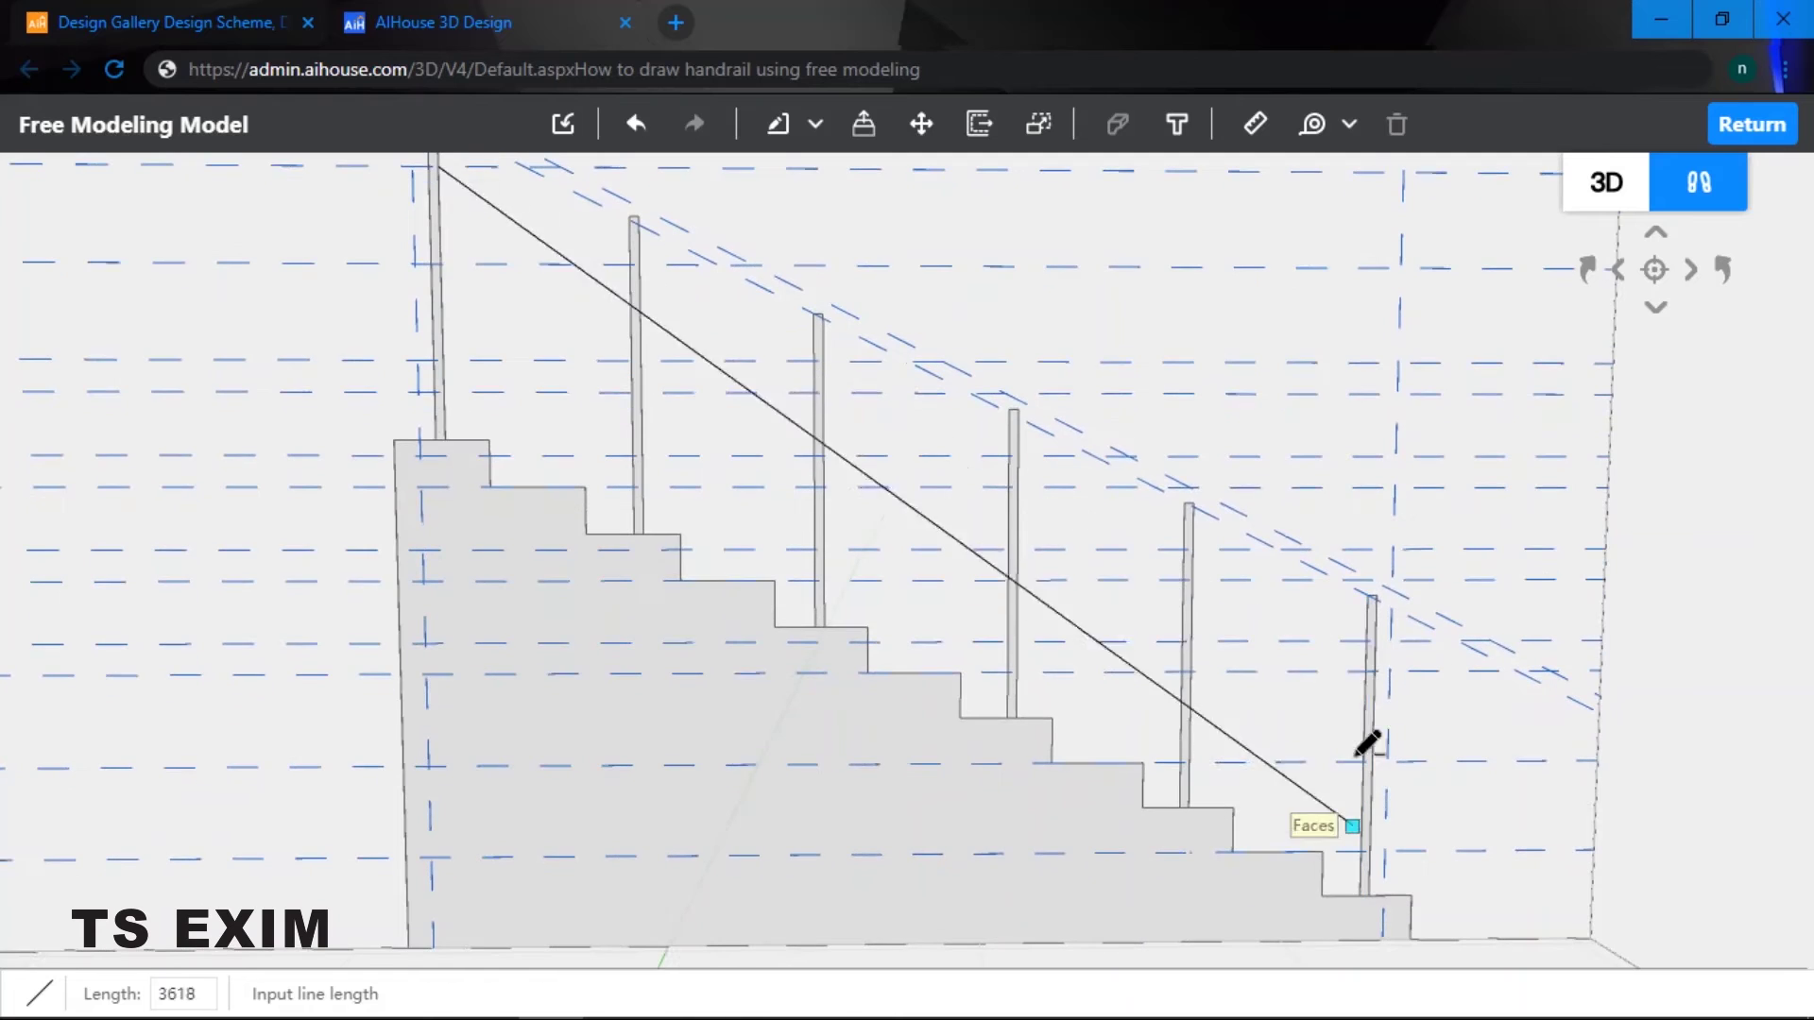
pyautogui.click(1366, 671)
pyautogui.click(1361, 850)
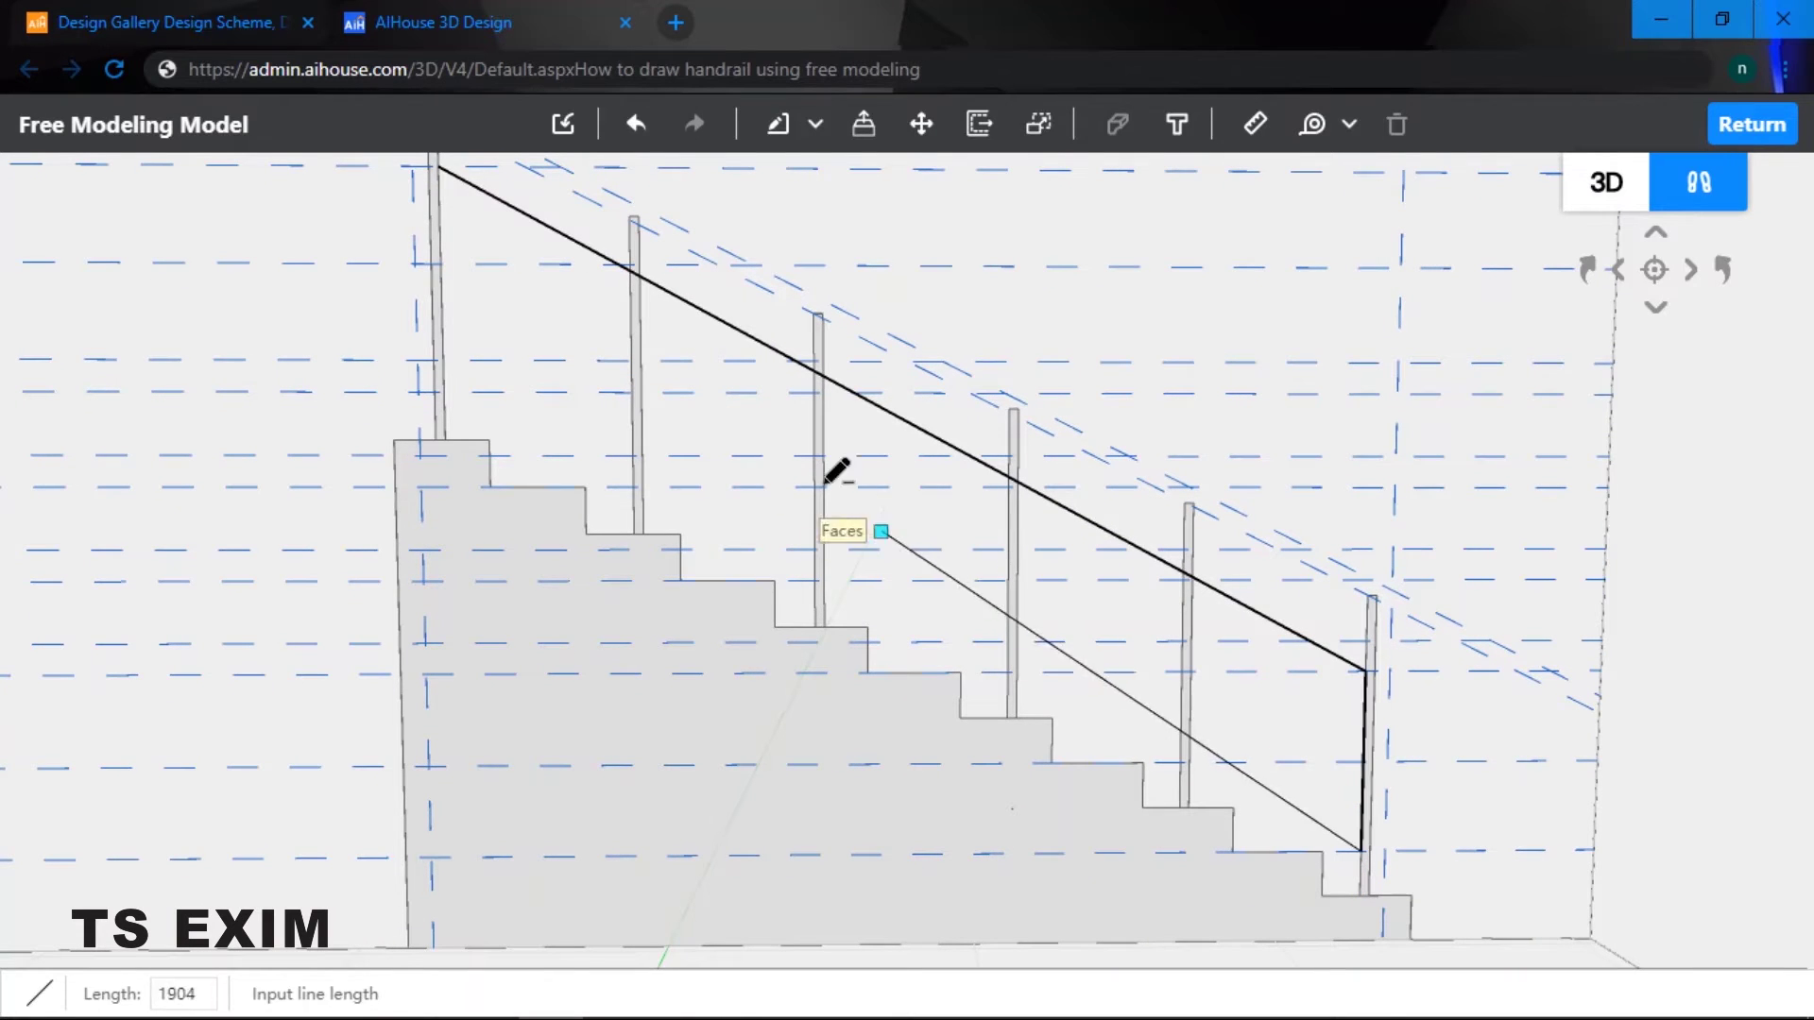
pyautogui.click(444, 360)
pyautogui.click(437, 167)
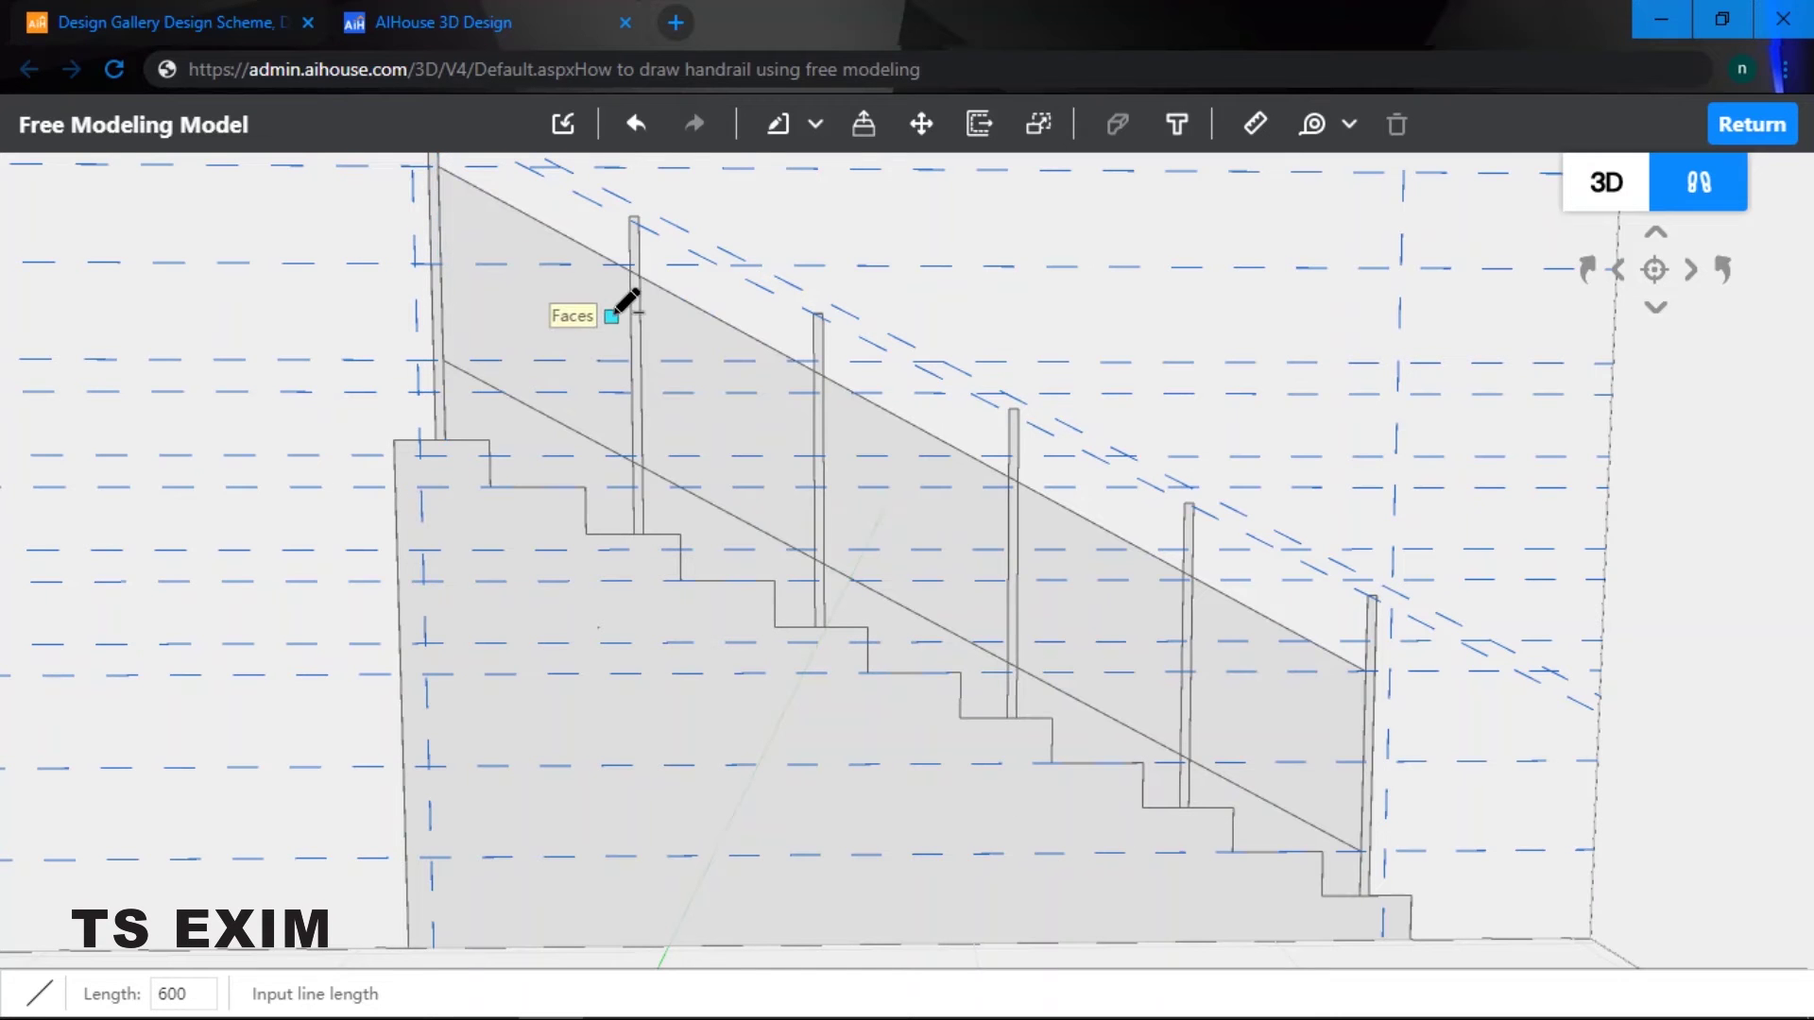
pyautogui.press('Escape')
# - Delete the upper and lower panel edge segments that cross the second-highest post
pyautogui.scroll(-2, 905, 431)
pyautogui.moveTo(905, 431); pyautogui.dragTo(972, 480, button='middle')
pyautogui.scroll(2, 972, 478)
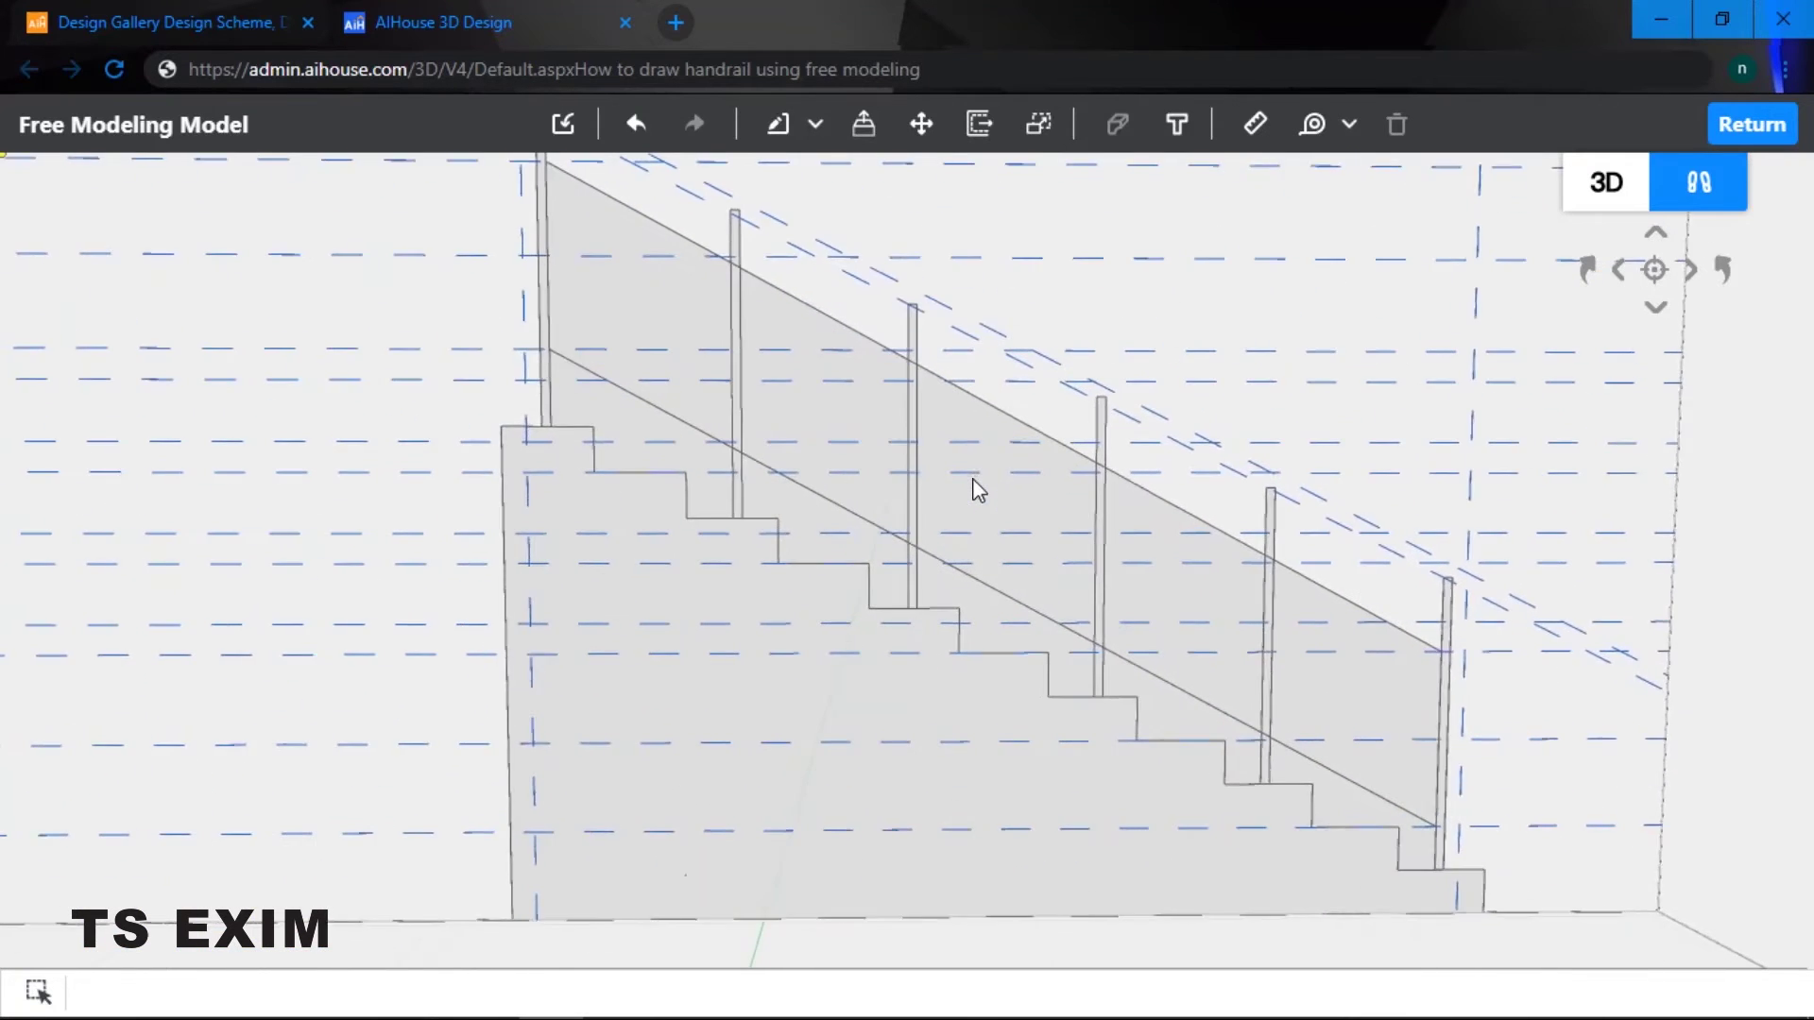
pyautogui.press('d')
pyautogui.press('s')
pyautogui.press('a')
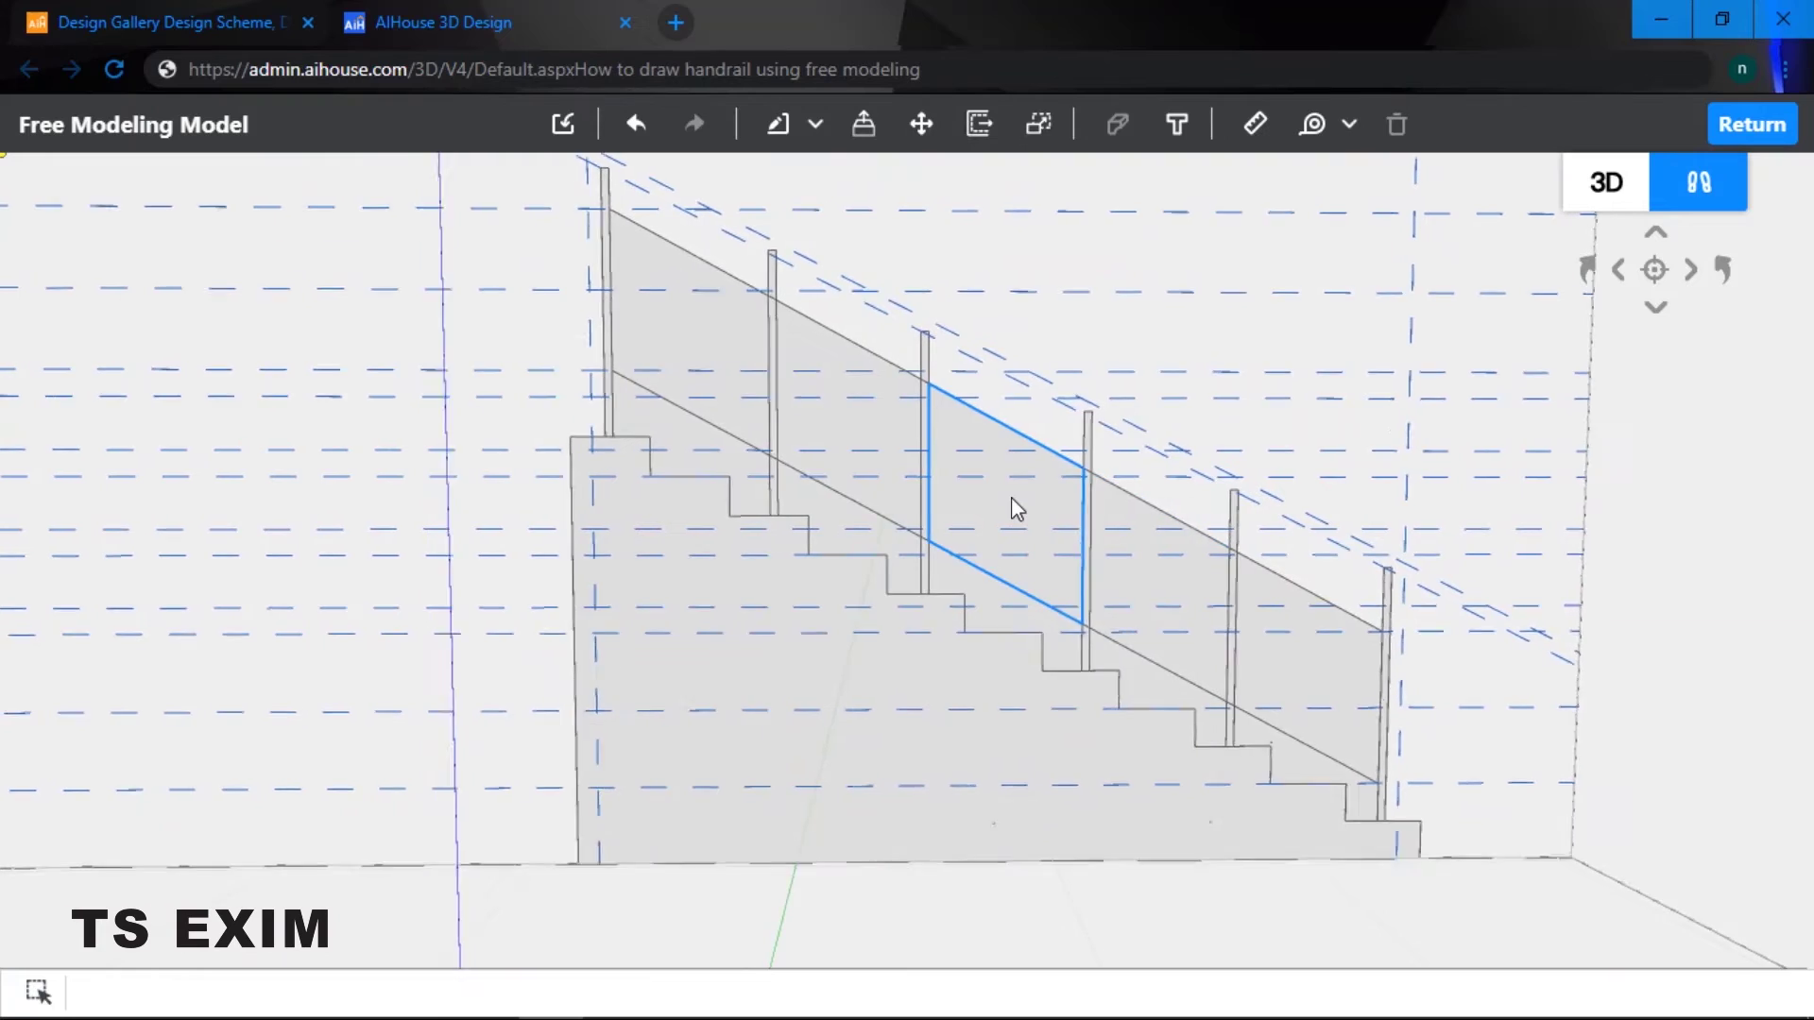
pyautogui.scroll(5, 1011, 508)
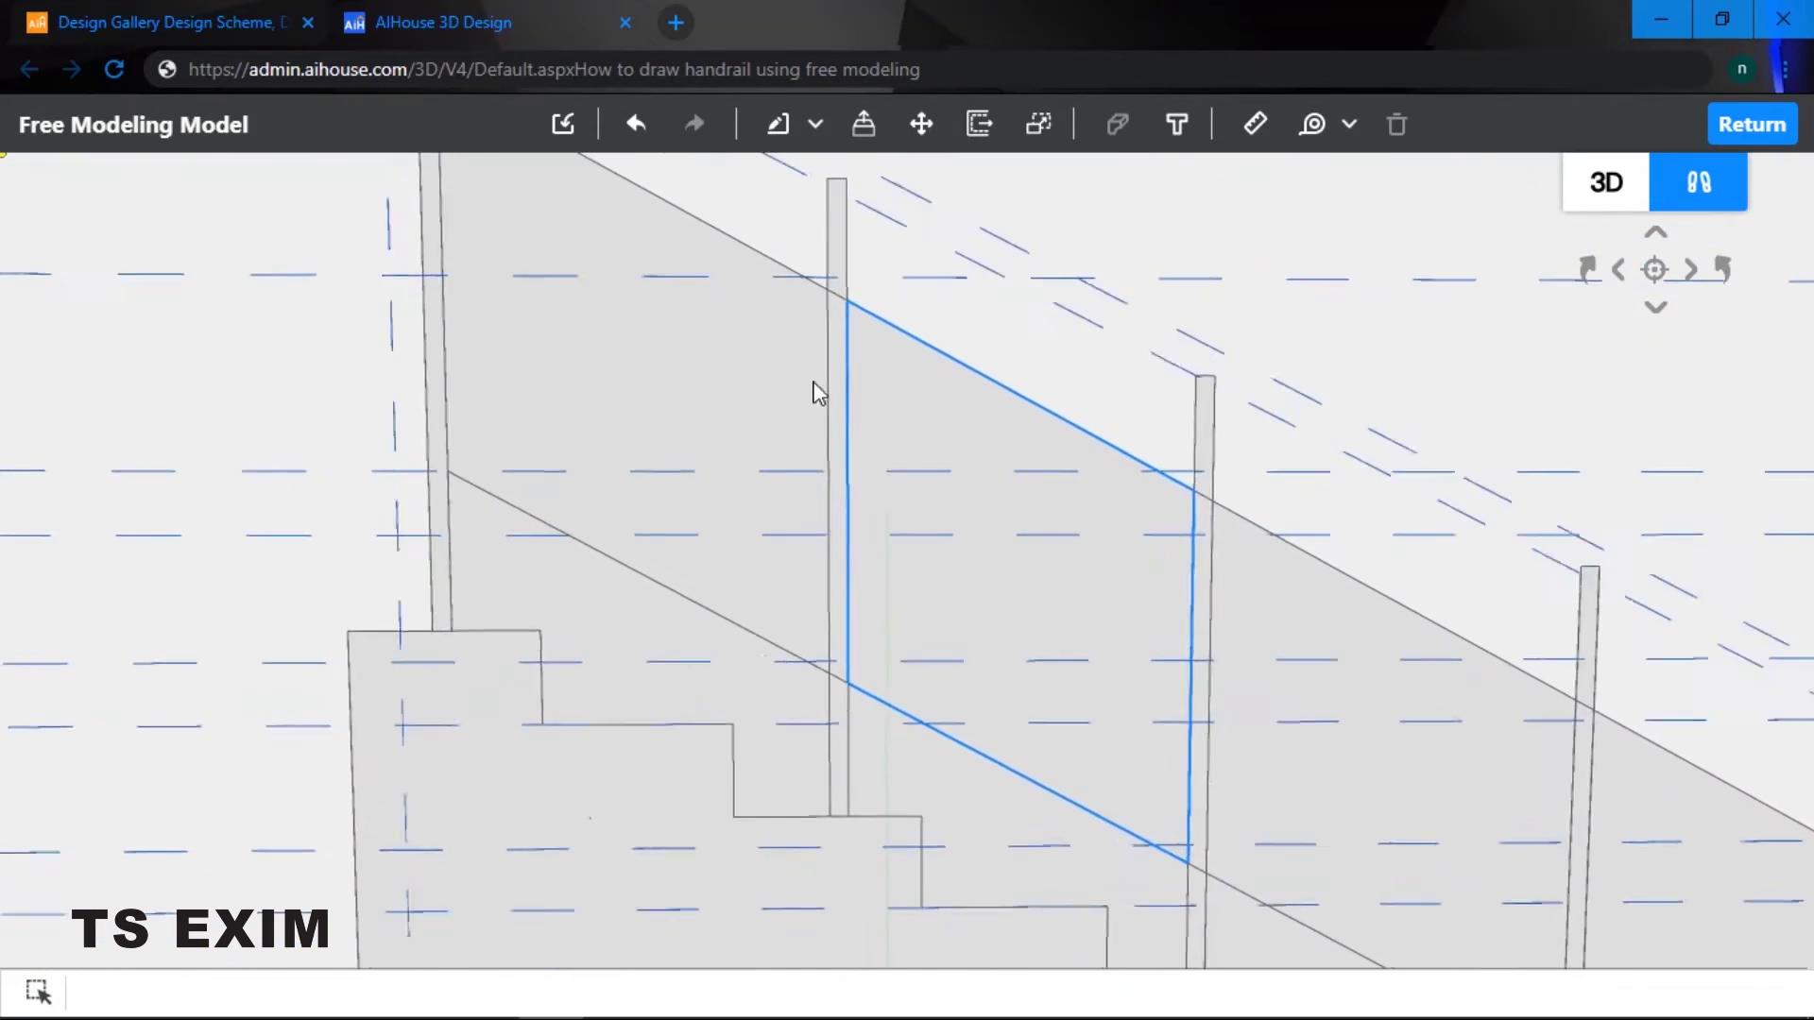
pyautogui.press('w')
pyautogui.press('q')
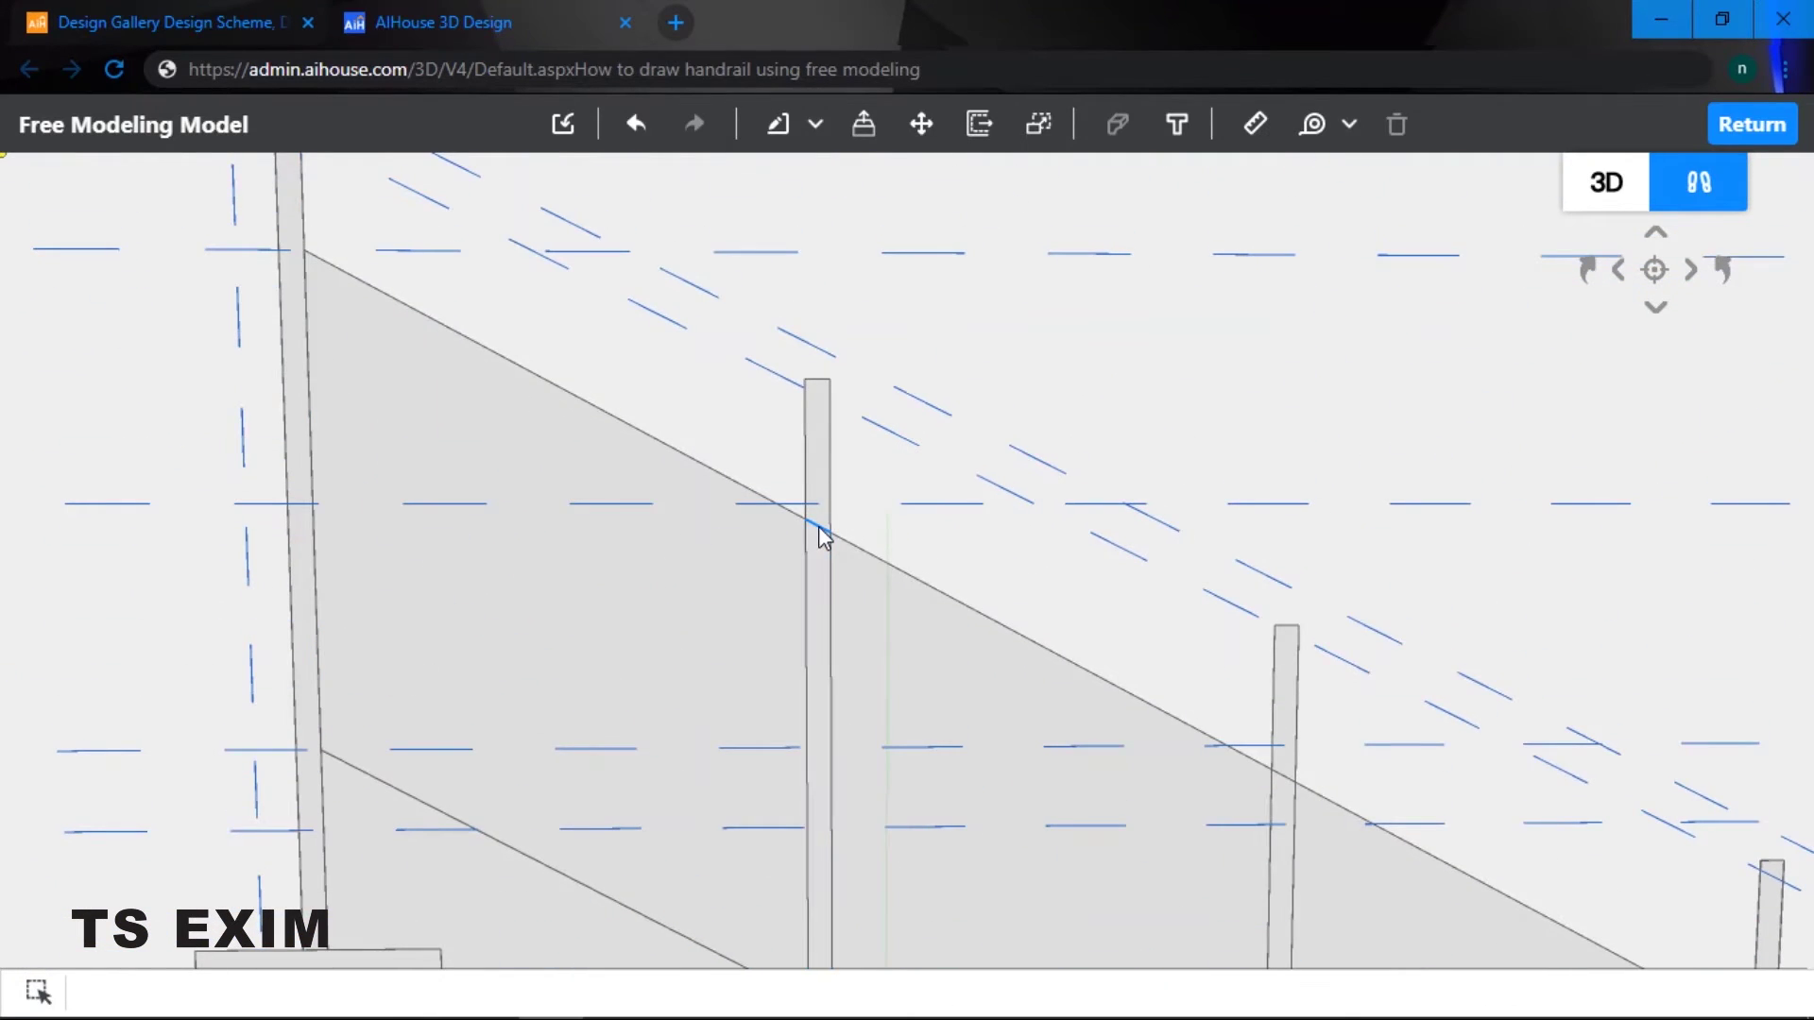
pyautogui.press('w')
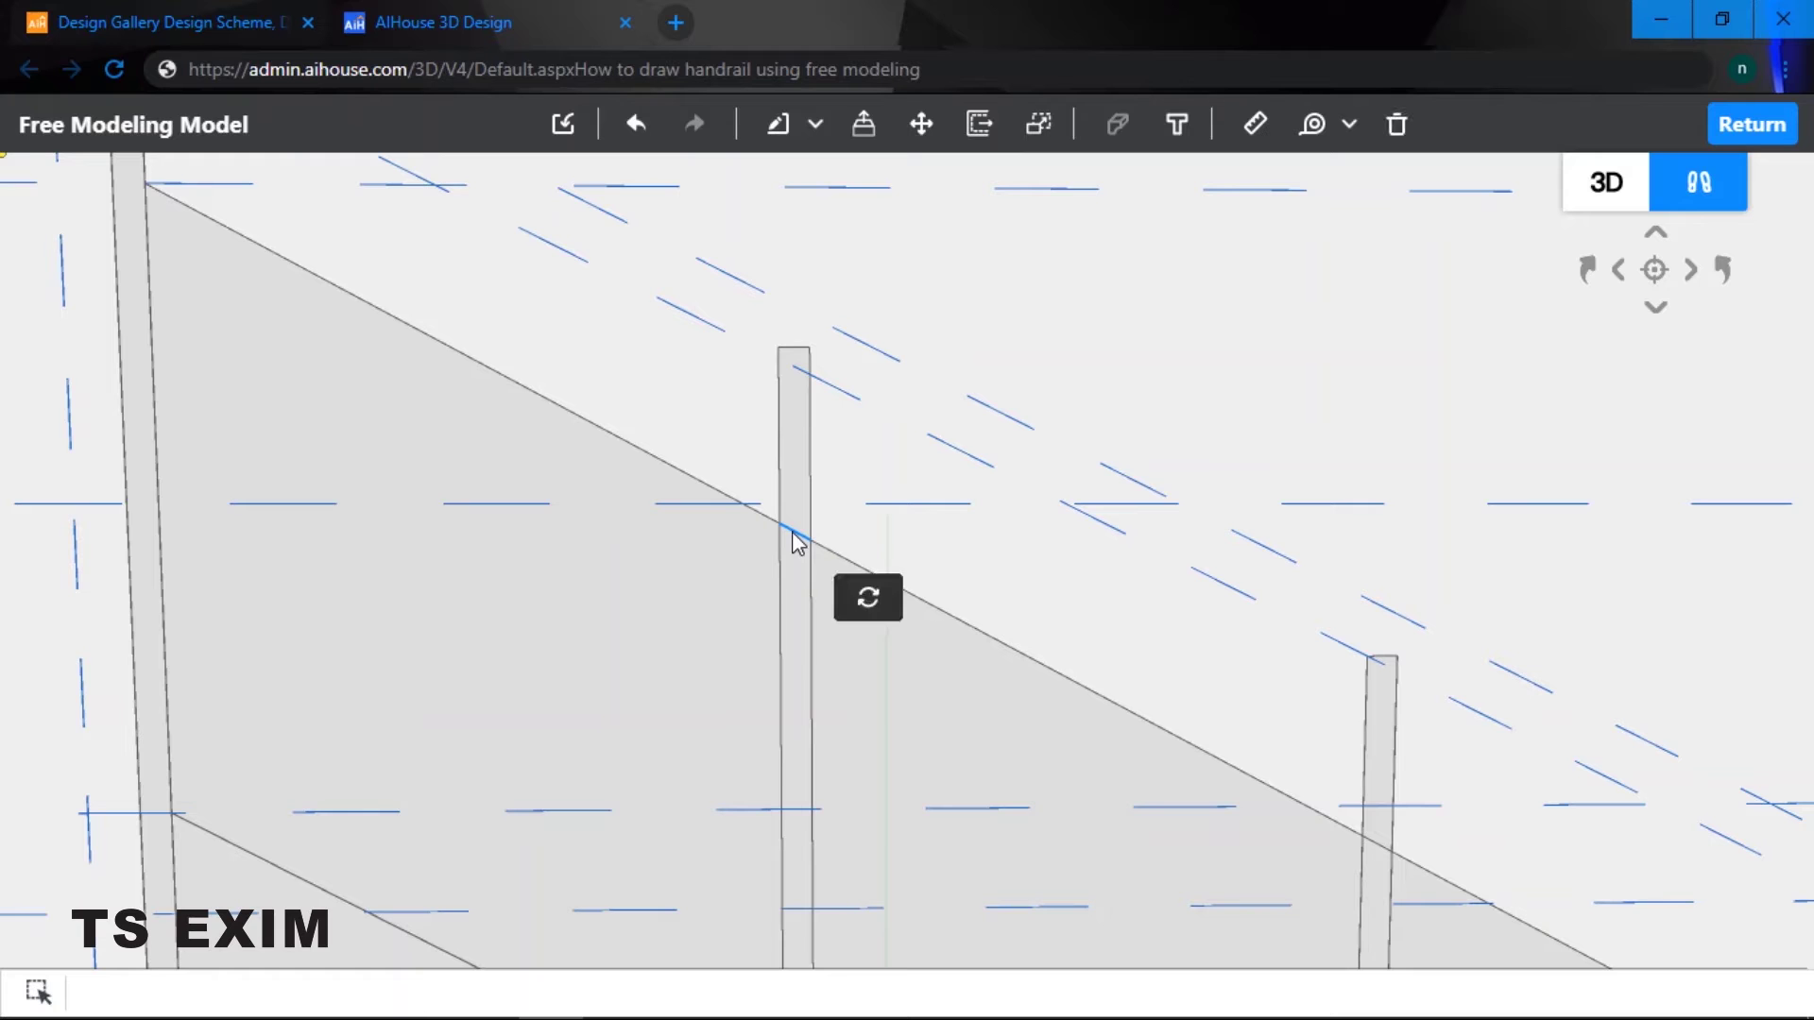
pyautogui.press('Delete')
pyautogui.press('e')
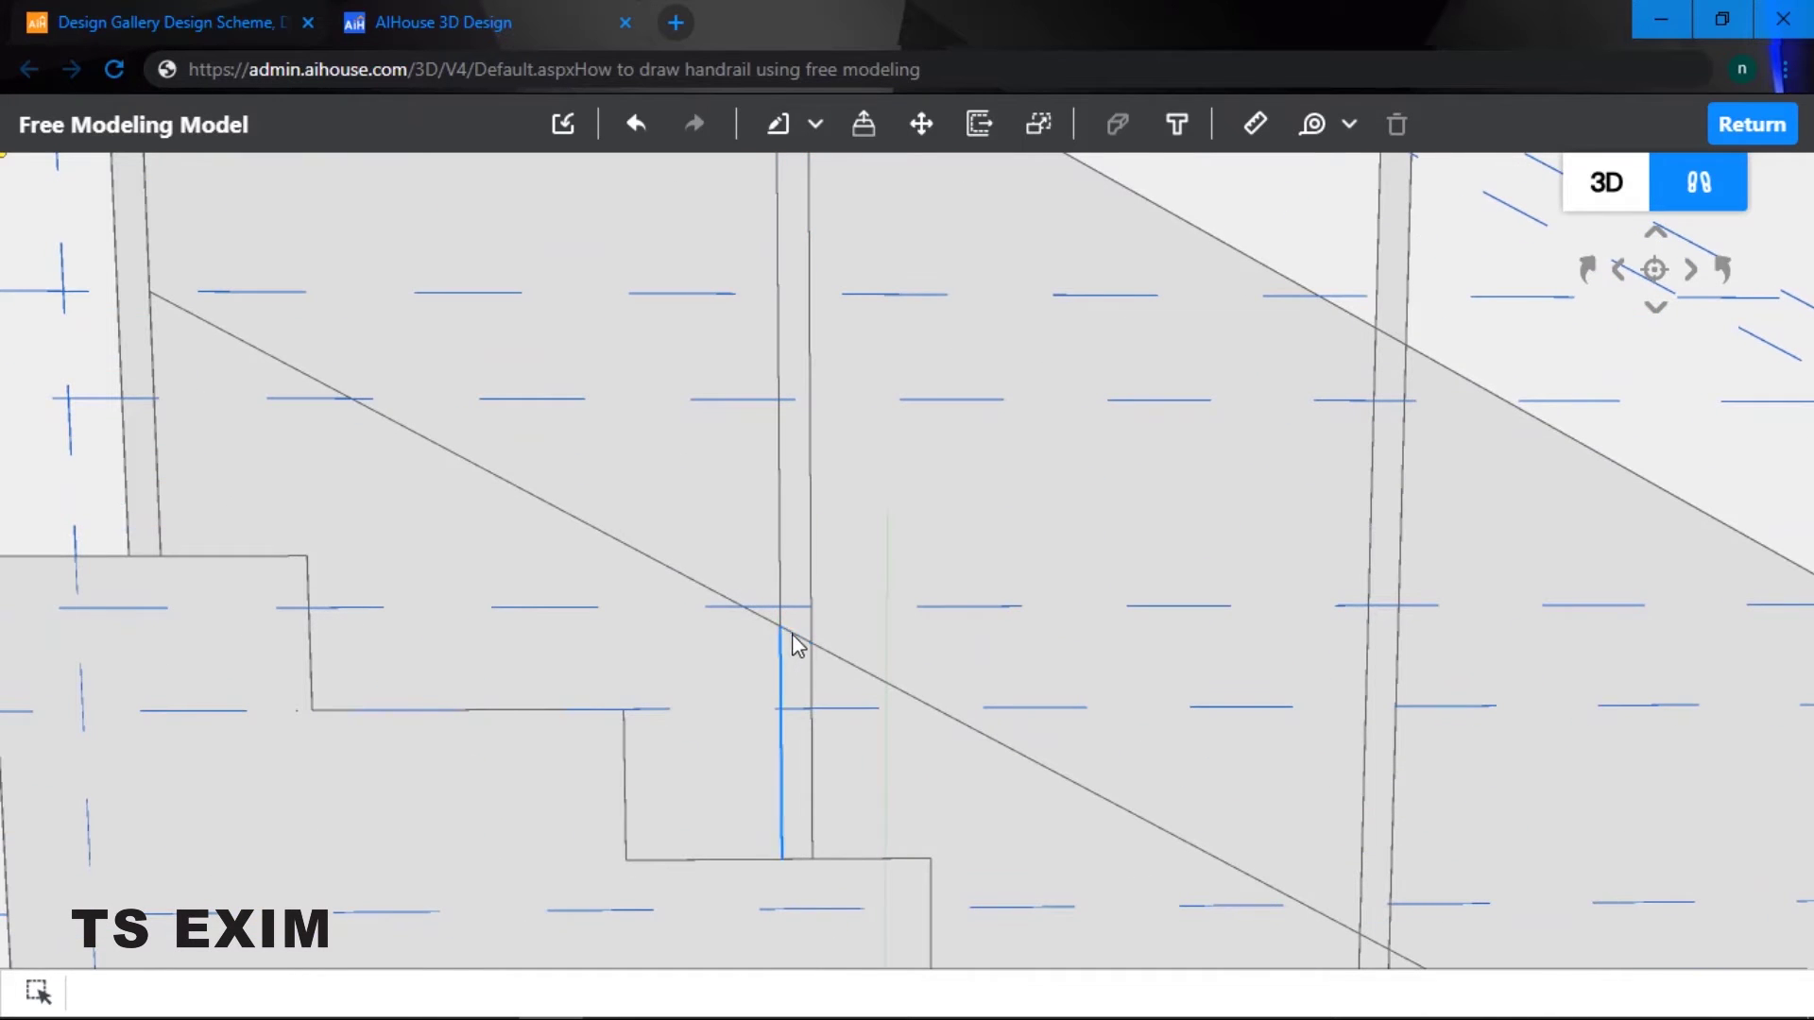
# - Delete the lower and upper panel edge segments that cross the third post from the top of the stairs
pyautogui.press('d')
pyautogui.press('e')
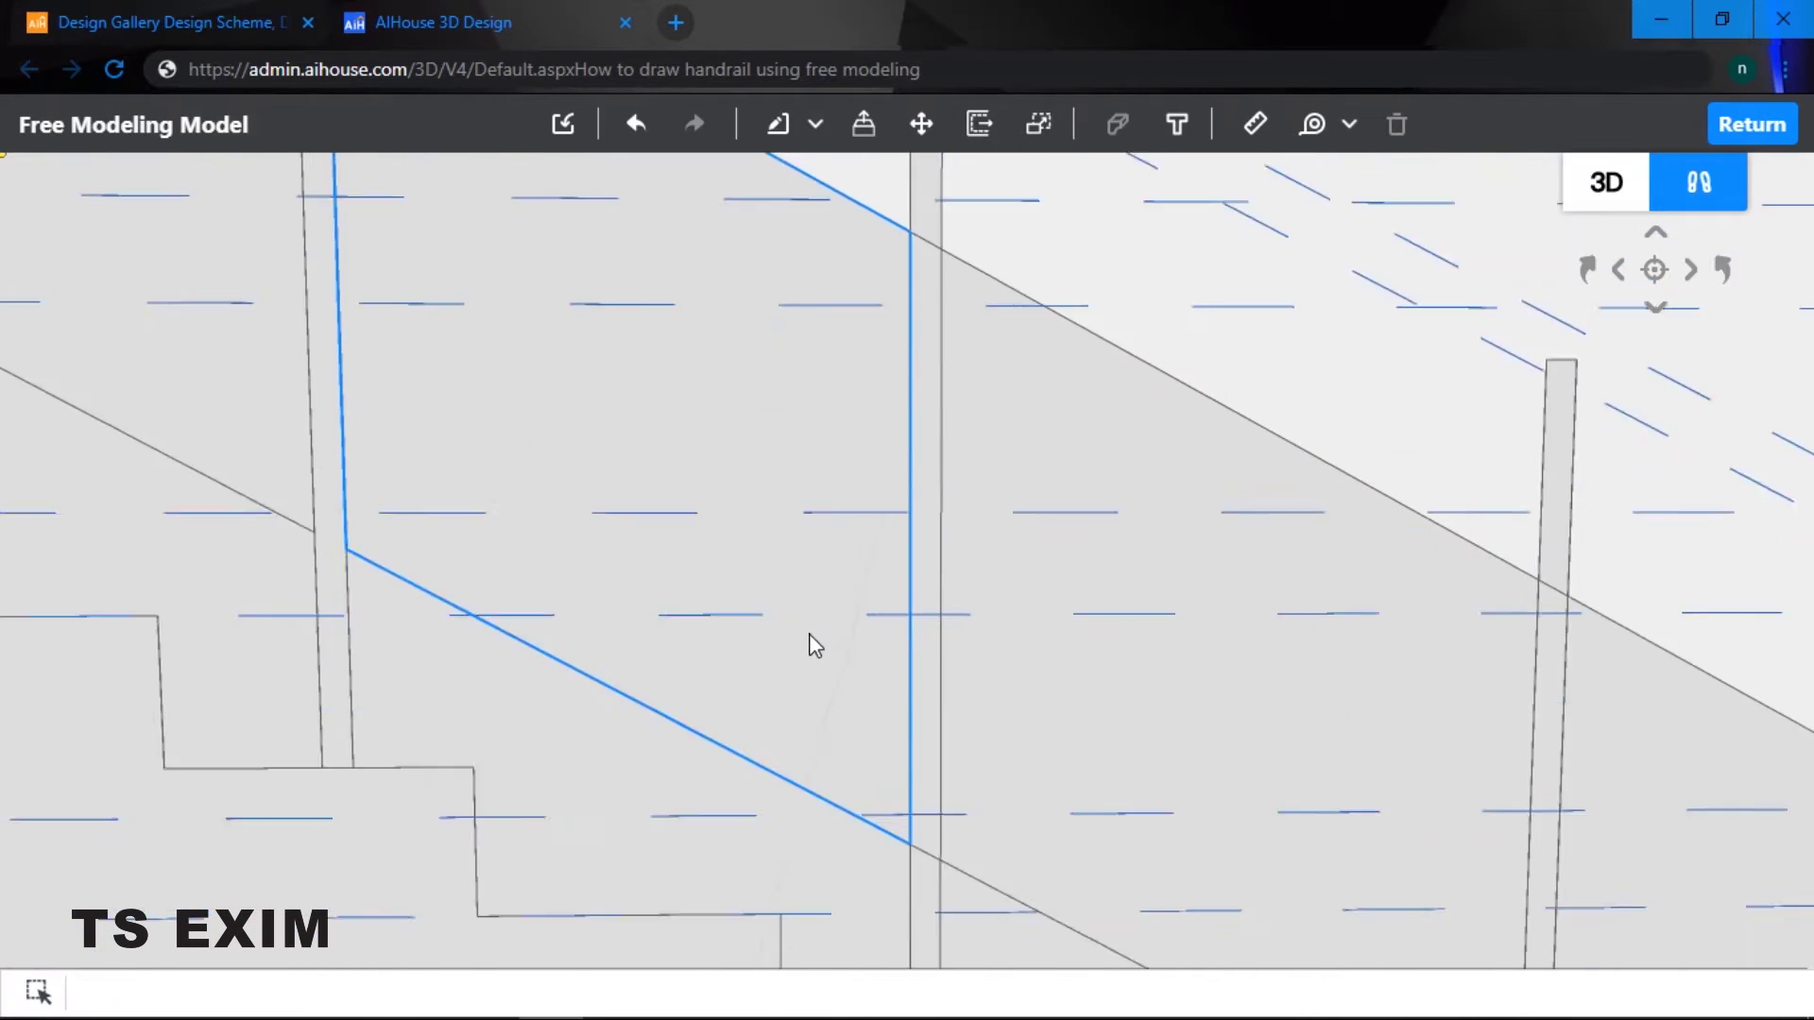
pyautogui.press('Delete')
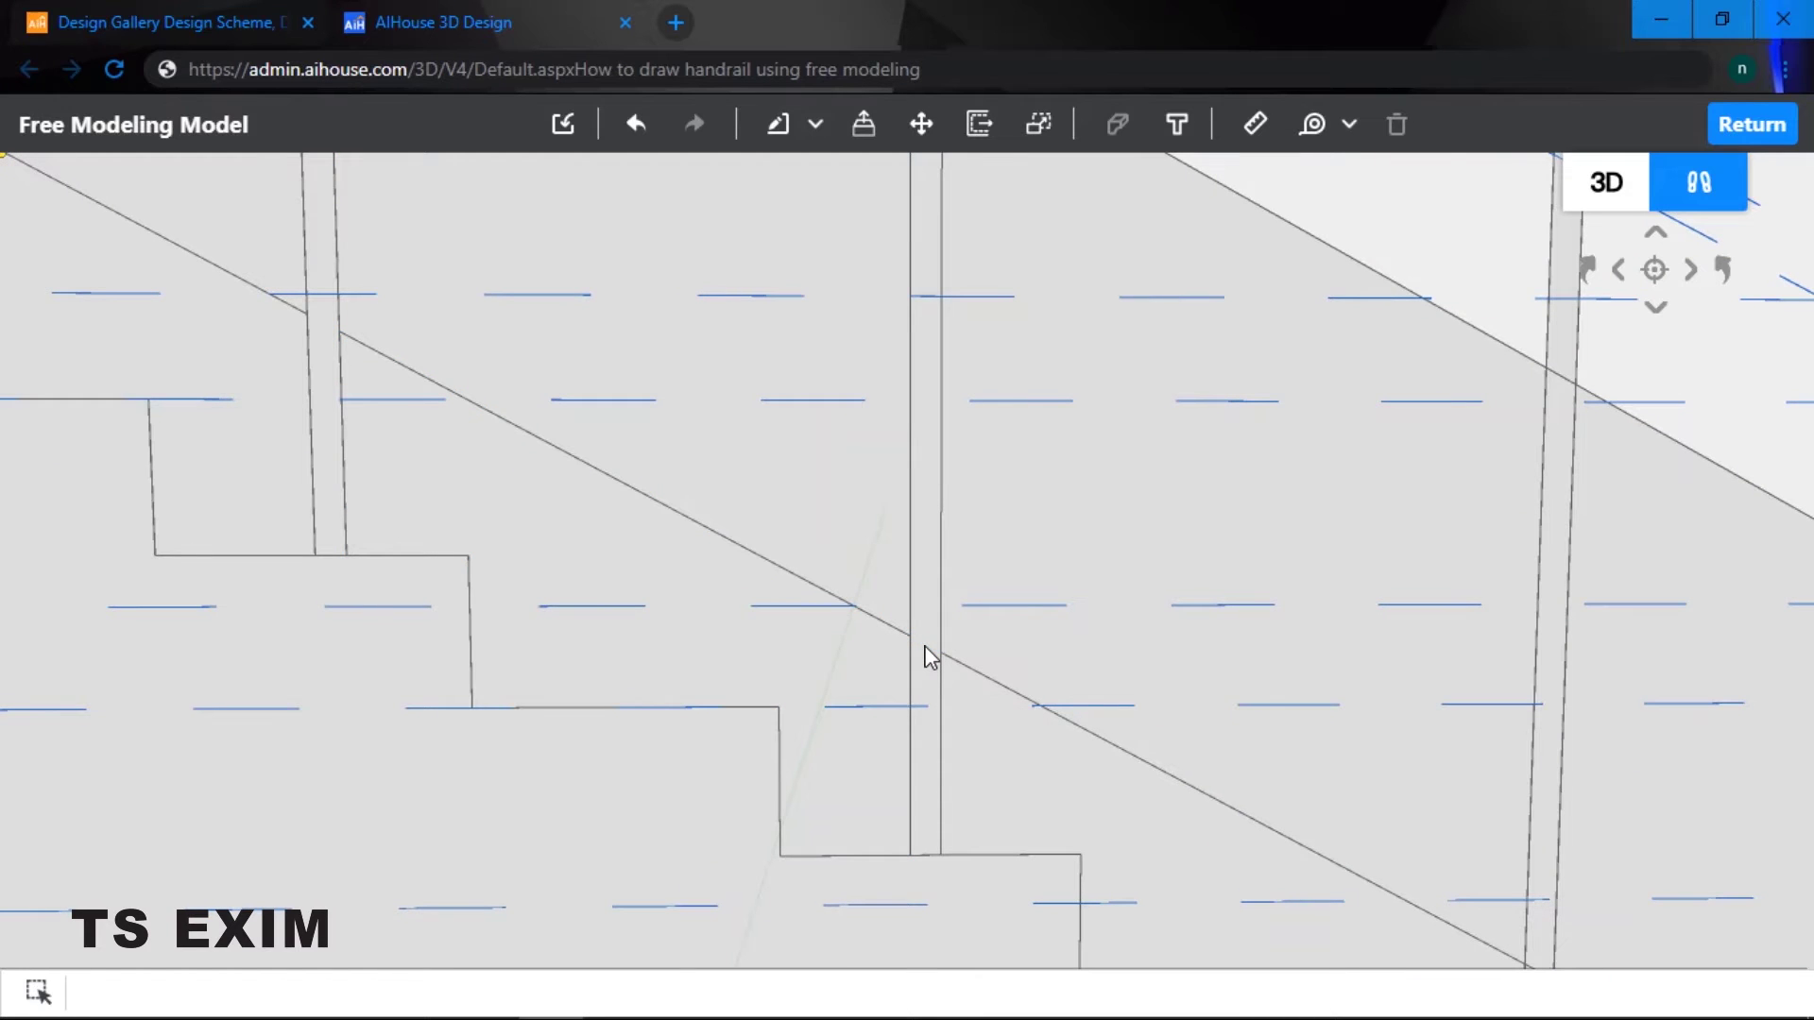
pyautogui.press('q')
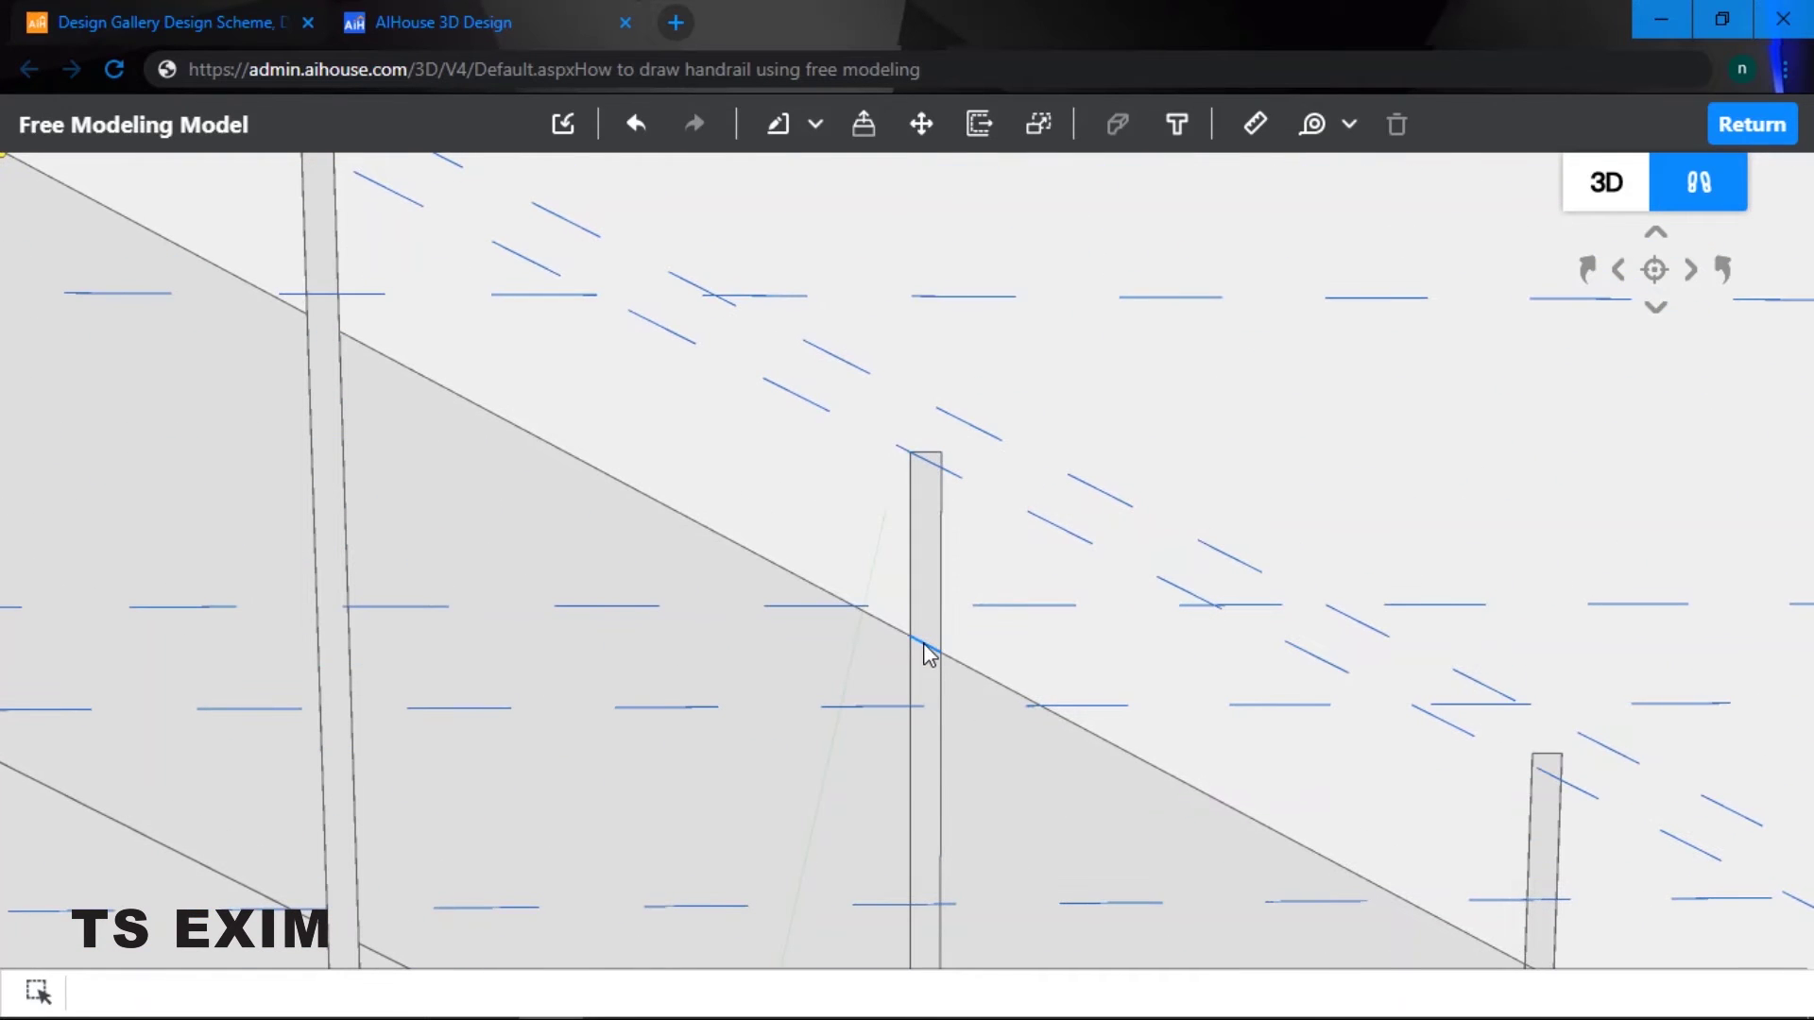
pyautogui.press('Delete')
# - Delete the upper and lower panel edge segments that cross the fourth post from the top of the stairs
pyautogui.press('d')
pyautogui.press('e')
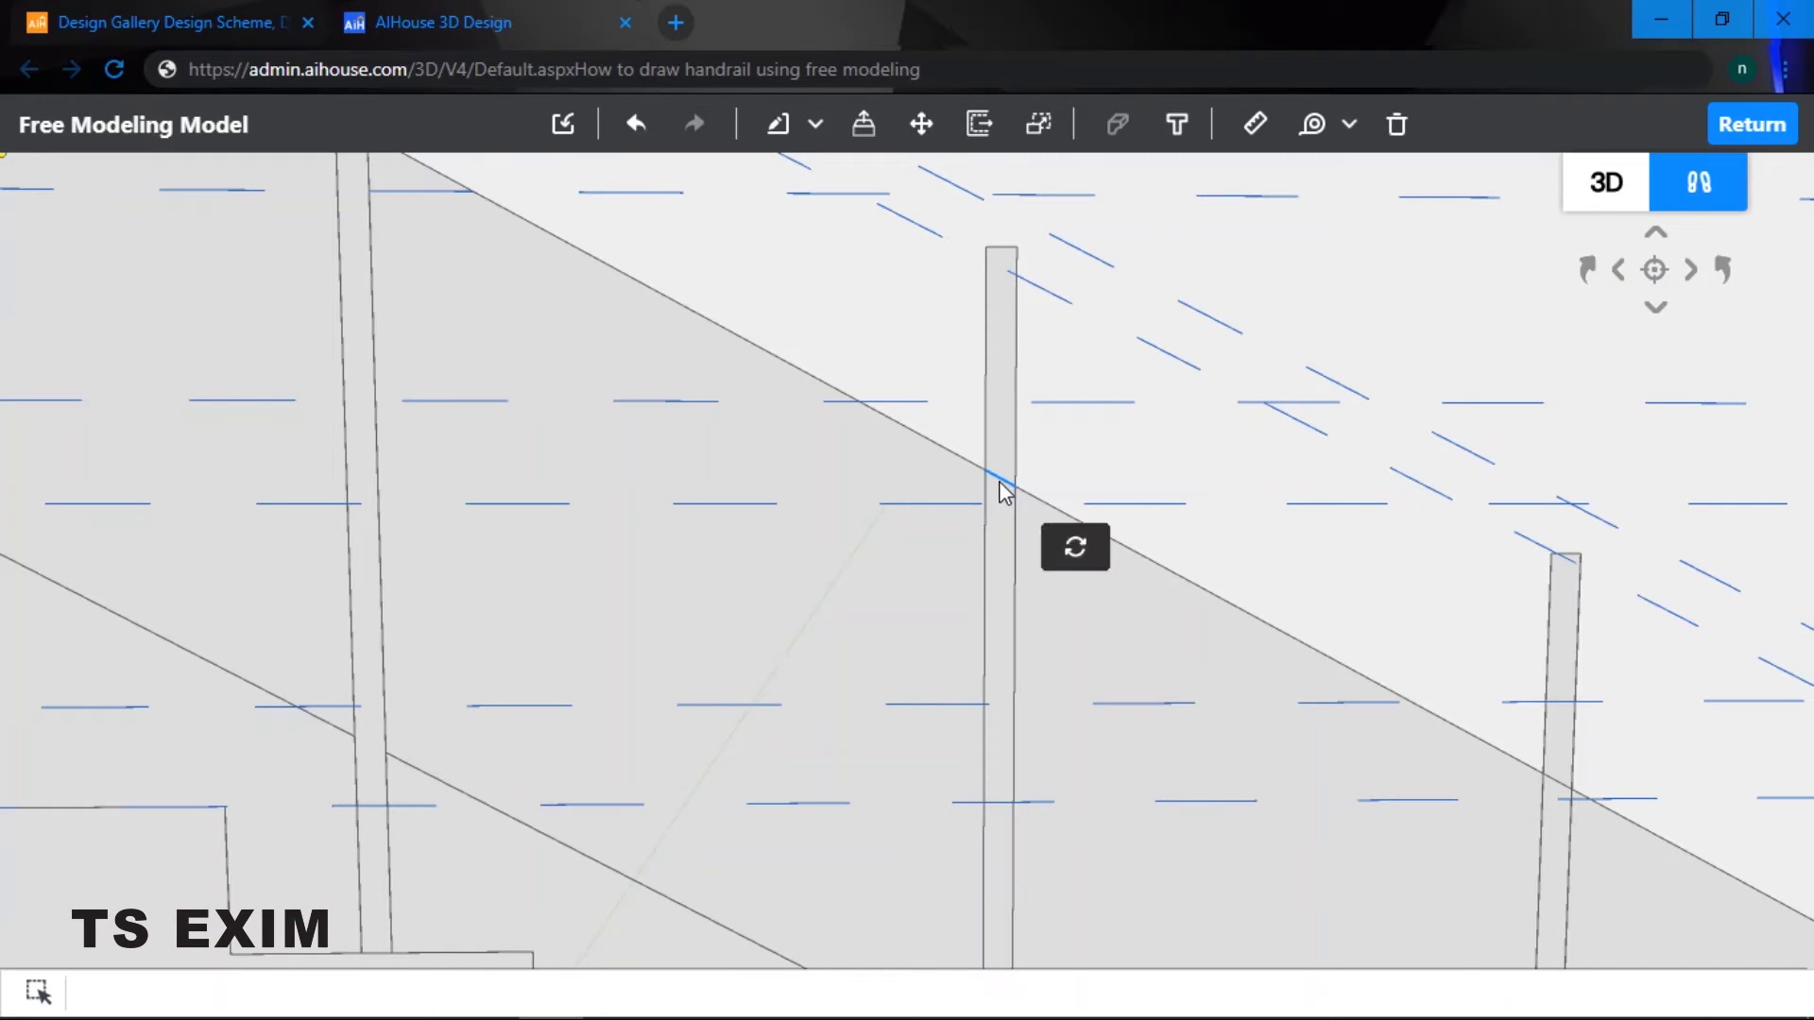
pyautogui.press('Delete')
pyautogui.press('e')
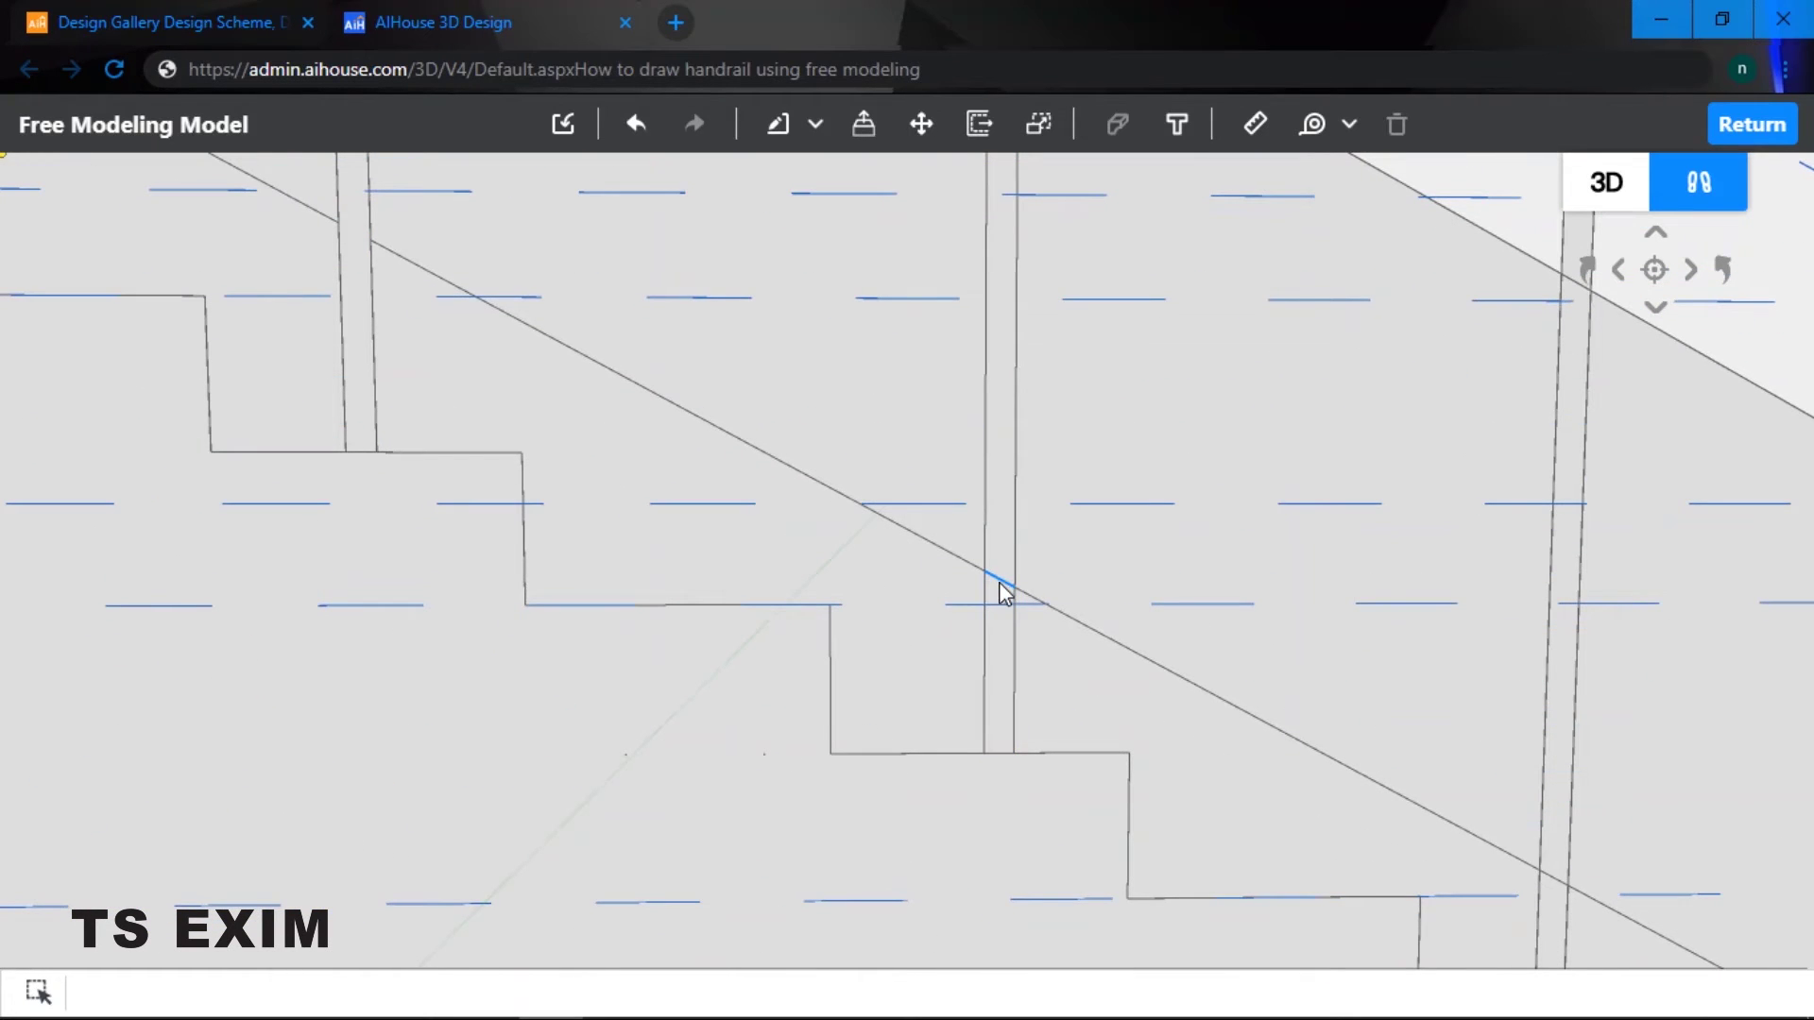
pyautogui.press('Escape')
# - Delete the lower and upper panel edge segments that cross the fifth post, next to the lowest one
pyautogui.press('d')
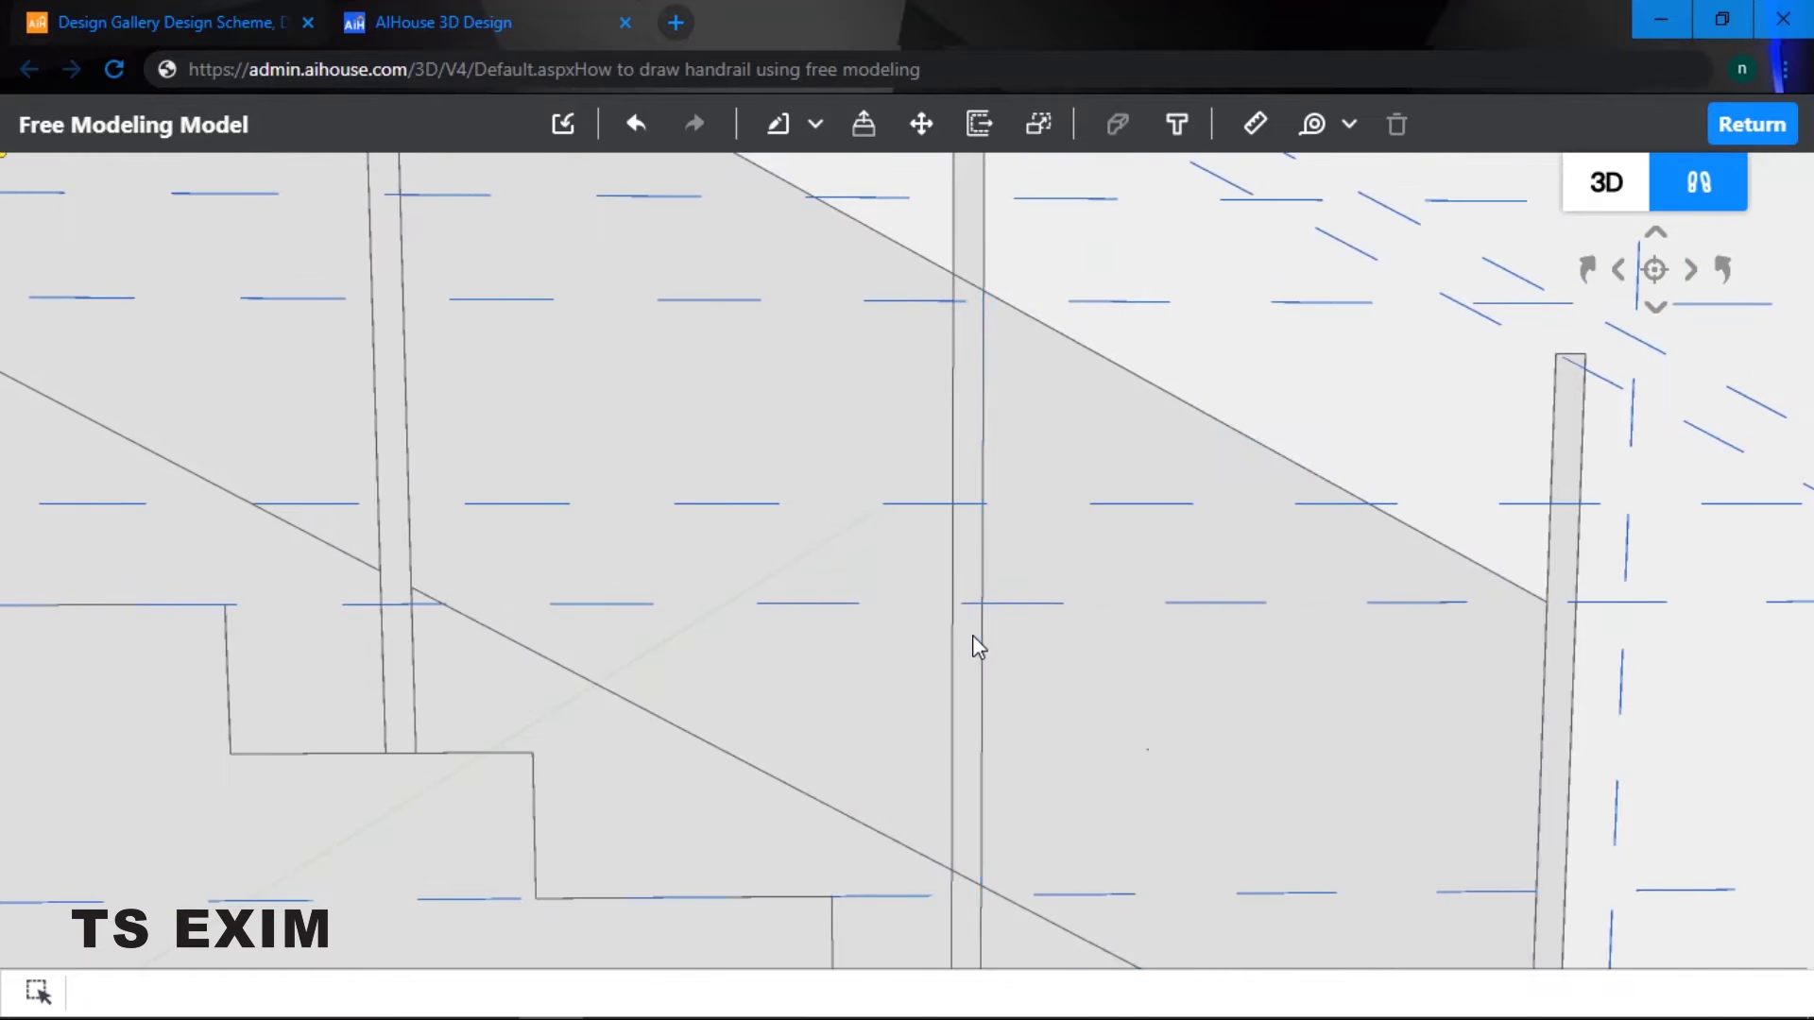
pyautogui.press('e')
pyautogui.click(978, 444)
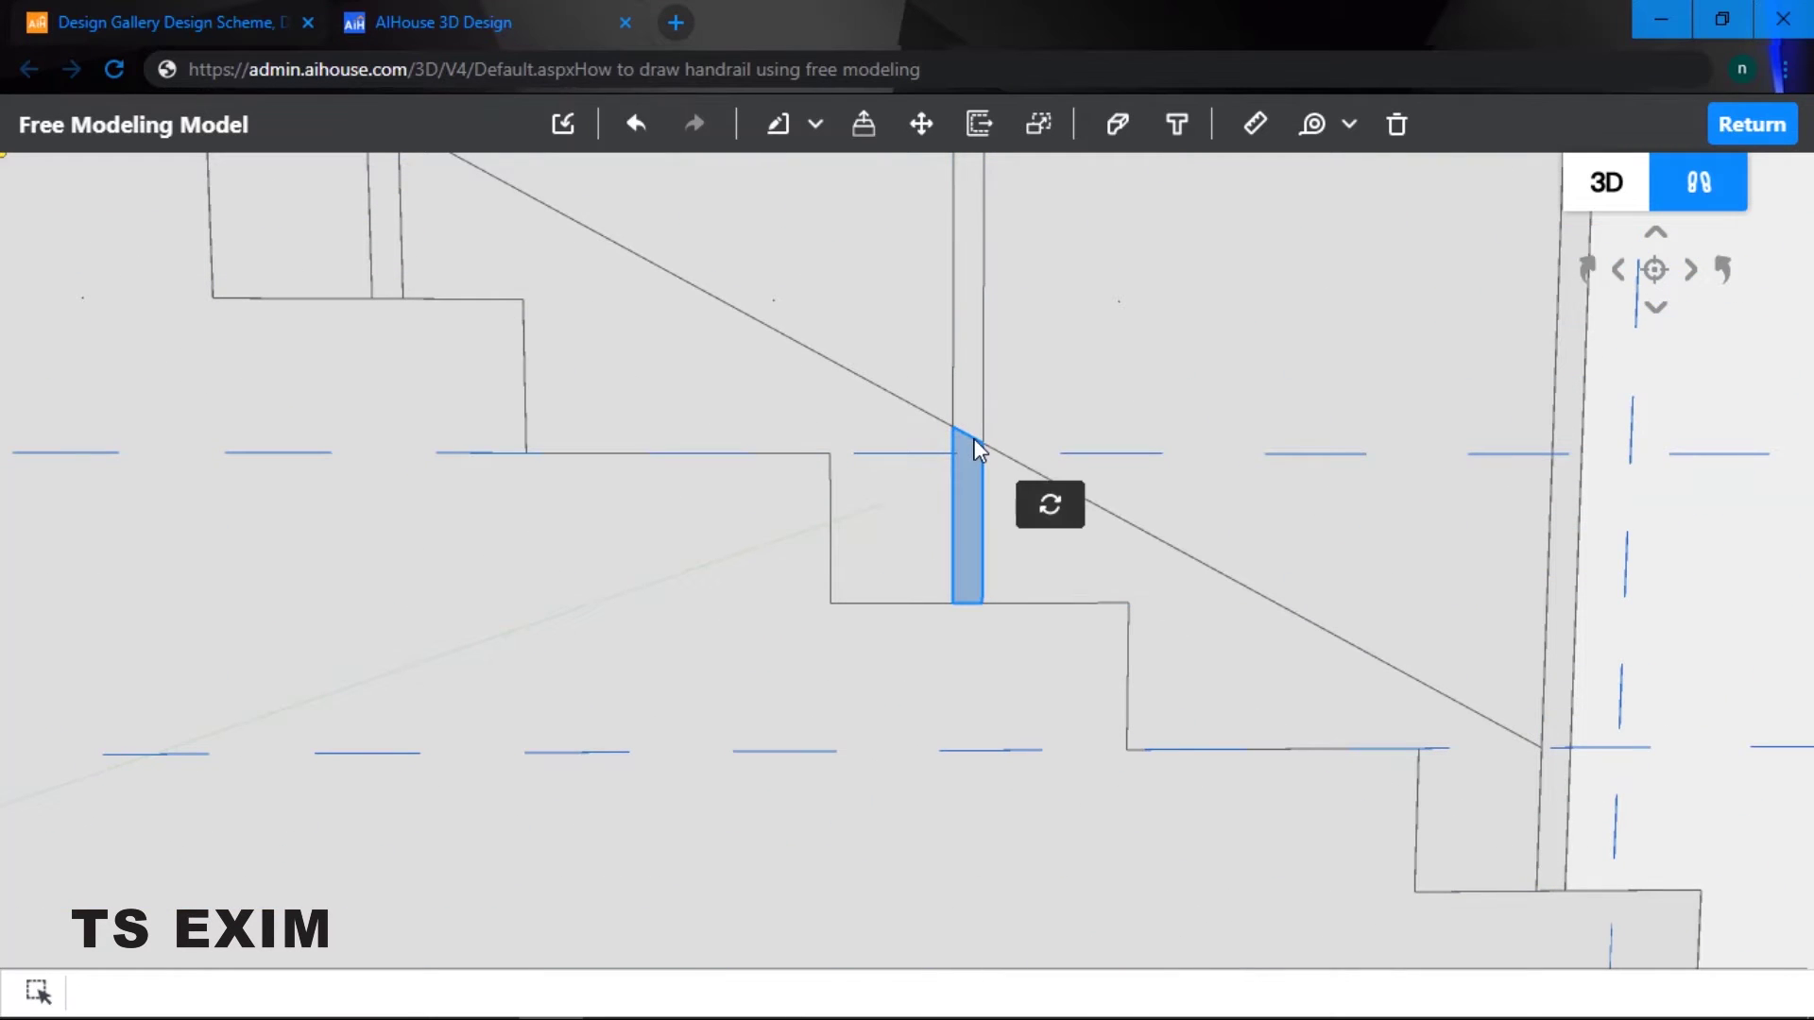
pyautogui.press('Escape')
pyautogui.scroll(3, 967, 501)
pyautogui.scroll(-3, 982, 548)
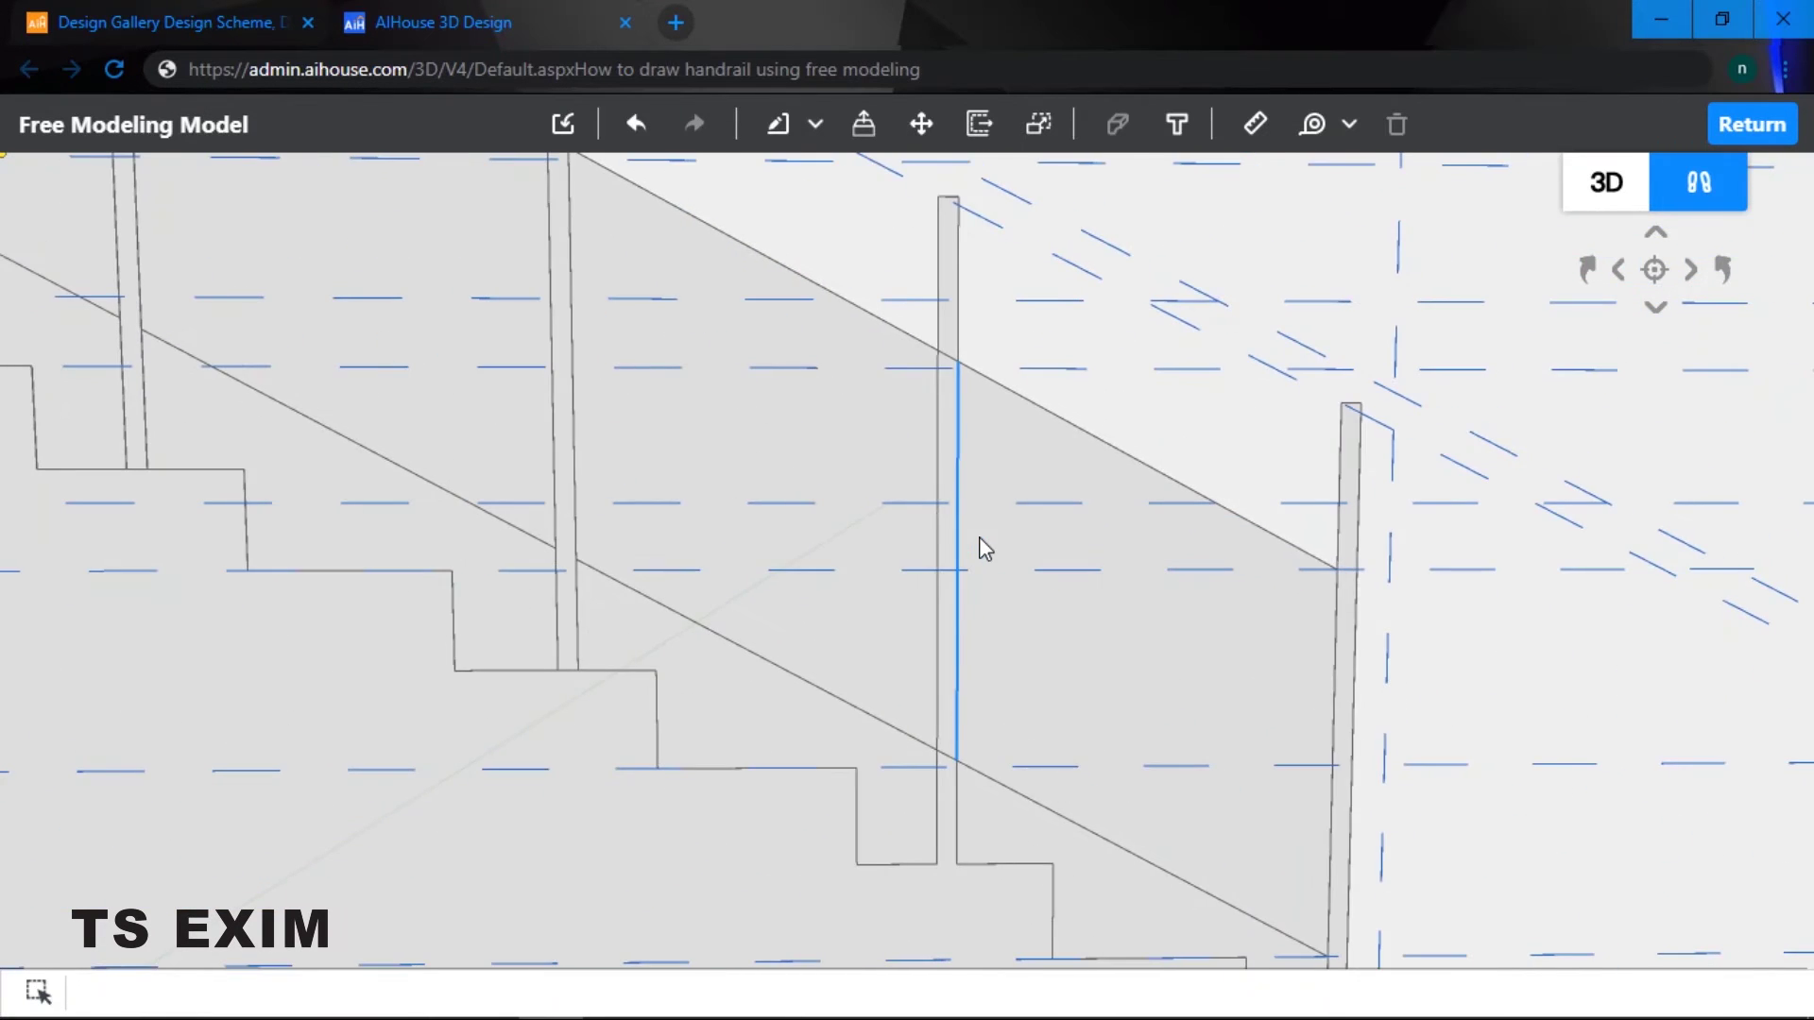
pyautogui.scroll(5, 973, 633)
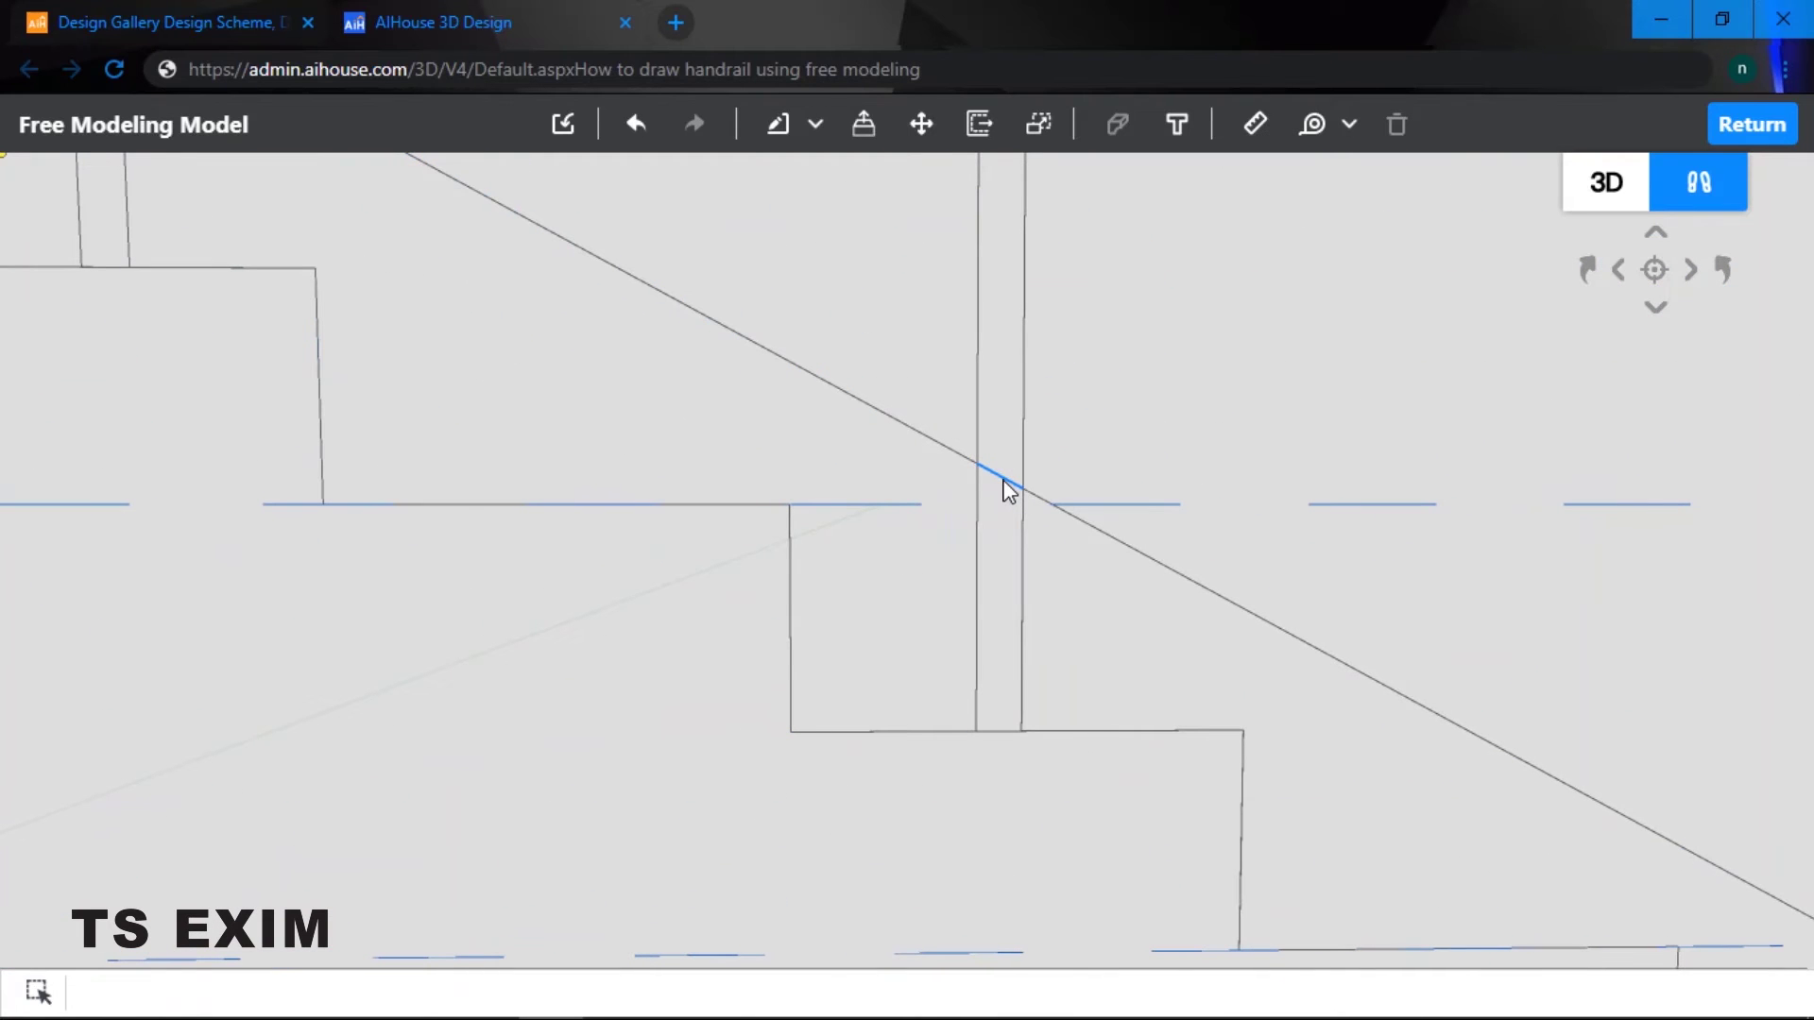
pyautogui.click(1009, 487)
pyautogui.press('Escape')
pyautogui.scroll(3, 1004, 477)
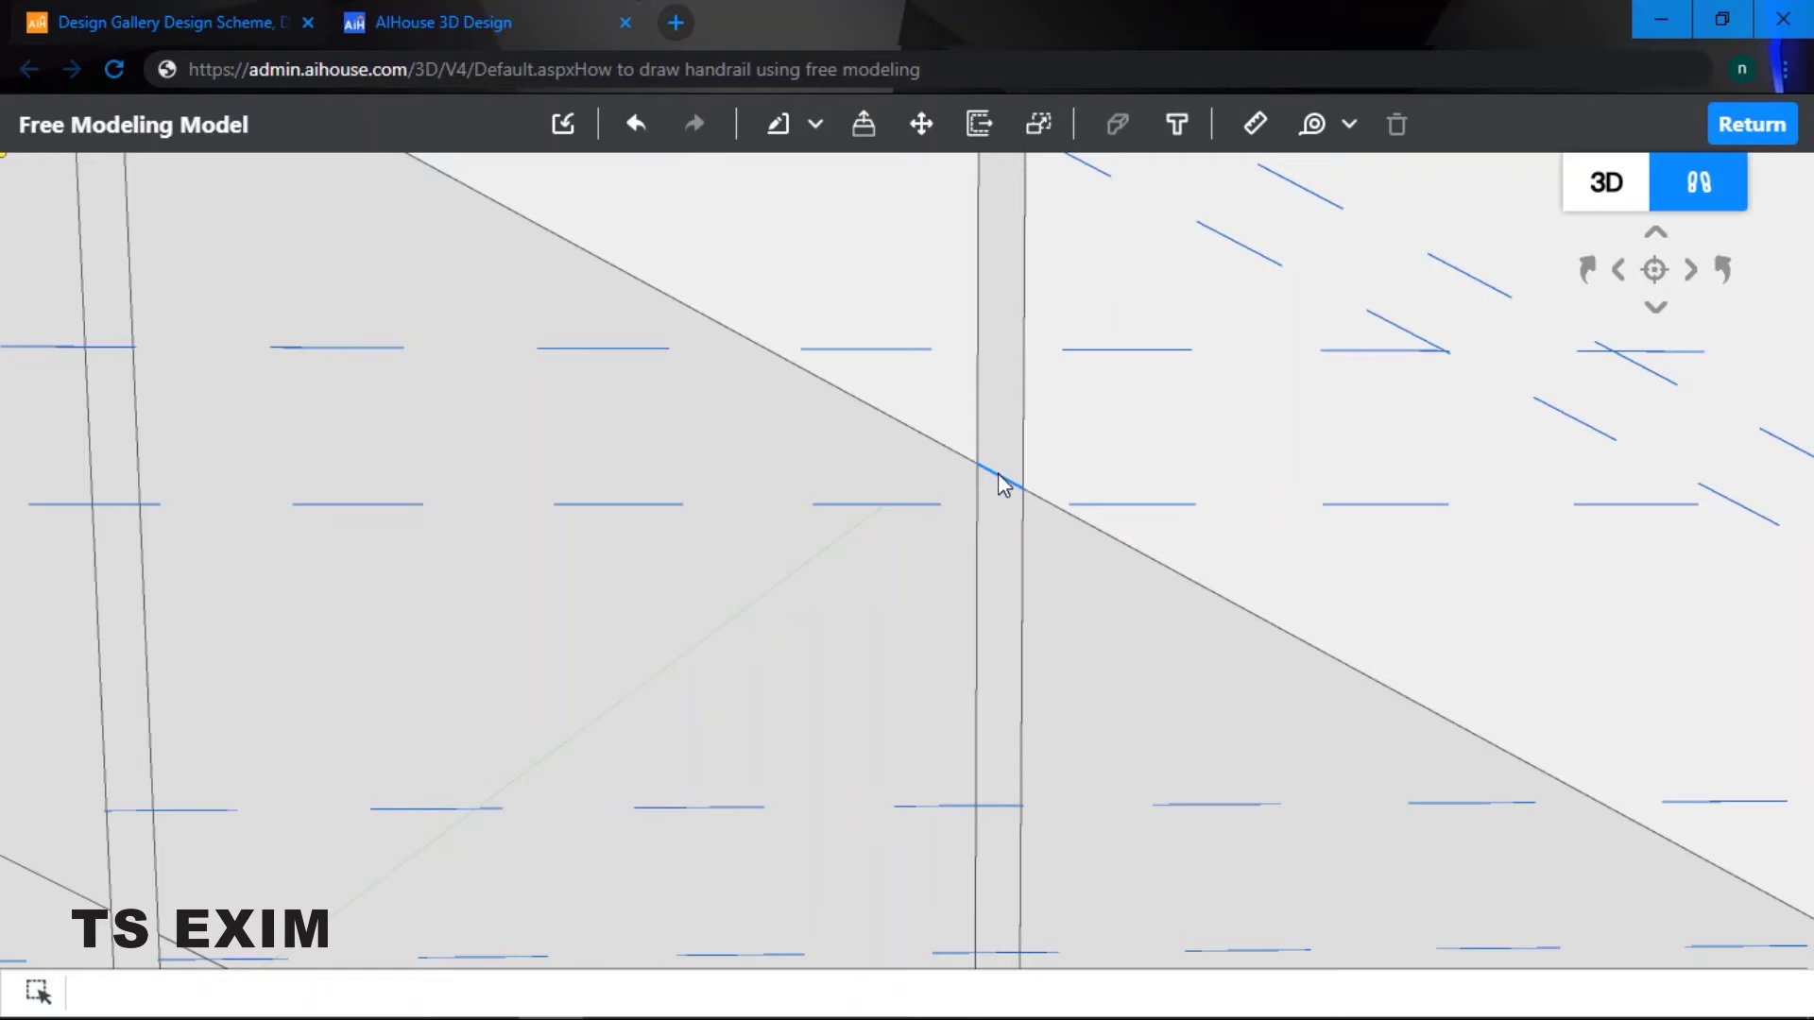
pyautogui.click(1000, 476)
pyautogui.press('Escape')
pyautogui.scroll(-2, 1000, 477)
pyautogui.press('s')
pyautogui.press('d')
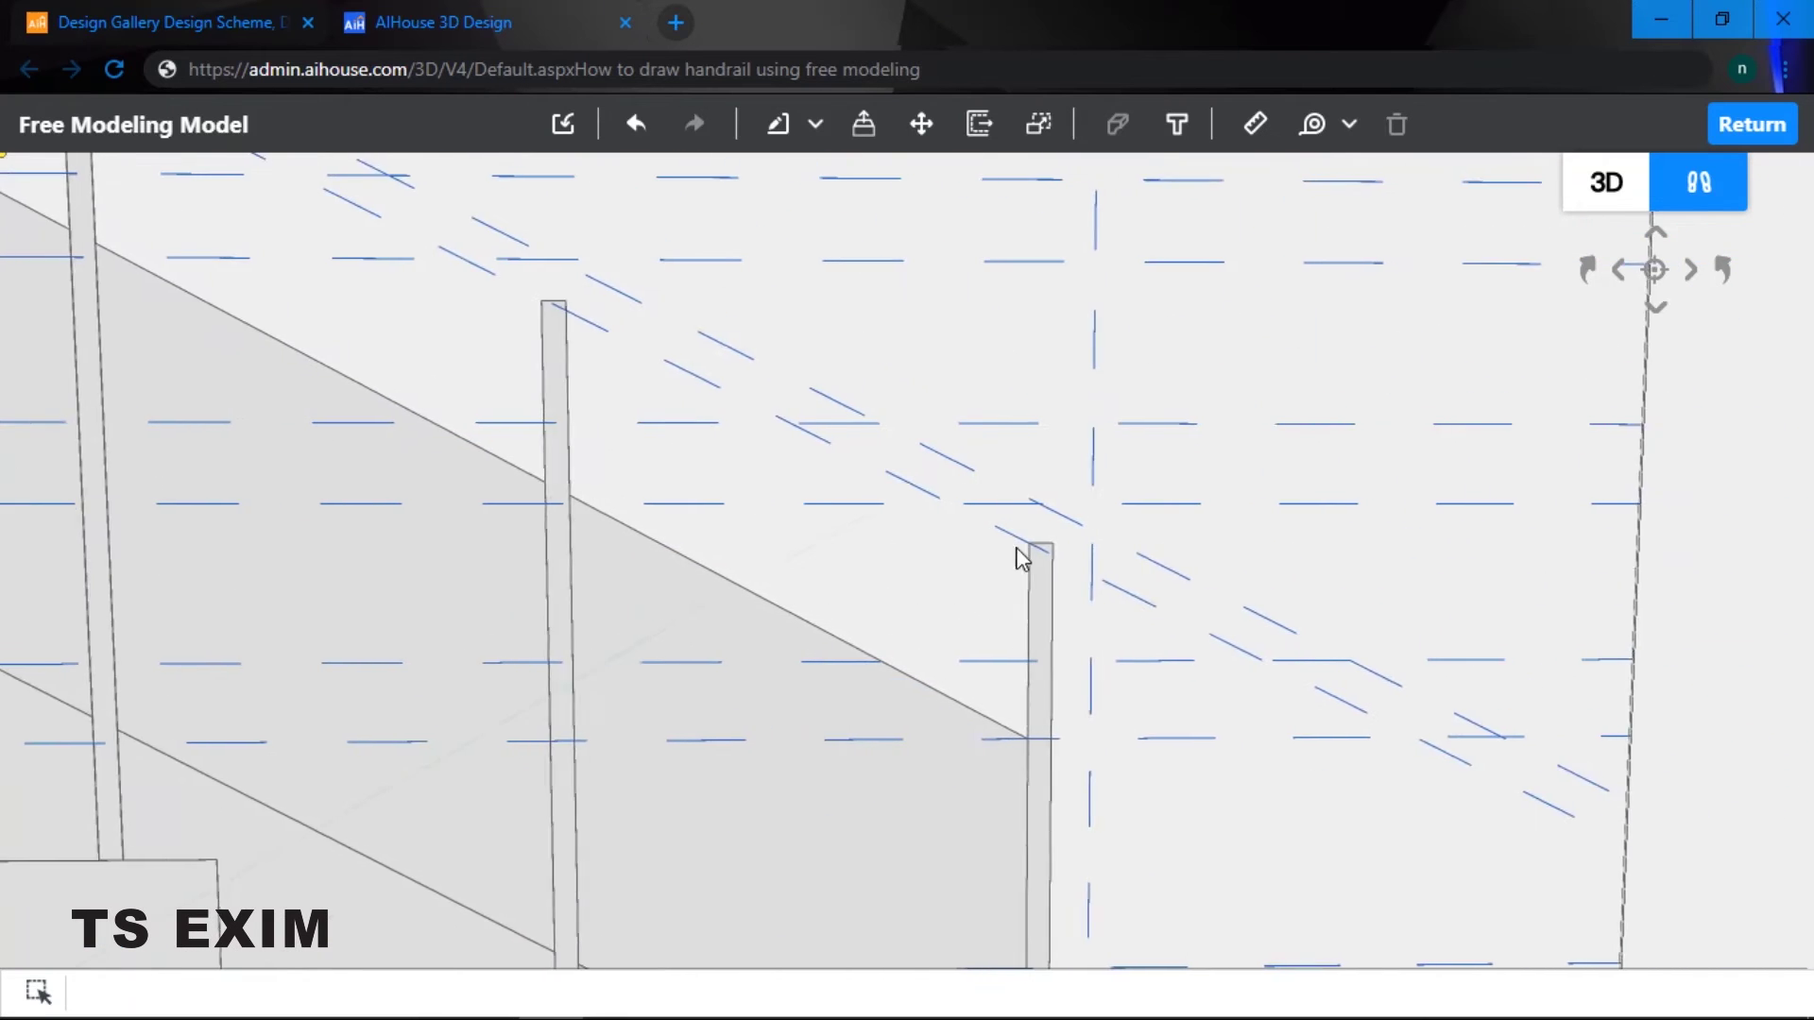
pyautogui.press('e')
pyautogui.press('d')
pyautogui.press('w')
pyautogui.press('s')
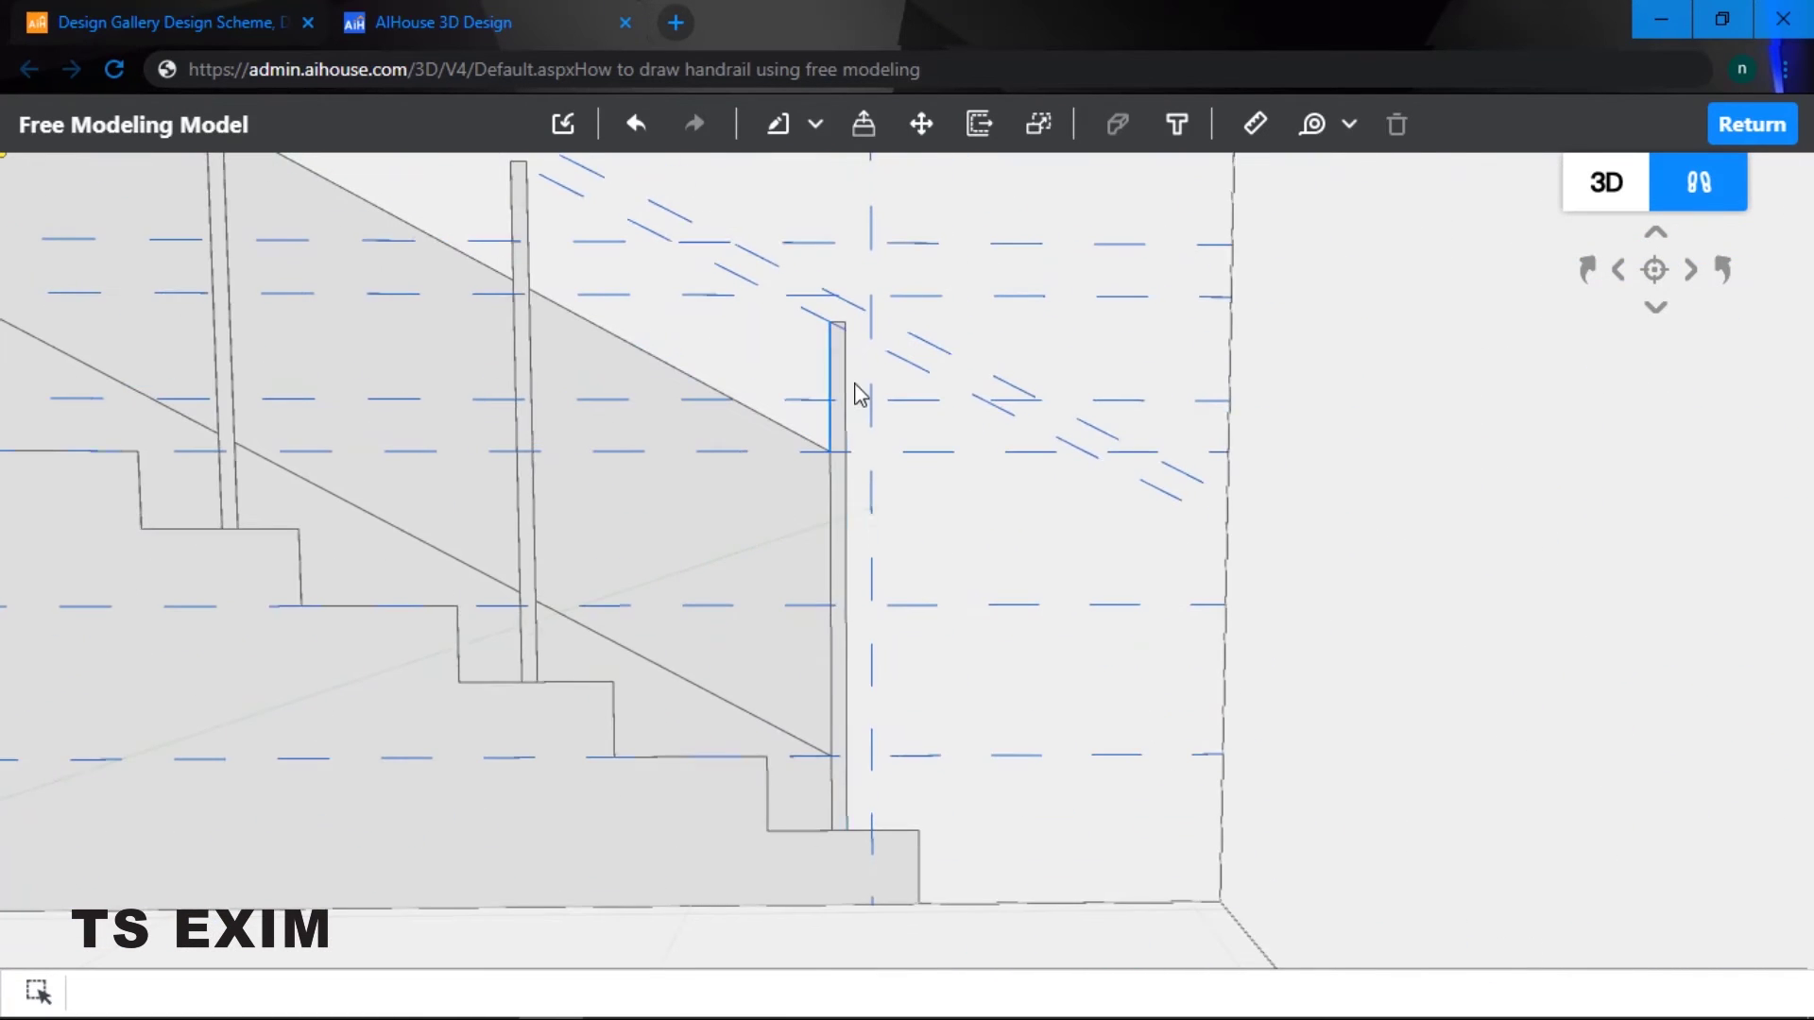
pyautogui.press('a')
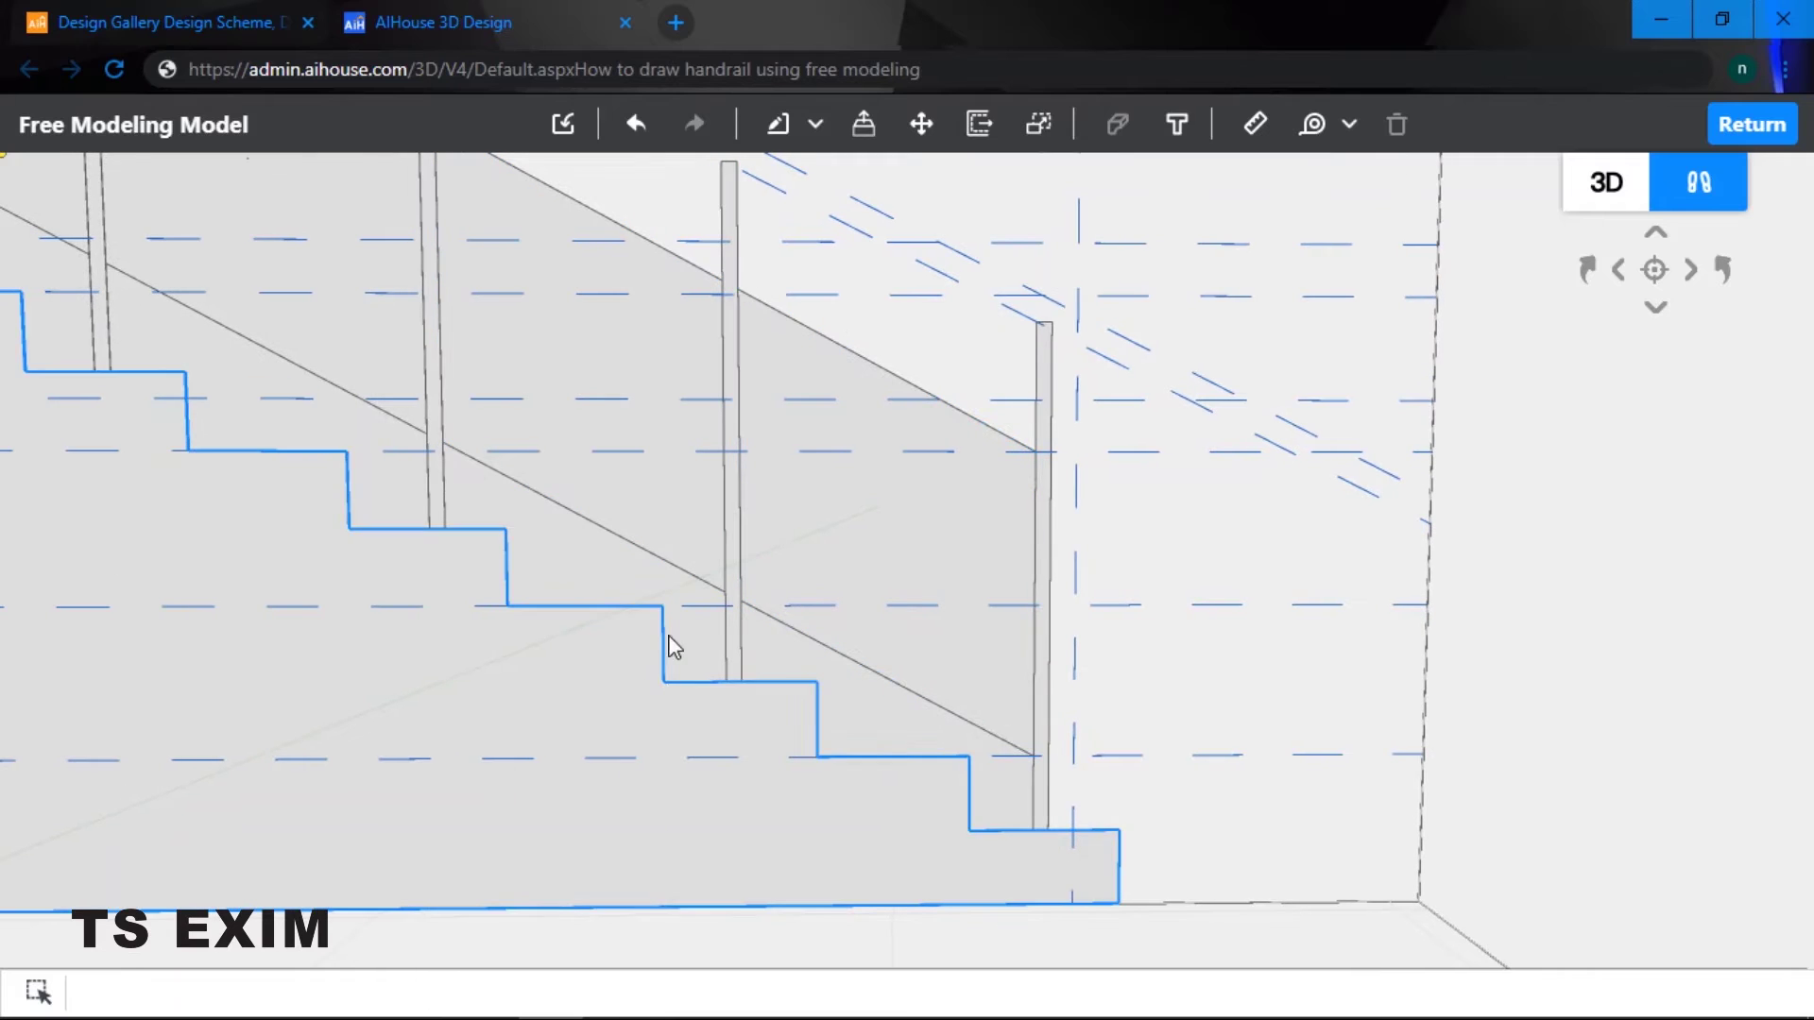
# - Examine the separated panels and posts along the whole stair handrail, up to the highest post
pyautogui.press('q')
pyautogui.press('a')
pyautogui.press('q')
pyautogui.press('a')
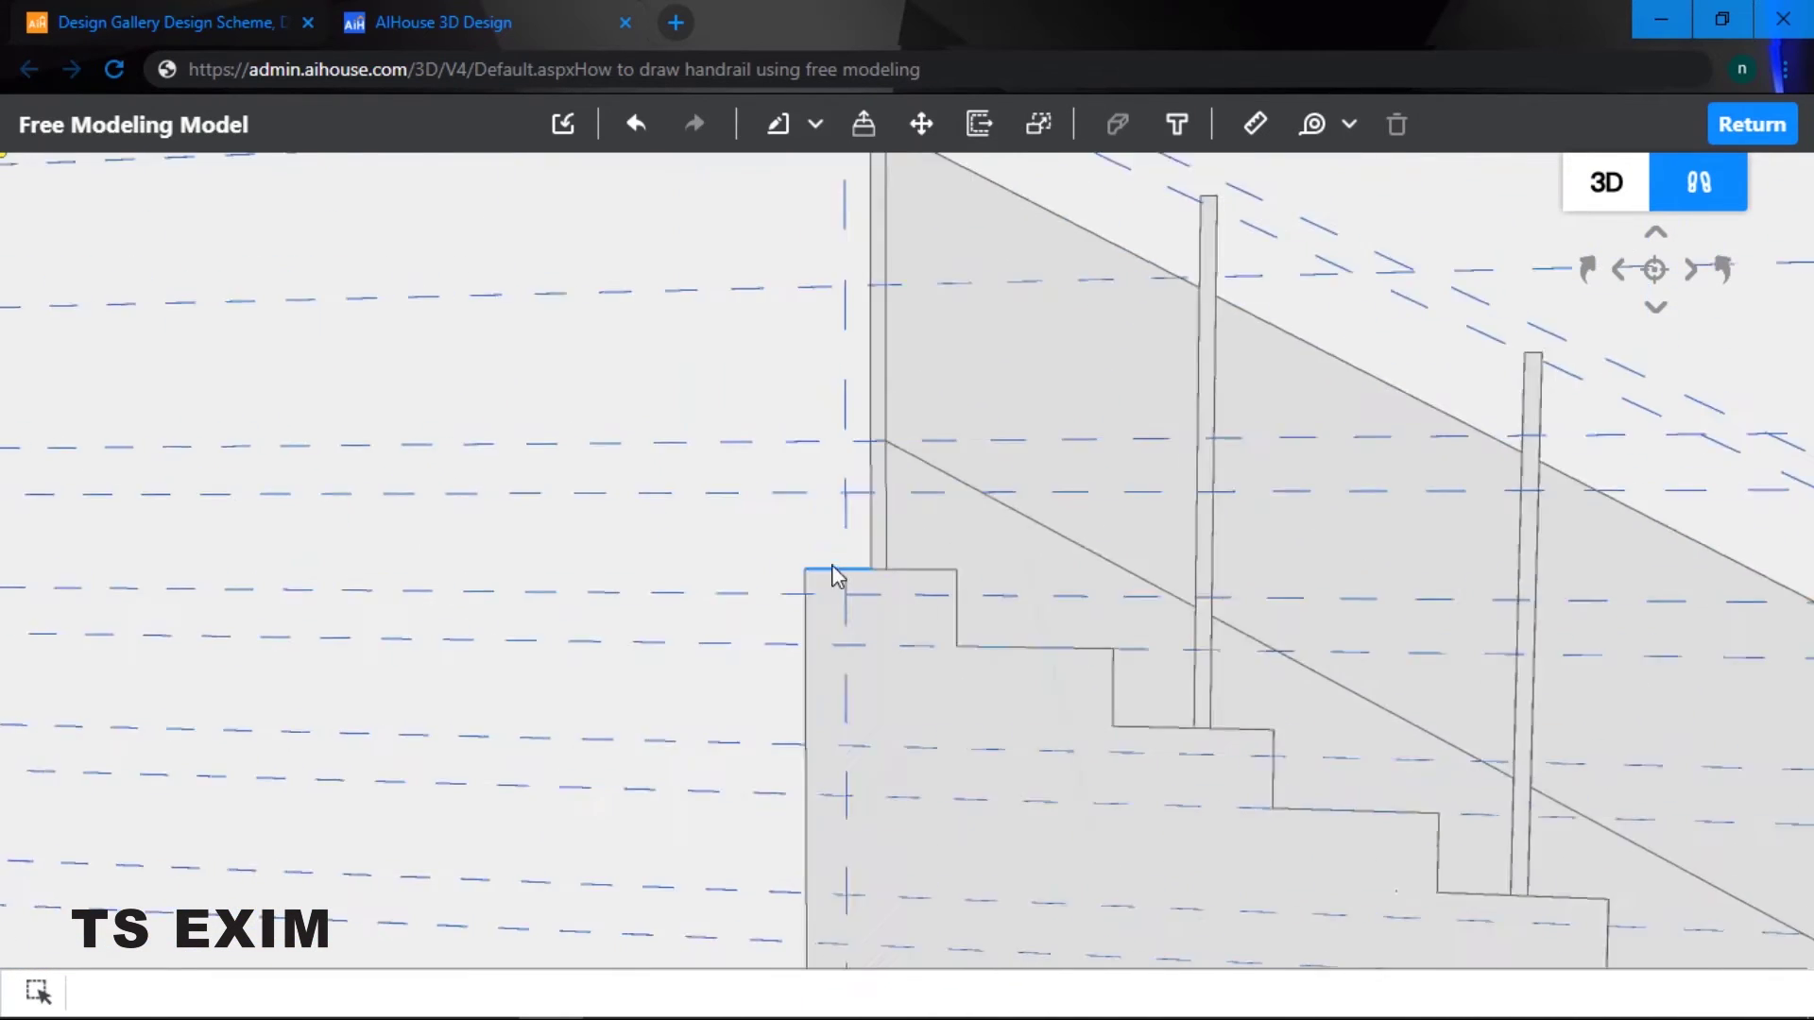
pyautogui.press('q')
pyautogui.moveTo(830, 575); pyautogui.dragTo(1024, 570, button='right')
pyautogui.press('s')
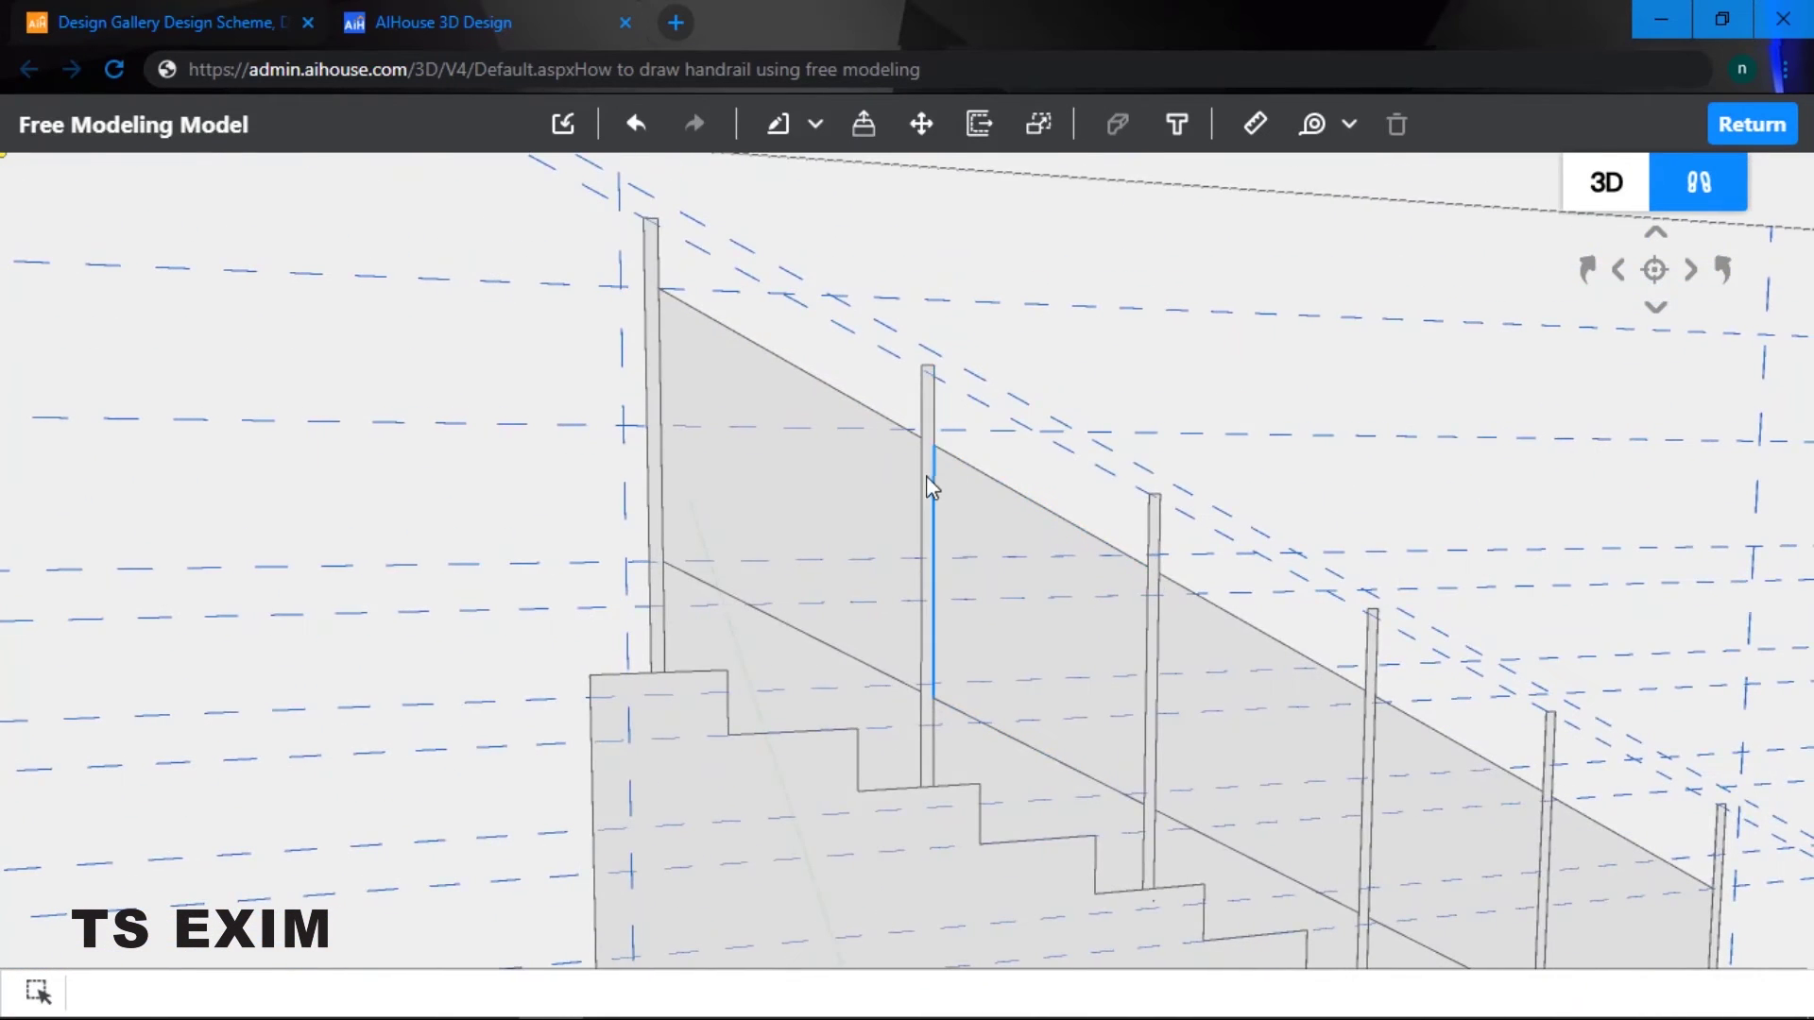
pyautogui.press('a')
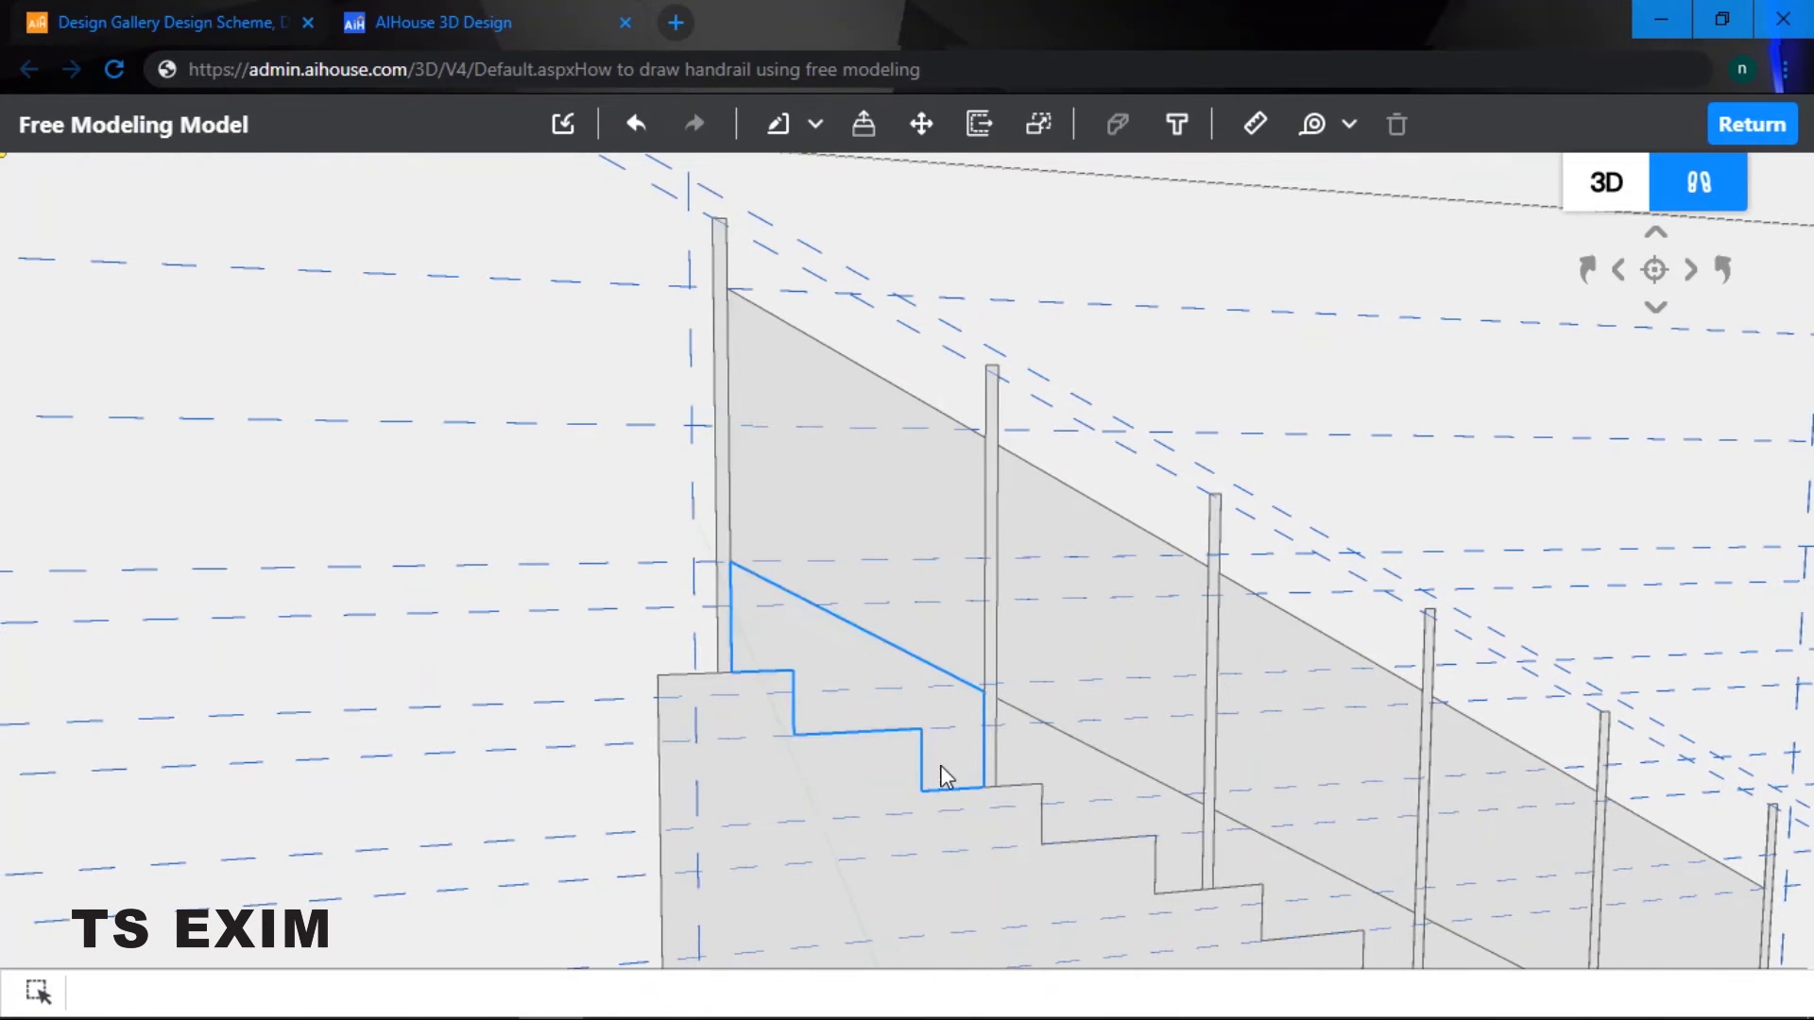
pyautogui.press('q')
pyautogui.moveTo(951, 763); pyautogui.dragTo(832, 714, button='right')
pyautogui.press('w')
pyautogui.press('e')
pyautogui.press('d')
pyautogui.scroll(1, 831, 718)
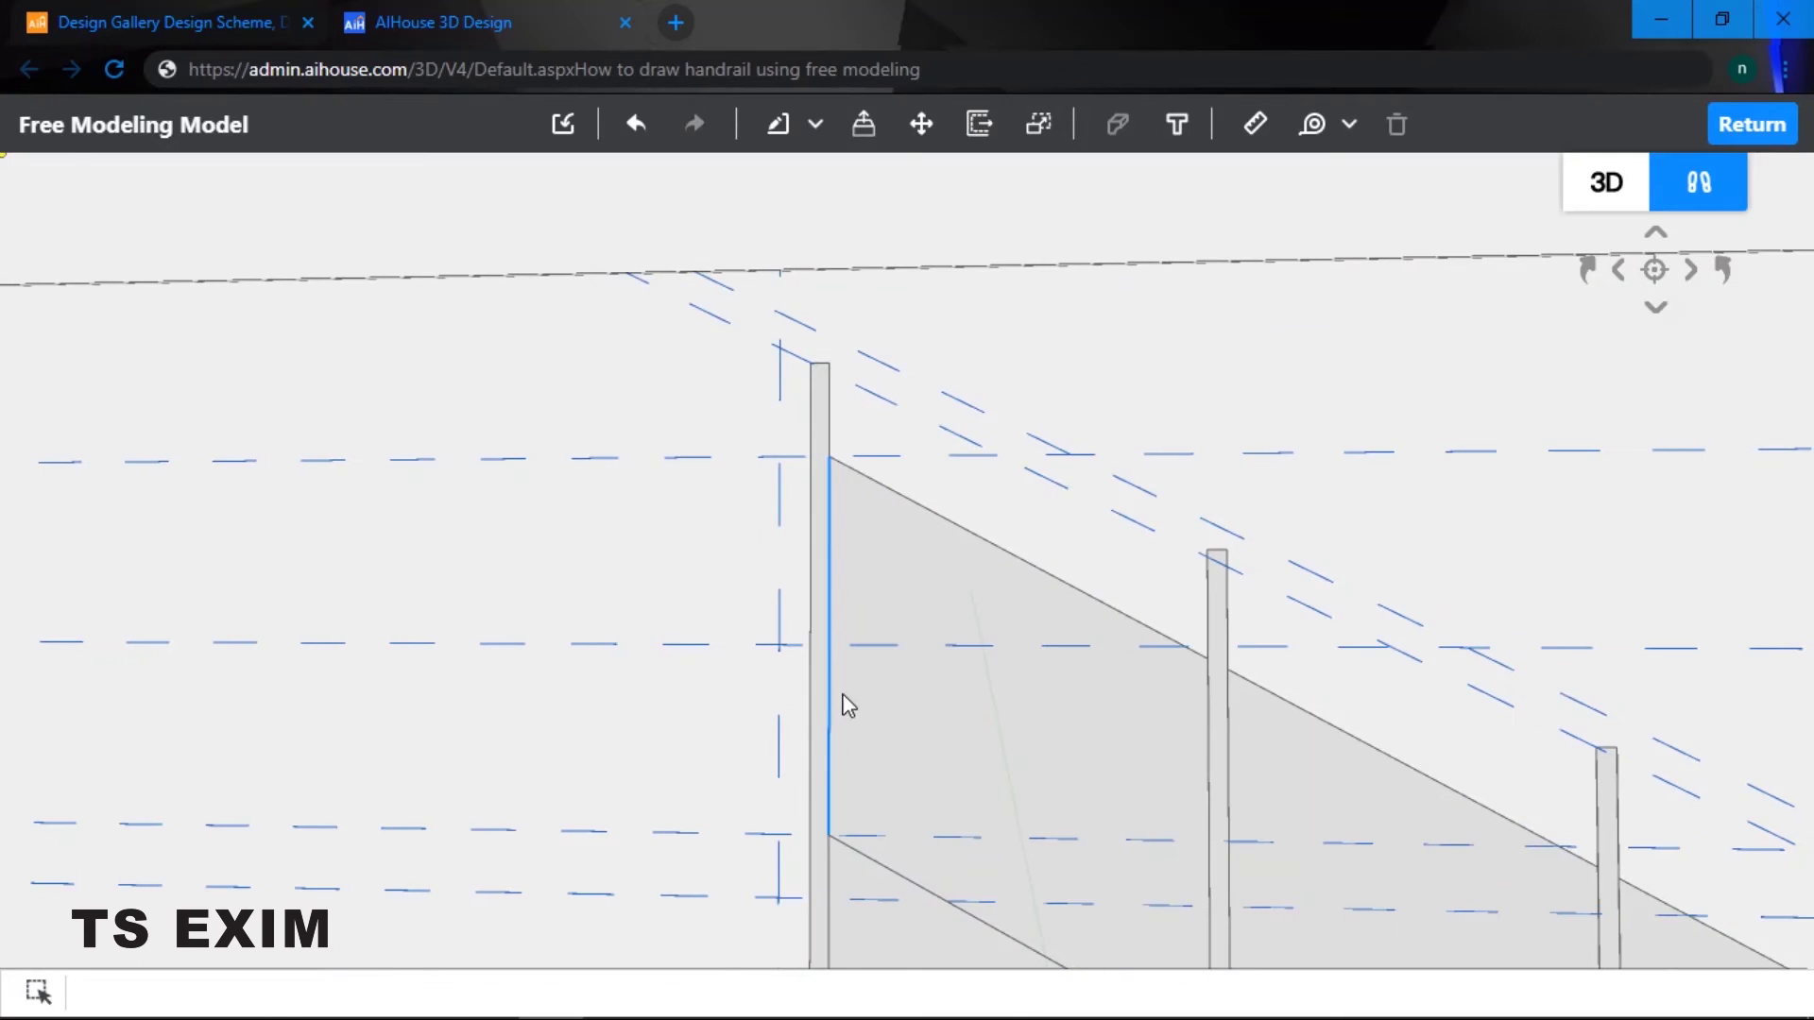
# - Stretch the face of the highest post at the top of the stairs by 30
pyautogui.moveTo(842, 704); pyautogui.dragTo(856, 688, button='right')
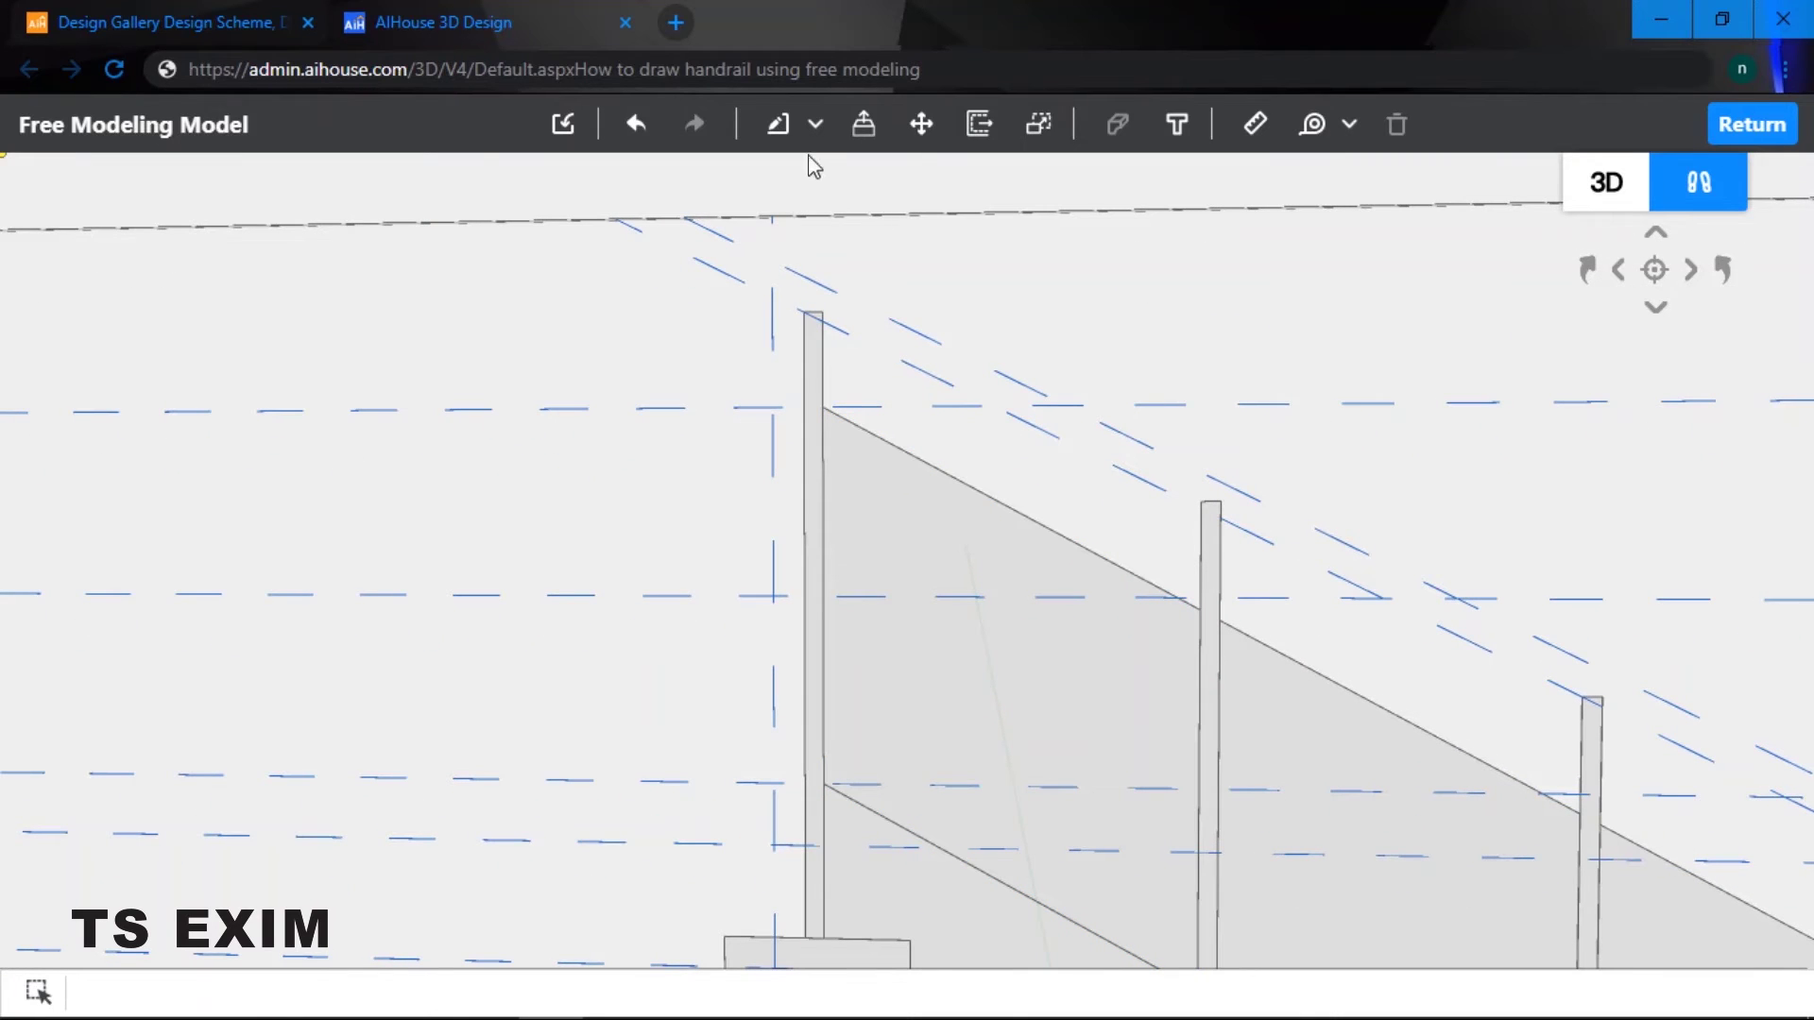
pyautogui.click(862, 142)
pyautogui.click(872, 137)
pyautogui.scroll(2, 822, 396)
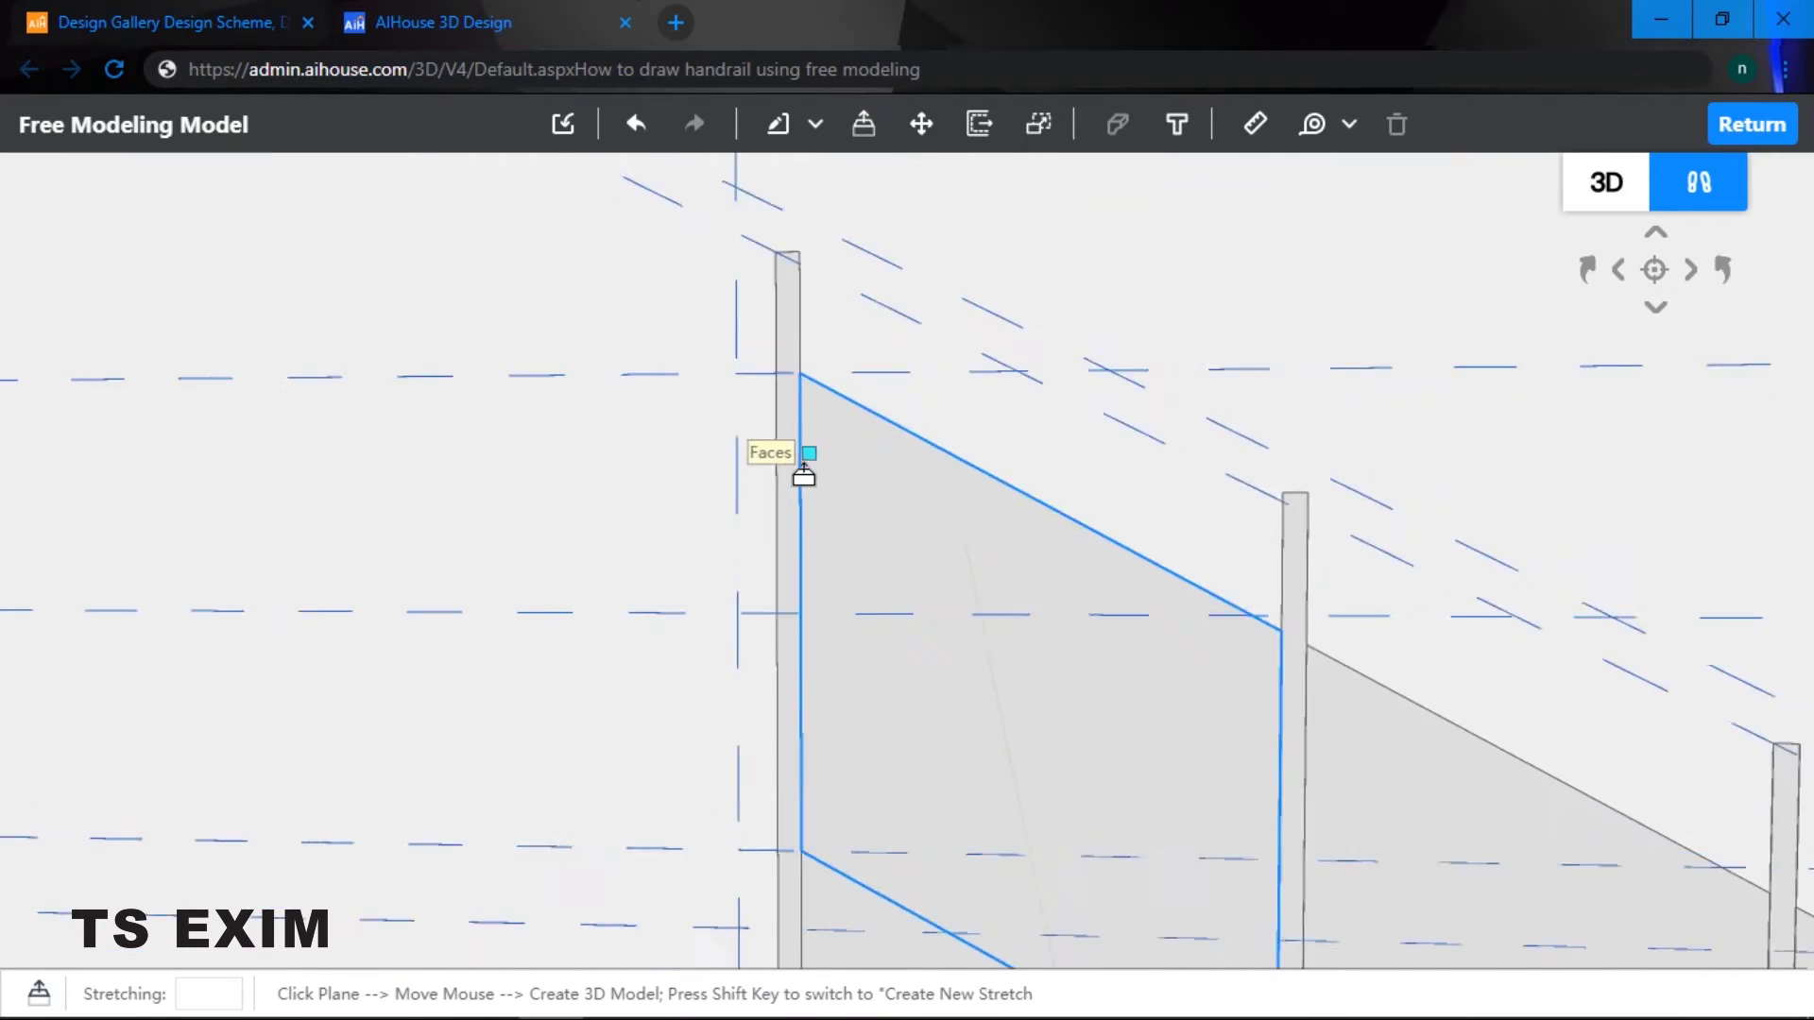
pyautogui.scroll(1, 784, 467)
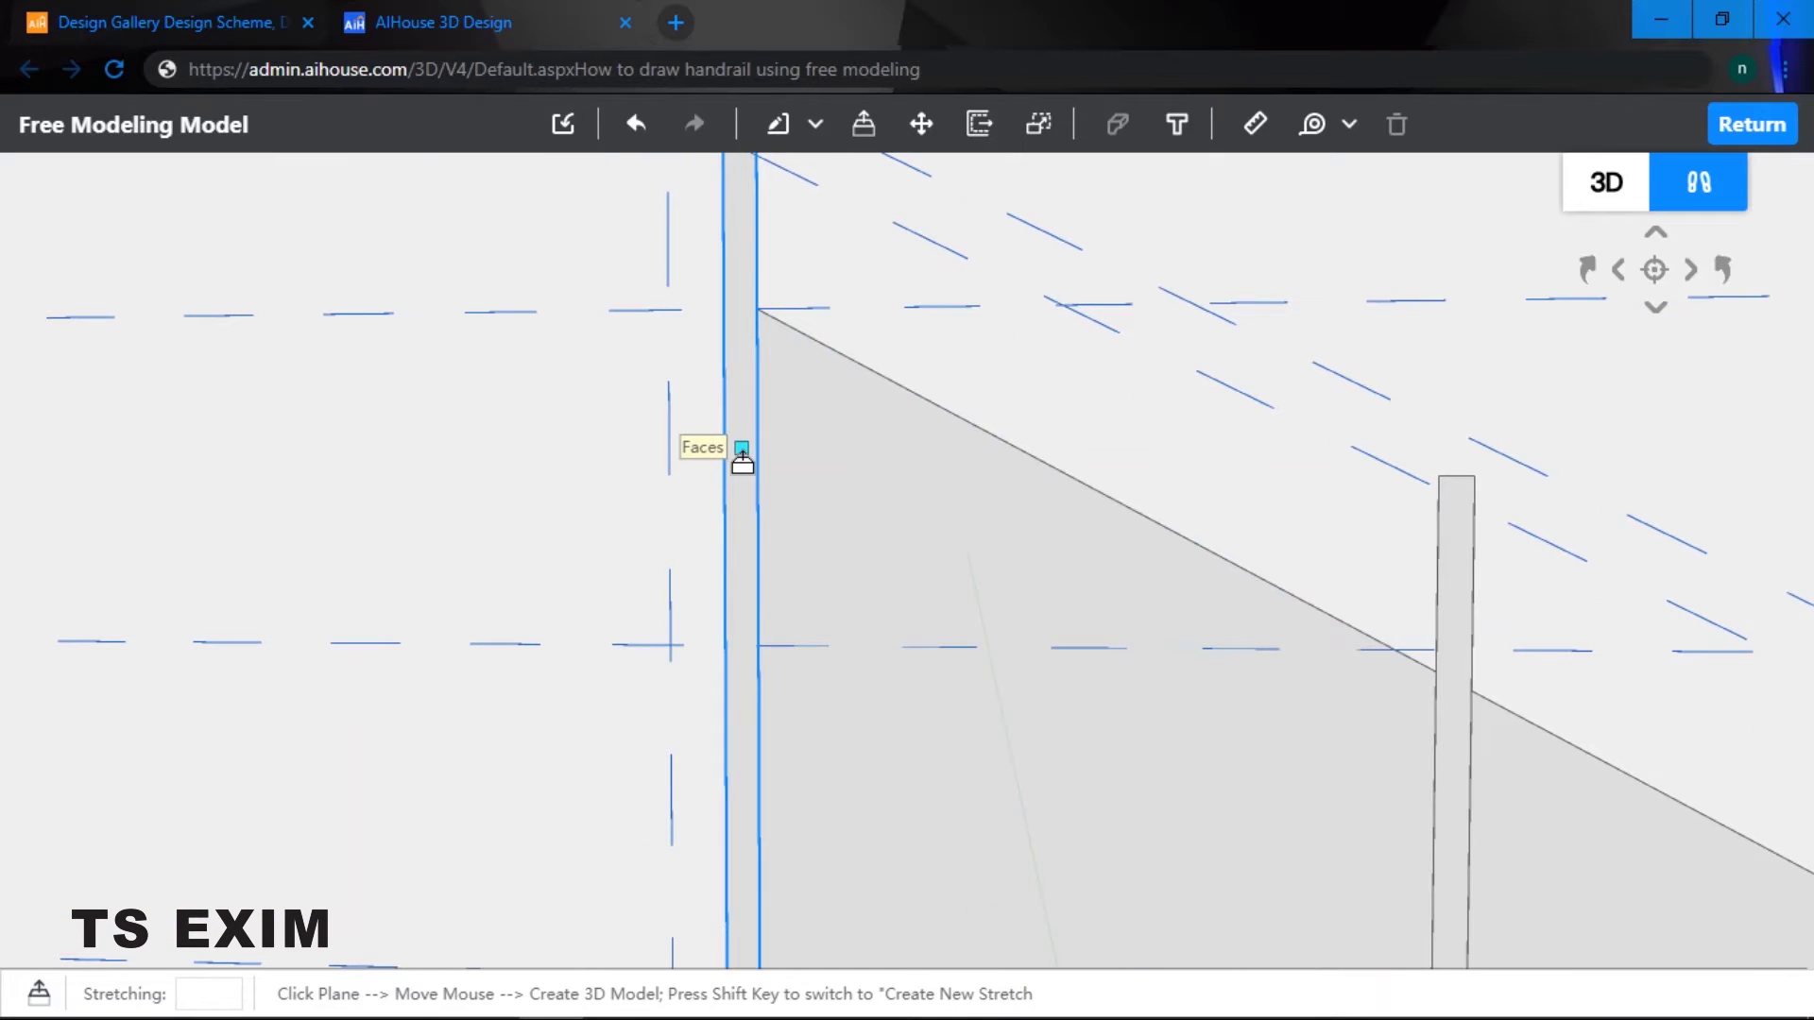
pyautogui.click(743, 456)
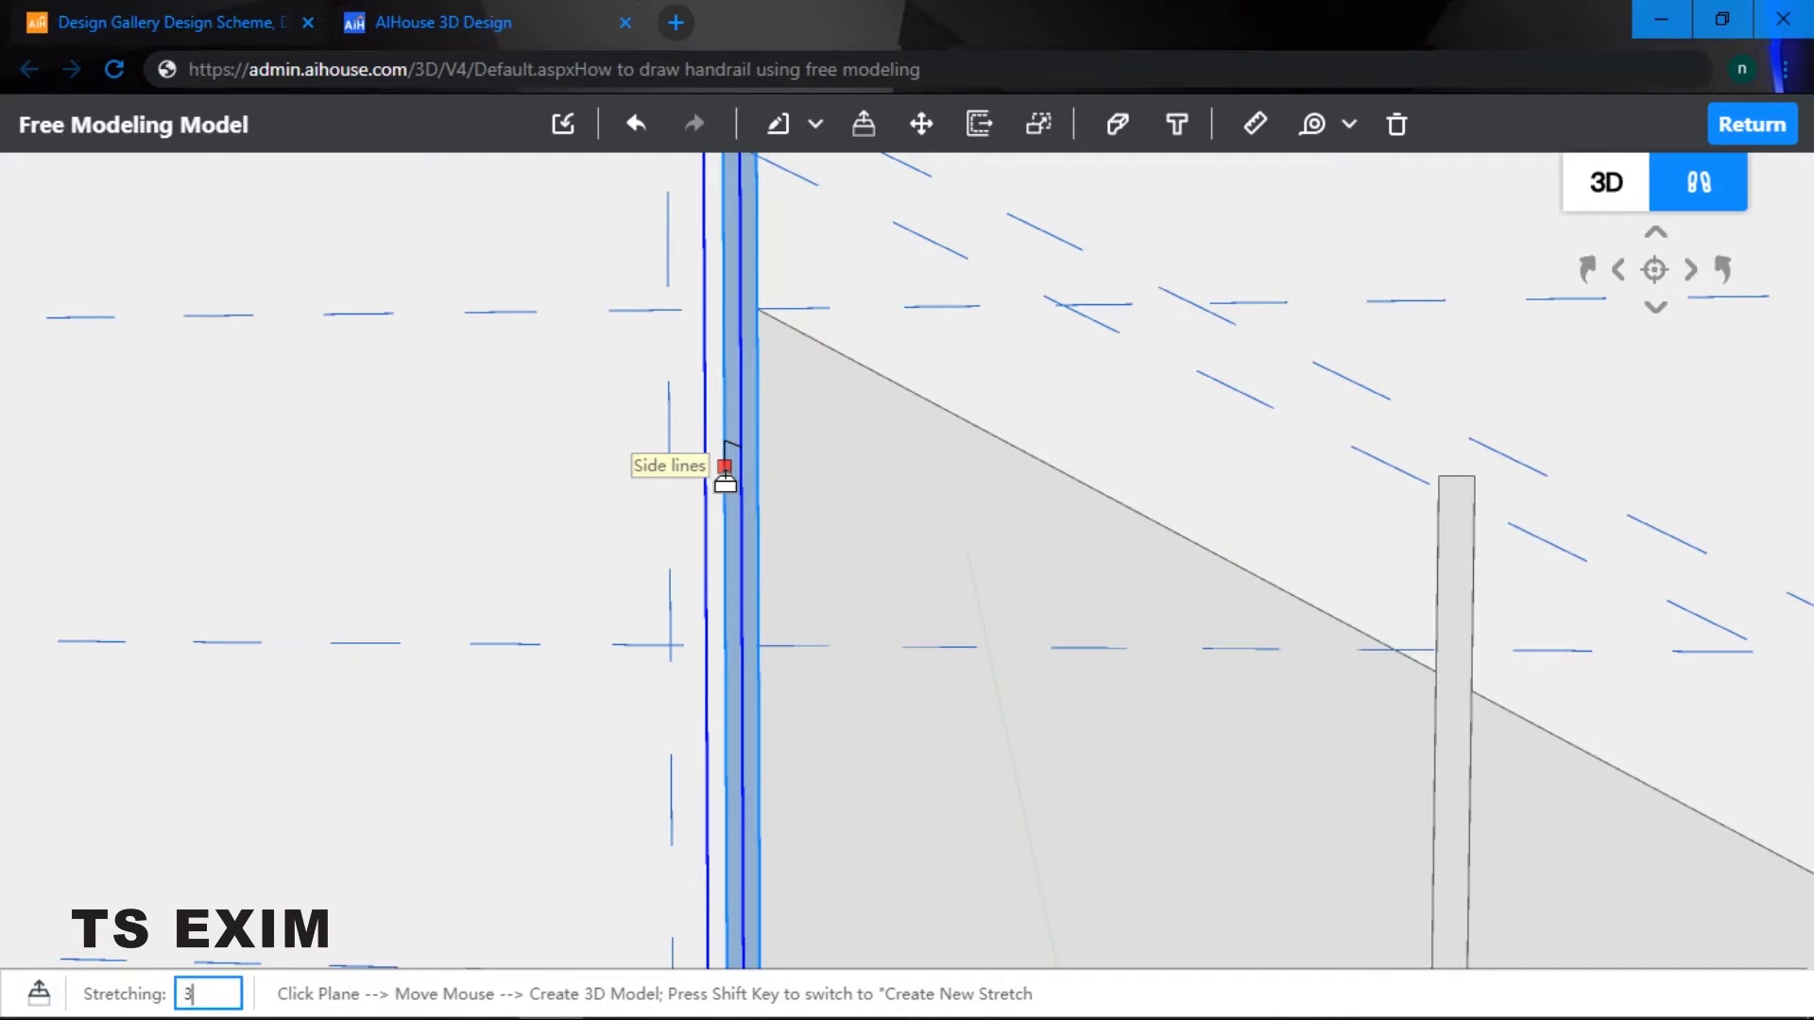
pyautogui.press('Return')
# - Stretch the face of the second-highest post by 30
pyautogui.scroll(-2, 735, 519)
pyautogui.press('d')
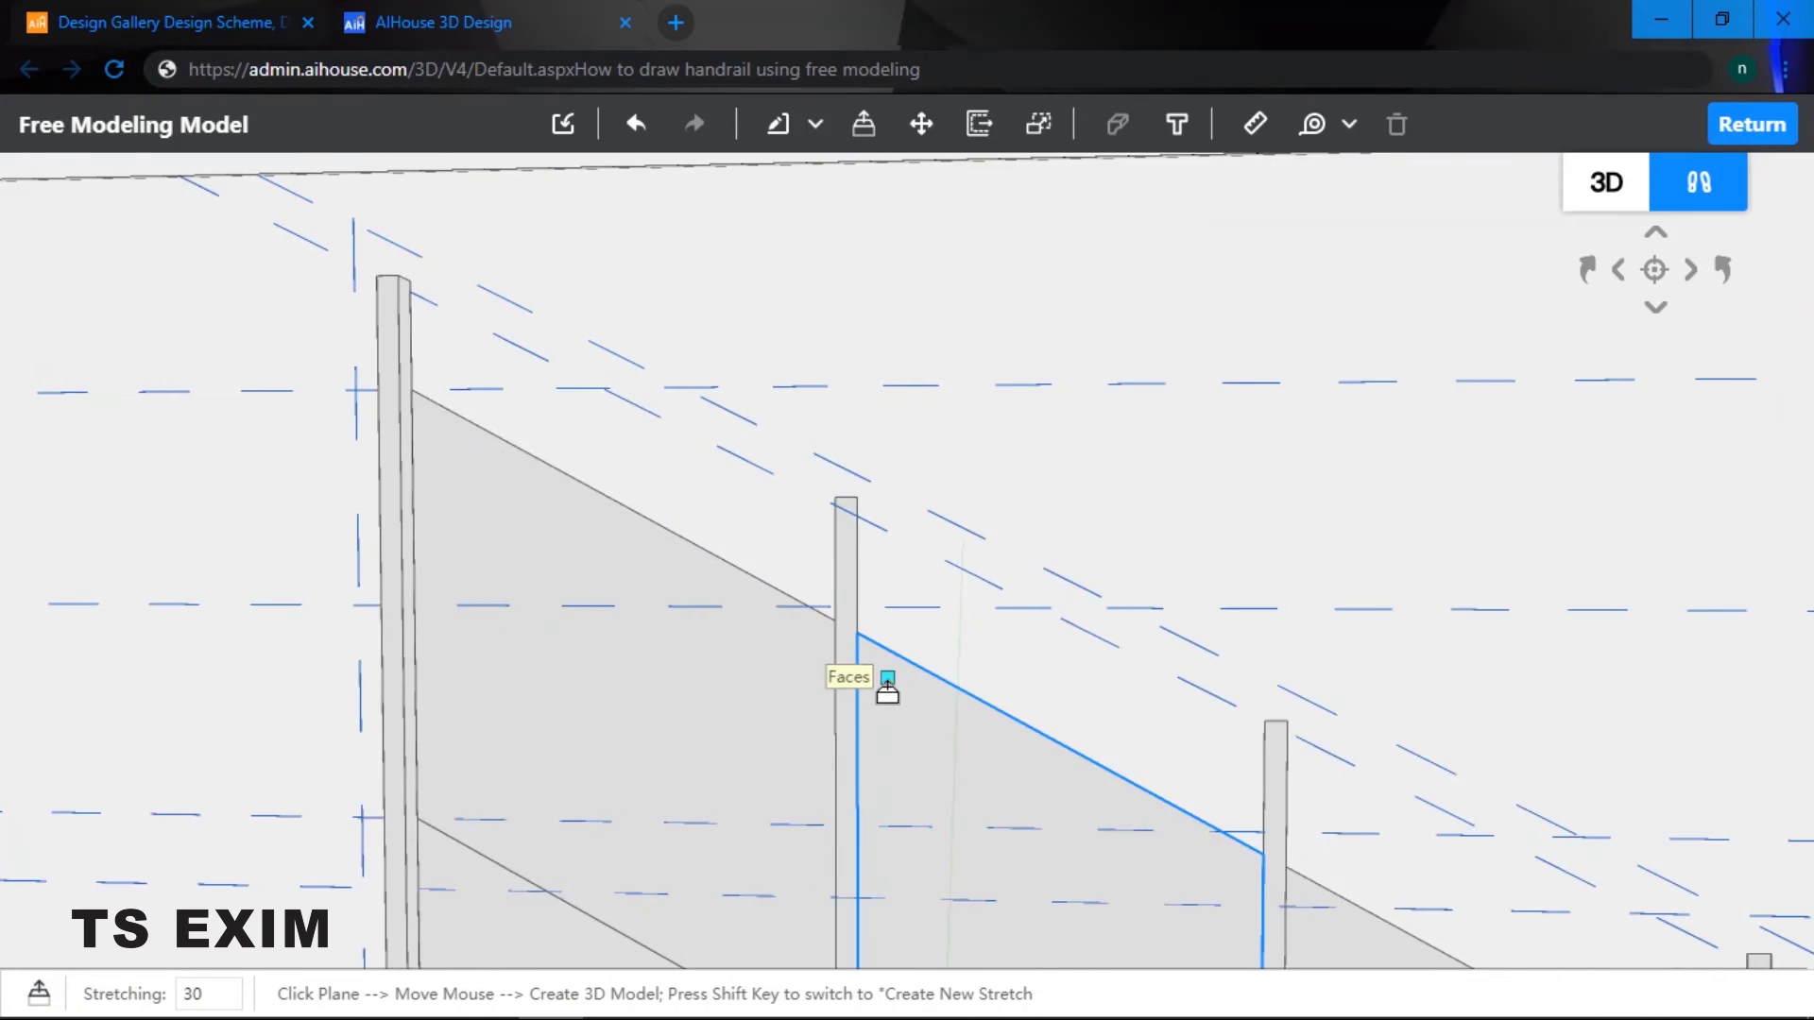
pyautogui.scroll(2, 887, 689)
pyautogui.press('e')
pyautogui.scroll(1, 833, 552)
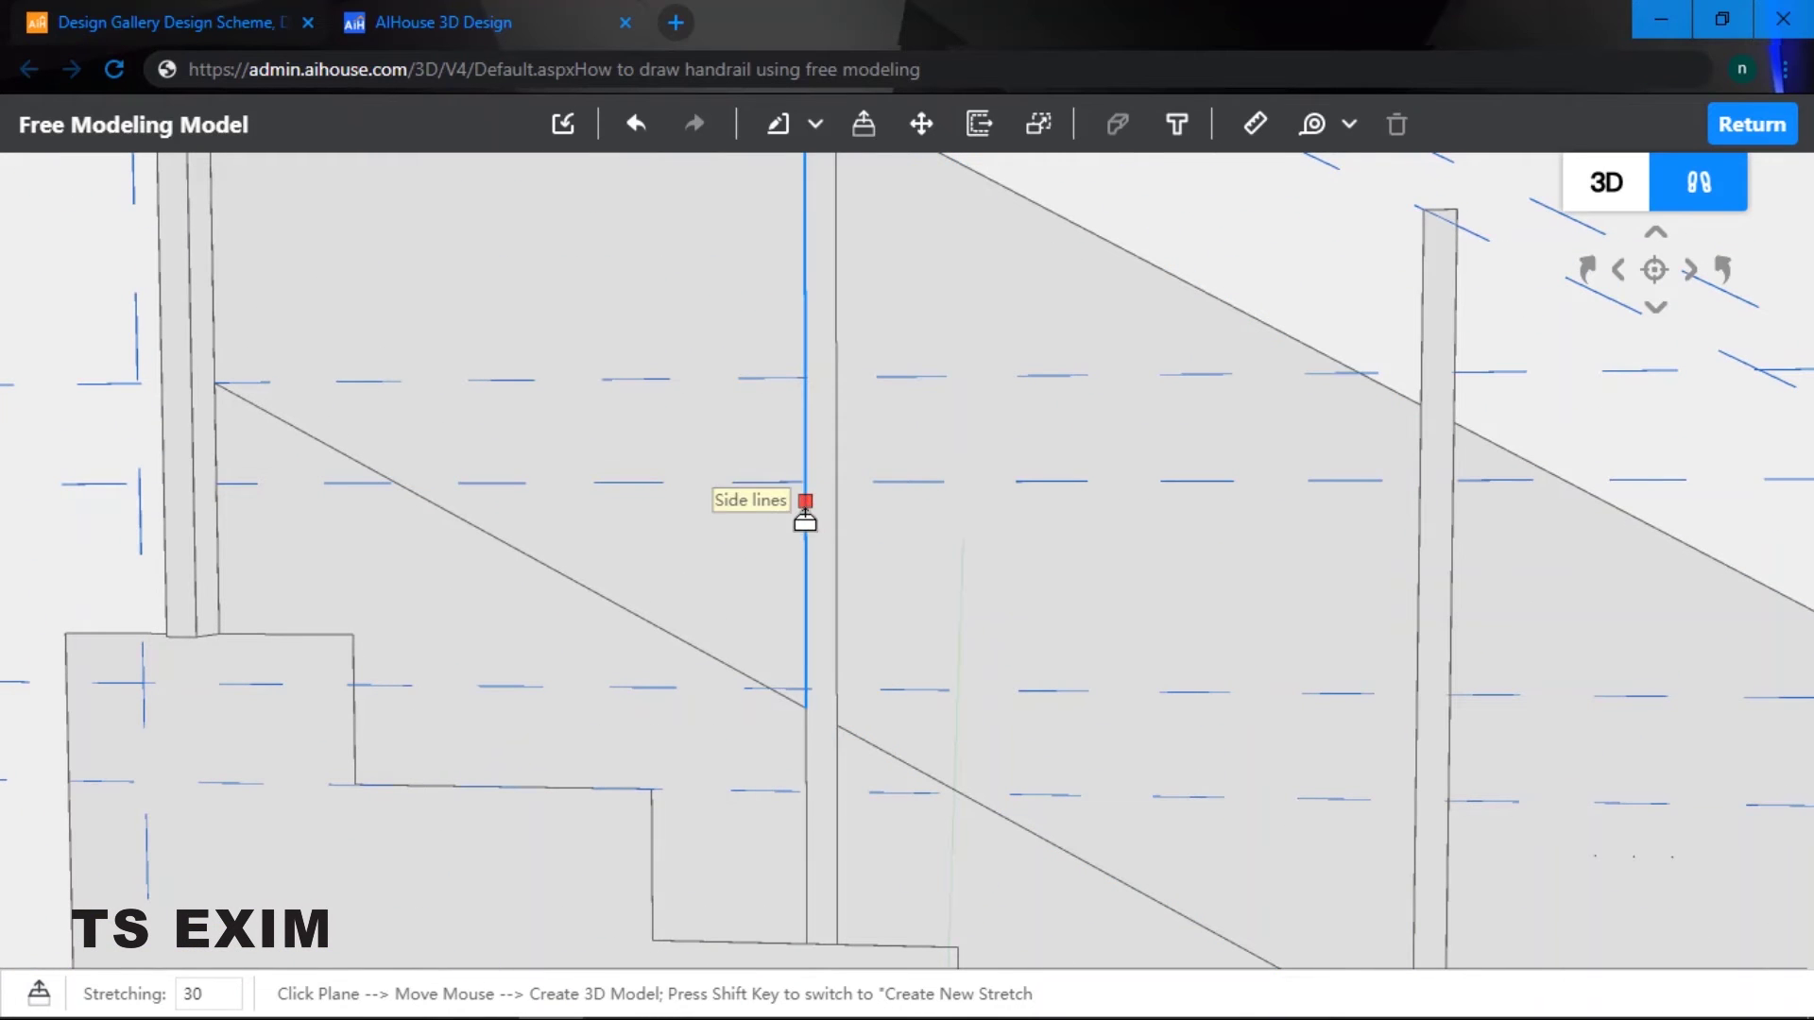
pyautogui.click(815, 518)
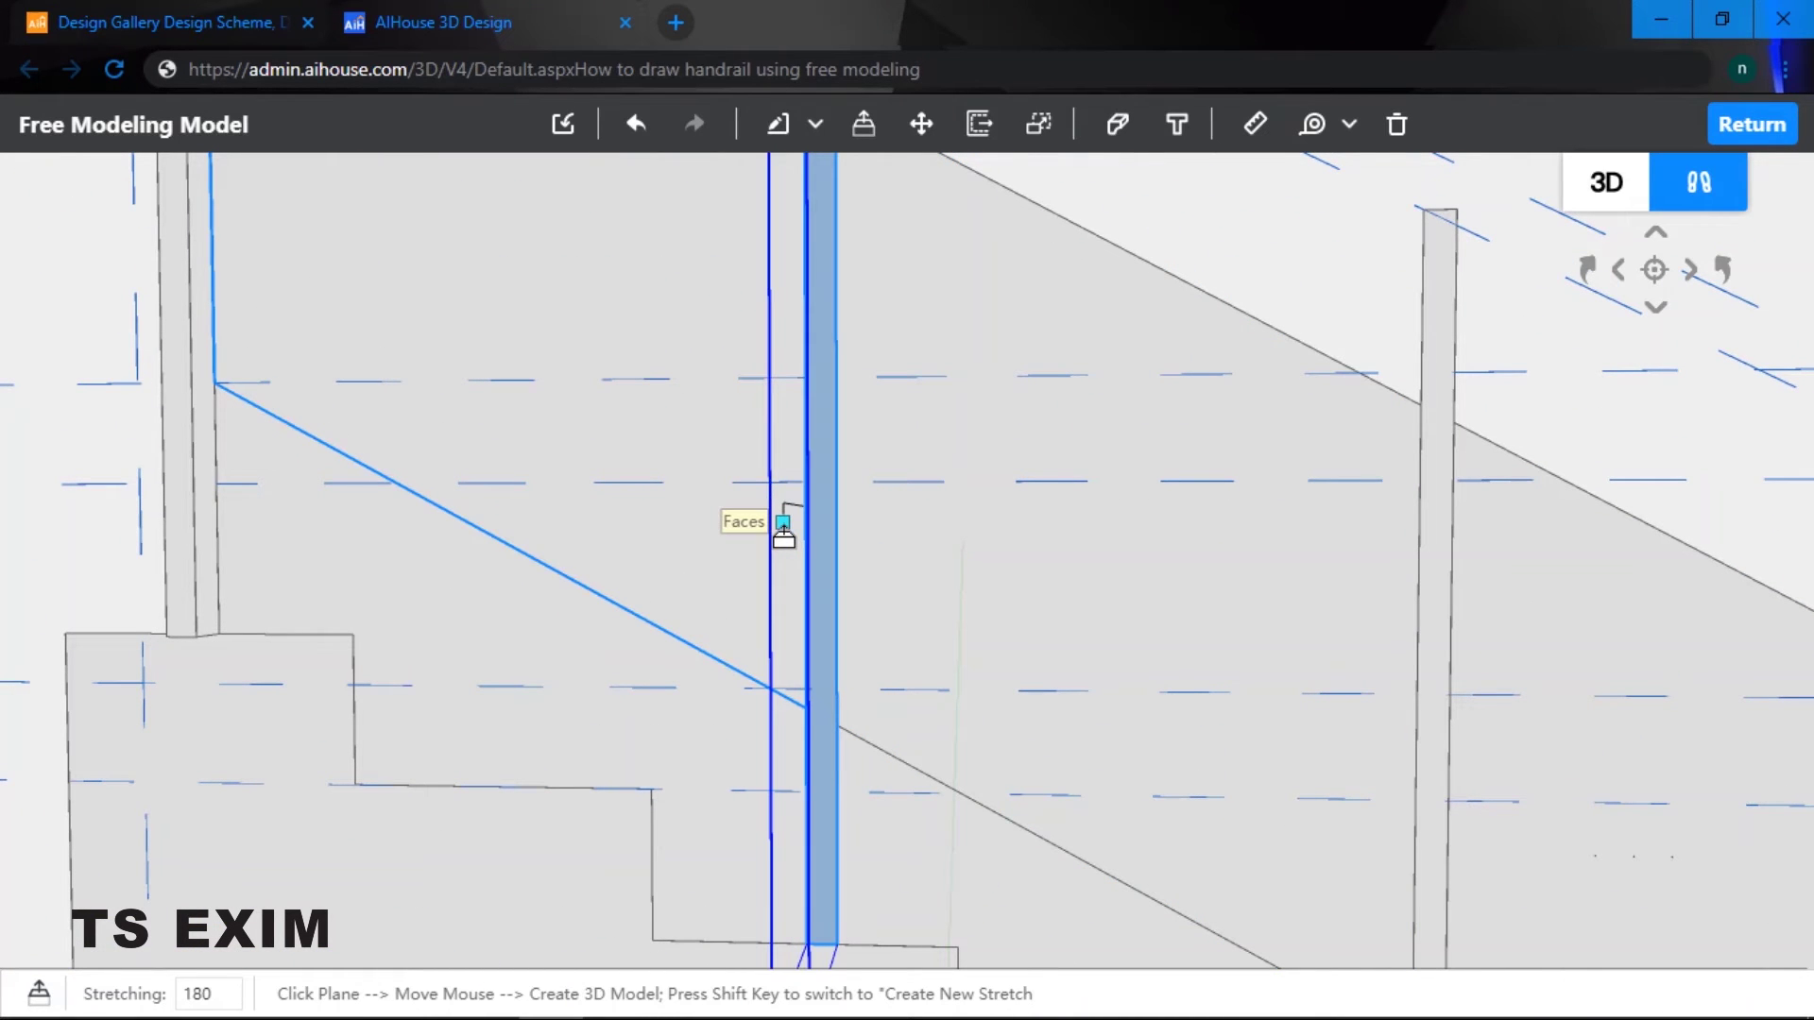
pyautogui.press('Return')
# - Stretch the face of the third post from the top of the stairs by 30
pyautogui.press('d')
pyautogui.press('a')
pyautogui.press('e')
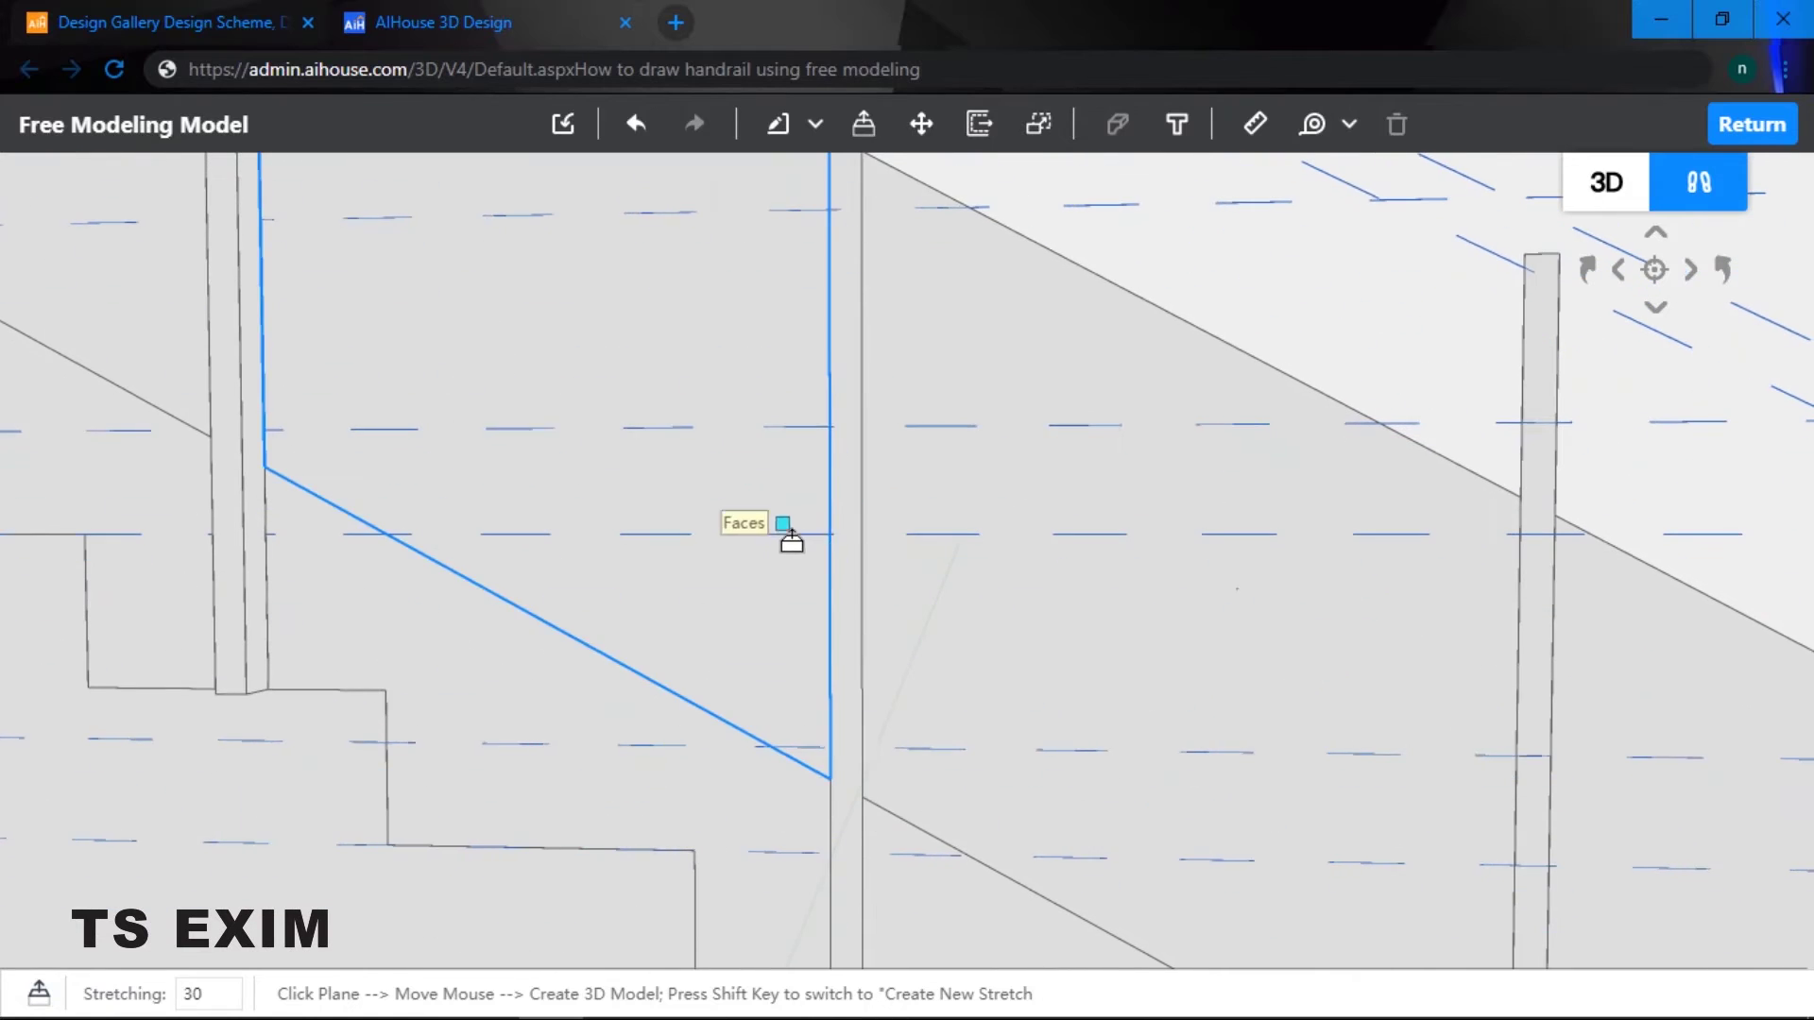
pyautogui.click(845, 506)
pyautogui.click(845, 511)
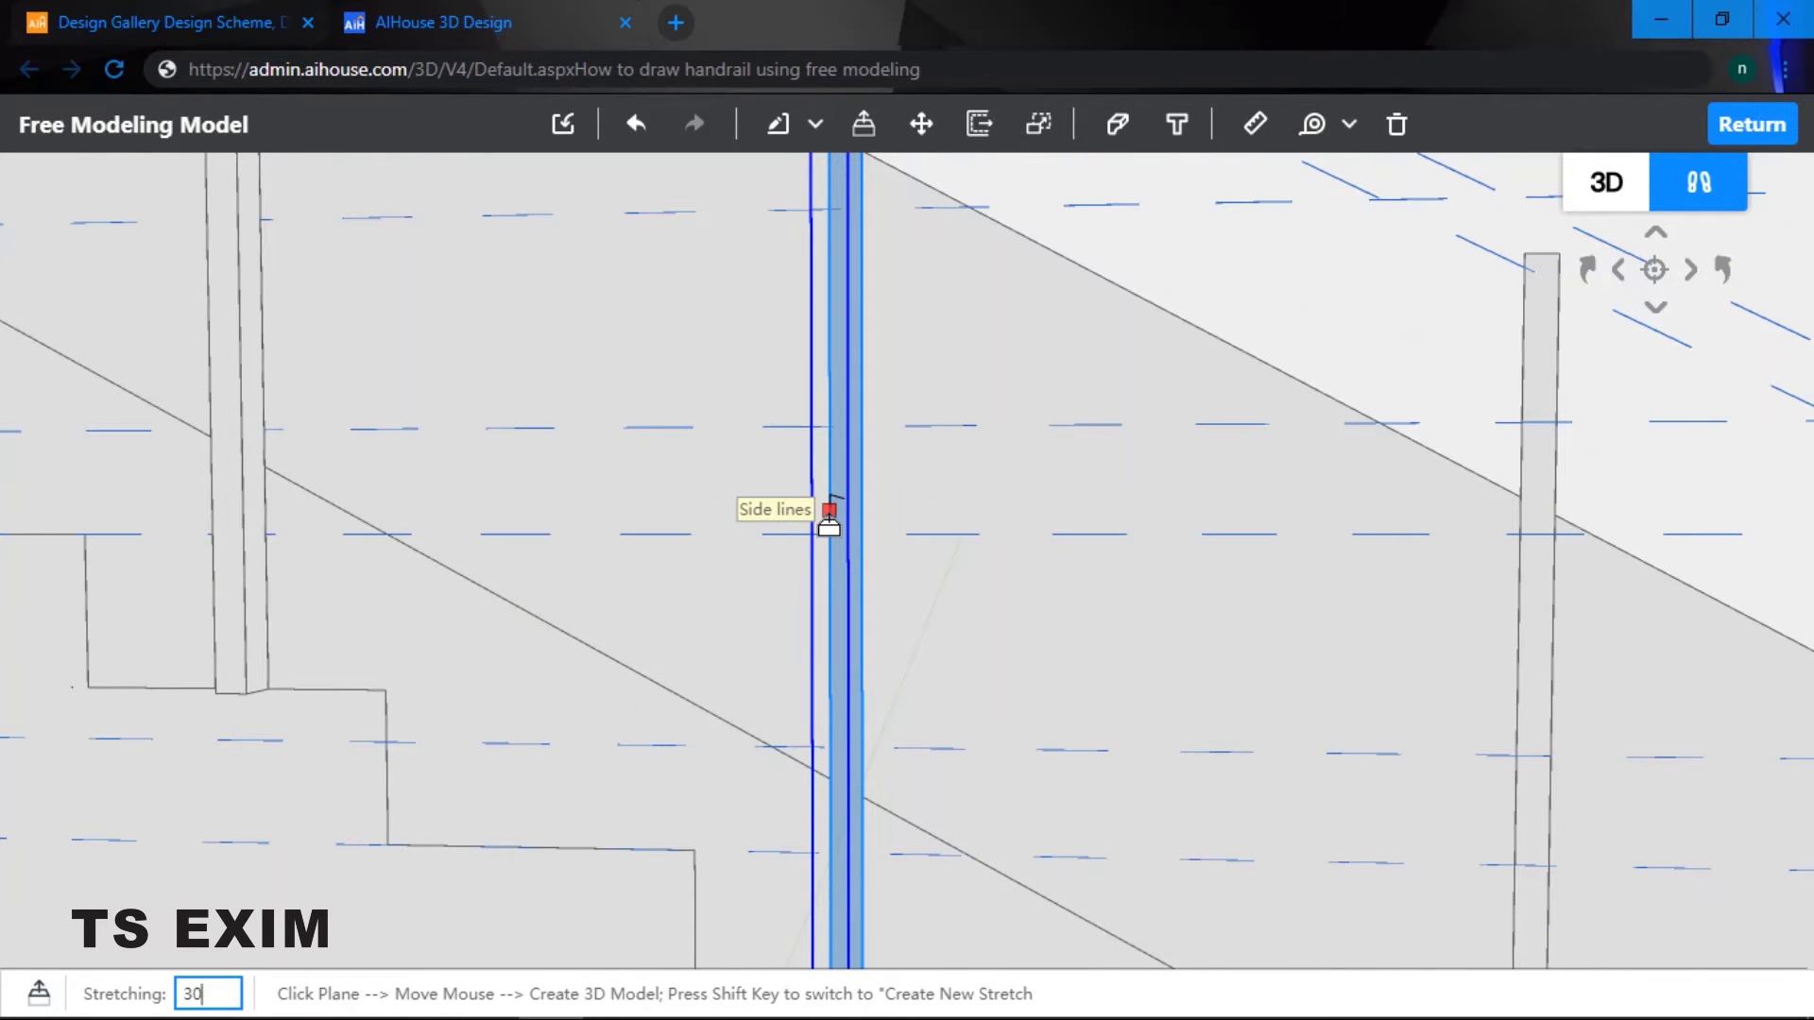
pyautogui.press('Return')
# - Stretch the face of the fourth post from the top of the stairs by 30
pyautogui.press('d')
pyautogui.press('e')
pyautogui.press('d')
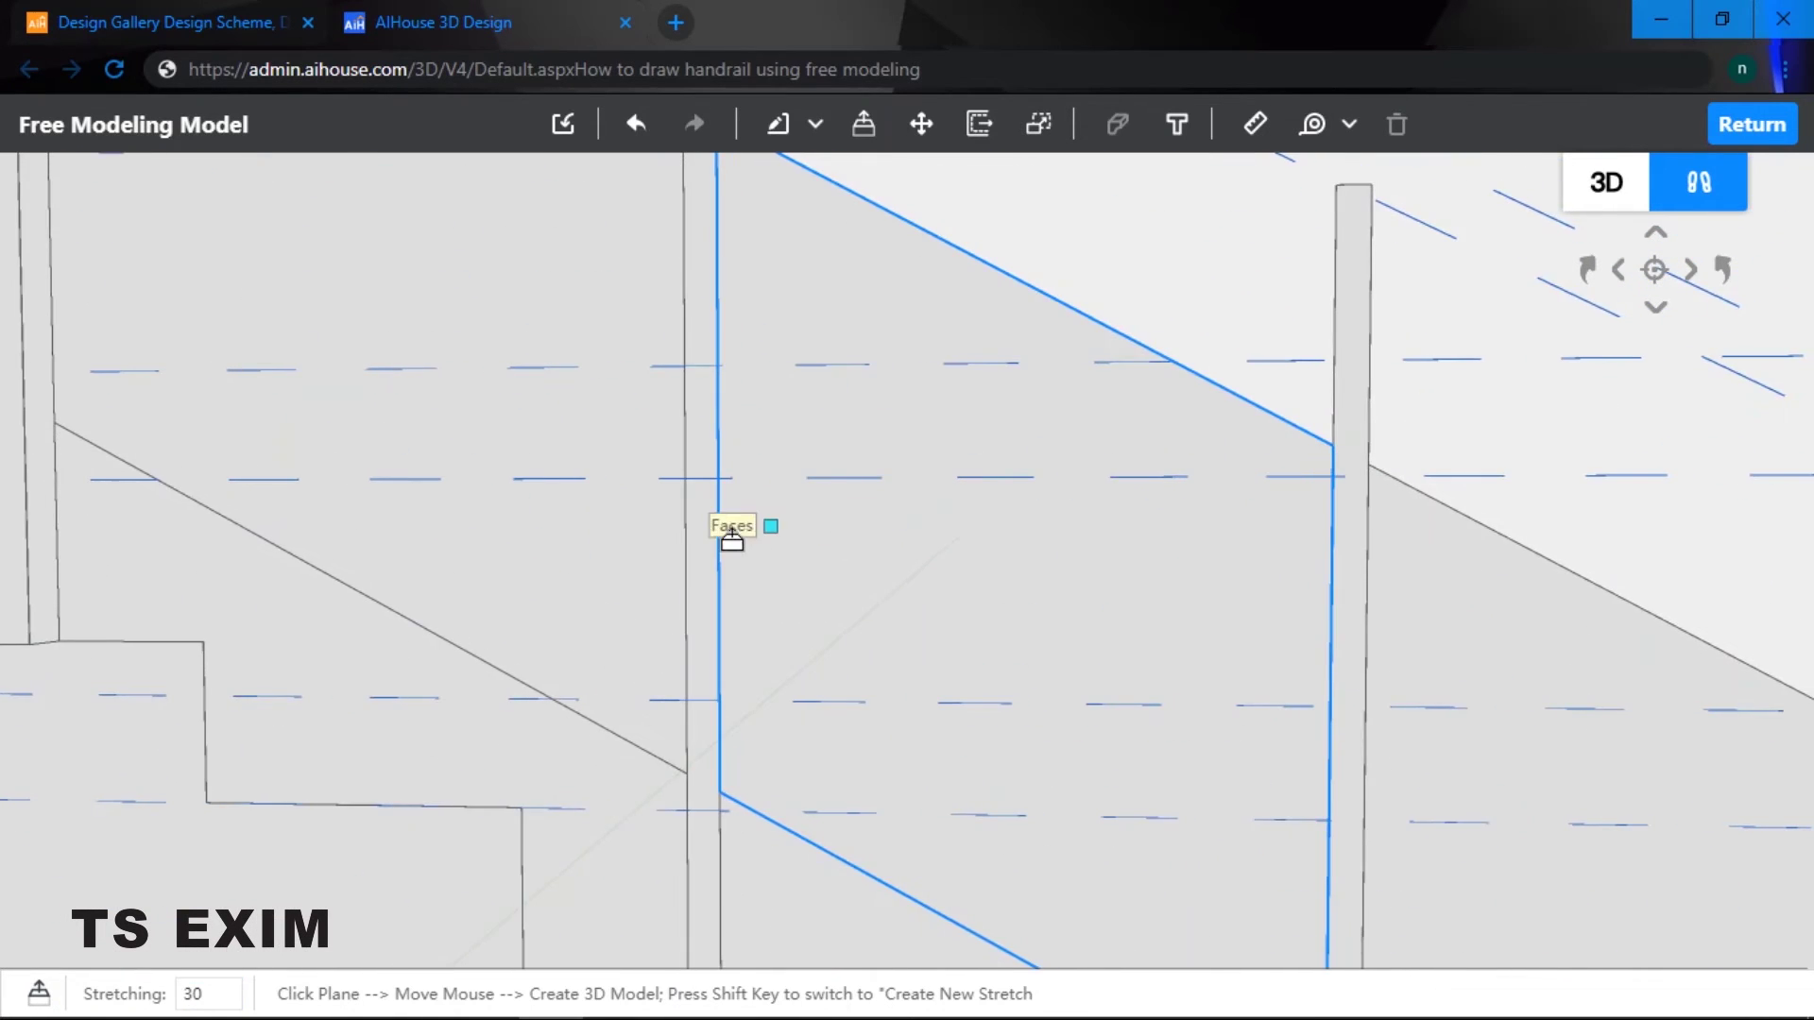
pyautogui.click(713, 529)
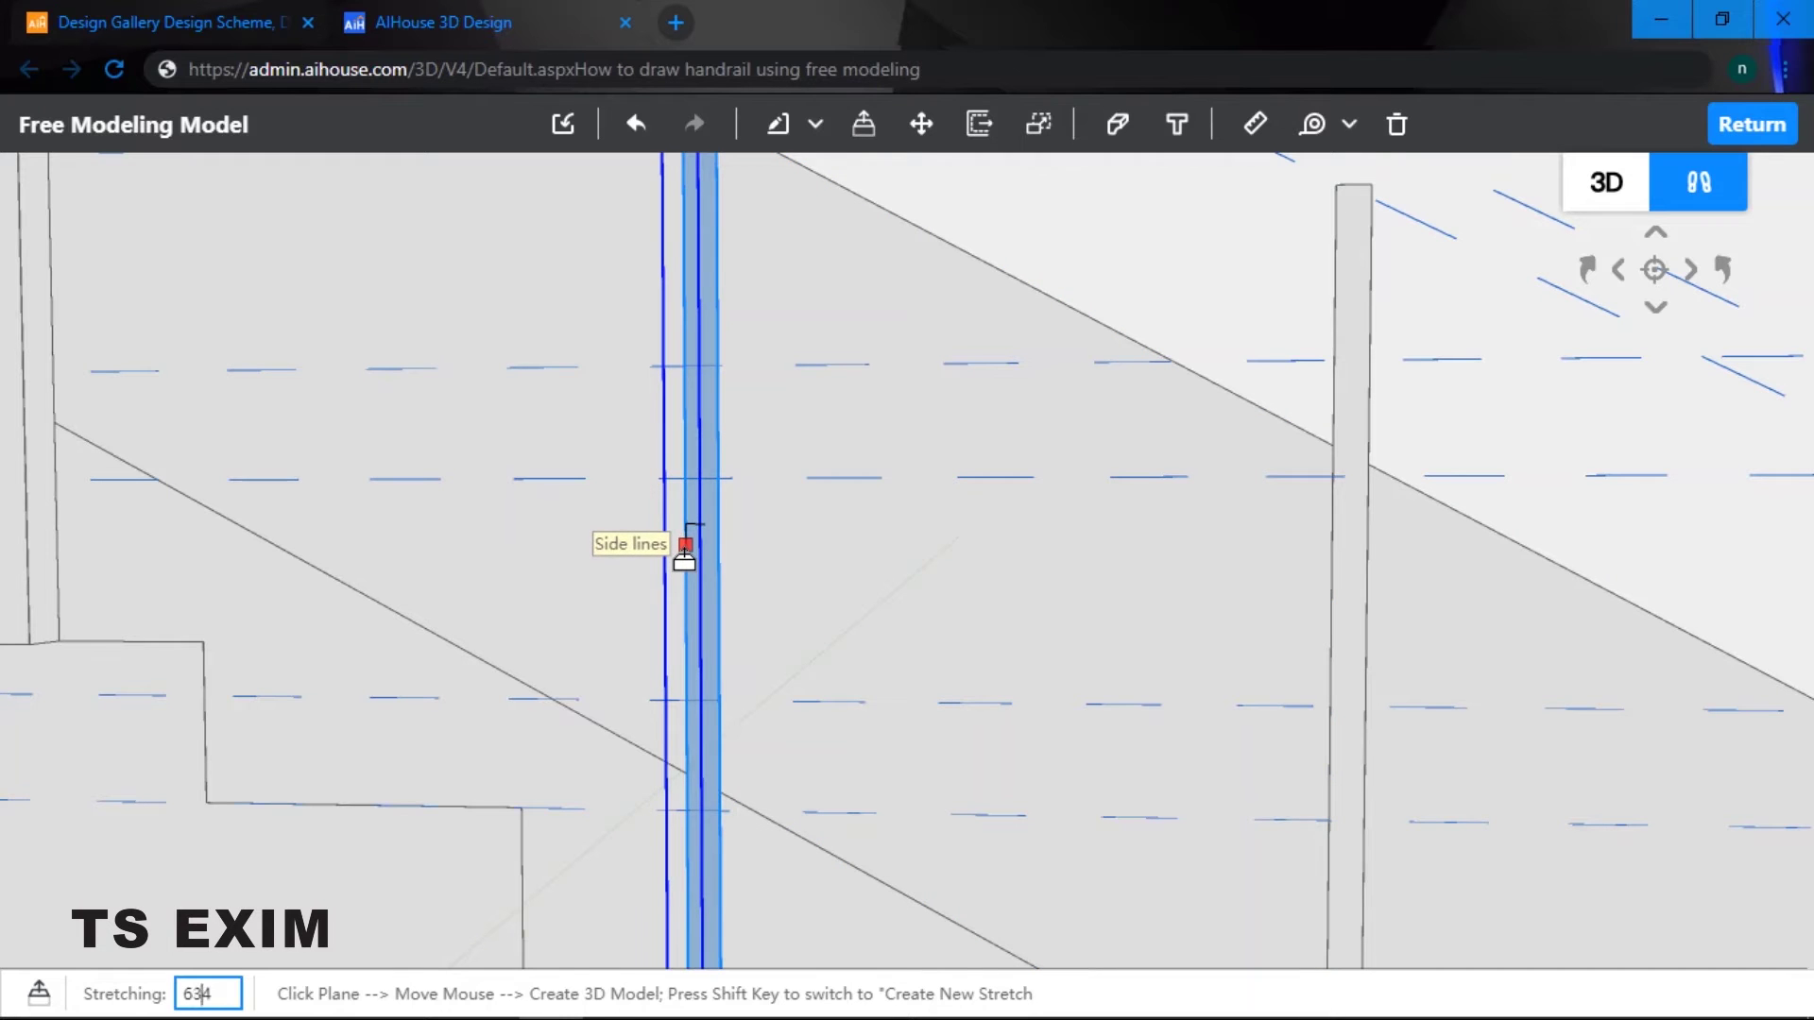
pyautogui.press('Return')
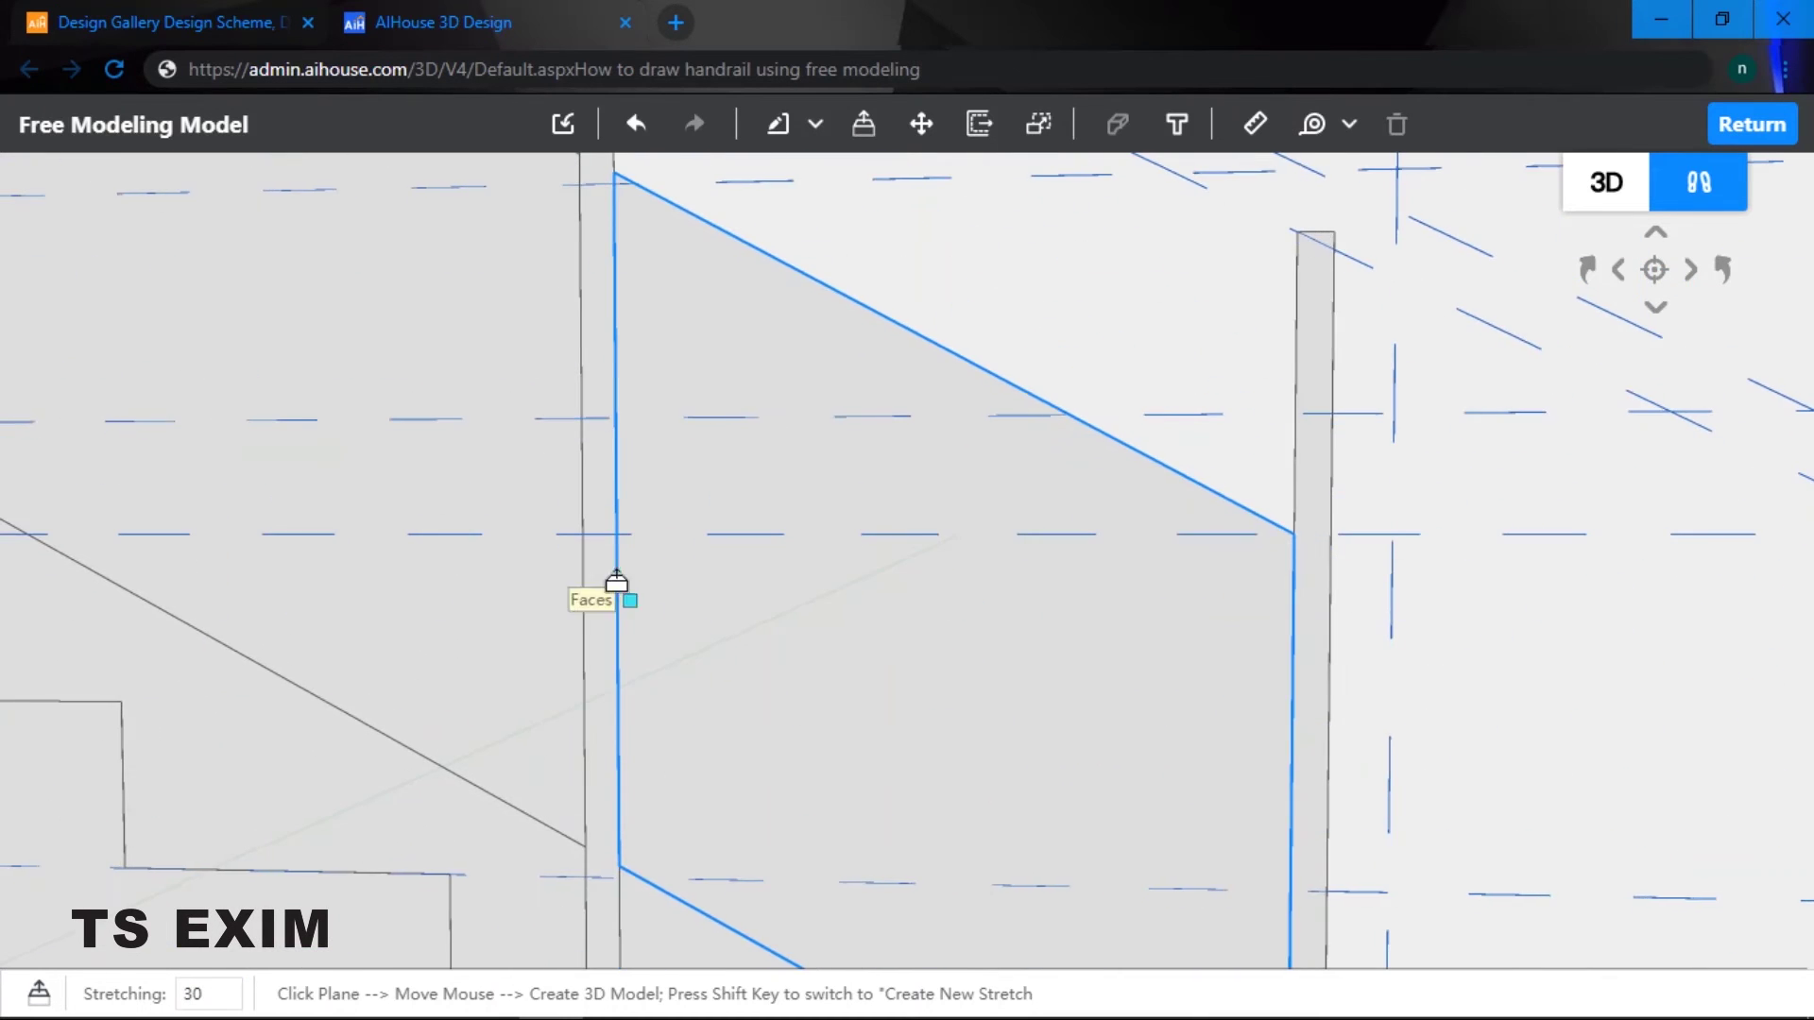
# - Stretch the faces of the fifth post and the lowest post by 30 each
pyautogui.click(608, 591)
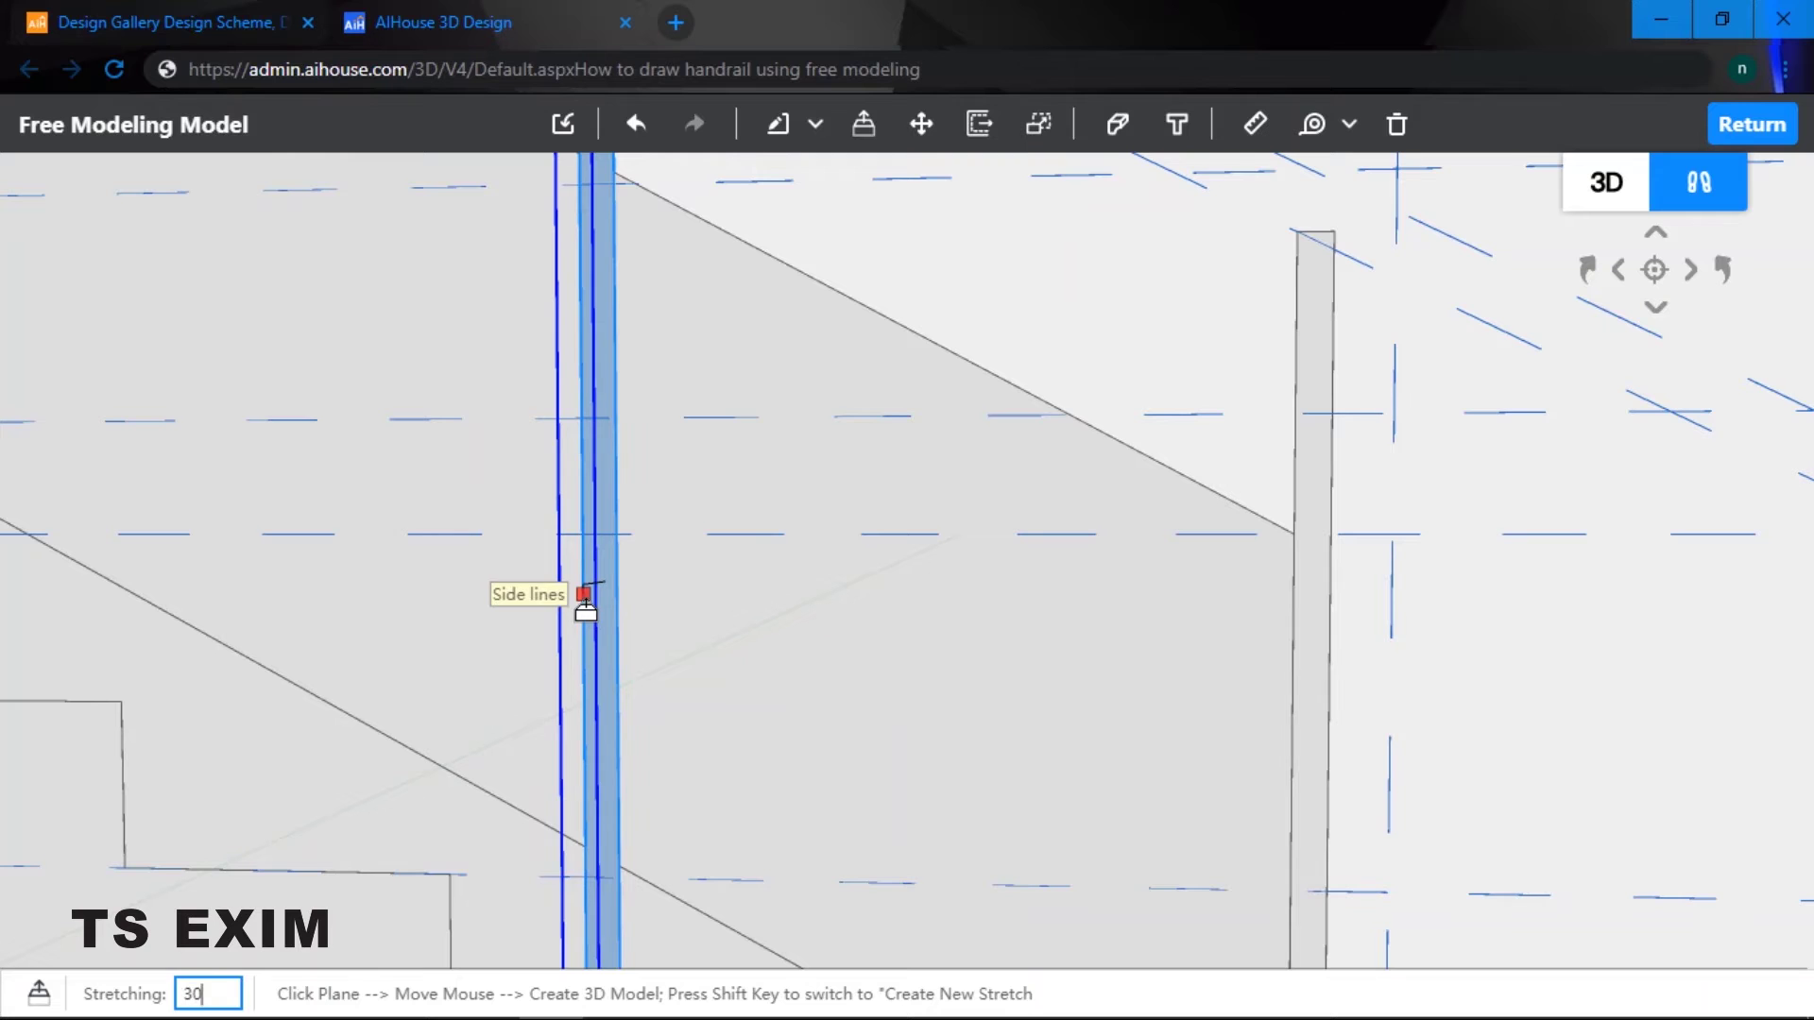
pyautogui.write('30')
pyautogui.press('Return')
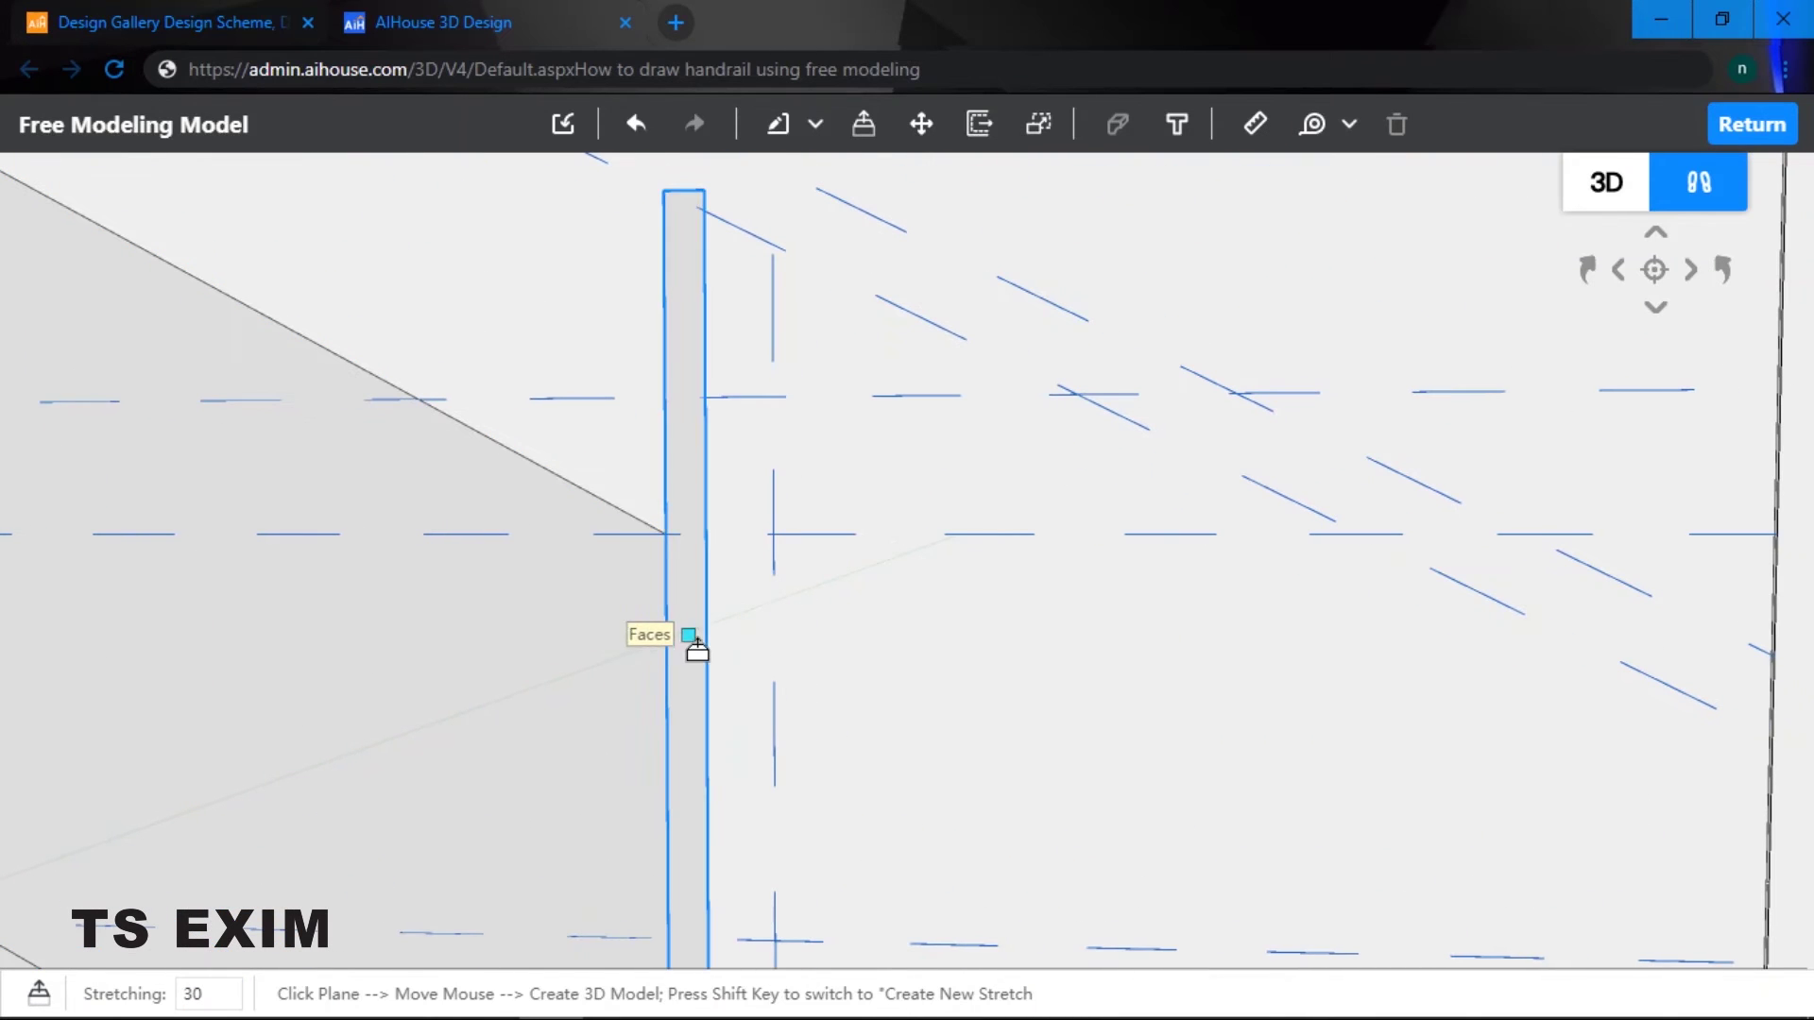
pyautogui.click(688, 631)
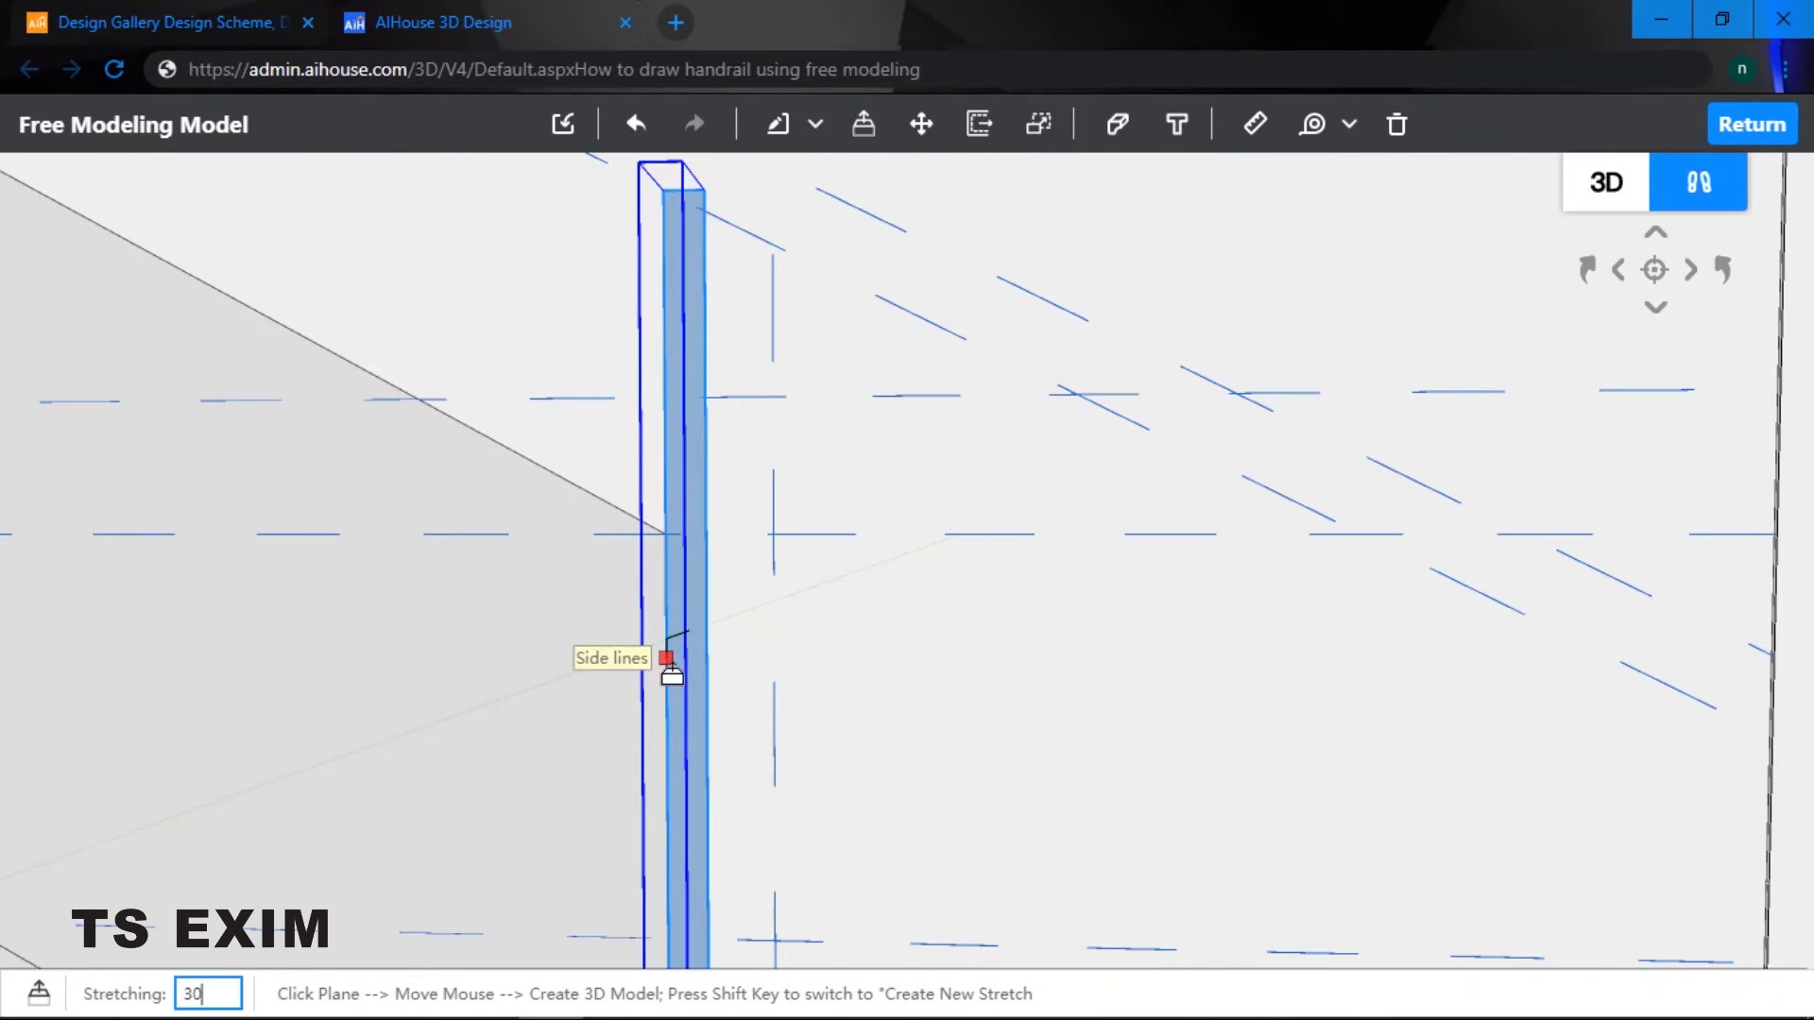
pyautogui.press('Return')
# - Stretch the uppermost sloped panel, between the two highest posts, by 10
pyautogui.scroll(-3, 672, 675)
pyautogui.press('a')
pyautogui.press('q')
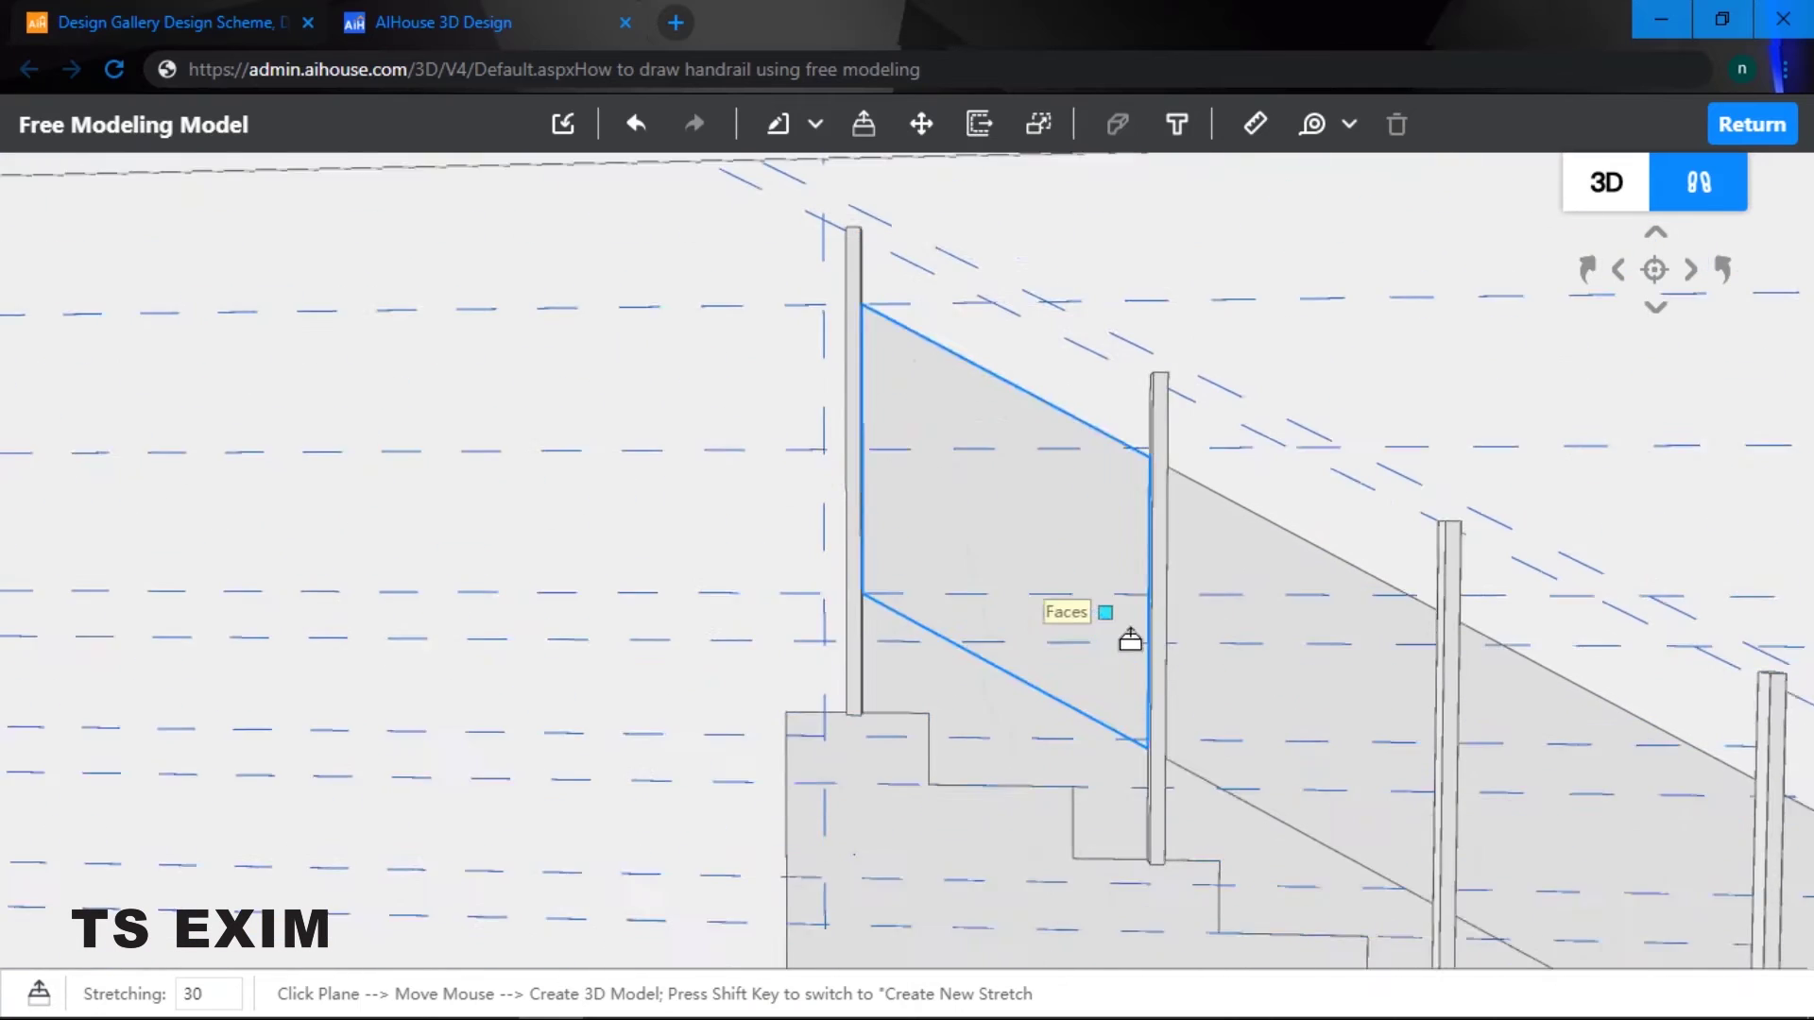
pyautogui.moveTo(1130, 639); pyautogui.dragTo(1193, 650, button='right')
pyautogui.scroll(3, 968, 604)
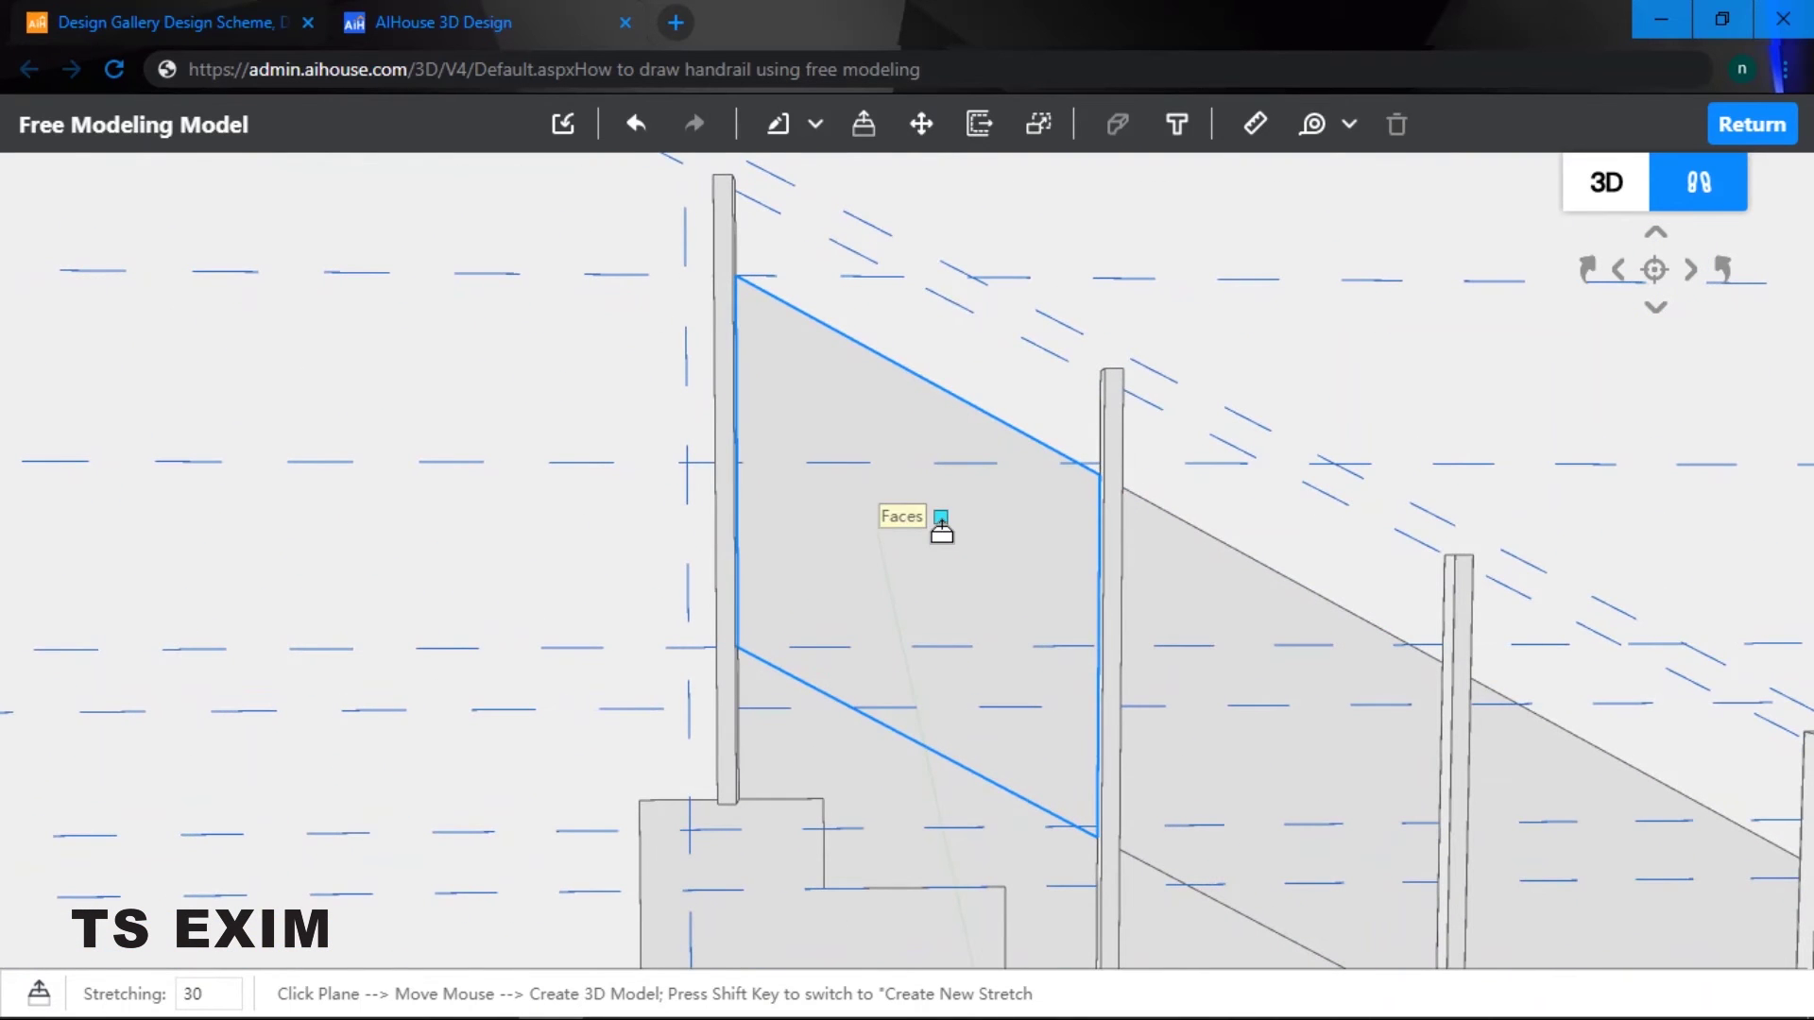
pyautogui.click(940, 552)
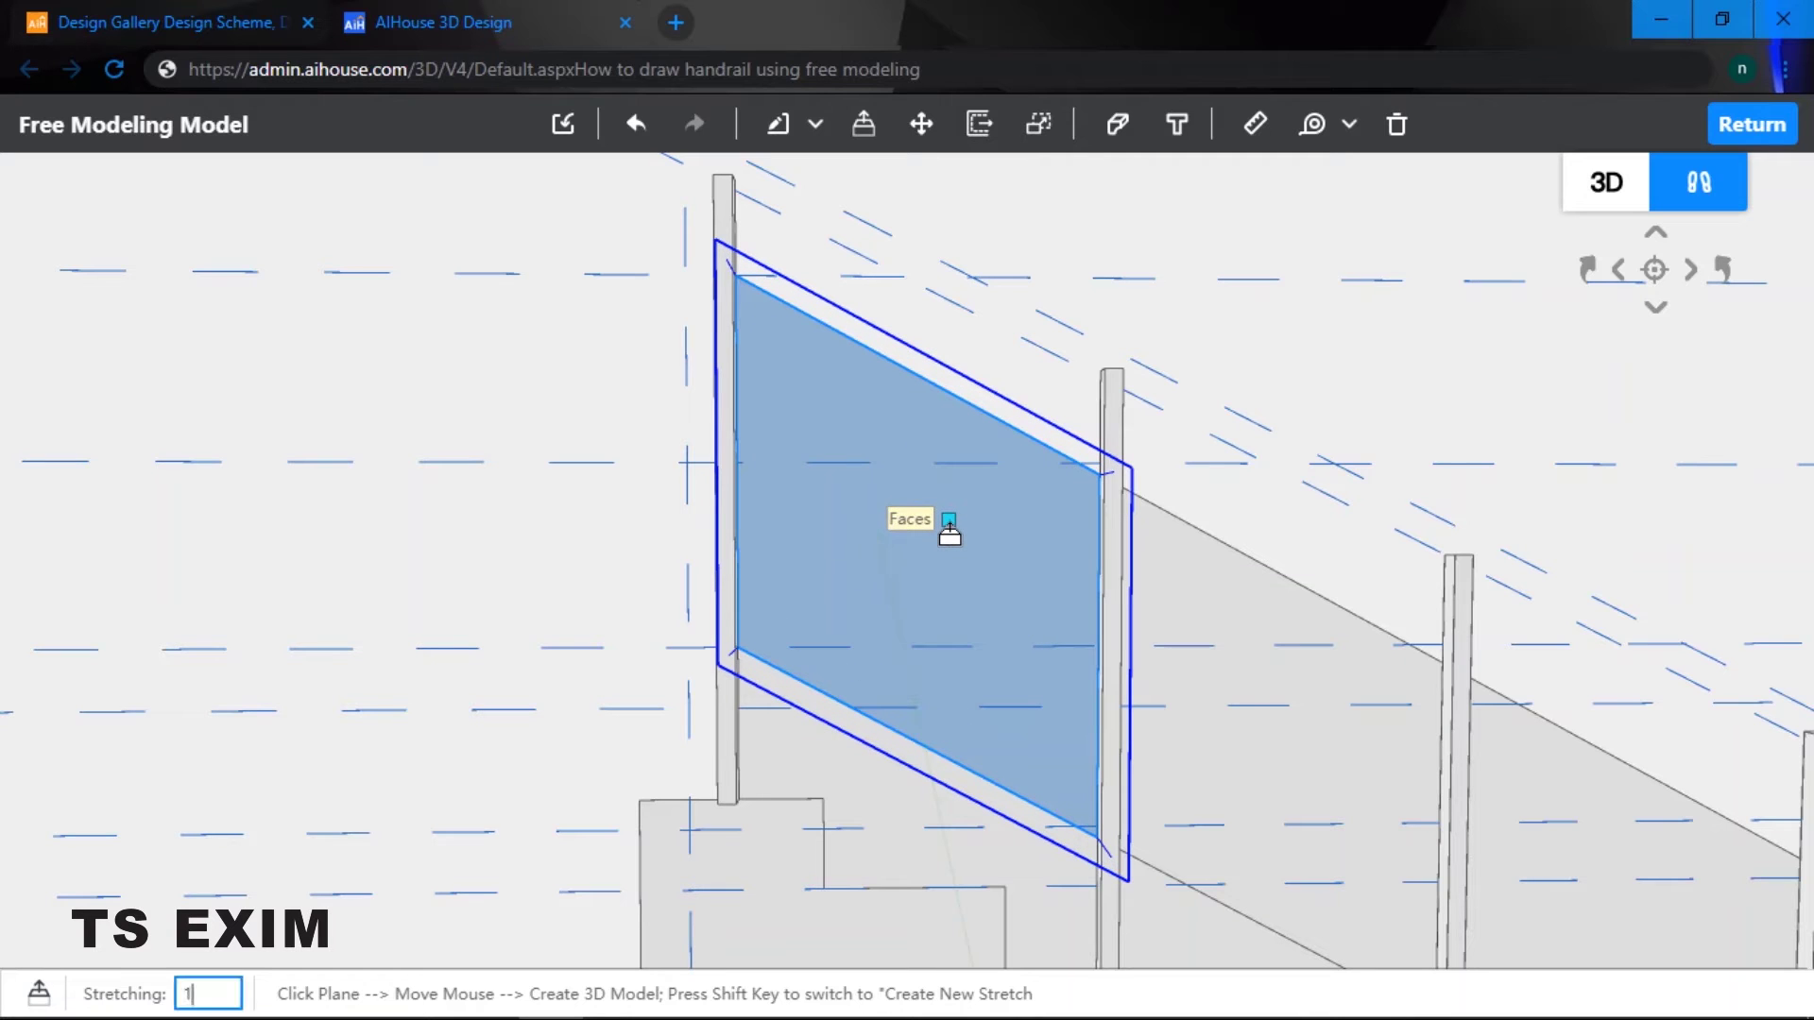
pyautogui.press('Return')
# - Stretch the second and third sloped panels from the top of the stairs by 10 each
pyautogui.press('d')
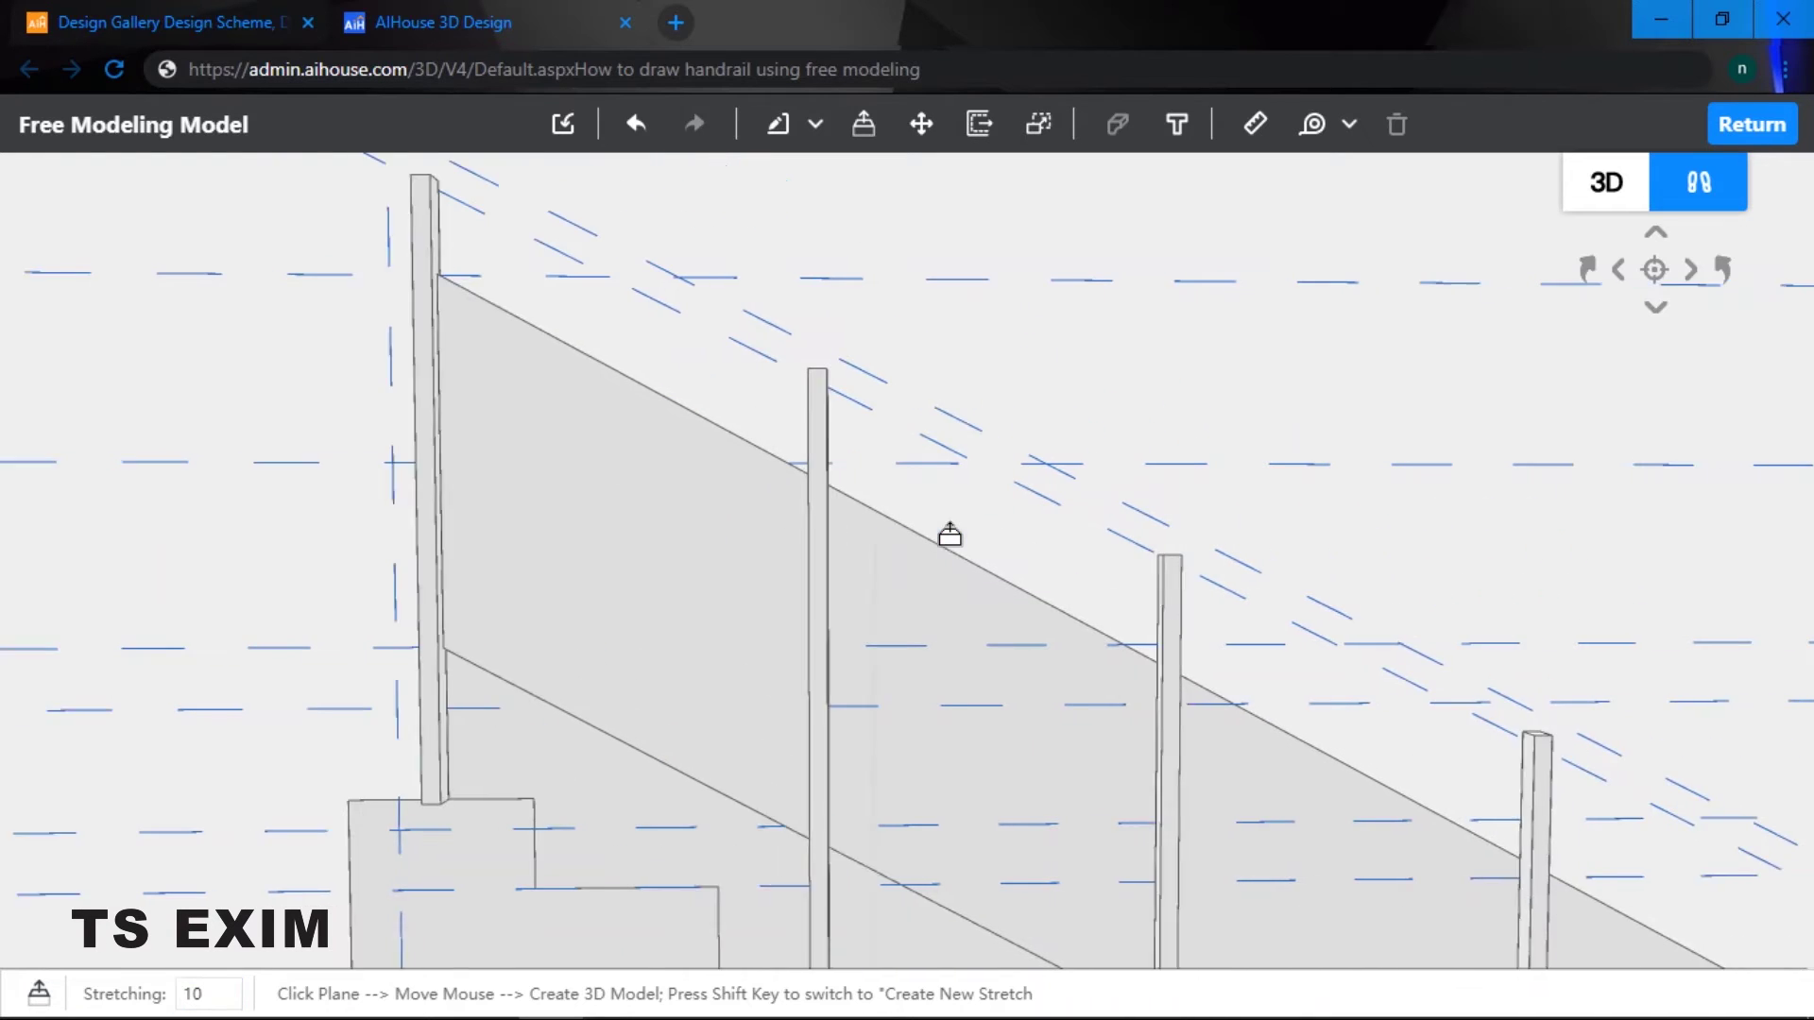
pyautogui.click(857, 599)
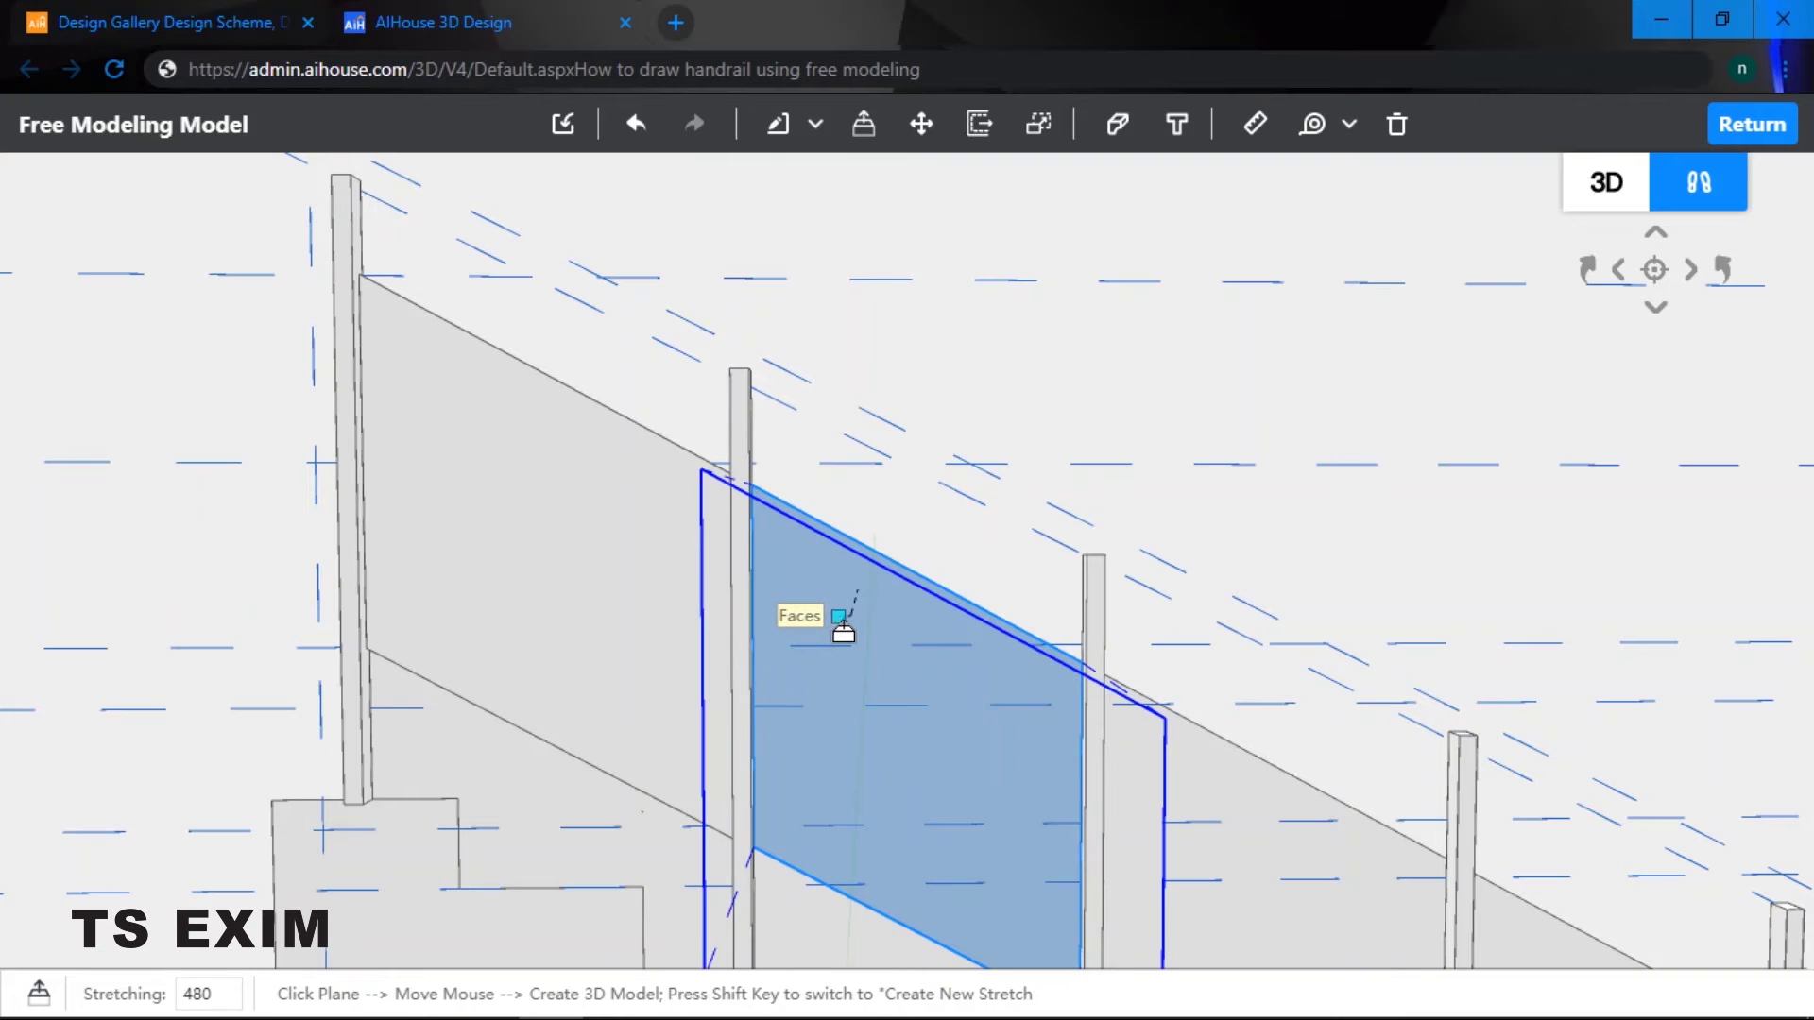
pyautogui.press('Return')
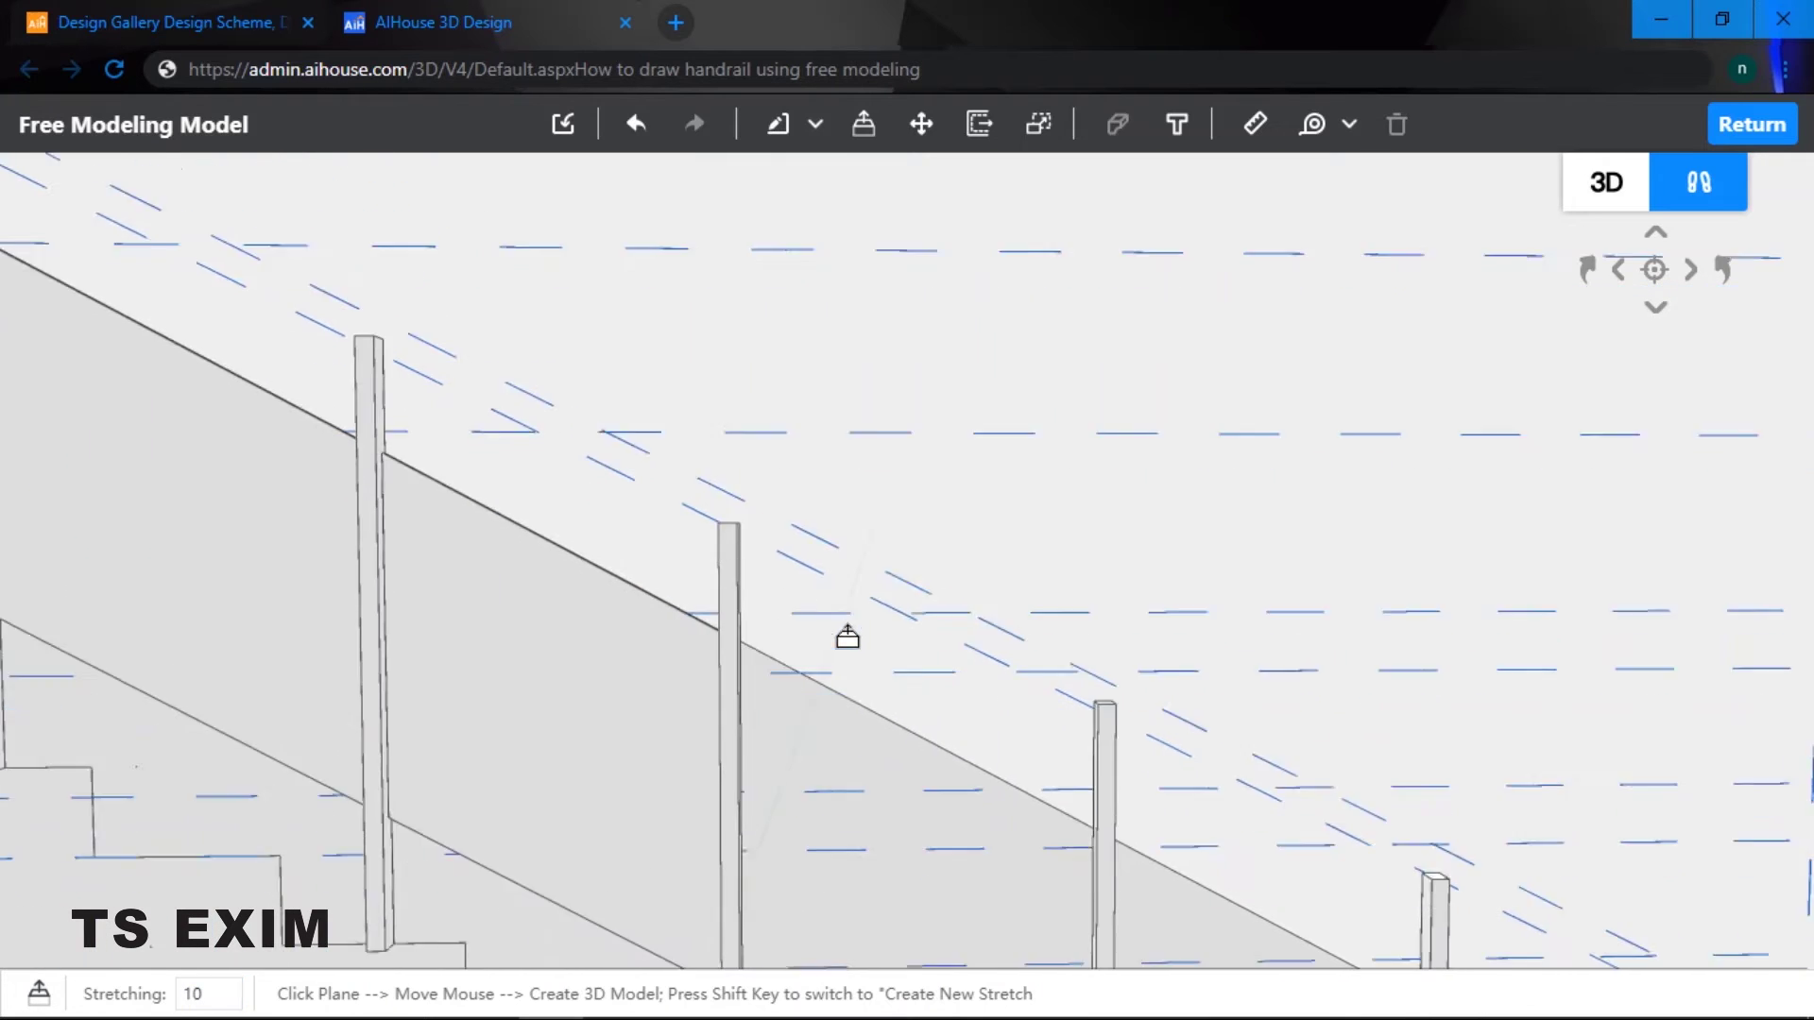
pyautogui.click(884, 633)
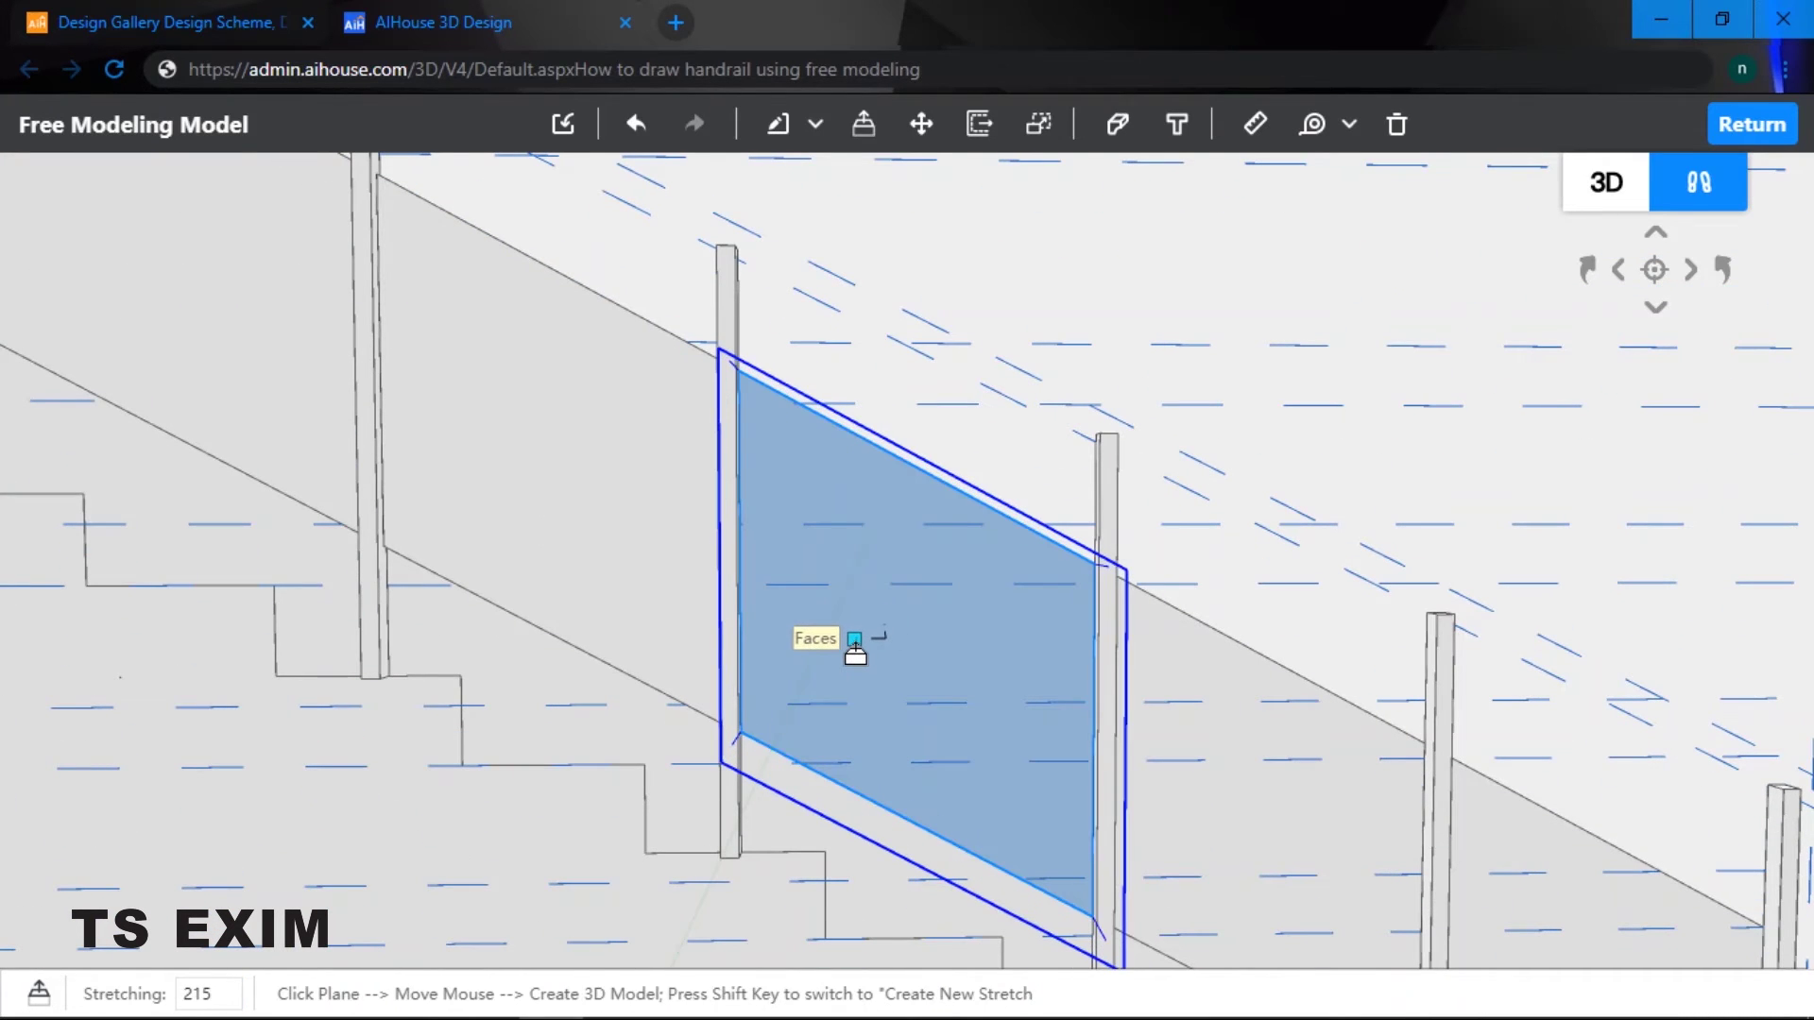
pyautogui.press('Return')
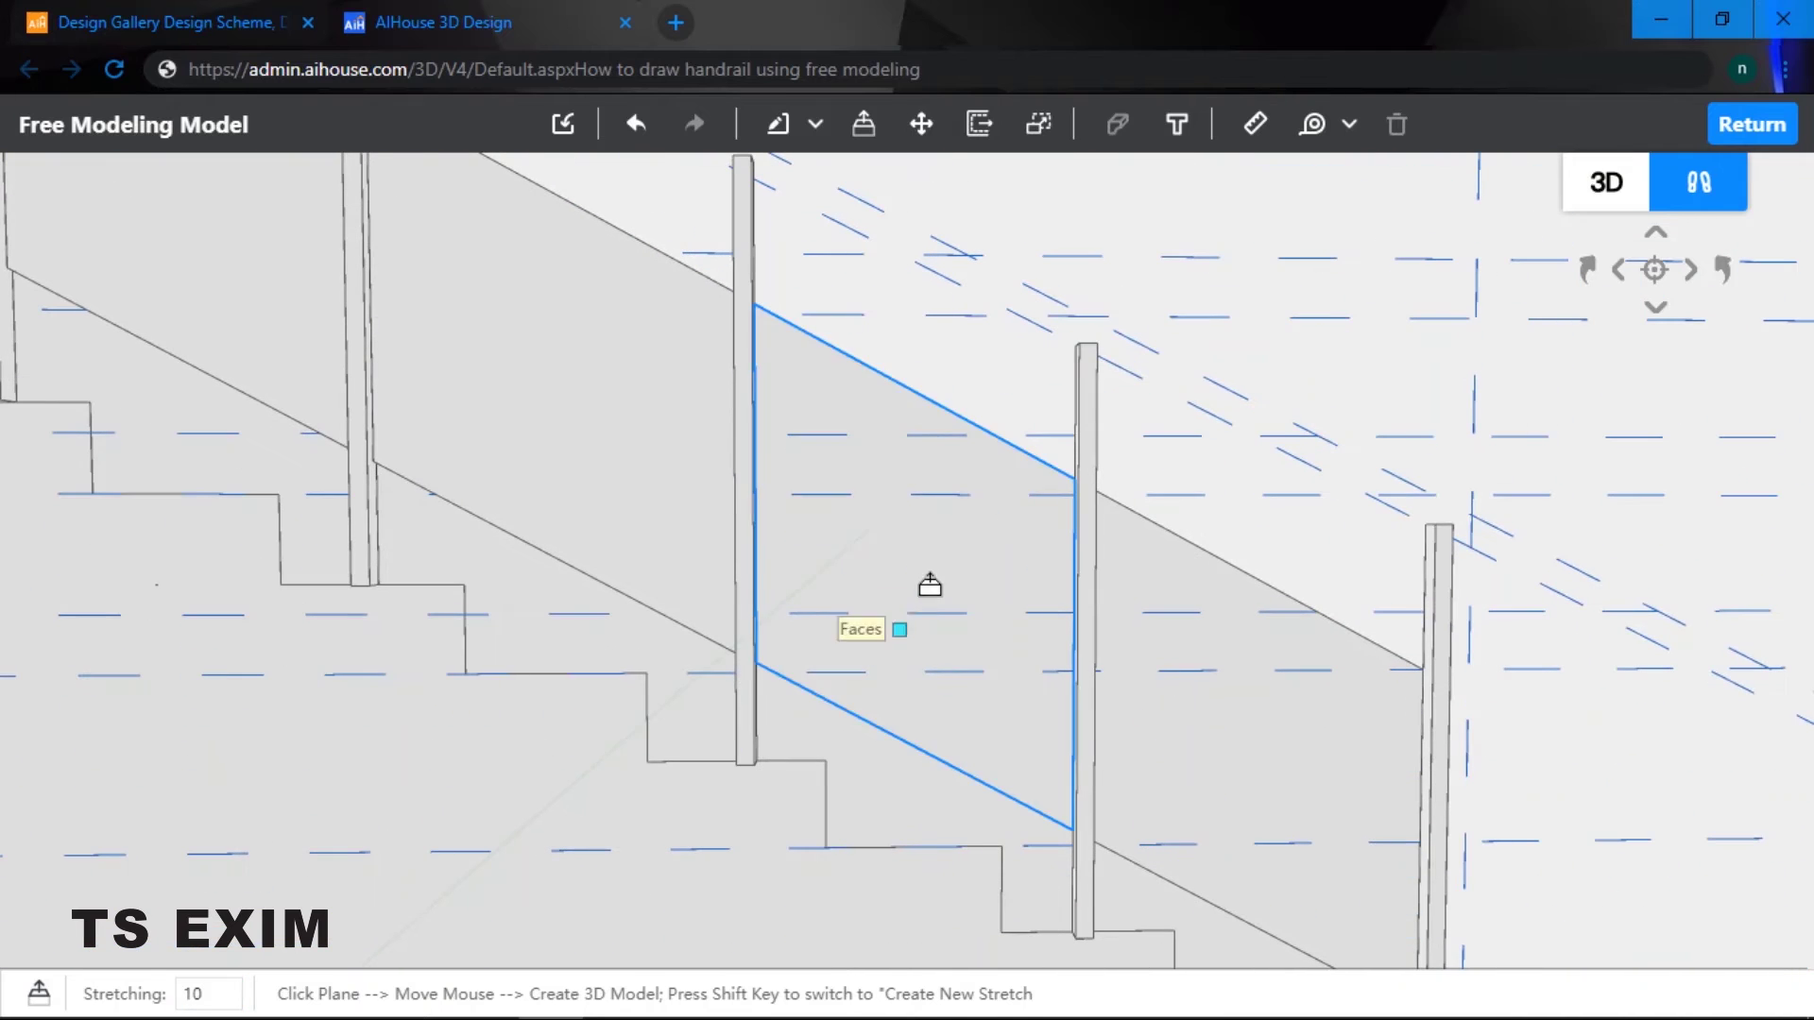
# - Try to stretch the fourth sloped panel from the top of the stairs by 30109
pyautogui.click(918, 586)
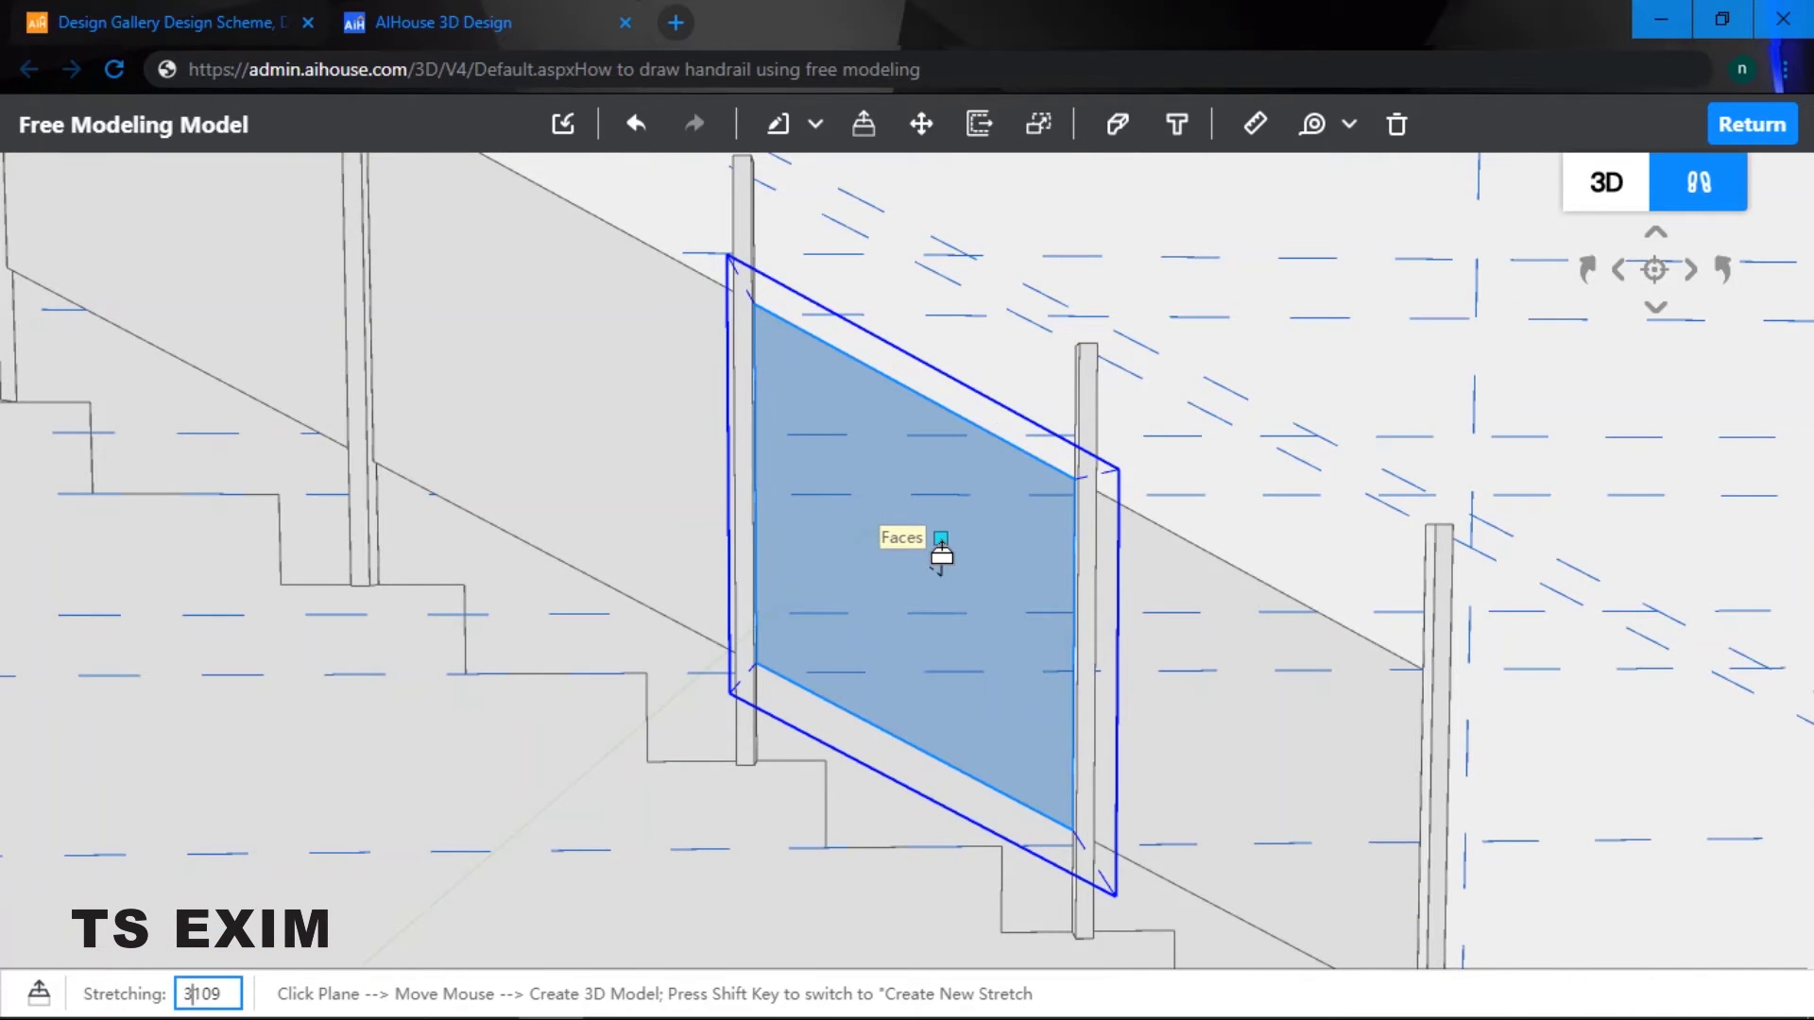
pyautogui.write('0')
pyautogui.press('Return')
pyautogui.press('d')
pyautogui.press('a')
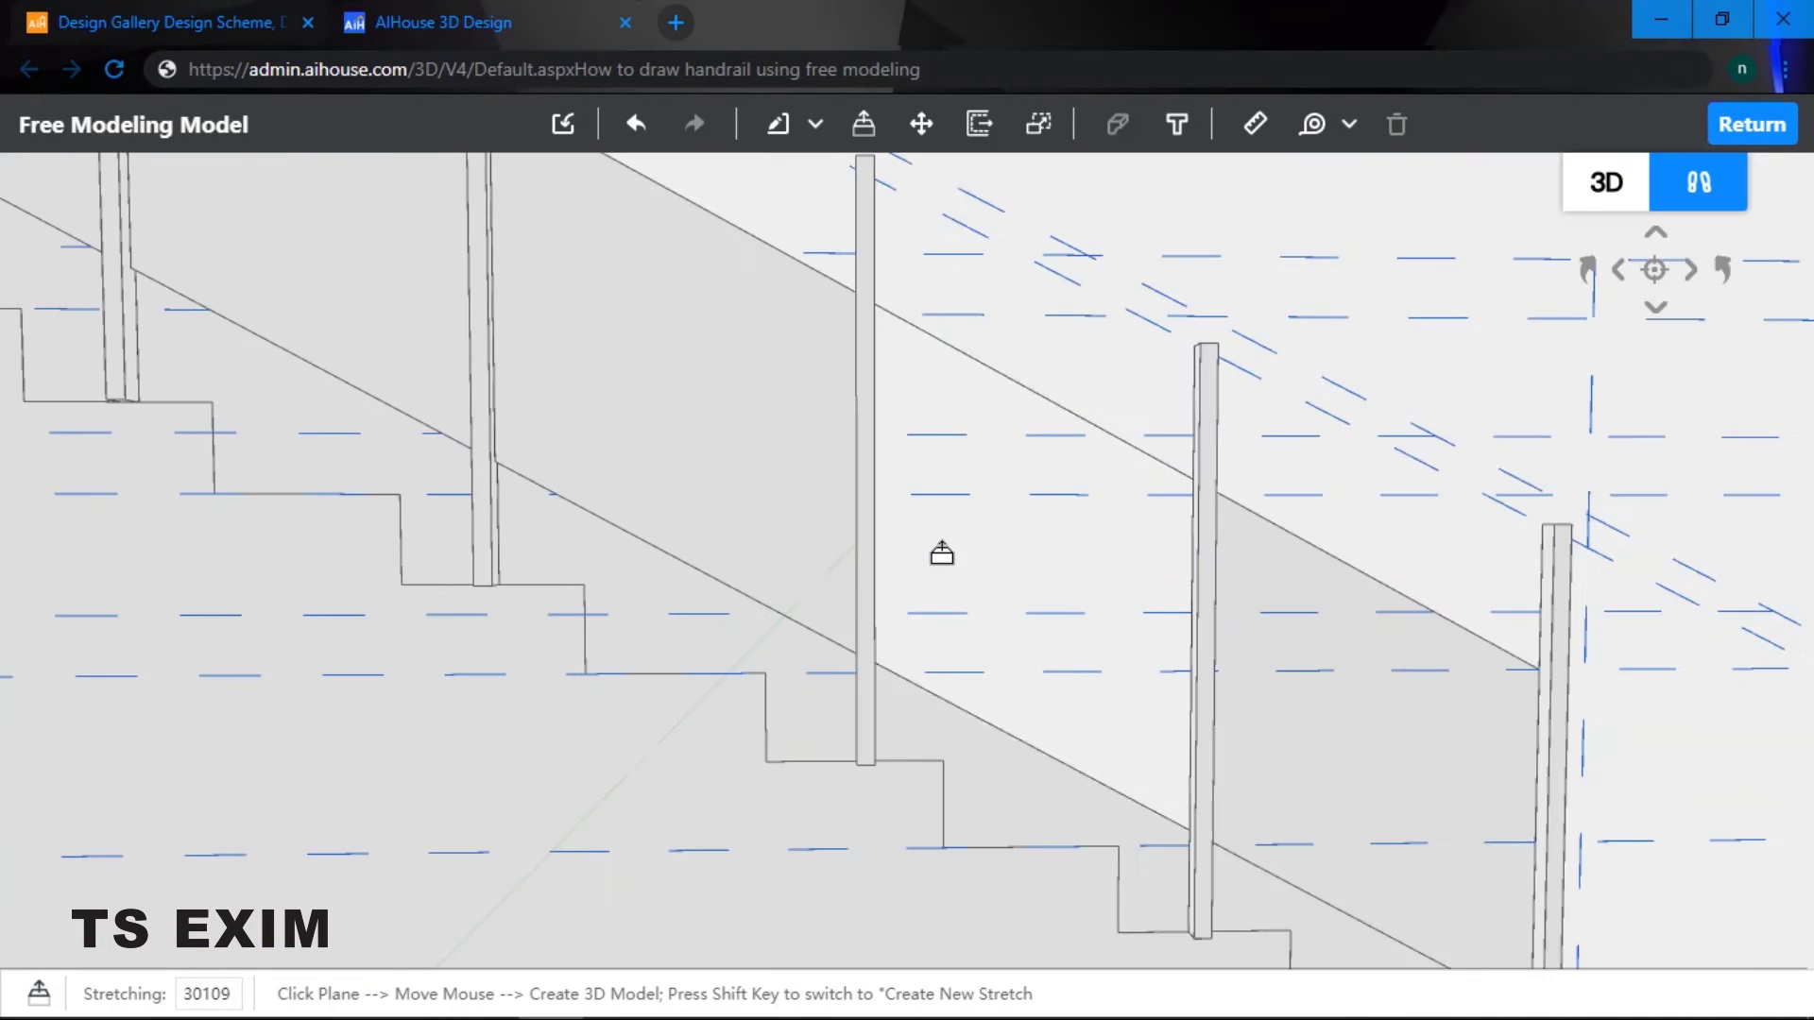
# - Stretch the fourth sloped panel and the lowest one by 10 each, and finish stretching
pyautogui.click(1003, 531)
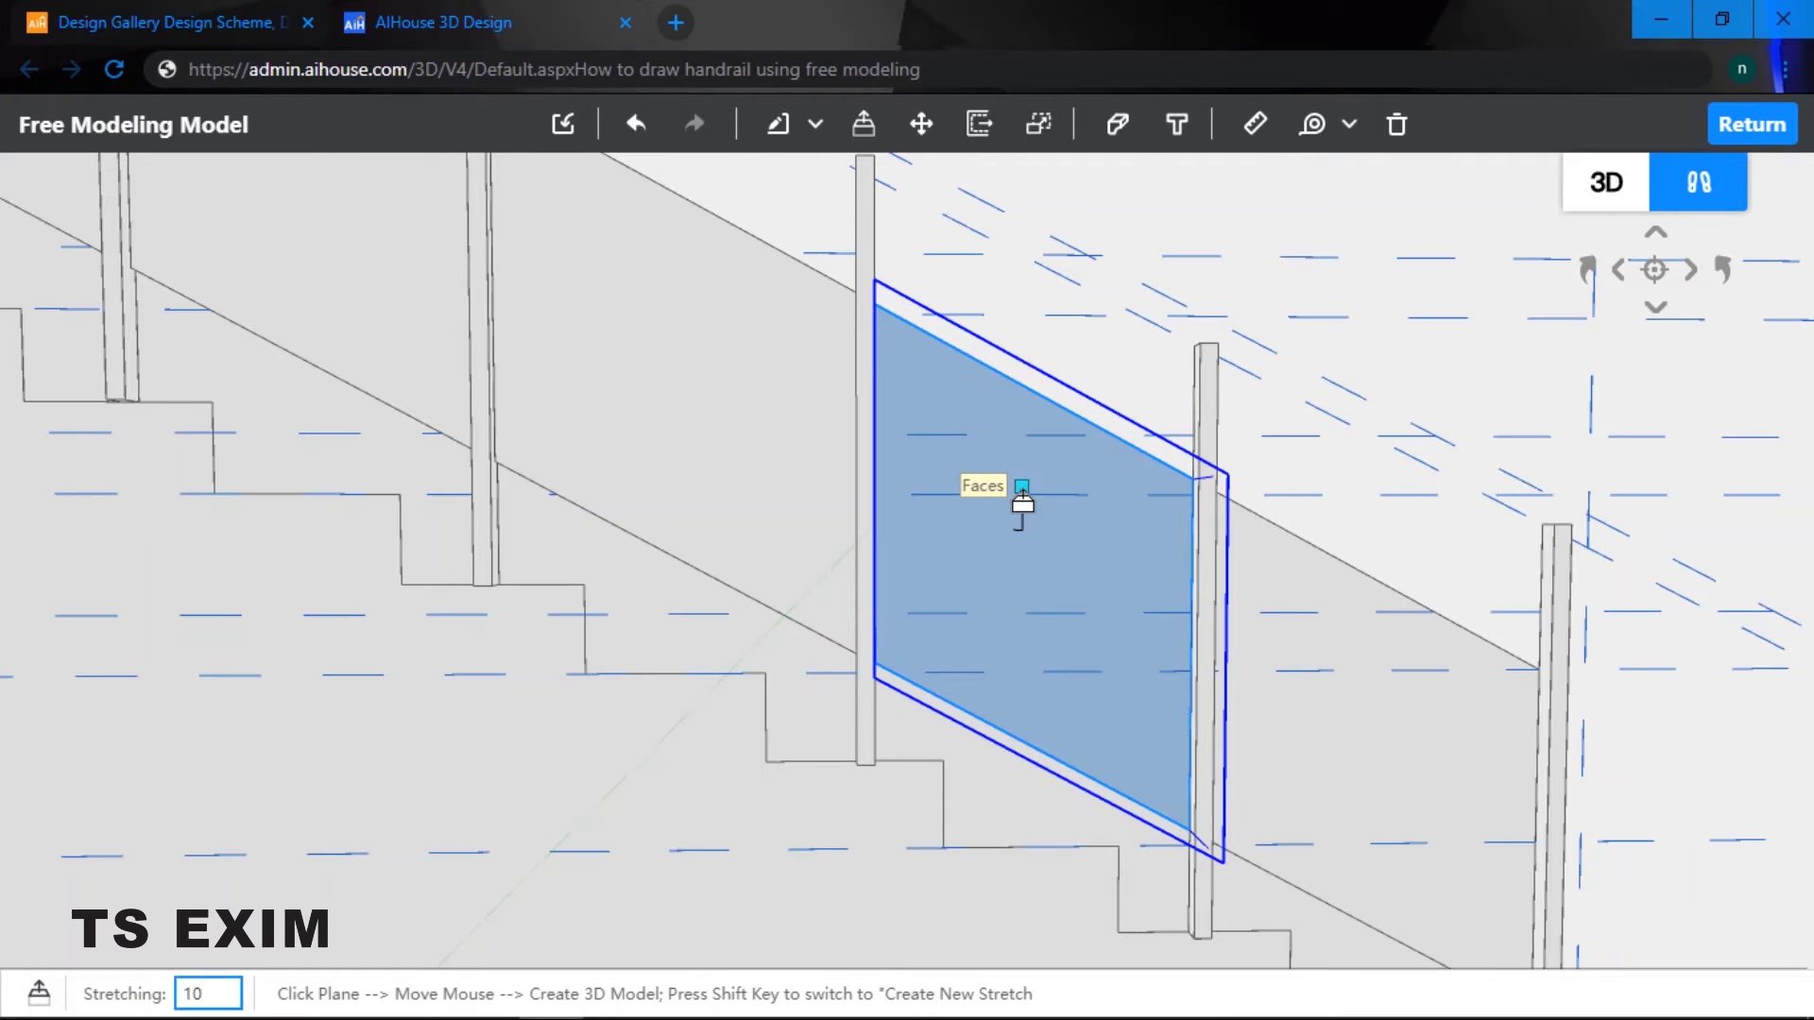
pyautogui.press('Return')
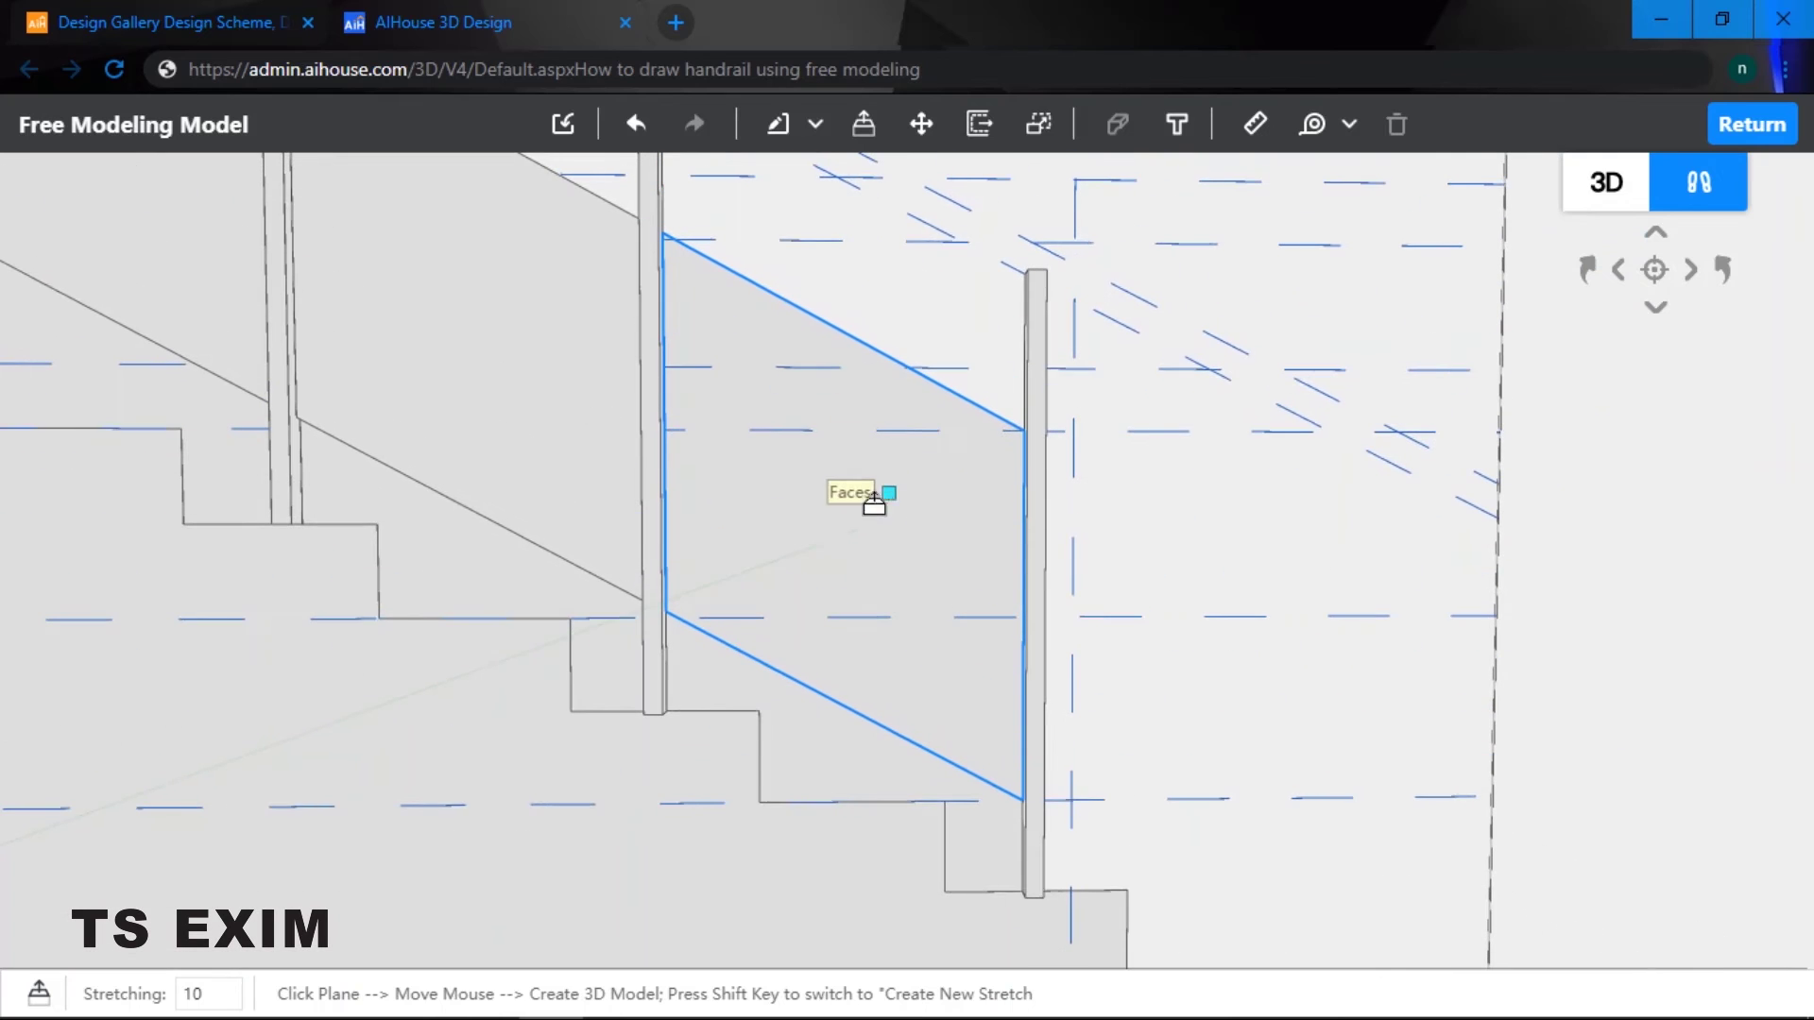
pyautogui.click(857, 526)
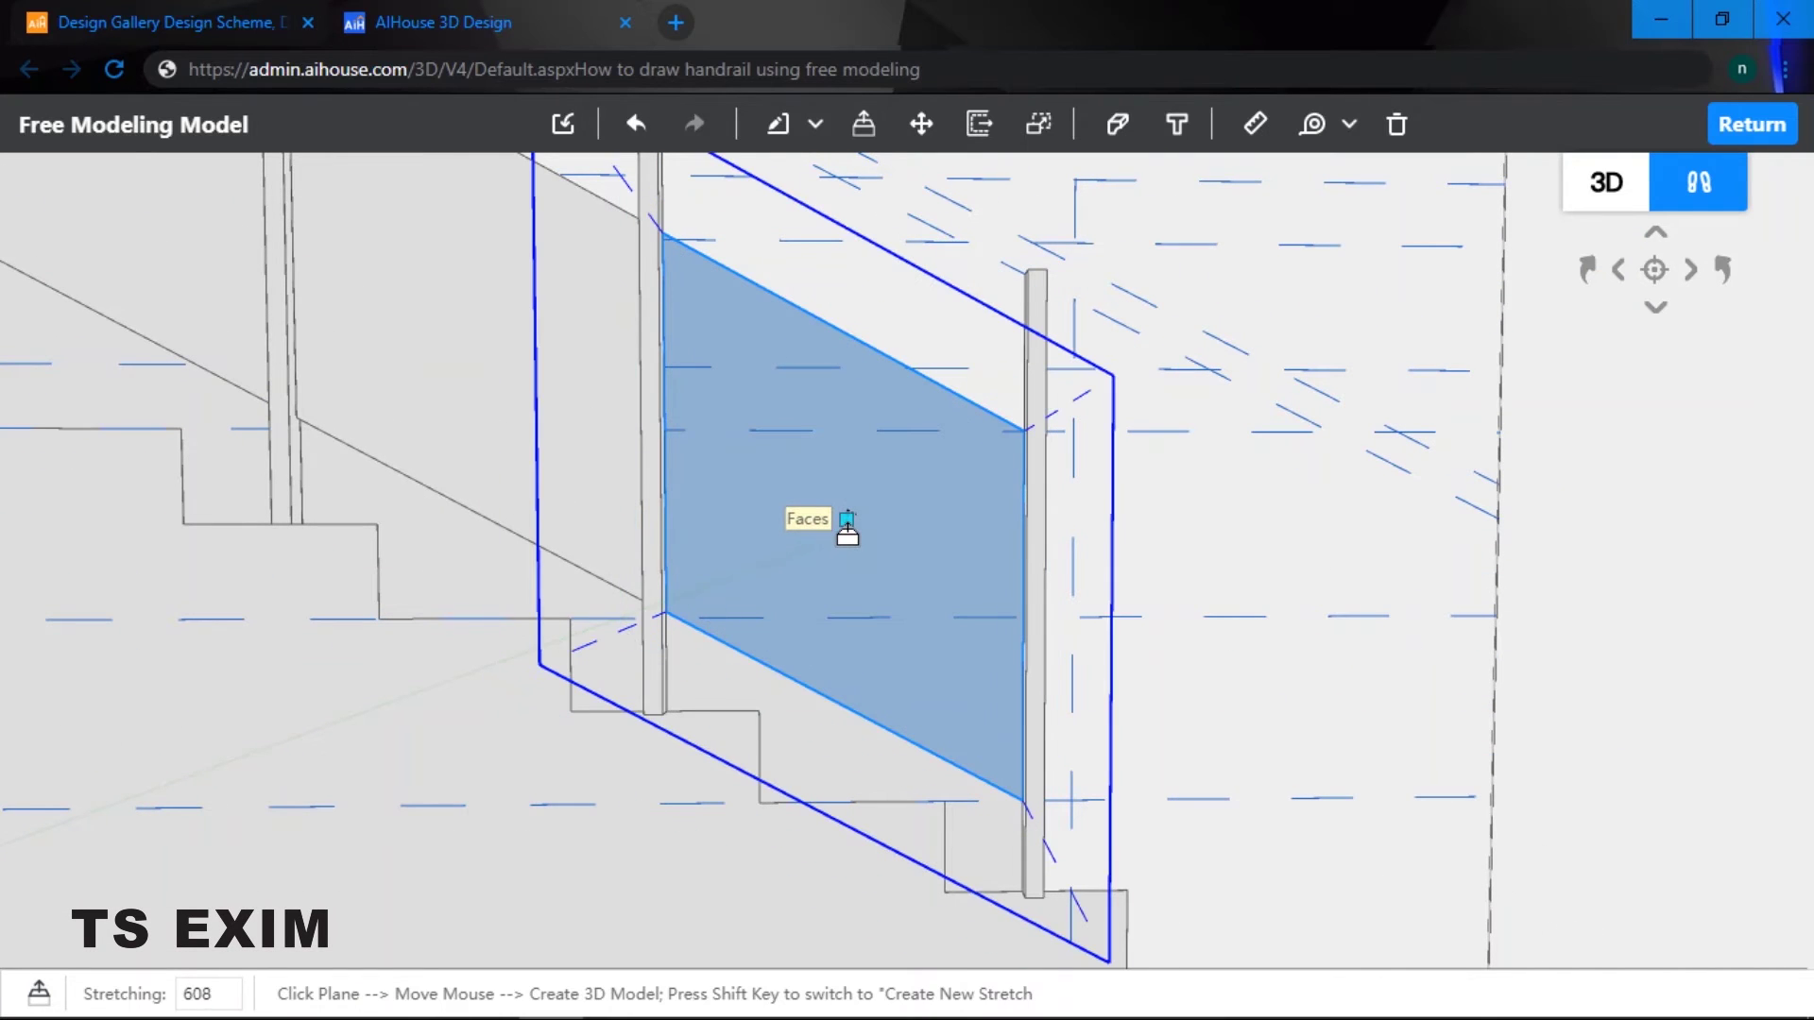
pyautogui.press('Return')
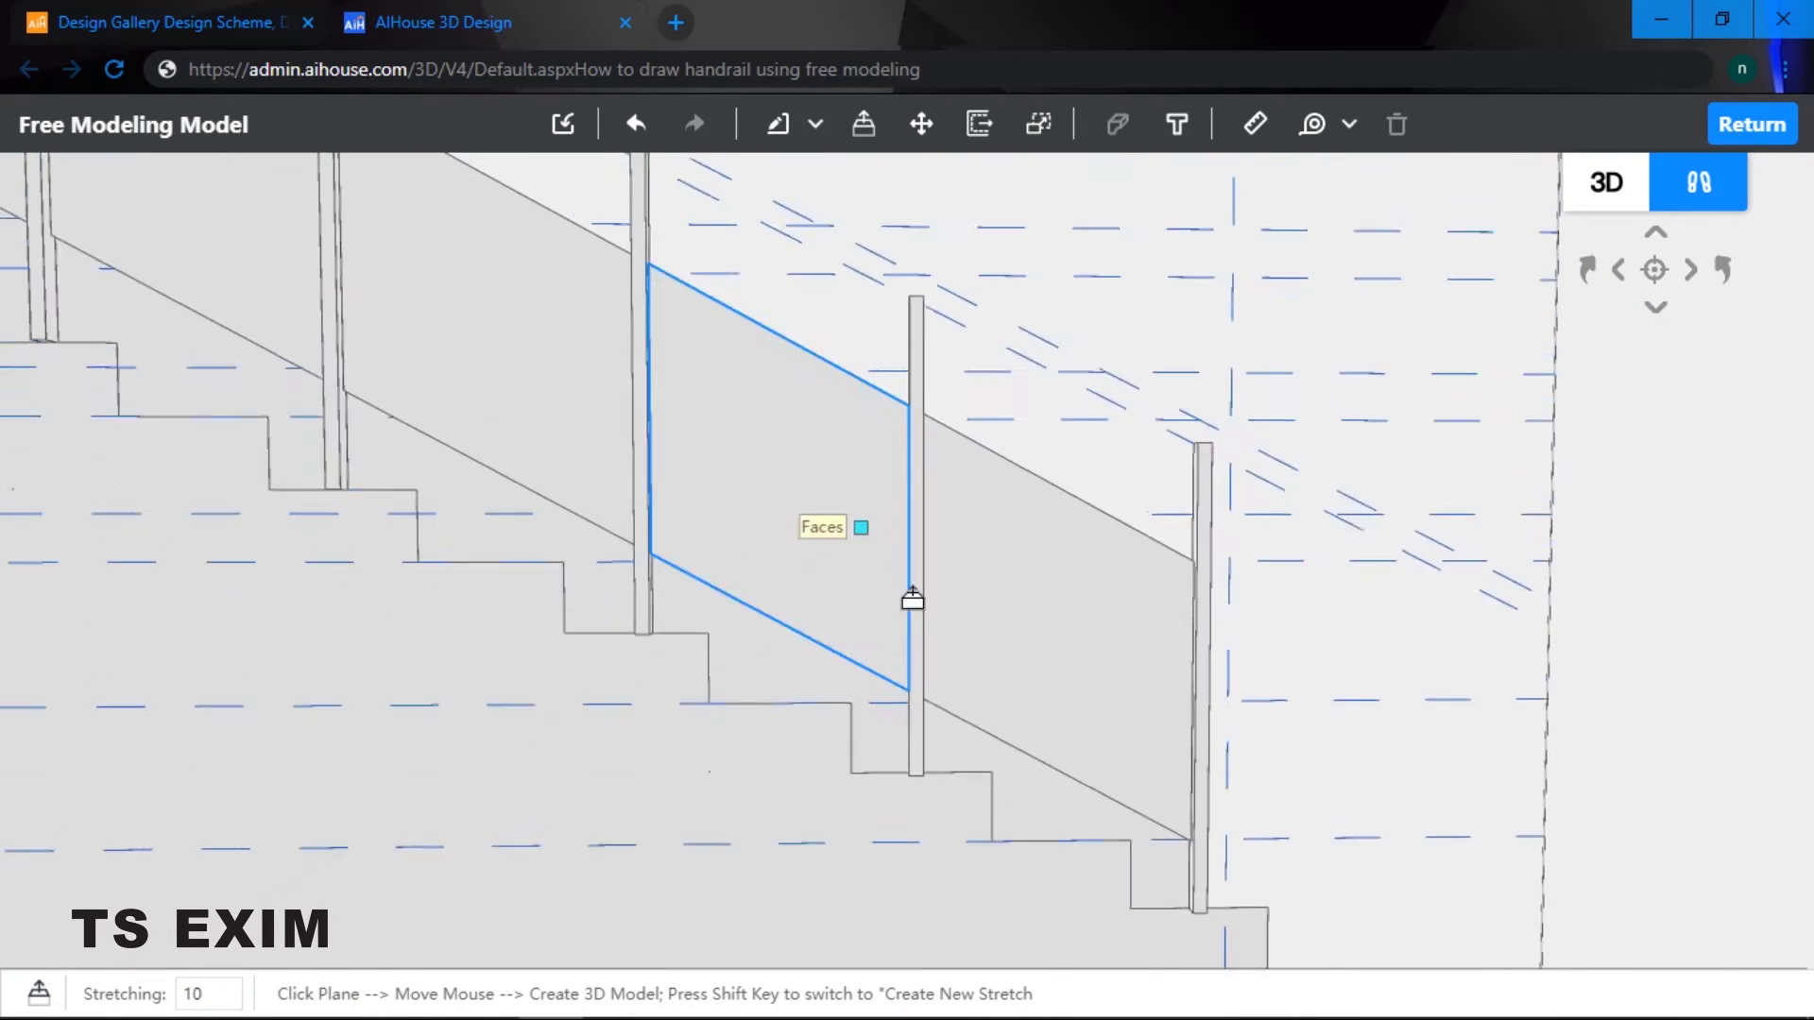
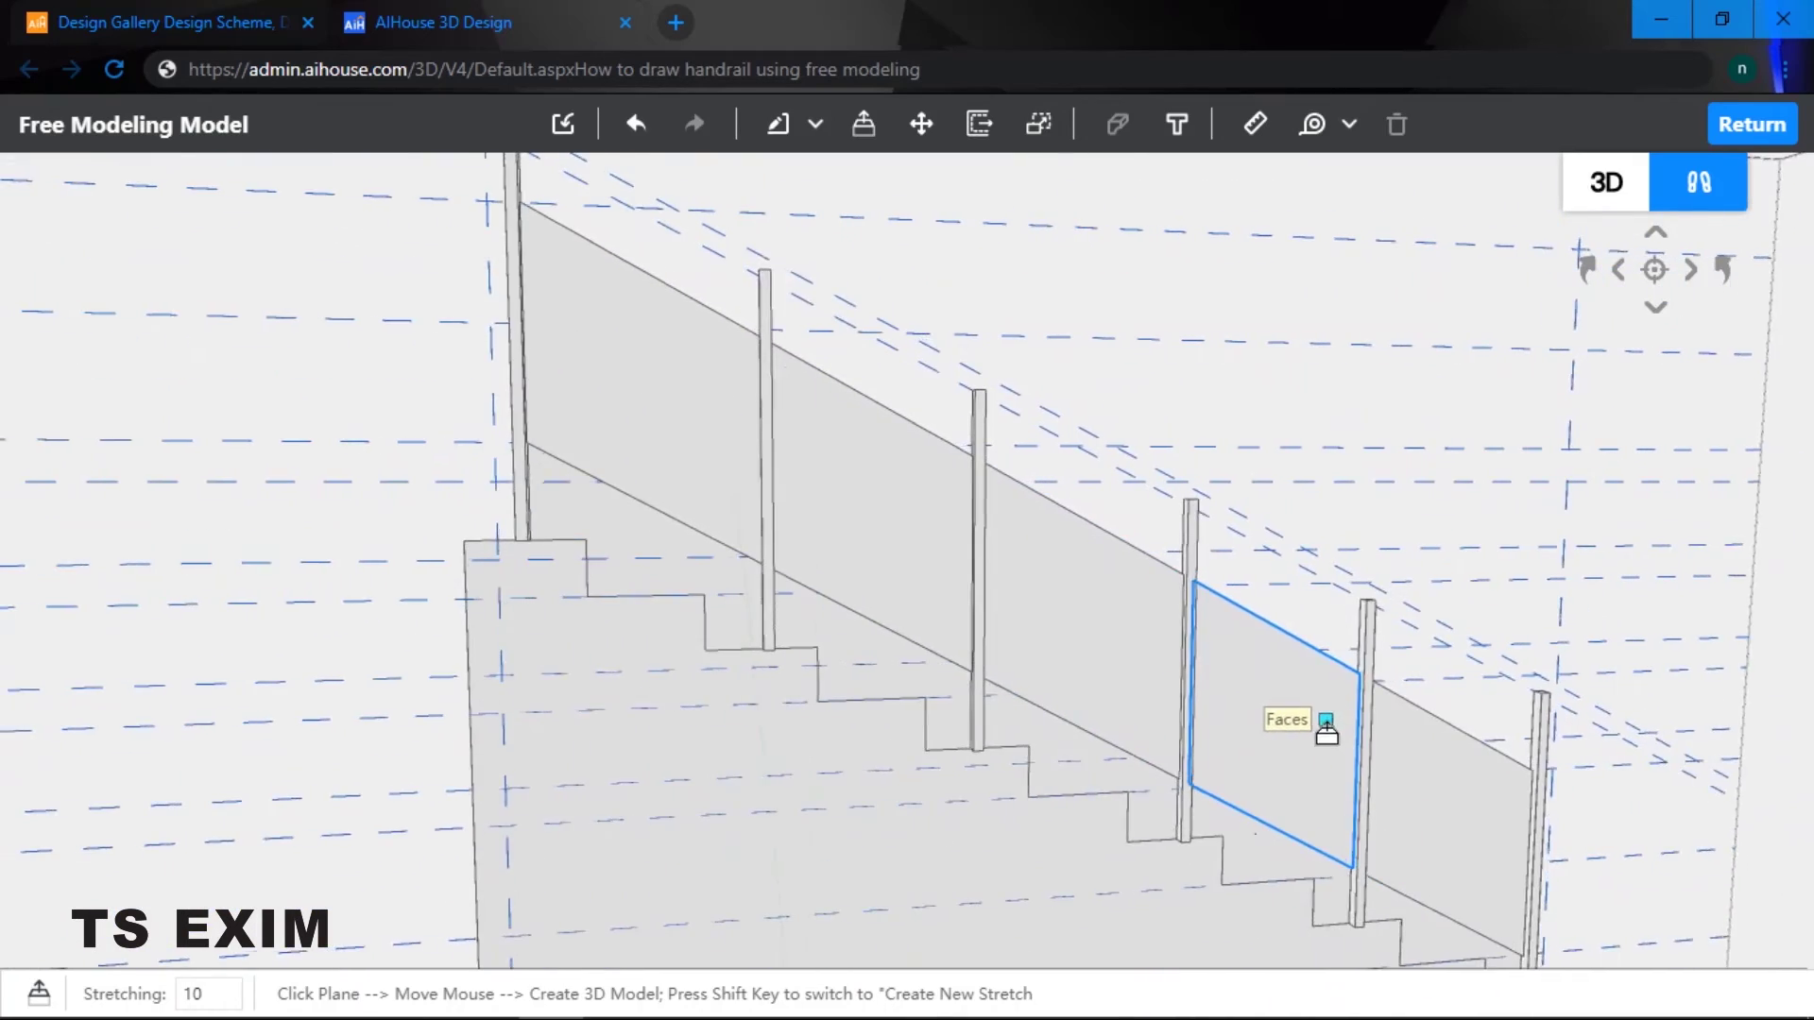
pyautogui.press('d')
pyautogui.press('Escape')
pyautogui.moveTo(1071, 438); pyautogui.dragTo(1087, 432, button='right')
pyautogui.press('e')
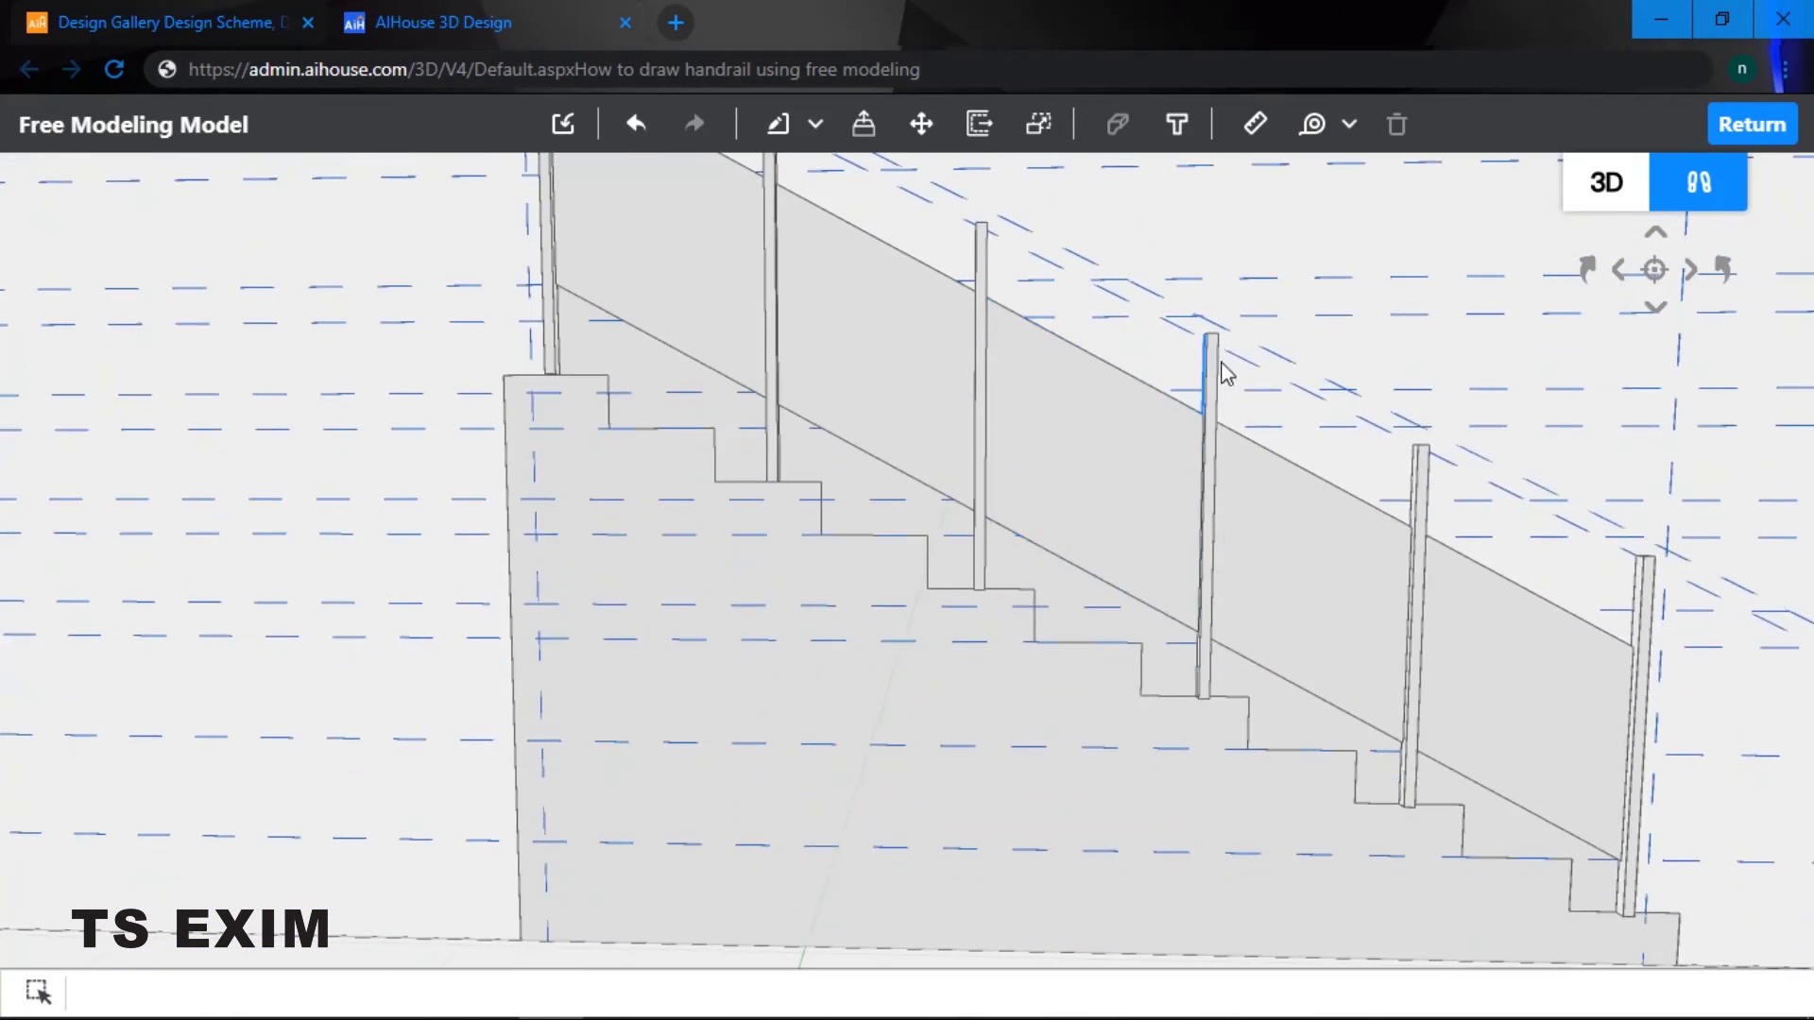
# - Delete the large stepped face forming the side of the stairs below the handrail
pyautogui.moveTo(1223, 365); pyautogui.dragTo(1282, 341, button='right')
pyautogui.moveTo(1285, 351); pyautogui.dragTo(1252, 368)
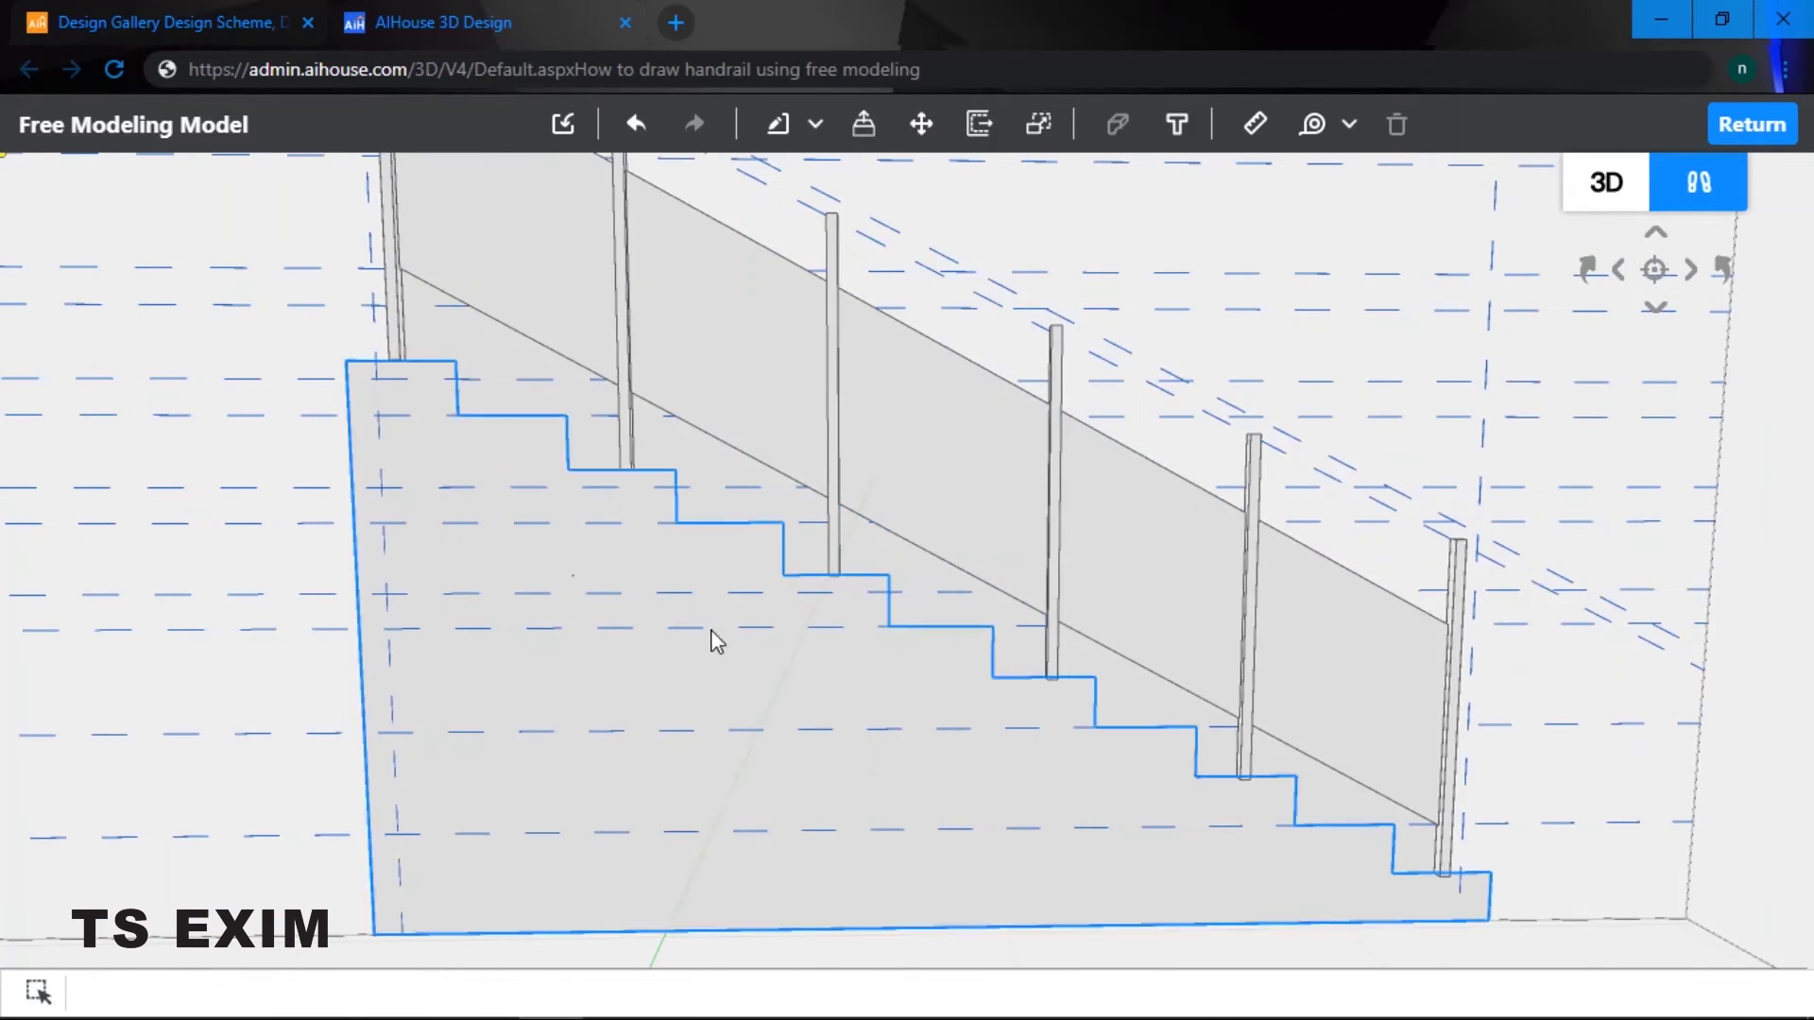
pyautogui.click(695, 692)
pyautogui.press('Delete')
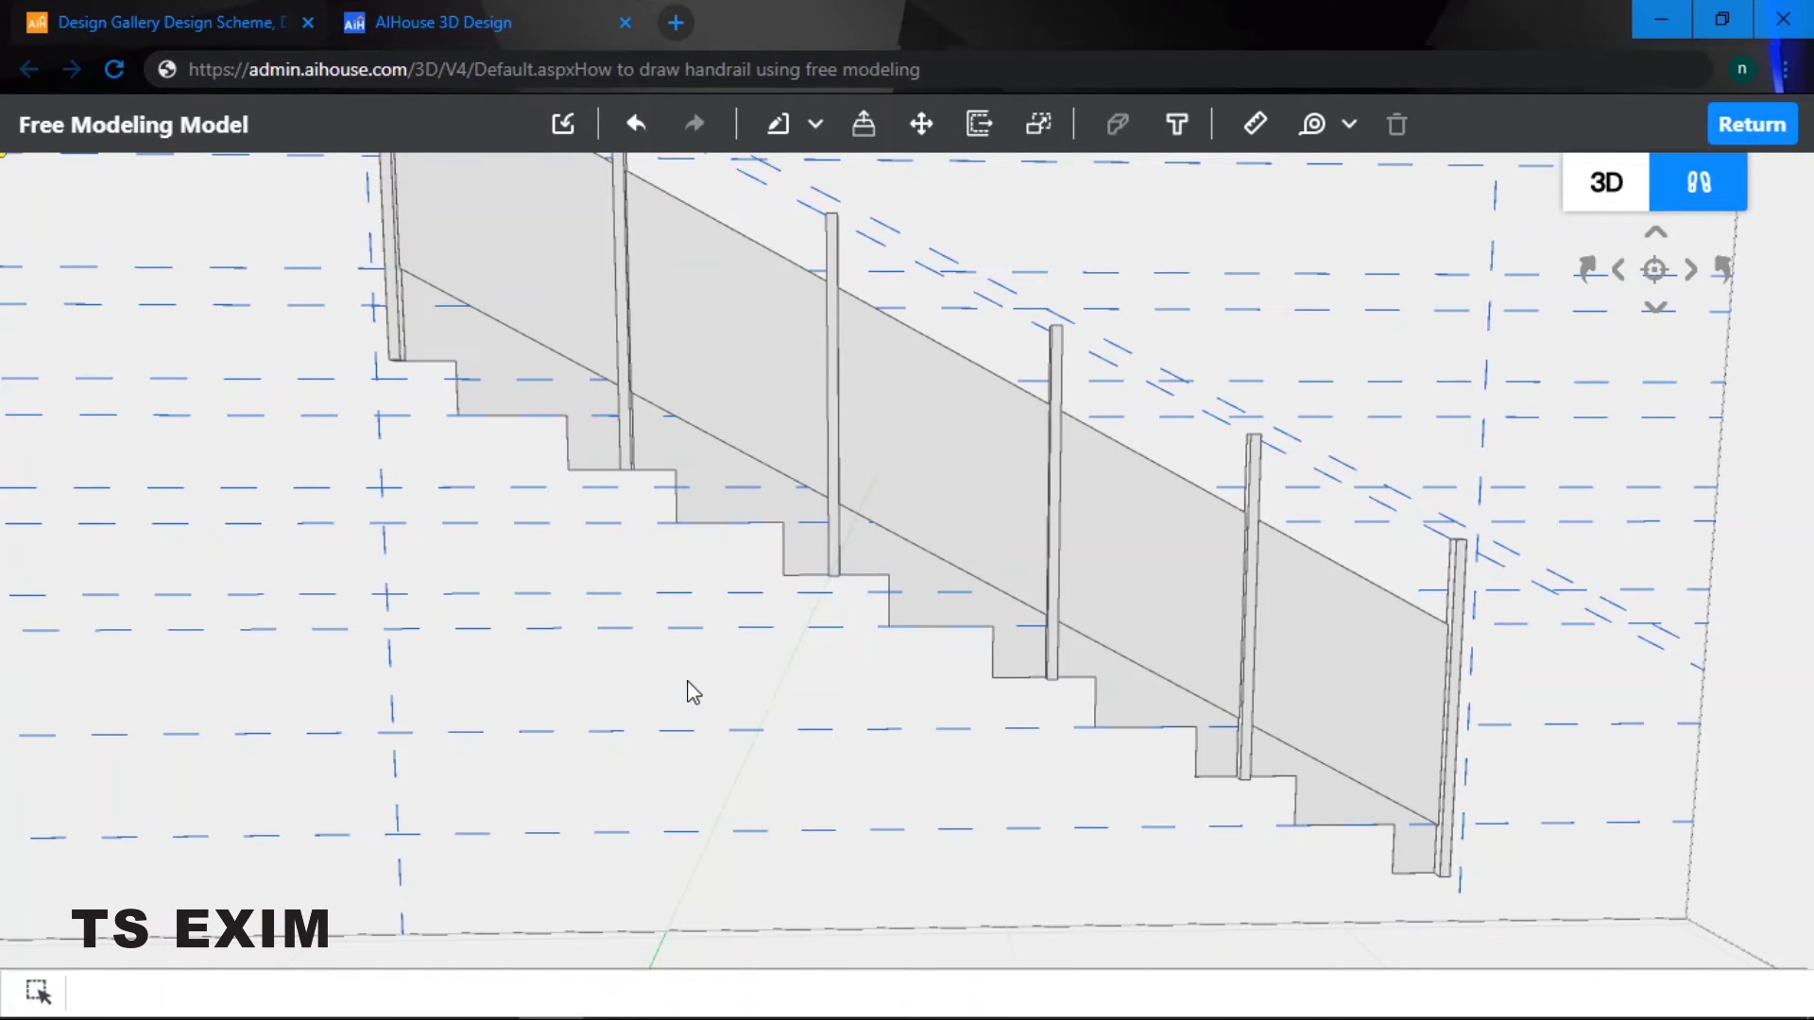
# - Delete the five leftover stepped faces beneath the sloped panels, leaving only the posts and panels
pyautogui.click(515, 370)
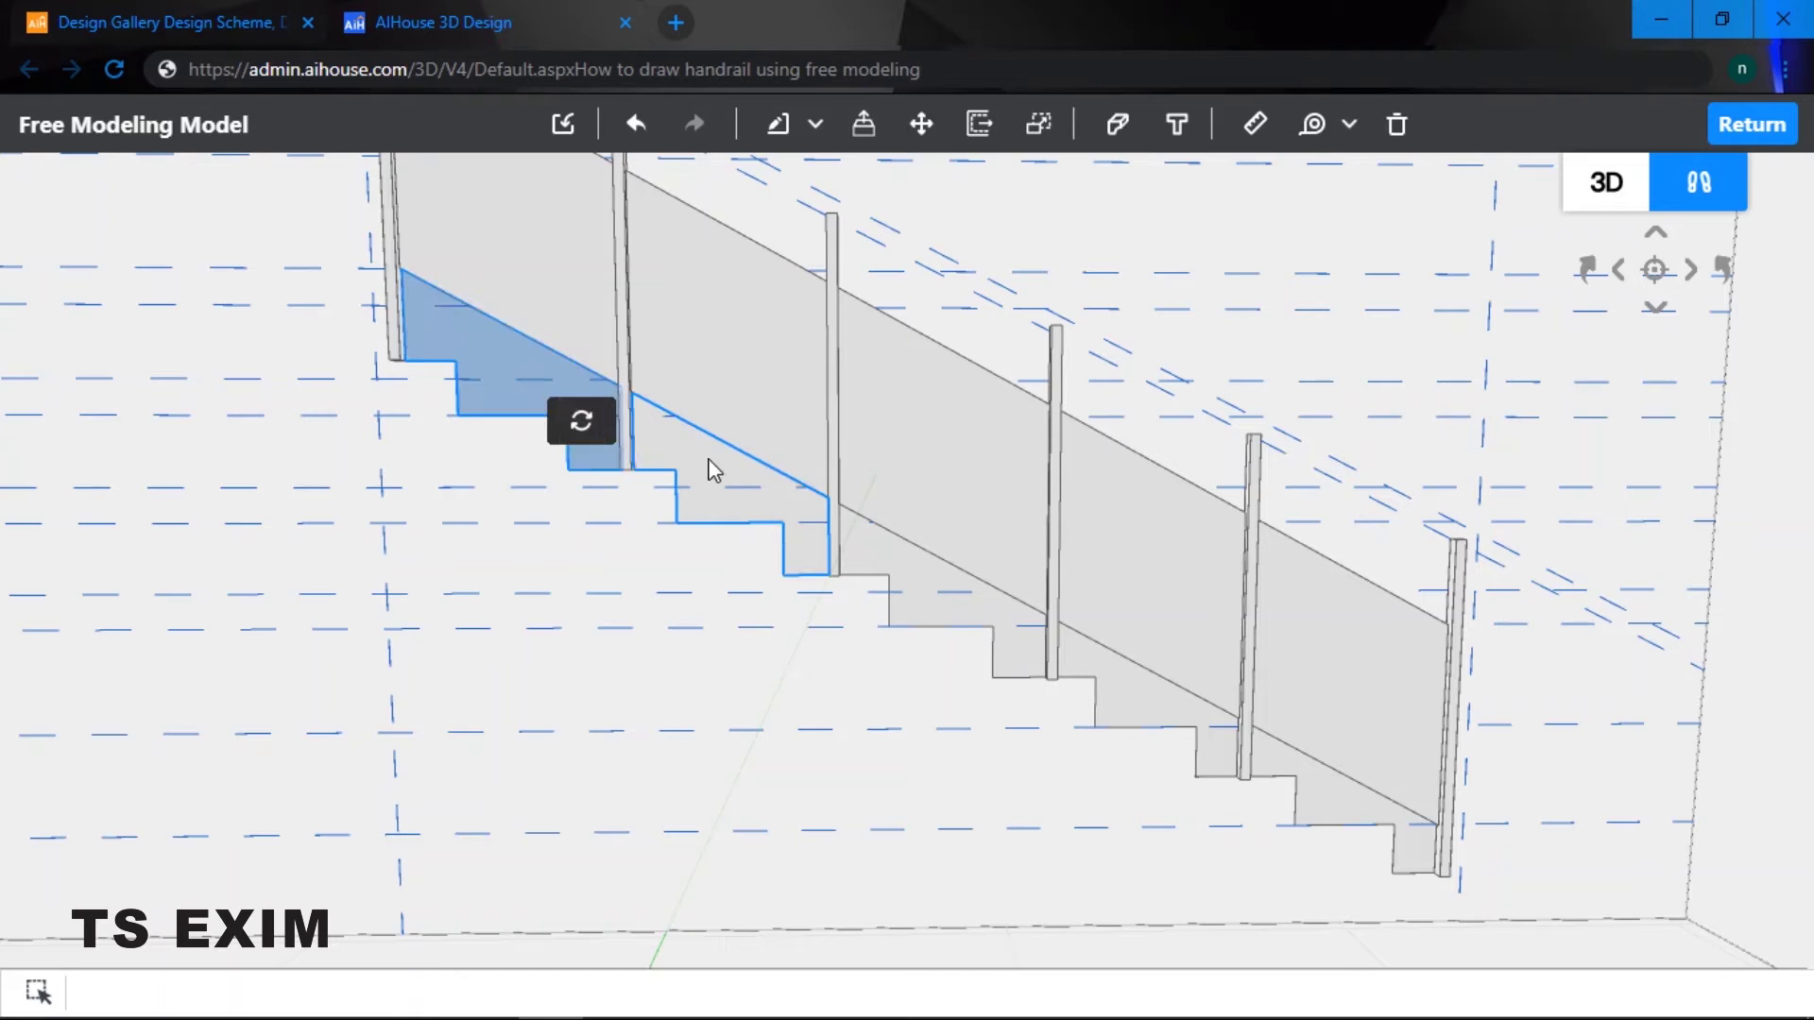
pyautogui.press('Delete')
pyautogui.click(720, 470)
pyautogui.press('Delete')
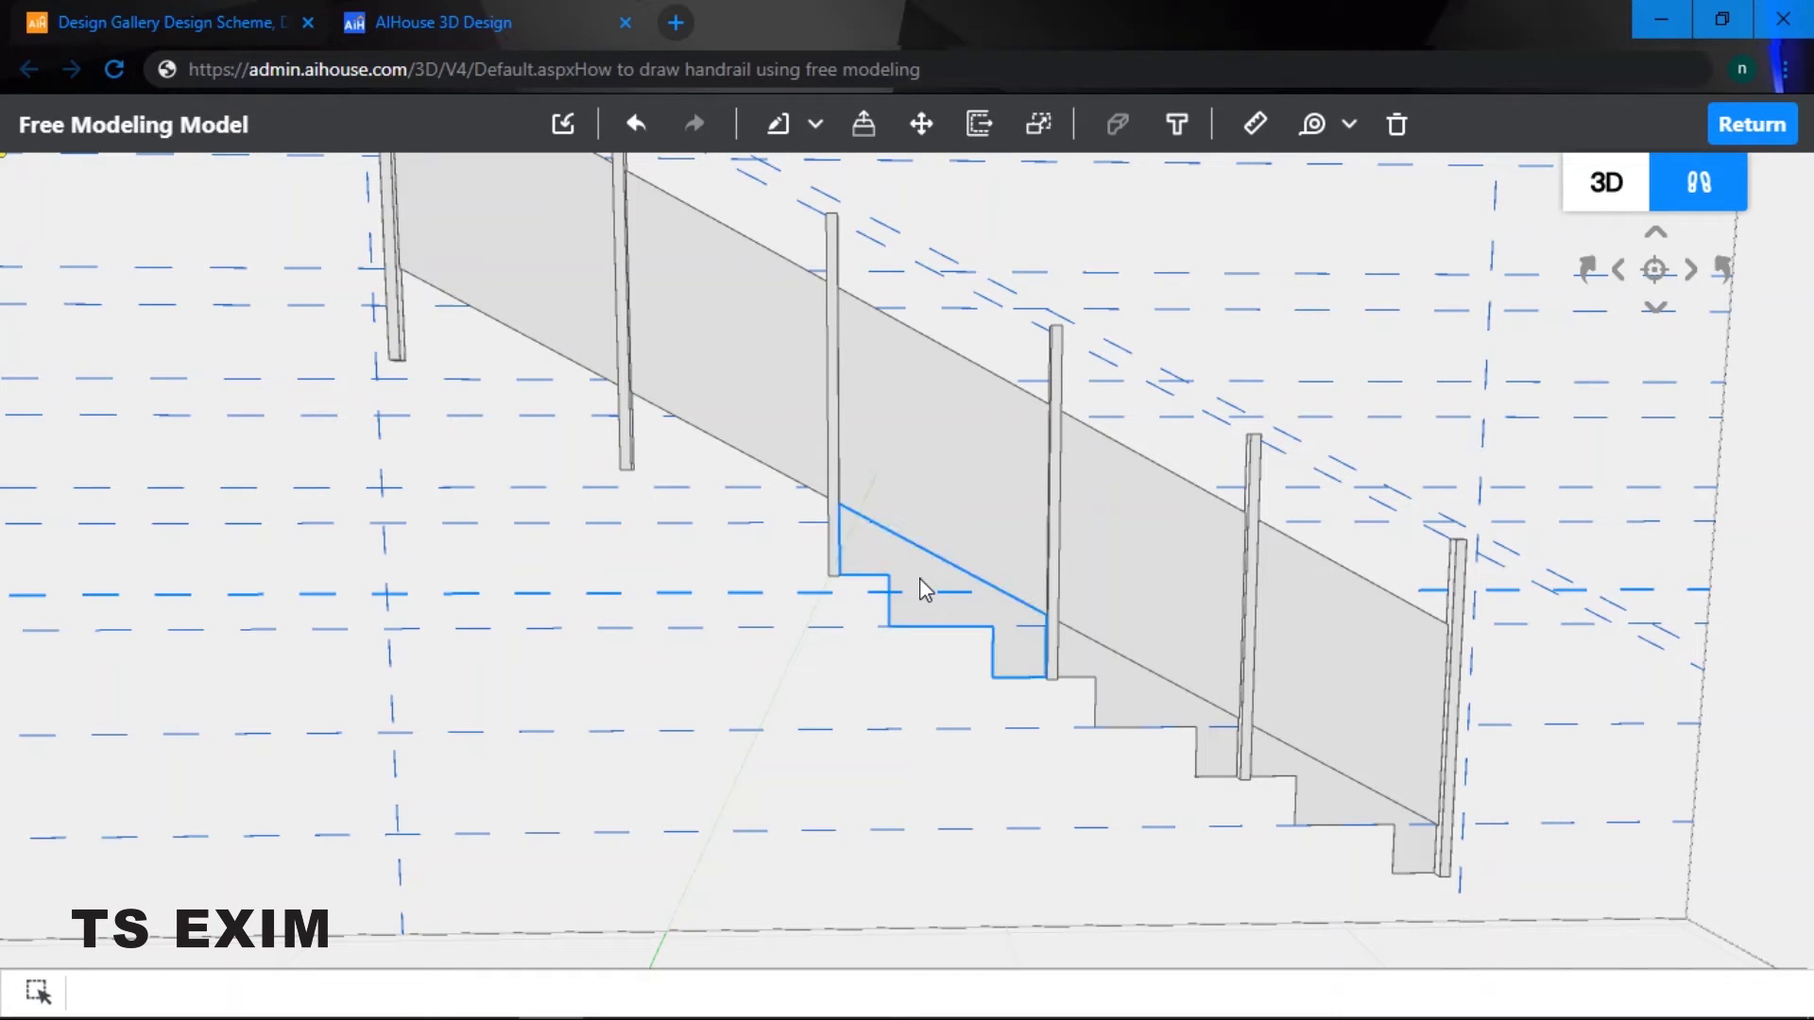
pyautogui.click(930, 586)
pyautogui.press('Delete')
pyautogui.click(1162, 694)
pyautogui.press('Delete')
pyautogui.click(1332, 786)
pyautogui.press('Delete')
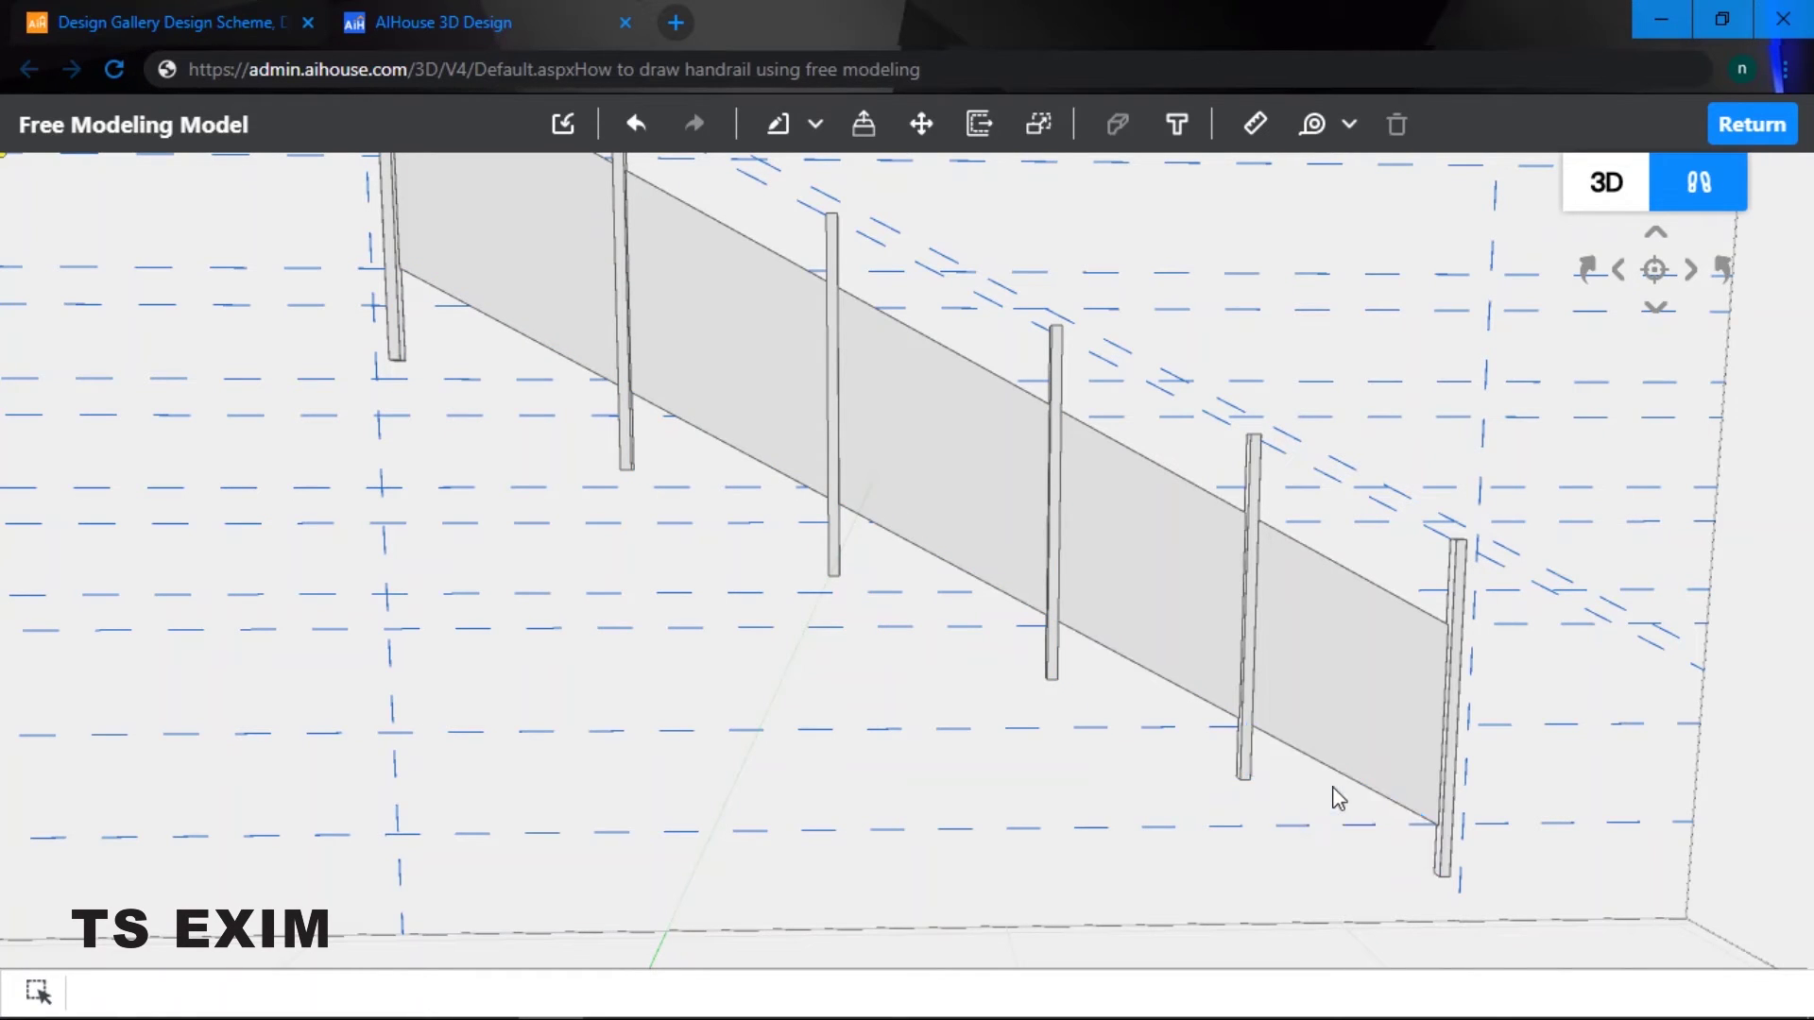
# - Combine the faces of each of the three highest posts into a separate object per post
pyautogui.moveTo(1352, 762); pyautogui.dragTo(1300, 753, button='middle')
pyautogui.scroll(-3, 1300, 753)
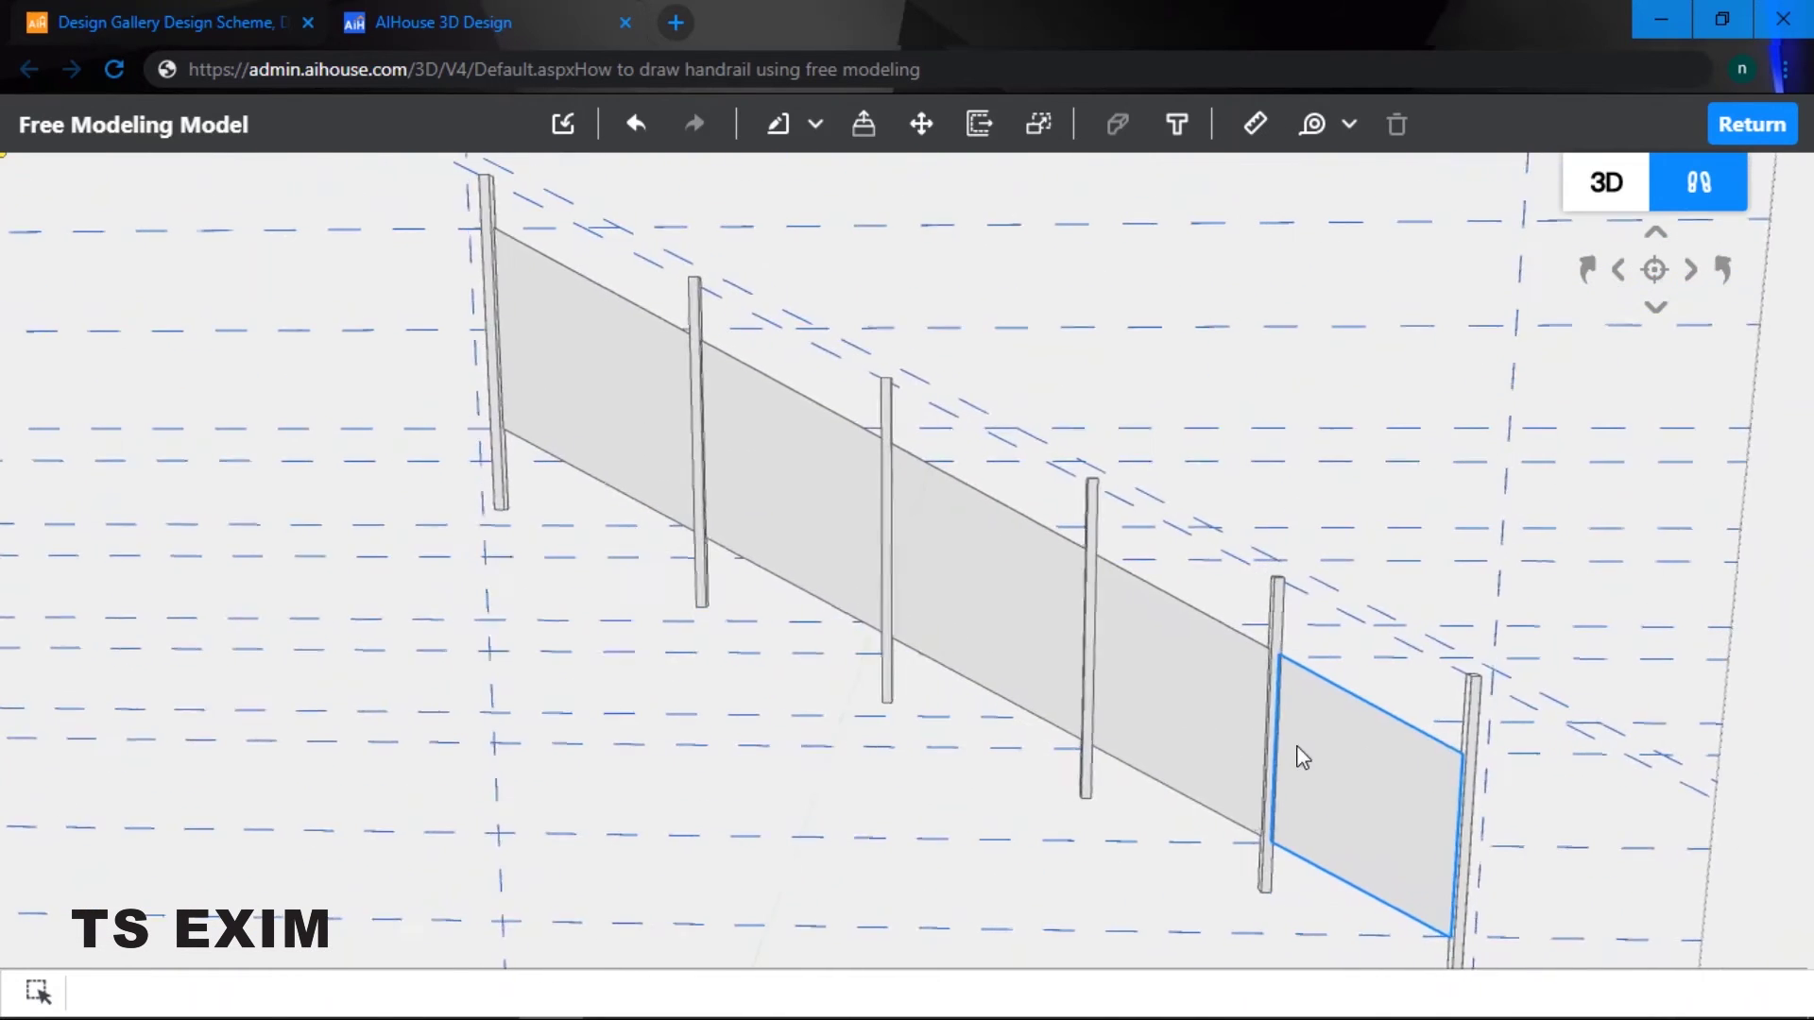
pyautogui.click(1411, 759)
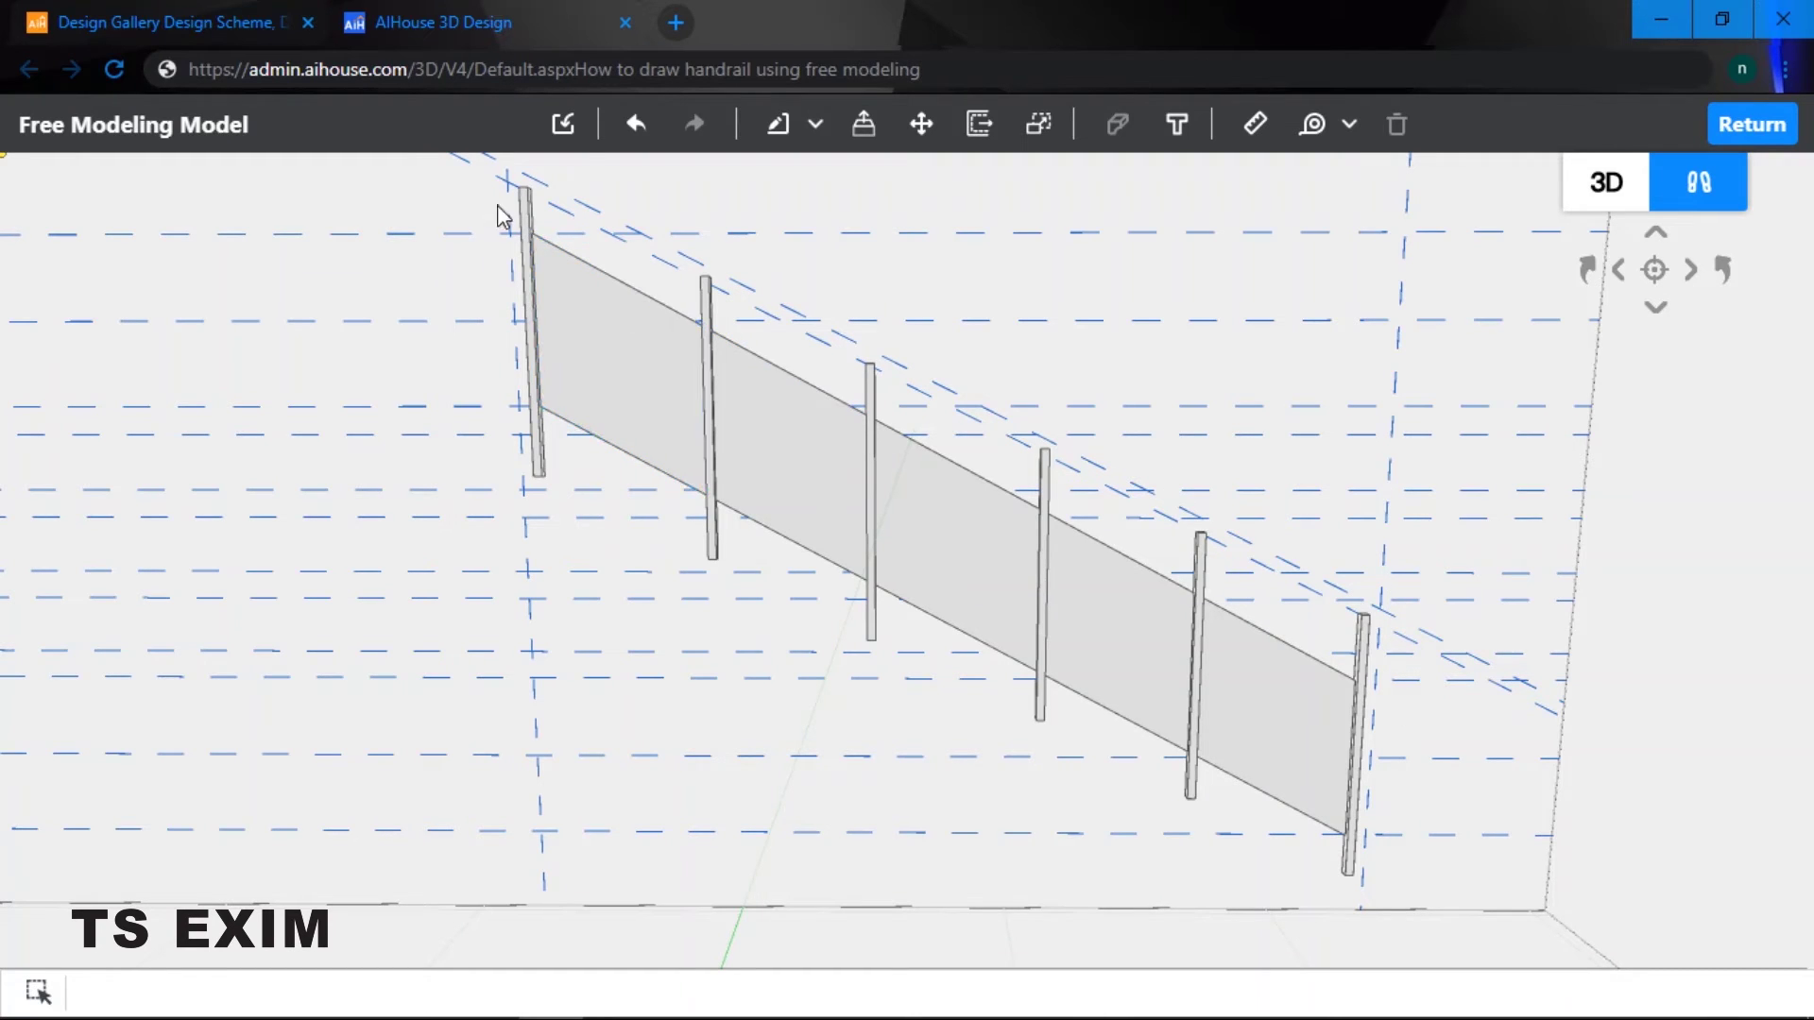
pyautogui.click(557, 513)
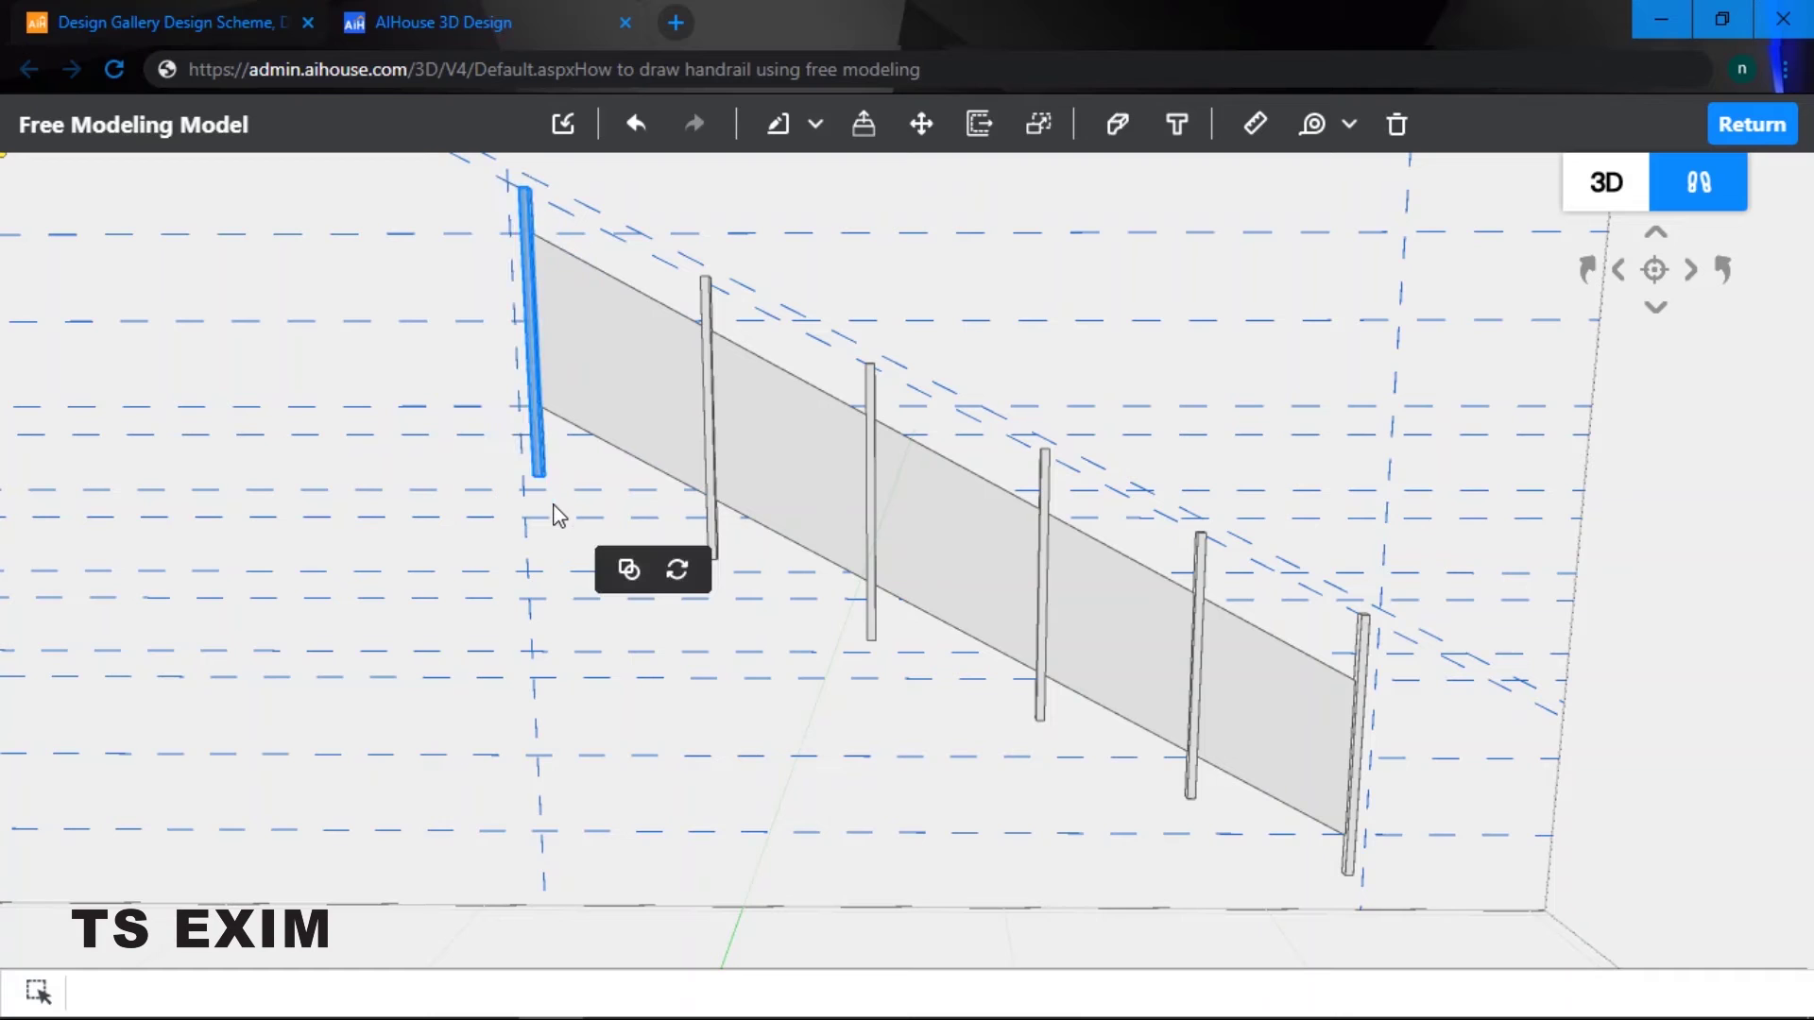
pyautogui.click(628, 569)
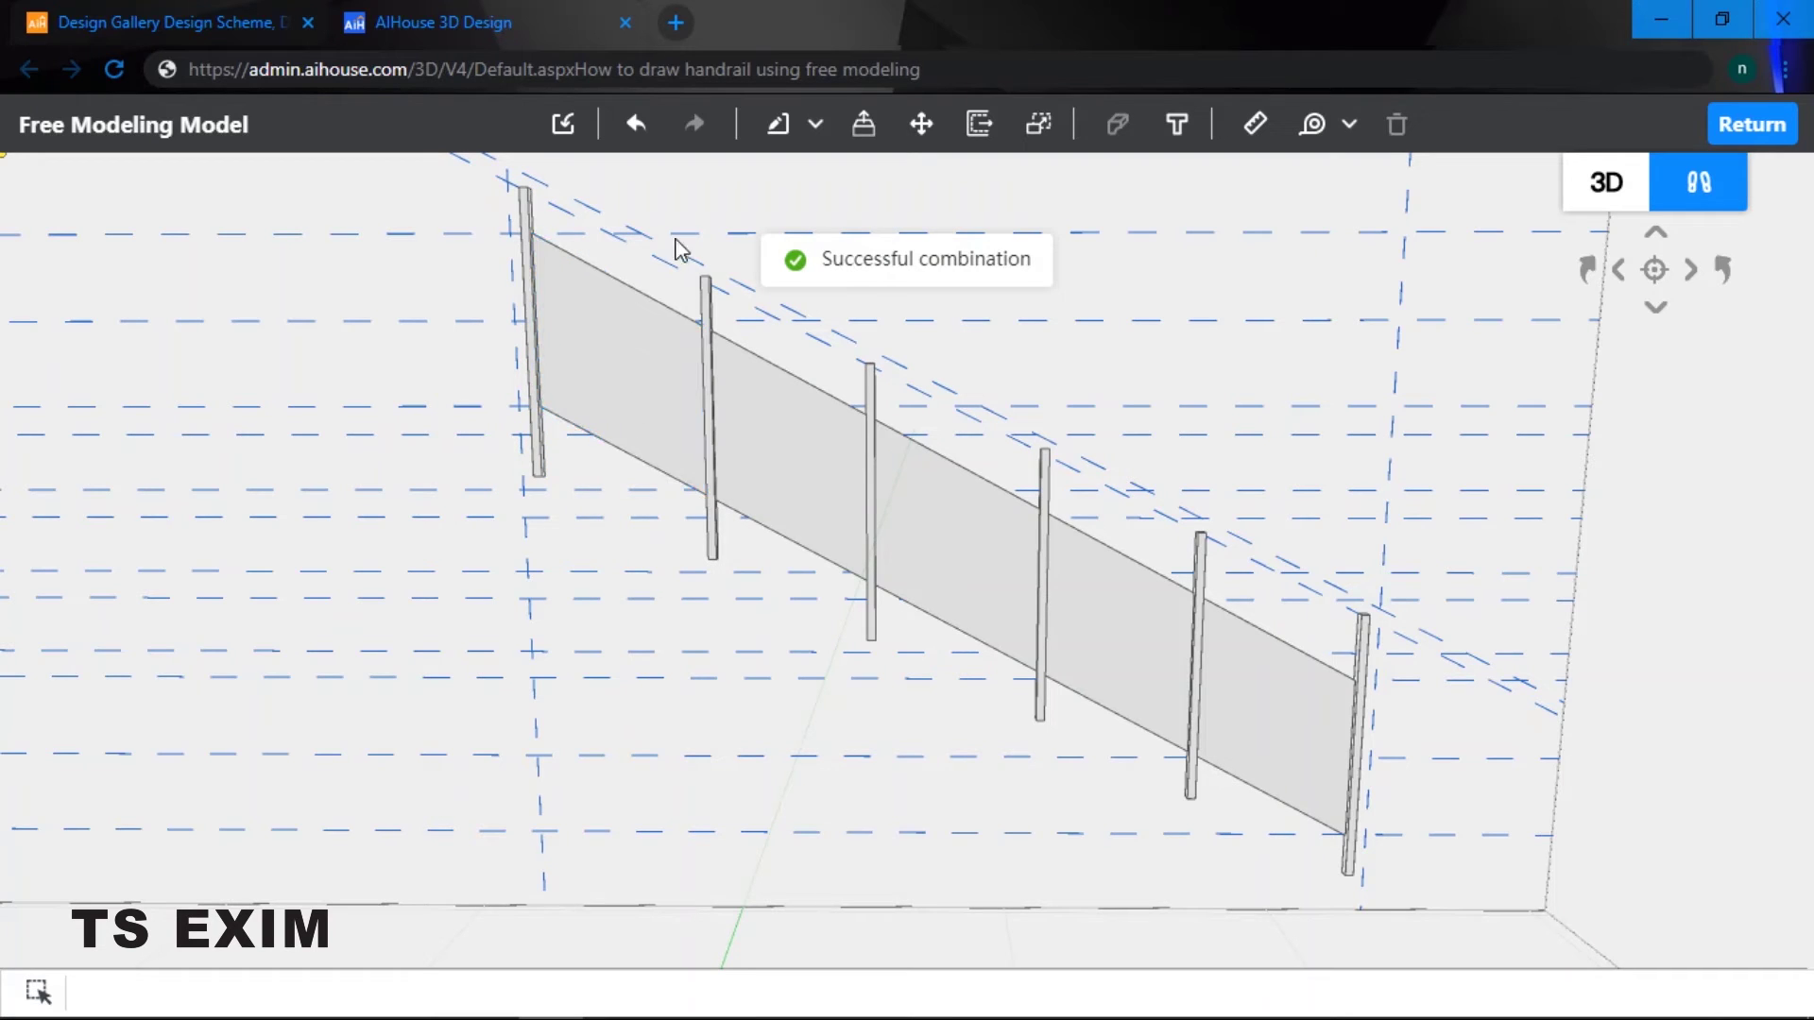
pyautogui.moveTo(738, 614); pyautogui.dragTo(738, 614)
pyautogui.hotkey('ctrl', 'g')
pyautogui.click(905, 695)
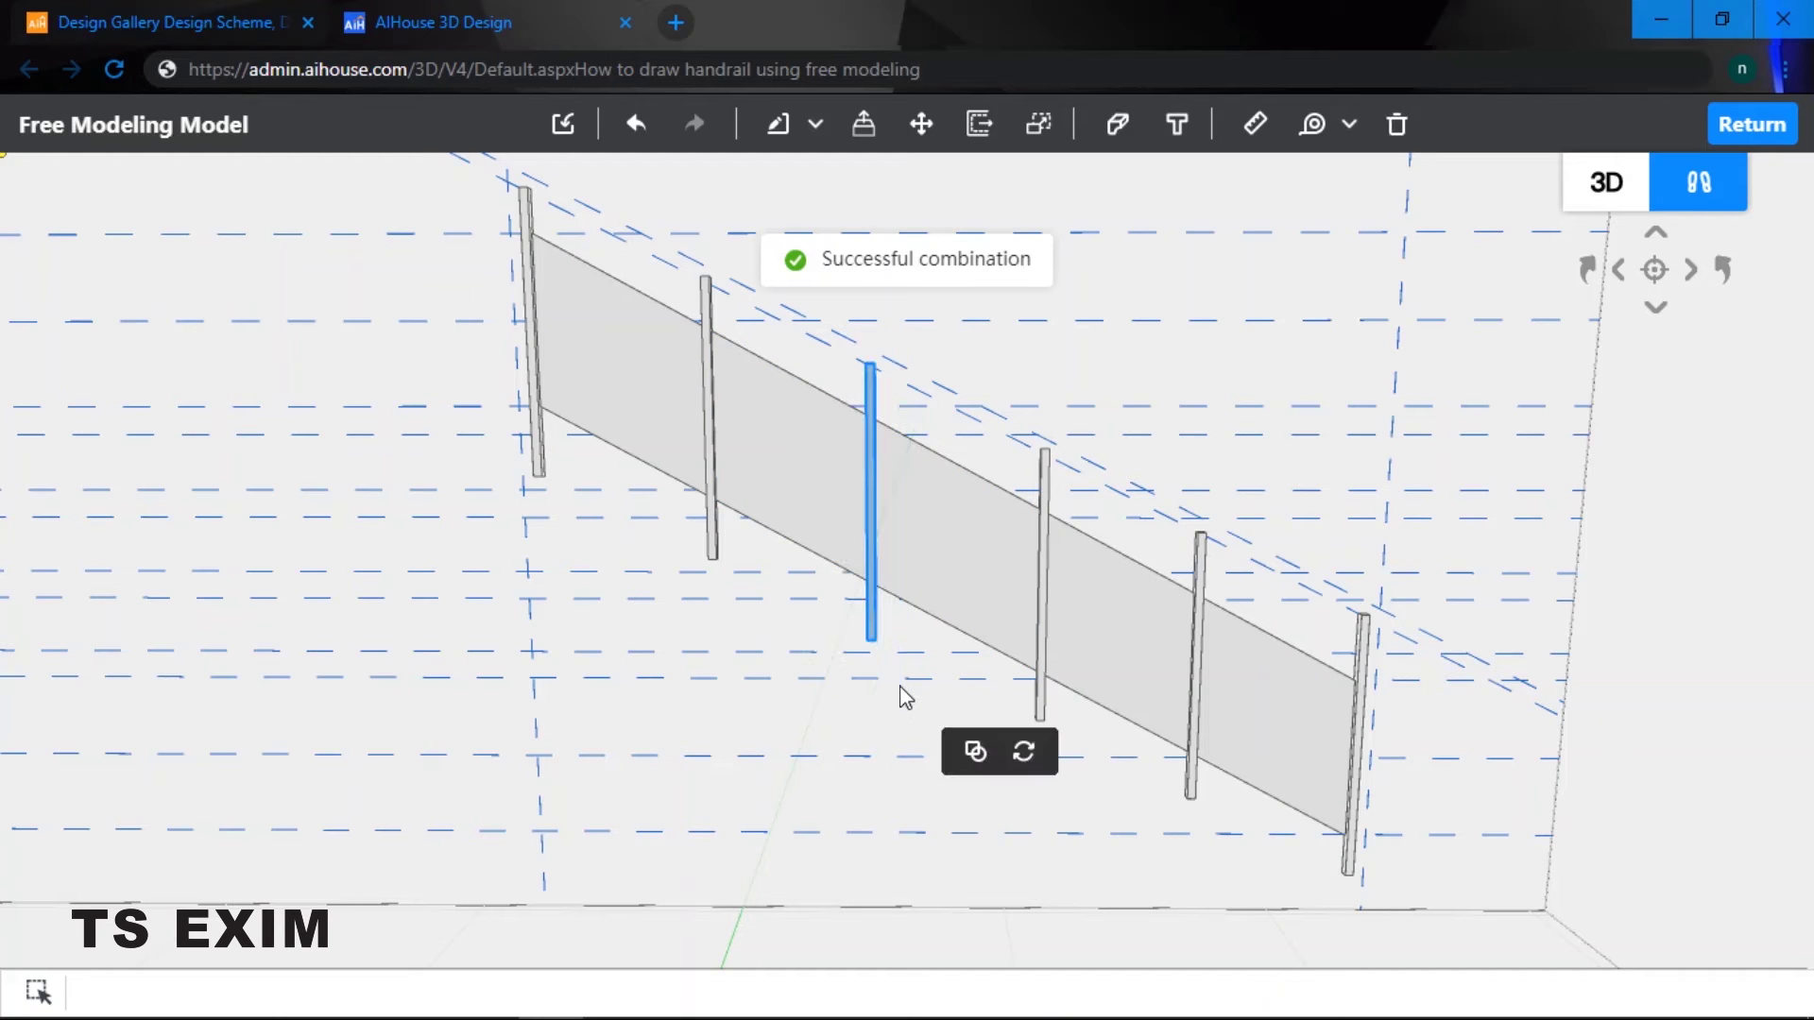
pyautogui.click(901, 689)
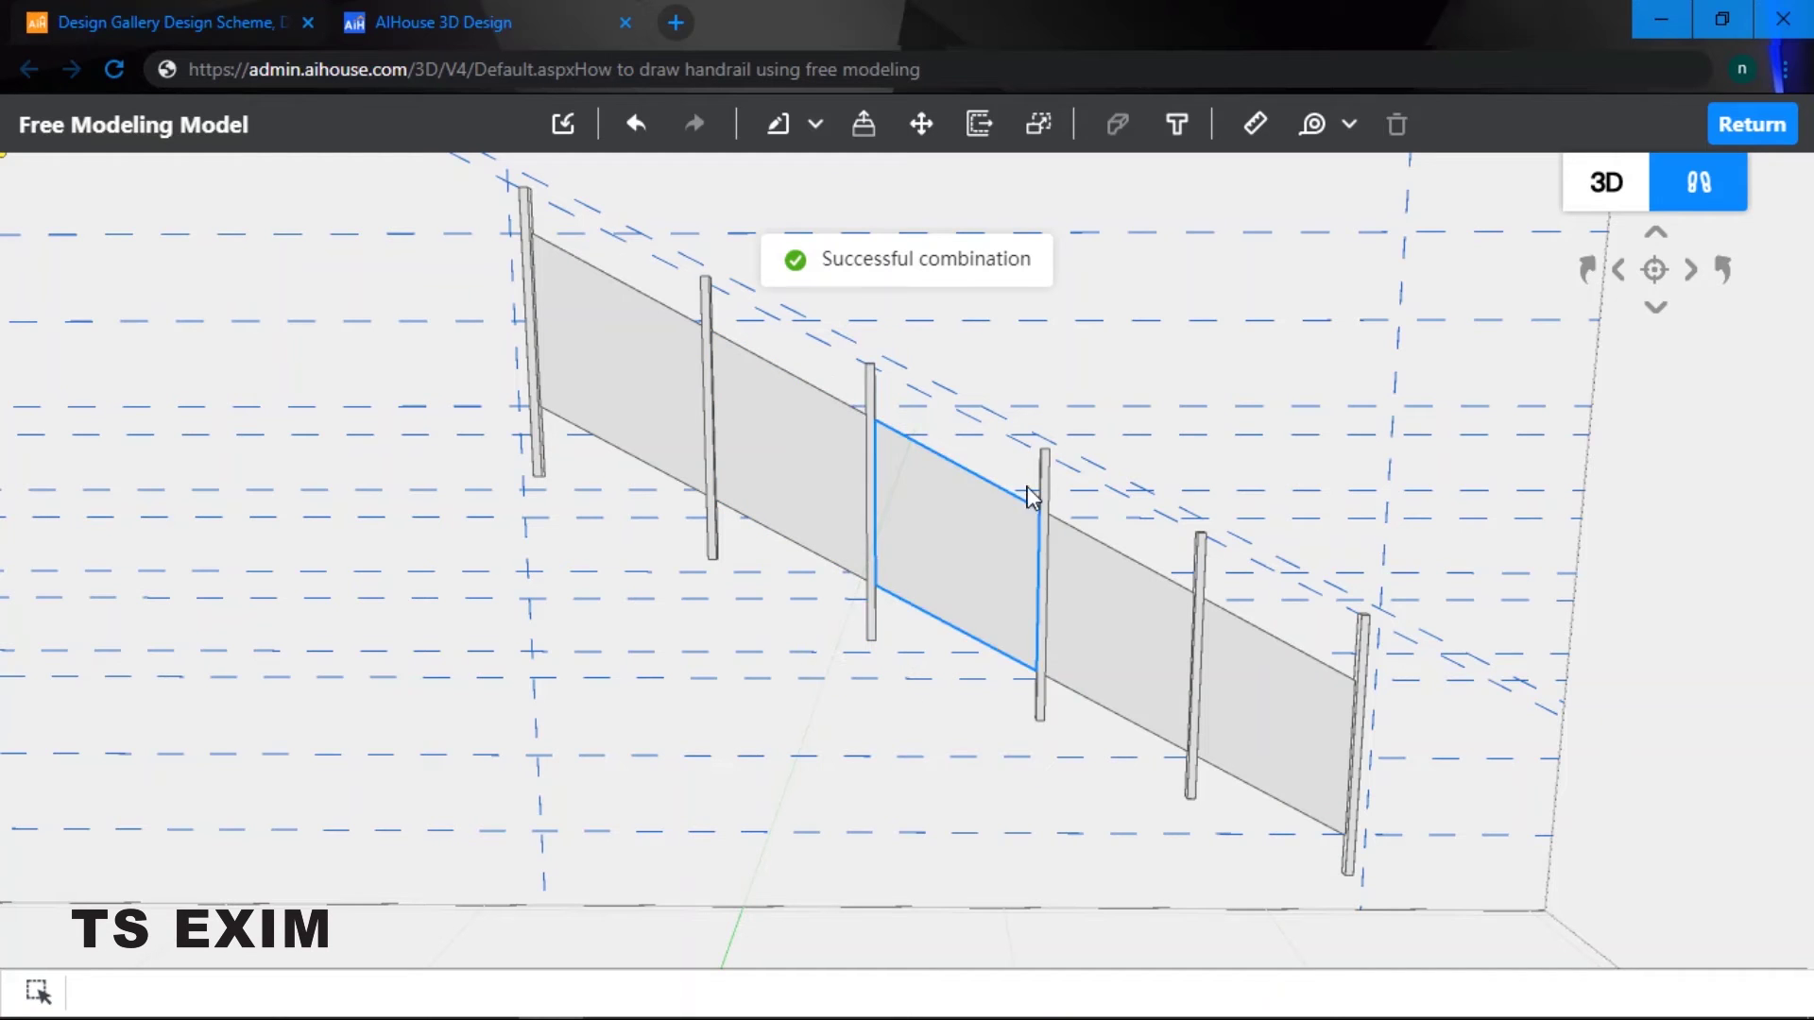
# - Combine the faces of each of the three lowest posts into a separate object per post
pyautogui.click(1091, 759)
pyautogui.click(1095, 770)
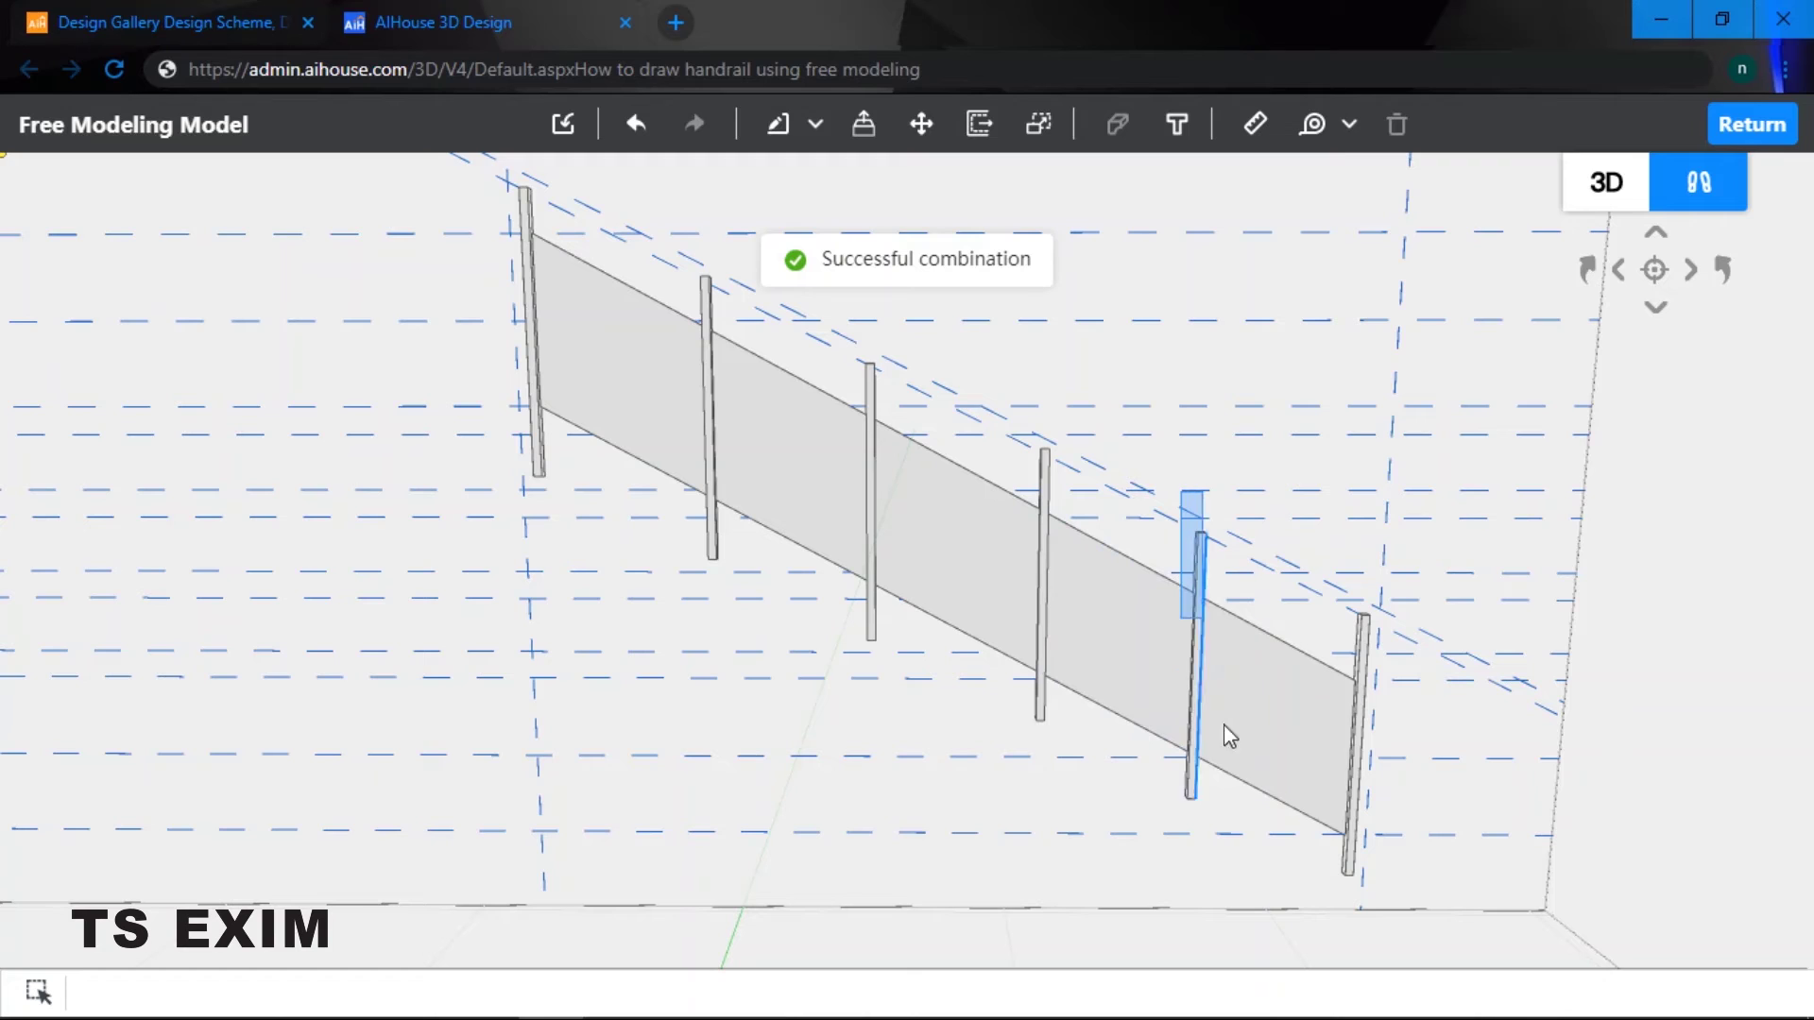
pyautogui.click(1228, 845)
pyautogui.click(1228, 846)
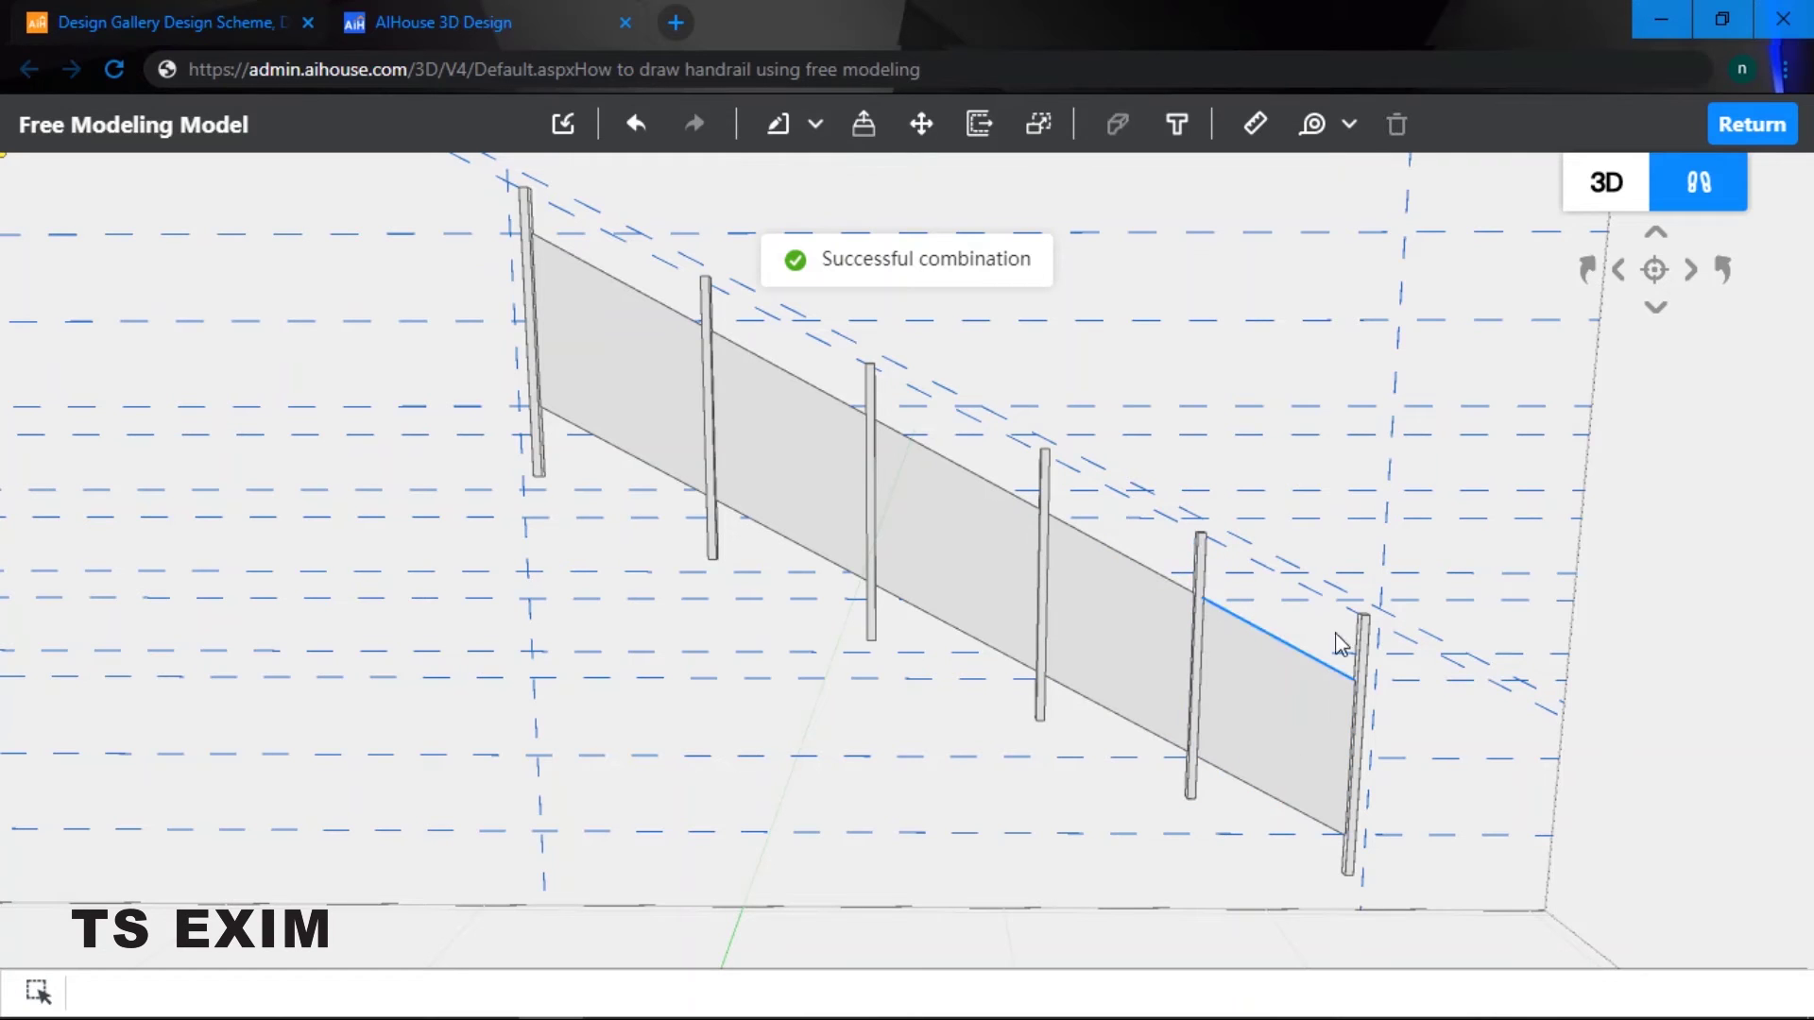
pyautogui.click(1387, 913)
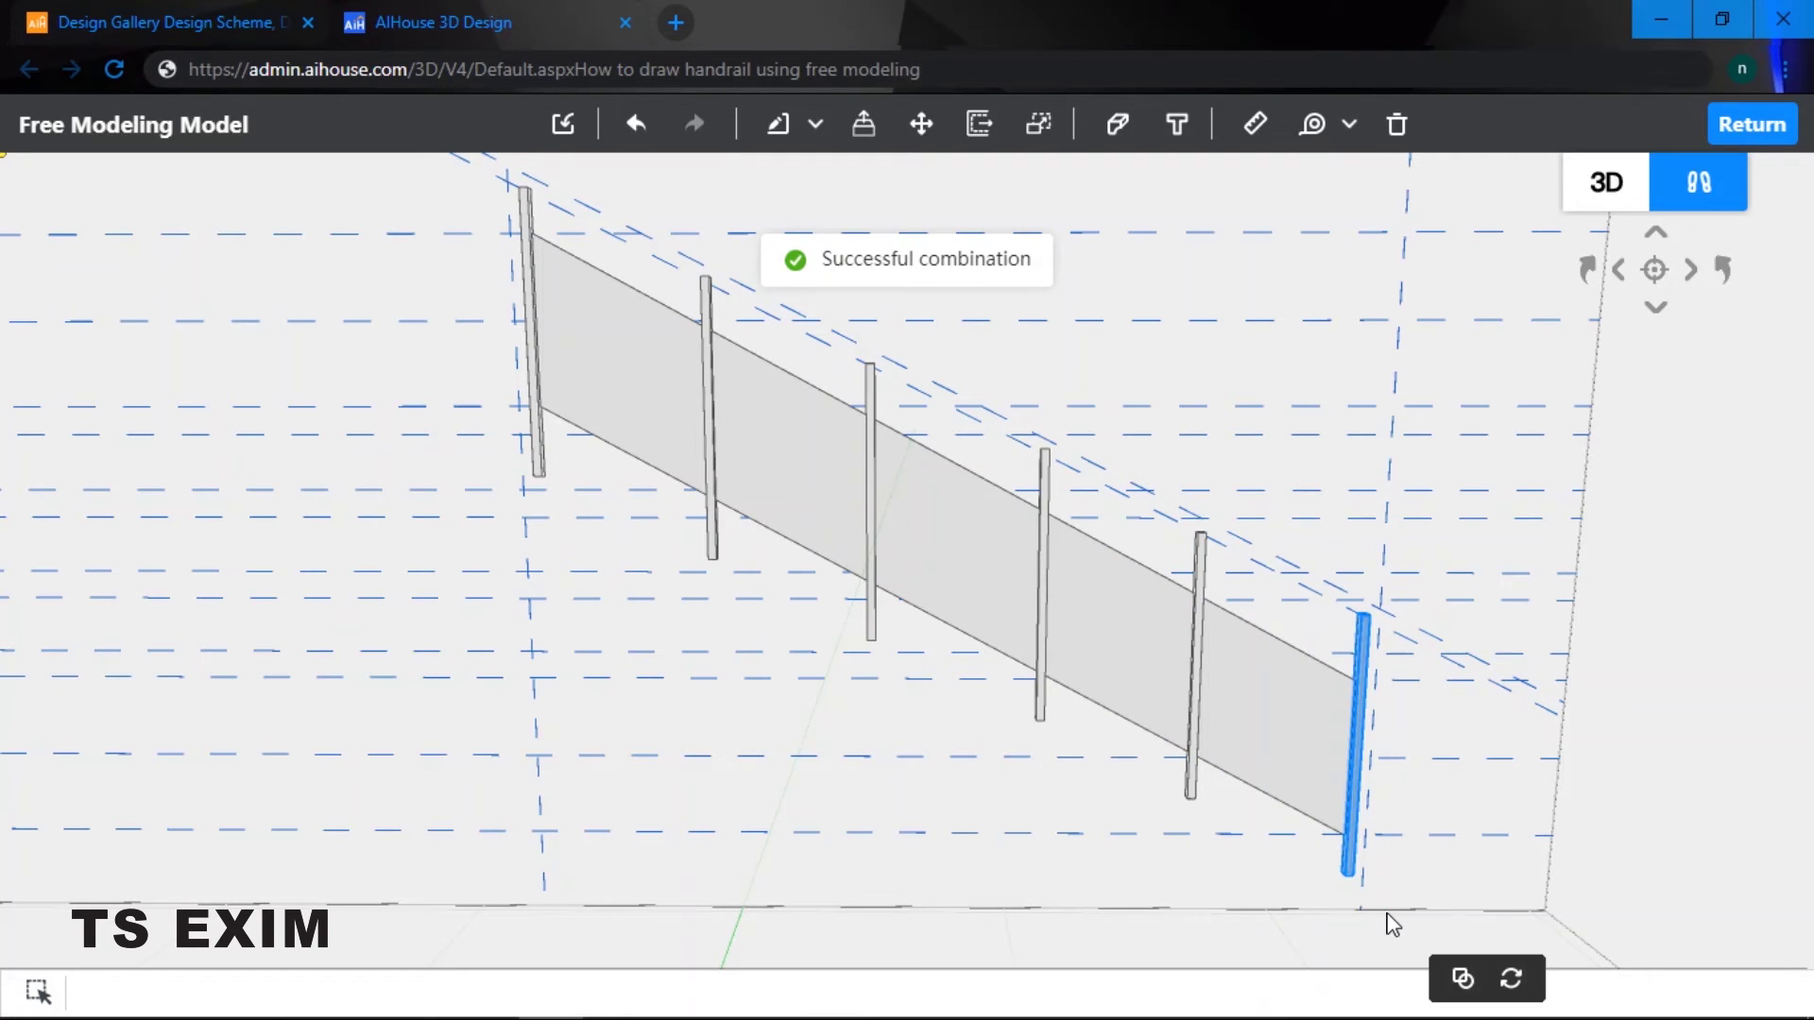
pyautogui.click(1393, 924)
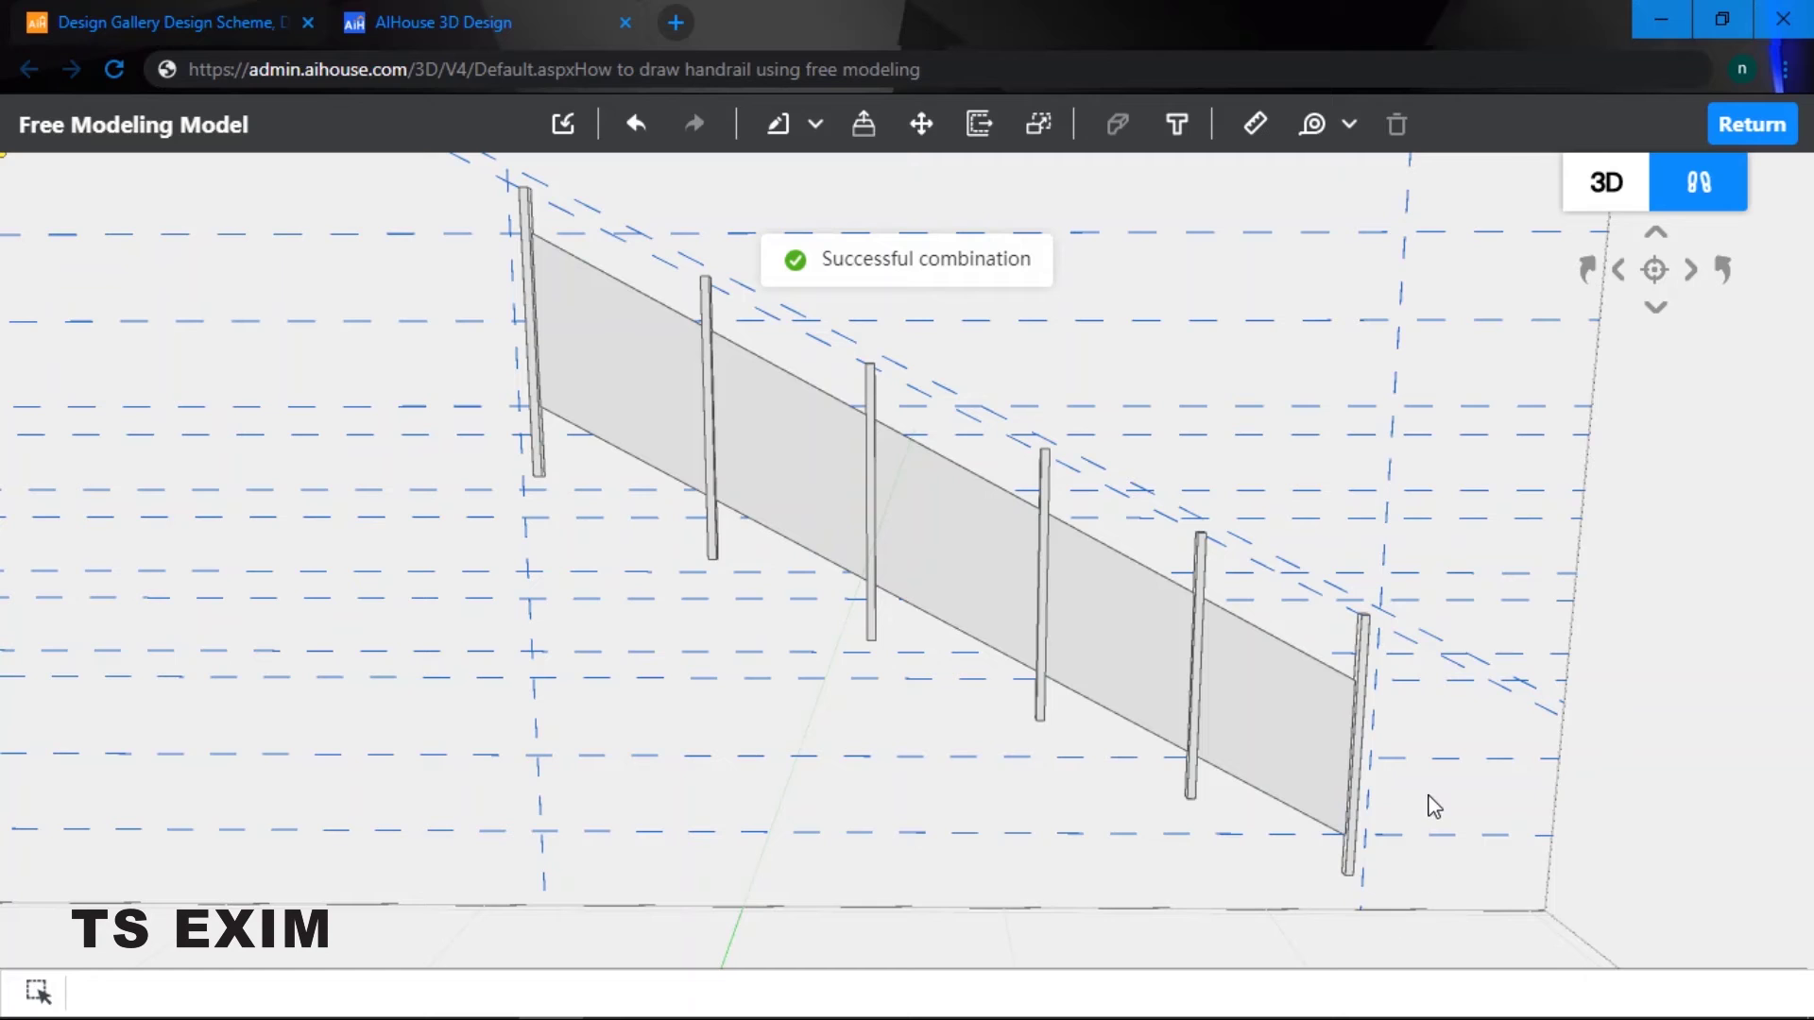
# - Examine the posts and sloped panels up close and from several angles
pyautogui.scroll(-1, 1423, 786)
pyautogui.scroll(2, 1401, 728)
pyautogui.moveTo(1397, 721); pyautogui.dragTo(1257, 777, button='middle')
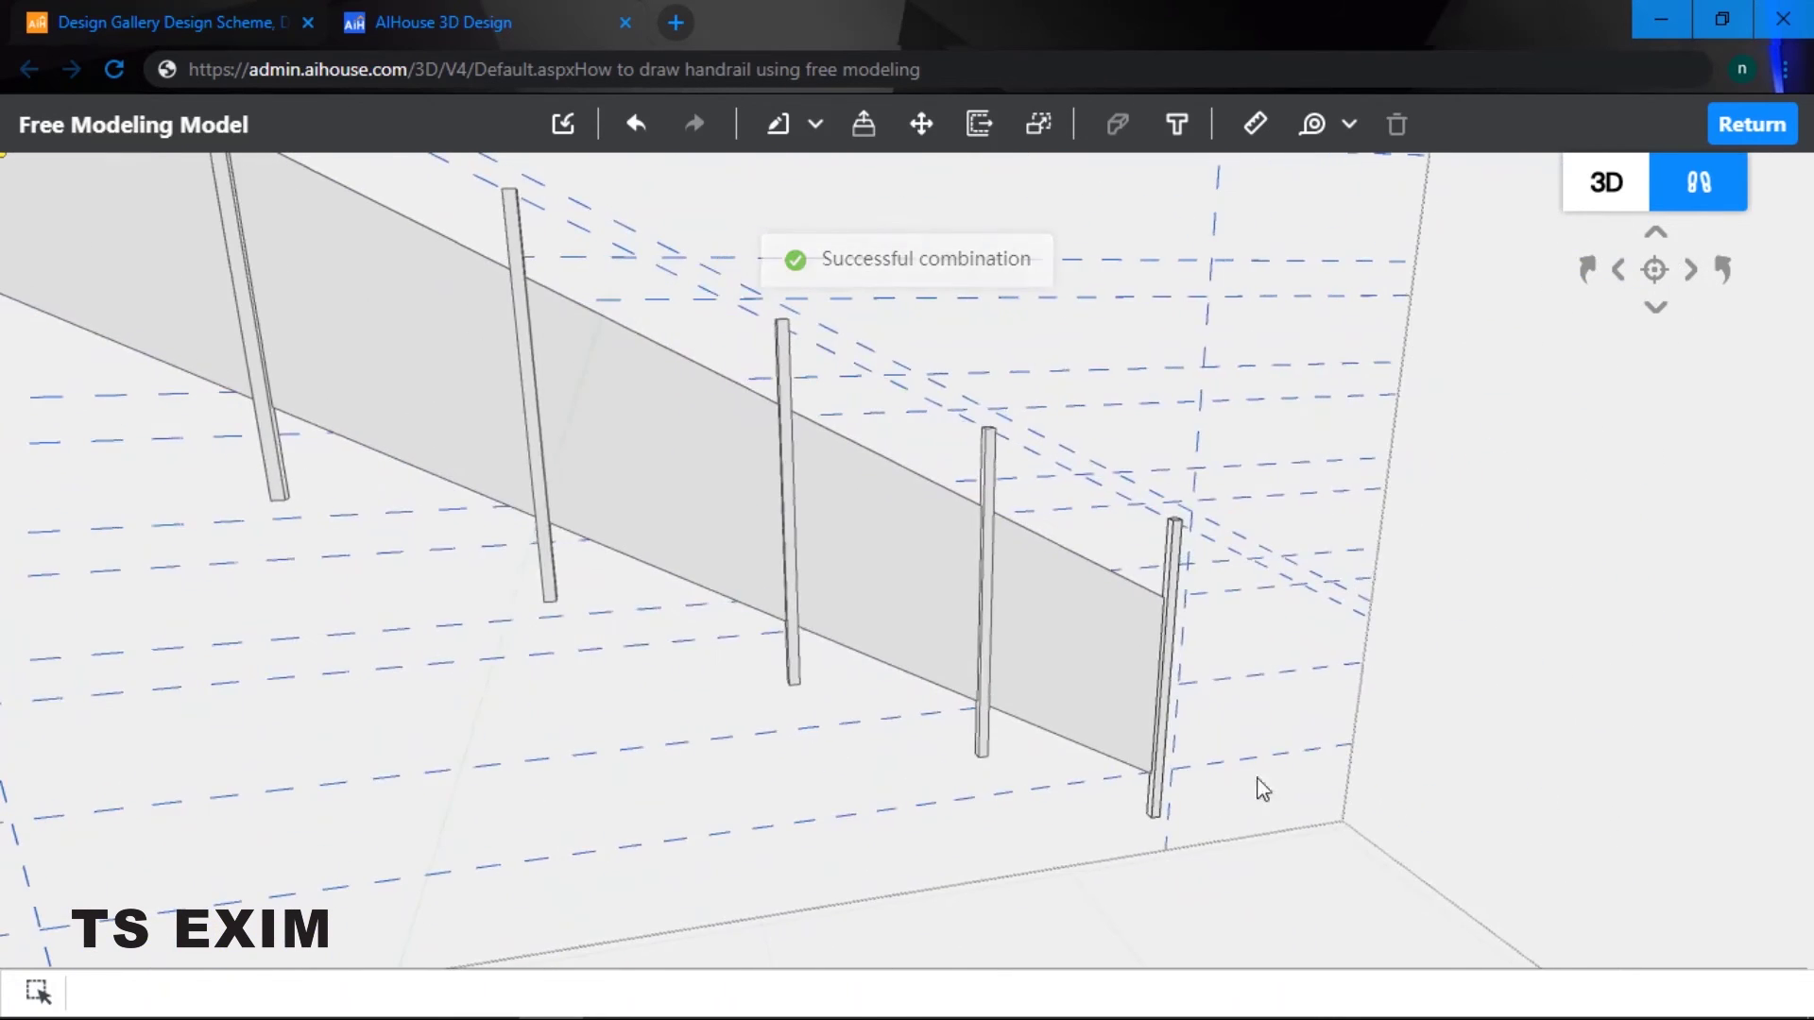
pyautogui.scroll(2, 1199, 729)
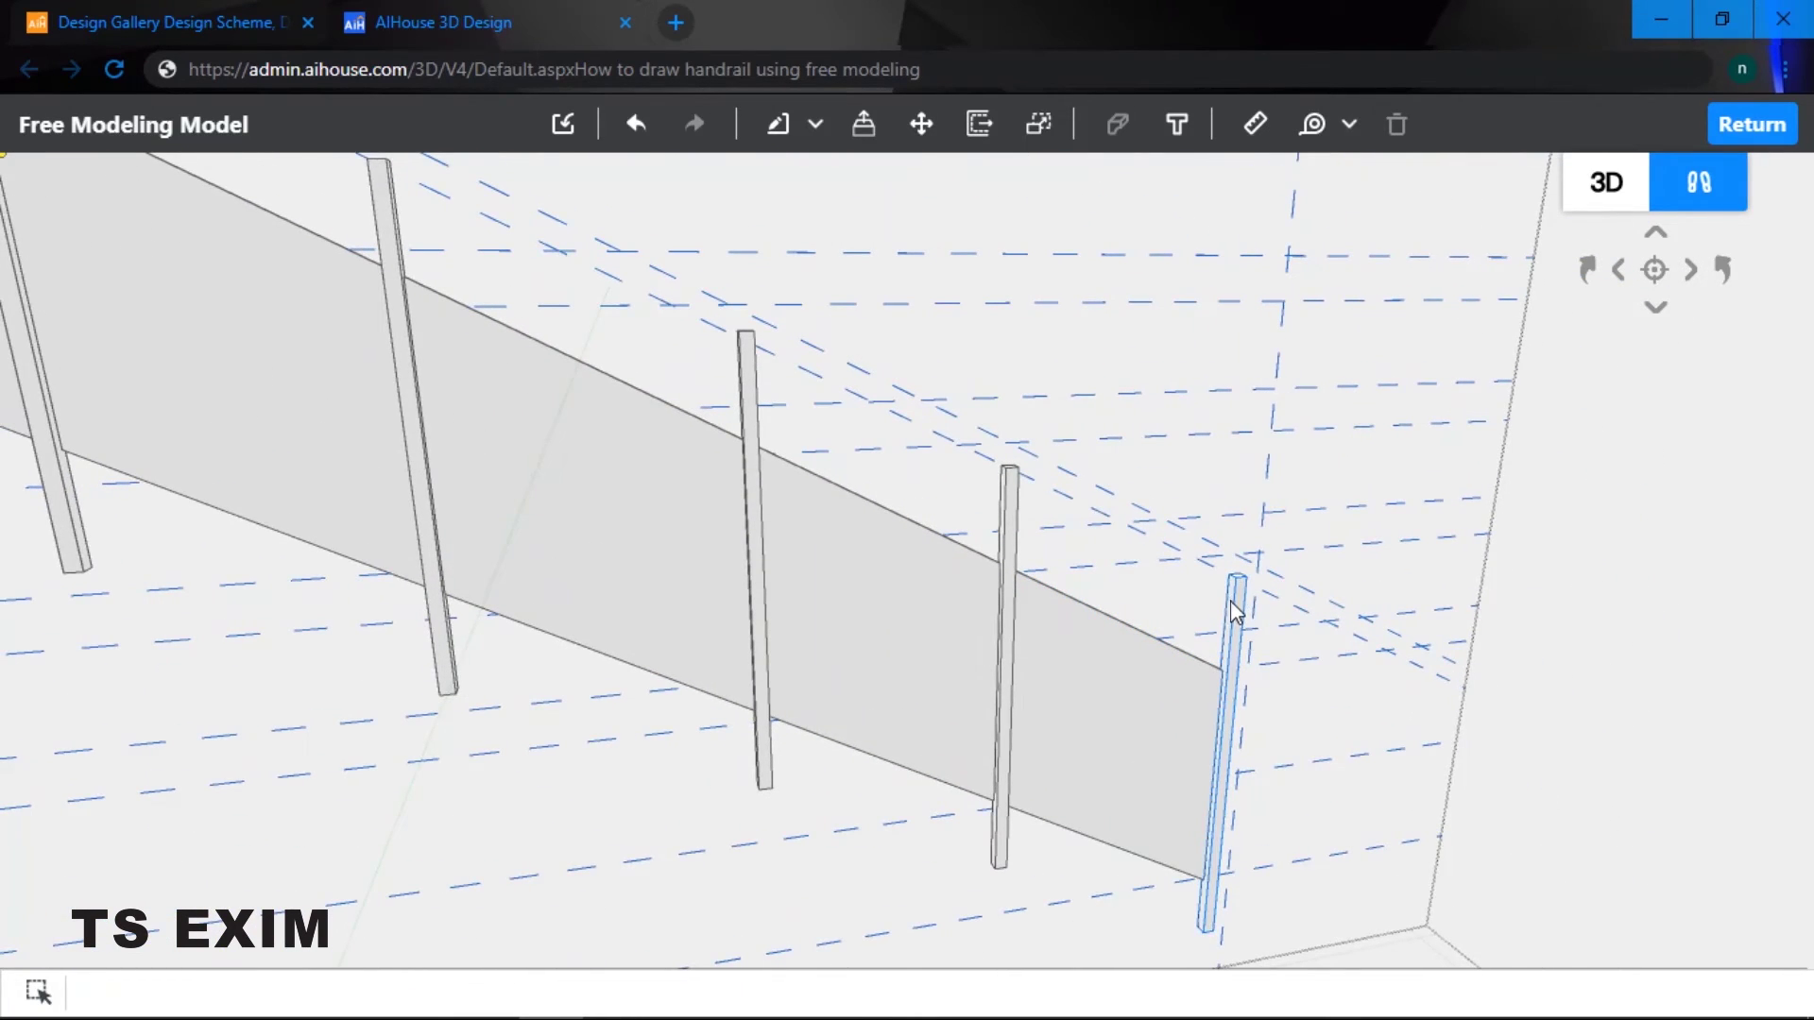
pyautogui.press('d')
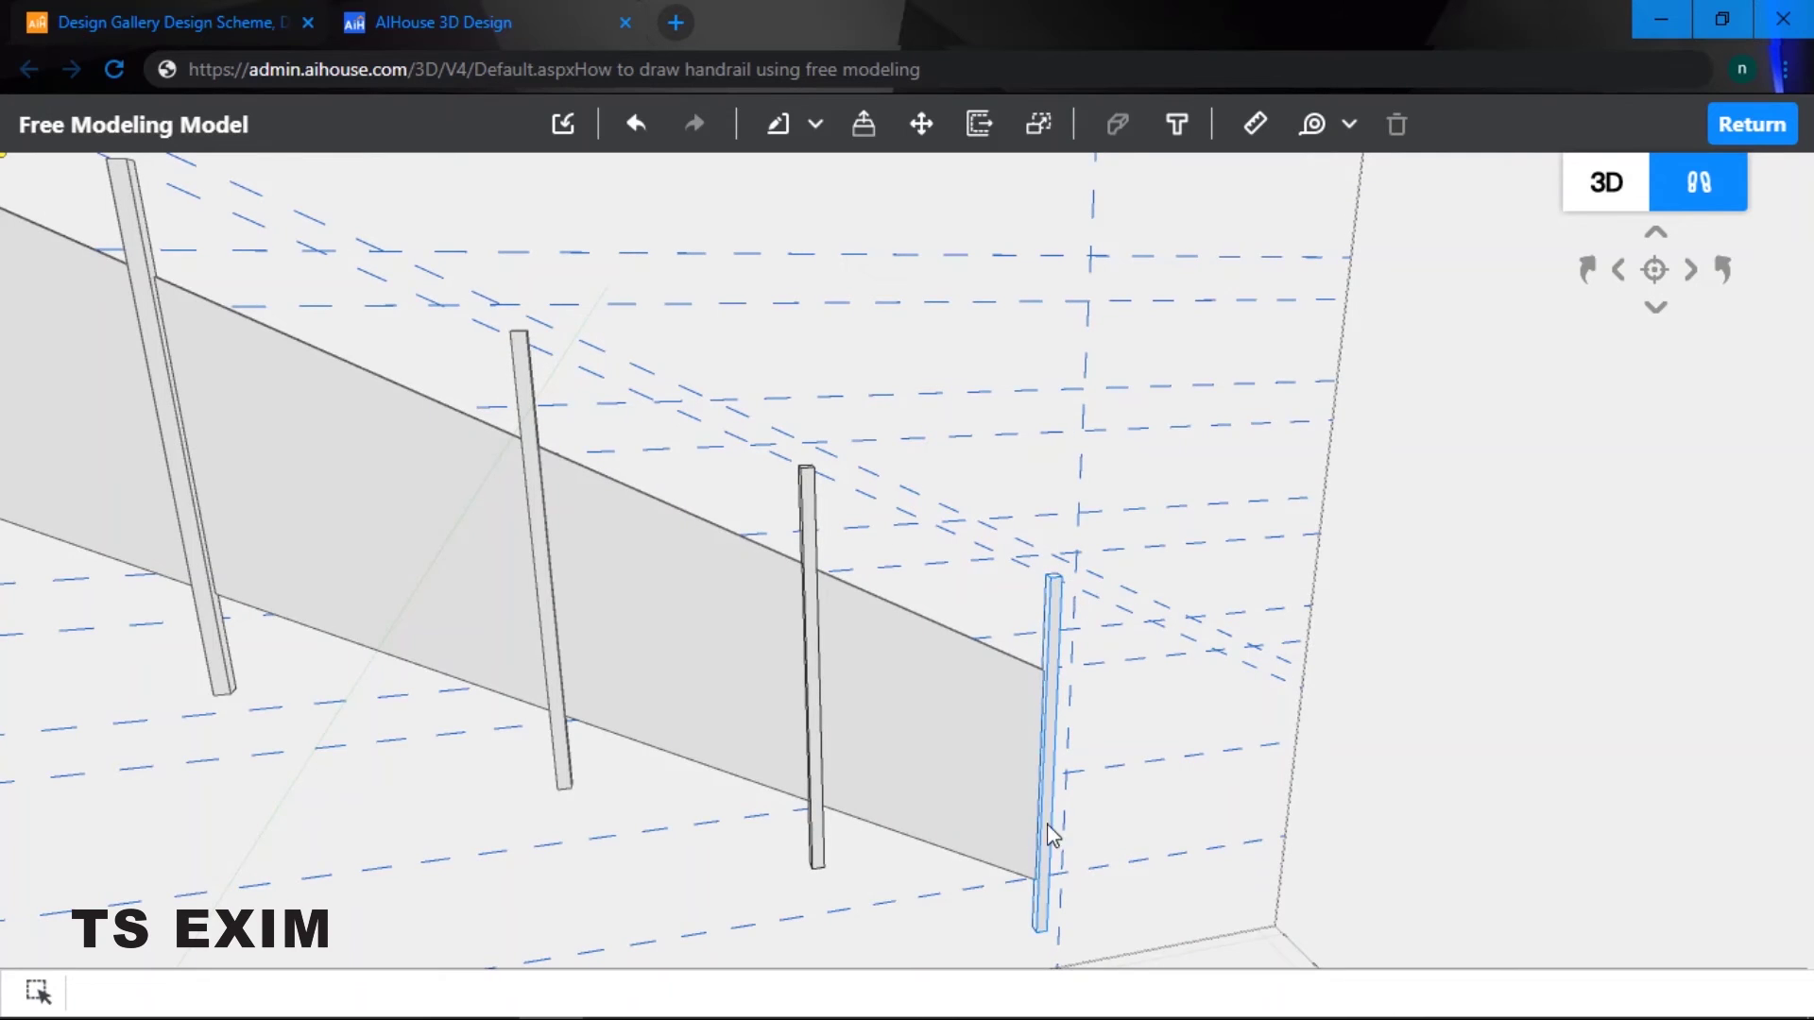
pyautogui.moveTo(1045, 831); pyautogui.dragTo(1073, 774)
pyautogui.scroll(-2, 1036, 728)
pyautogui.scroll(3, 1033, 729)
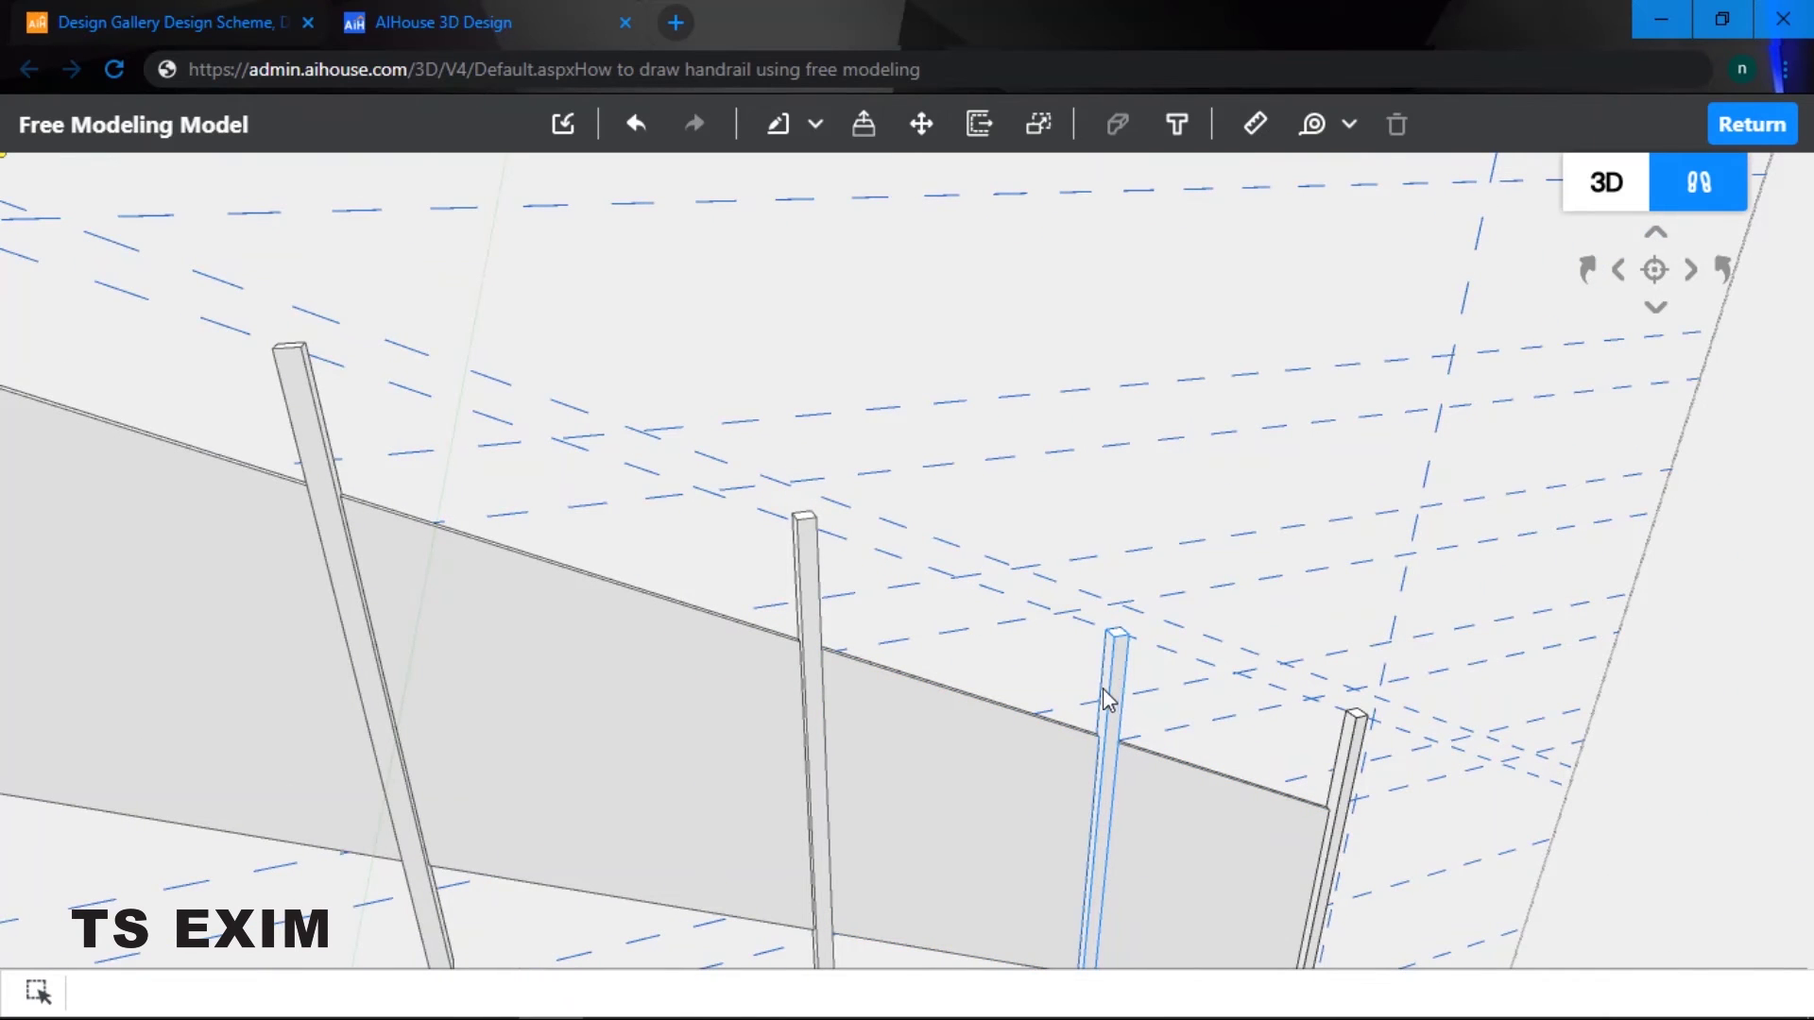
pyautogui.moveTo(1109, 699); pyautogui.dragTo(584, 650)
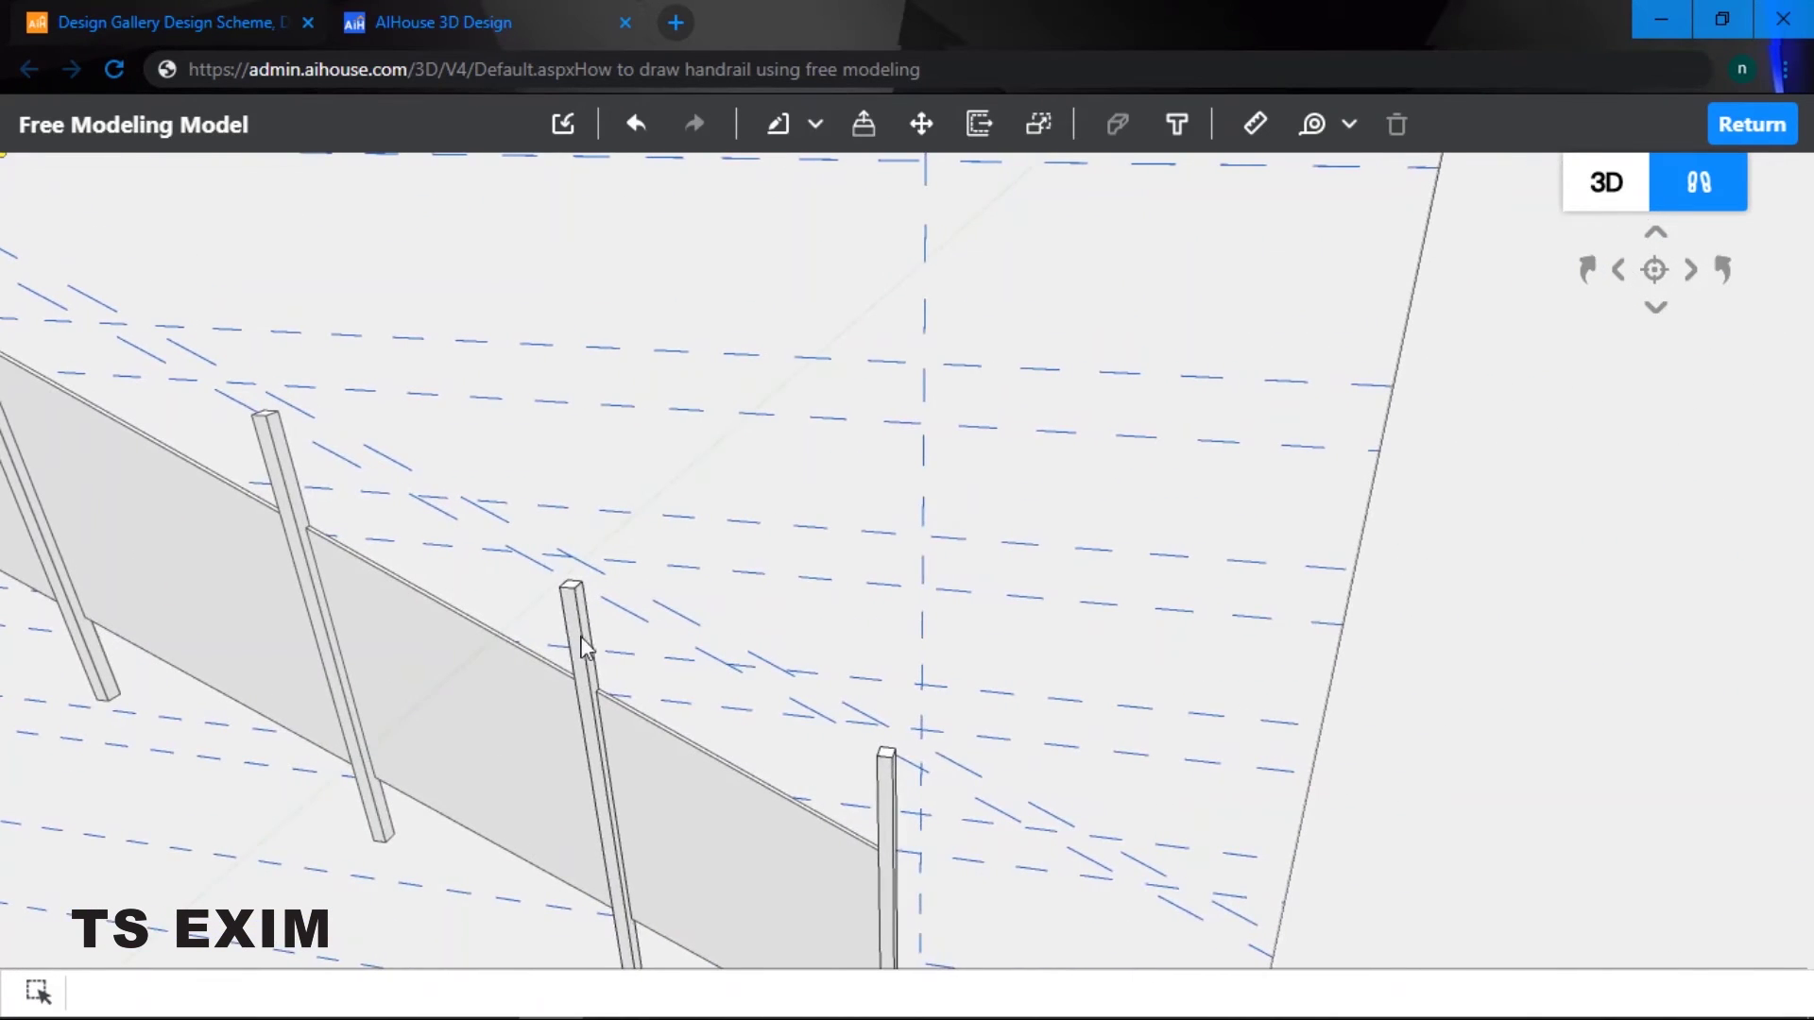
pyautogui.scroll(-3, 634, 658)
pyautogui.moveTo(699, 708); pyautogui.dragTo(1242, 436)
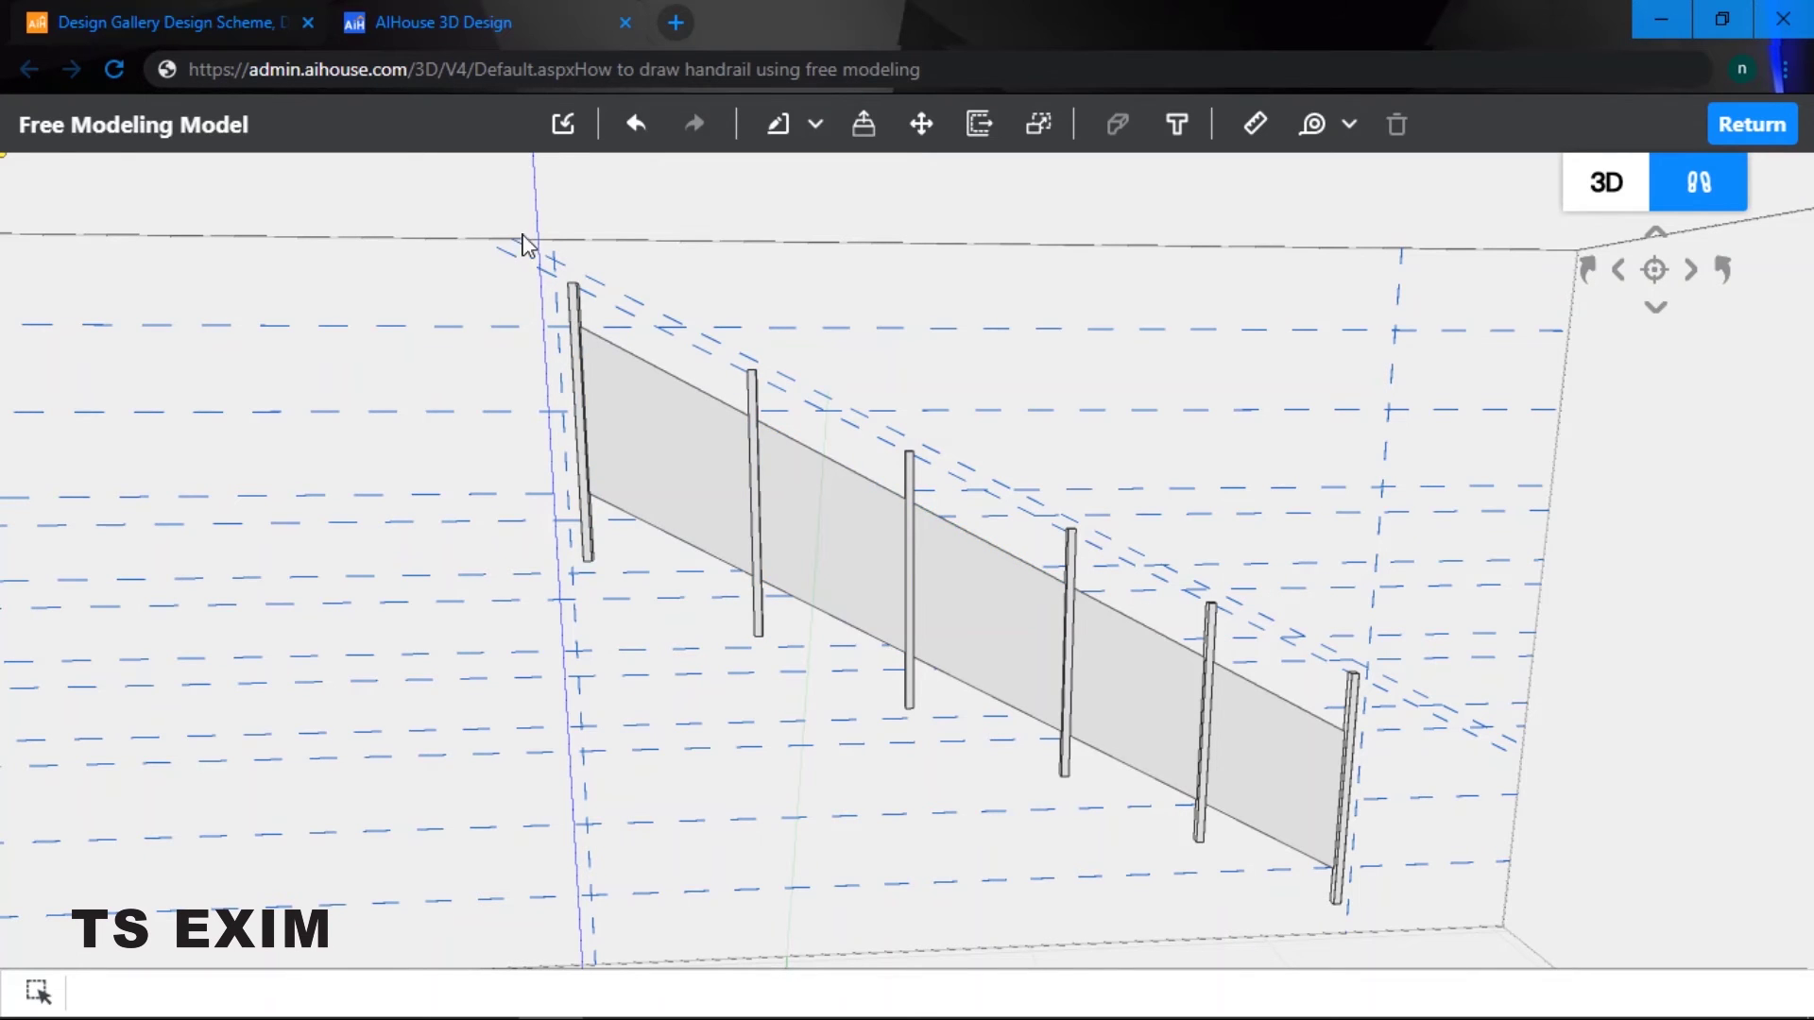
# - Combine all six posts and the sloped panels into one handrail object
pyautogui.moveTo(526, 244); pyautogui.dragTo(1434, 942)
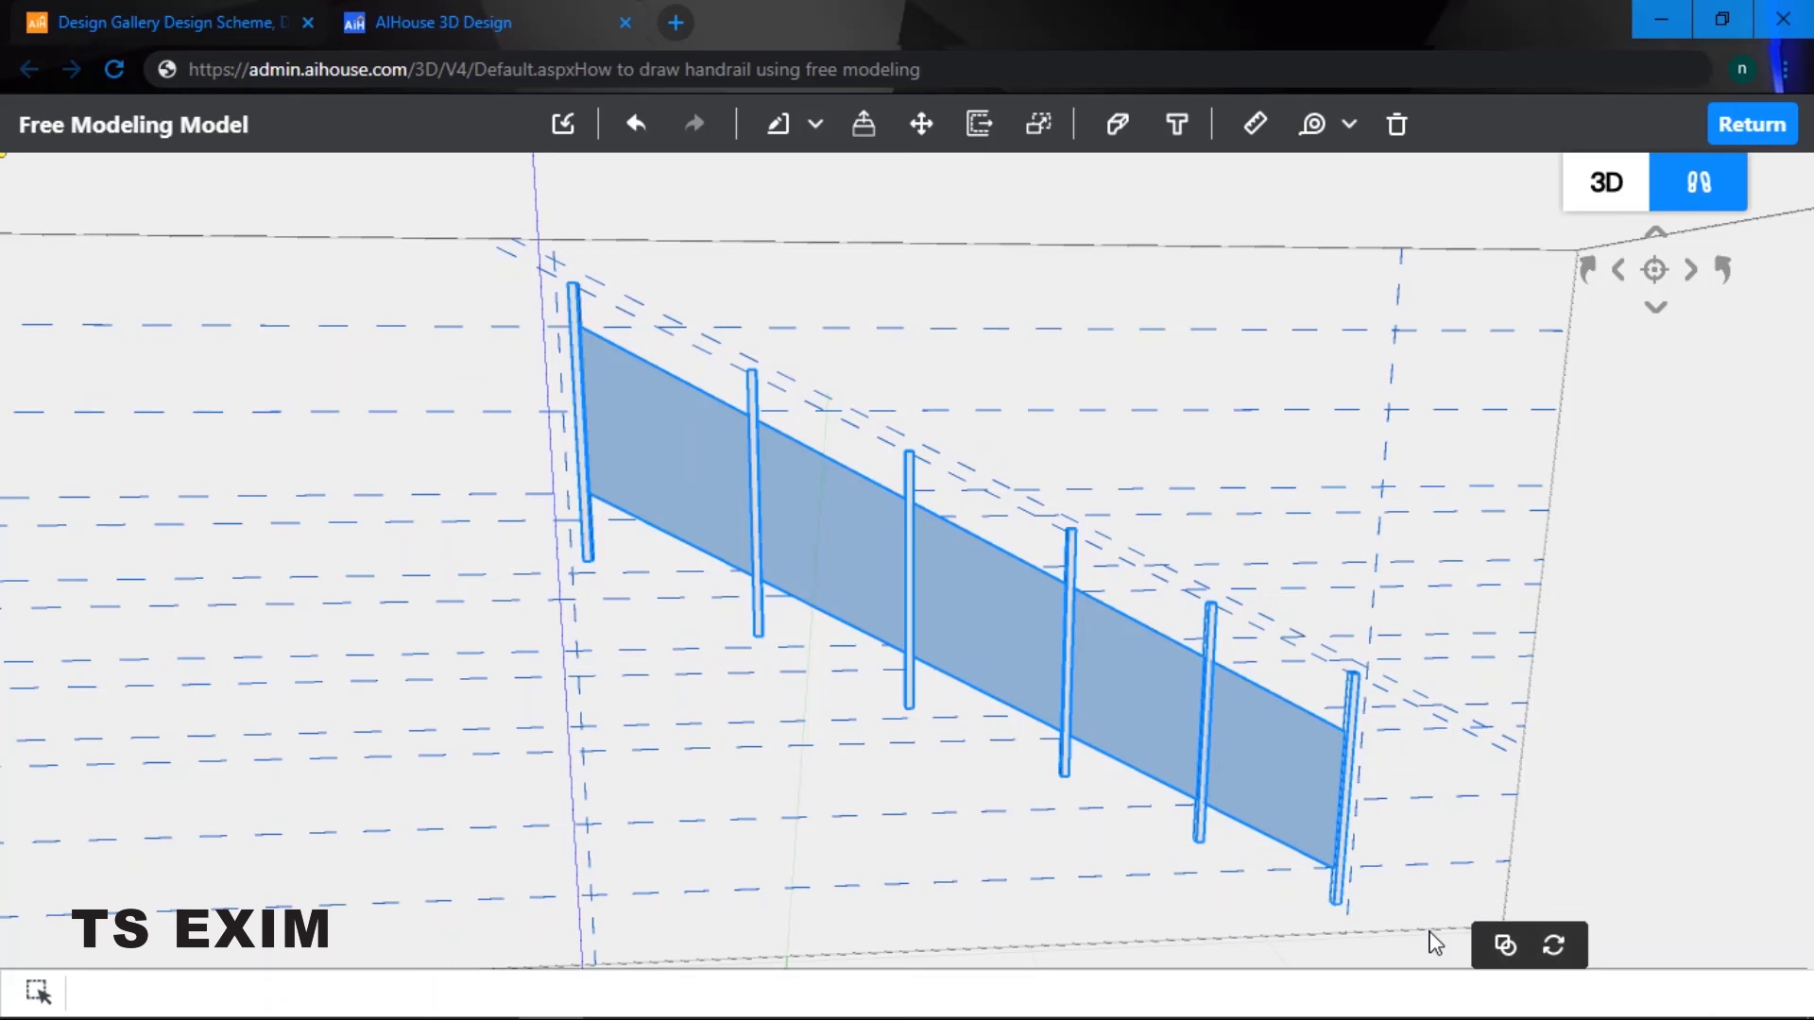
pyautogui.click(1505, 945)
# - Move the combined handrail 1000 away from the wall that holds the sublines, and finish moving
pyautogui.moveTo(1288, 681); pyautogui.dragTo(1133, 267)
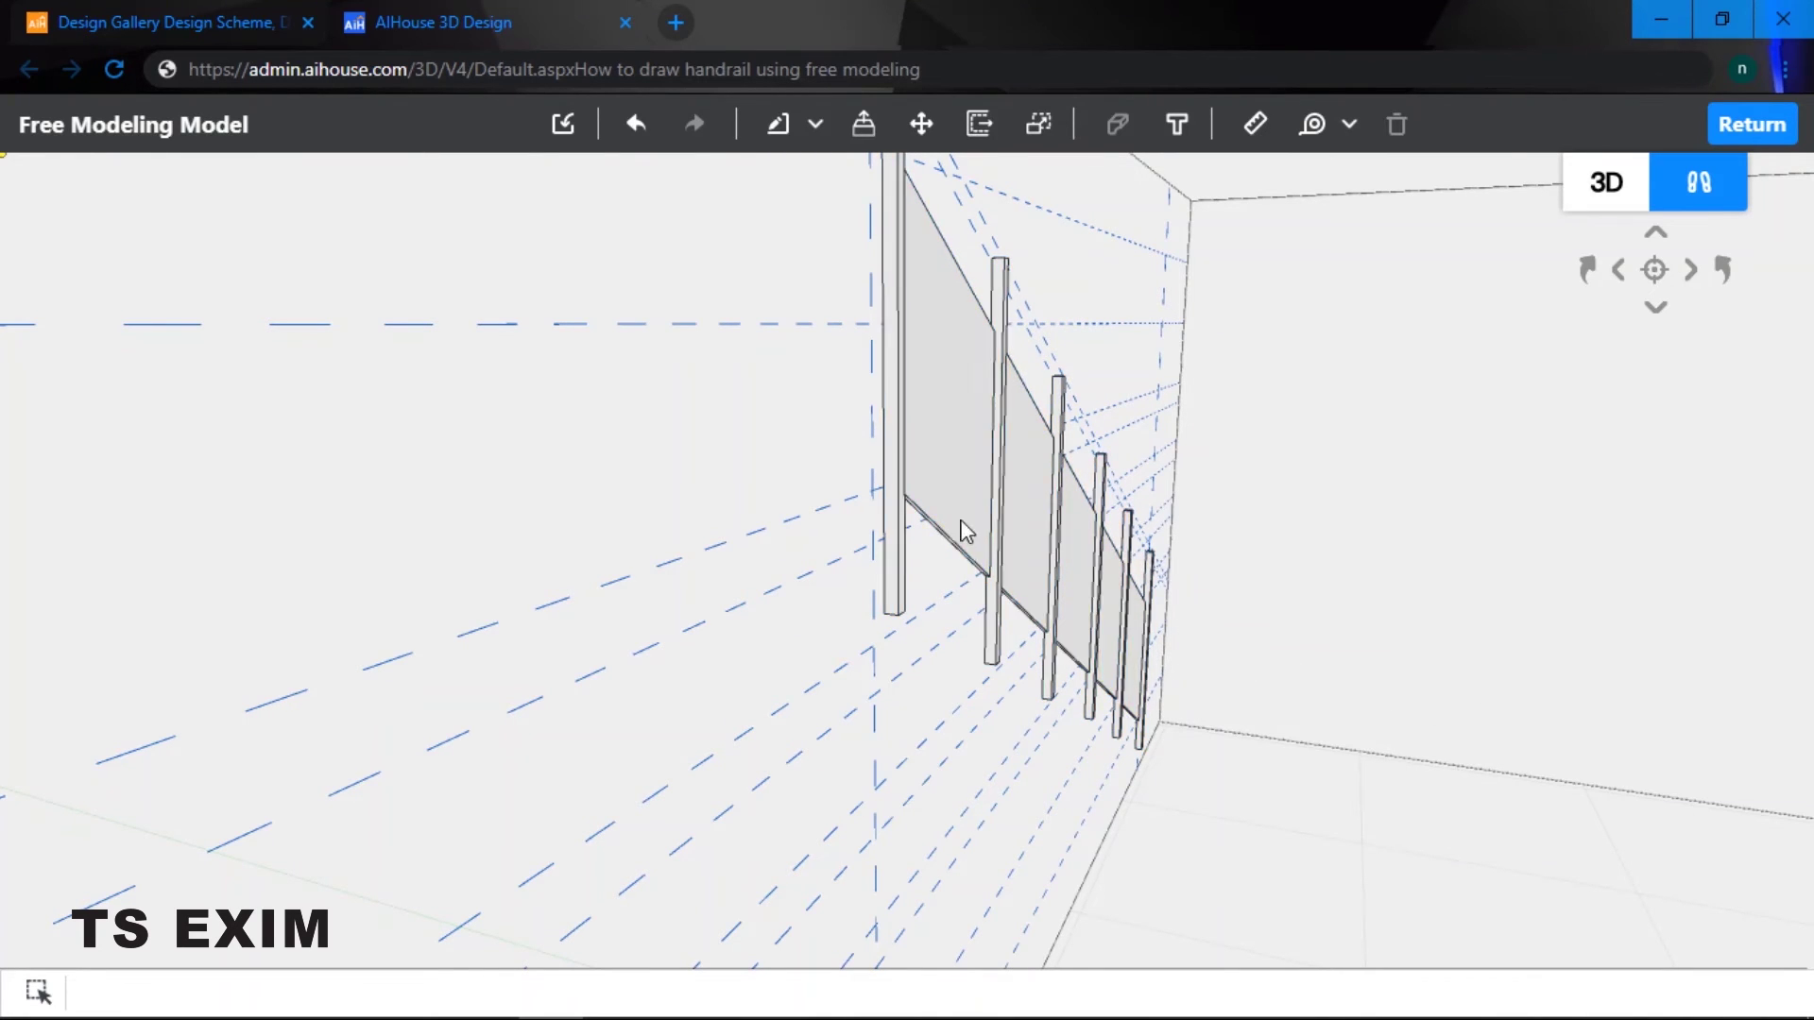
pyautogui.click(922, 123)
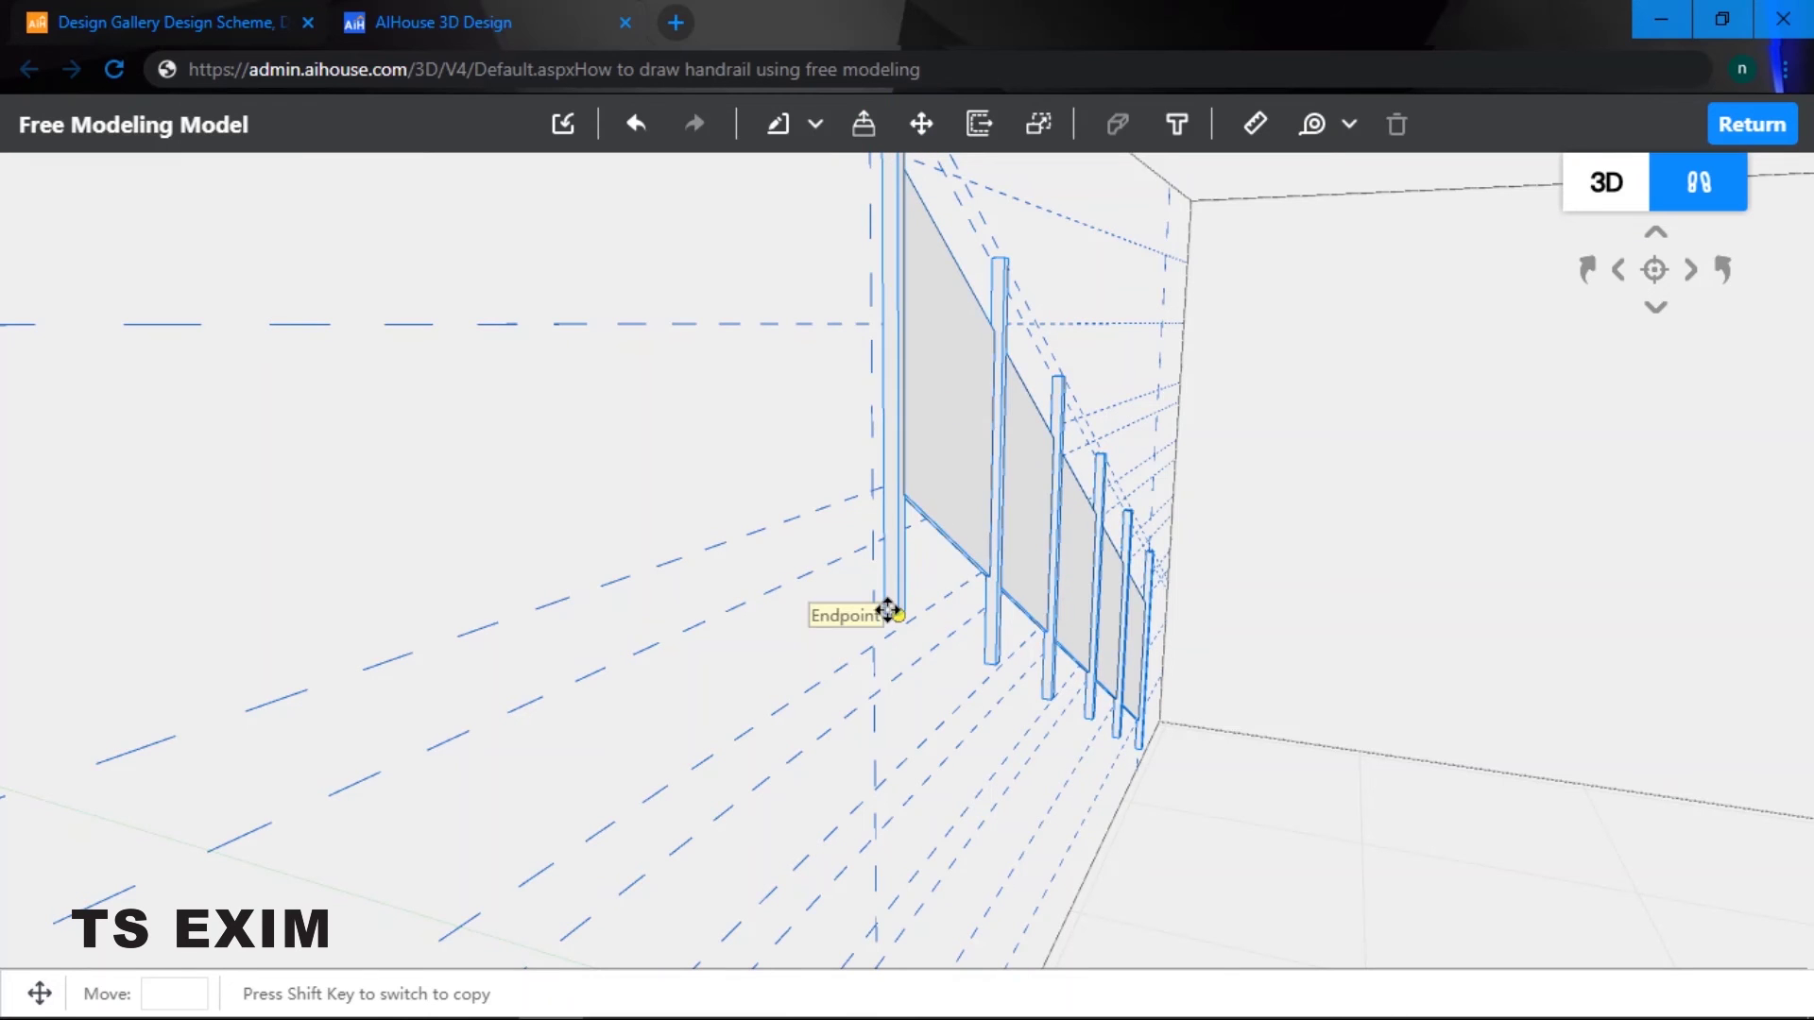
pyautogui.click(883, 612)
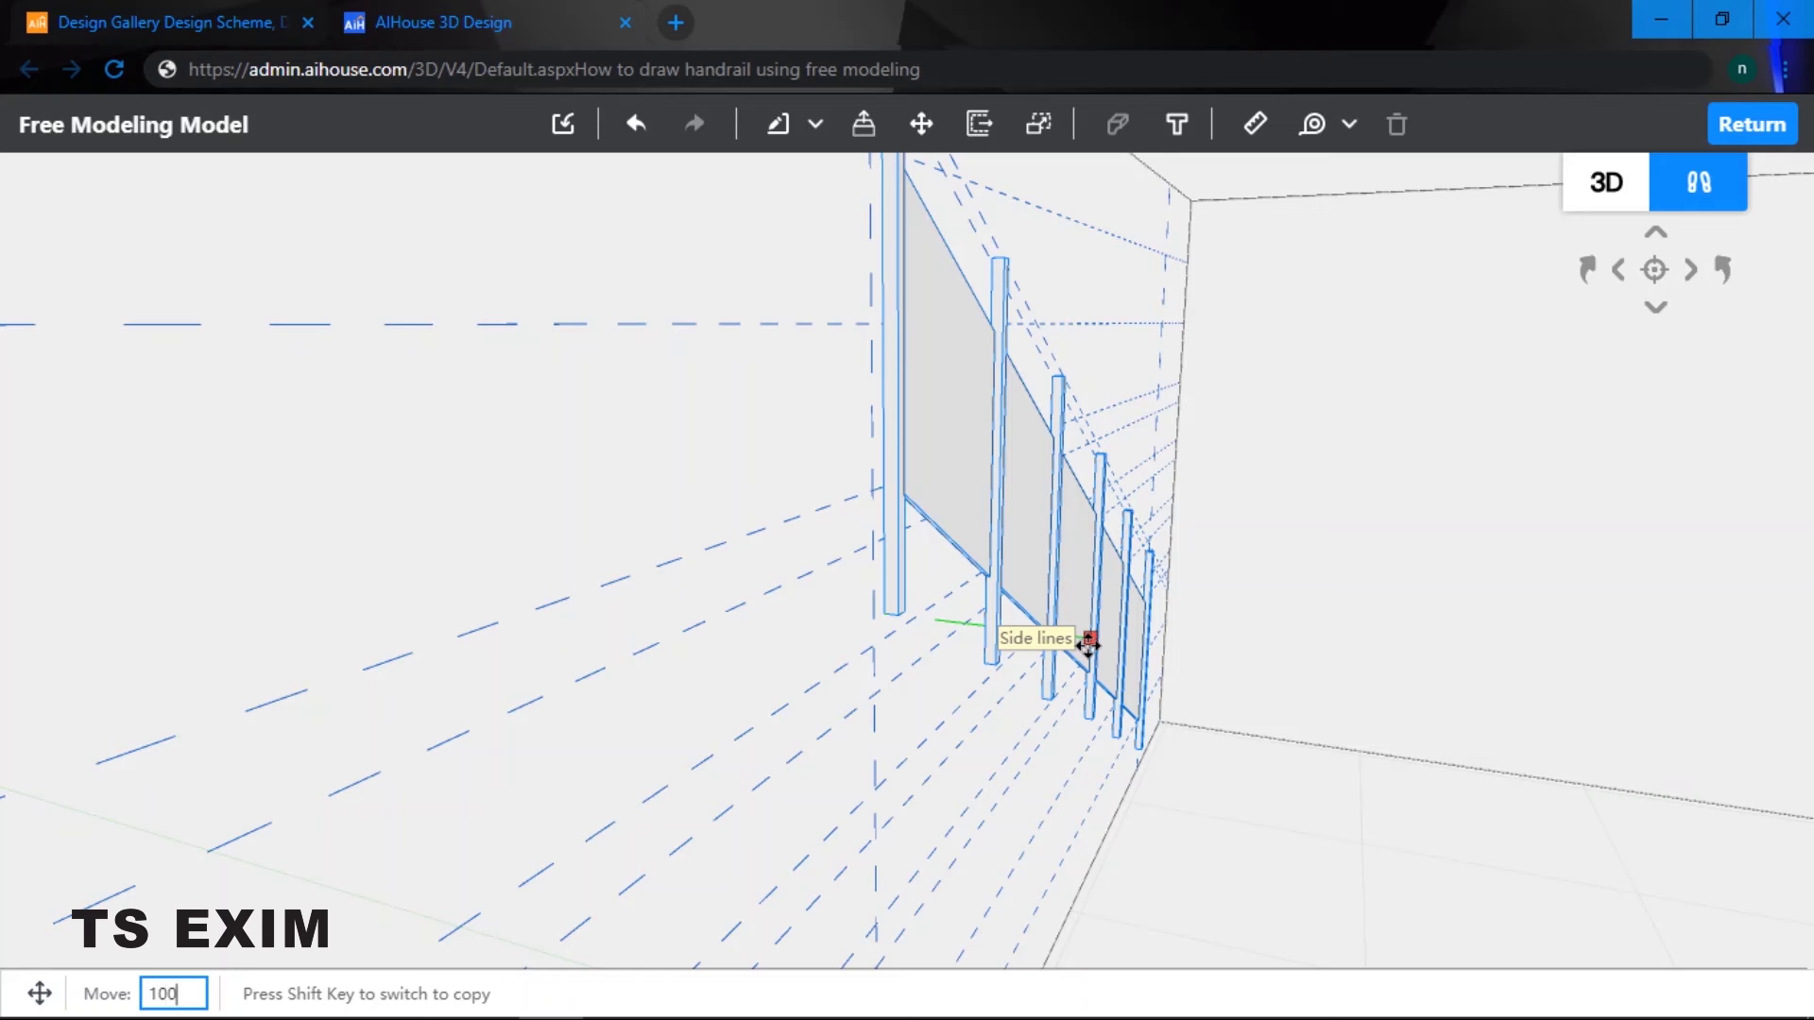
pyautogui.moveTo(1088, 646); pyautogui.dragTo(1005, 680, button='middle')
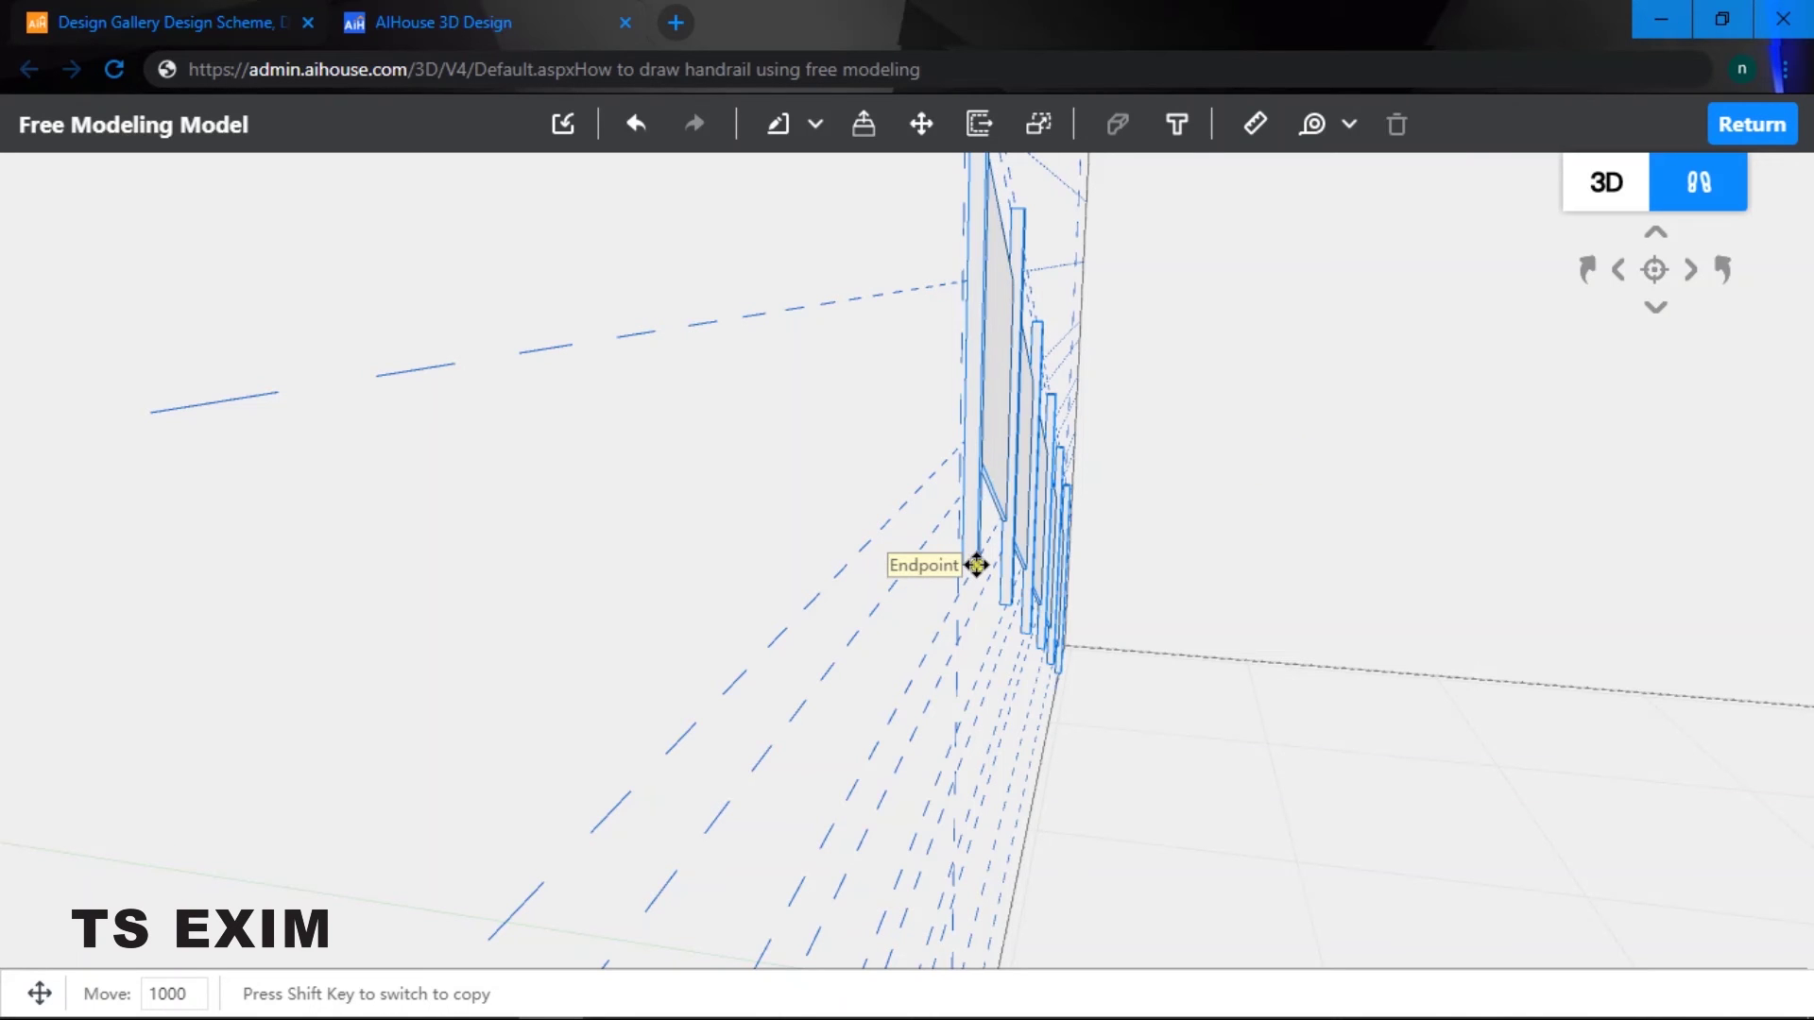
pyautogui.click(973, 565)
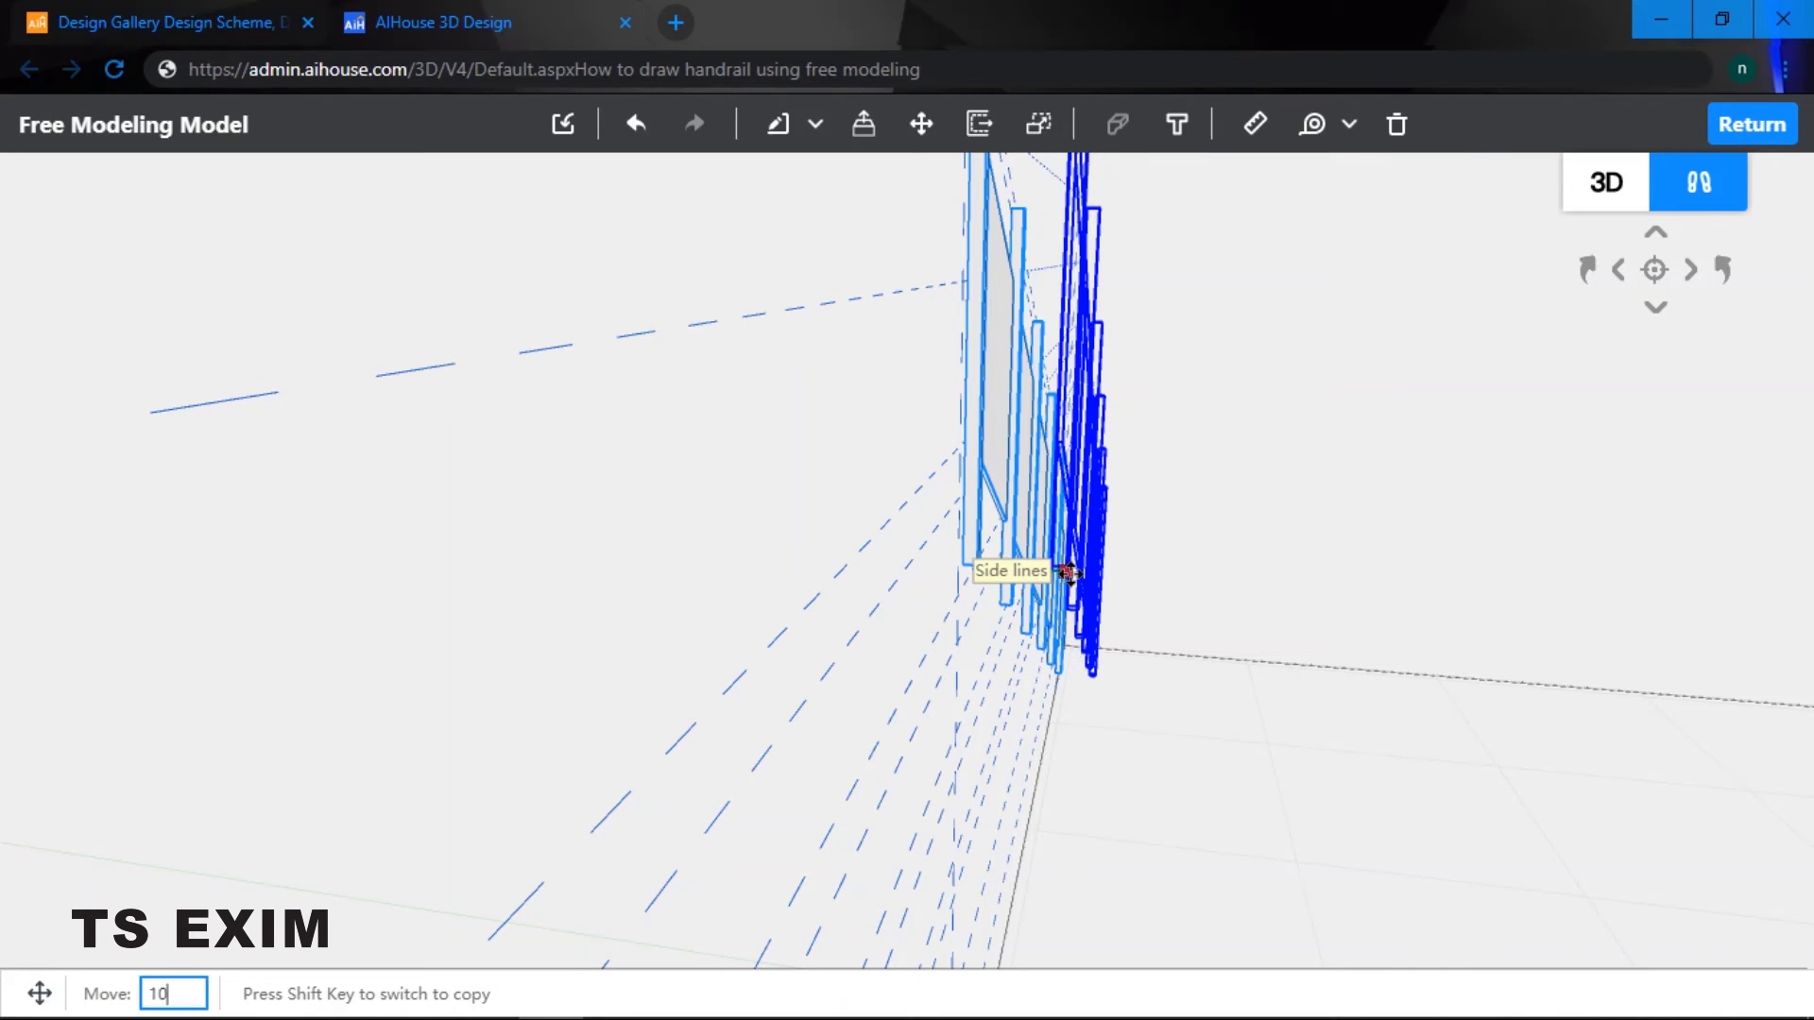
pyautogui.press('Return')
pyautogui.press('d')
pyautogui.press('q')
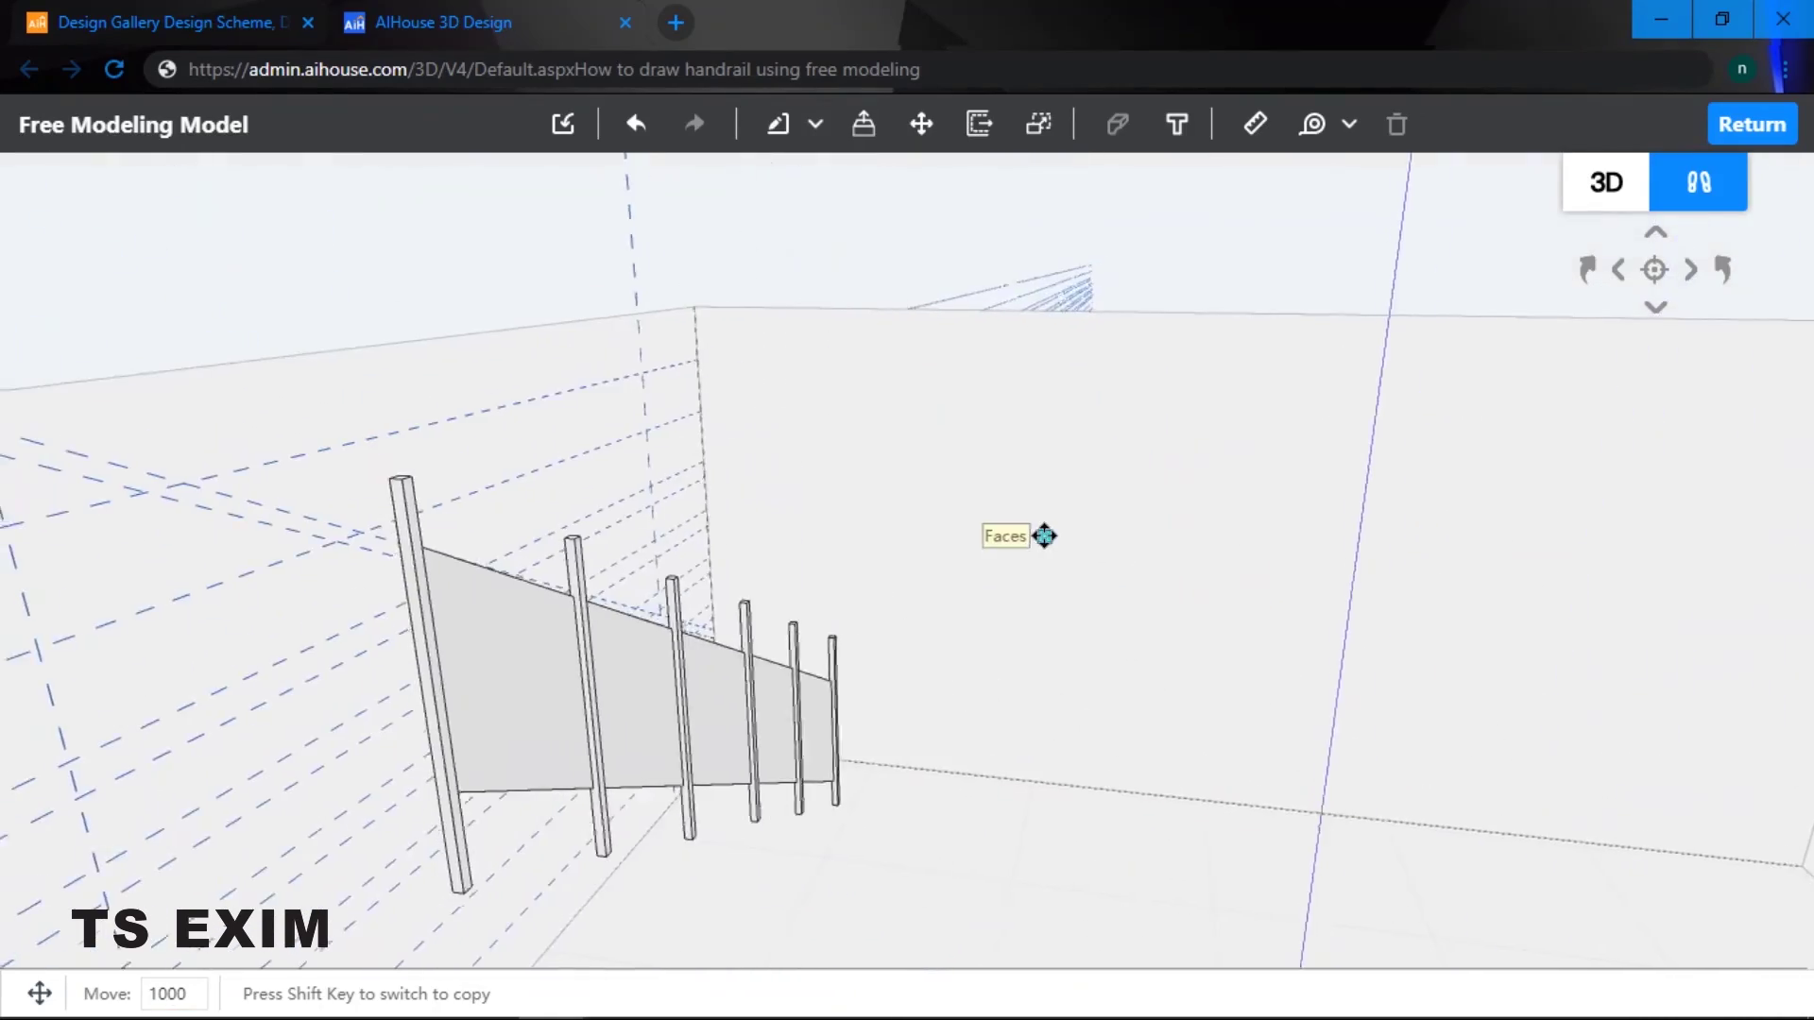
pyautogui.press('Escape')
# - Draw a closed rail outline with lines between the two sloped sublines, ending at the vertical sublines
pyautogui.moveTo(971, 489); pyautogui.dragTo(1040, 259, button='middle')
pyautogui.scroll(5, 1172, 425)
pyautogui.click(776, 132)
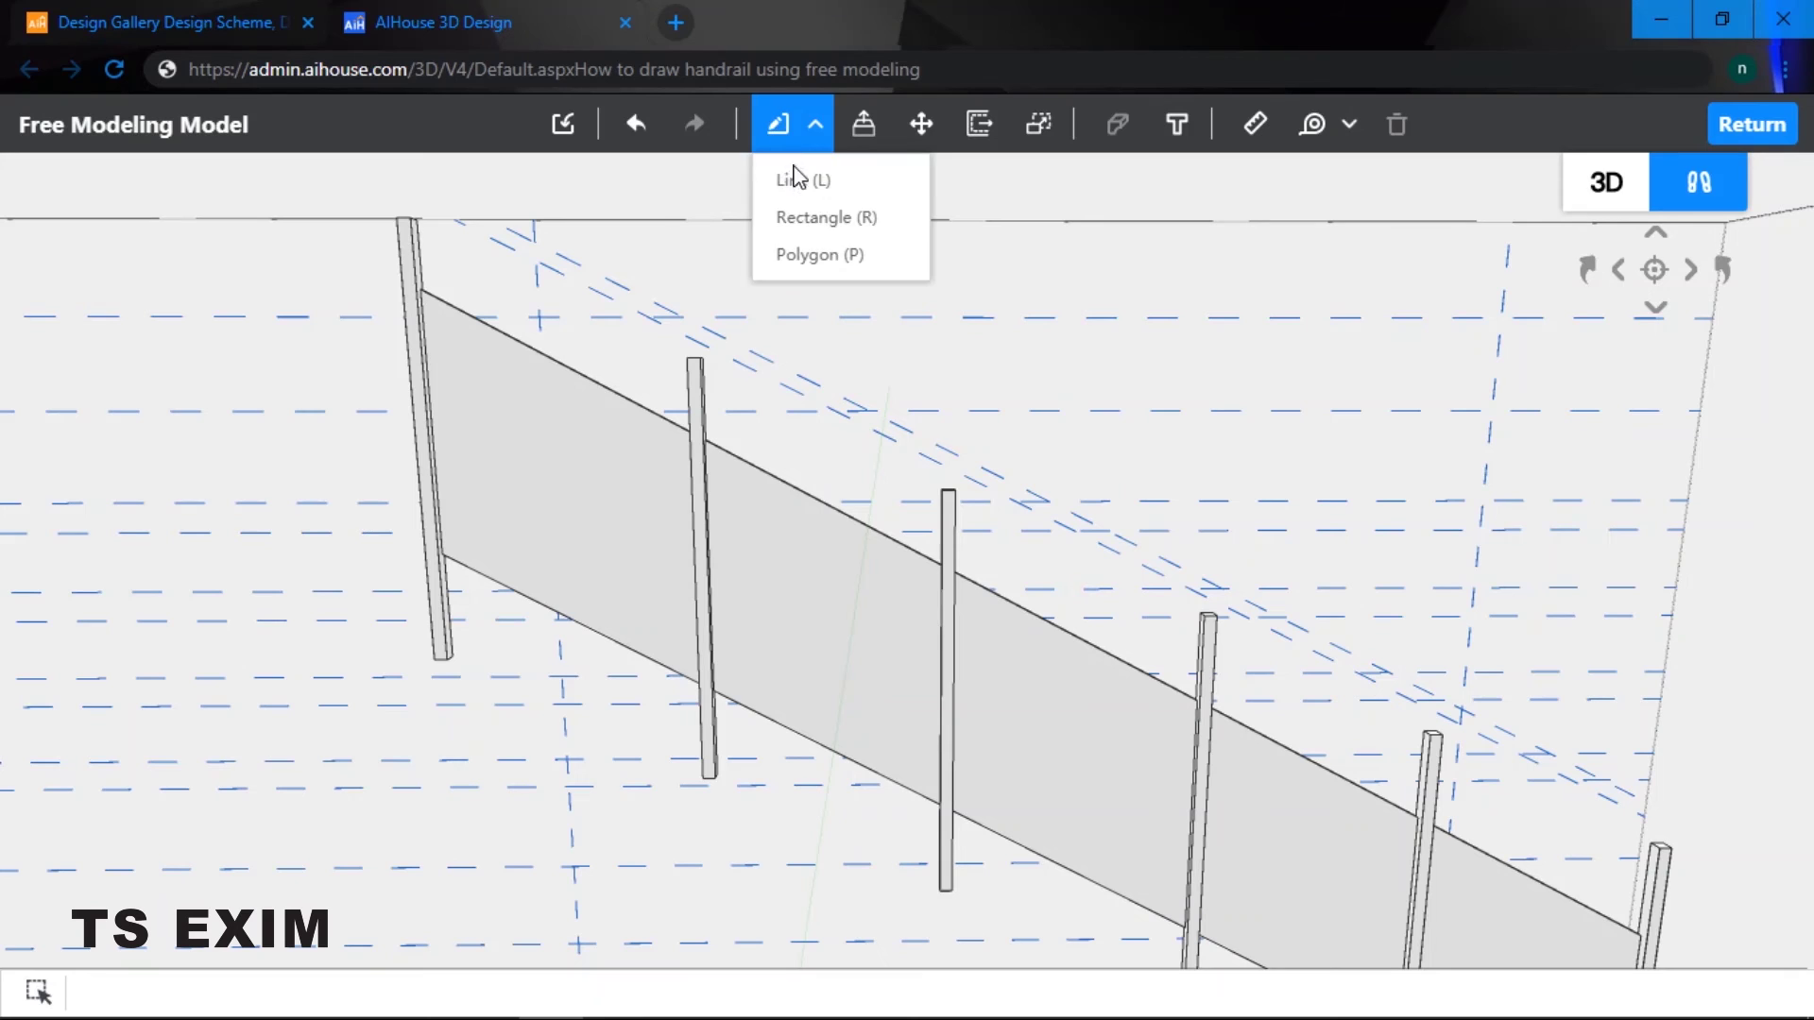
pyautogui.click(792, 179)
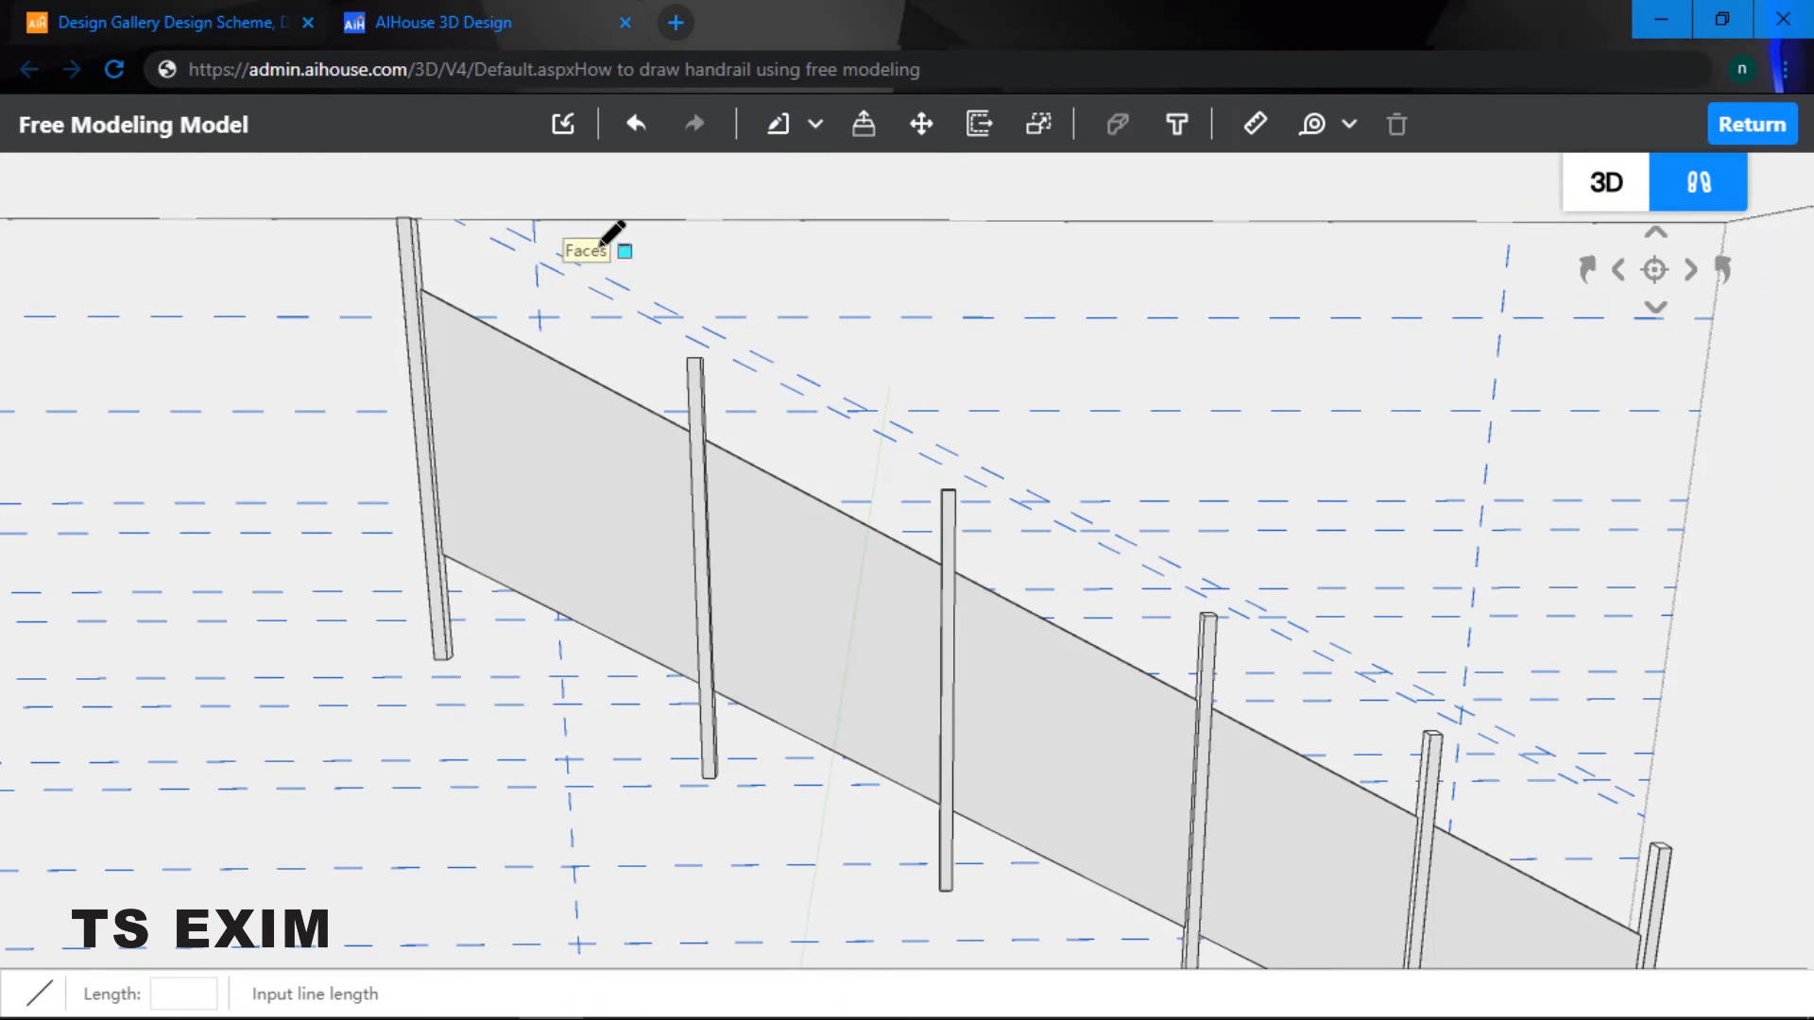
pyautogui.click(535, 242)
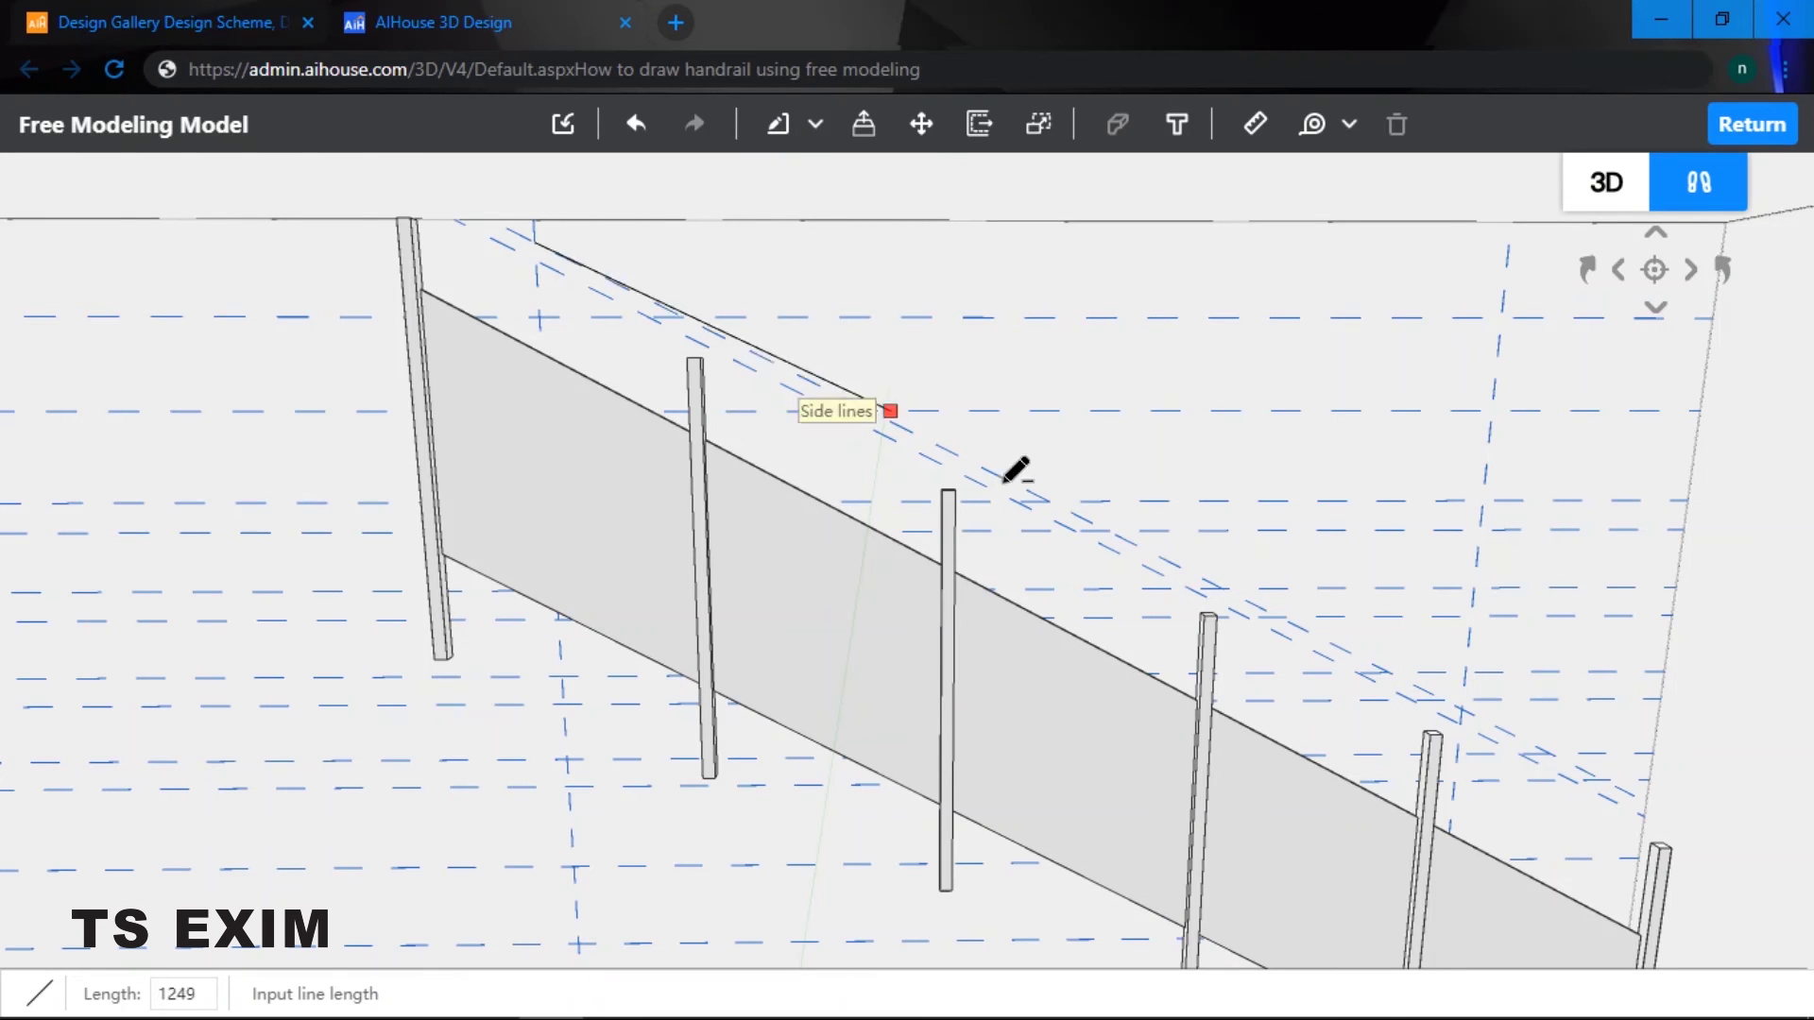
pyautogui.click(1461, 708)
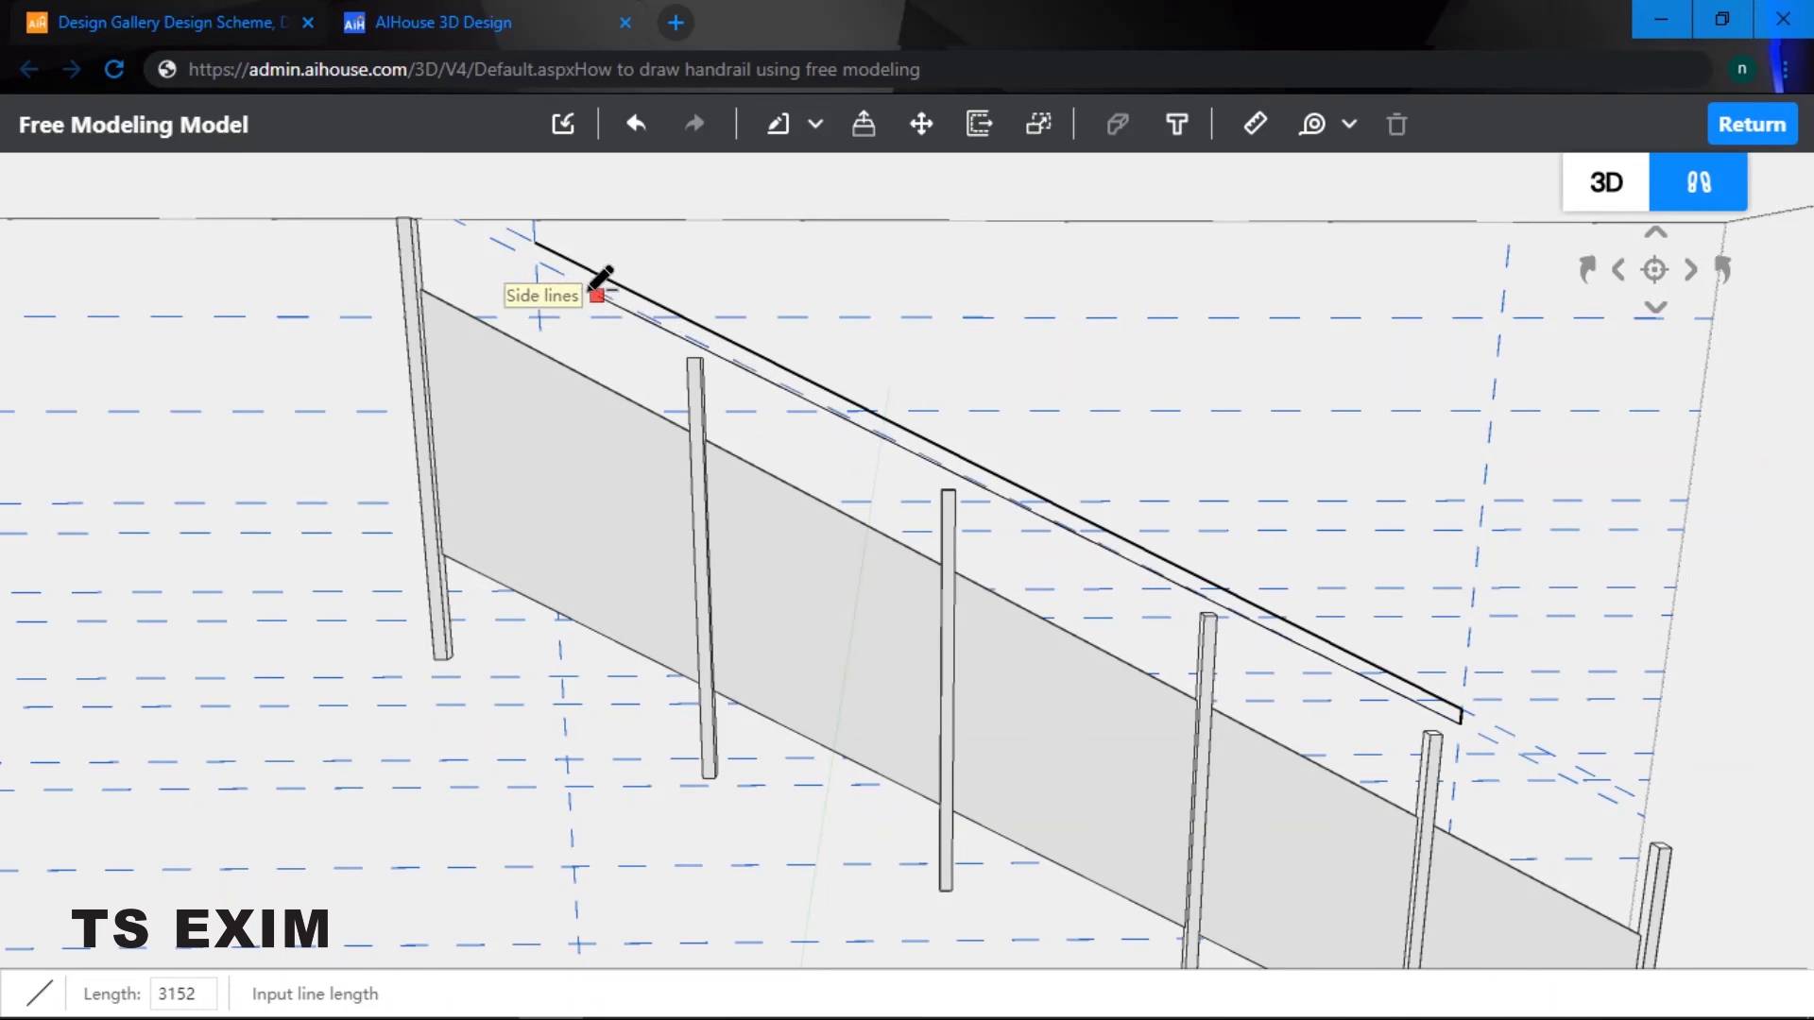
pyautogui.click(537, 259)
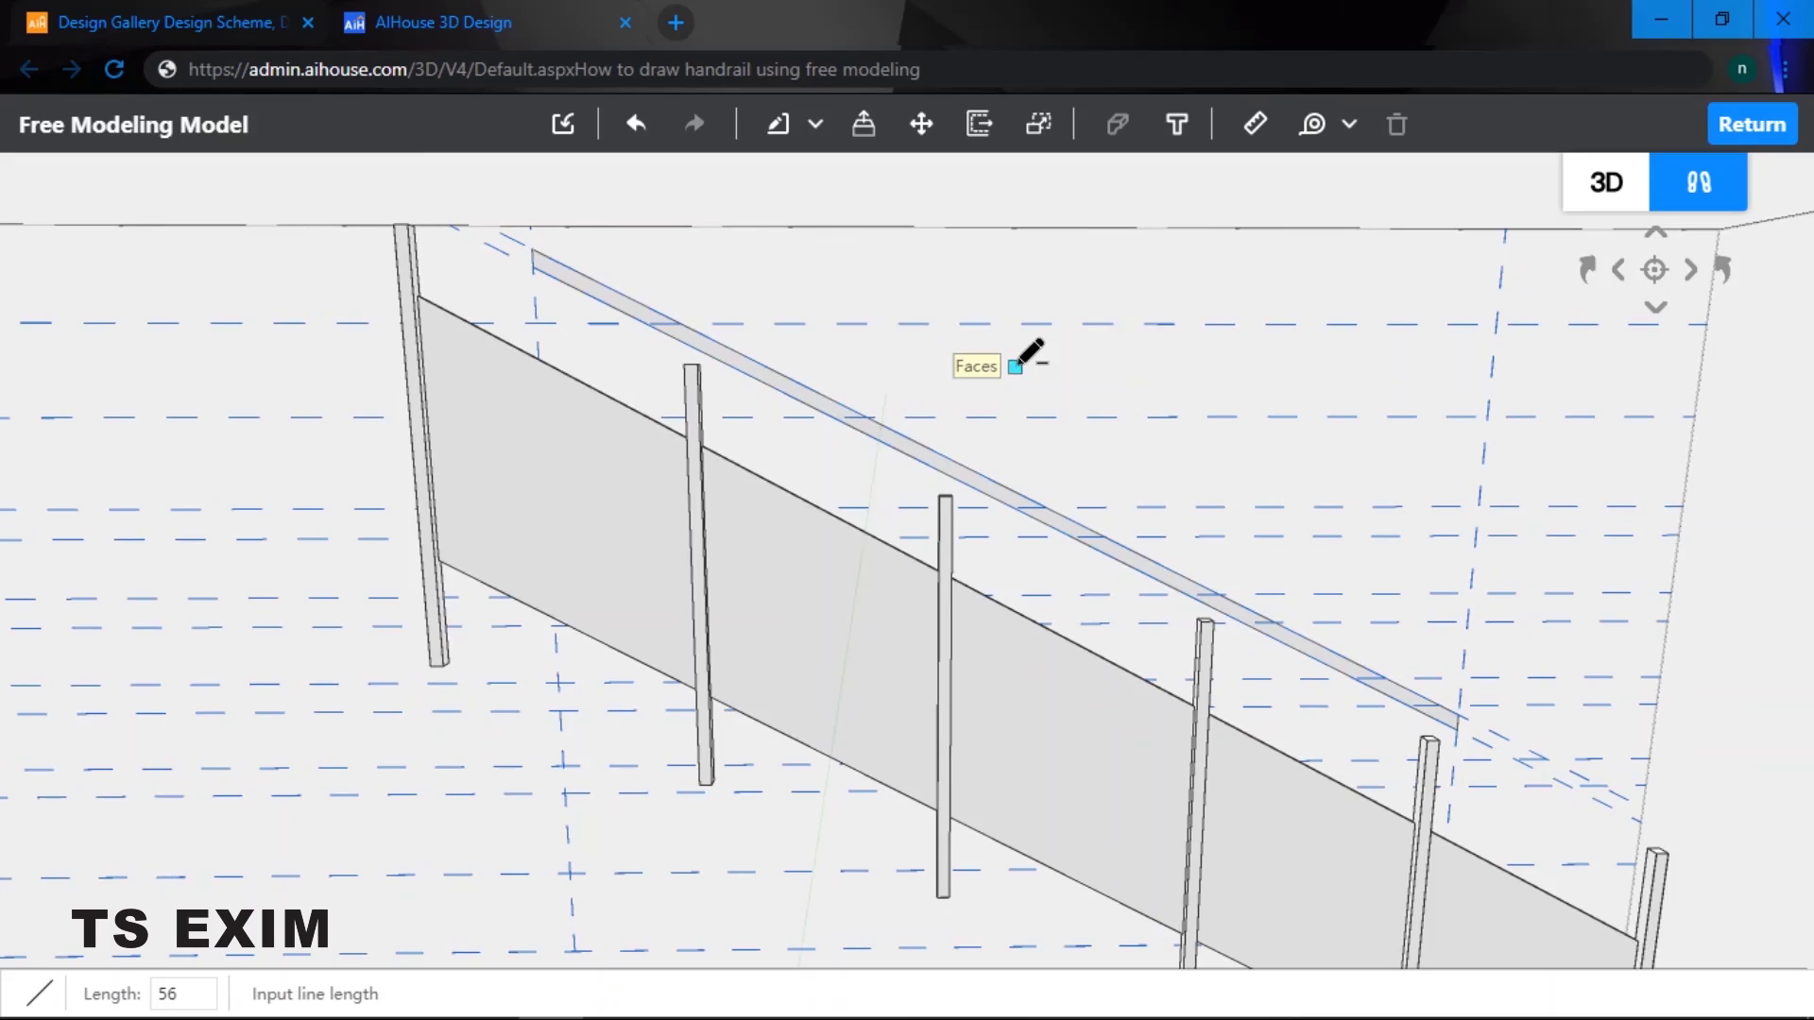
pyautogui.press('Escape')
# - Stretch the closed sloped rail outline on the wall by 50 into a solid top rail and finish stretching
pyautogui.scroll(3, 1096, 425)
pyautogui.moveTo(1114, 432); pyautogui.dragTo(960, 490, button='middle')
pyautogui.click(907, 483)
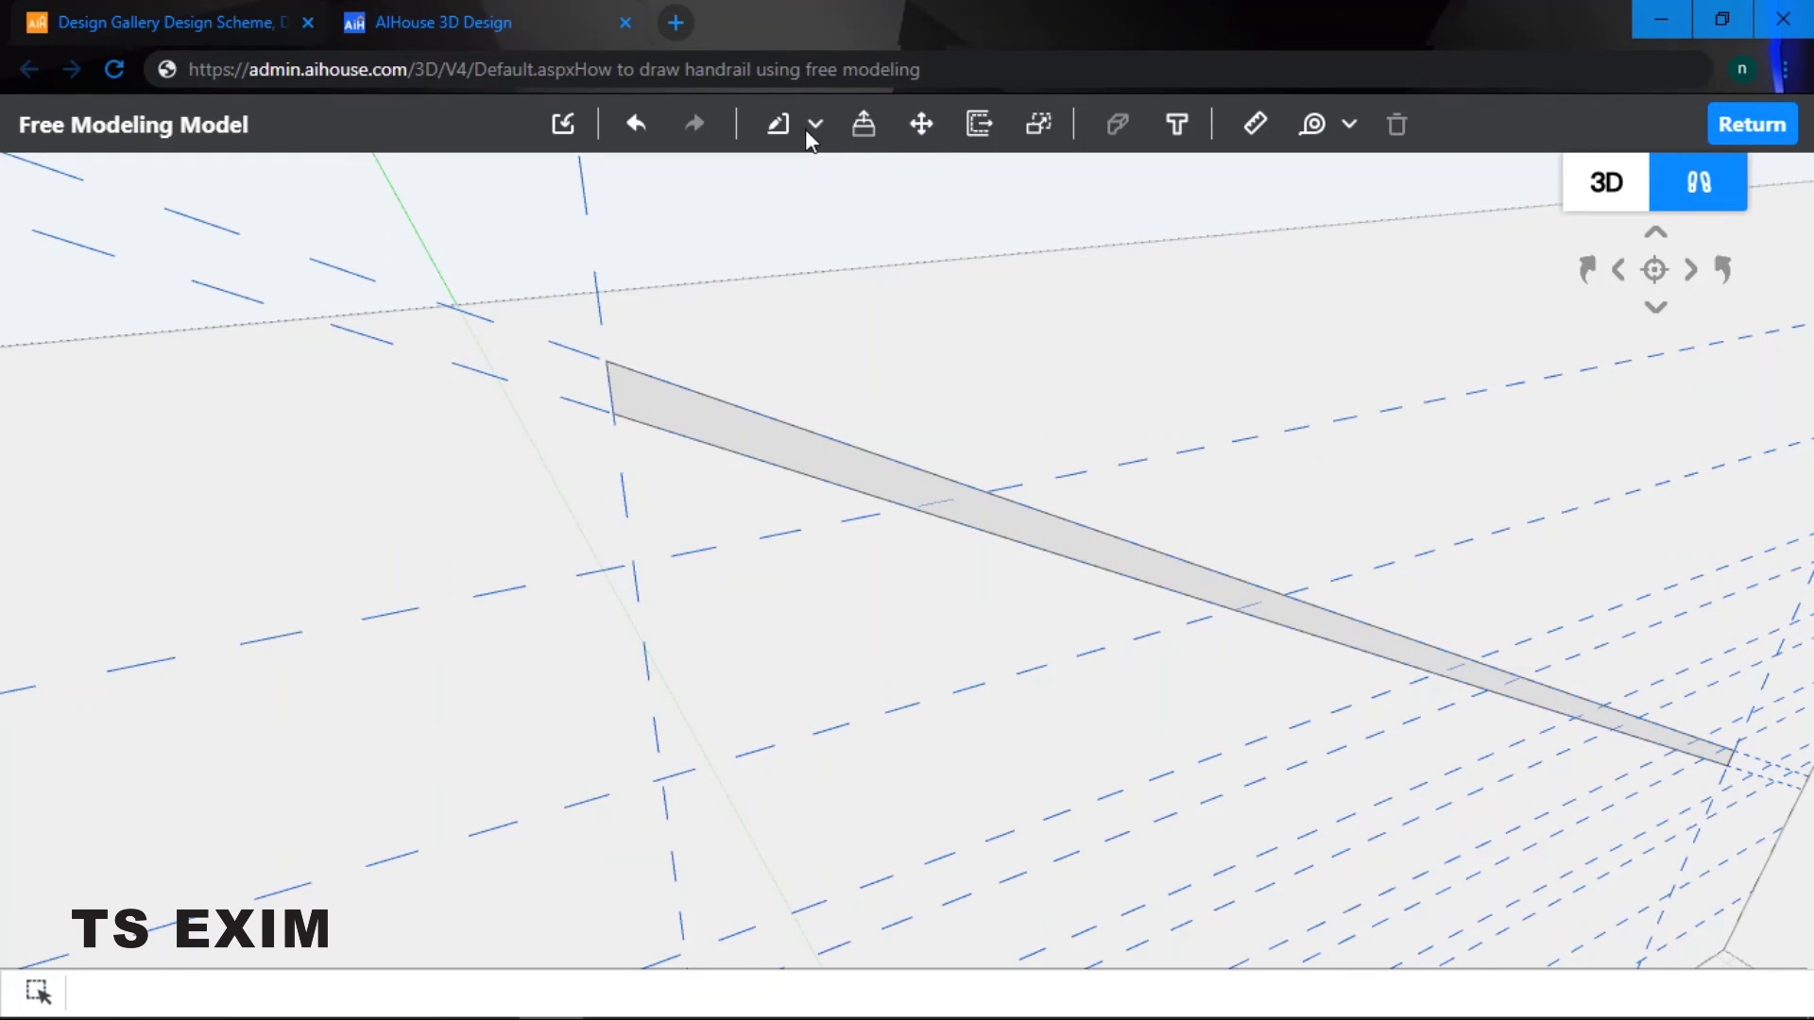
pyautogui.click(863, 124)
pyautogui.click(746, 447)
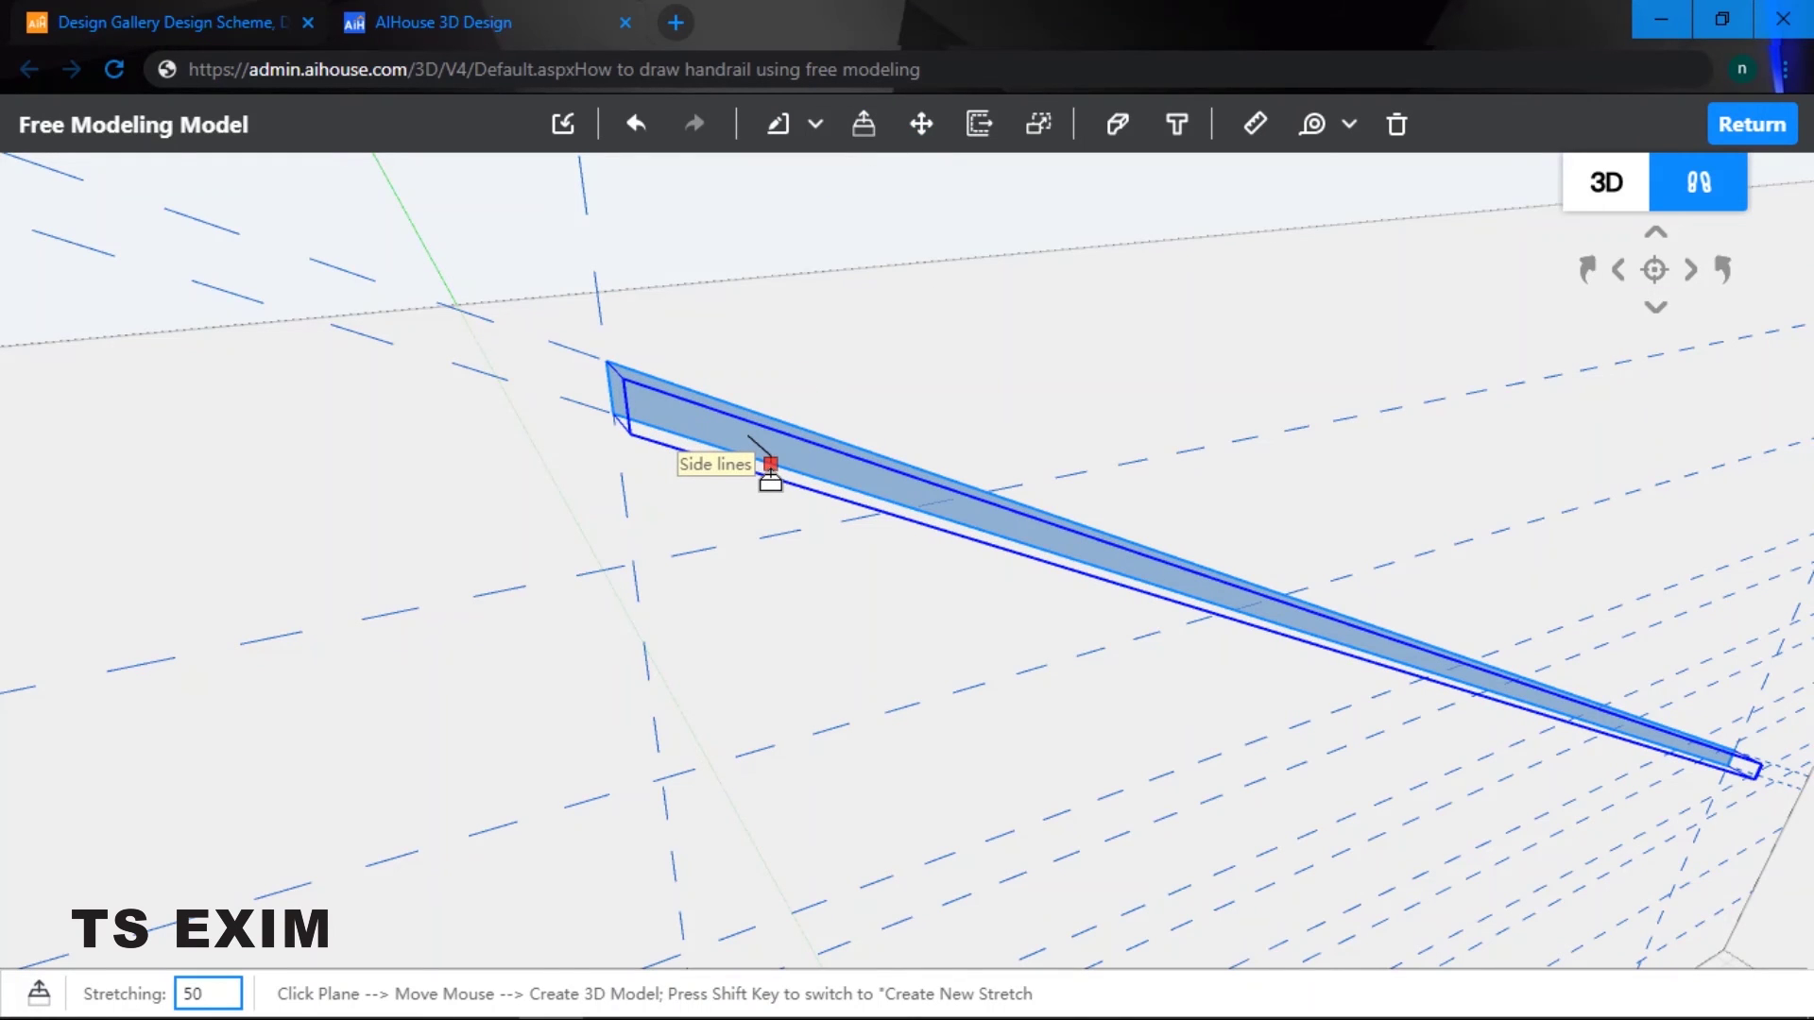
pyautogui.press('Return')
pyautogui.moveTo(661, 479); pyautogui.dragTo(1280, 644, button='middle')
pyautogui.moveTo(1434, 780); pyautogui.dragTo(1300, 575, button='middle')
pyautogui.press('Escape')
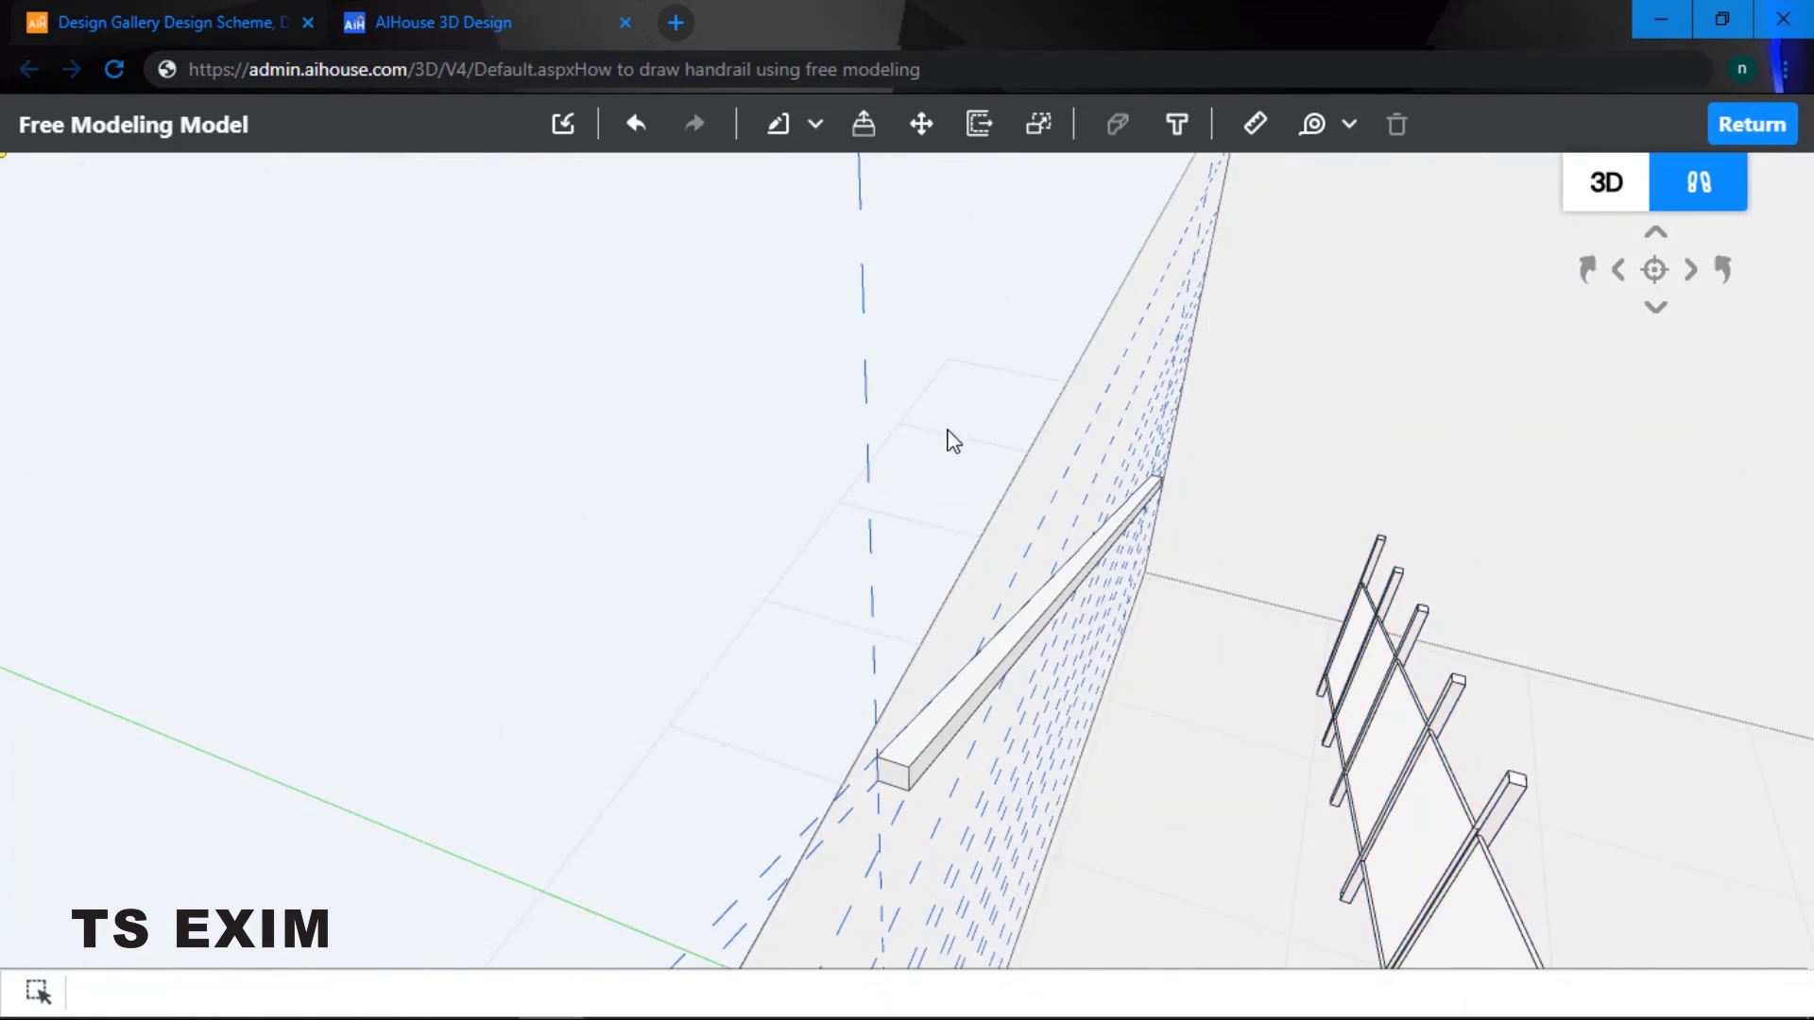
# - Combine all parts of the stretched top rail on the wall into one object
pyautogui.moveTo(1153, 487); pyautogui.dragTo(995, 409, button='middle')
pyautogui.moveTo(852, 314); pyautogui.dragTo(1143, 853)
pyautogui.hotkey('ctrl', 'g')
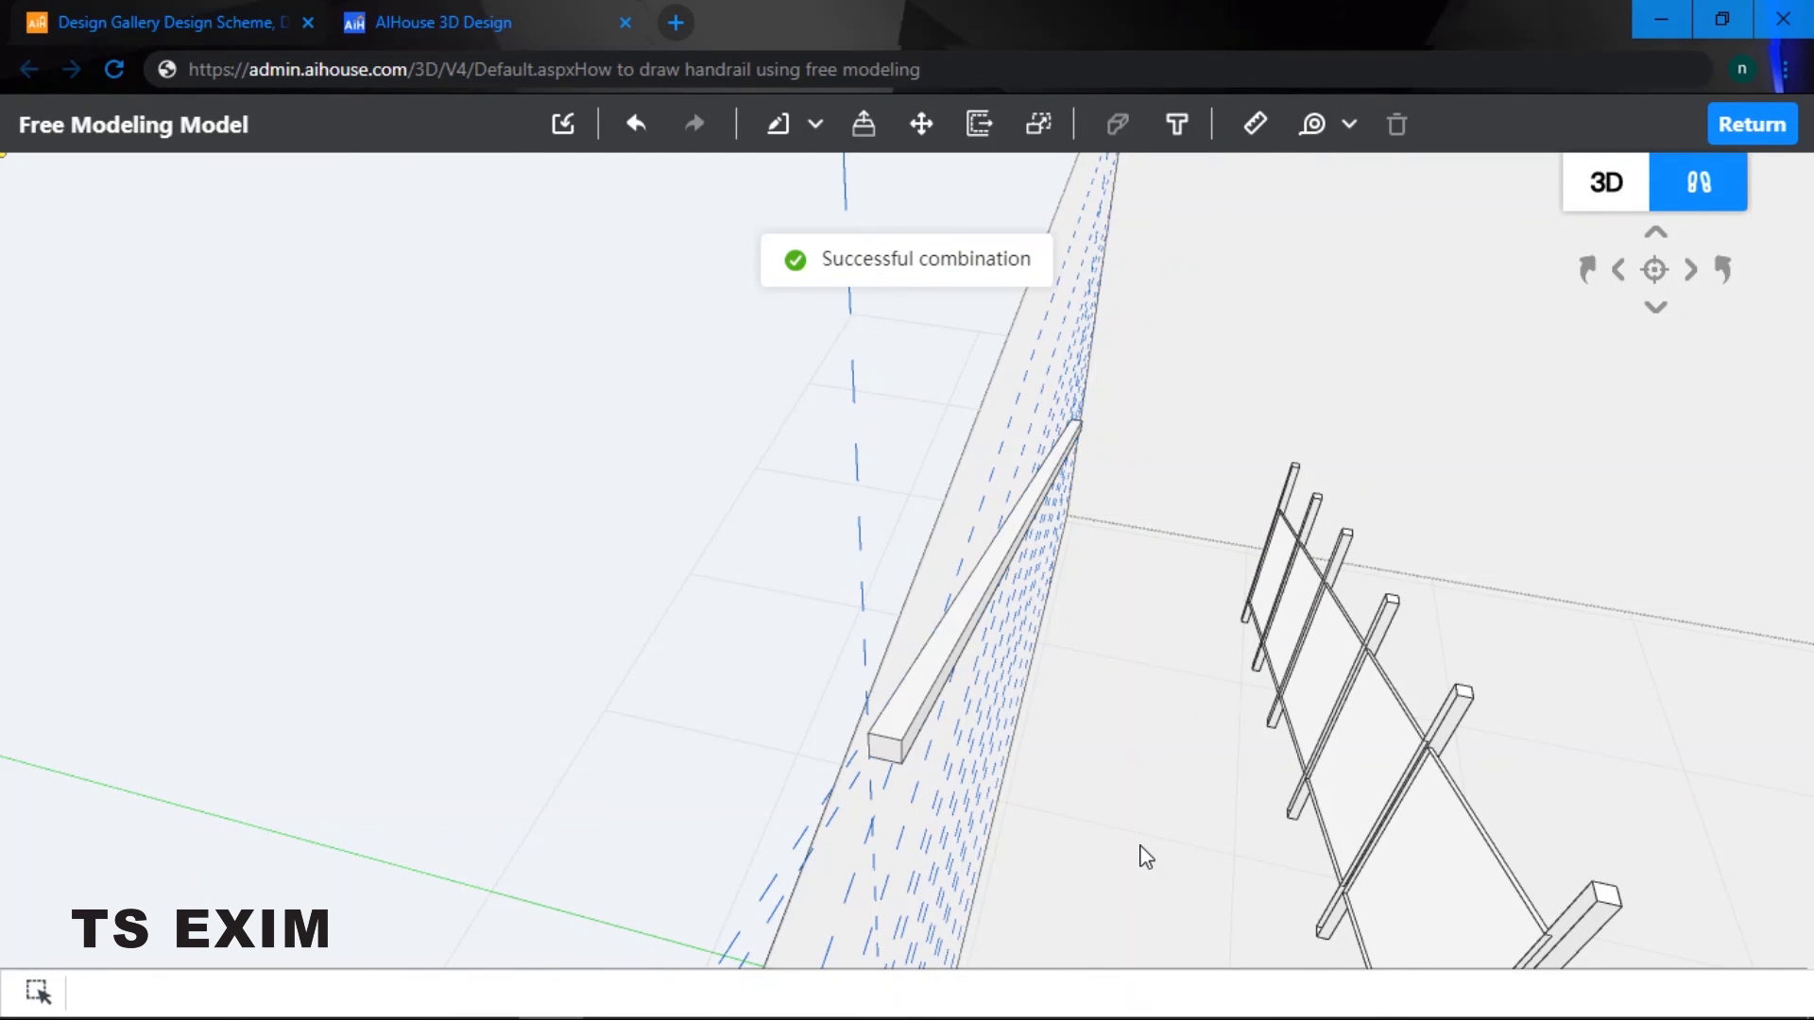
# - Move the combined top rail 1000 away from the wall onto the handrail posts, and finish moving
pyautogui.moveTo(1200, 567); pyautogui.dragTo(1212, 480, button='middle')
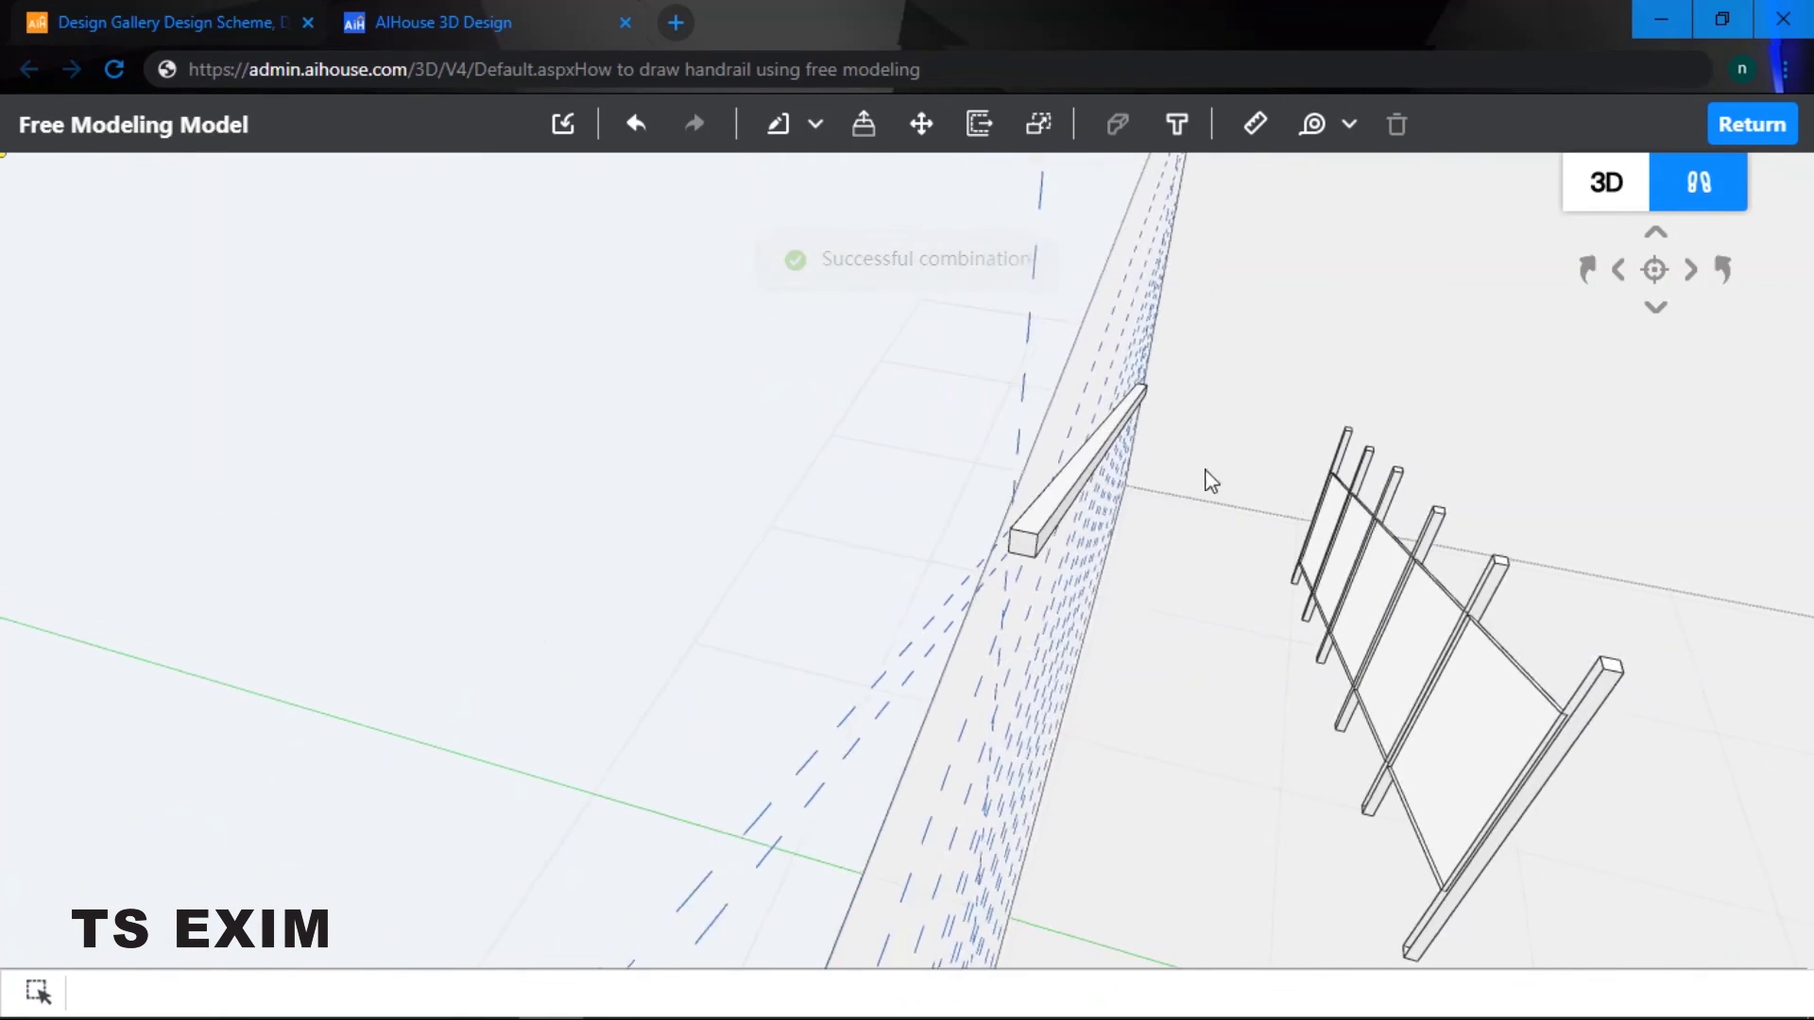
pyautogui.click(922, 124)
pyautogui.click(1033, 554)
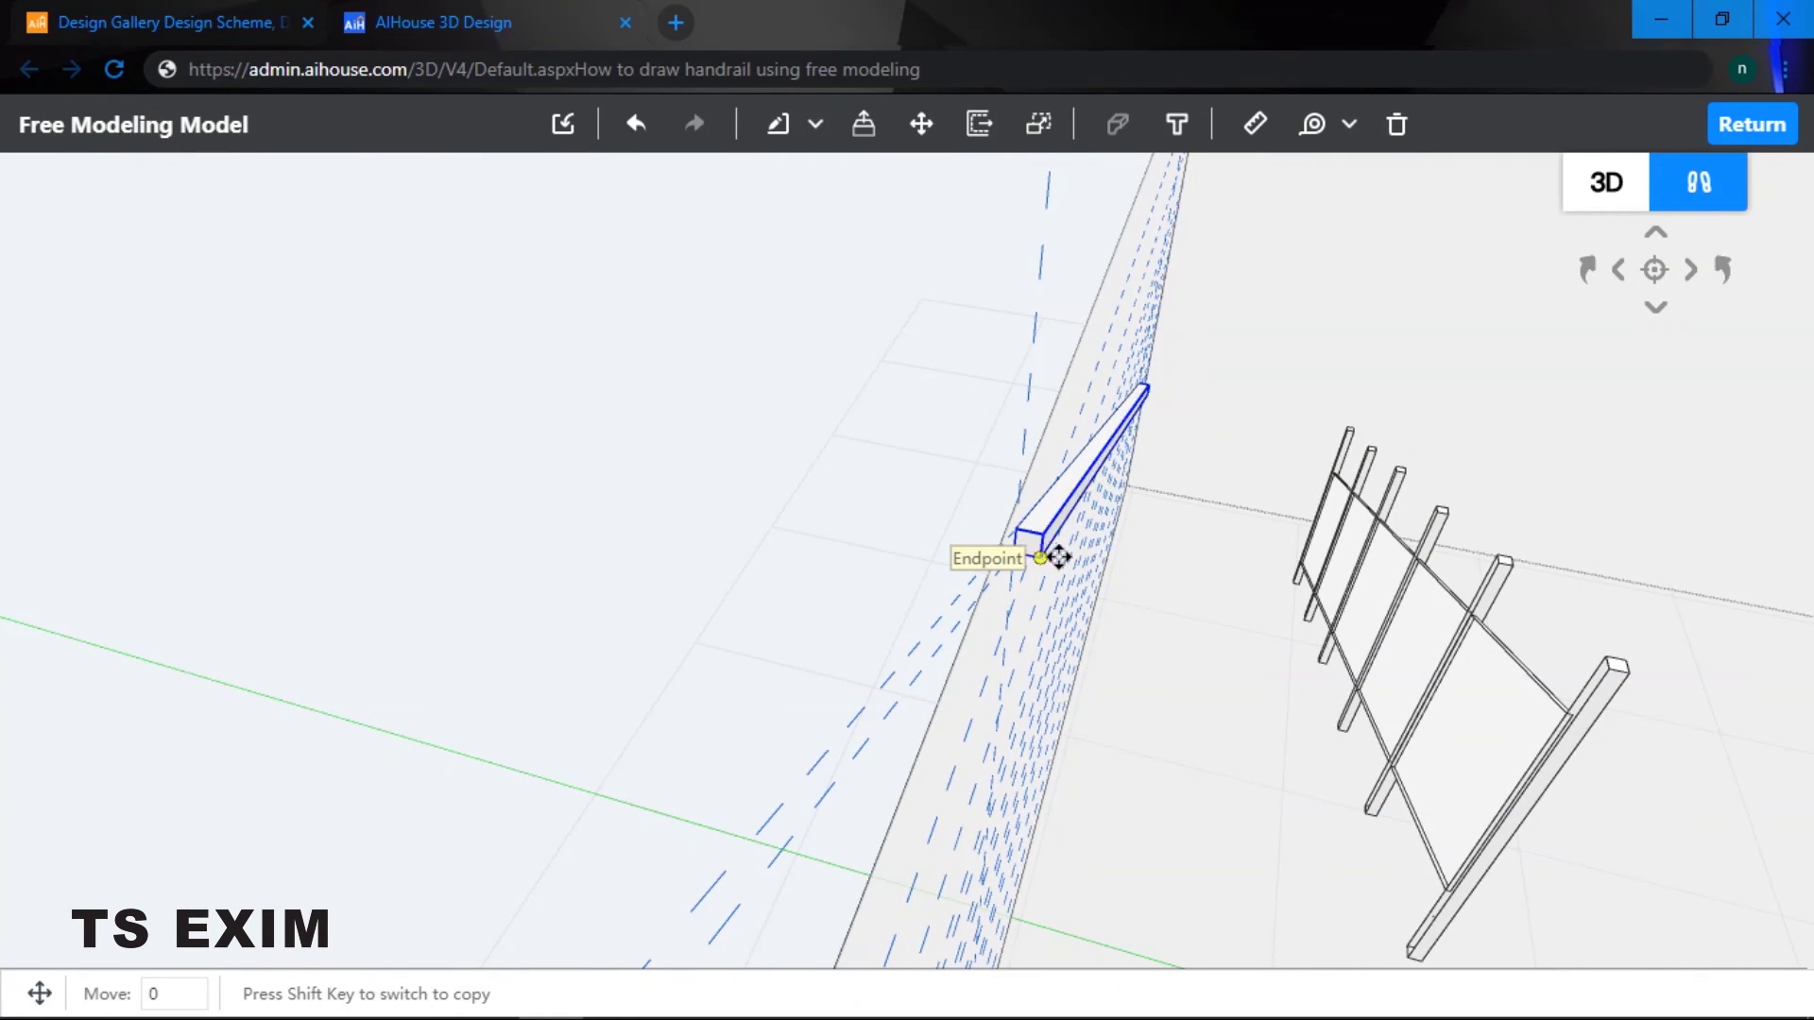
pyautogui.write('00')
pyautogui.press('Return')
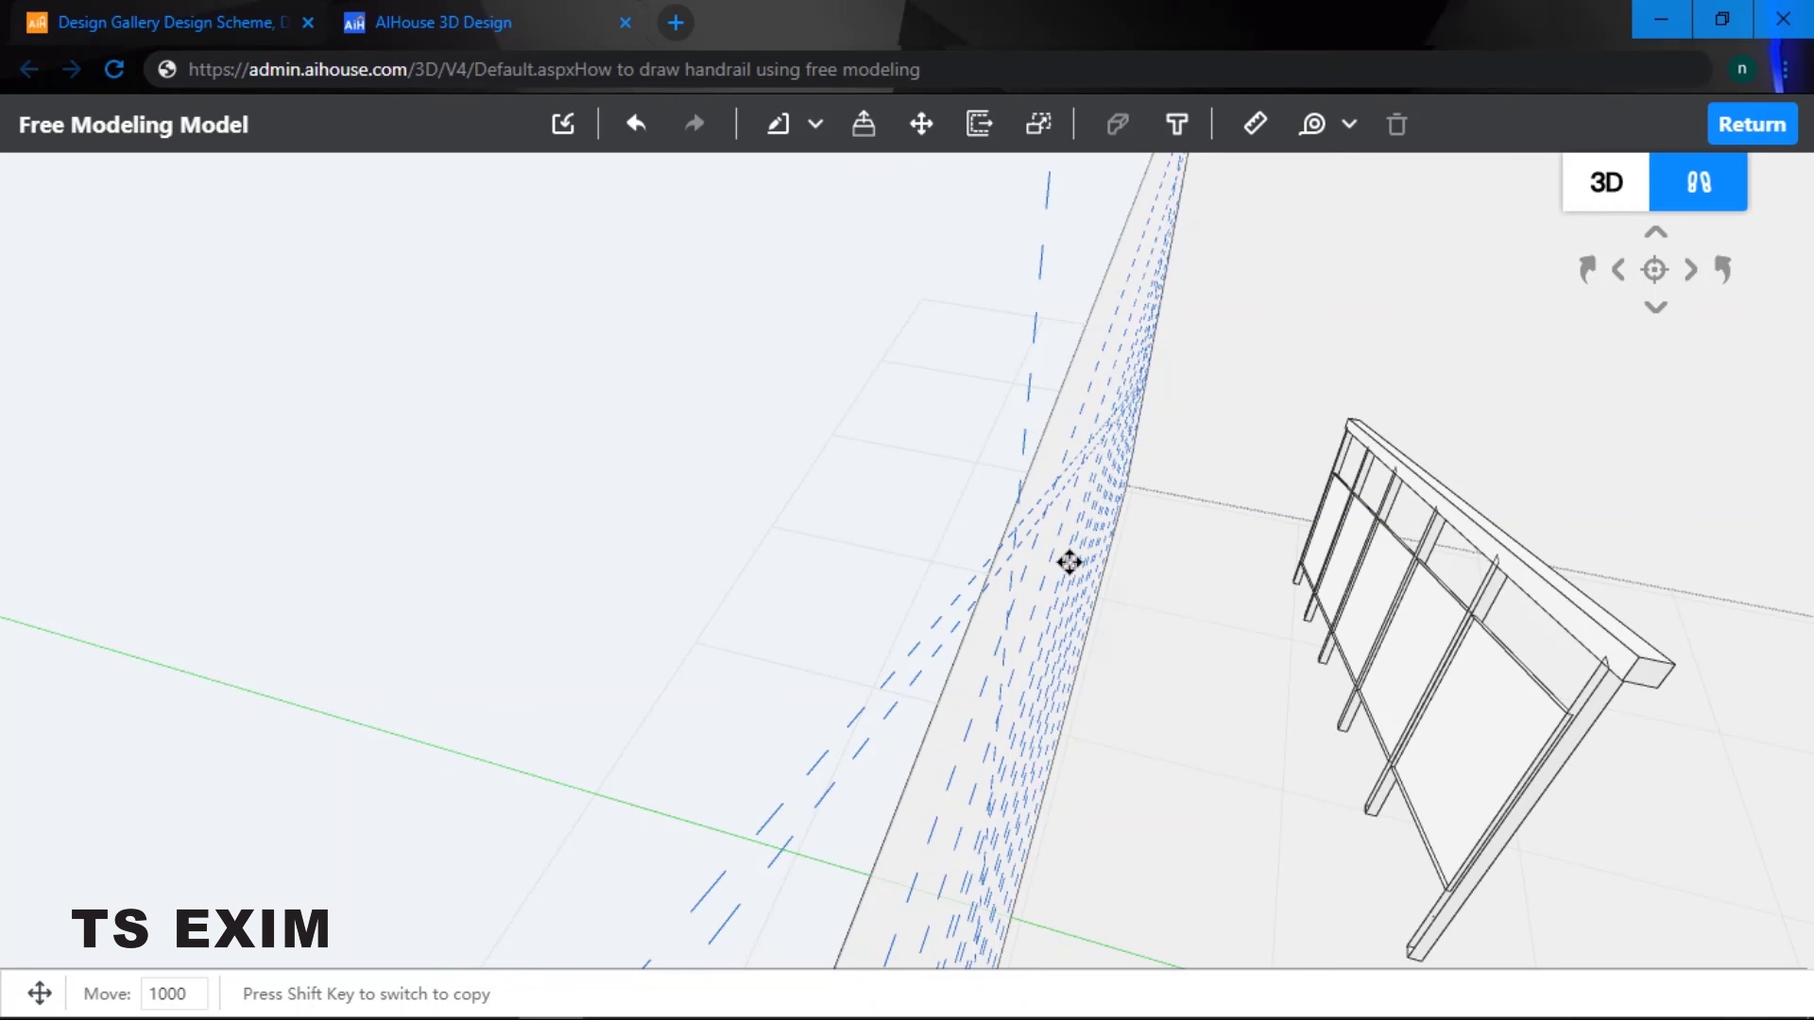
pyautogui.moveTo(1069, 563); pyautogui.dragTo(1043, 474, button='middle')
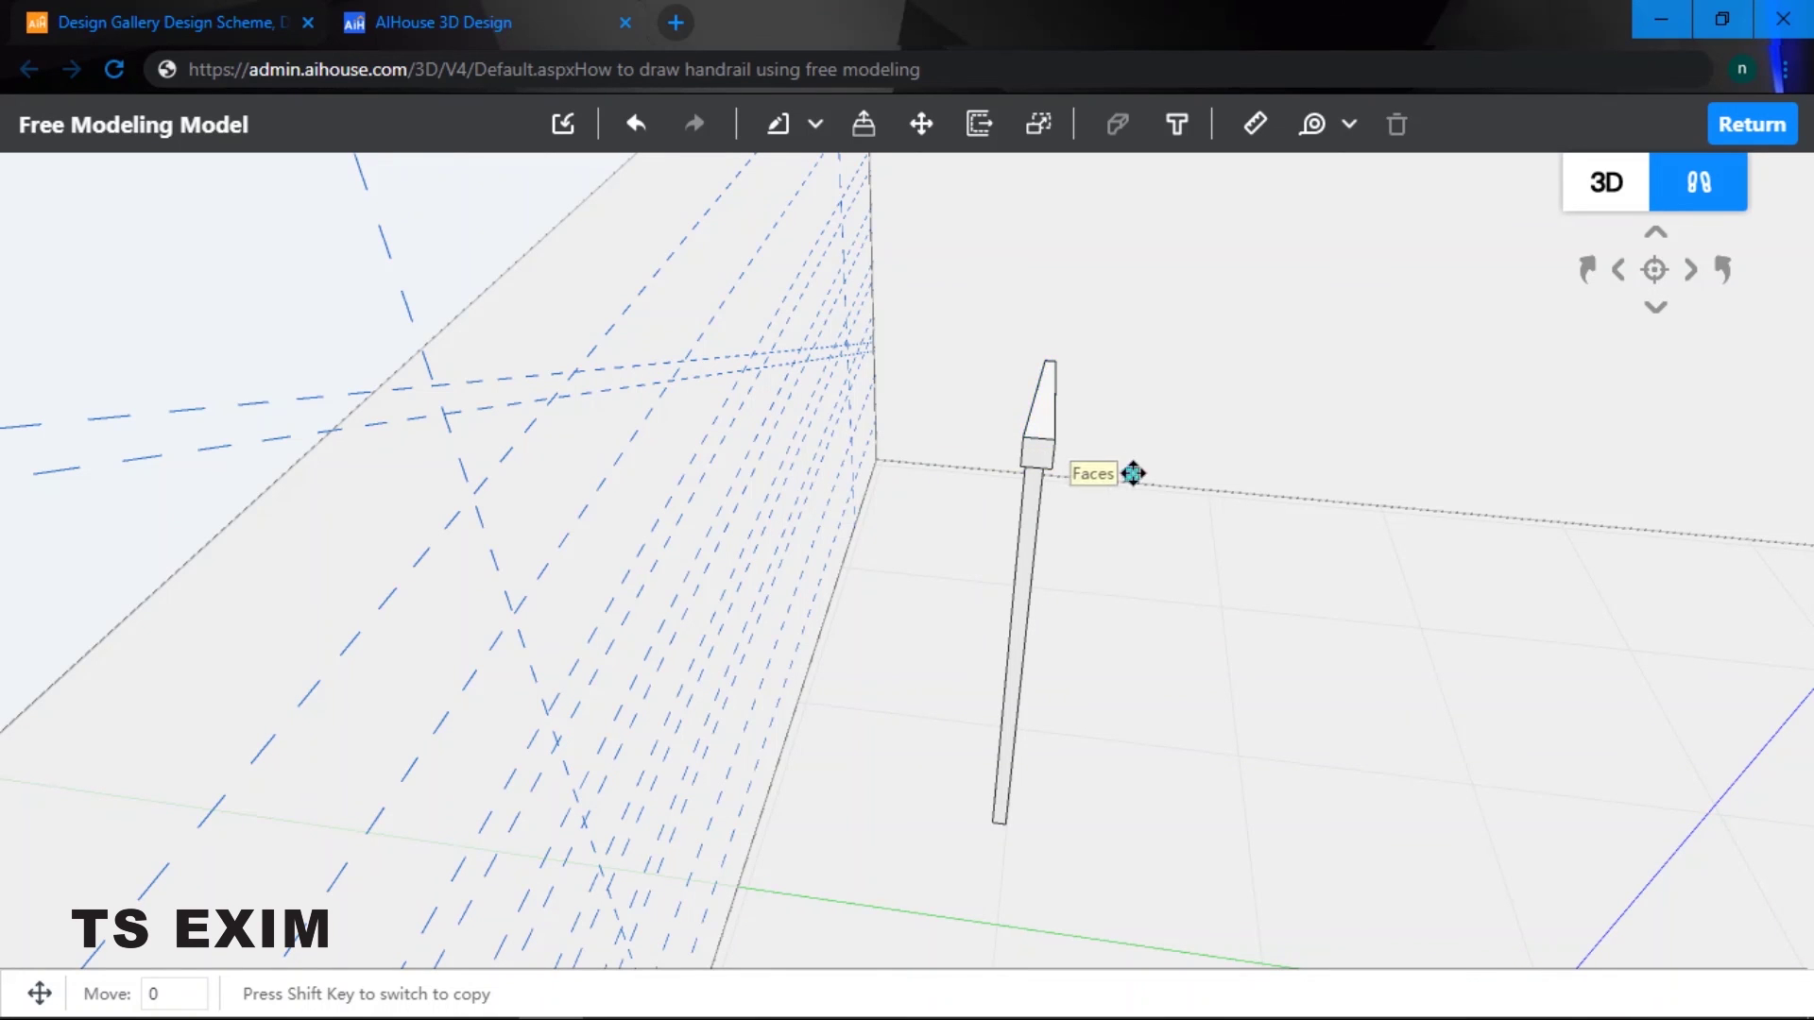
pyautogui.press('Escape')
pyautogui.moveTo(1133, 473); pyautogui.dragTo(1409, 522, button='middle')
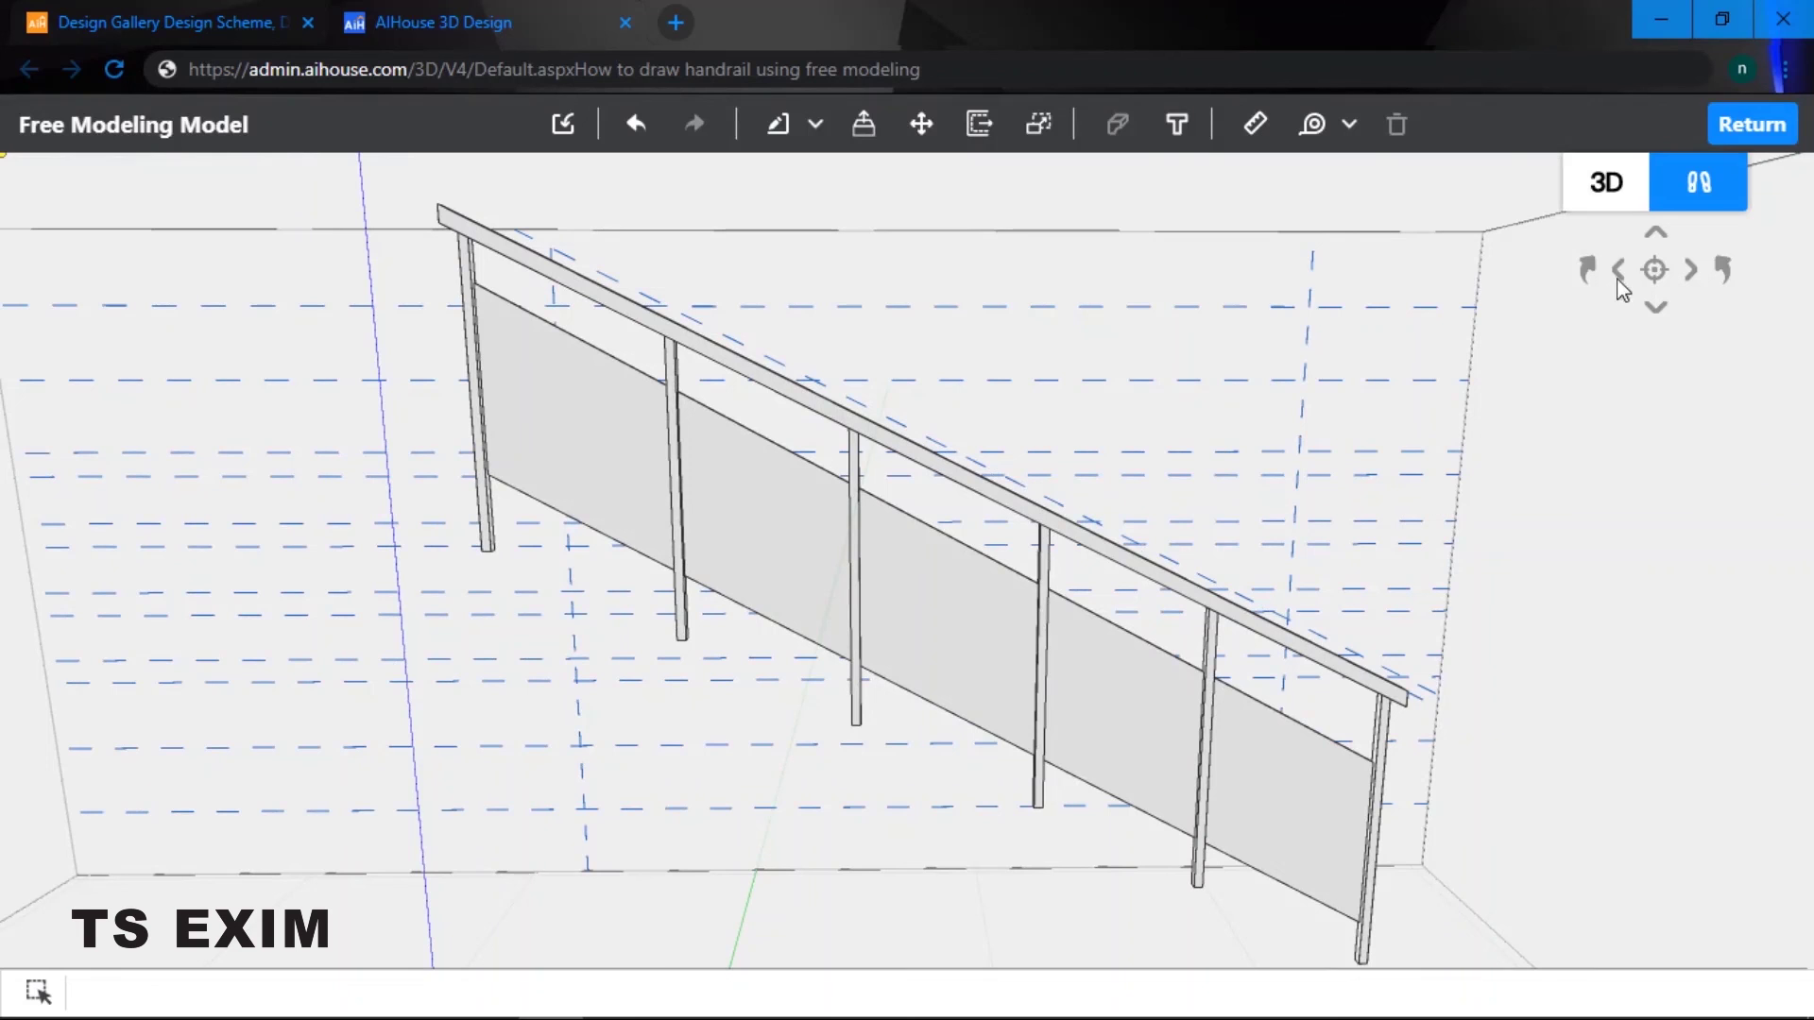
# - Return to the room design and apply the dark brown-black glazed tile from the public finishes to the top rail
pyautogui.click(1752, 126)
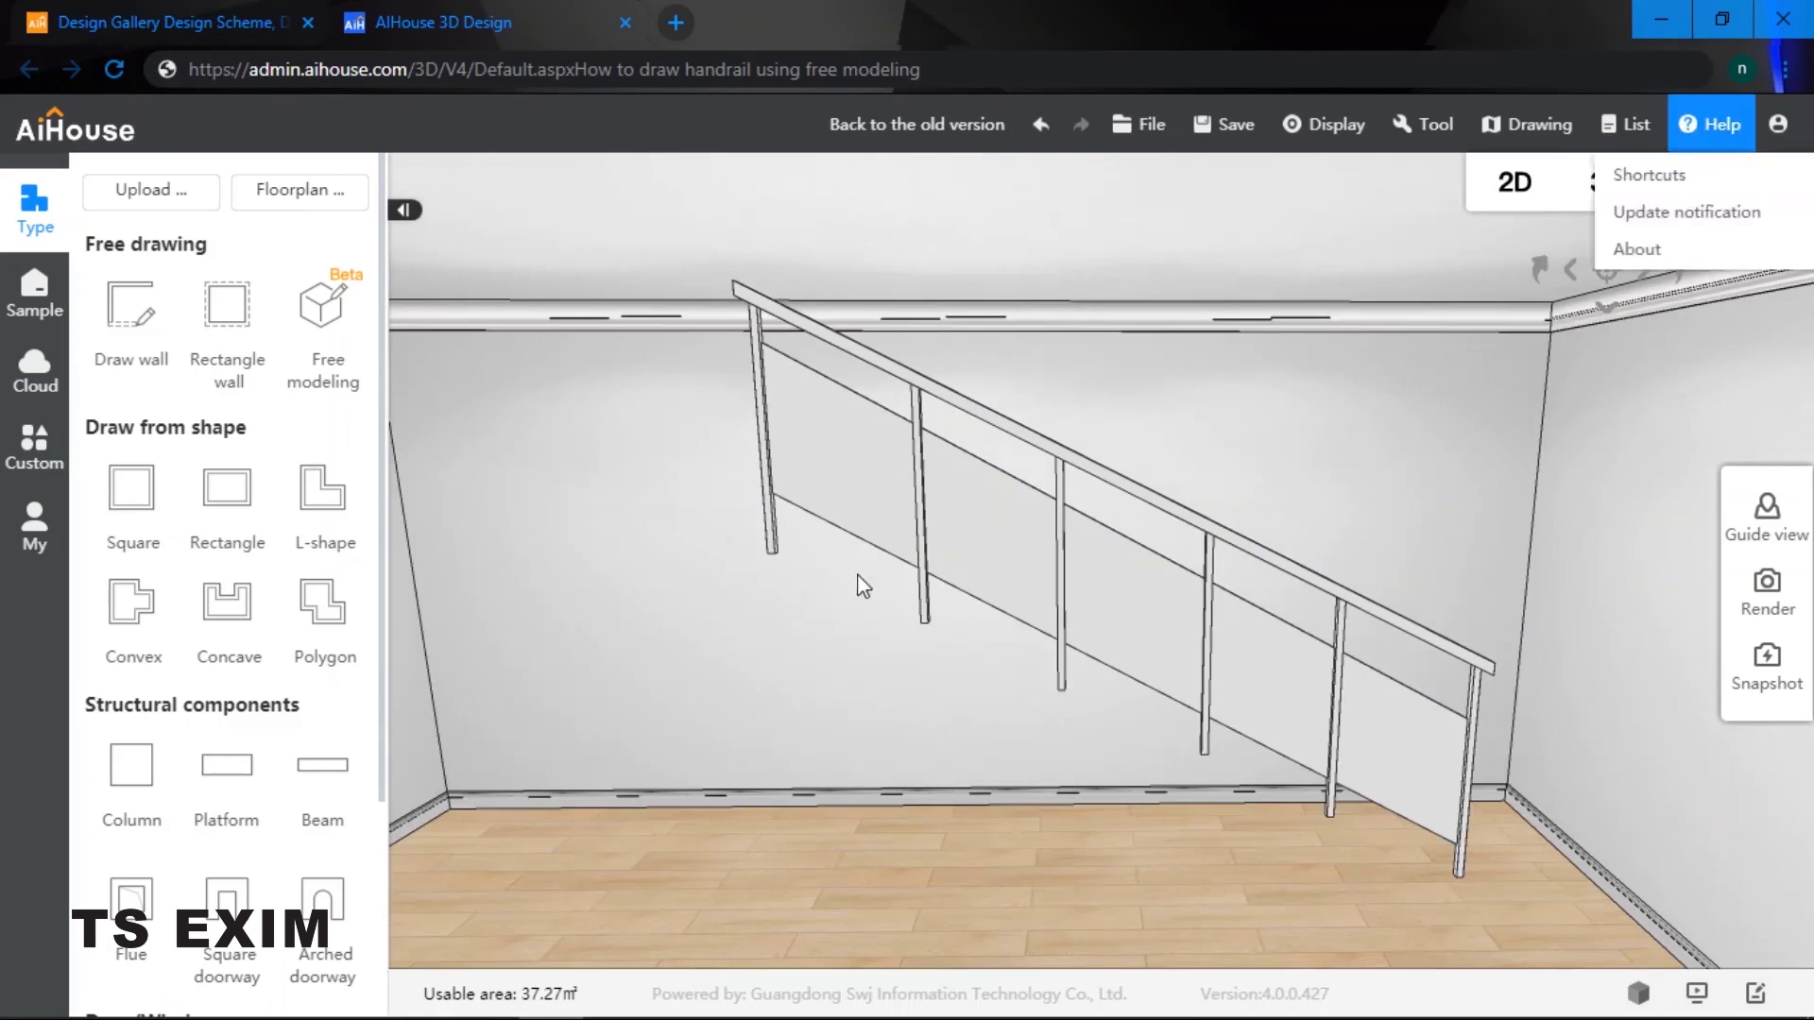
pyautogui.click(33, 370)
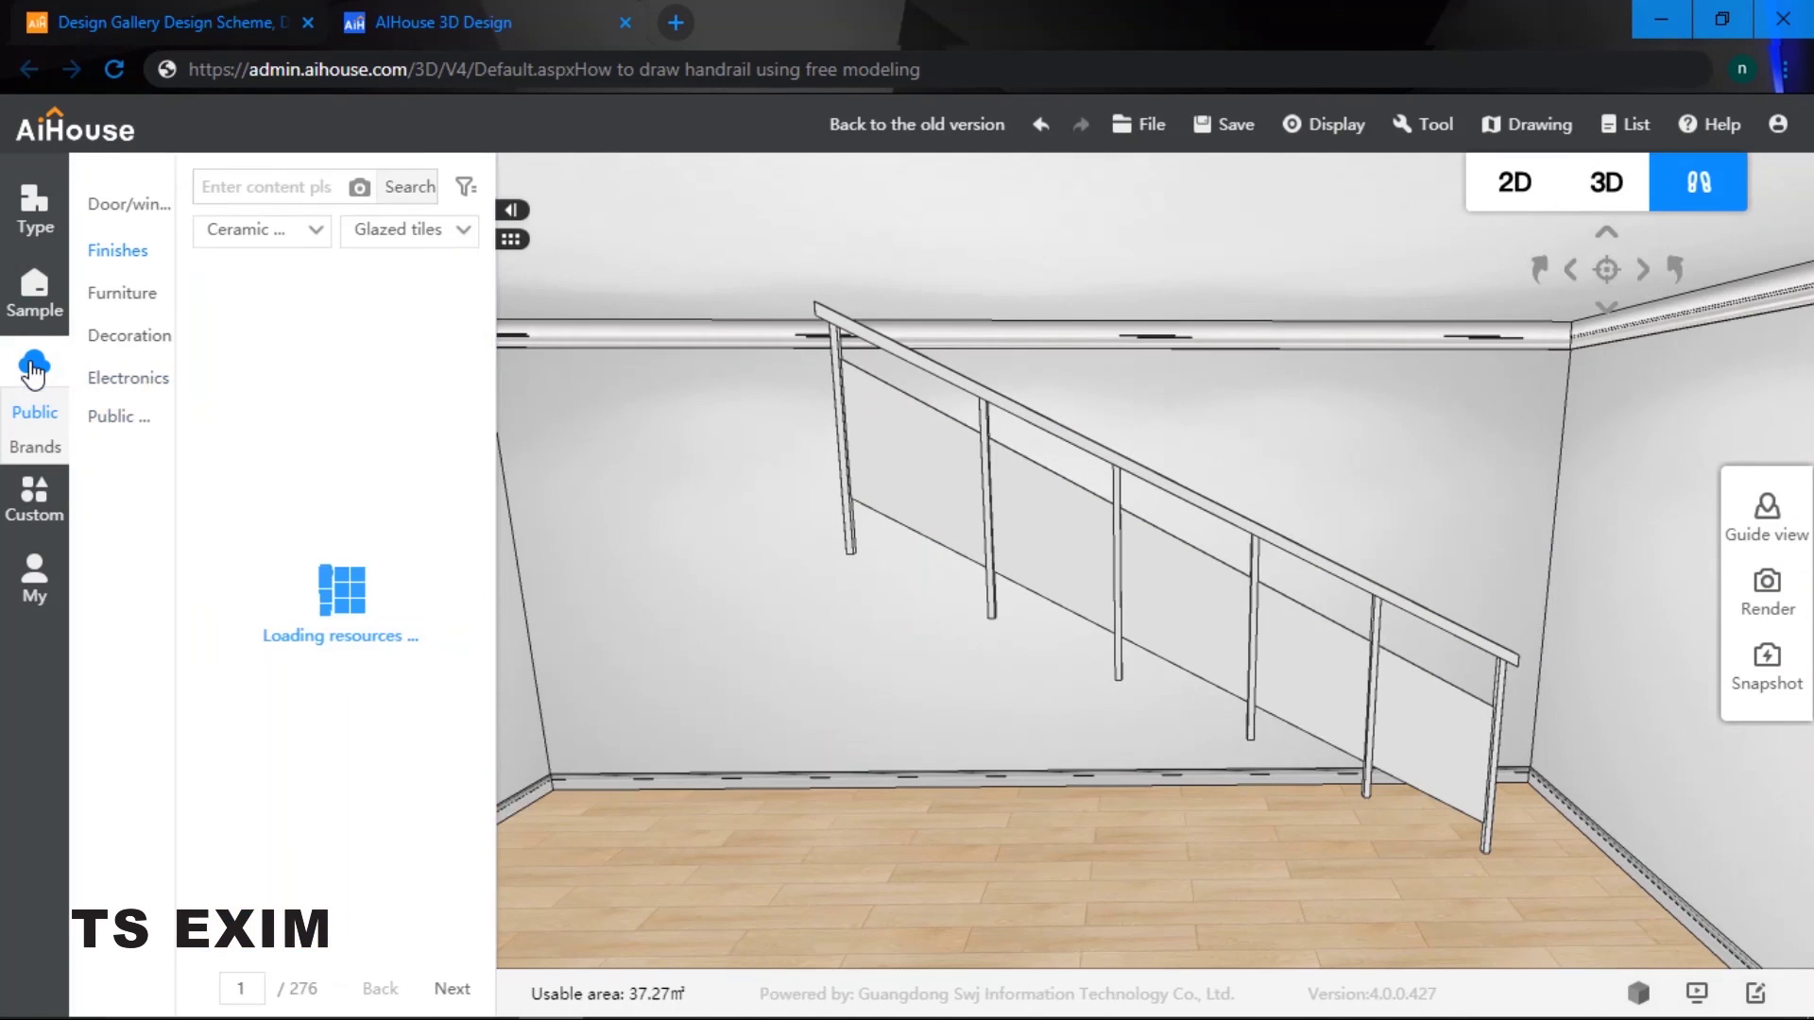
pyautogui.moveTo(395, 348); pyautogui.dragTo(921, 367)
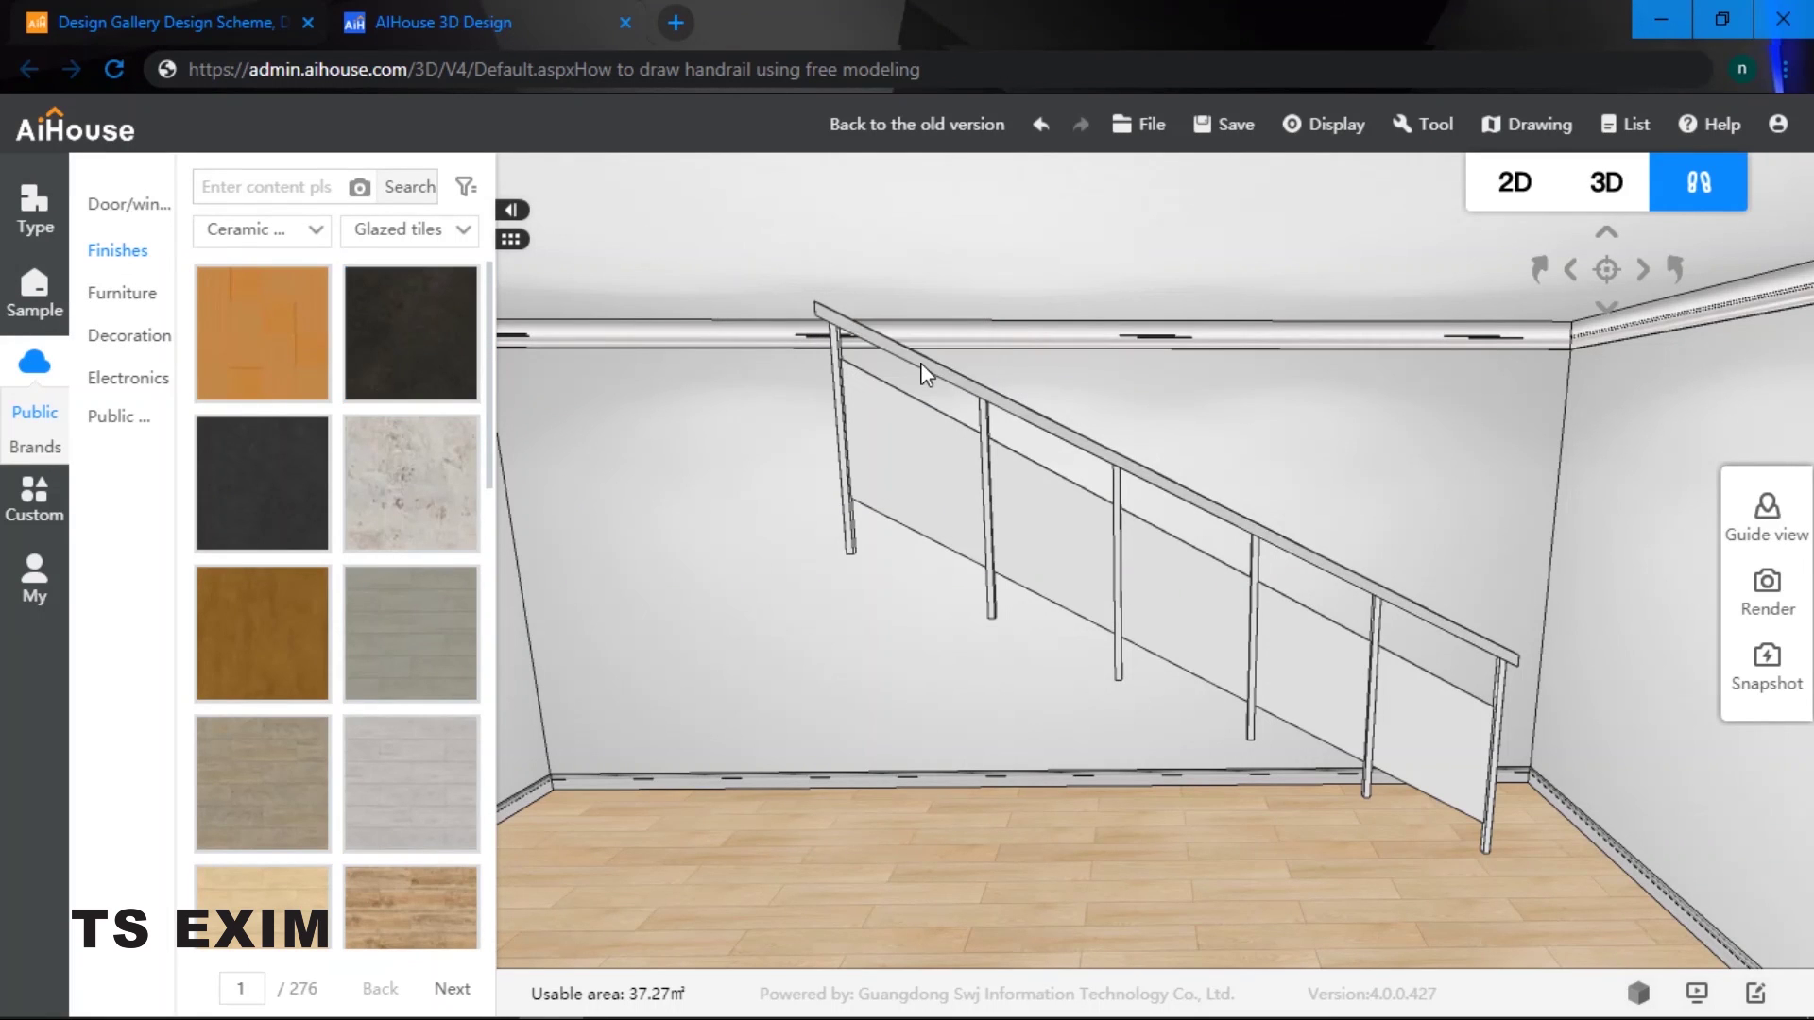
# - Apply the same dark brown-black glazed tile finish to all six handrail posts
pyautogui.moveTo(444, 355); pyautogui.dragTo(984, 462)
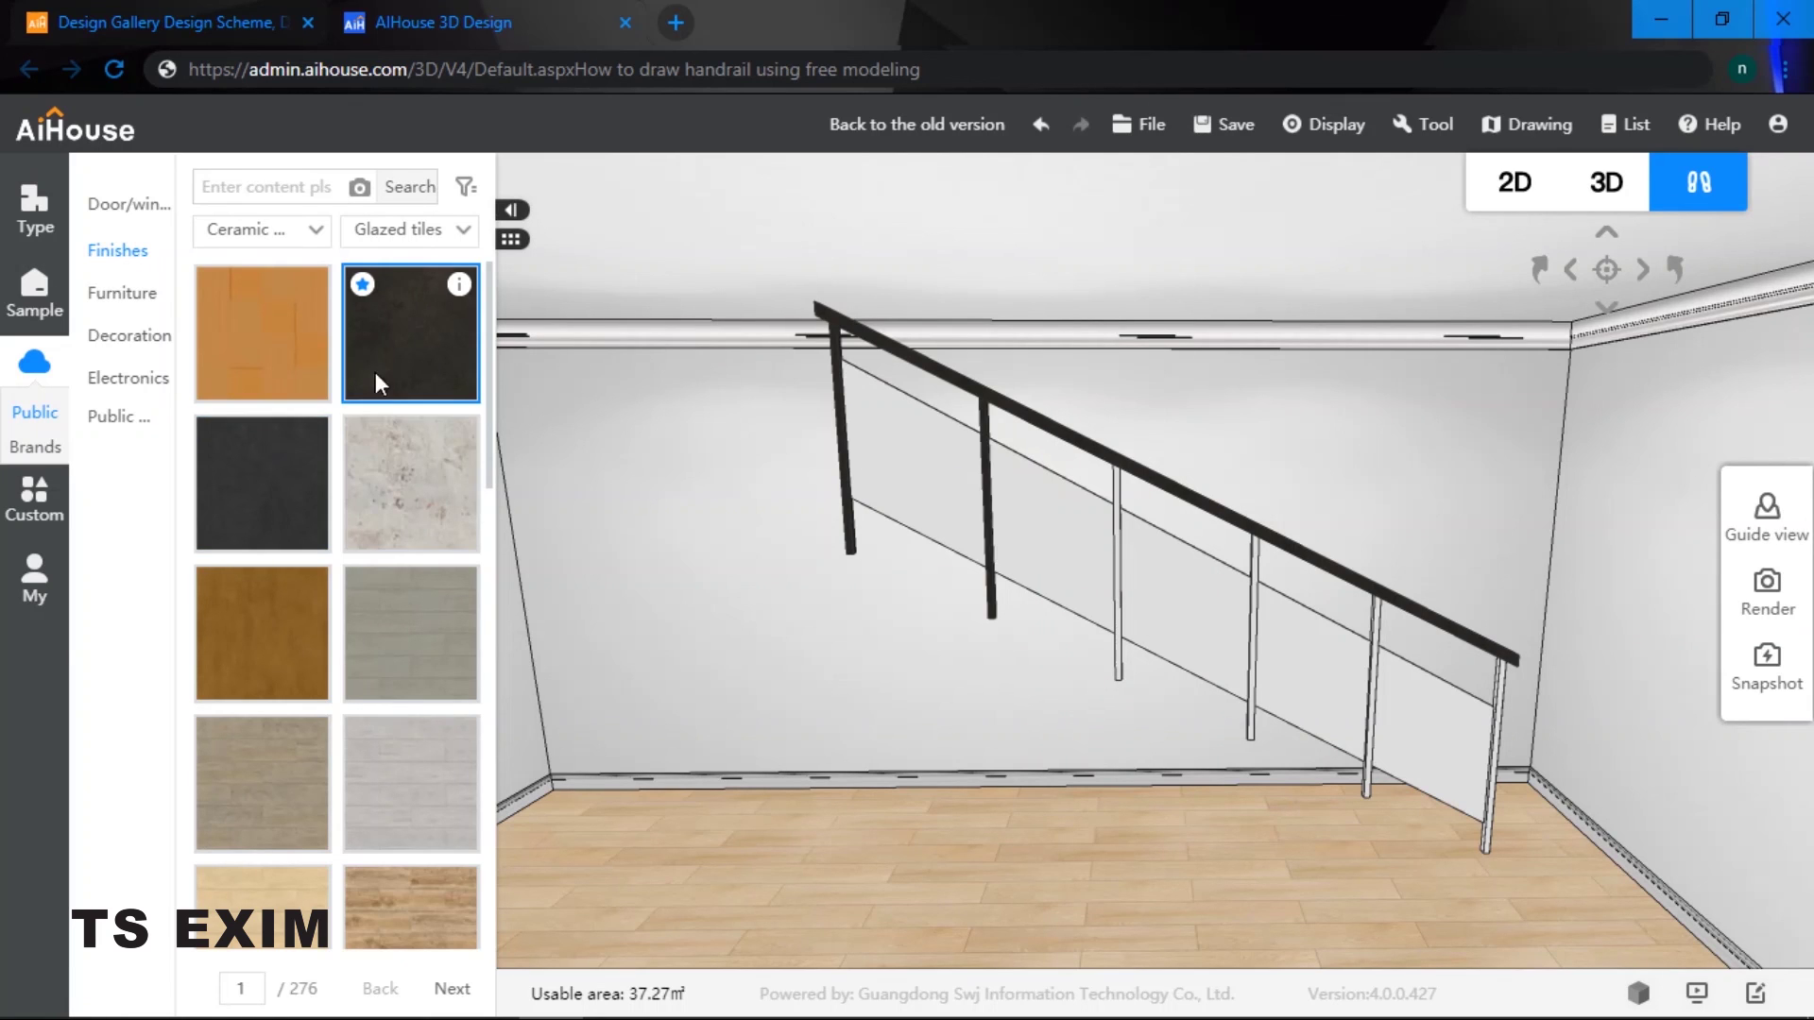
pyautogui.moveTo(376, 373); pyautogui.dragTo(1115, 551)
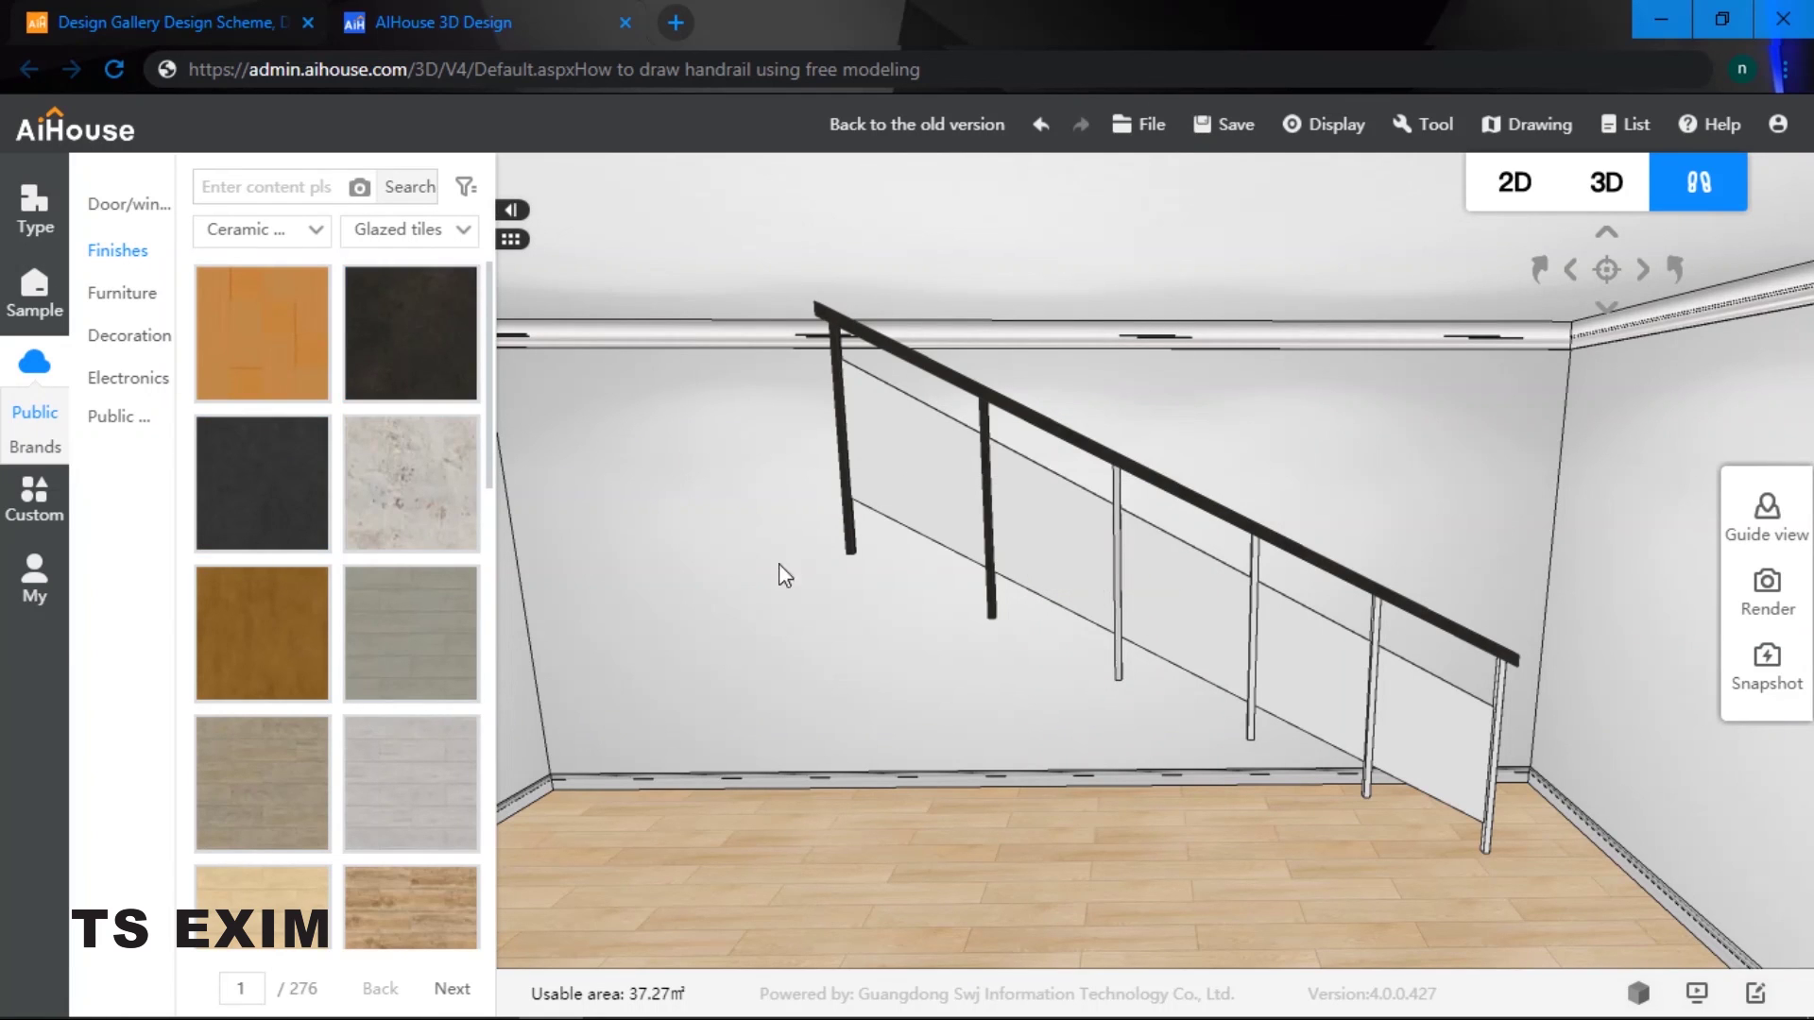
pyautogui.moveTo(416, 327); pyautogui.dragTo(1377, 626)
pyautogui.moveTo(421, 359); pyautogui.dragTo(1500, 688)
pyautogui.moveTo(1597, 750); pyautogui.dragTo(1588, 650)
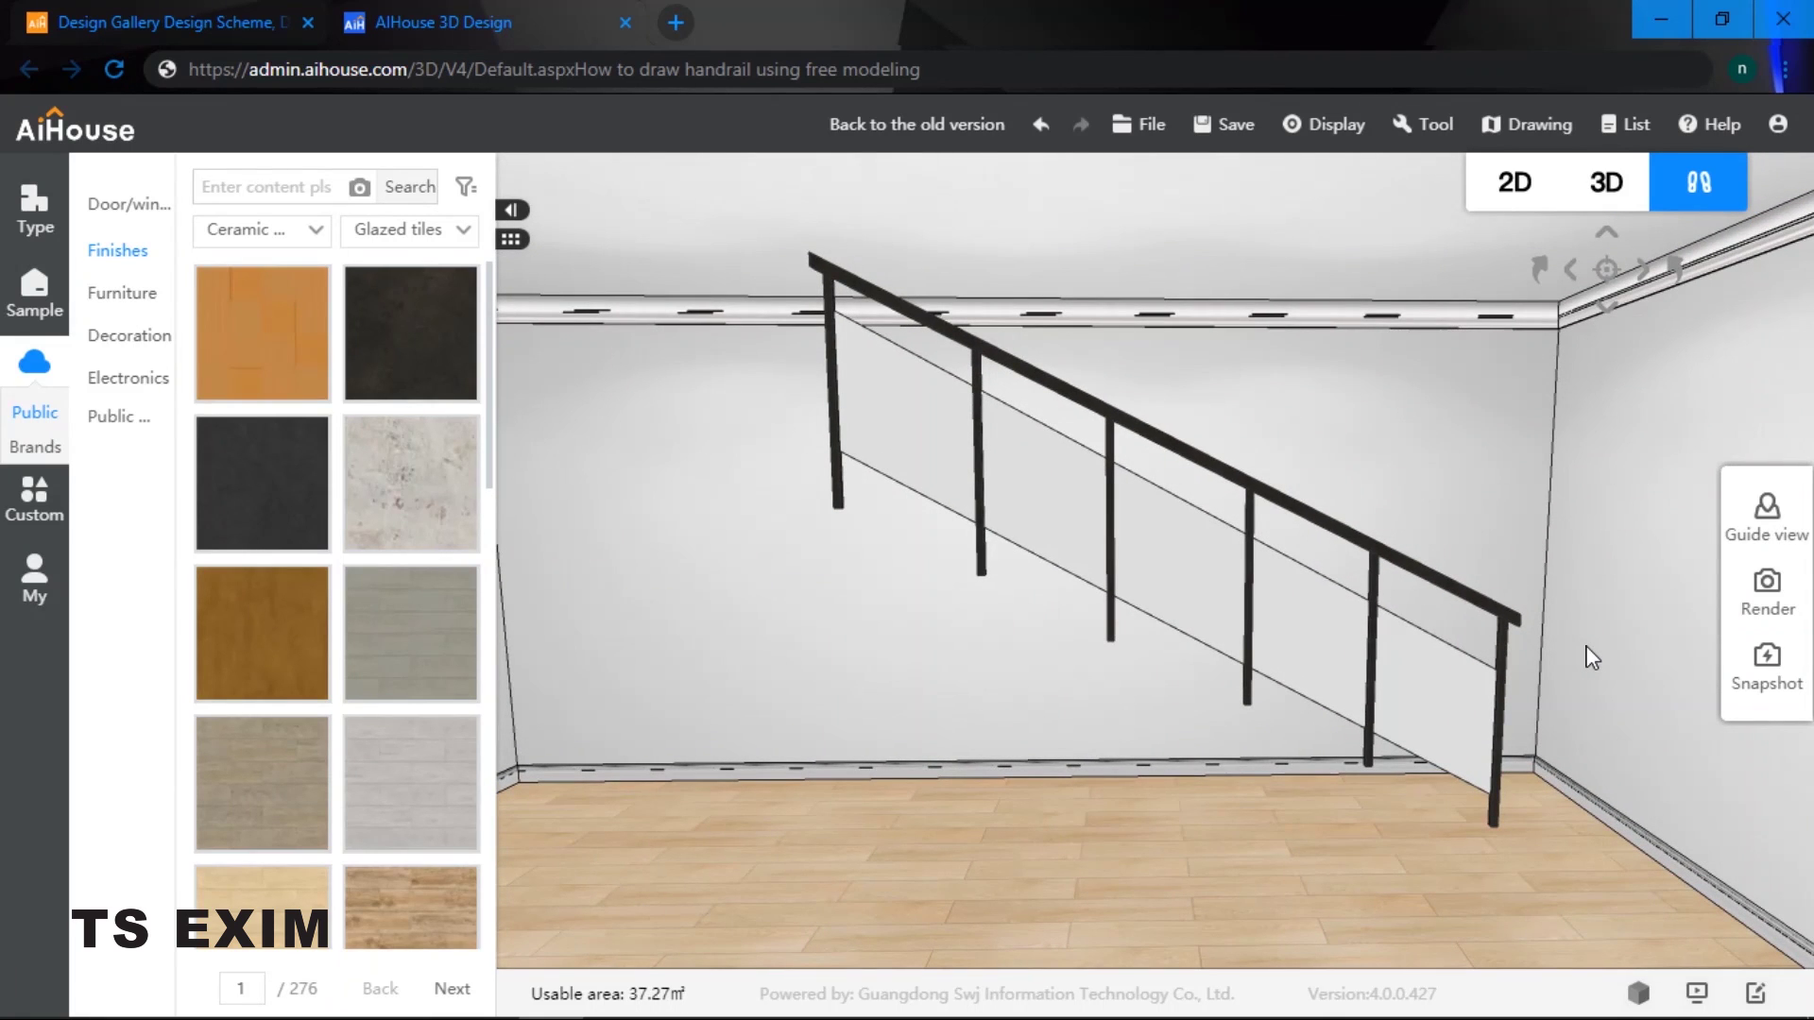